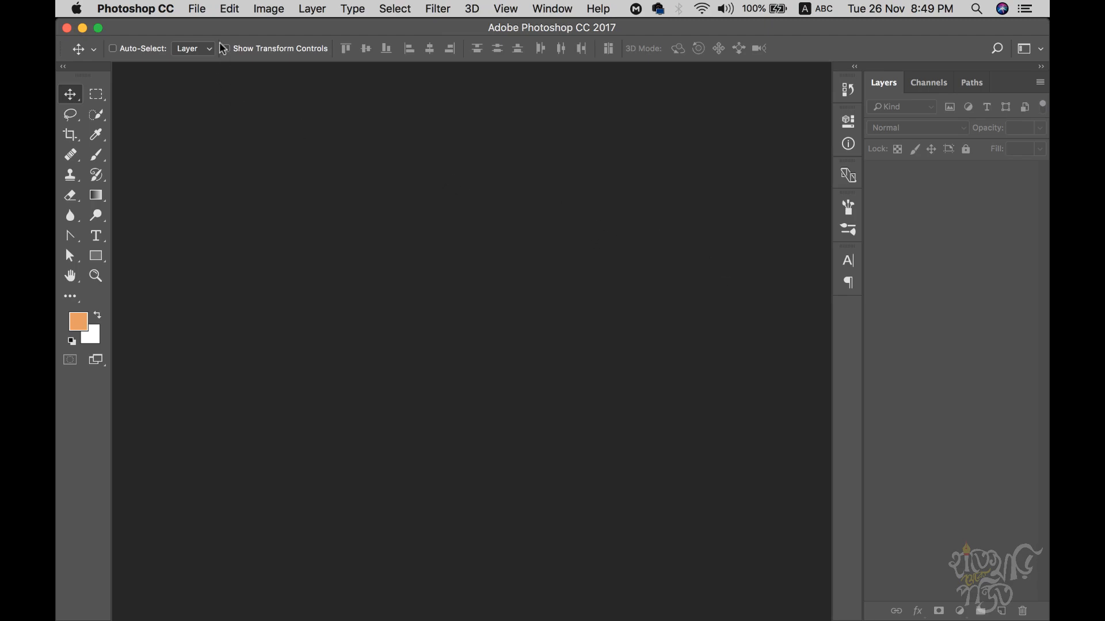
- Open the hajj.png reference flyer and bring the blank Hajj Flyer Design page to the front
left_click(197, 10)
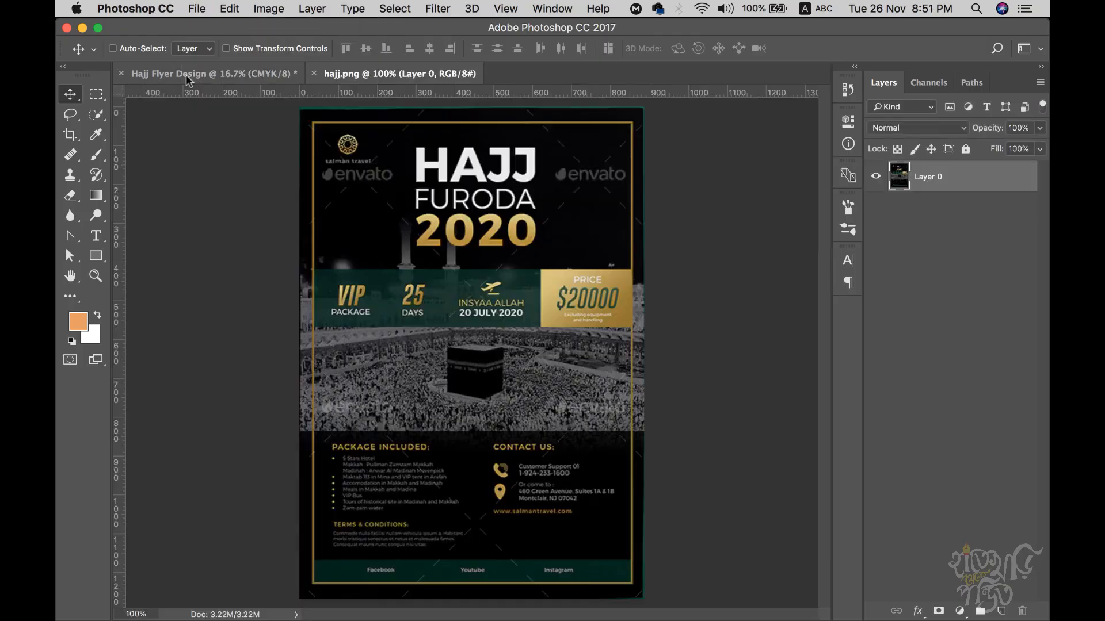
left_click(189, 73)
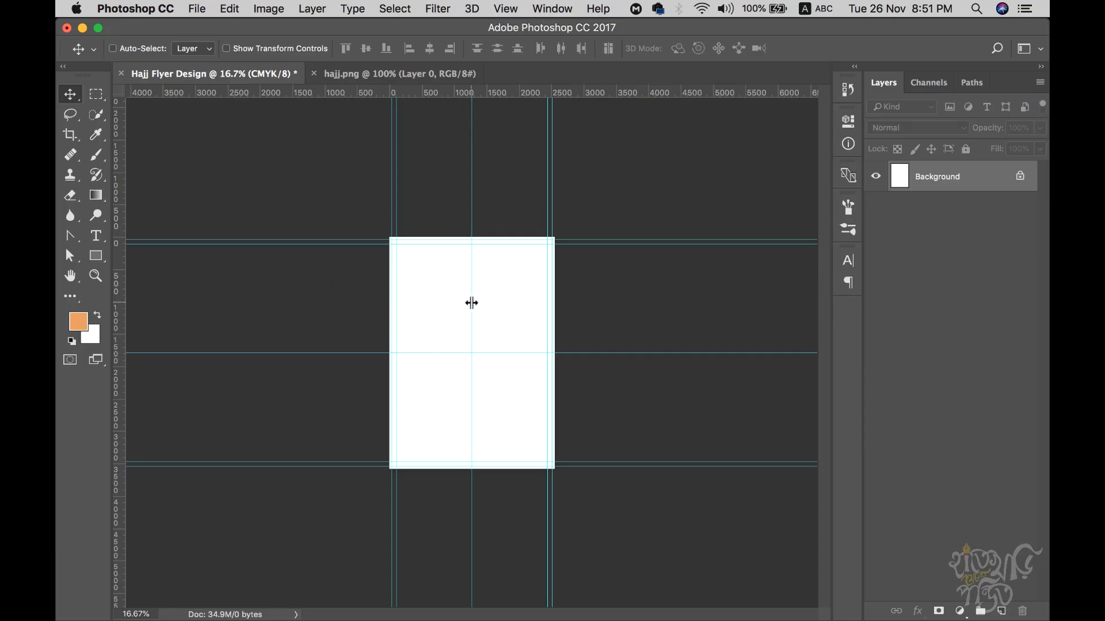
- Zoom in and pan around the blank page's top-left corner to inspect the guides
key("super+plus")
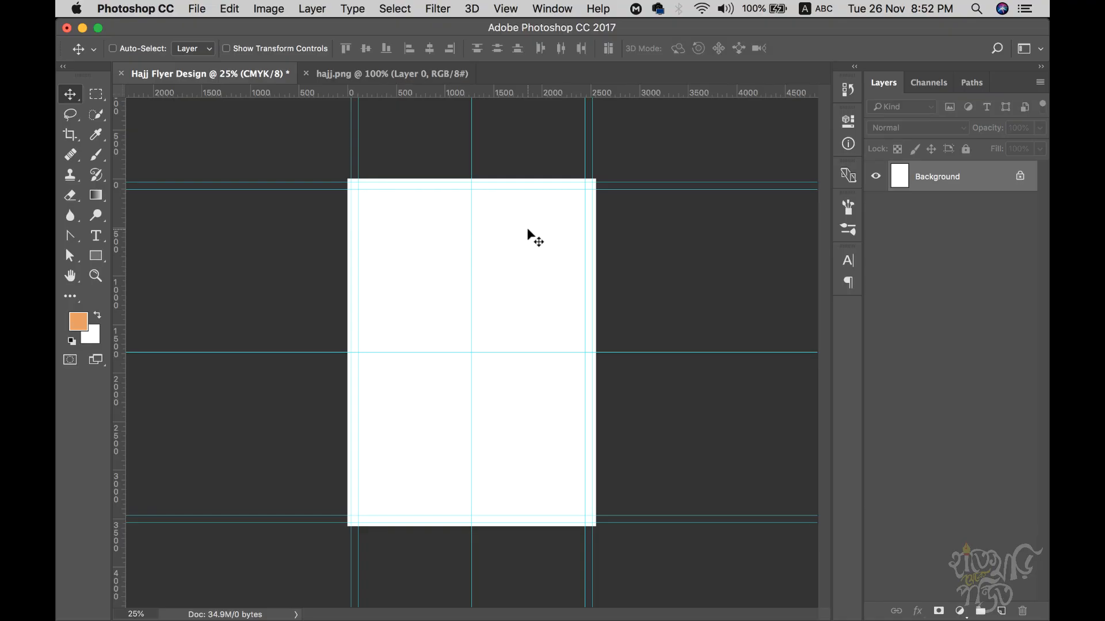
left_click(426, 171, "super")
left_click(357, 167, "super")
left_click(316, 162, "super")
left_click(316, 163, "super")
left_click(316, 164, "super")
left_click_drag(319, 168, 485, 403)
left_click(449, 177, "super")
left_click(445, 173, "super")
left_click_drag(447, 172, 409, 266)
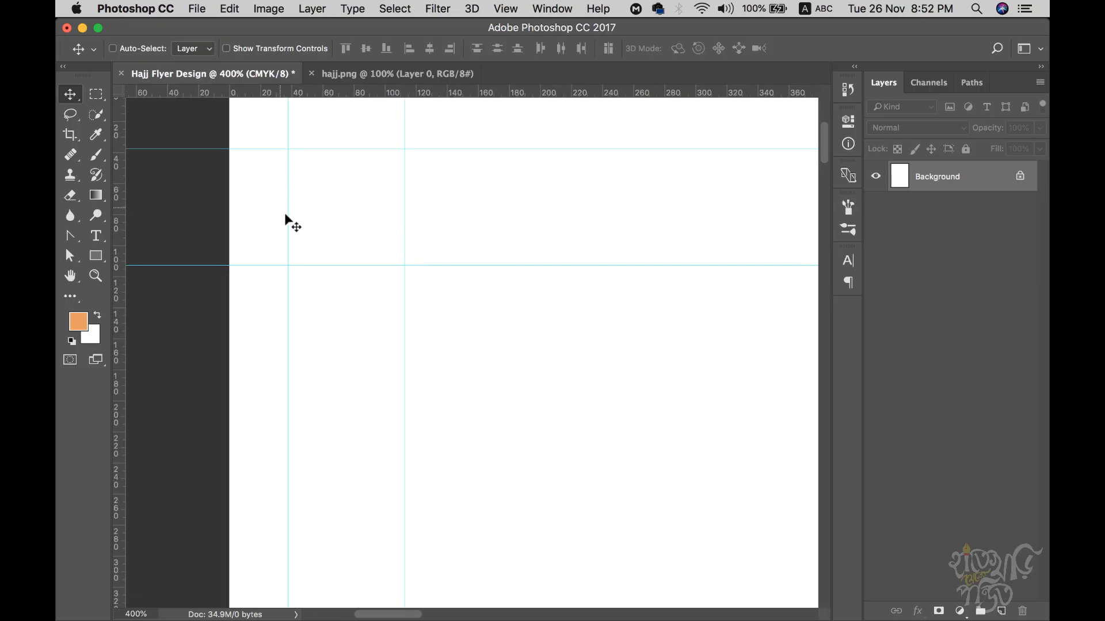
- Zoom back out to the whole page, then switch to the hajj.png reference flyer
left_click(455, 278, "alt+super")
left_click(477, 291, "alt+super")
left_click(499, 303, "alt+super")
left_click(507, 308, "alt+super")
left_click(508, 309, "alt+super")
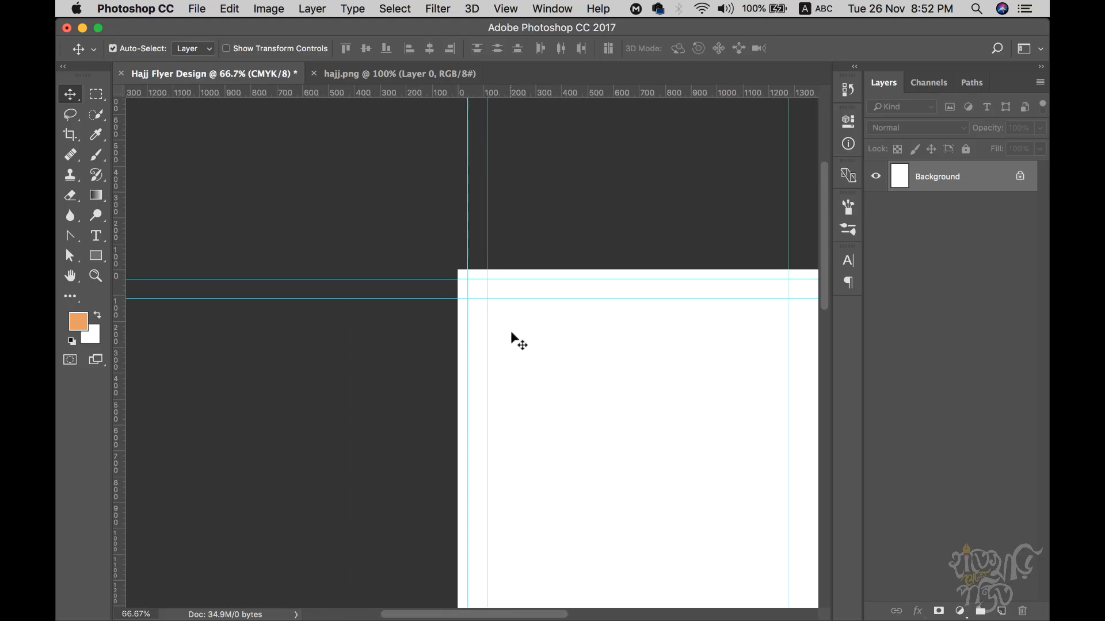
left_click(588, 371, "super")
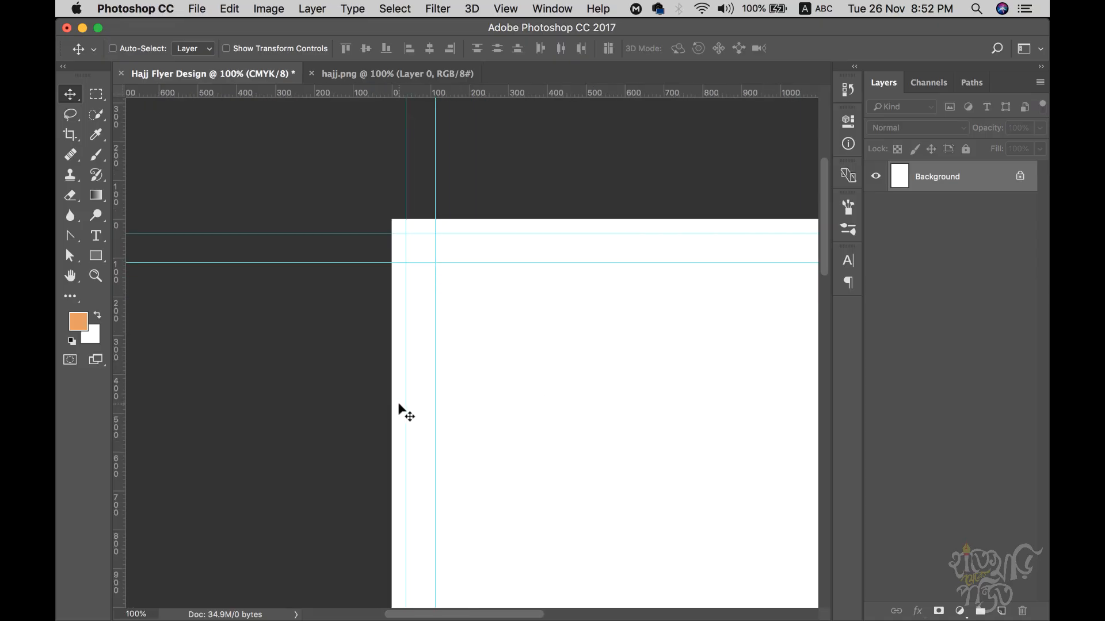
left_click(800, 526, "alt+super")
left_click(776, 519, "alt+super")
left_click(733, 504, "alt+super")
left_click(730, 502, "alt+super")
left_click(726, 500, "alt+super")
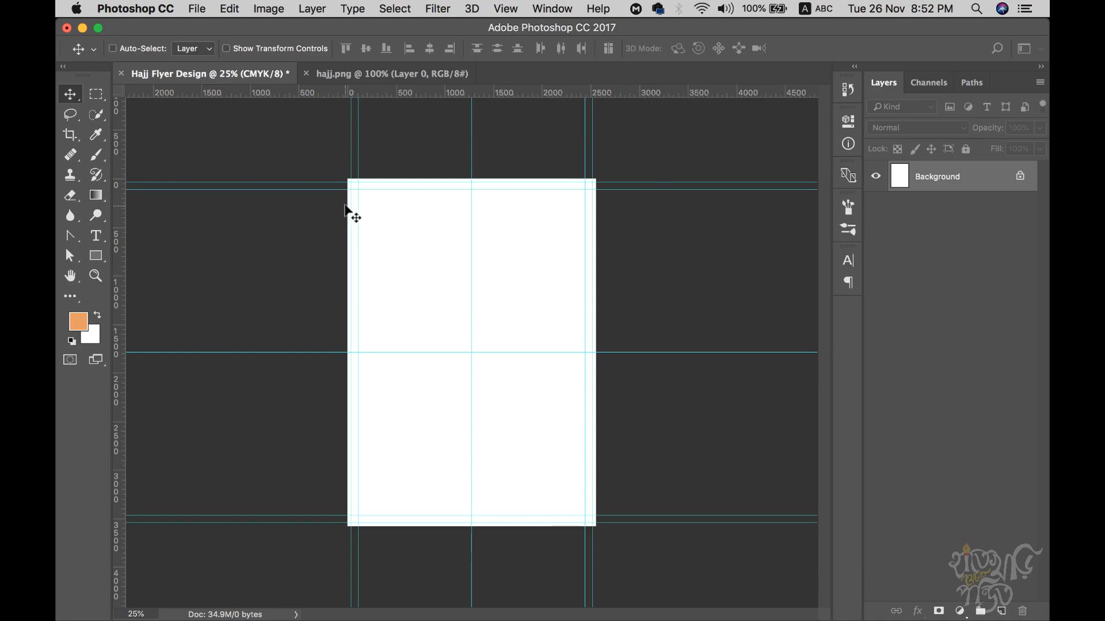
key("super+equal")
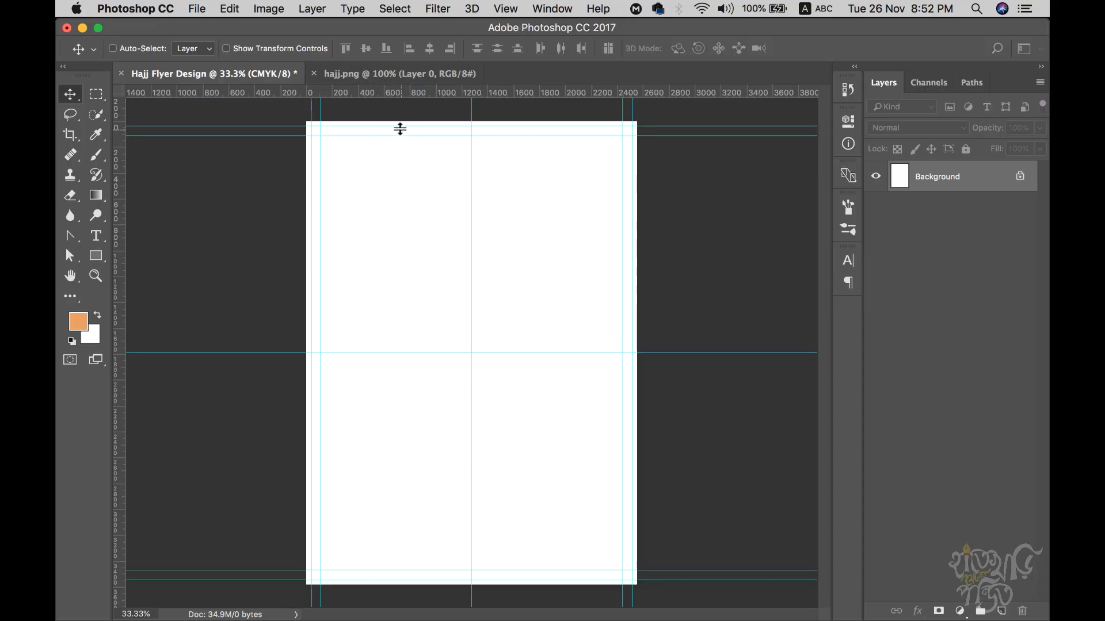
left_click(367, 76)
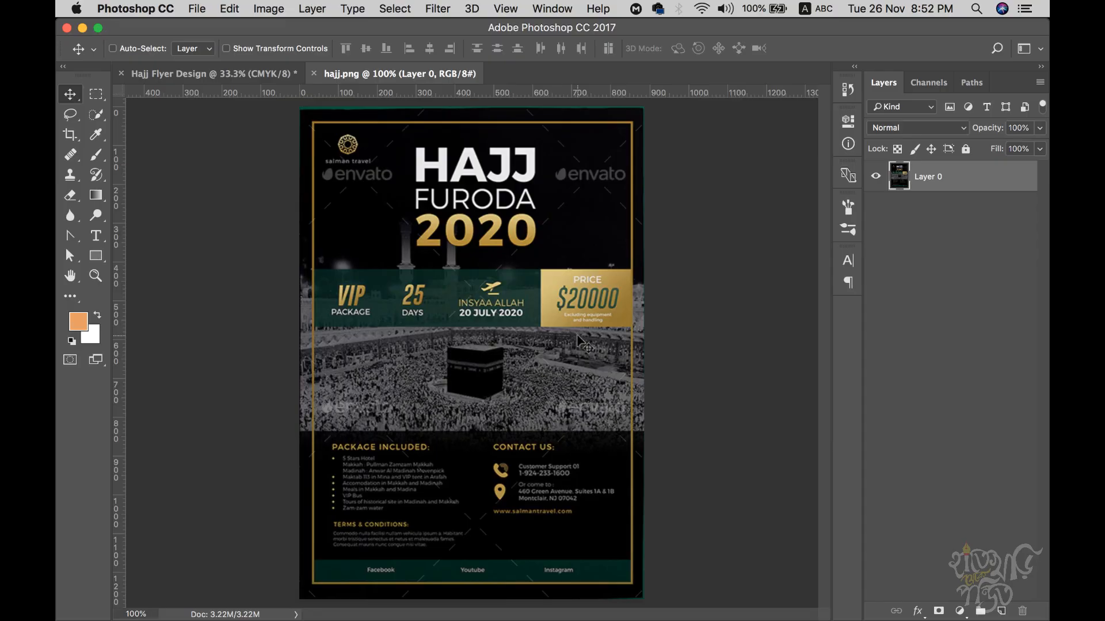
- Zoom into the reference flyer's info bar, reset the view, and switch to the browser
left_click(444, 415, "super")
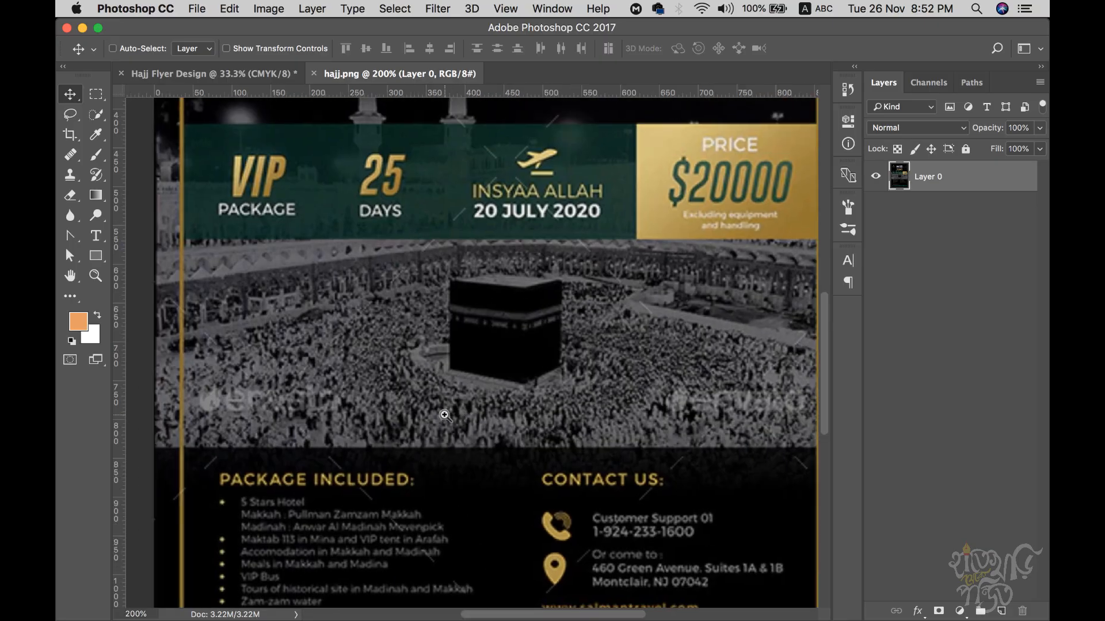
scroll(619, 383, "up", 4)
key("super+minus")
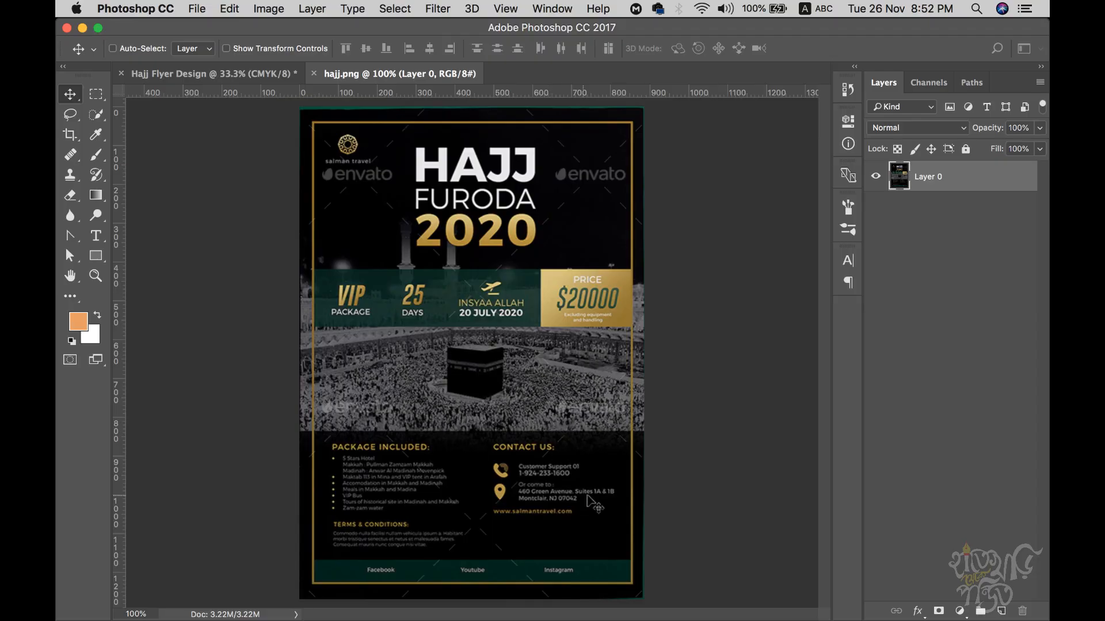
key("super+Tab")
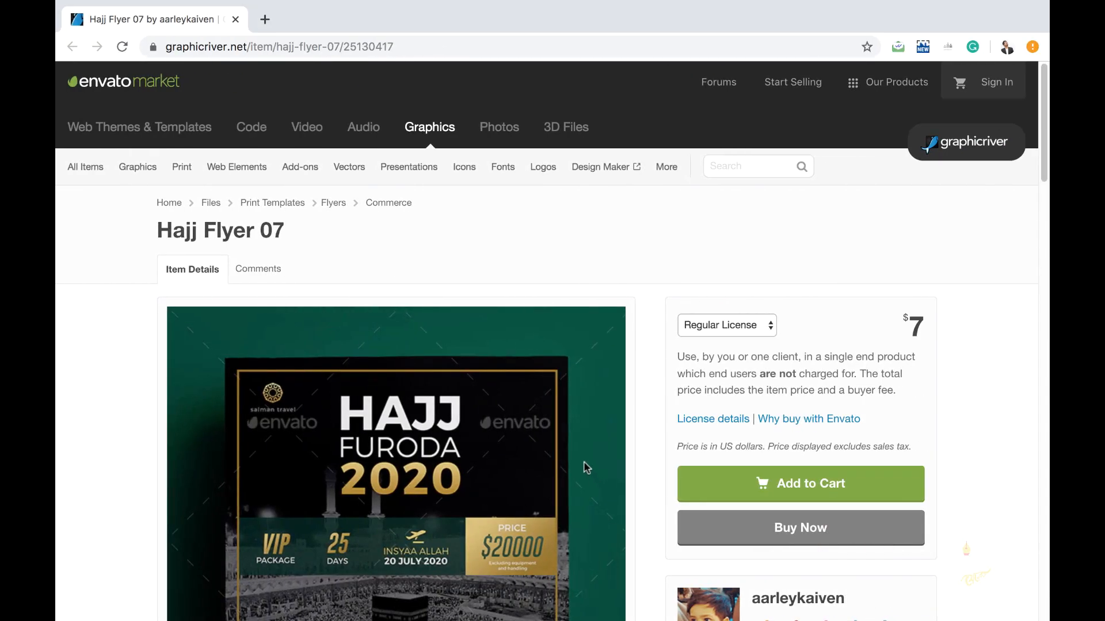
- Scroll to the Hajj Flyer 07 font download links and open the Gobold link in a new tab
scroll(476, 447, "down", 1)
scroll(477, 448, "down", 3)
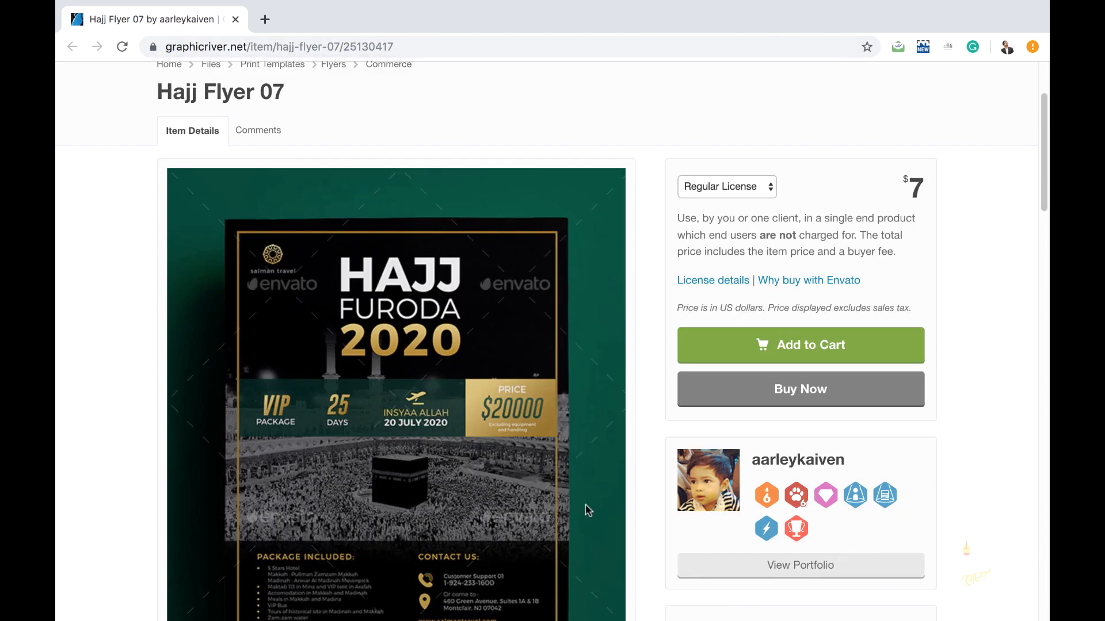
scroll(581, 461, "down", 10)
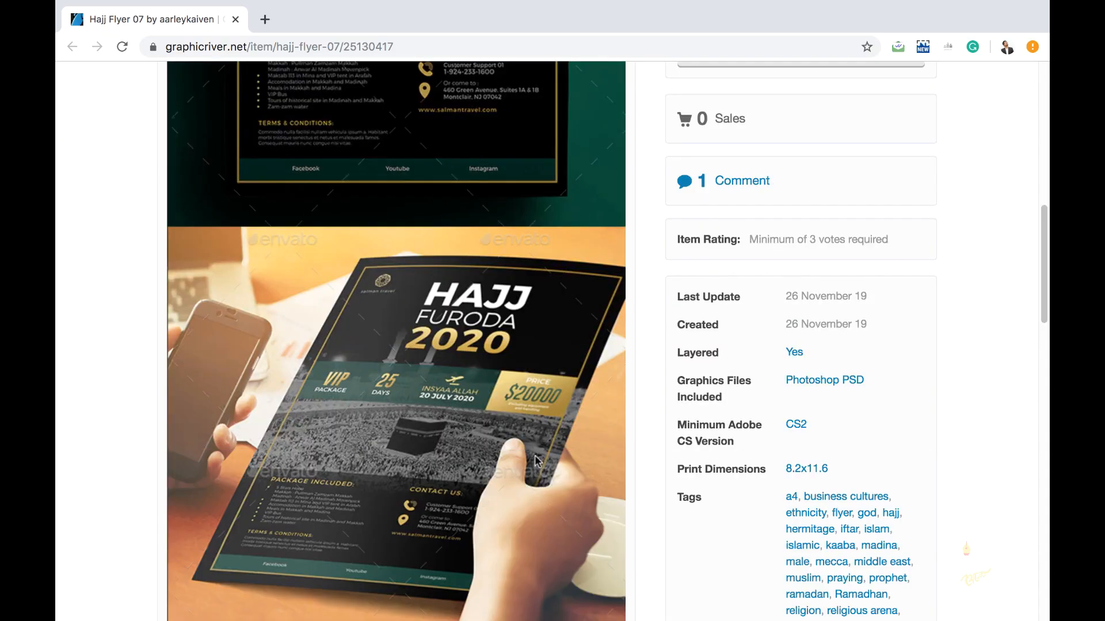
scroll(520, 423, "down", 7)
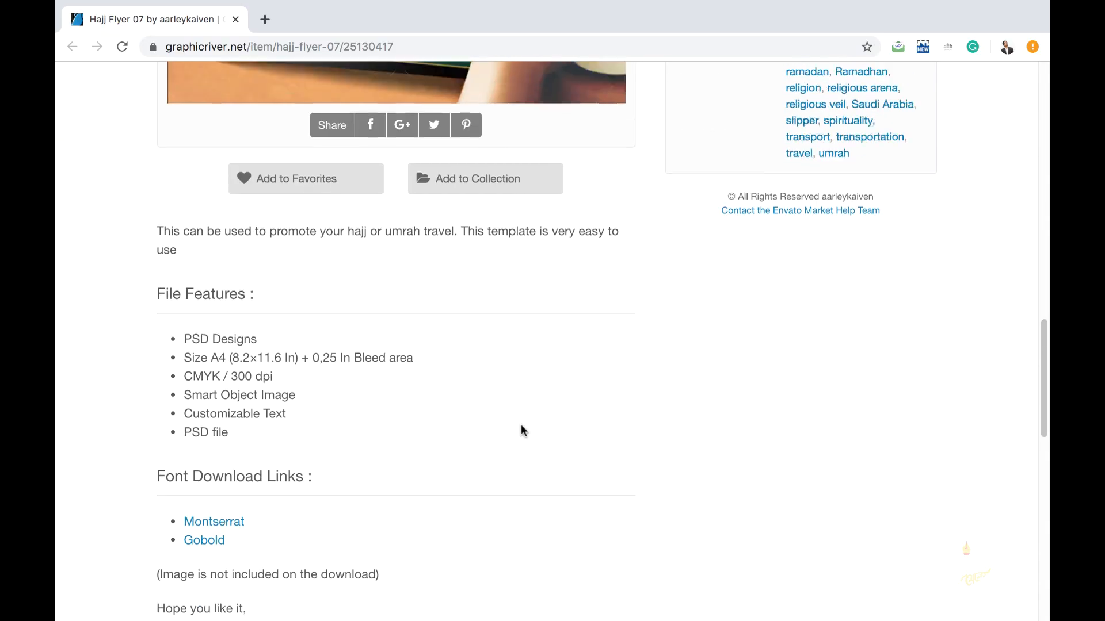
scroll(520, 423, "up", 7)
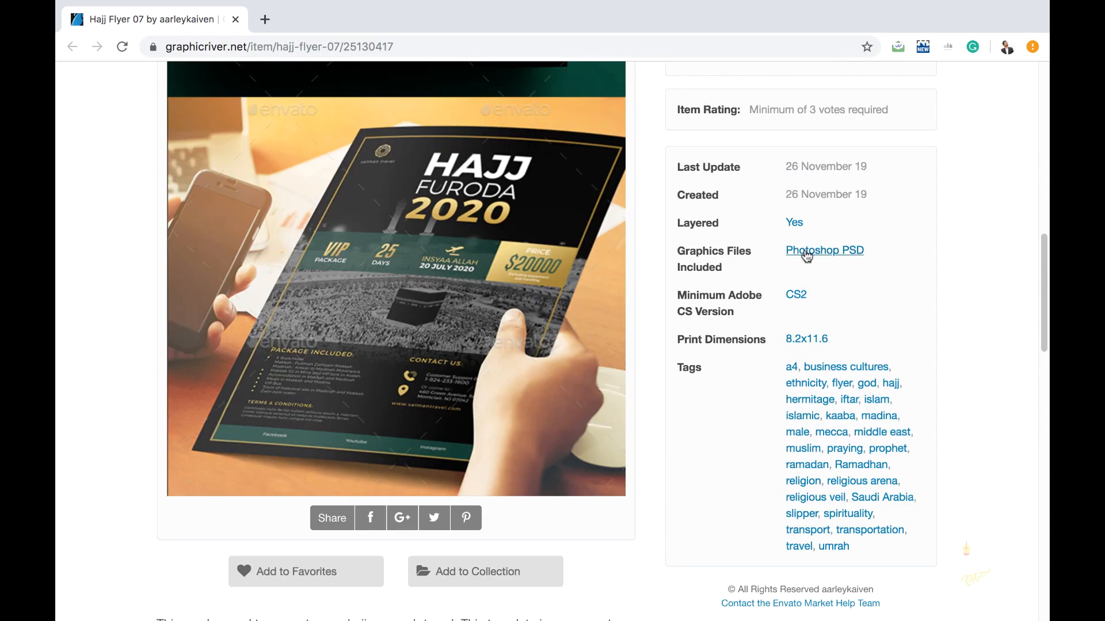
scroll(489, 417, "down", 1)
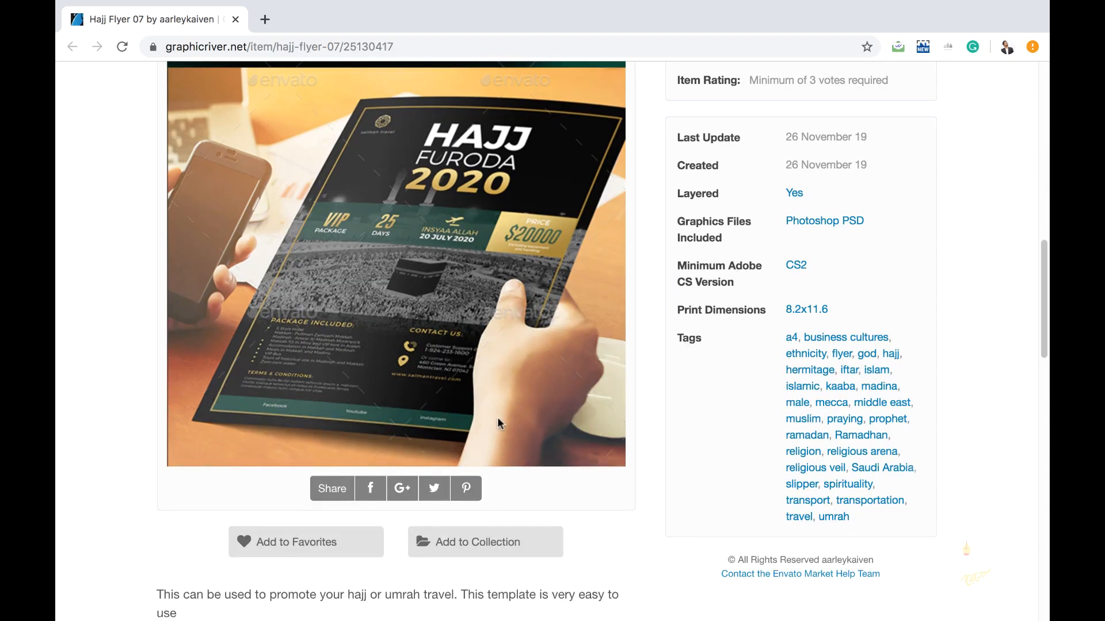
scroll(498, 424, "down", 10)
scroll(502, 404, "down", 4)
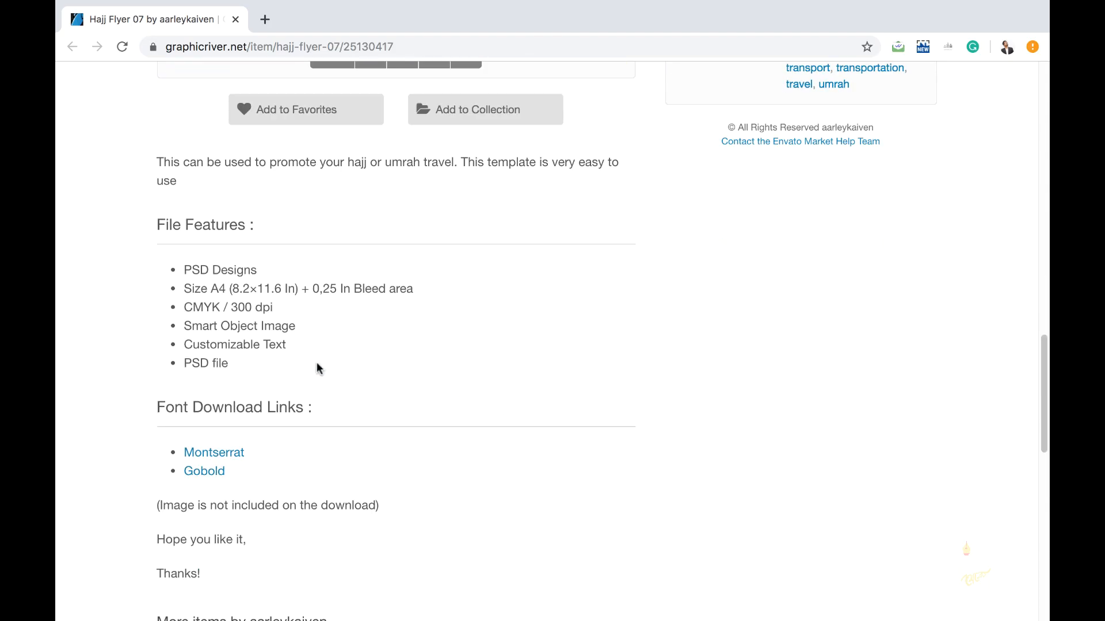
scroll(357, 370, "down", 4)
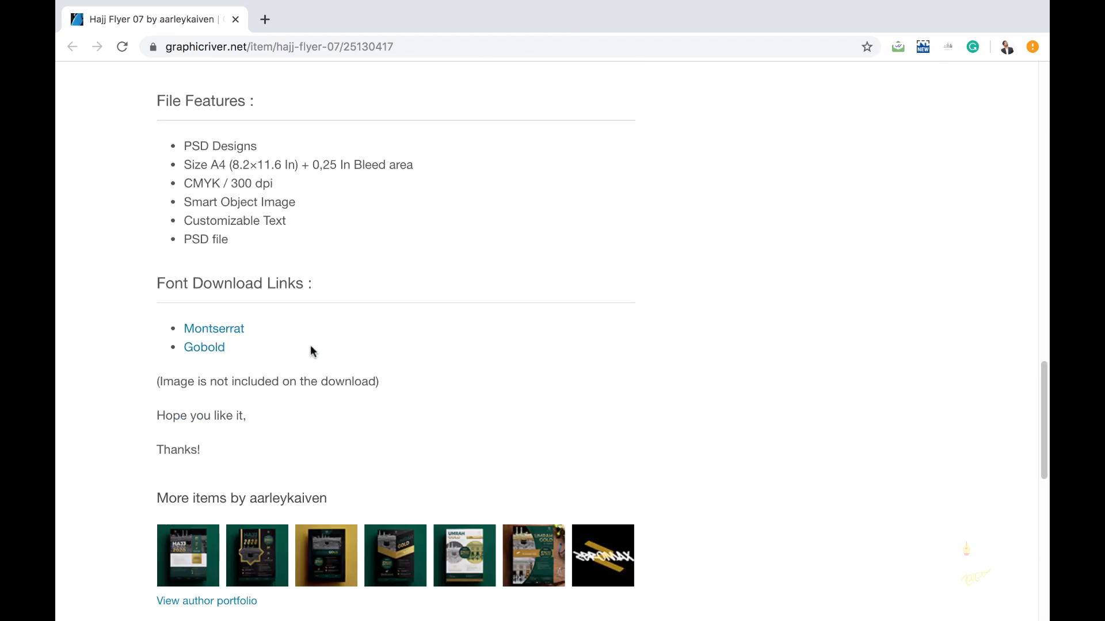
right_click(211, 347)
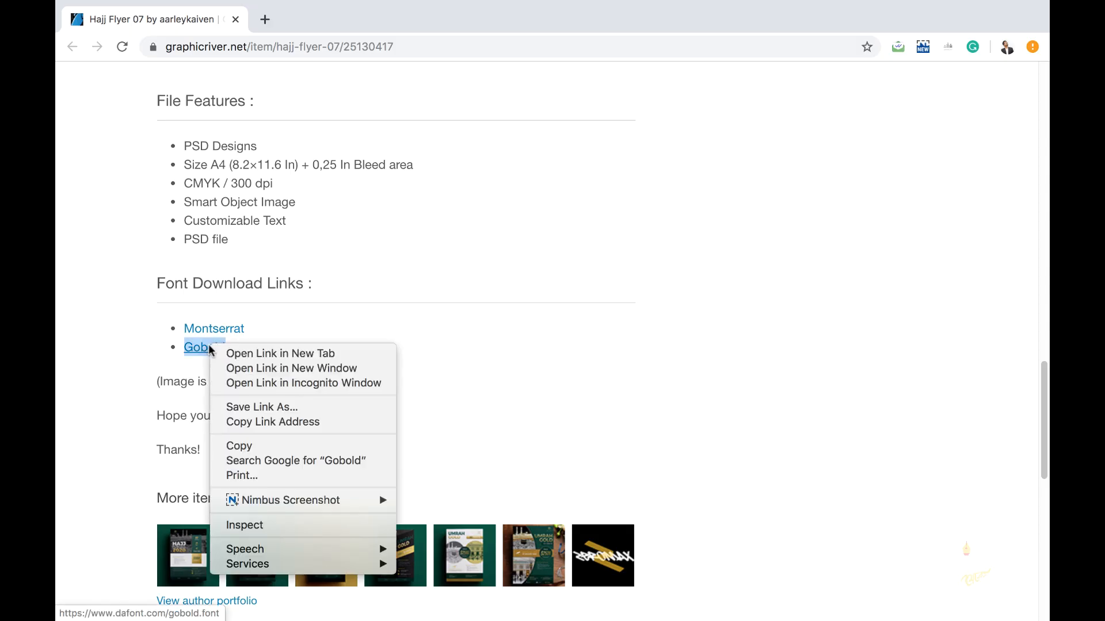
left_click(248, 354)
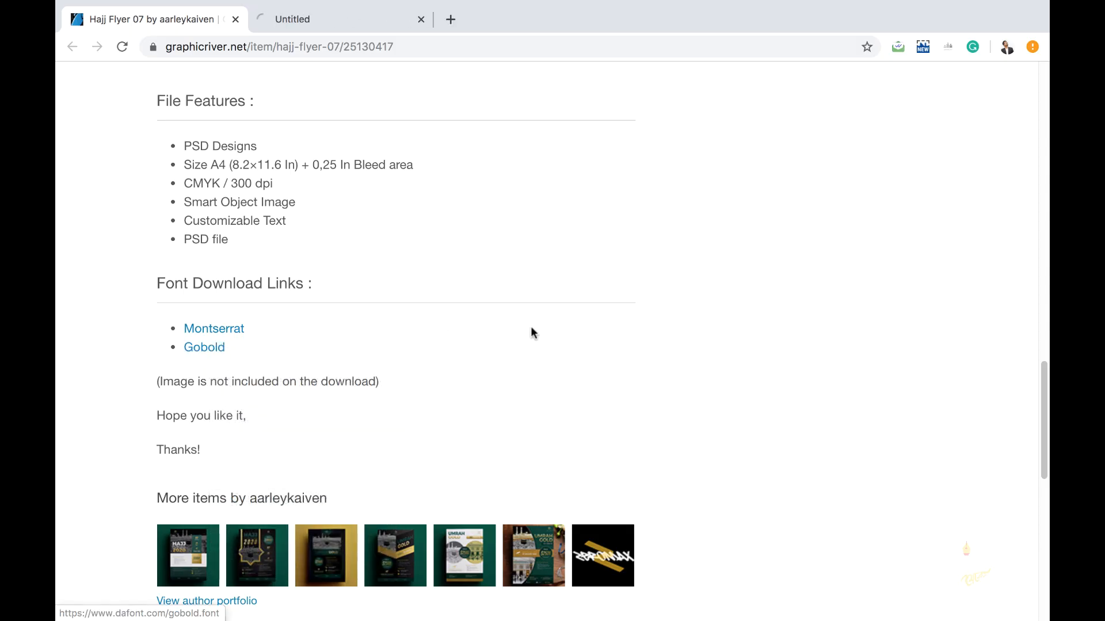
left_click(332, 19)
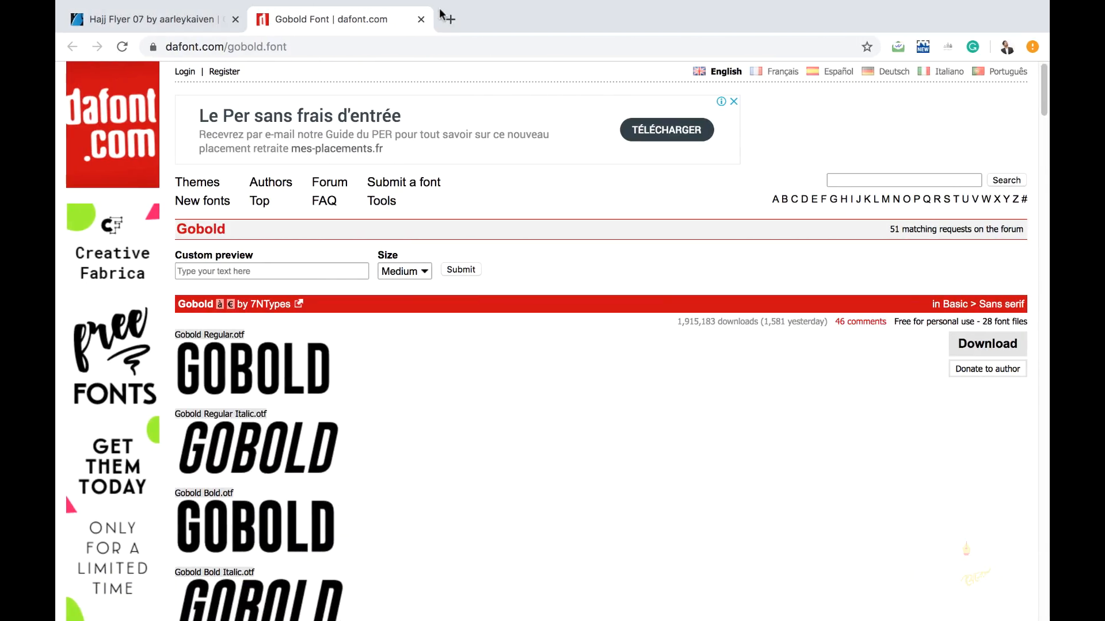
- Search Google for 'kaba sharif' in a new tab
left_click(446, 17)
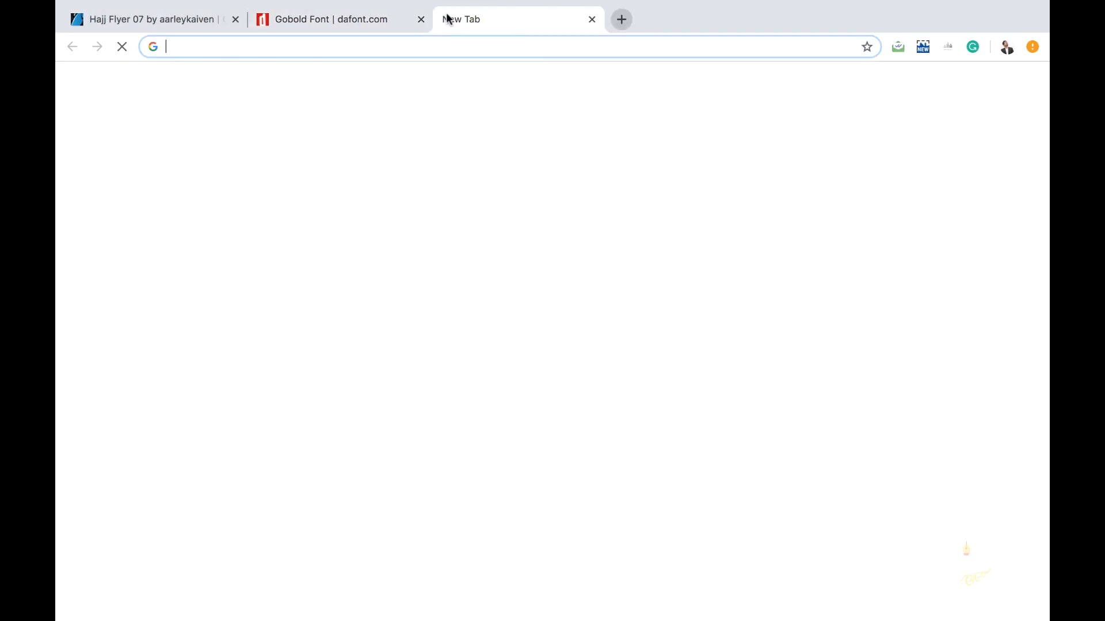
type("kaba")
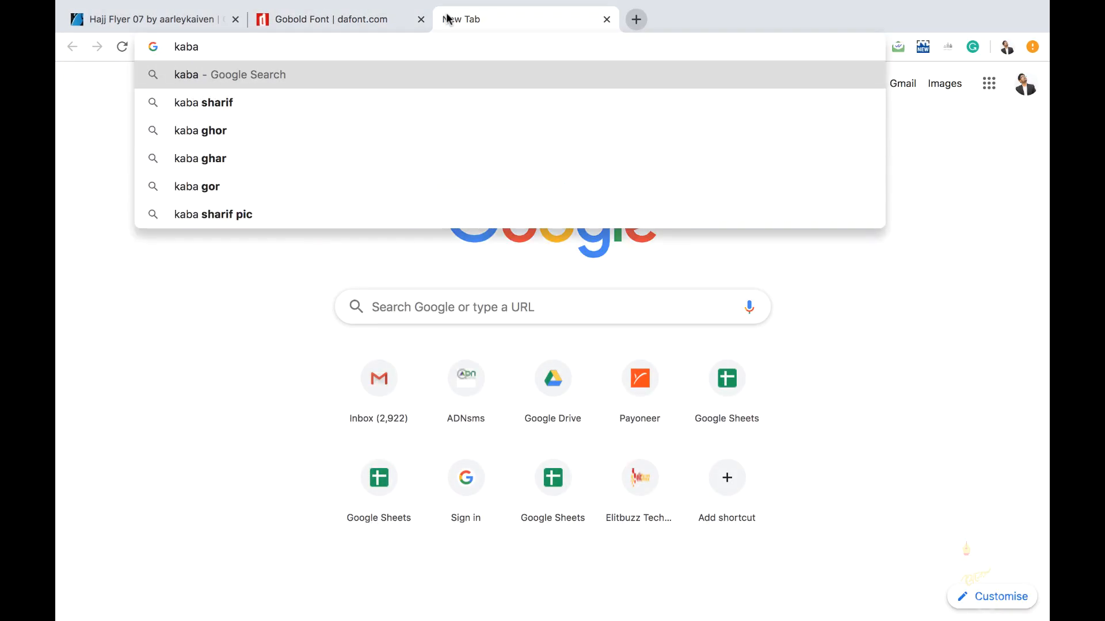
key("Down")
key("Return")
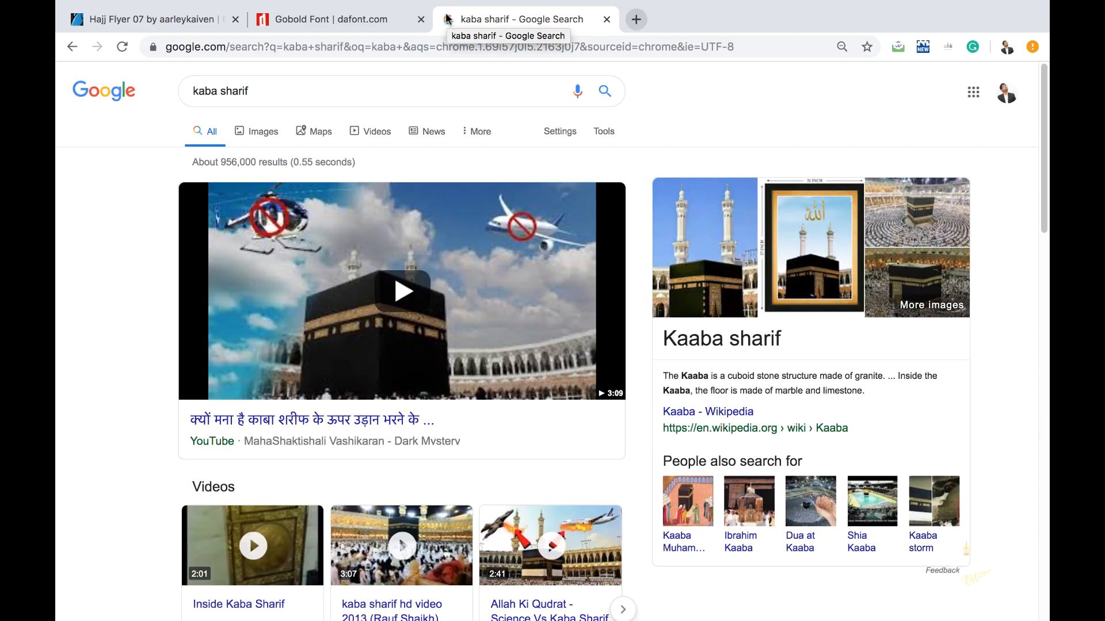
left_click(282, 91)
type("p")
key("BackSpace")
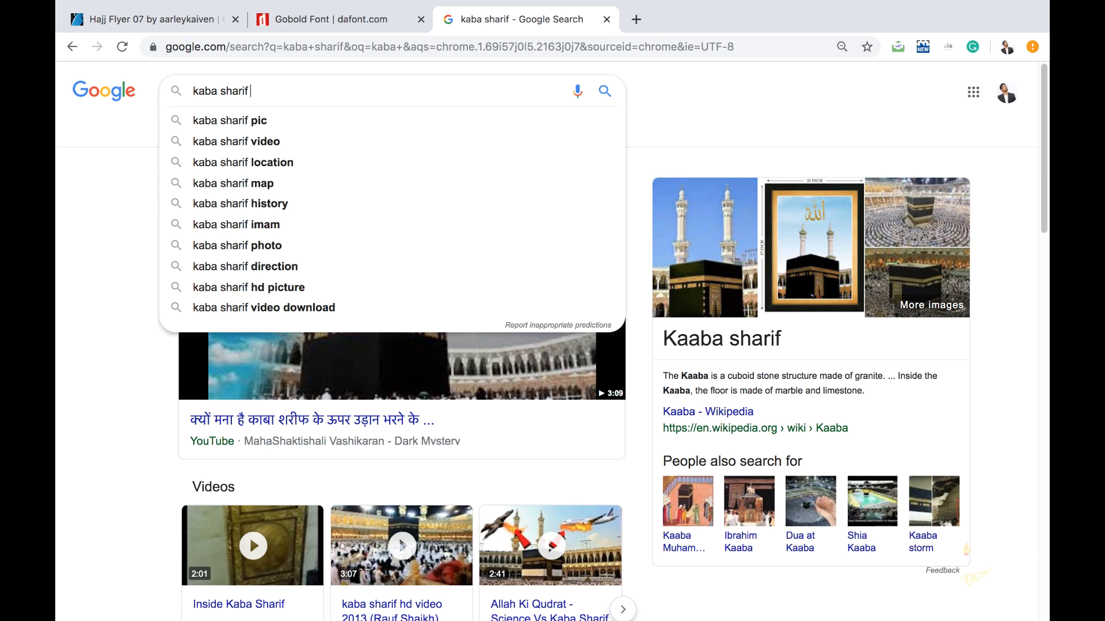
key("Return")
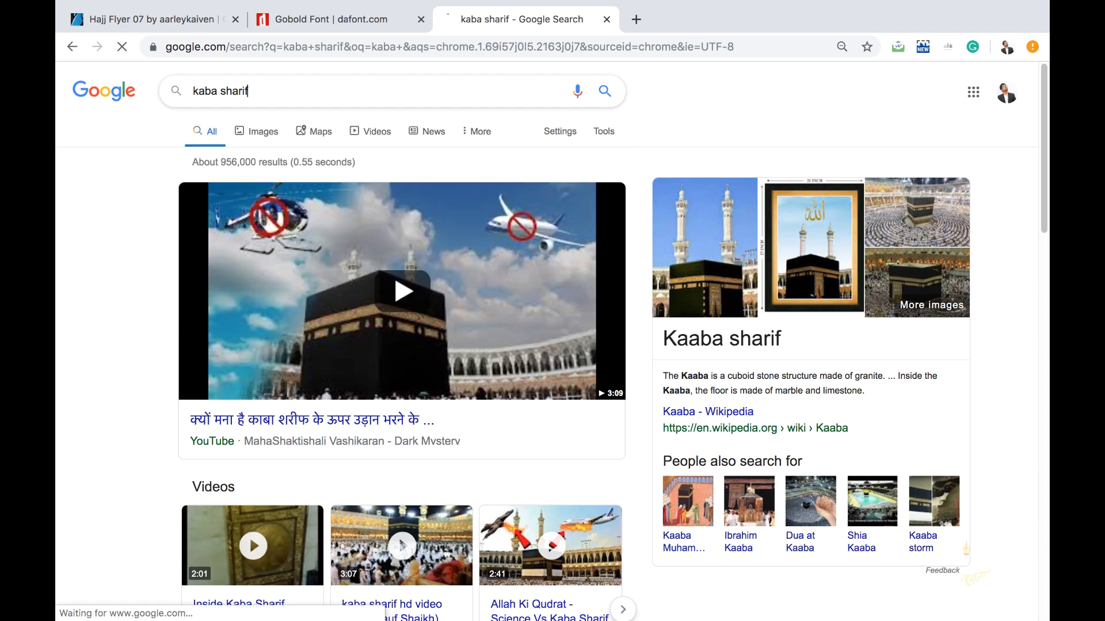
- Switch to image results and filter them to Large size
left_click(559, 132)
left_click(613, 139)
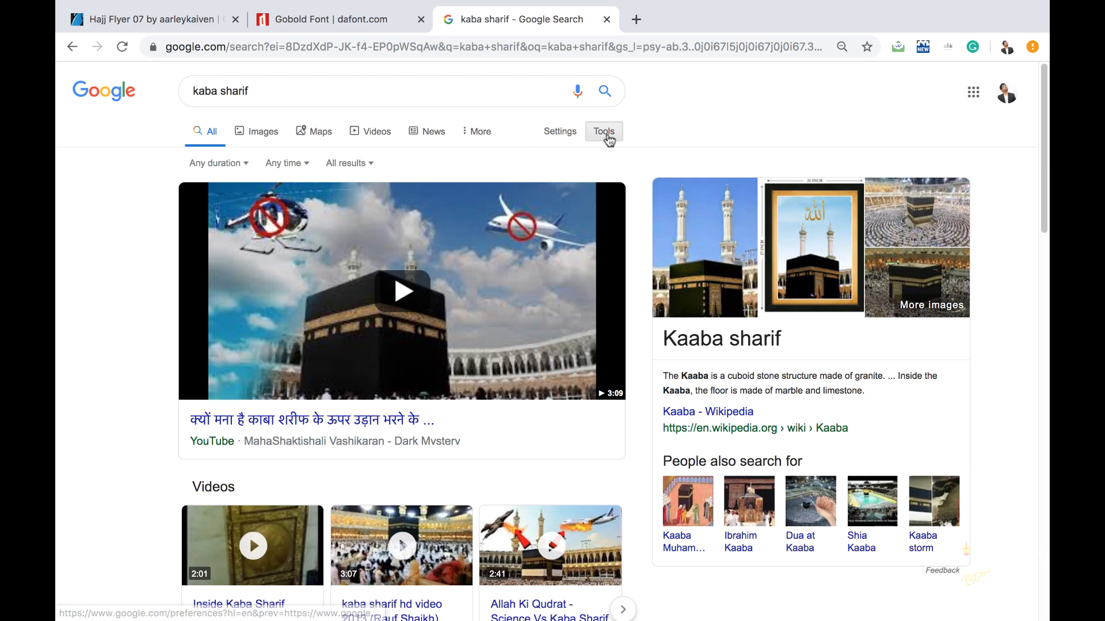
left_click(238, 165)
left_click(116, 174)
left_click(256, 137)
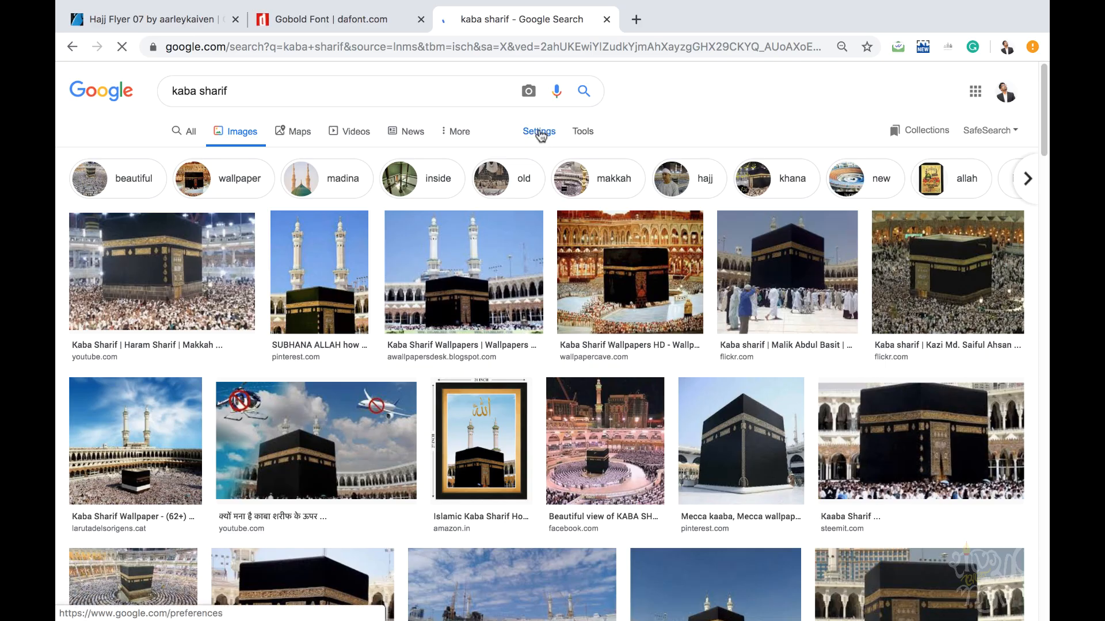
left_click(538, 132)
left_click(537, 135)
left_click(536, 134)
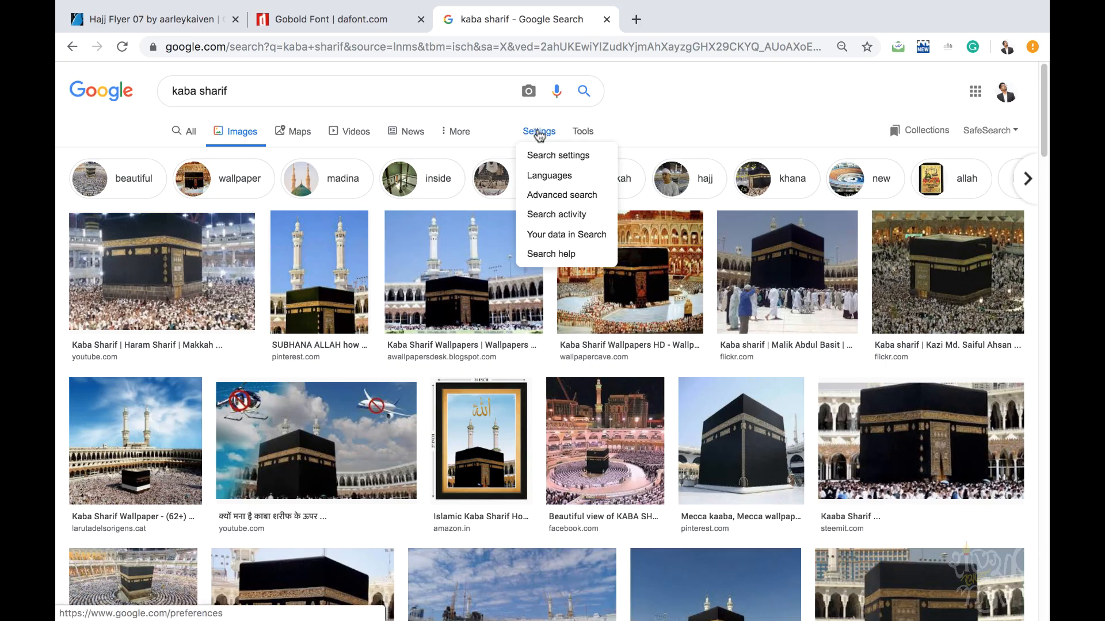
left_click(583, 131)
left_click(193, 159)
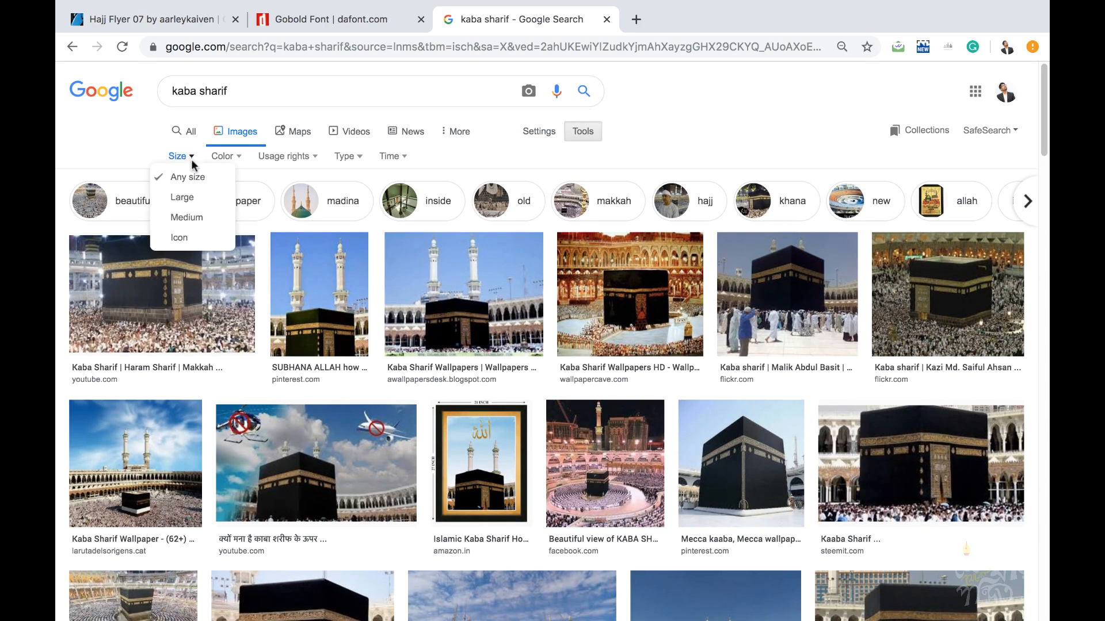
left_click(192, 197)
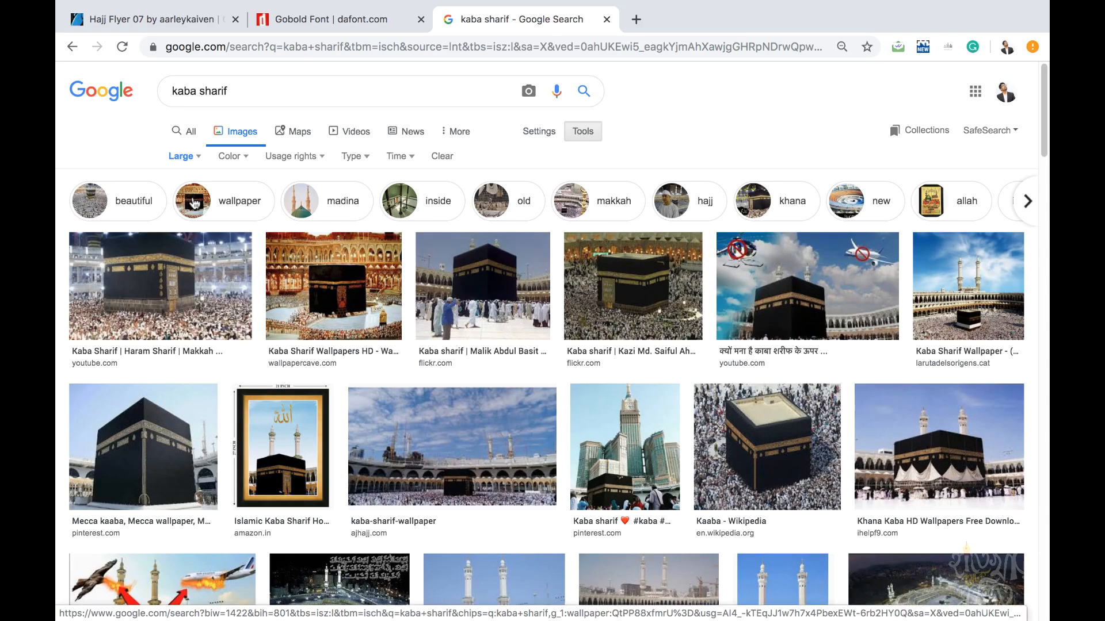
- Browse down through the large kaba sharif image results
scroll(547, 374, "down", 5)
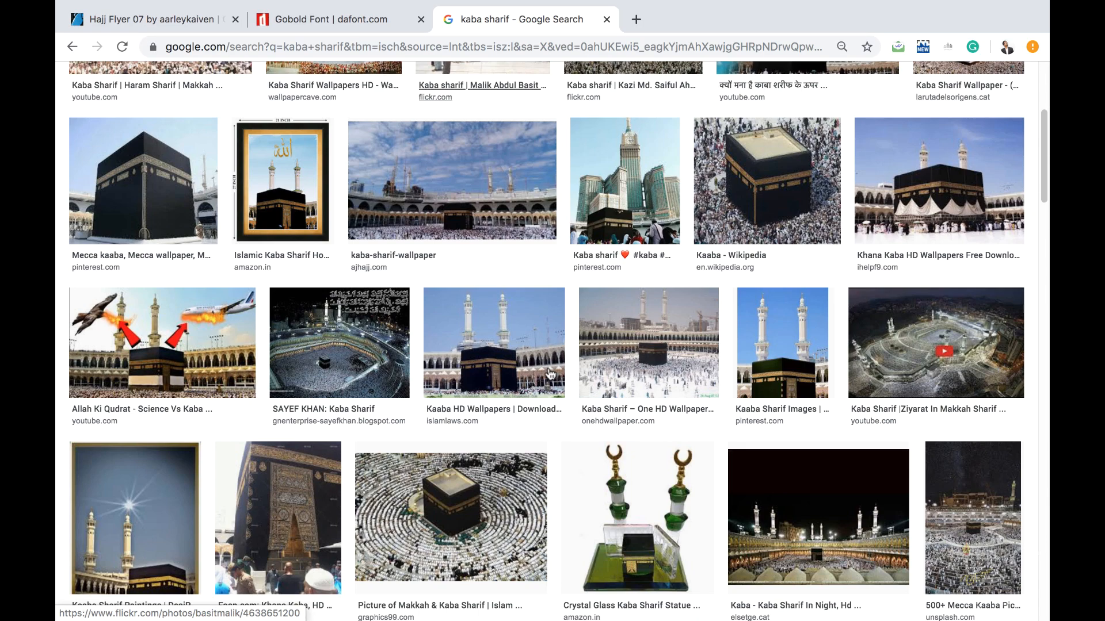
scroll(532, 348, "down", 2)
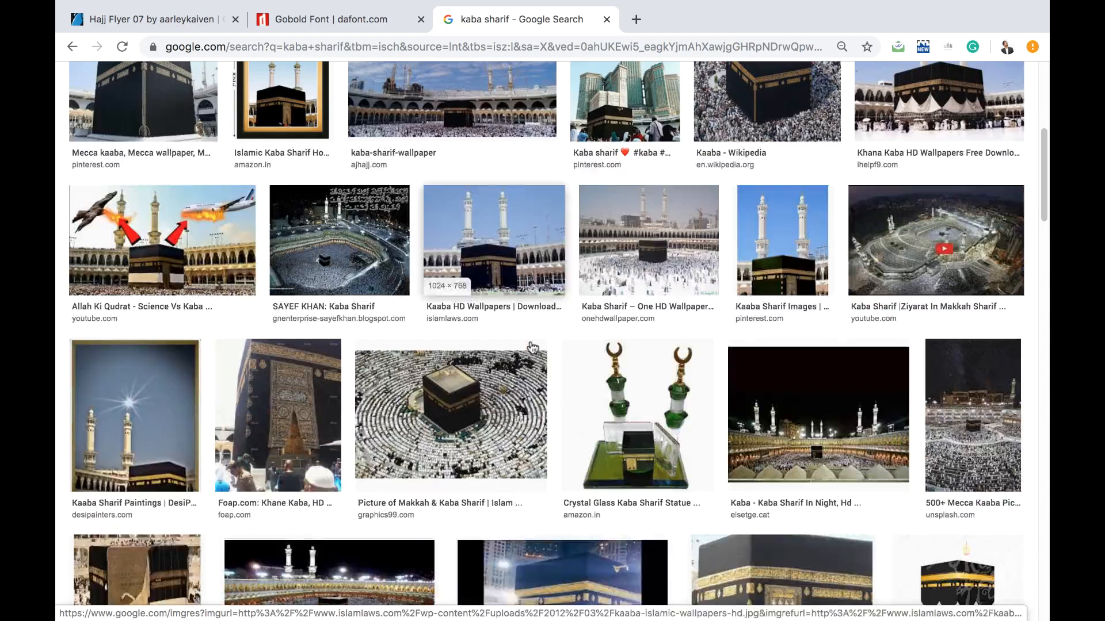
scroll(533, 347, "down", 3)
scroll(521, 353, "down", 1)
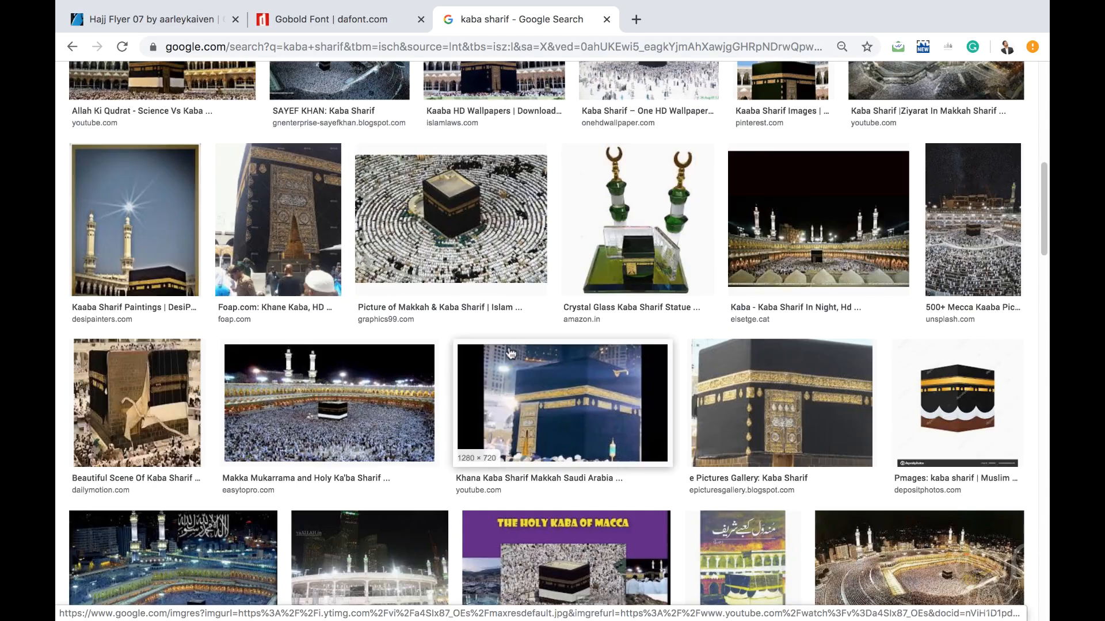
scroll(508, 354, "down", 5)
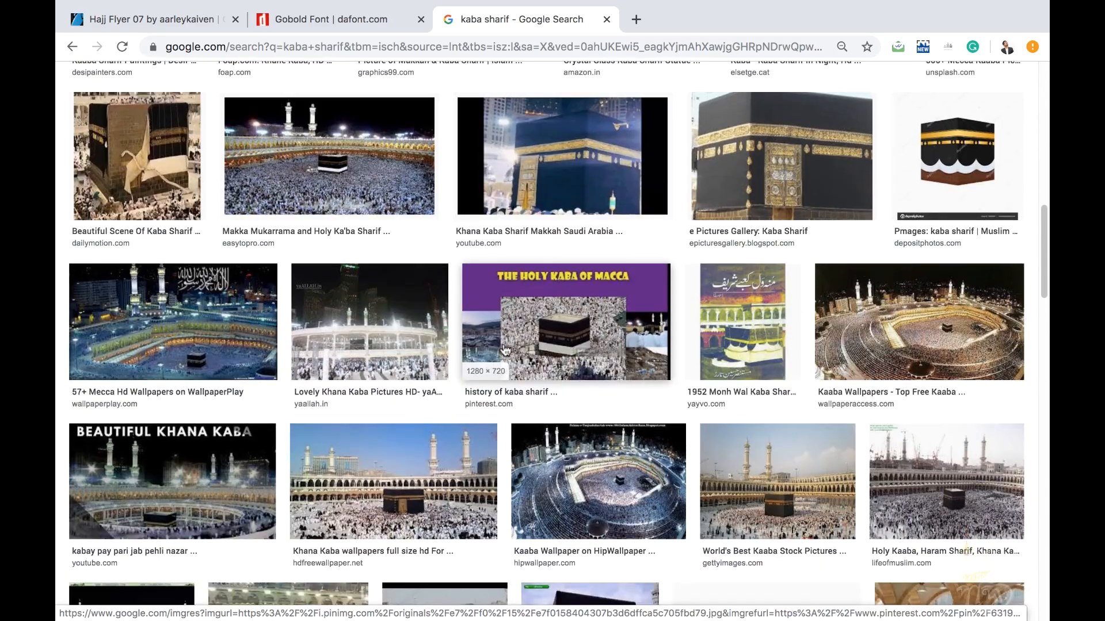
scroll(514, 341, "down", 5)
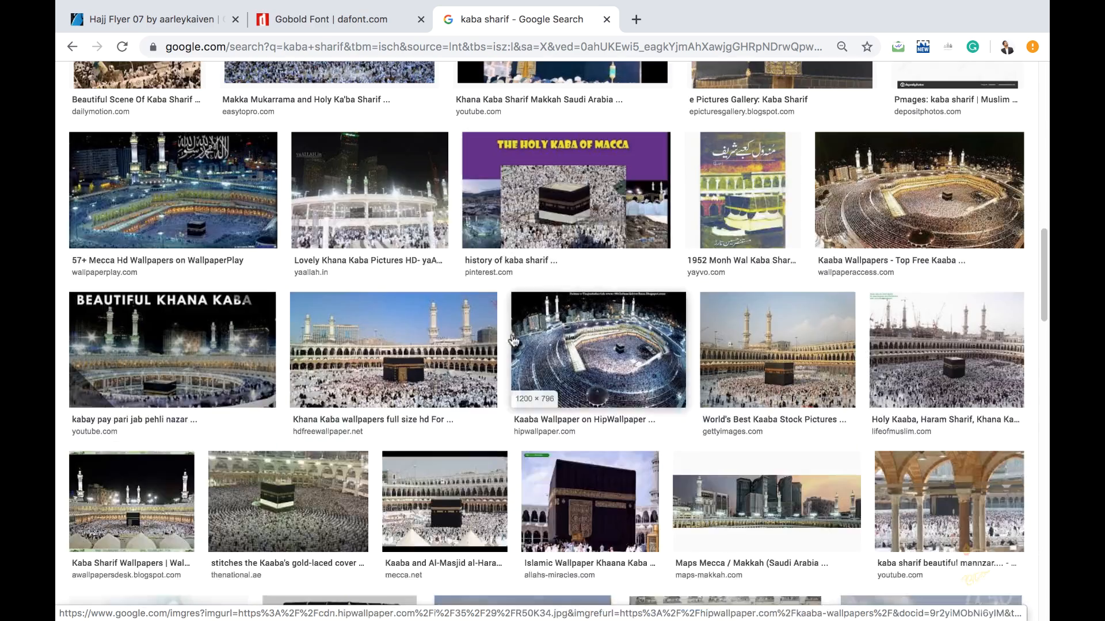
scroll(514, 339, "down", 5)
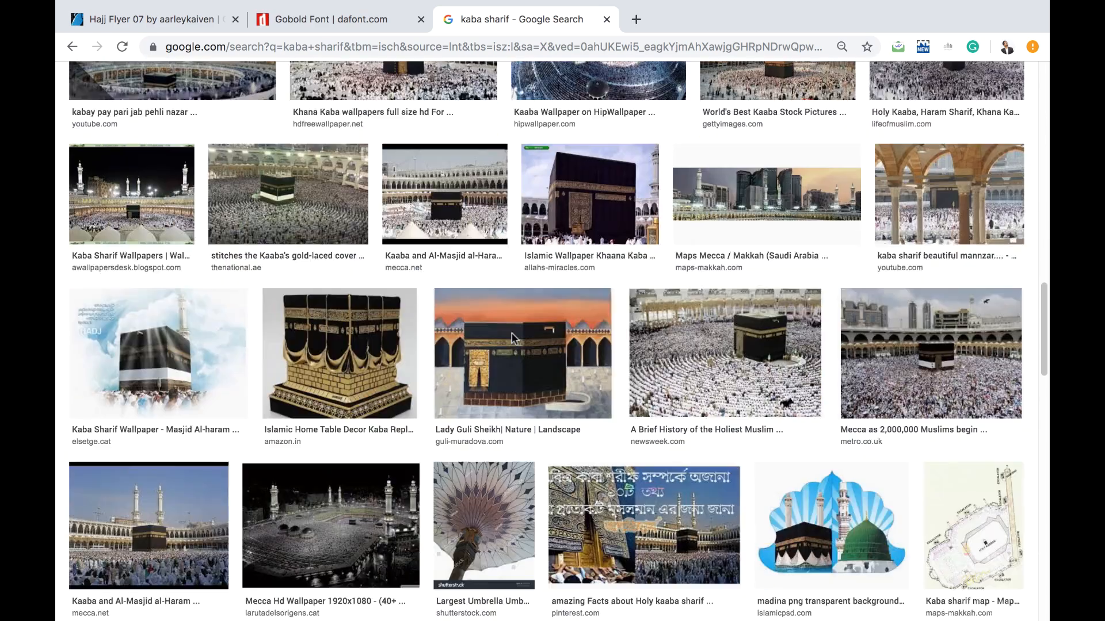
scroll(514, 339, "down", 6)
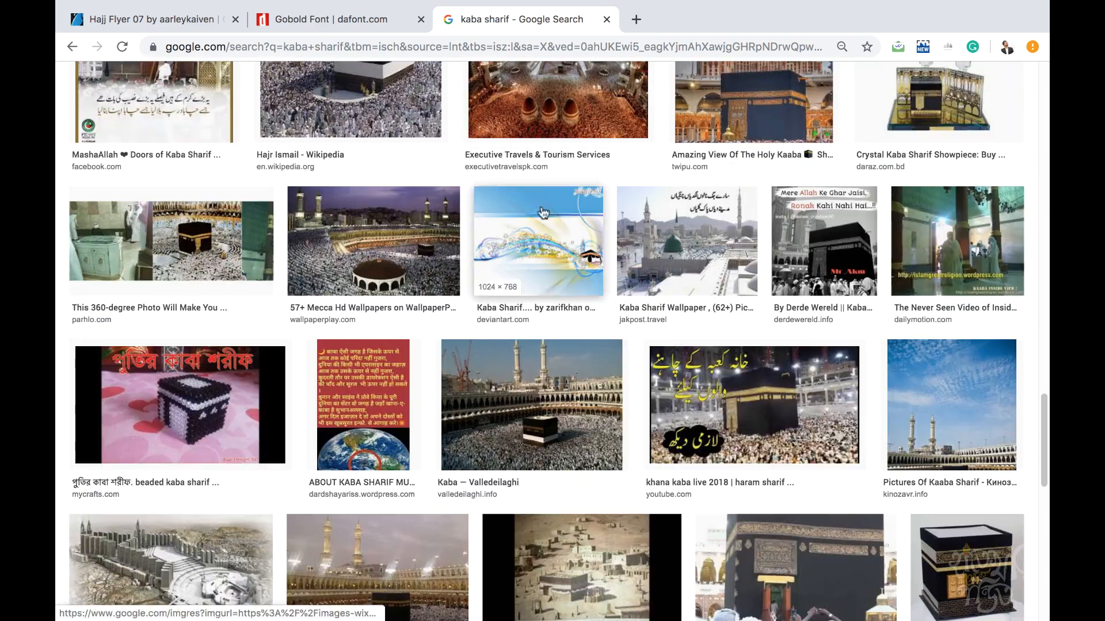
- Go to Pexels in a new tab and search its photos for 'kaba'
left_click(629, 19)
type("pex")
key("Return")
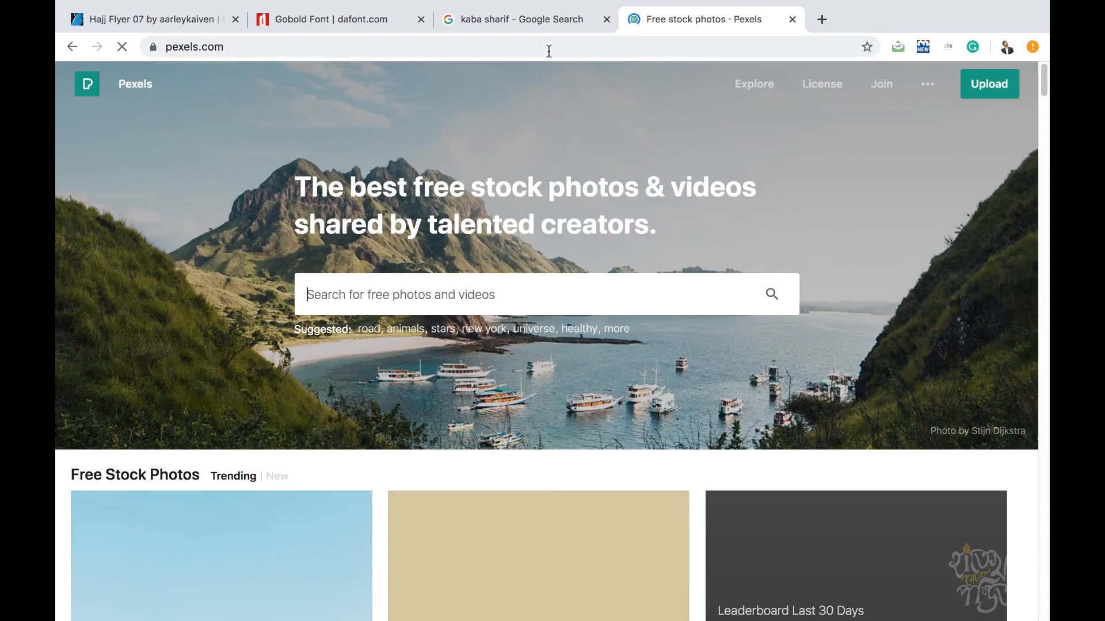
left_click(486, 291)
type("kaba")
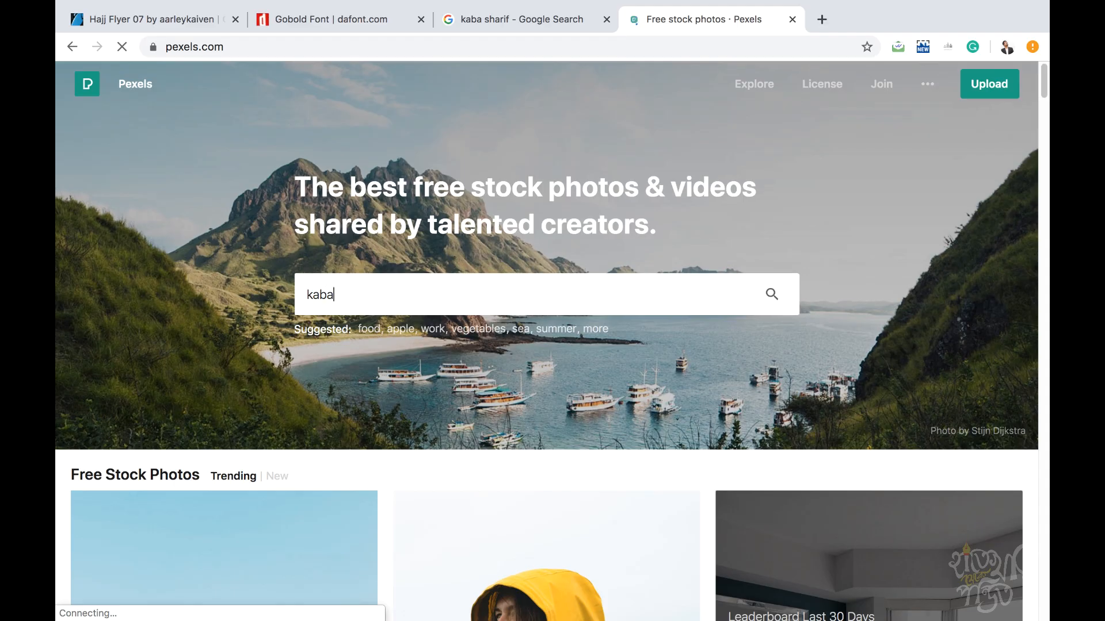
key("Return")
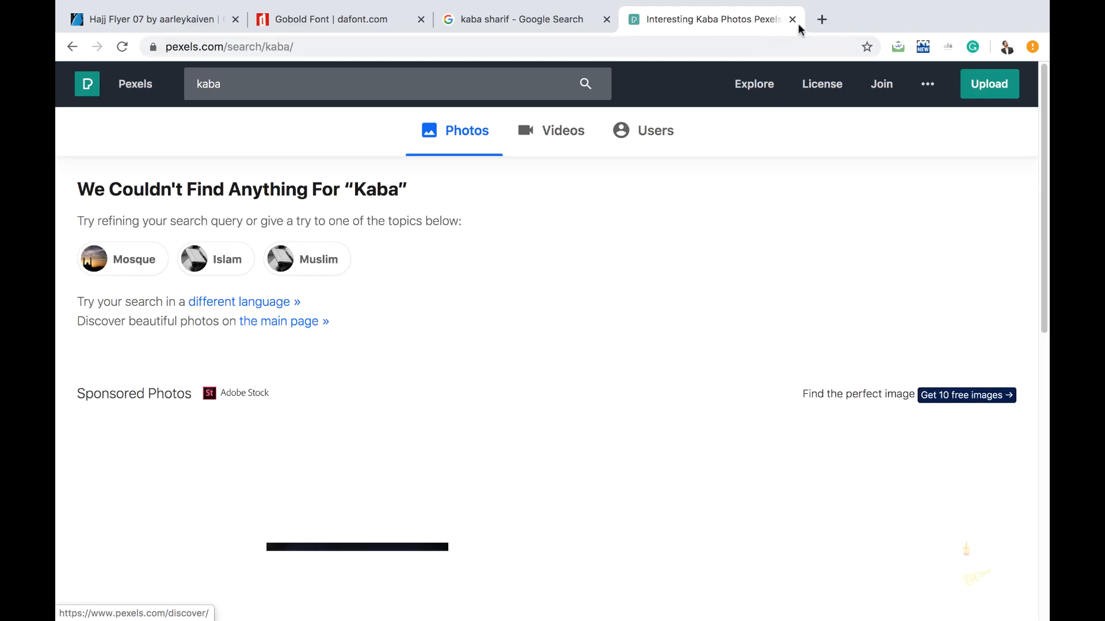
- Close the Pexels tab and save the Kaba Sharif Wallpaper image as kaba-sharif-wallpaper
left_click(793, 20)
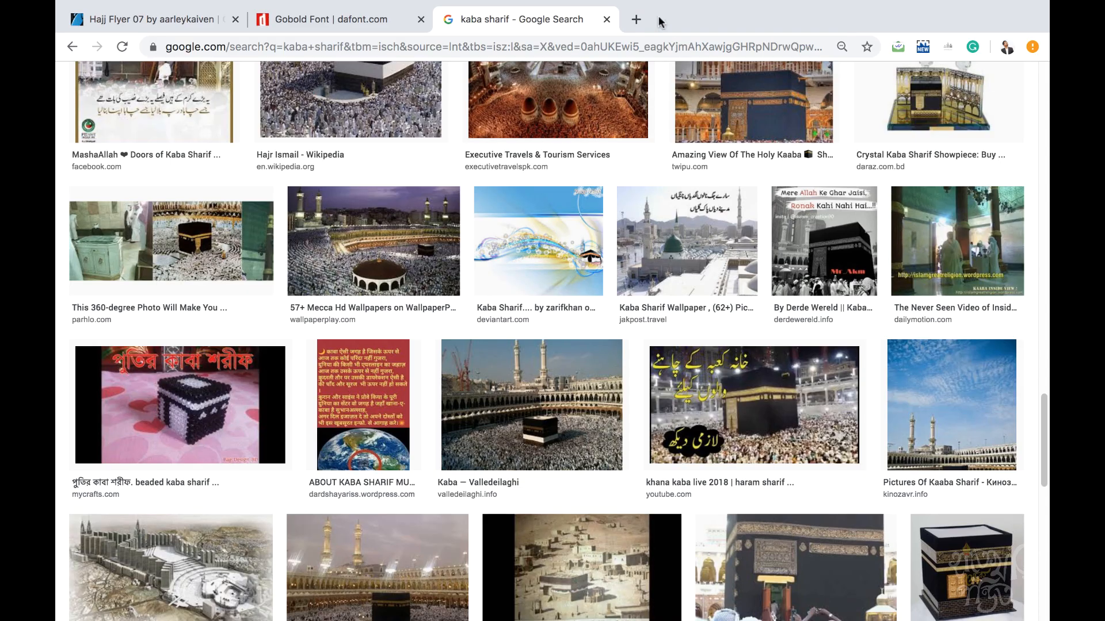
scroll(608, 425, "up", 10)
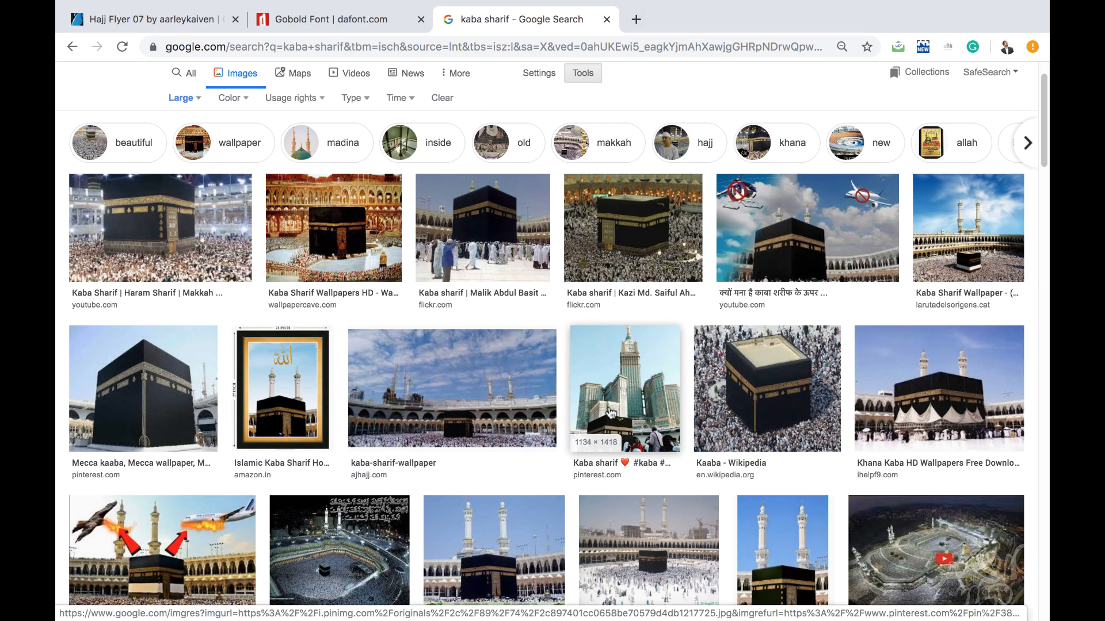
left_click(981, 214)
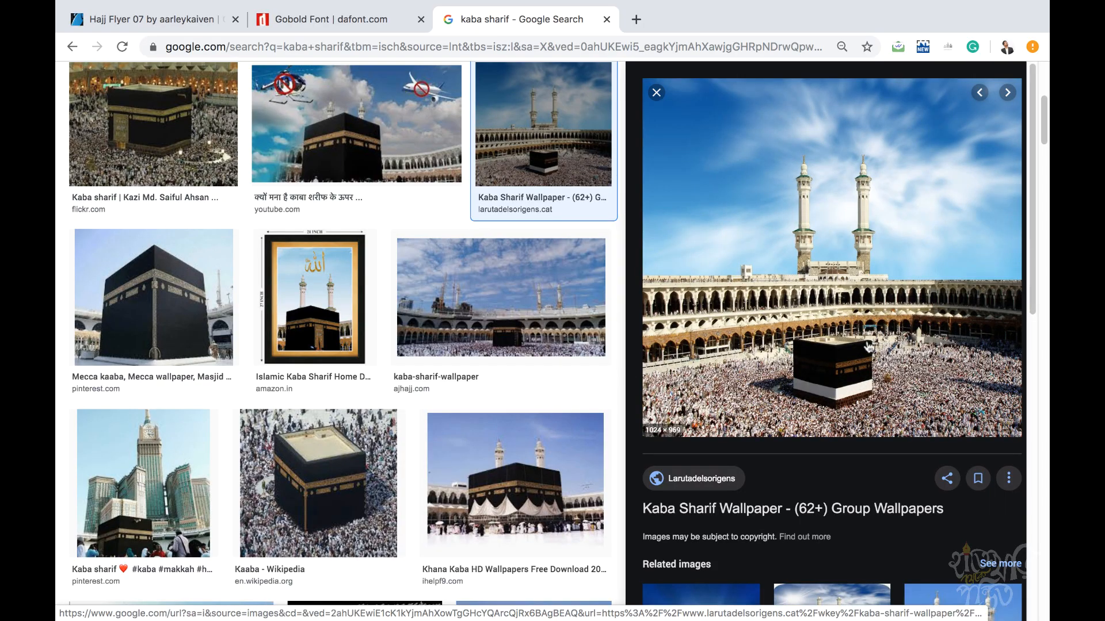
scroll(684, 390, "down", 5)
scroll(684, 390, "up", 5)
right_click(796, 212)
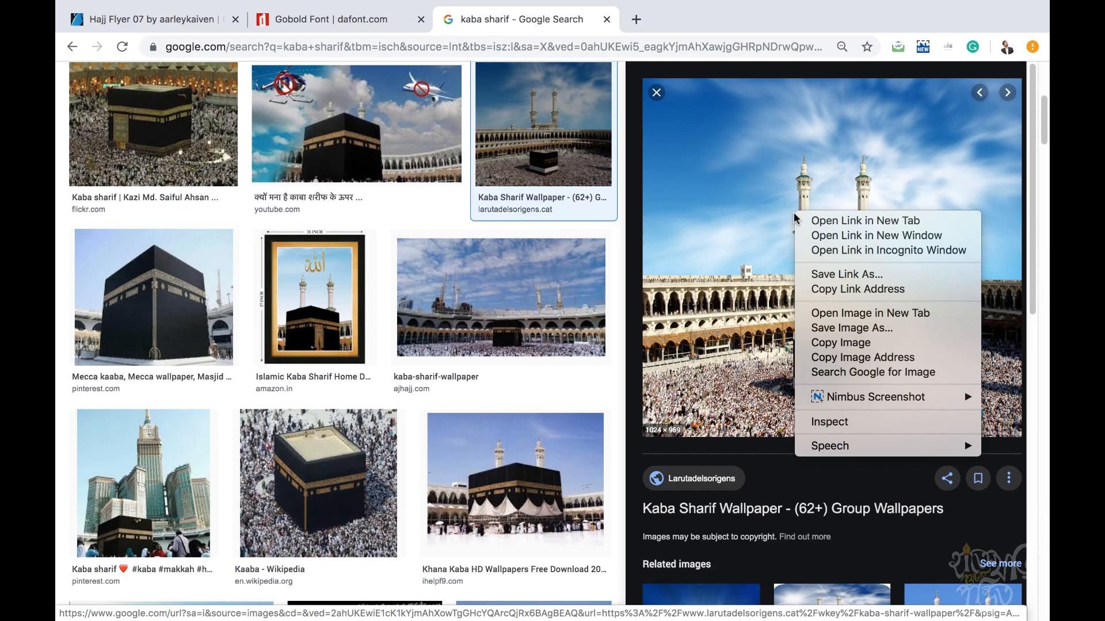
left_click(836, 328)
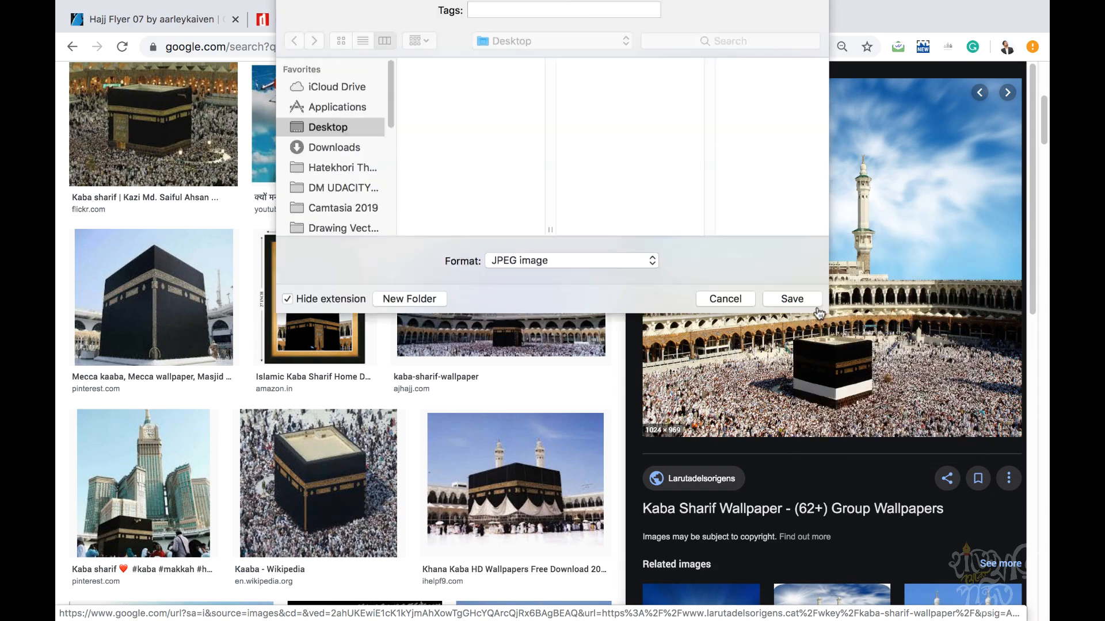
left_click(782, 336)
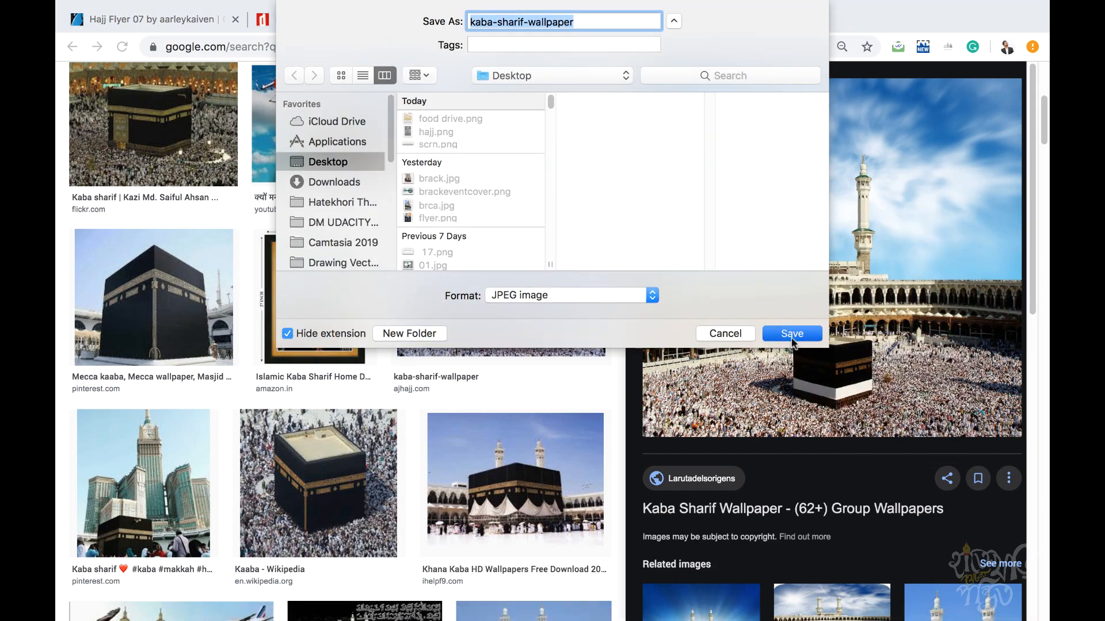
- Close the kaba sharif search tab and return to Photoshop
scroll(468, 378, "up", 6)
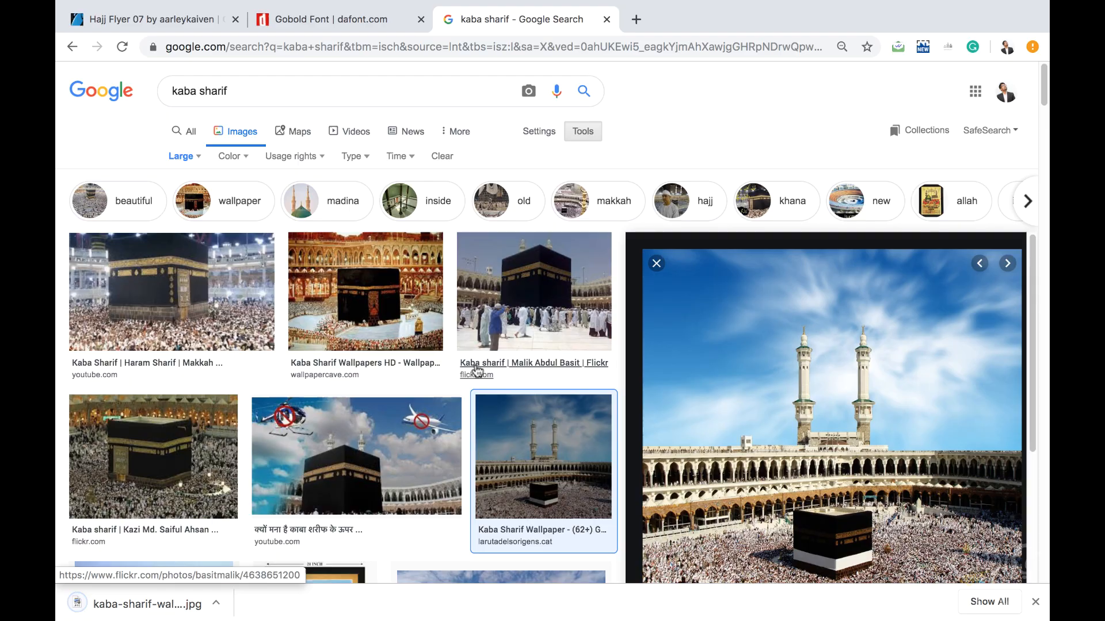
left_click(607, 19)
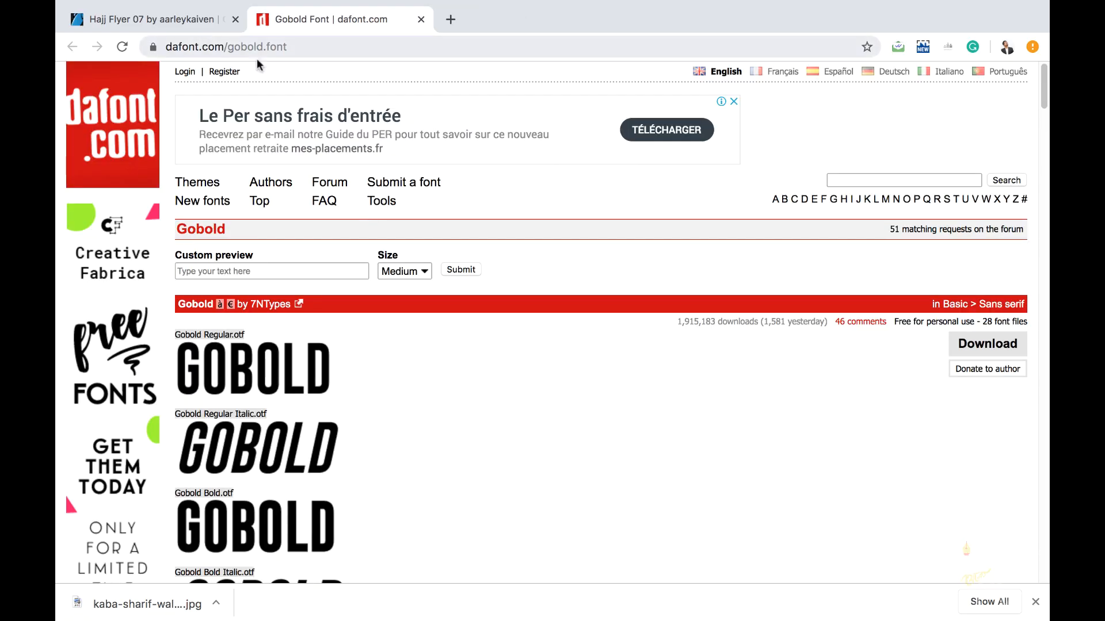
key("ctrl+Left")
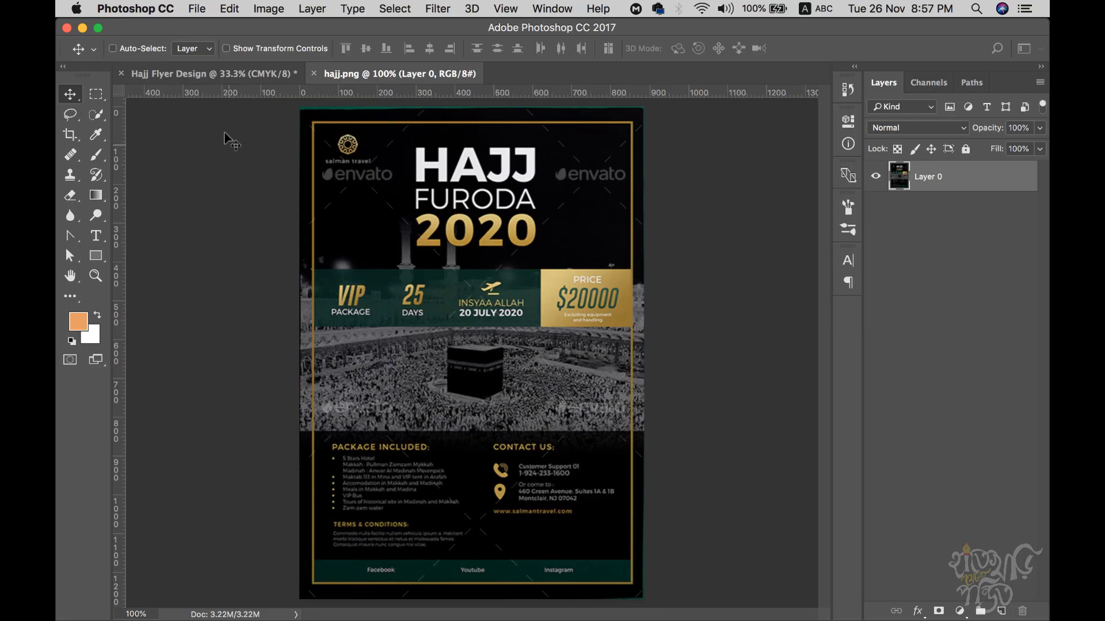
- Draw a rectangle across the upper part of the Hajj Flyer Design canvas
left_click(213, 79)
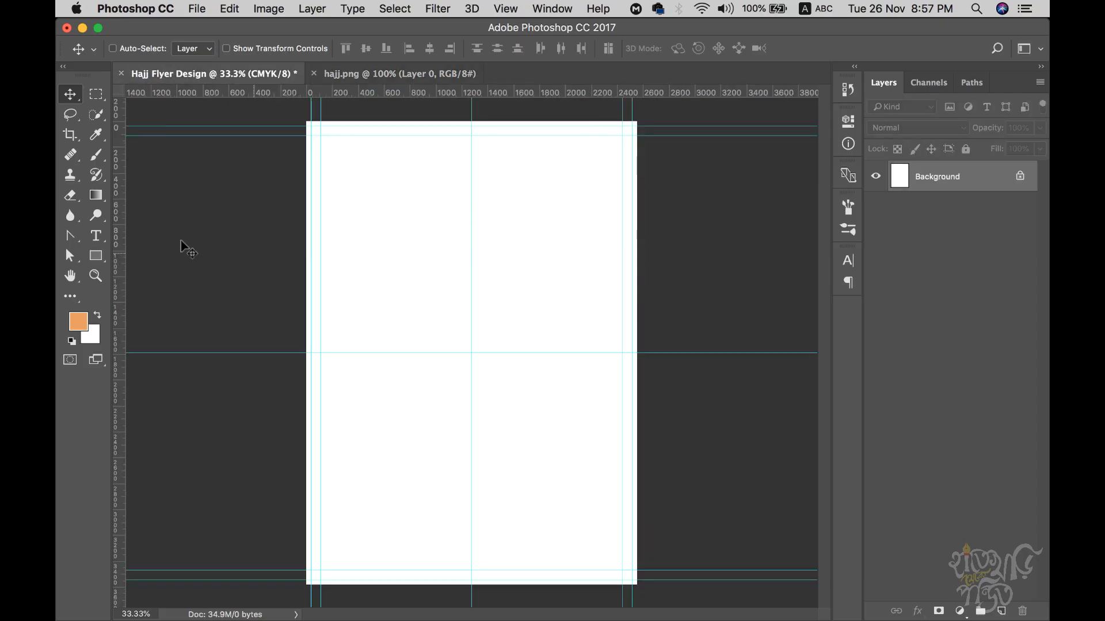
left_click(97, 258)
right_click(99, 262)
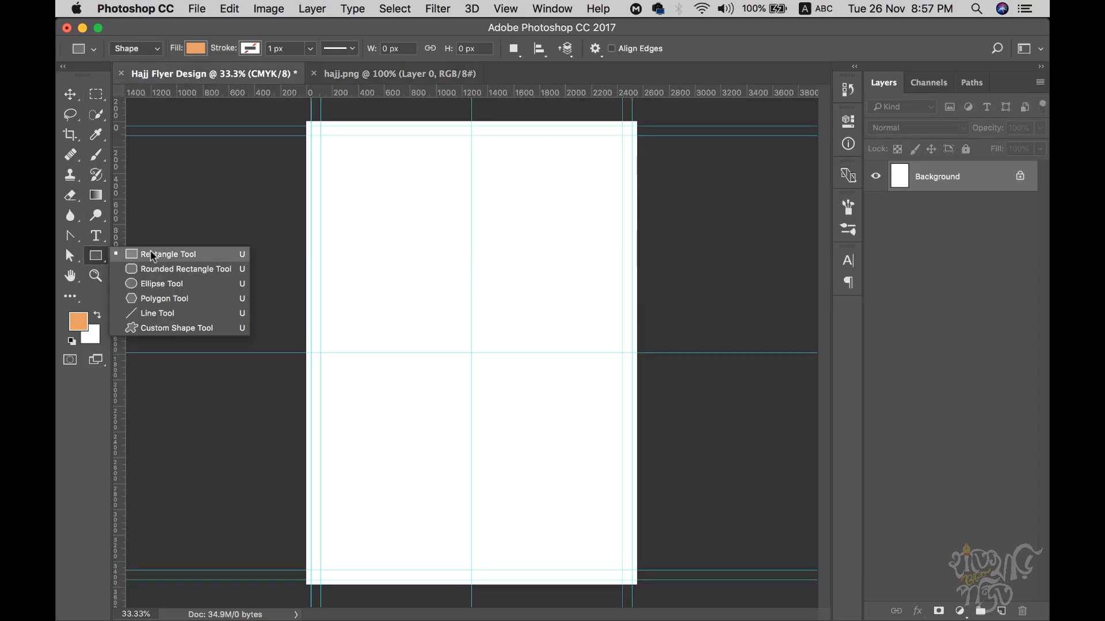
left_click(153, 255)
left_click_drag(312, 126, 637, 459)
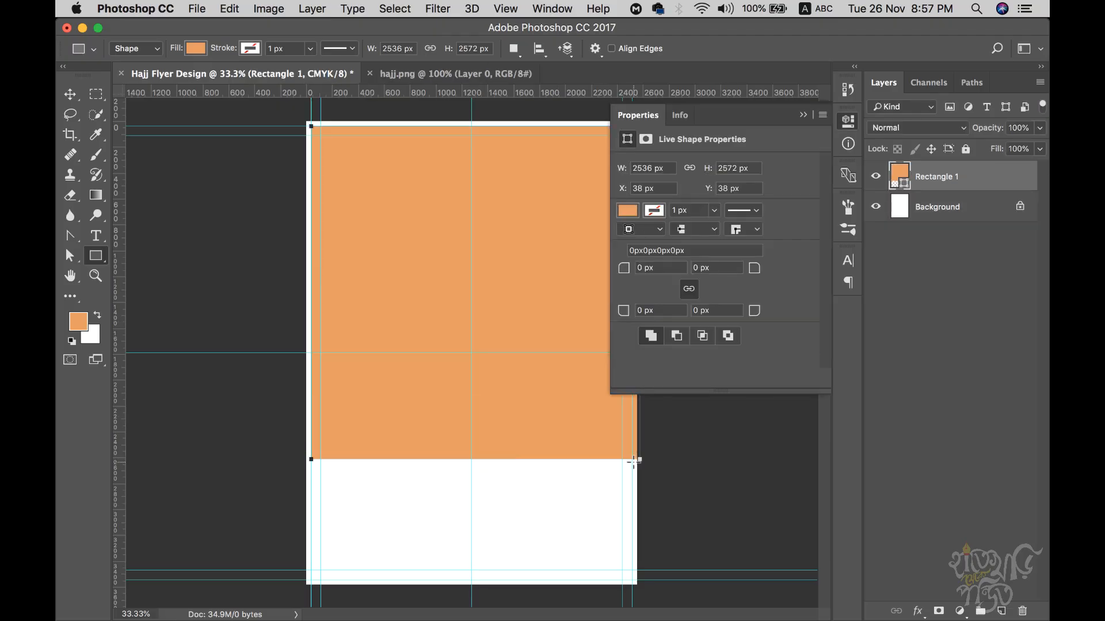
- Try fill colours on the rectangle, first near-black, then yellow
left_click(628, 212)
left_click(777, 240)
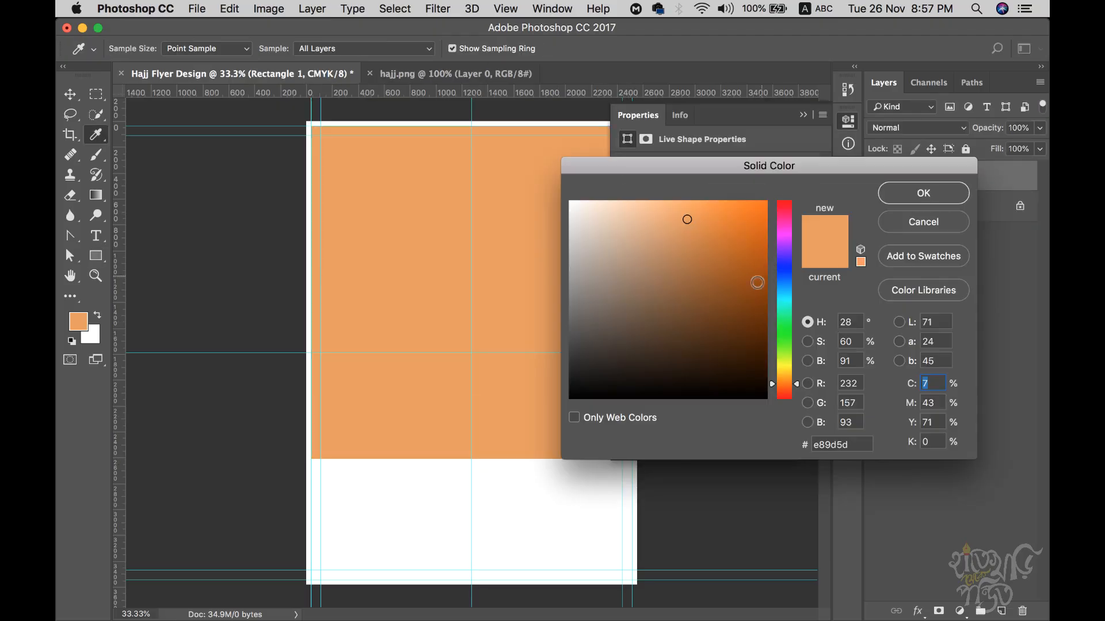
left_click_drag(650, 313, 551, 423)
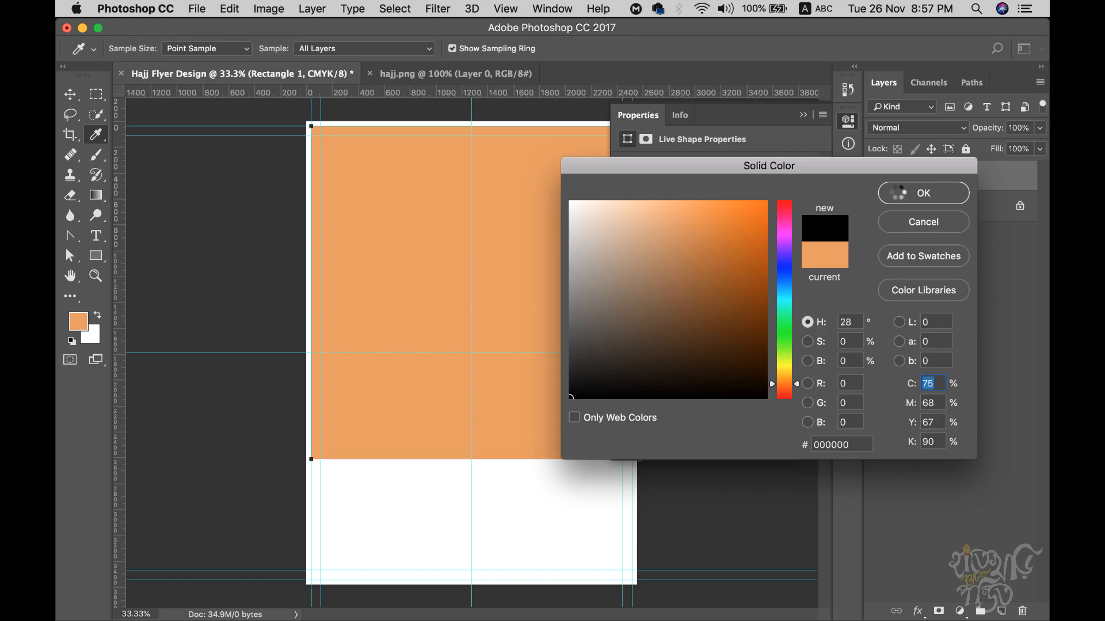
left_click(899, 194)
left_click(630, 216)
left_click(629, 212)
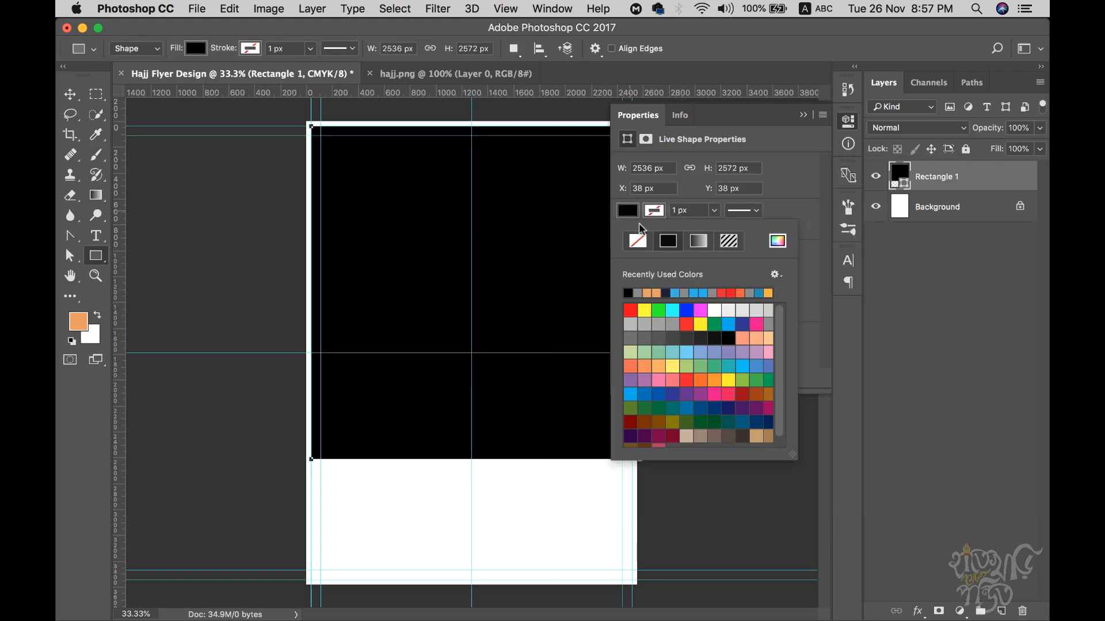
left_click(645, 310)
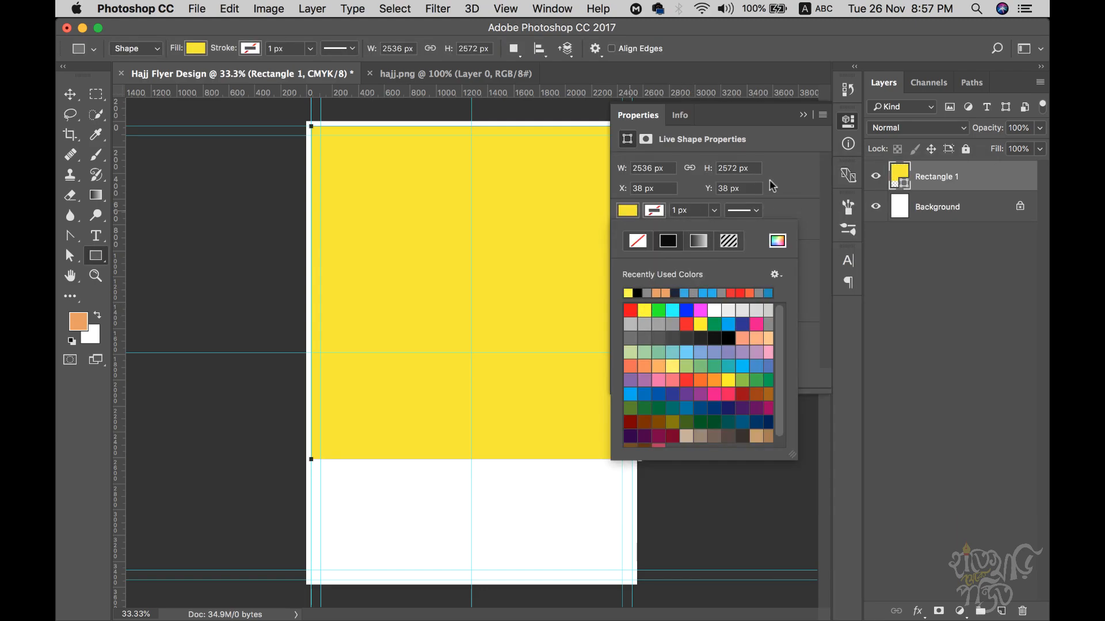
left_click(786, 148)
left_click(803, 114)
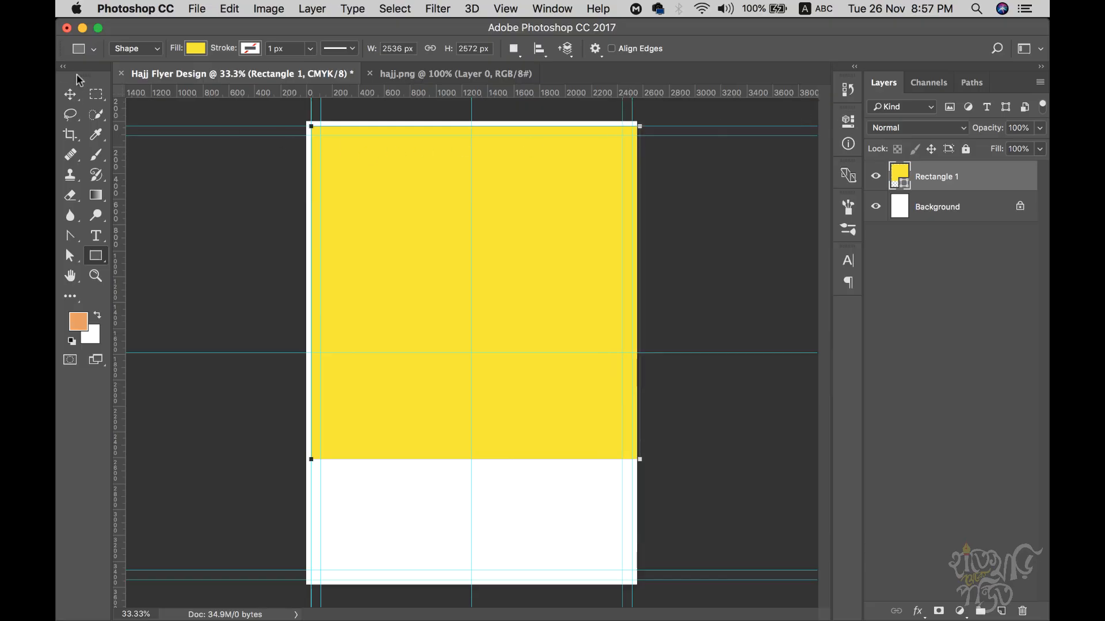
- Stretch the rectangle to the canvas edge, refill it pure black, and adjust its bottom edge
key("v")
key("ctrl+t")
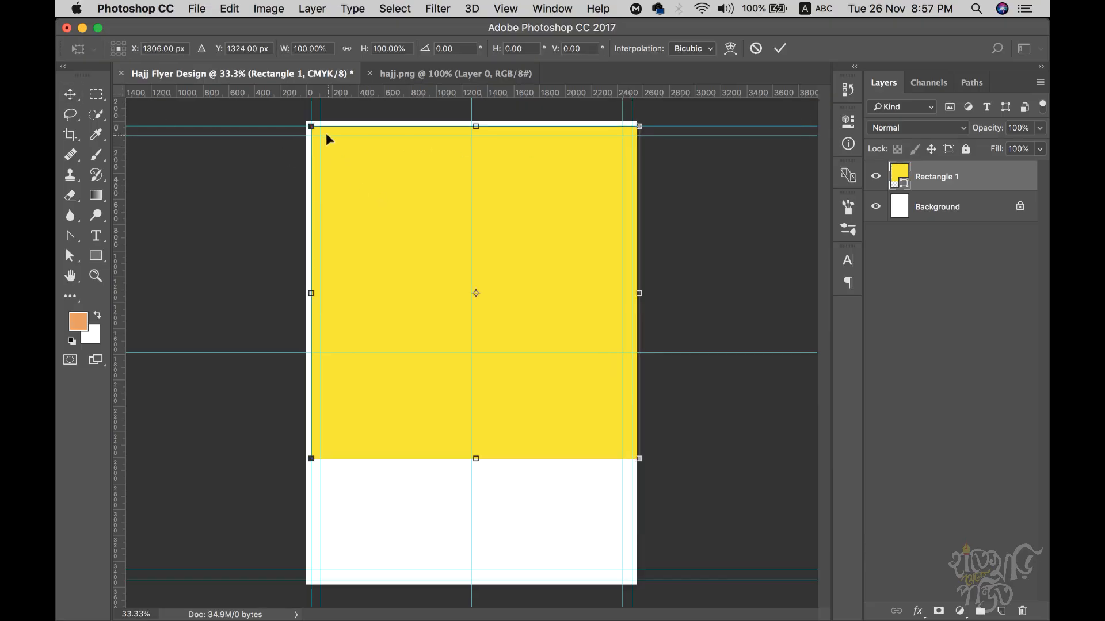
left_click_drag(311, 126, 306, 121)
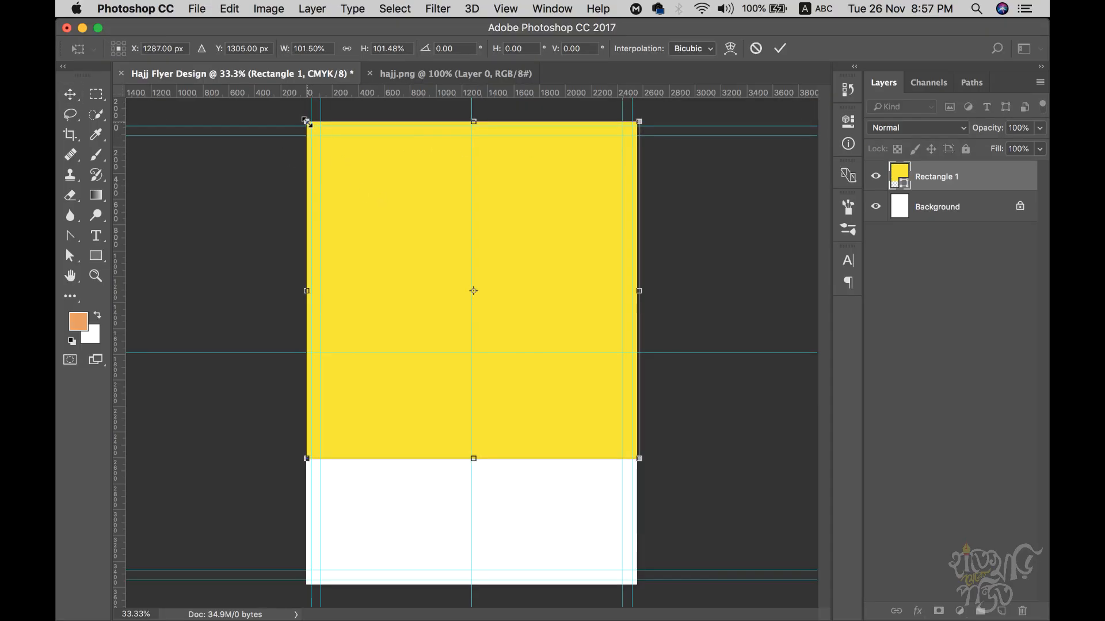
key("Return")
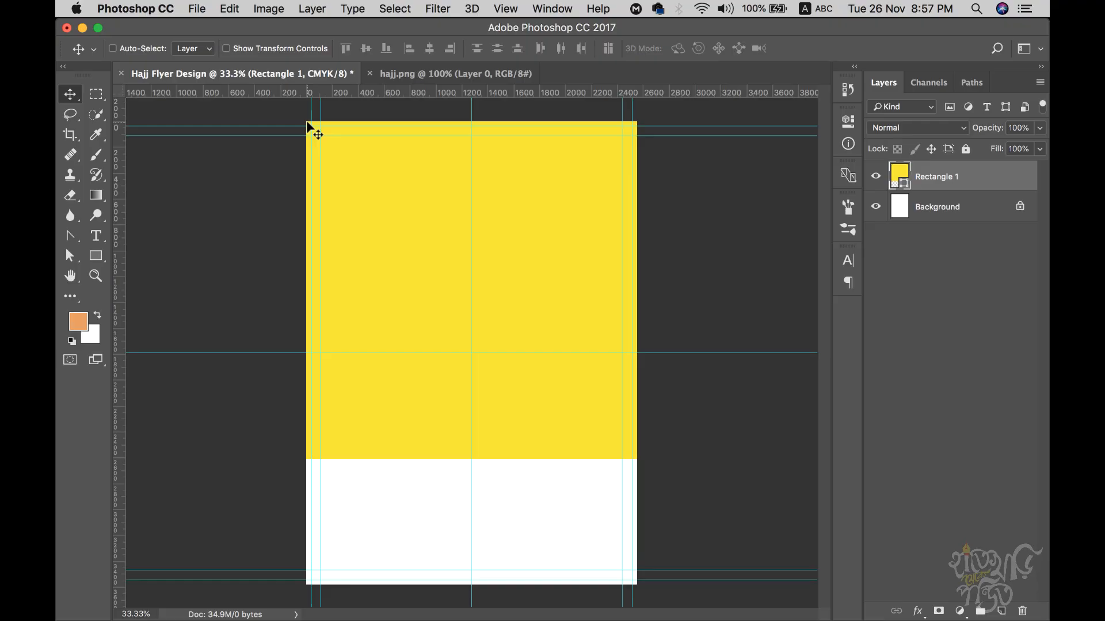
double_click(900, 182)
left_click_drag(663, 320, 526, 422)
left_click(936, 201)
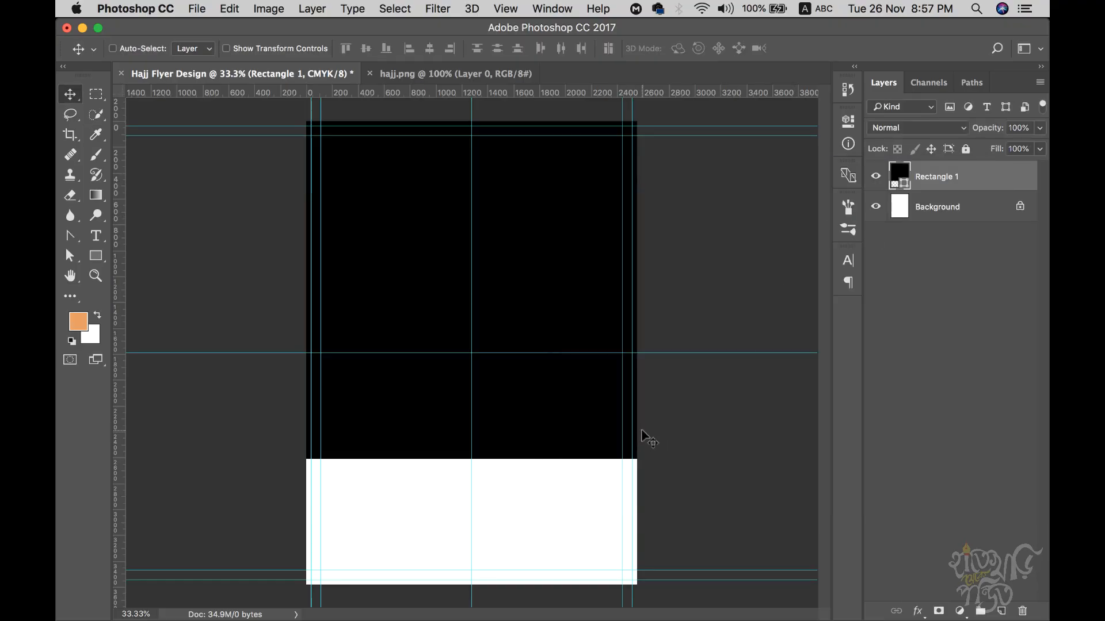
key("super+t")
left_click_drag(474, 459, 474, 422)
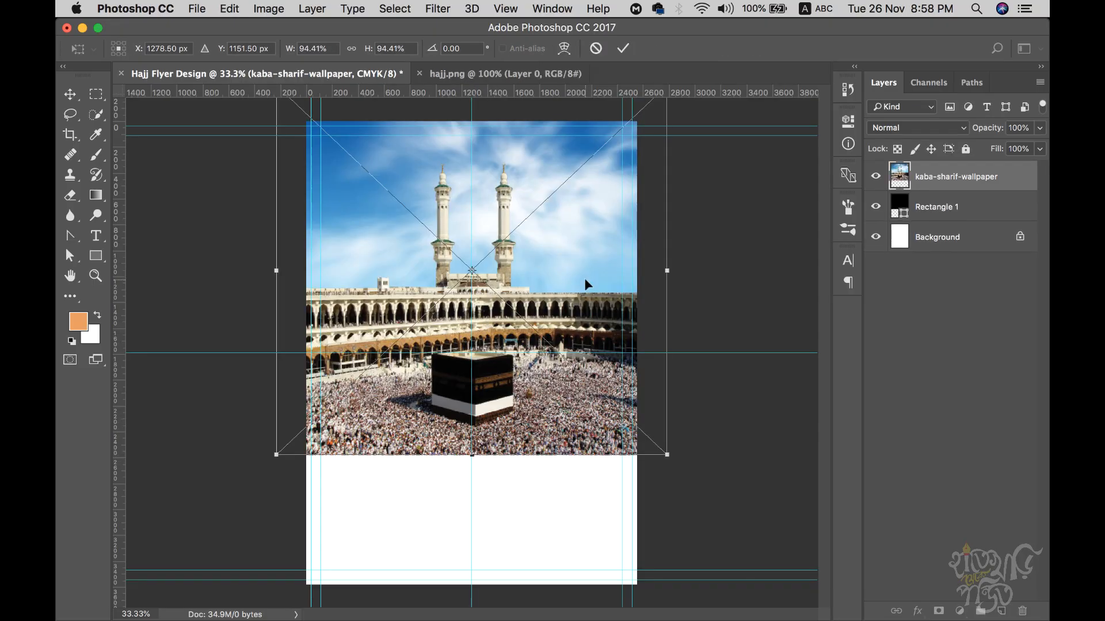
- Commit the wallpaper placement and clip it to the black rectangle
key("Return")
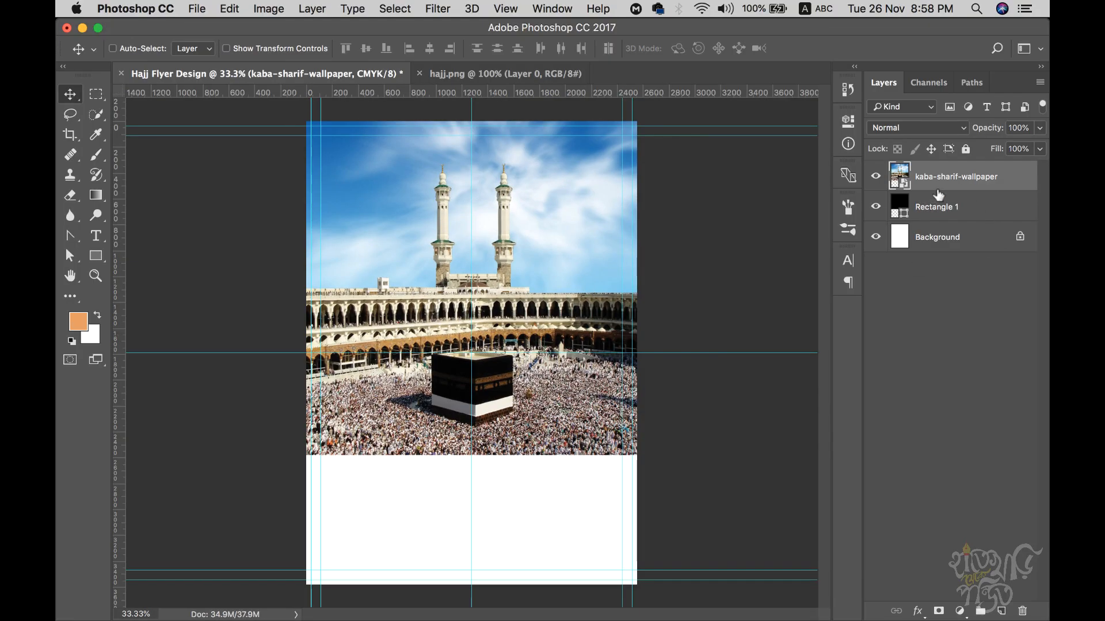
right_click(942, 182)
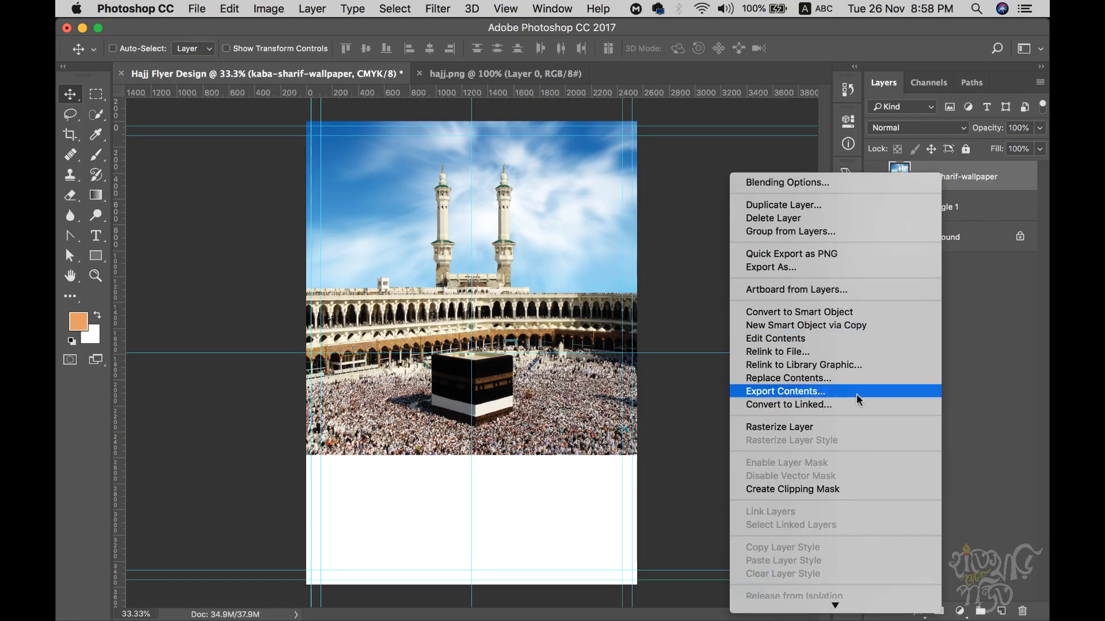
left_click(827, 489)
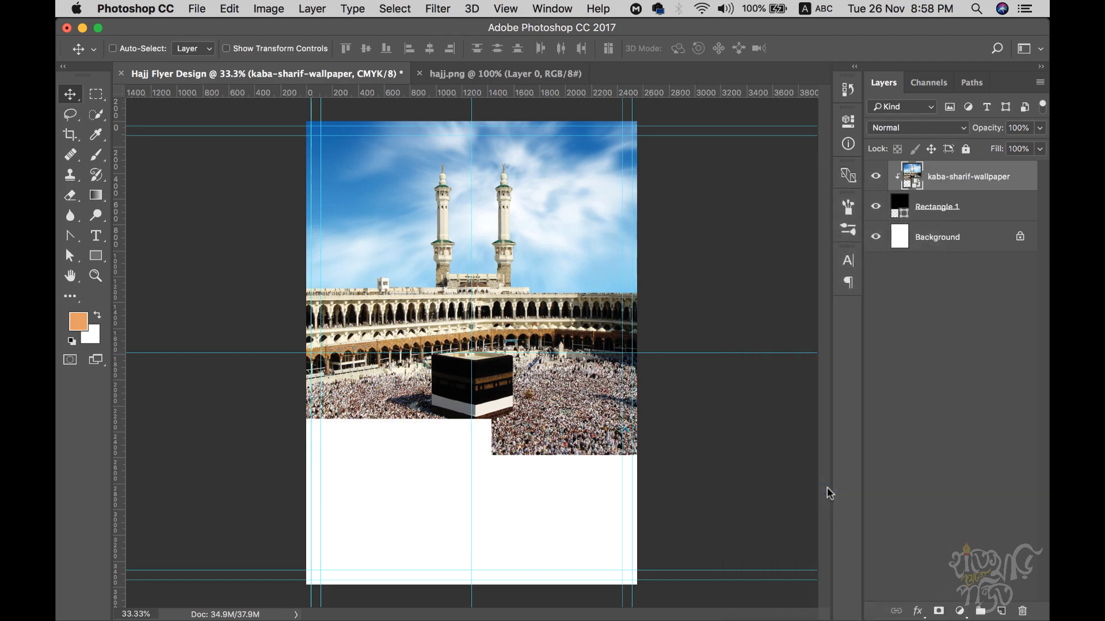
- Compare the design against the hajj.png reference flyer, ending back on Hajj Flyer Design
left_click(460, 74)
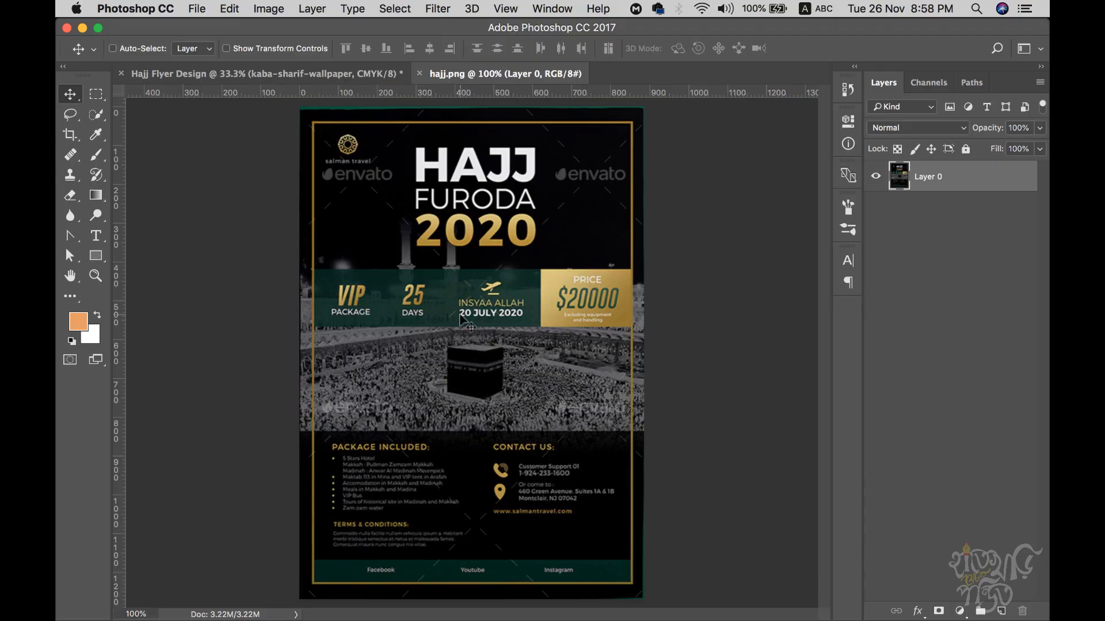
left_click(281, 76)
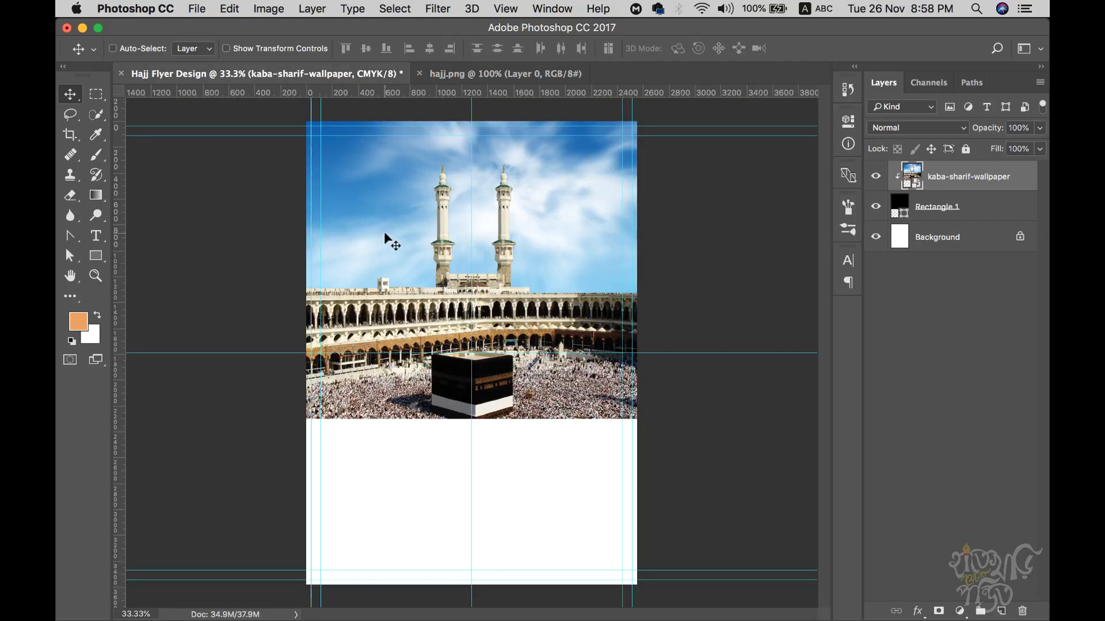
left_click(498, 76)
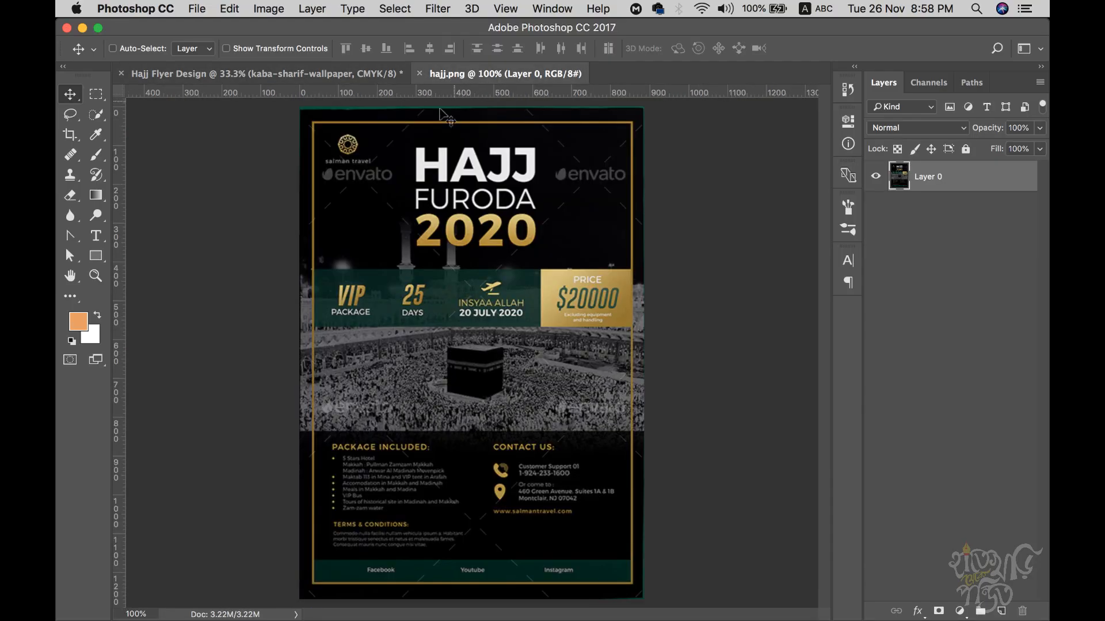
left_click(303, 75)
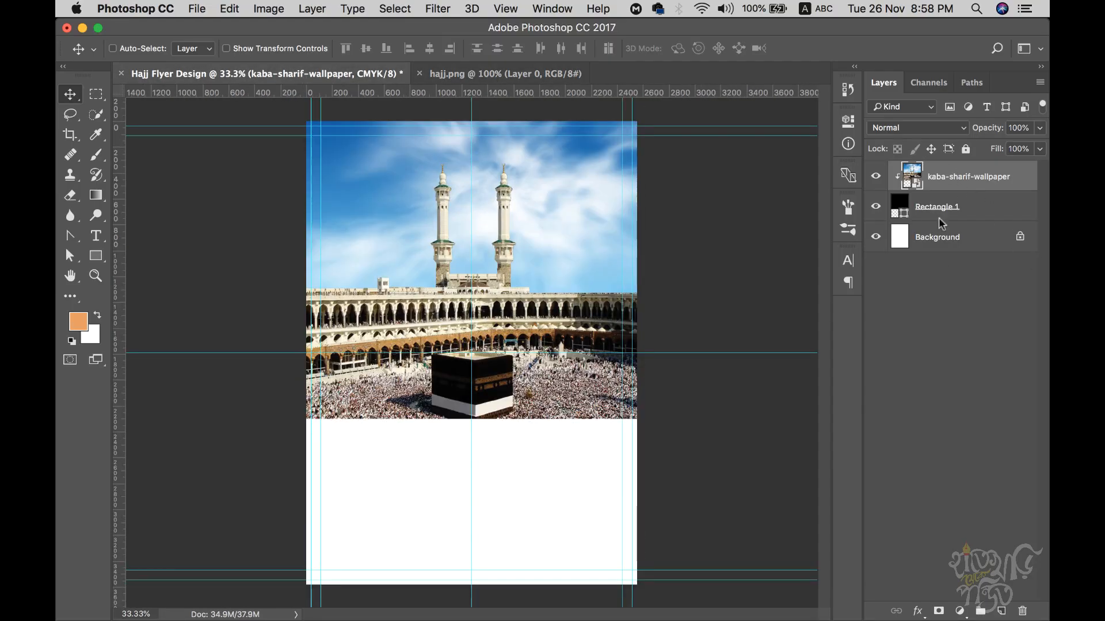
- Add a Gradient Overlay to the wallpaper with a white-to-black gradient, removing the yellow middle stop
left_click(918, 611)
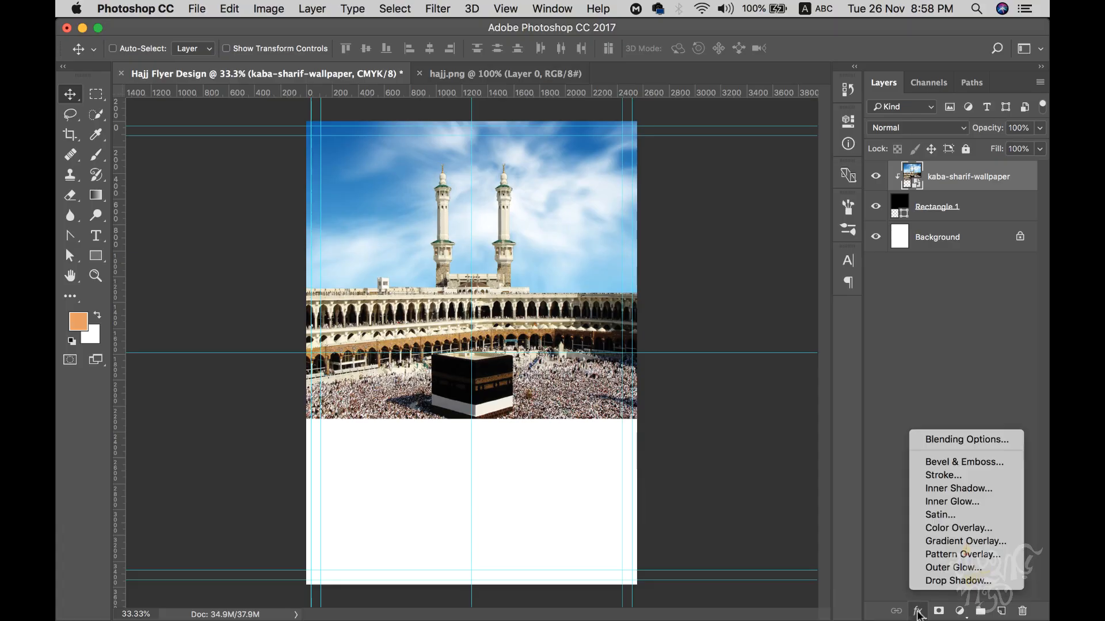
left_click(974, 543)
left_click_drag(576, 167, 741, 175)
left_click(882, 259)
left_click_drag(778, 394, 783, 438)
left_click(928, 394)
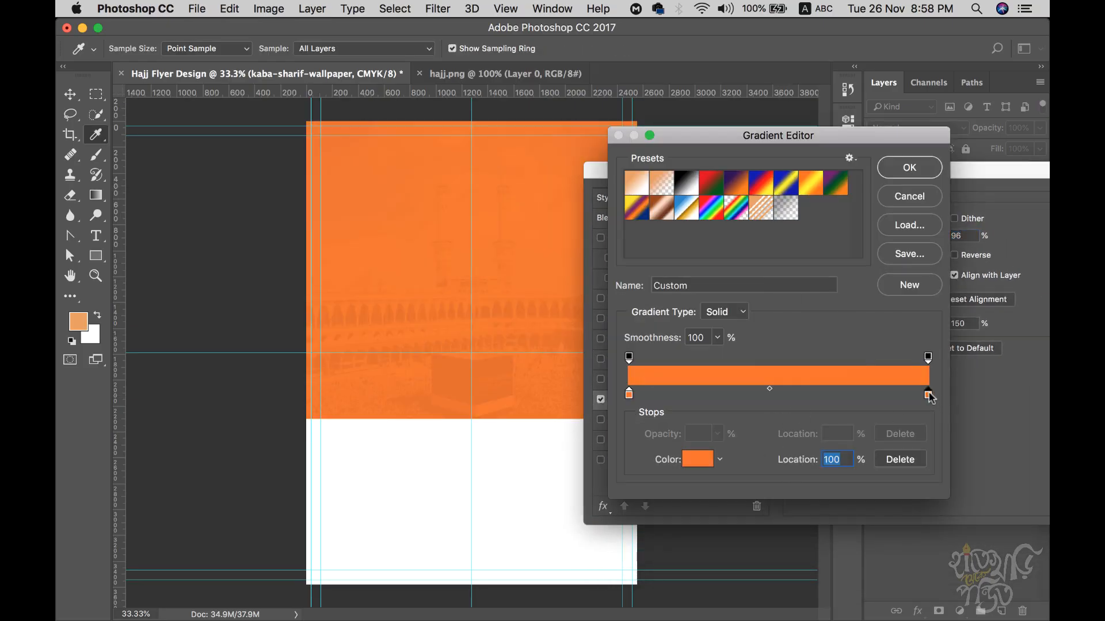
double_click(928, 394)
left_click_drag(641, 308, 570, 398)
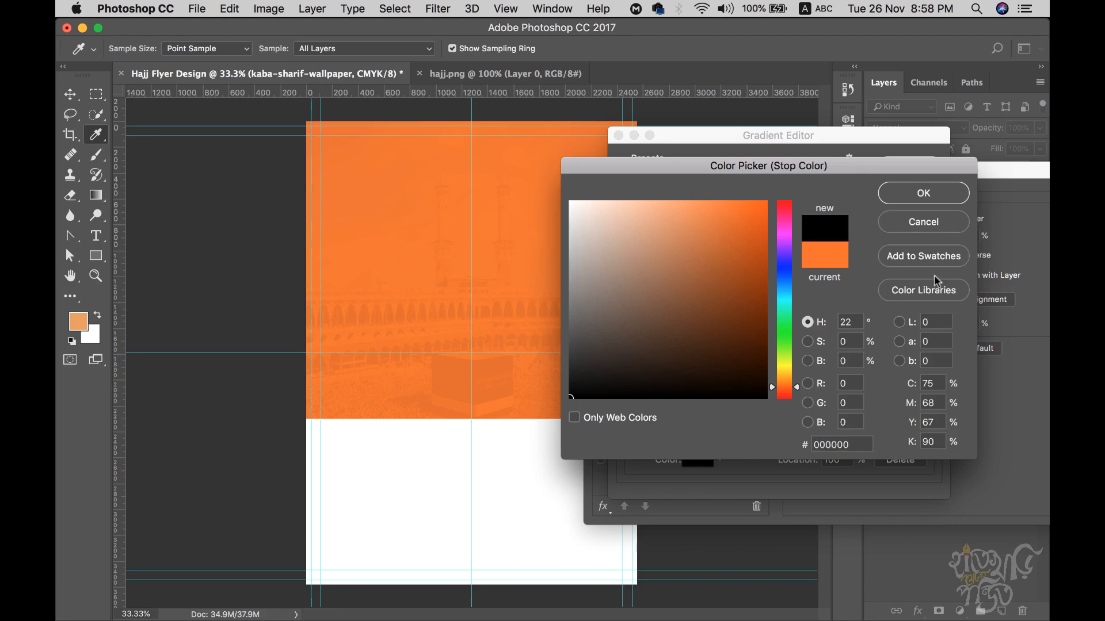
left_click(962, 196)
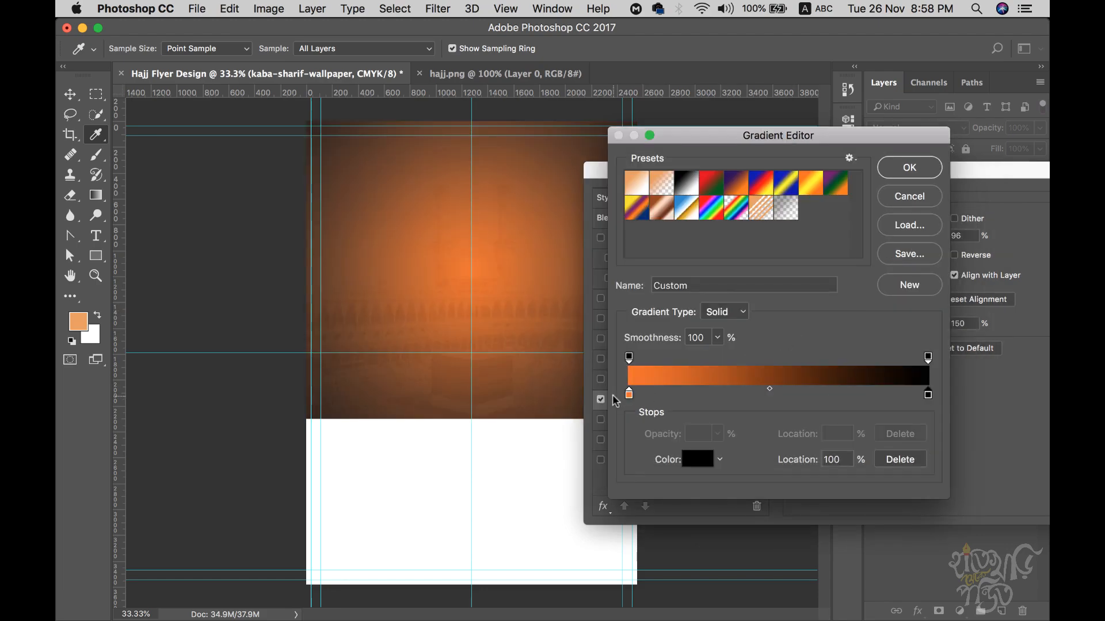
double_click(629, 394)
left_click_drag(609, 343, 569, 200)
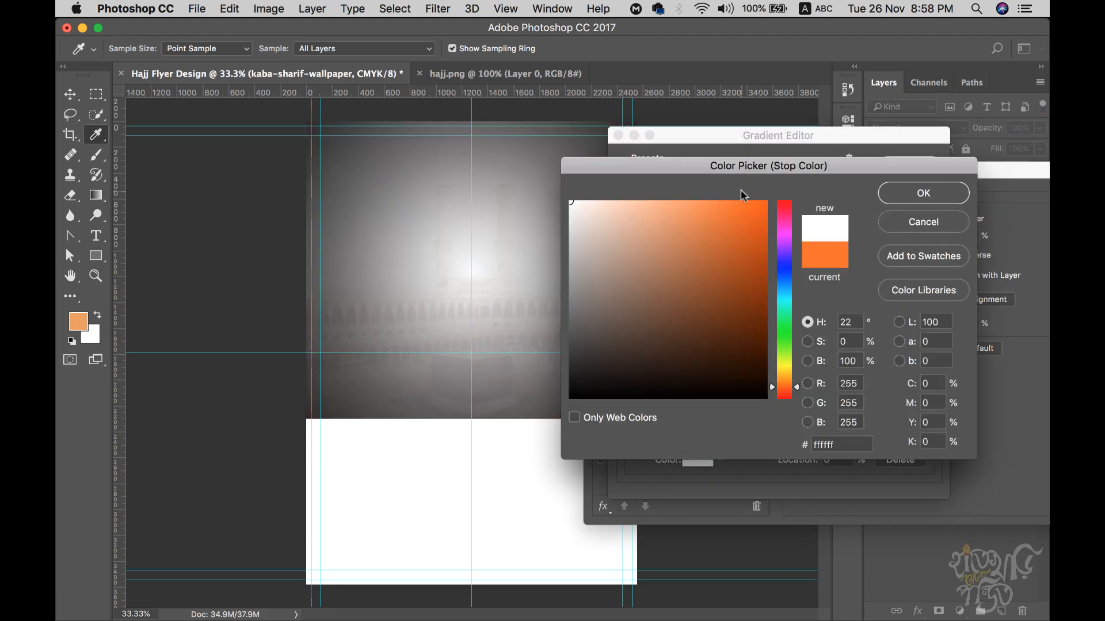
left_click(924, 194)
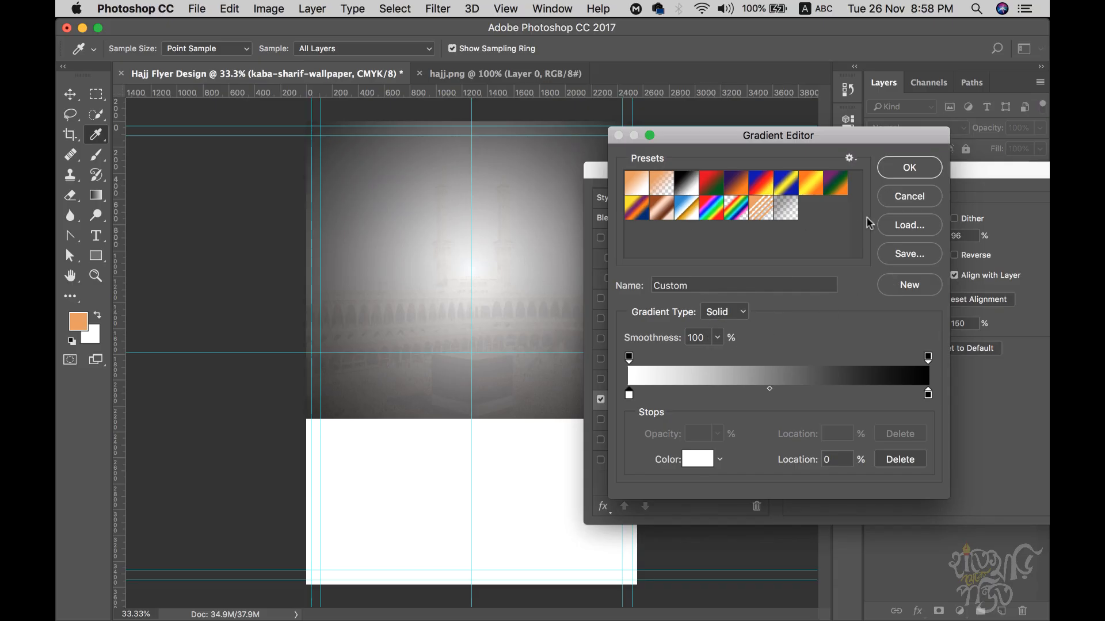
left_click(910, 172)
- Set the gradient overlay style to Linear at a 90° angle
left_click(886, 275)
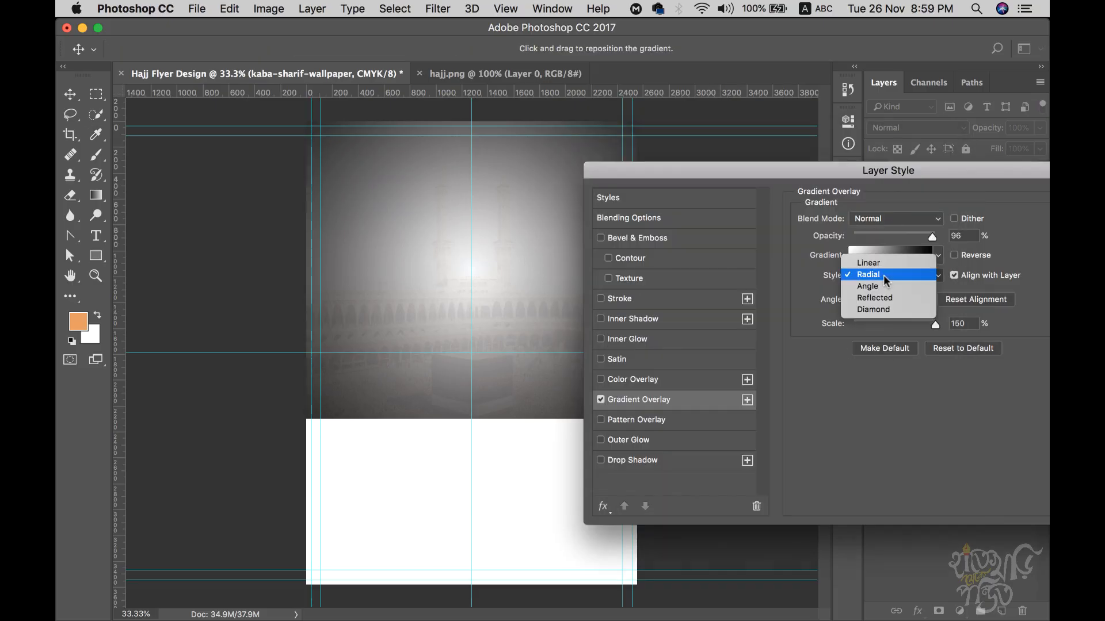
left_click(882, 263)
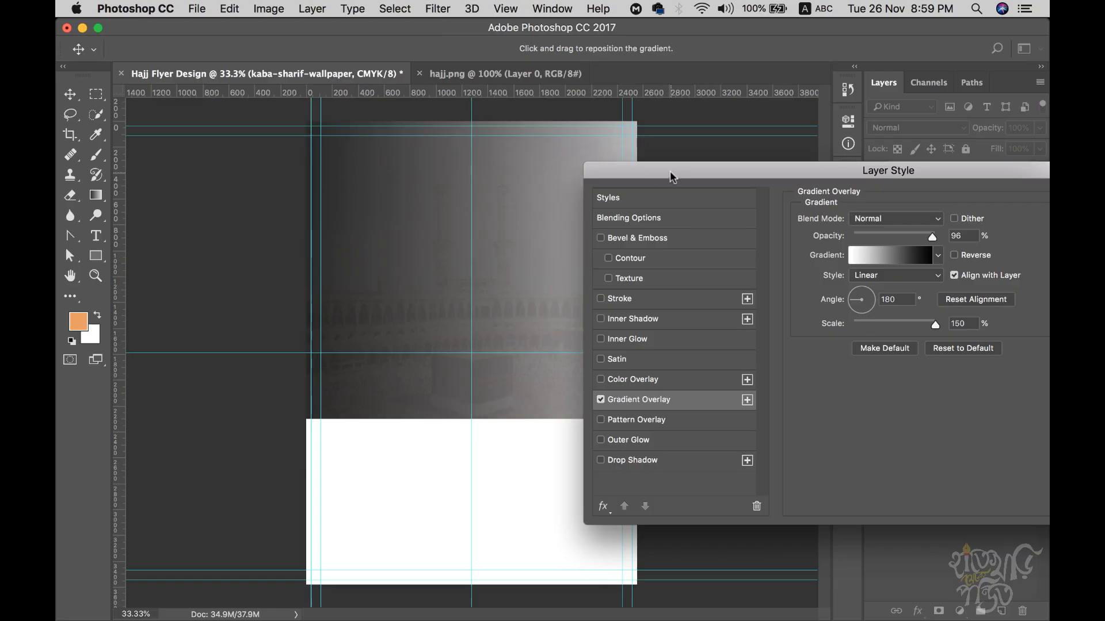
left_click_drag(671, 174, 684, 193)
left_click(870, 309)
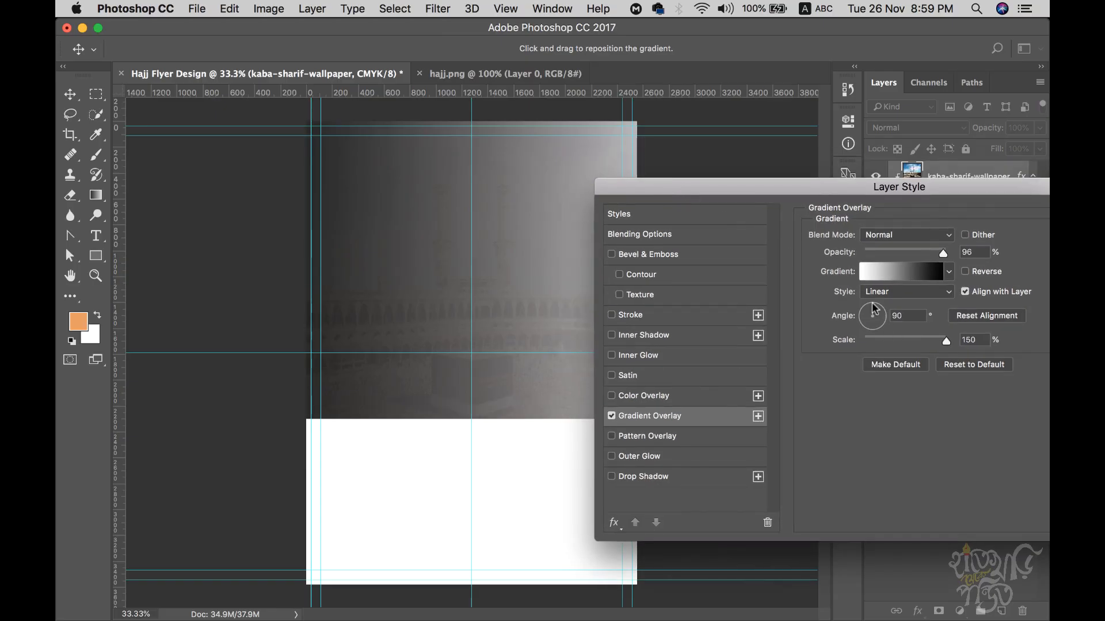
left_click_drag(872, 303, 873, 302)
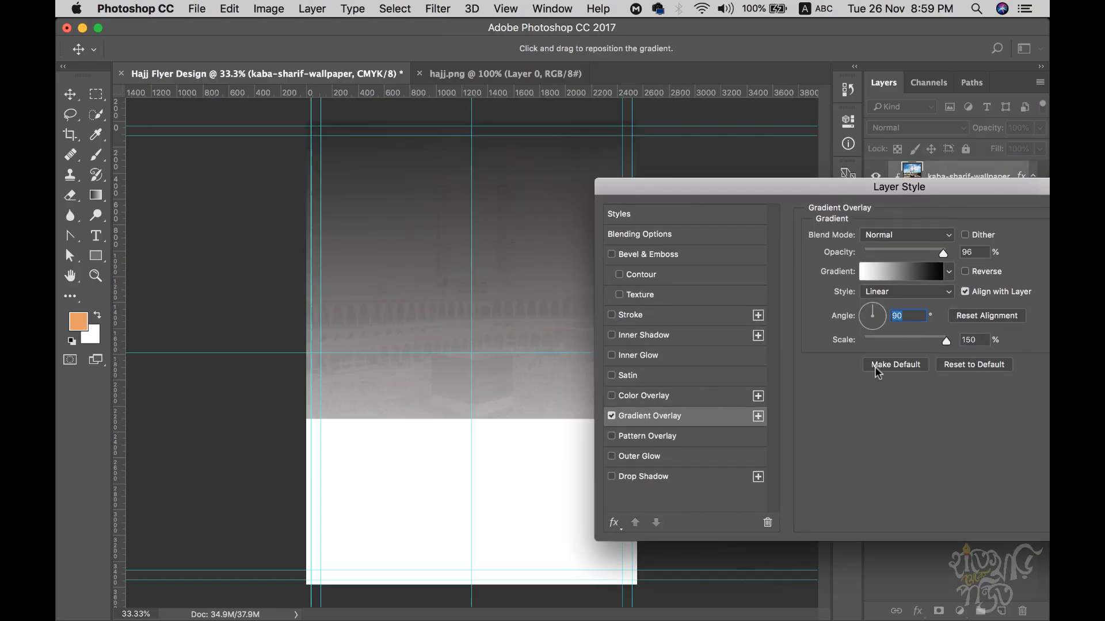
- Set the gradient's left opacity stop to 0% and midpoint near 30%, fading transparent to black
left_click(909, 271)
left_click(629, 394)
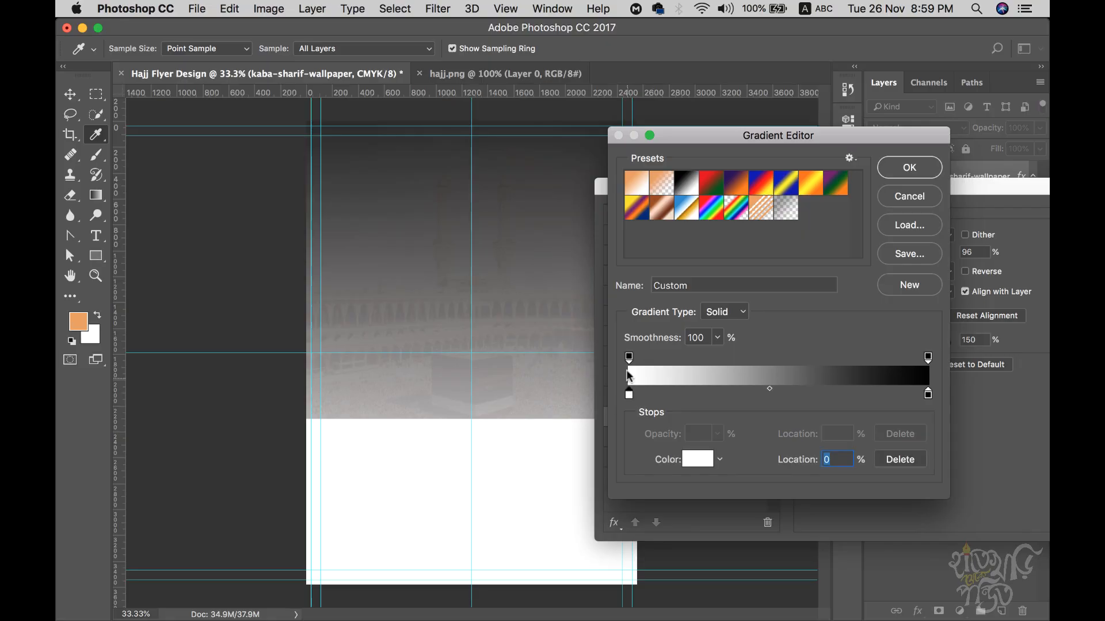
left_click(629, 357)
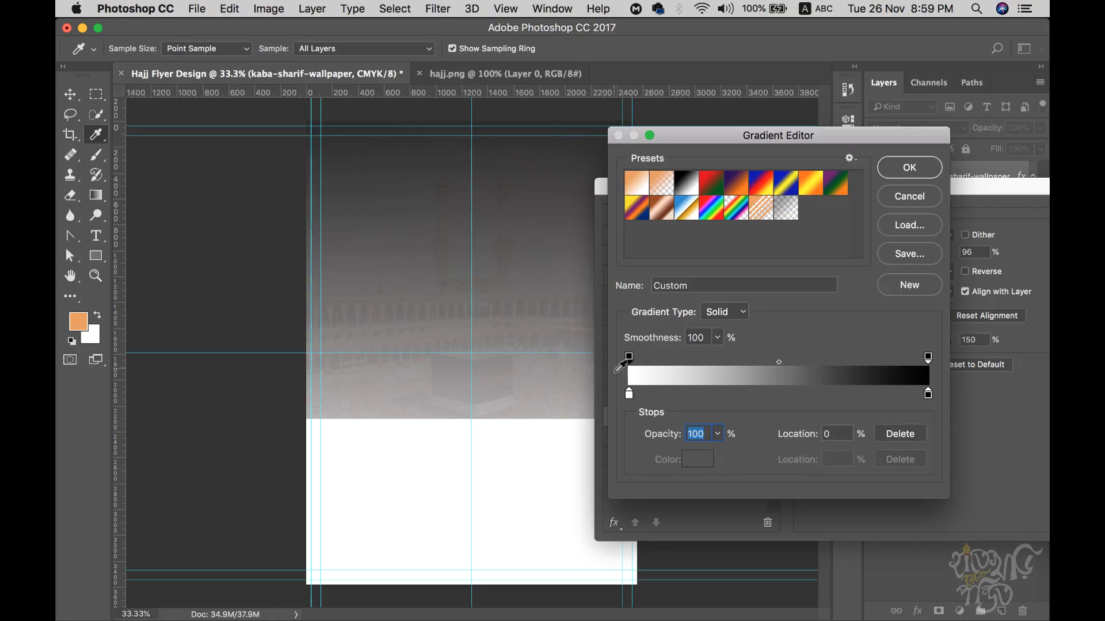
left_click(718, 440)
left_click_drag(716, 454, 678, 454)
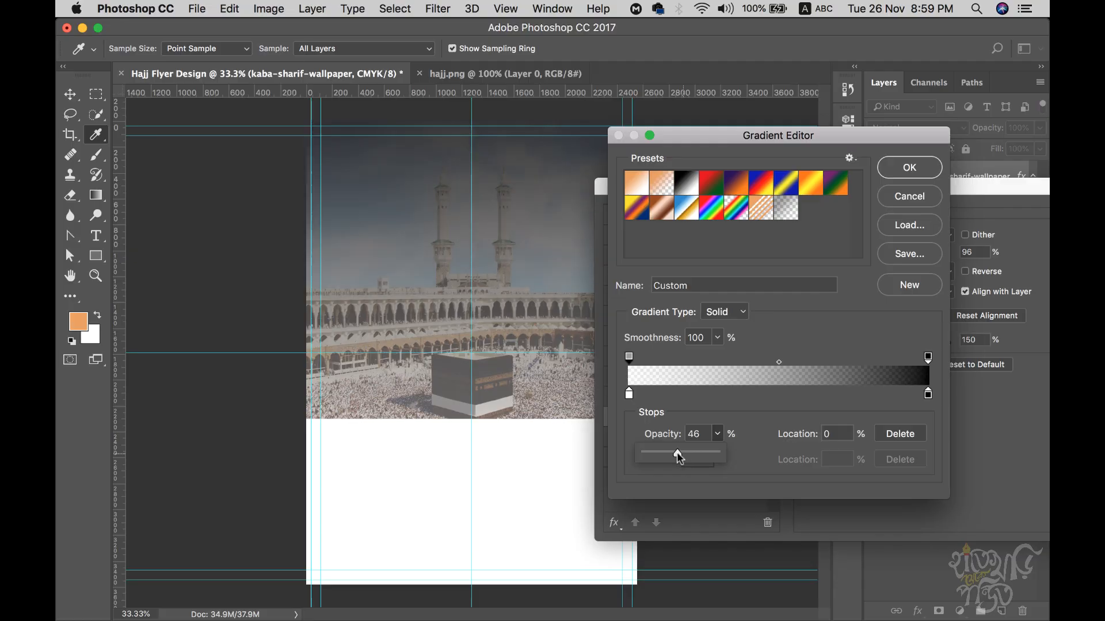
left_click_drag(779, 362, 786, 326)
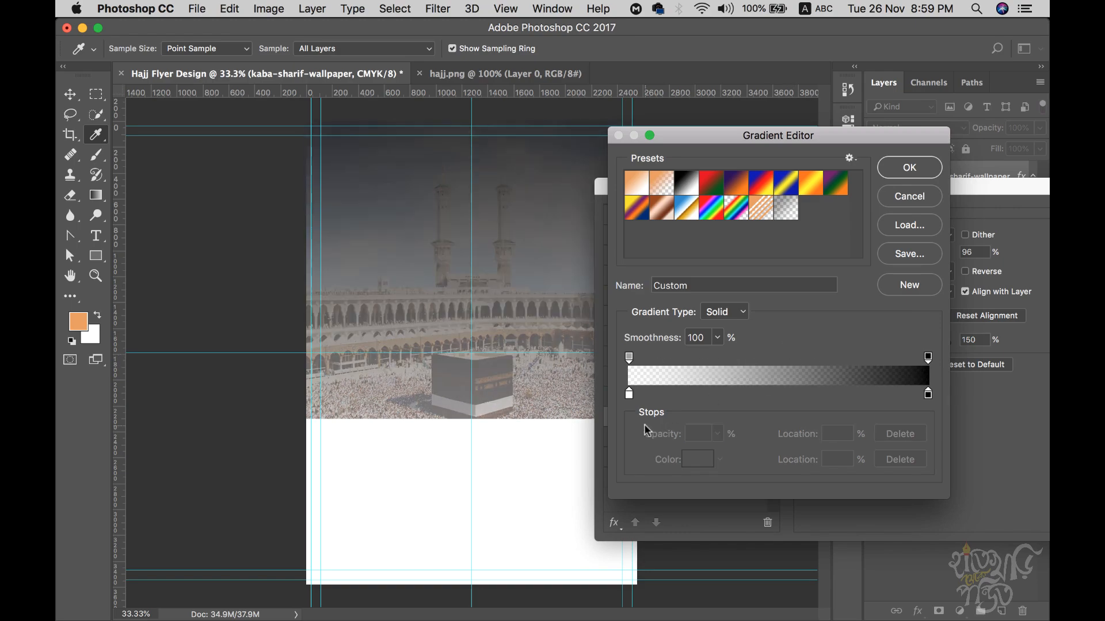
left_click(629, 395)
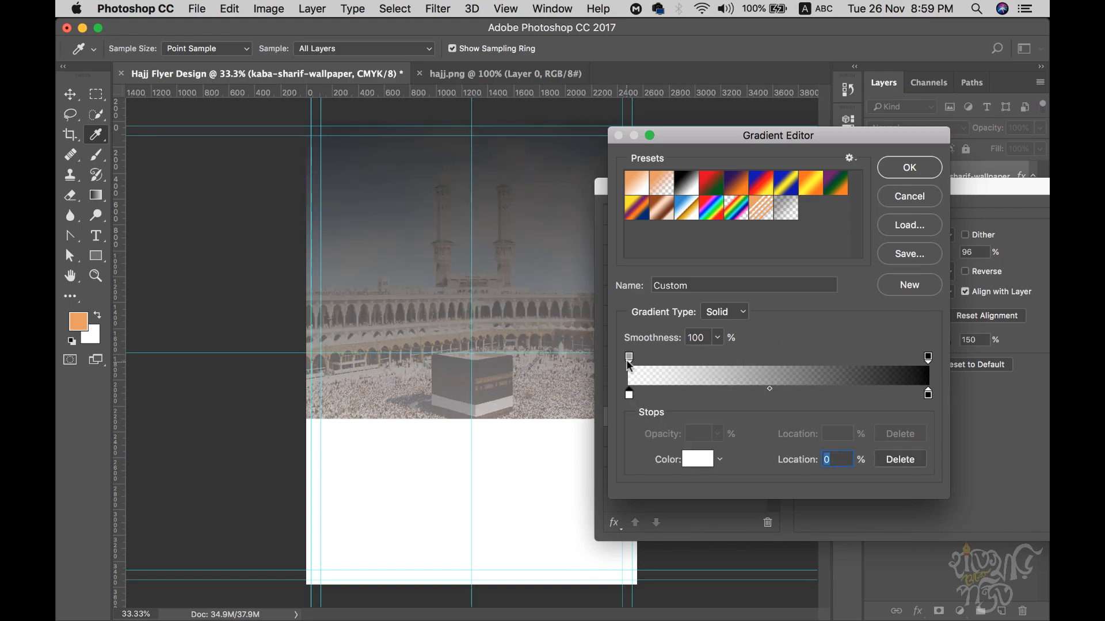
left_click(628, 357)
left_click(717, 435)
left_click_drag(716, 454, 660, 456)
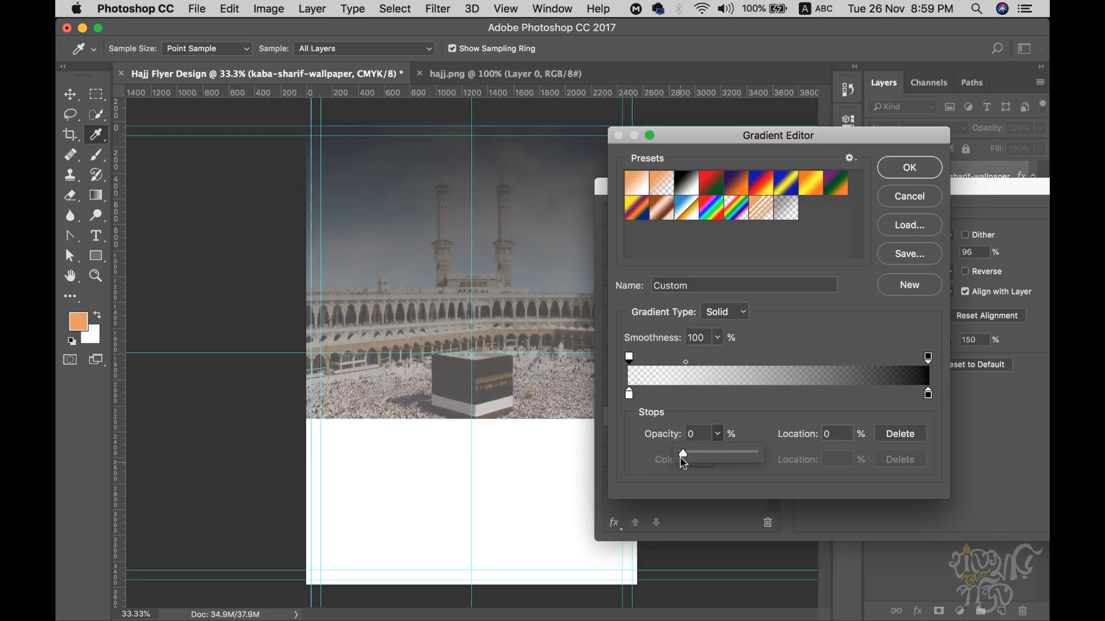
left_click(854, 328)
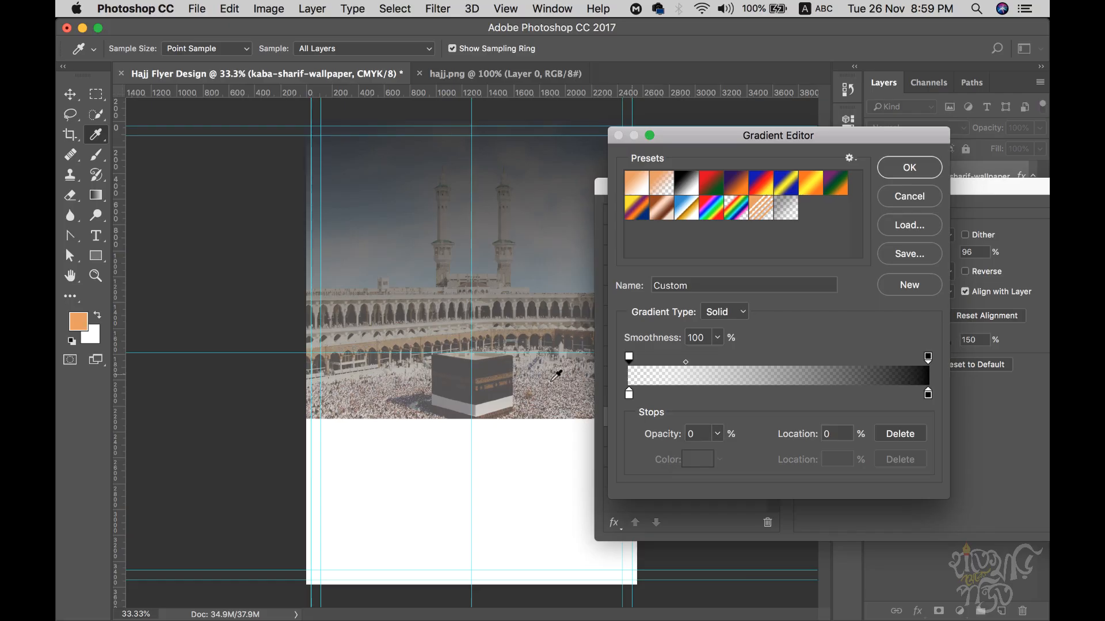
left_click(931, 172)
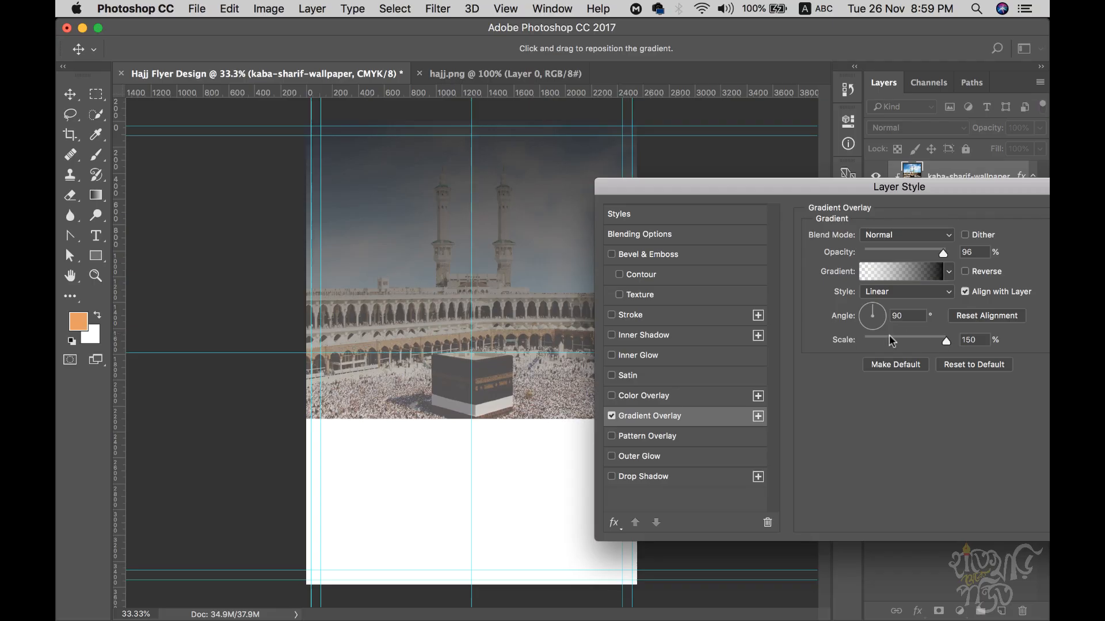
- Reduce the gradient scale, raise overlay opacity to 100%, and make the left gradient end black
left_click_drag(947, 344, 914, 341)
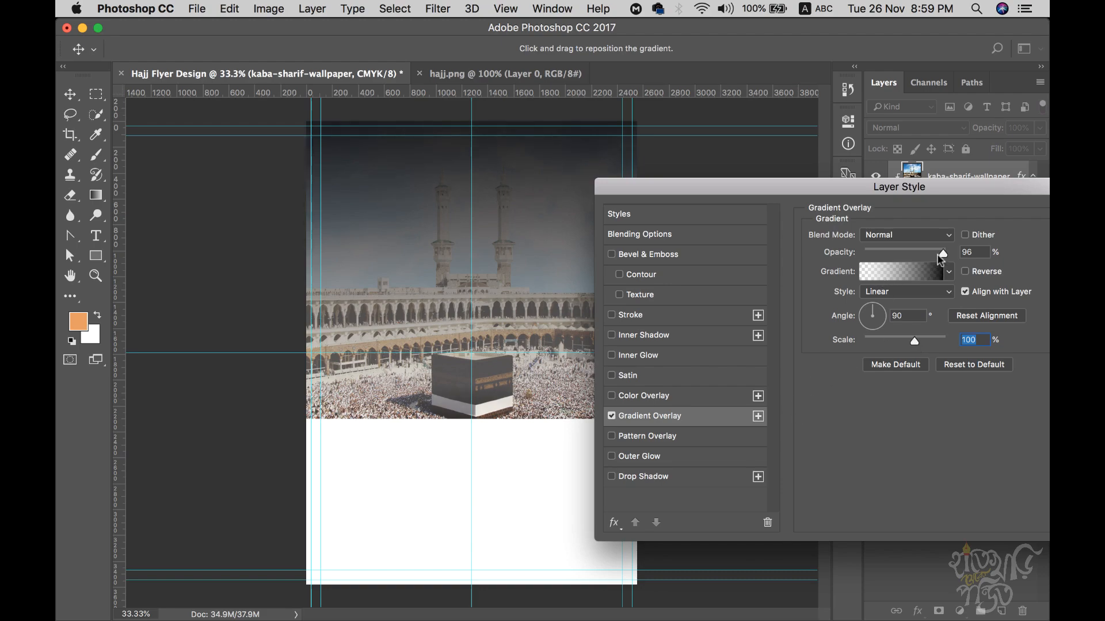
left_click_drag(944, 258, 959, 261)
left_click(930, 269)
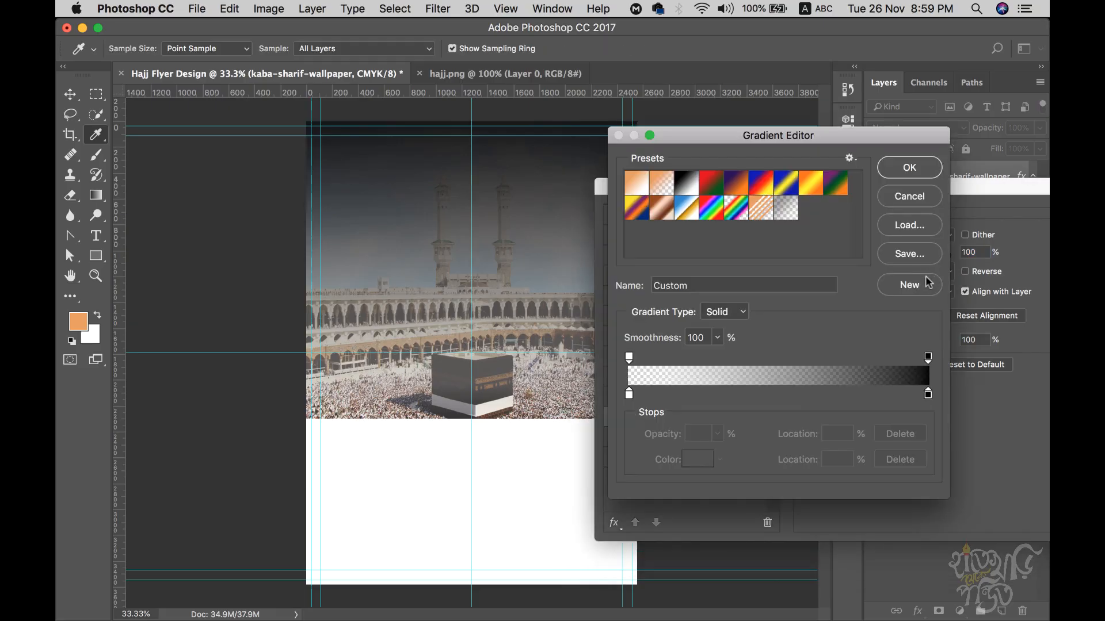
left_click(629, 395)
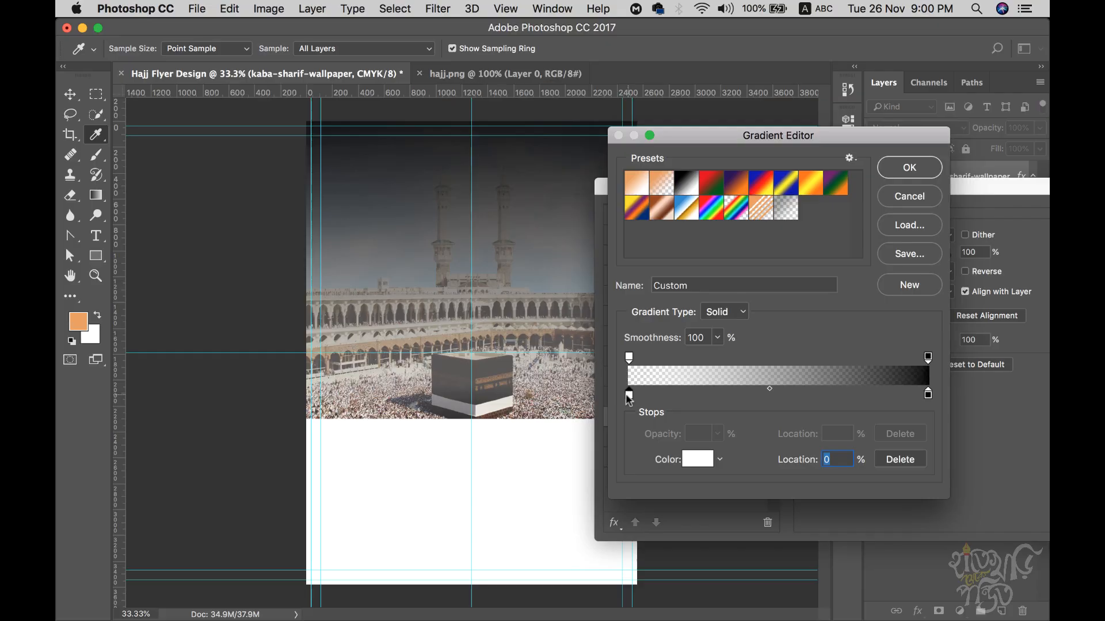
double_click(628, 394)
left_click_drag(619, 262, 552, 416)
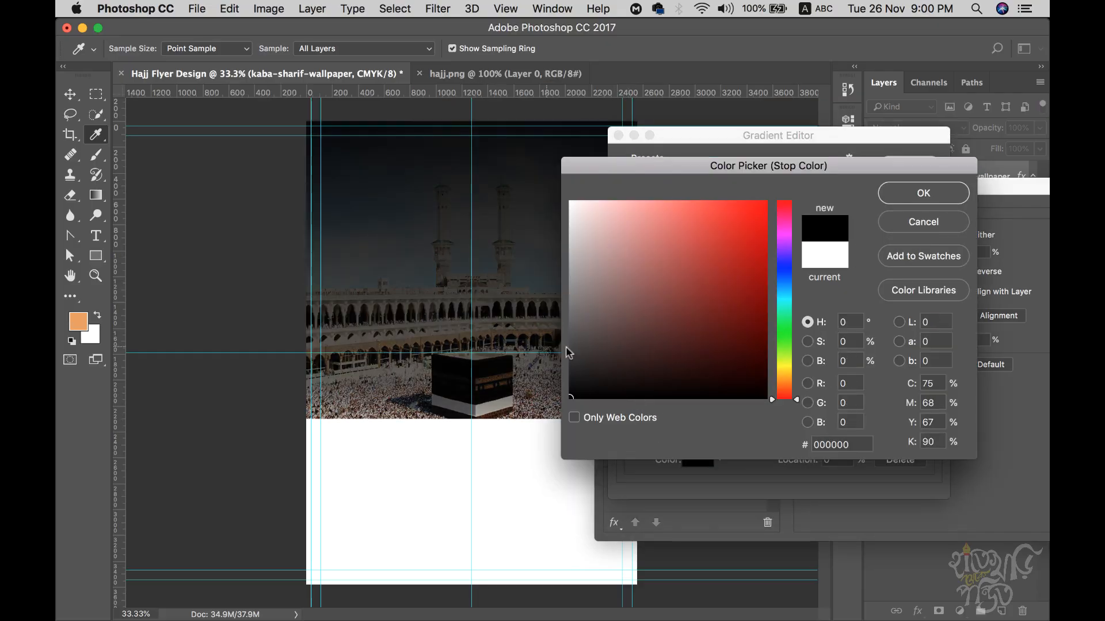
left_click(921, 195)
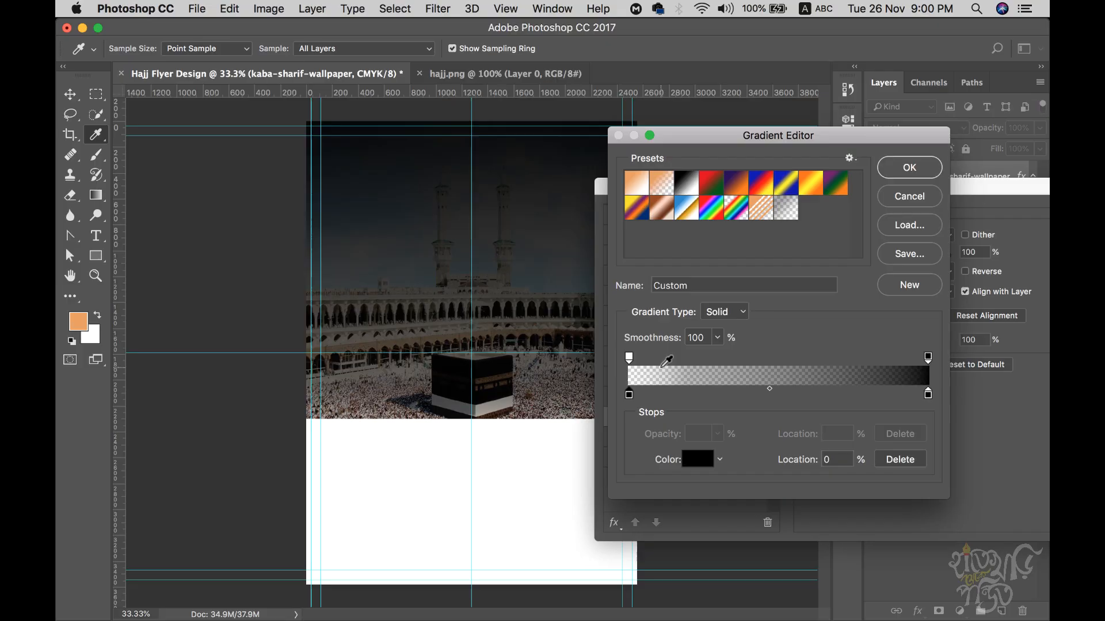
left_click(915, 175)
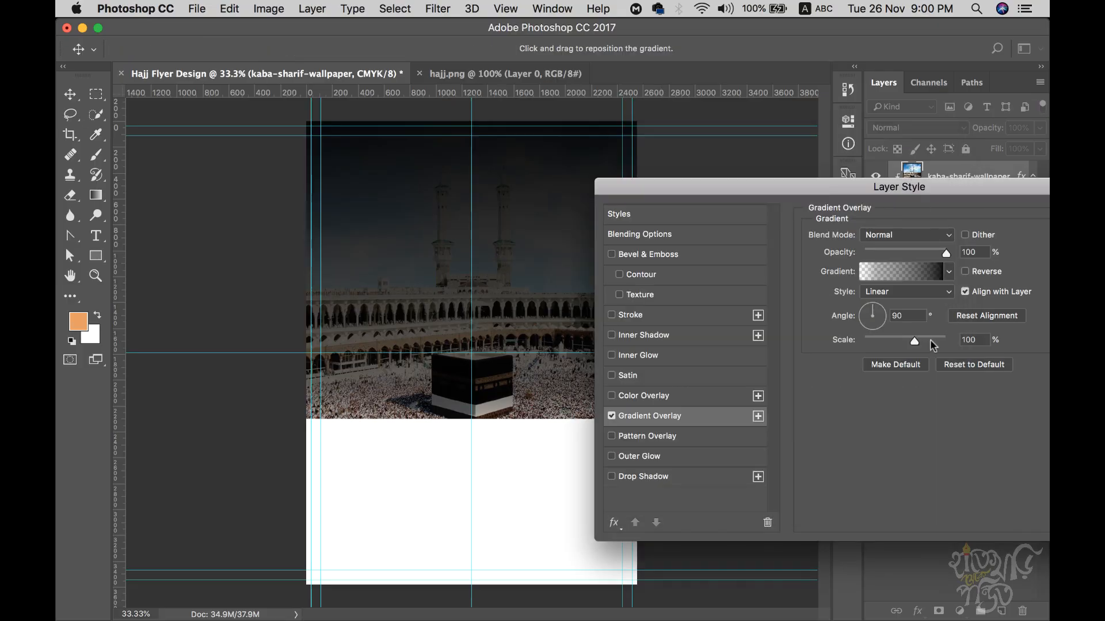
- Apply the gradient overlay and compare the result with the hajj.png reference
left_click_drag(867, 191, 988, 261)
left_click(939, 253)
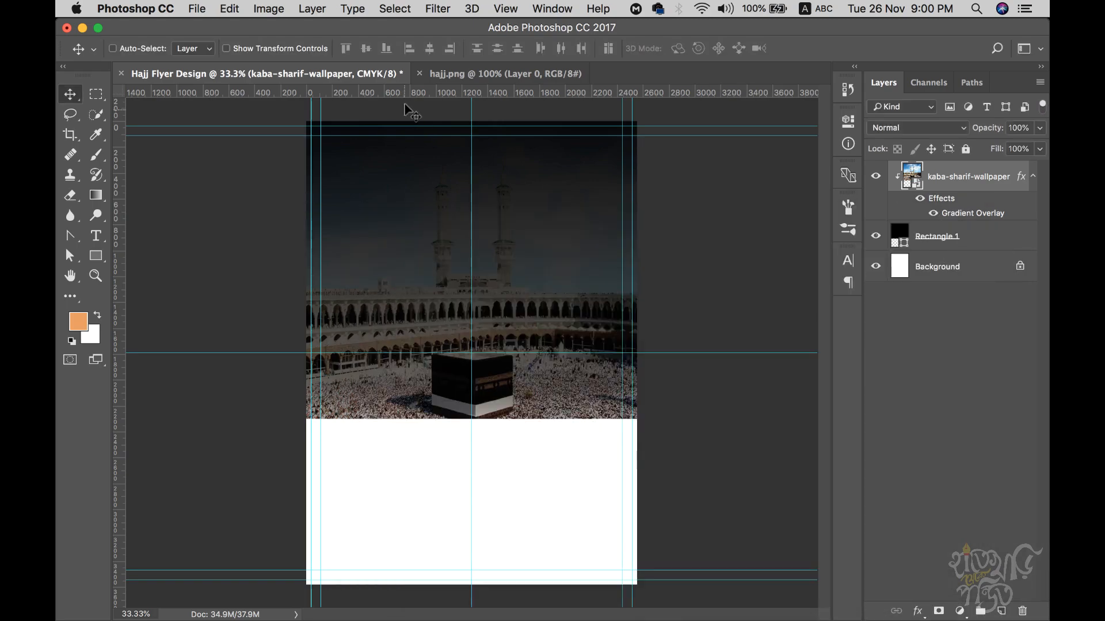
left_click(441, 74)
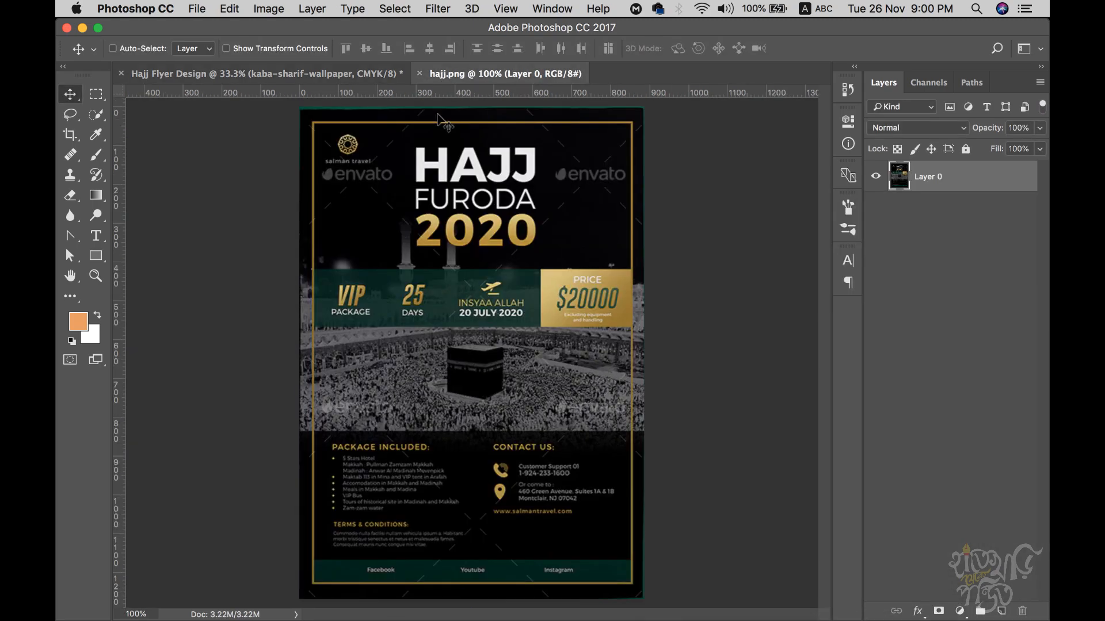
left_click(261, 74)
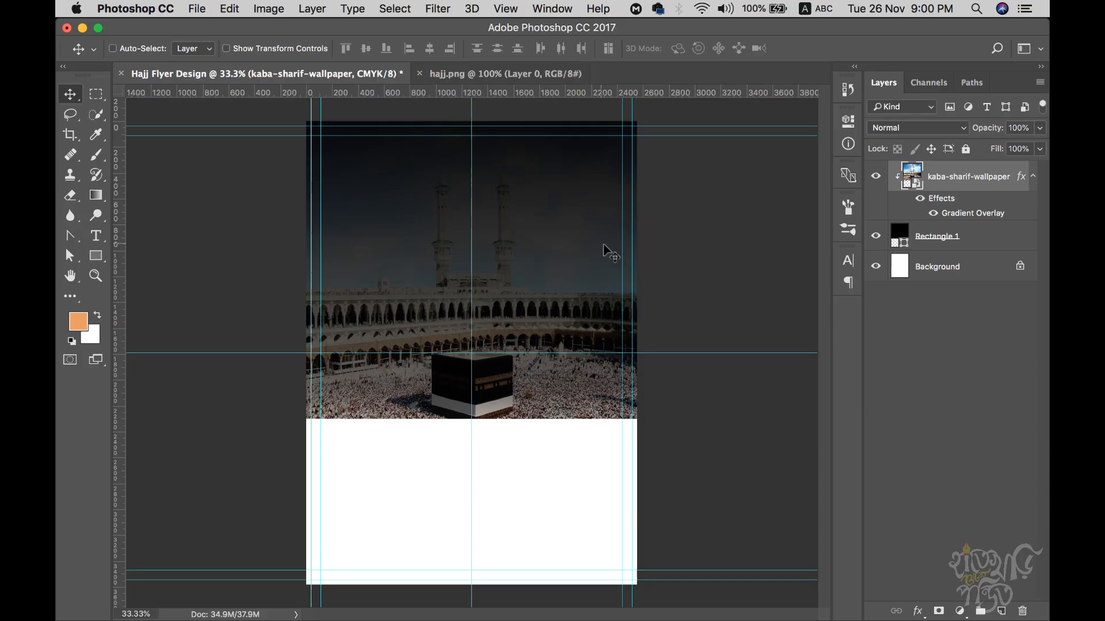
- Set the gradient overlay to 100% opacity and 49% scale, then recheck the reference
double_click(964, 214)
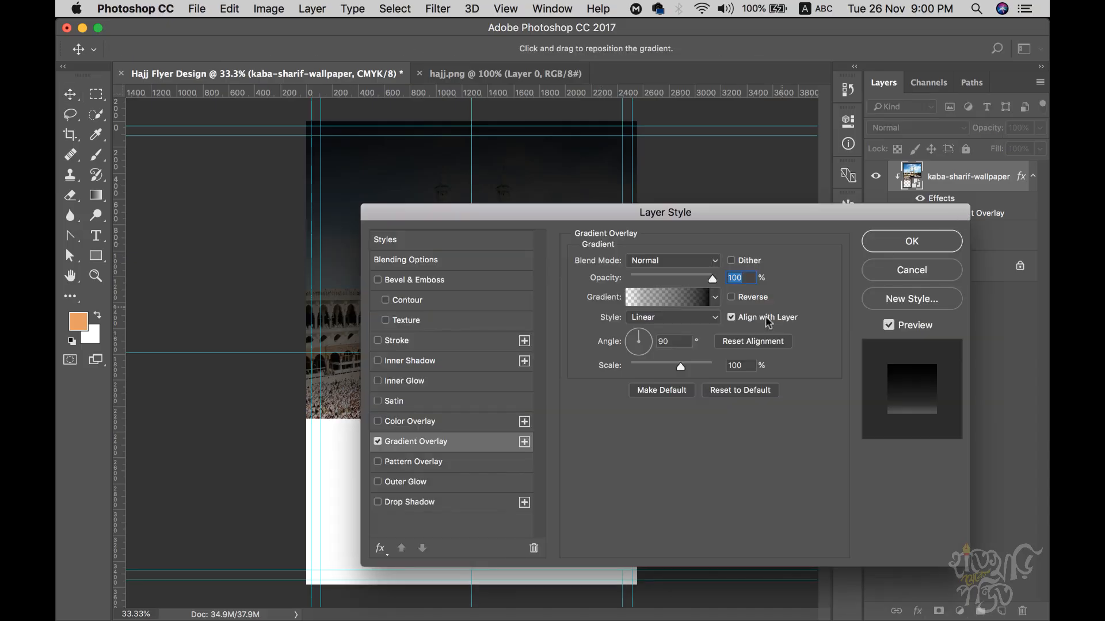
left_click_drag(659, 213, 834, 221)
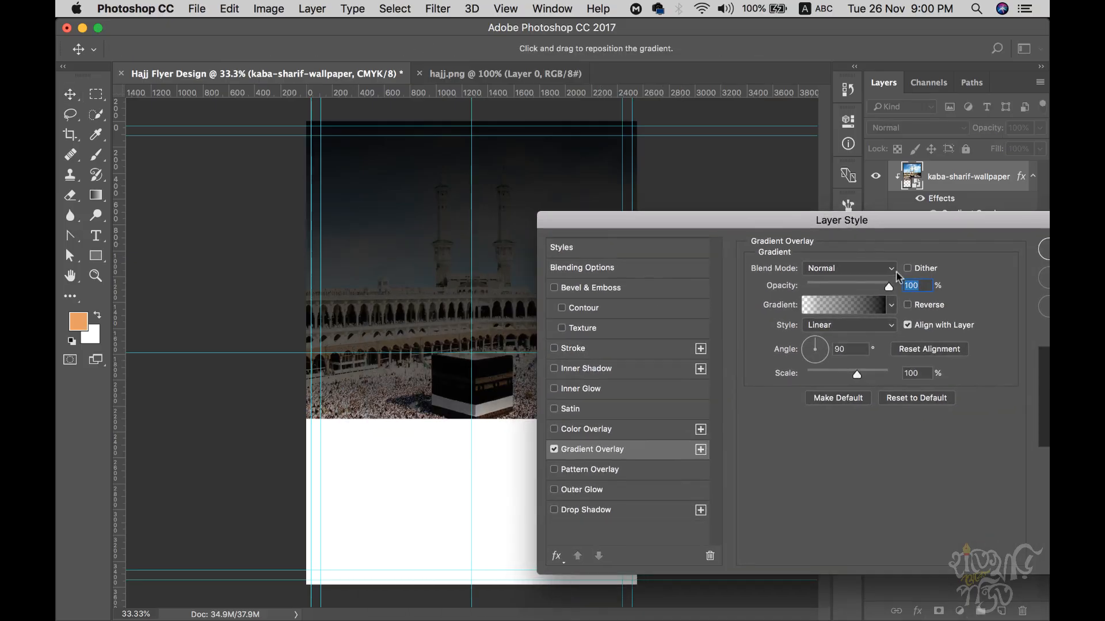
left_click_drag(888, 282, 859, 289)
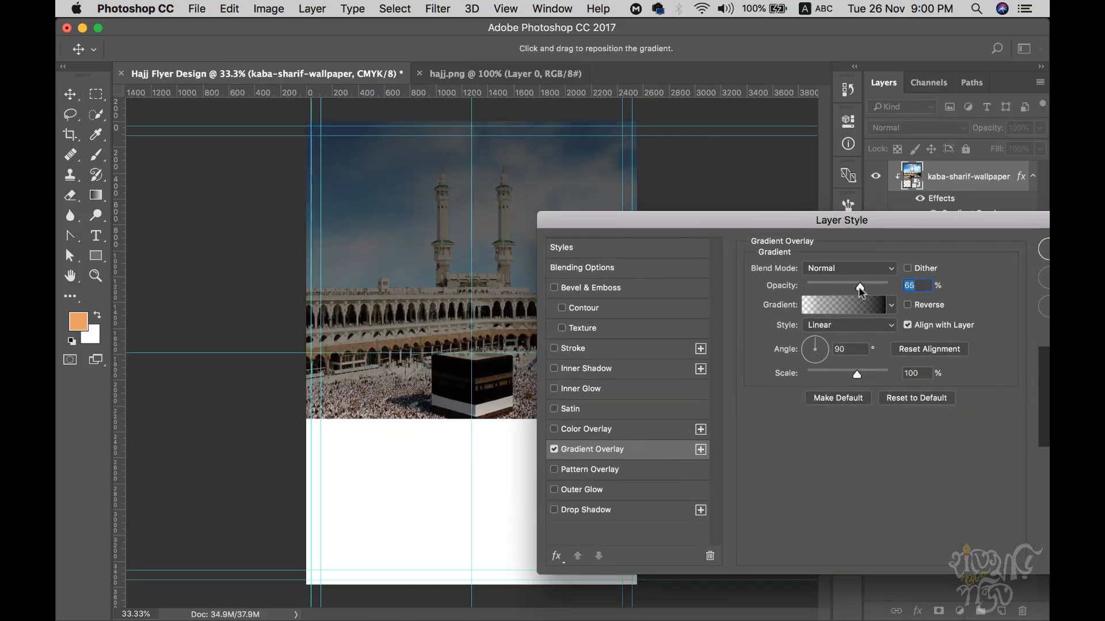
type("100")
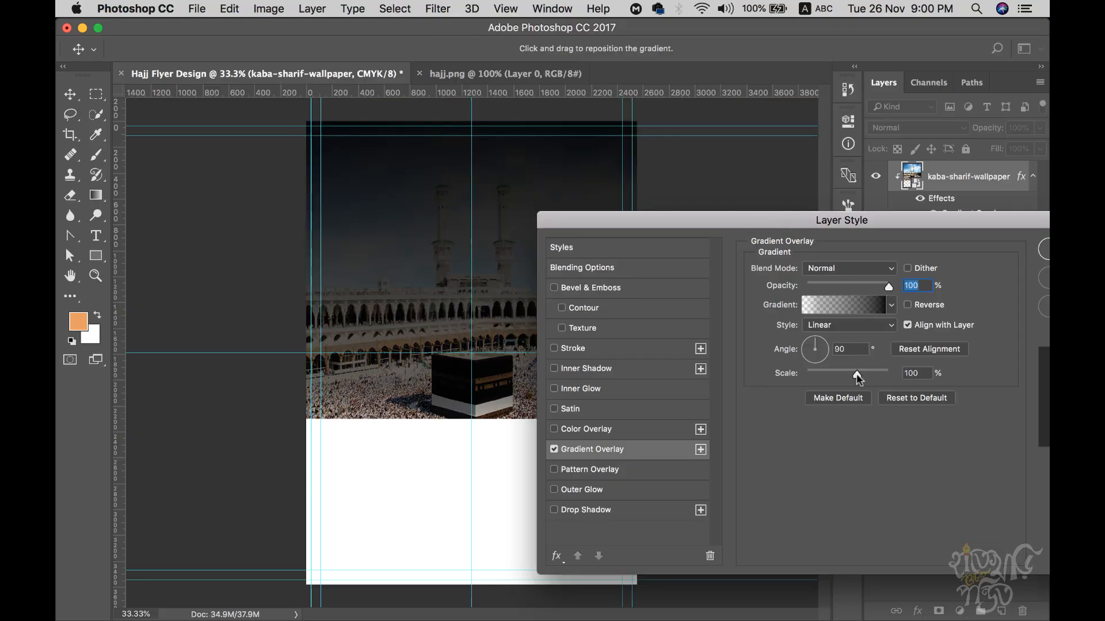
left_click_drag(856, 374, 823, 371)
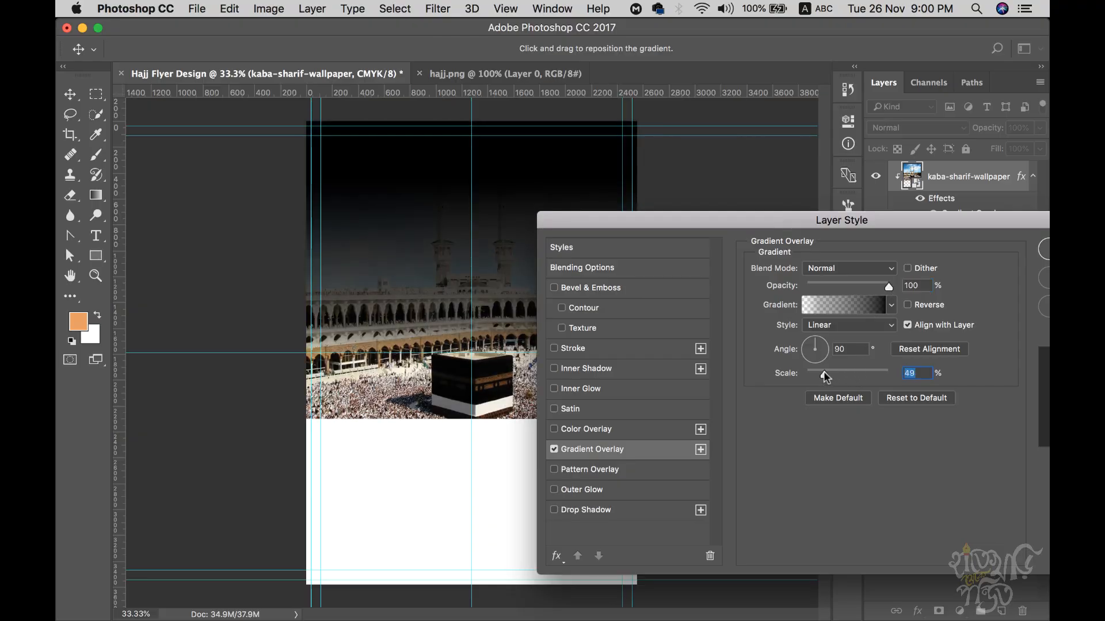
left_click_drag(595, 220, 553, 225)
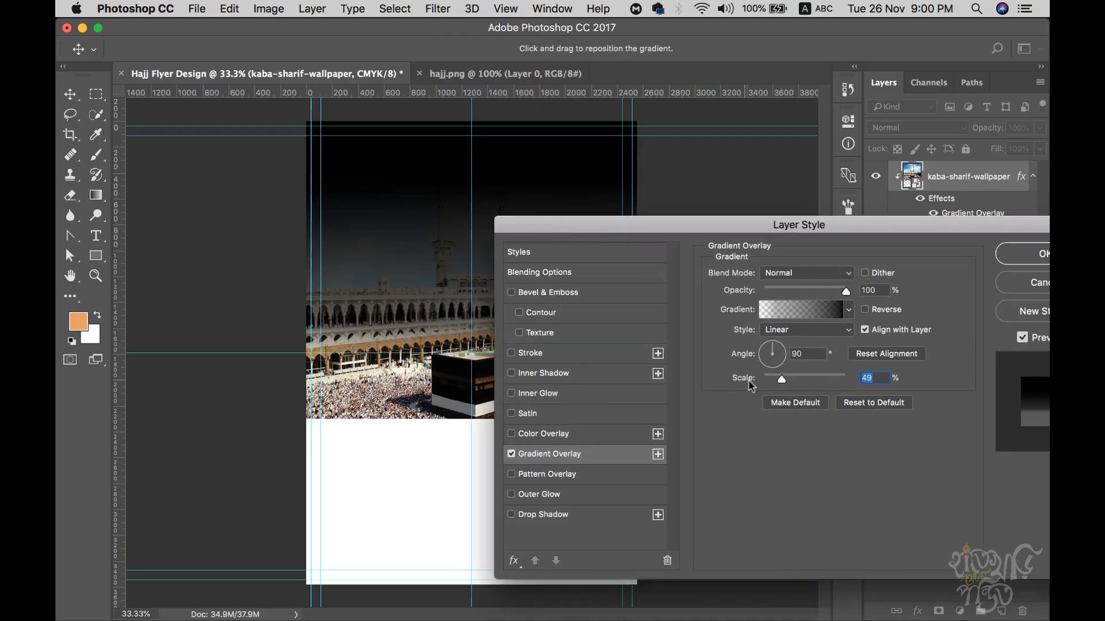
left_click_drag(905, 226, 676, 242)
left_click(819, 278)
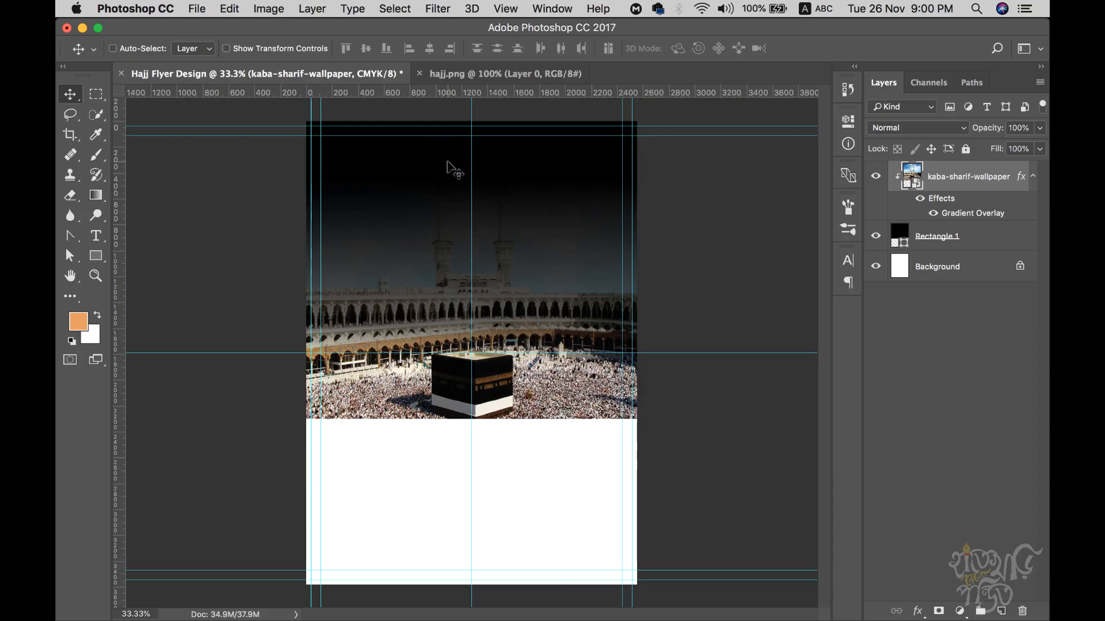
left_click(475, 71)
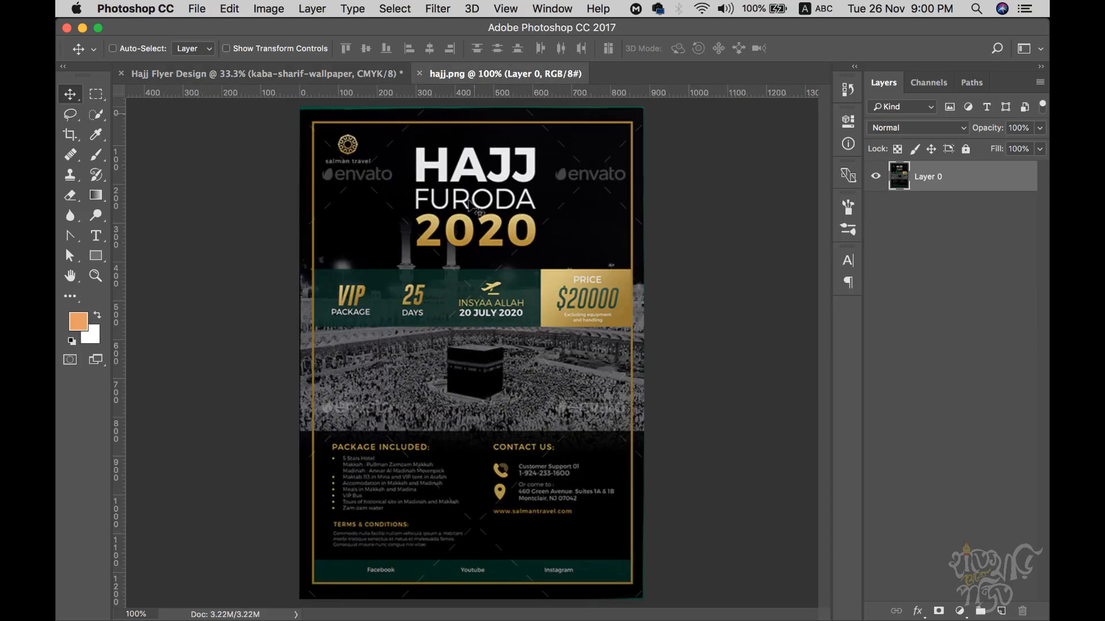
left_click(322, 72)
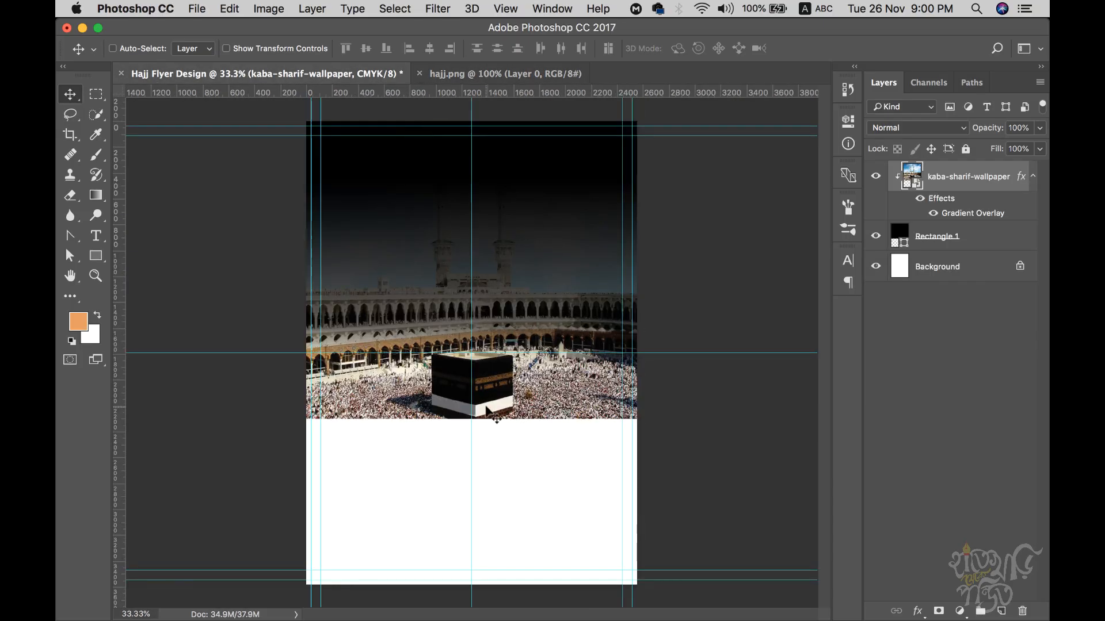
- Add a black Color Overlay to the Kaaba photo
left_click(917, 611)
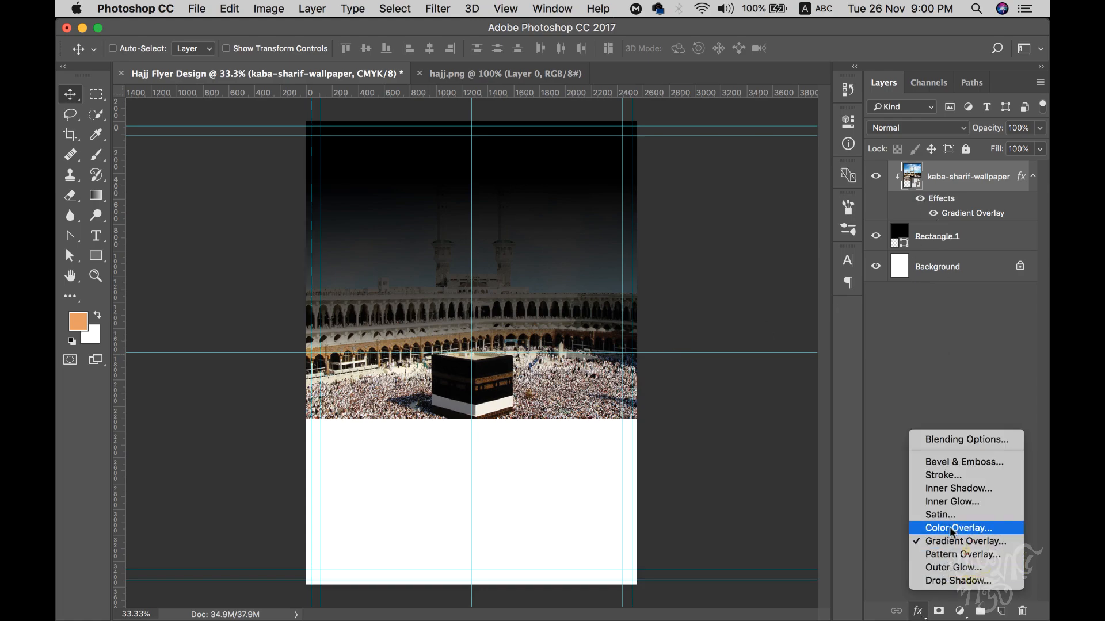
left_click(952, 528)
left_click_drag(603, 246, 848, 259)
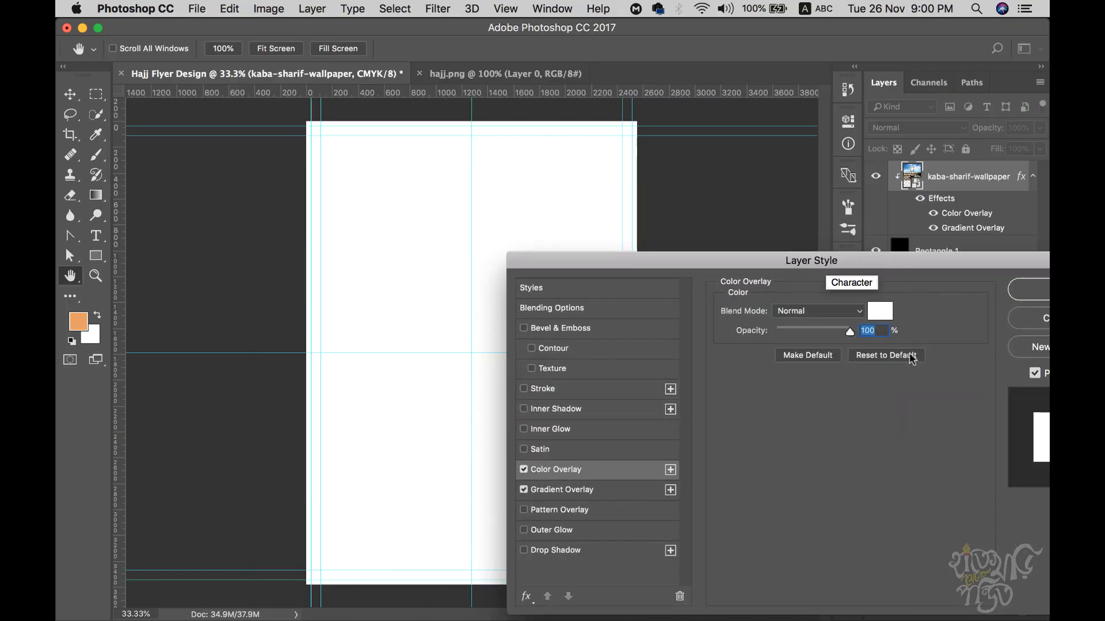
left_click(880, 310)
left_click(612, 271)
left_click_drag(600, 307, 569, 398)
left_click(906, 194)
- Set the colour overlay's blend mode to Multiply and tune its opacity
left_click_drag(849, 332, 774, 333)
left_click_drag(577, 265, 682, 225)
mouse_move(880, 290)
left_mouse_down()
mouse_move(920, 289)
mouse_move(895, 290)
left_mouse_up()
left_click(905, 269)
left_click(898, 312)
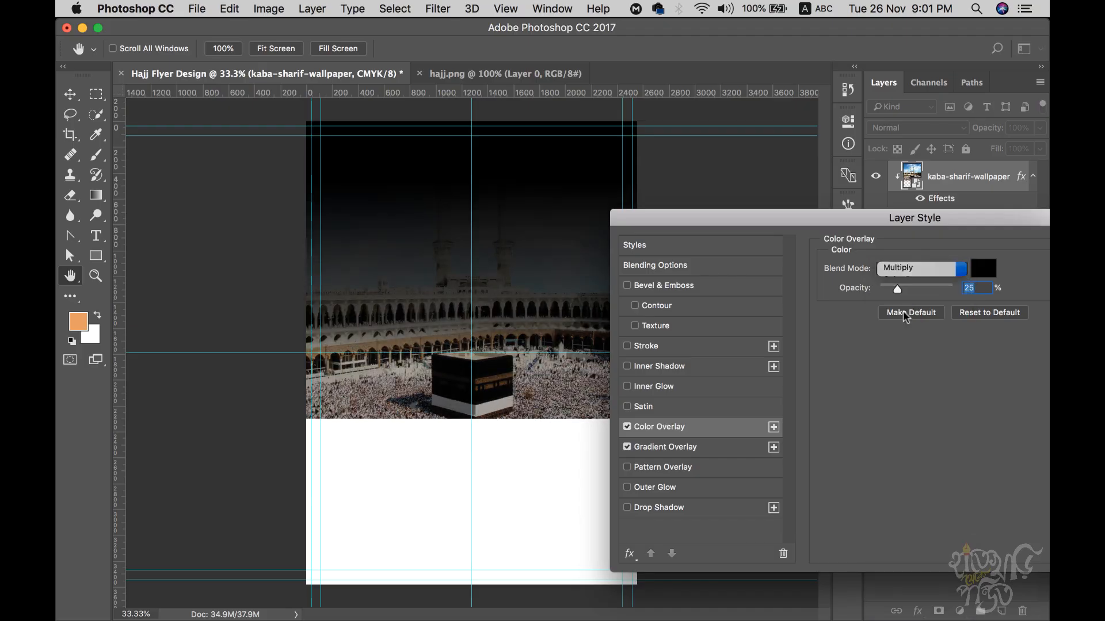
left_click_drag(918, 288, 884, 286)
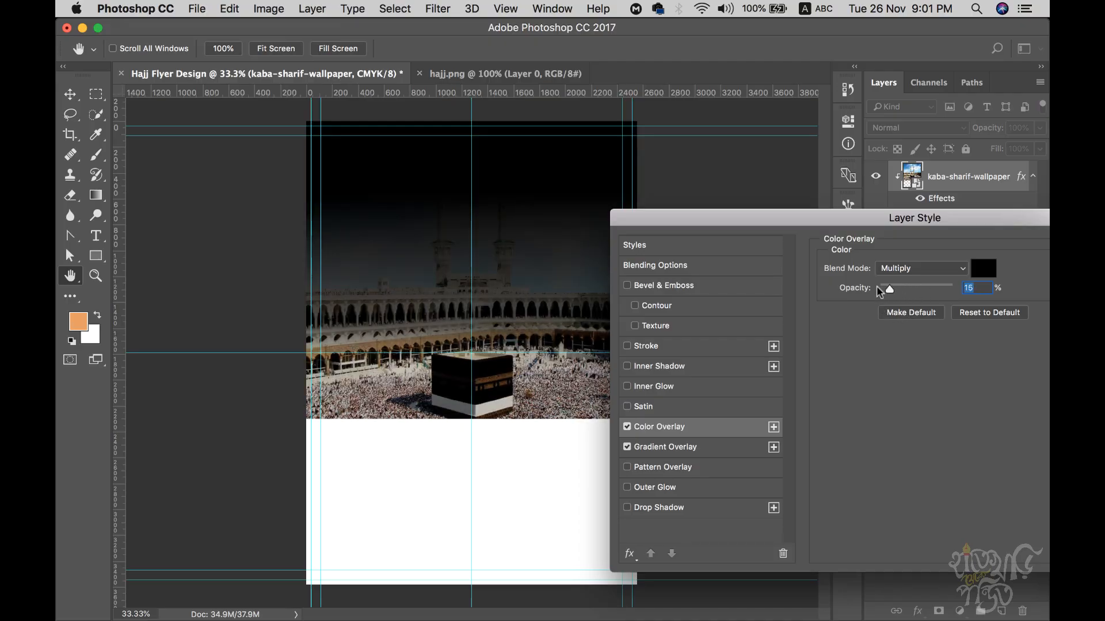
left_click(906, 269)
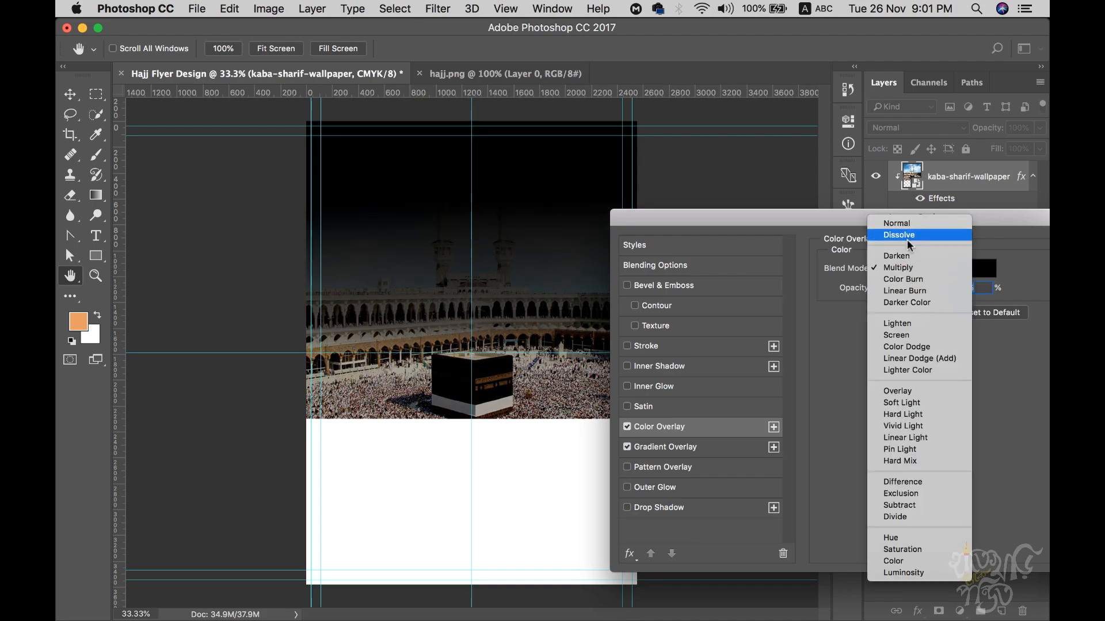
left_click(801, 236)
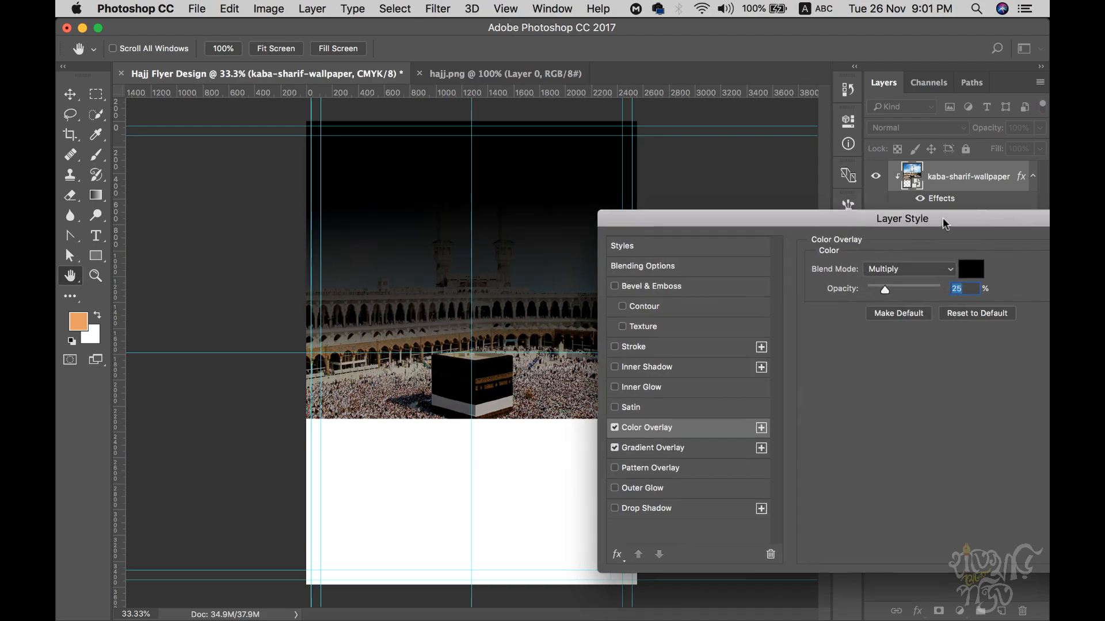
left_click_drag(937, 218, 676, 206)
left_click(898, 227)
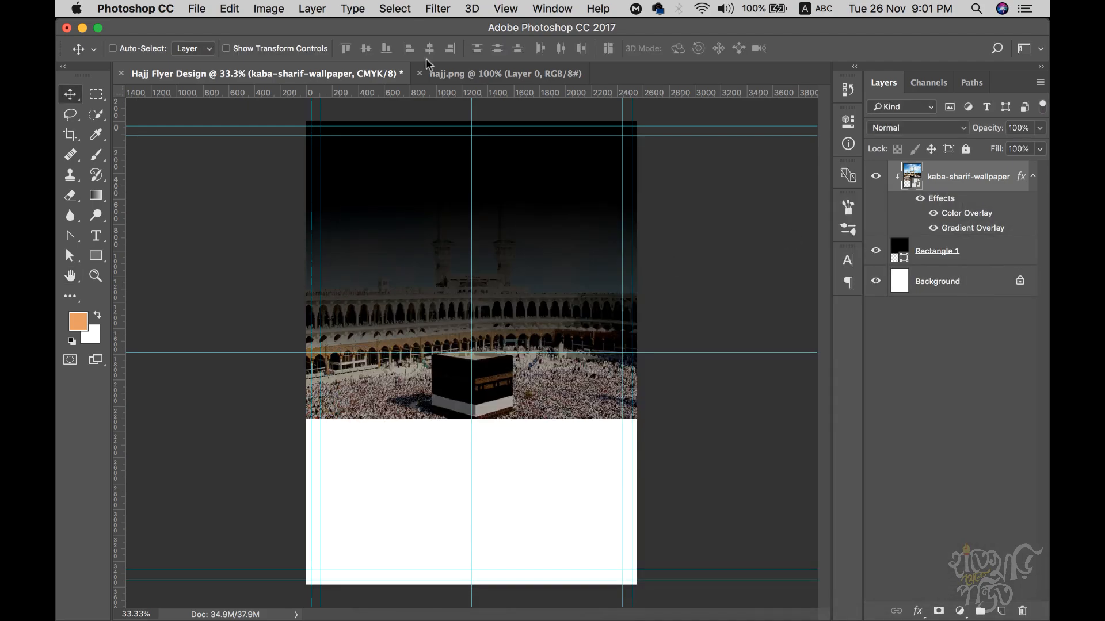
- After checking the reference, set the colour overlay opacity to 50%
left_click(439, 76)
left_click(334, 75)
double_click(960, 217)
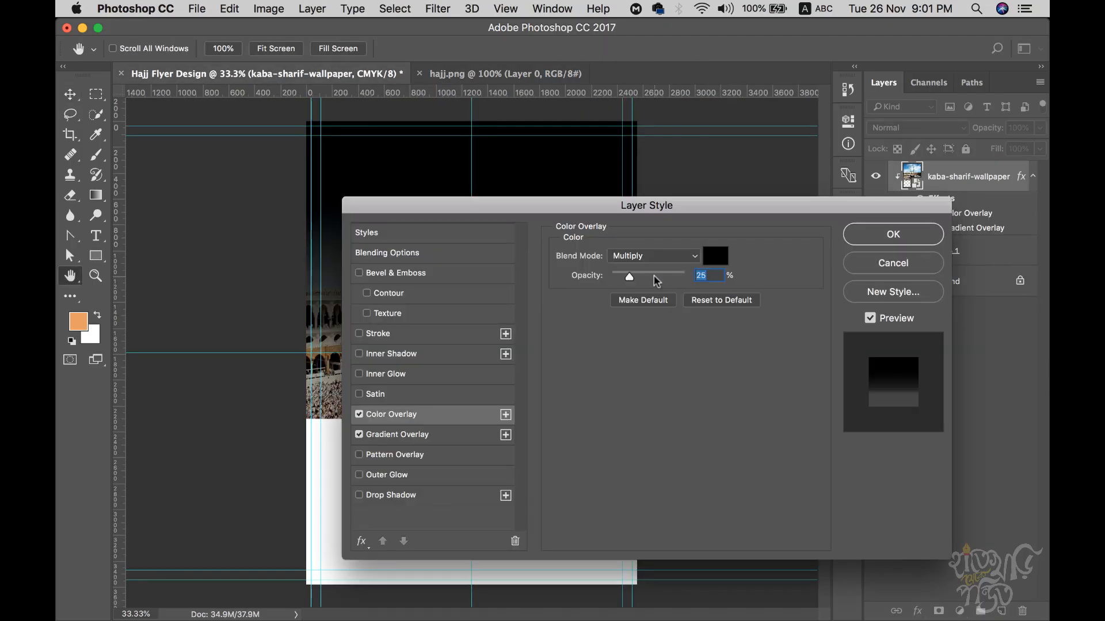
left_click_drag(633, 277, 650, 285)
left_click_drag(626, 206, 804, 228)
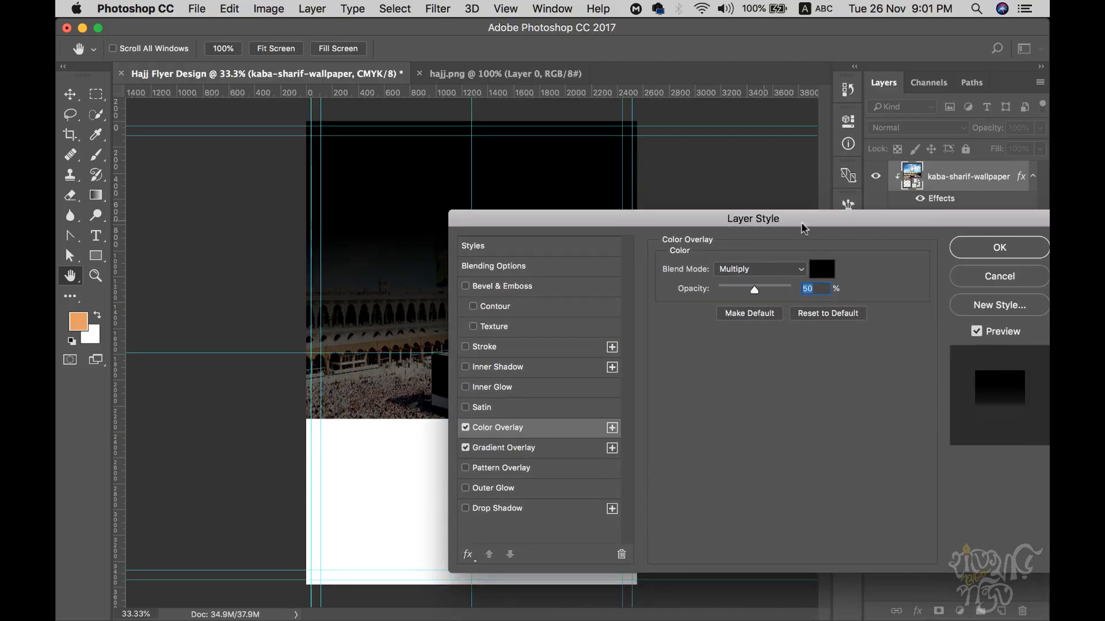
left_click(1011, 249)
- Lower the gradient overlay's opacity to 70%, comparing against the hajj.png reference
double_click(897, 226)
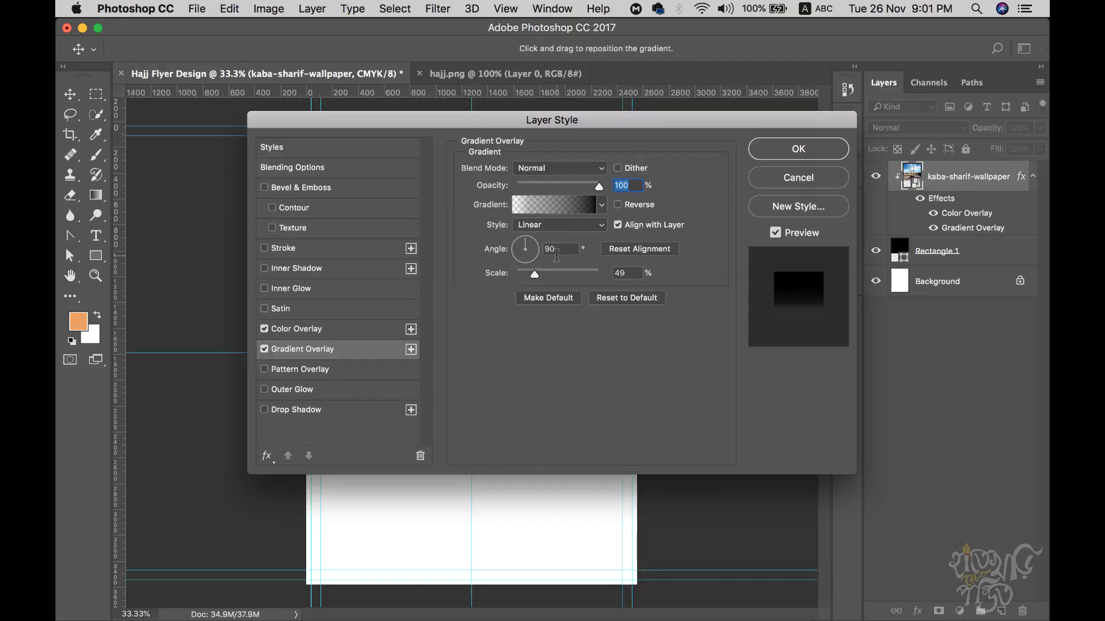
left_click_drag(598, 188, 581, 190)
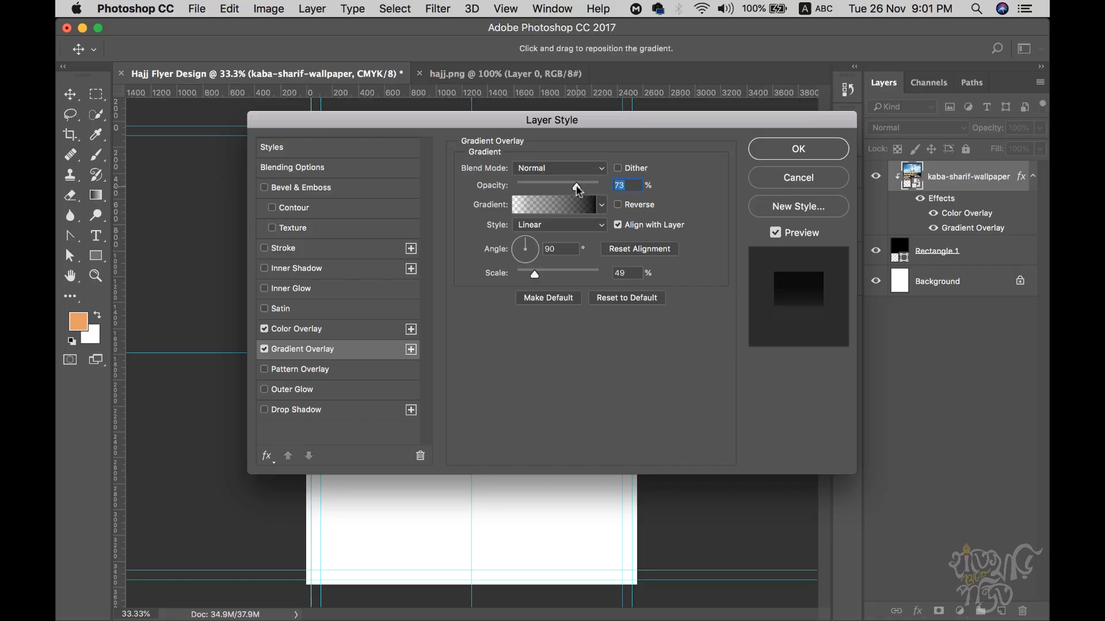
left_click(811, 154)
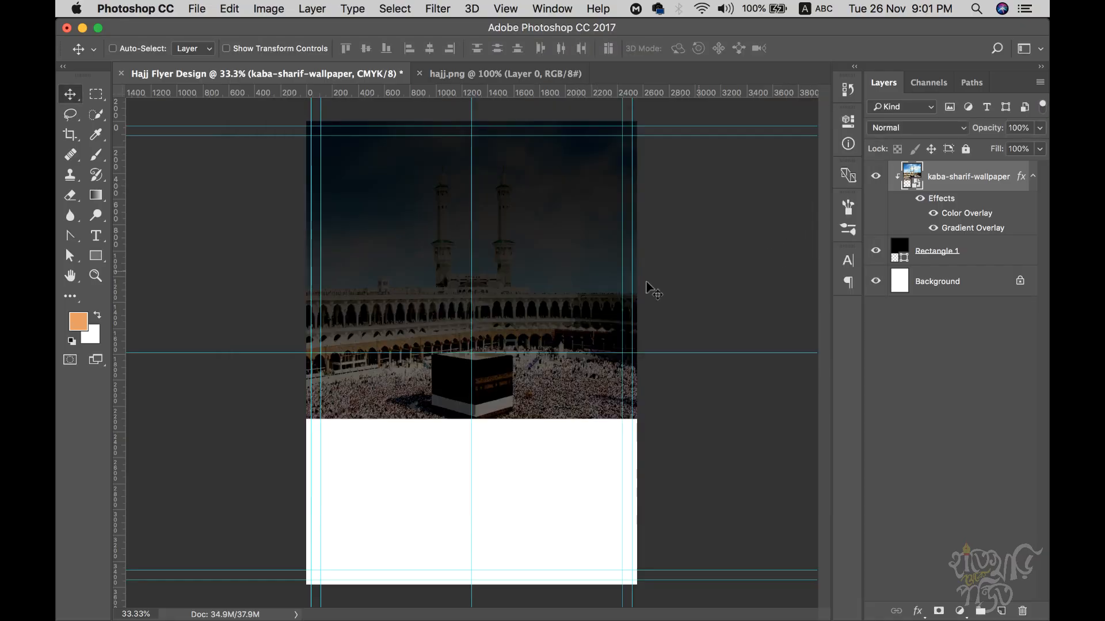
left_click(464, 75)
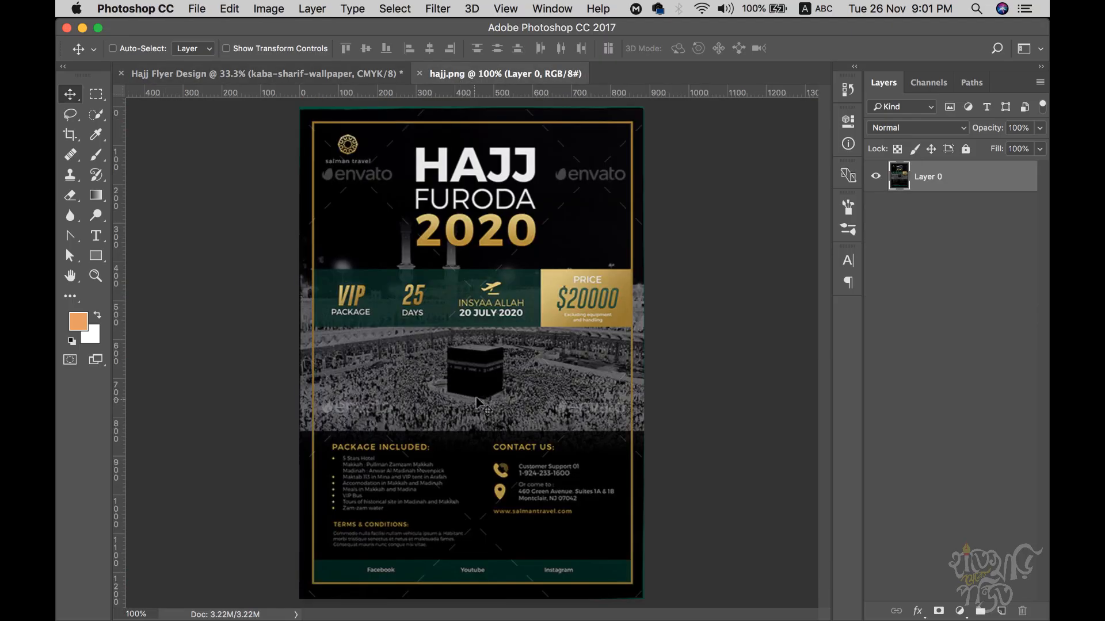
left_click(332, 79)
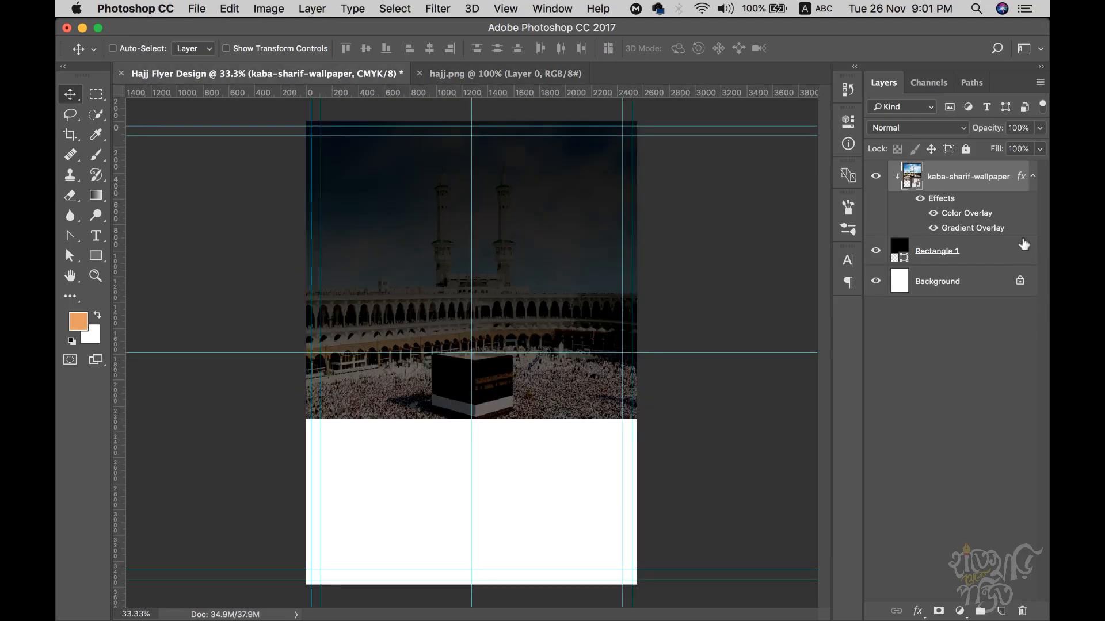
double_click(986, 229)
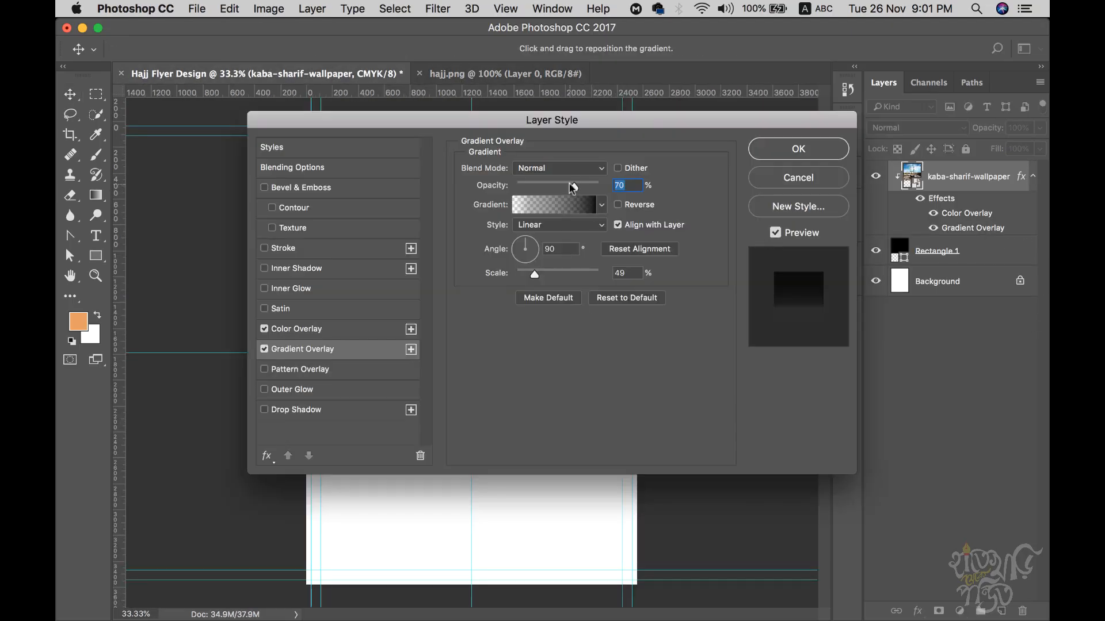
left_click(795, 152)
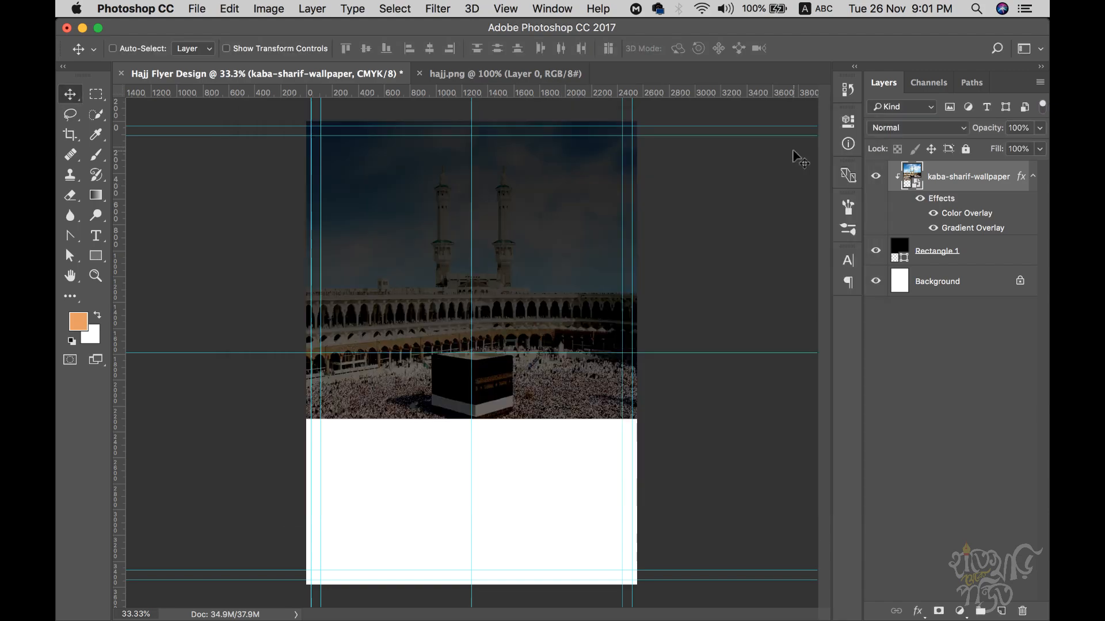
left_click(477, 76)
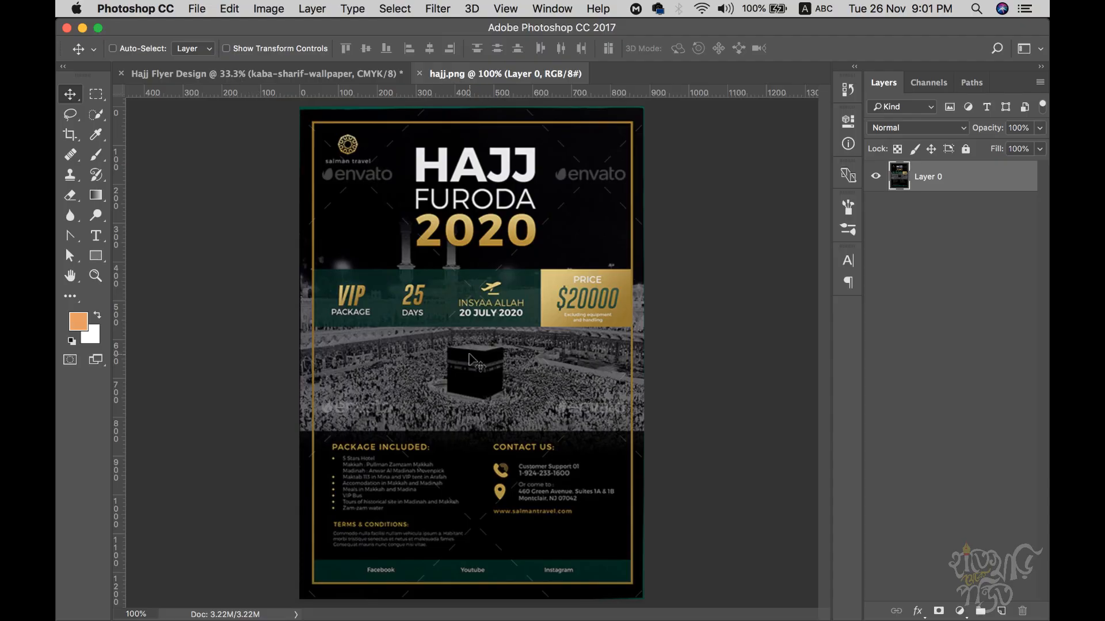
left_click(201, 74)
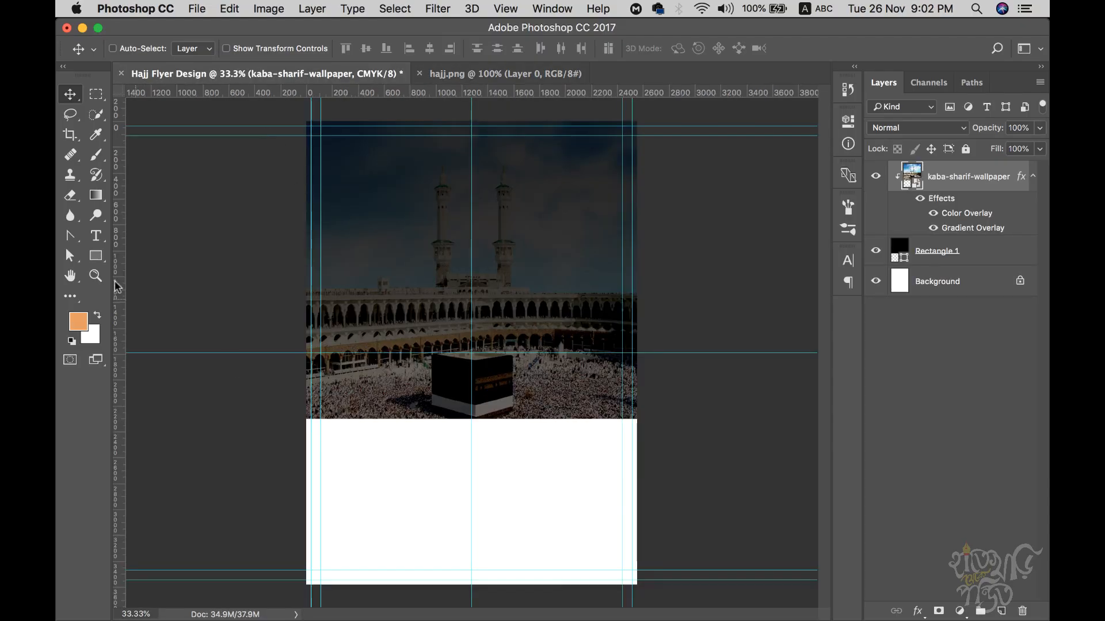
- Draw a black-filled rectangle in the white lower area and widen it slightly
left_click(95, 255)
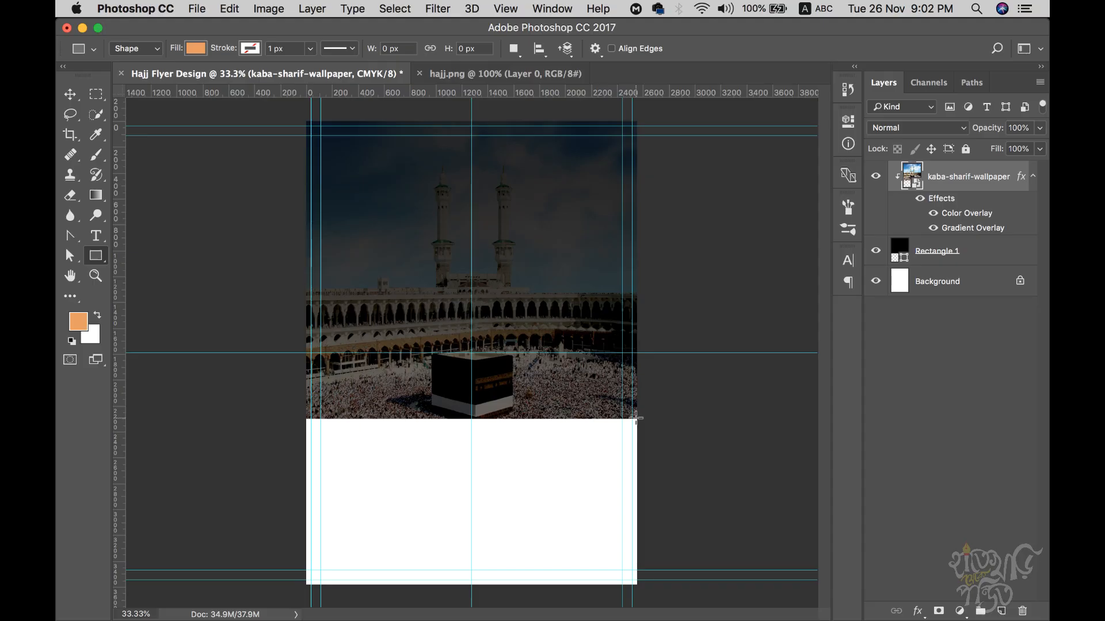
left_click(1034, 176)
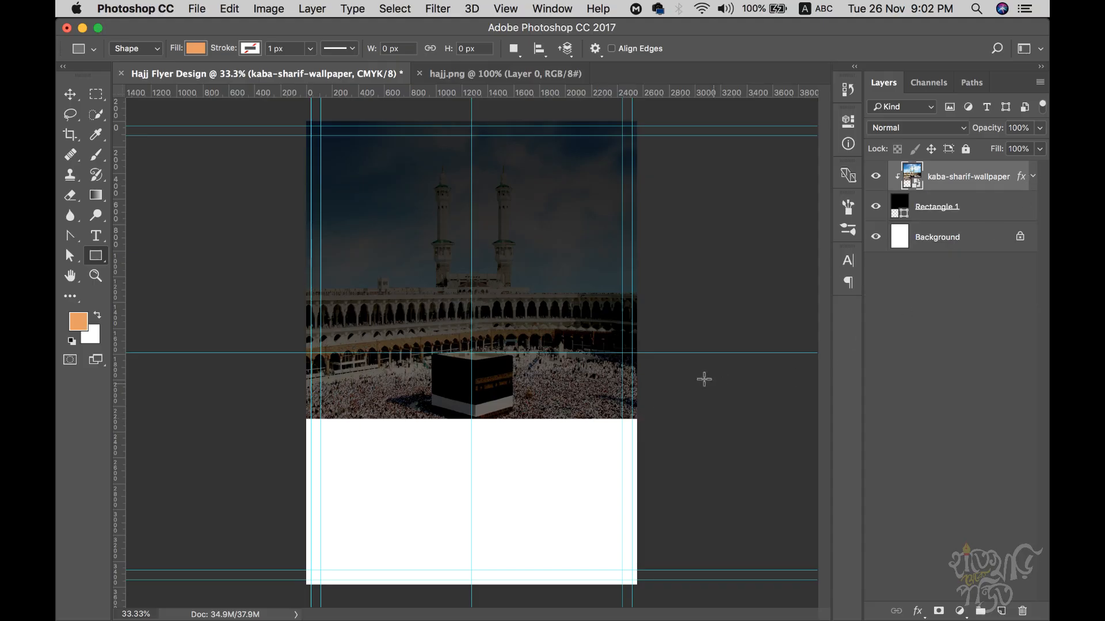
left_click_drag(634, 419, 312, 588)
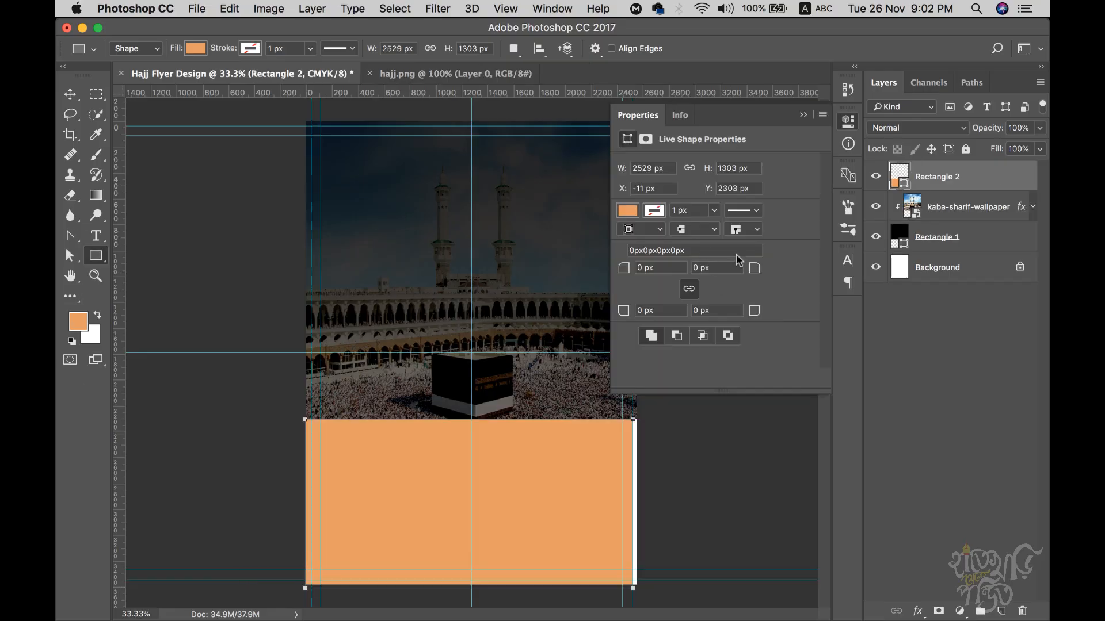
left_click(638, 210)
left_click(776, 244)
left_click_drag(738, 304, 507, 445)
left_click(920, 192)
left_click(804, 115)
key("super+t")
left_click_drag(632, 503, 636, 504)
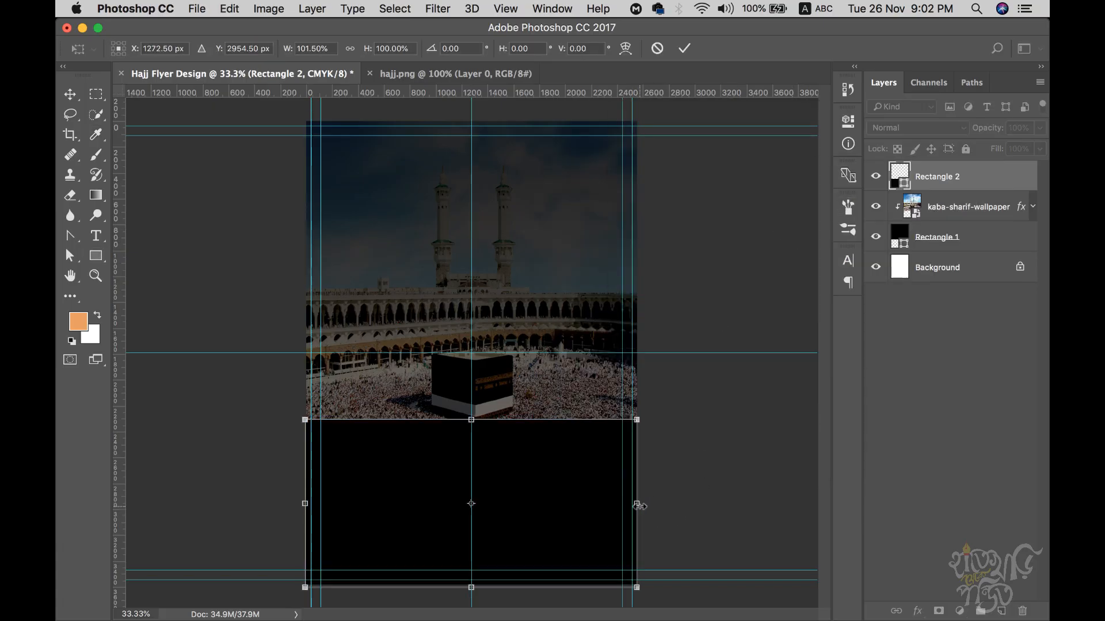
key("Return")
- Zoom in on the Kaaba wallpaper's bottom edge and resize the photo
left_click(81, 91)
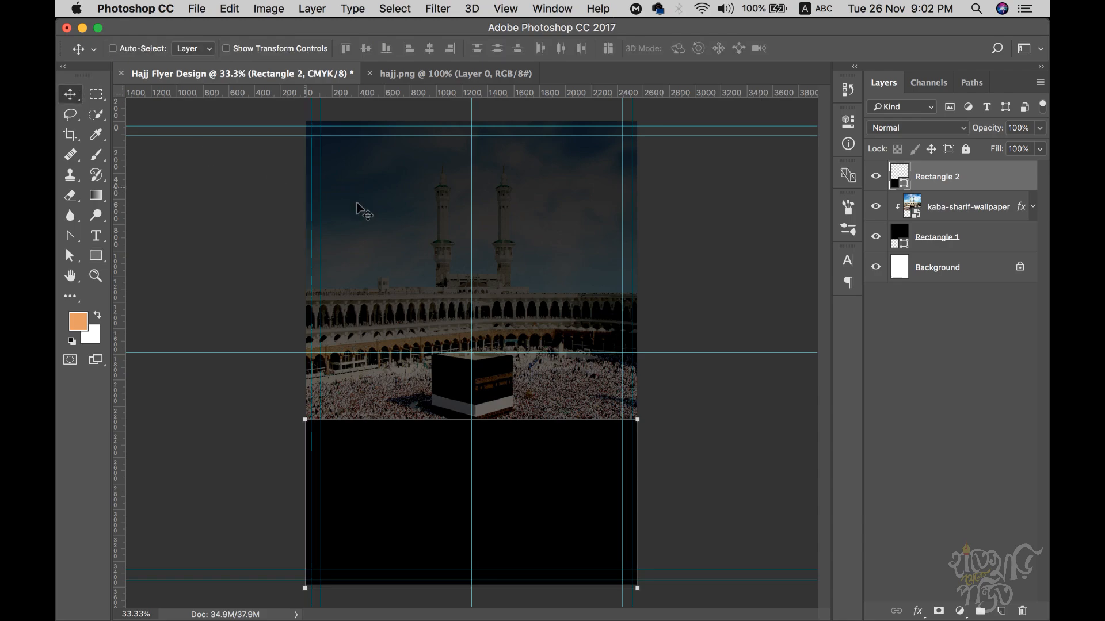
left_click(966, 212)
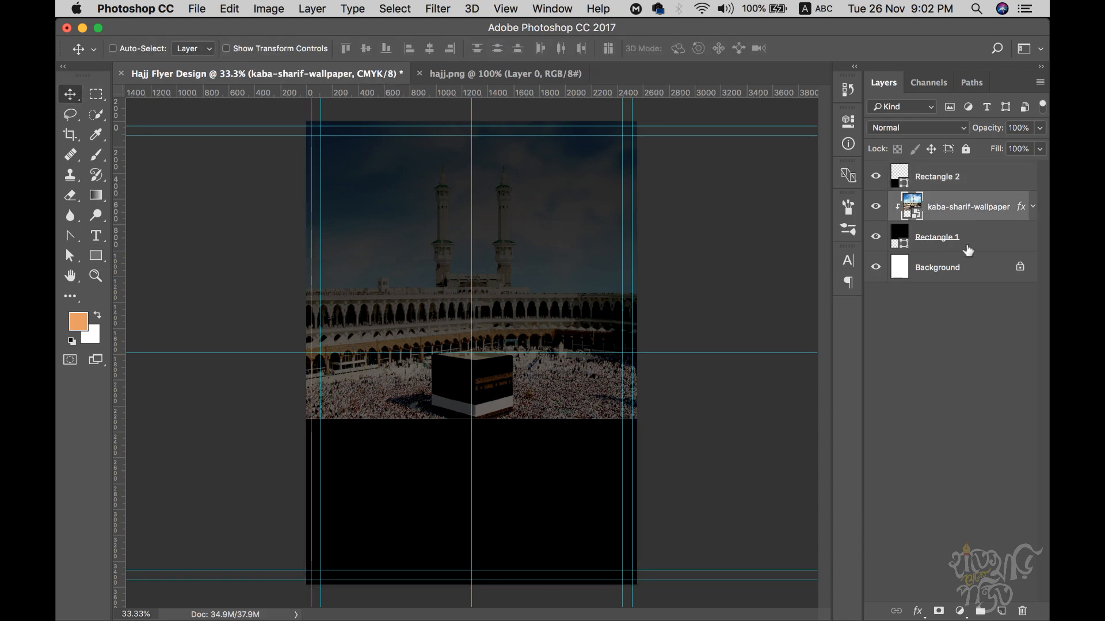
left_click(448, 467, "super")
left_click(449, 463, "super")
left_click(484, 422, "super")
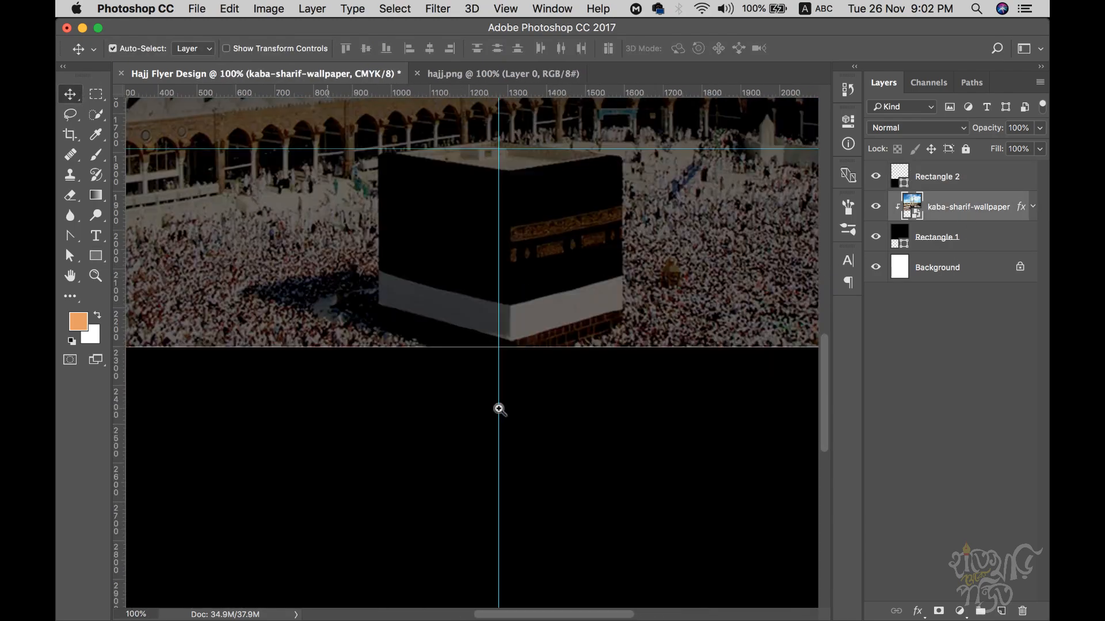
left_click(496, 411, "super")
key("super+t")
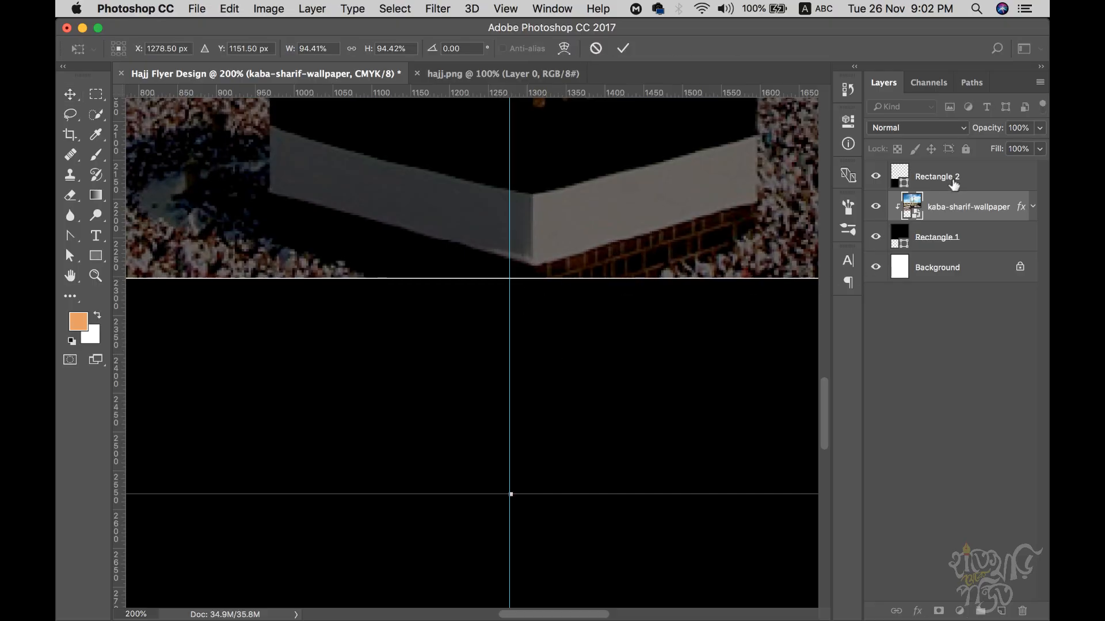
key("Return")
- Resize Rectangle 2's height to meet the photo, then view the hajj.png reference
left_click(953, 182)
key("super+t")
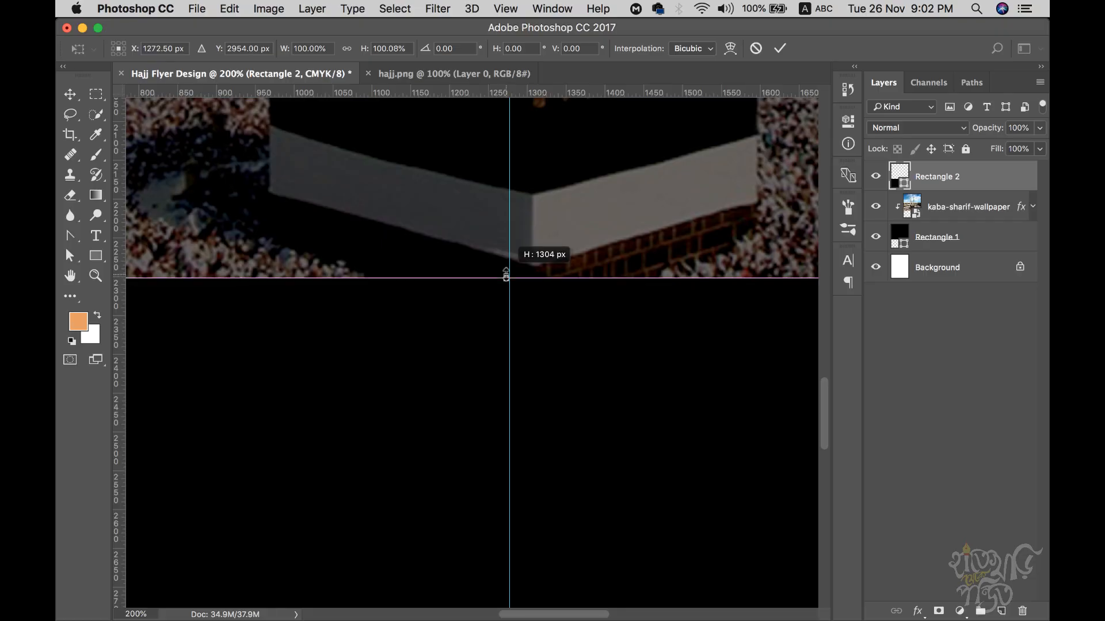
key("Return")
key("super+minus")
key("super+minus")
key("super+minus")
key("super+minus")
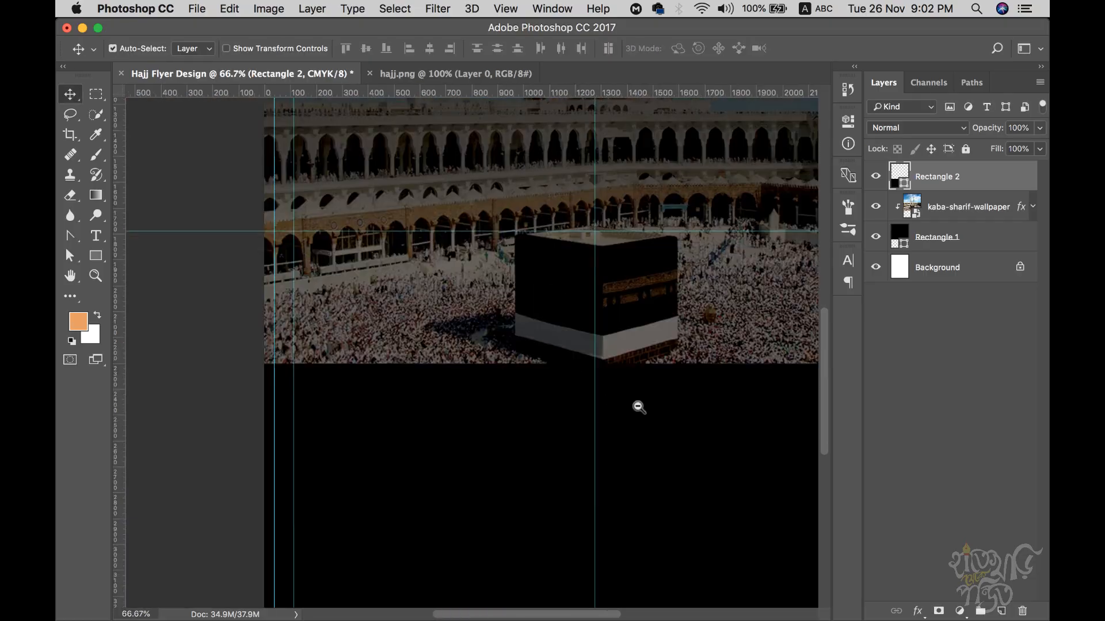
left_click(498, 73)
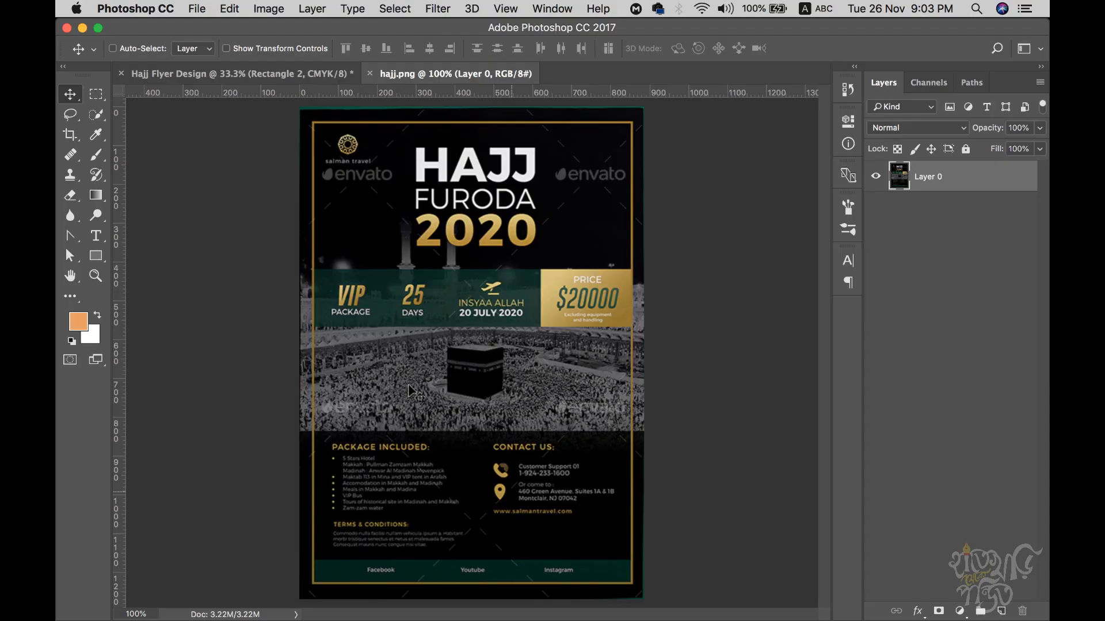
key("t")
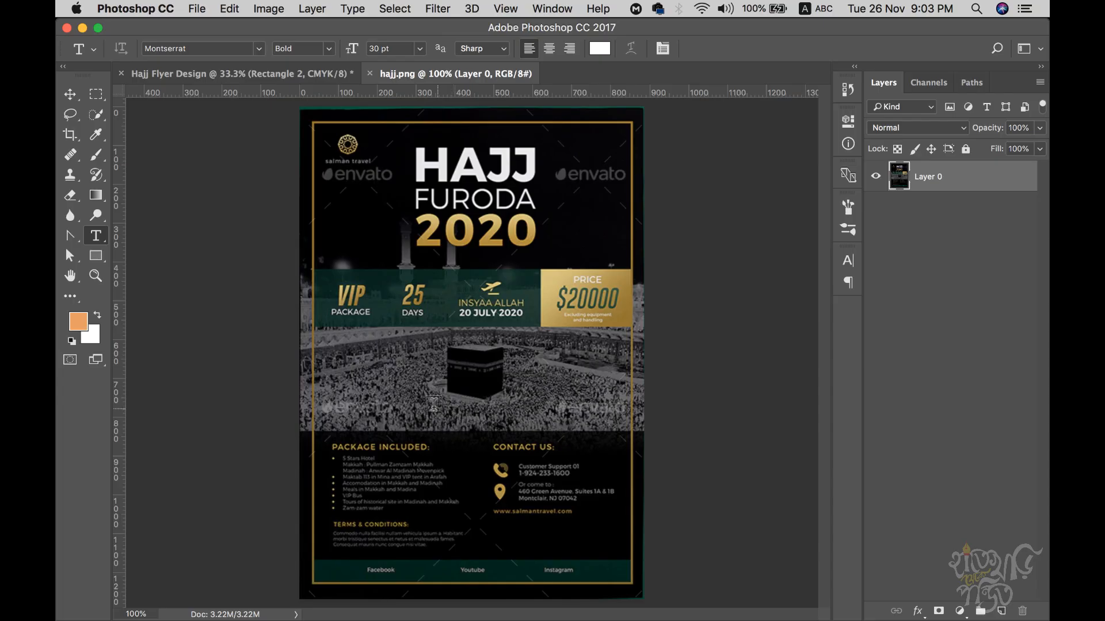
- Type 'HAJJ FURODA' as a new text layer and scale it up to about 229%
left_click(429, 368)
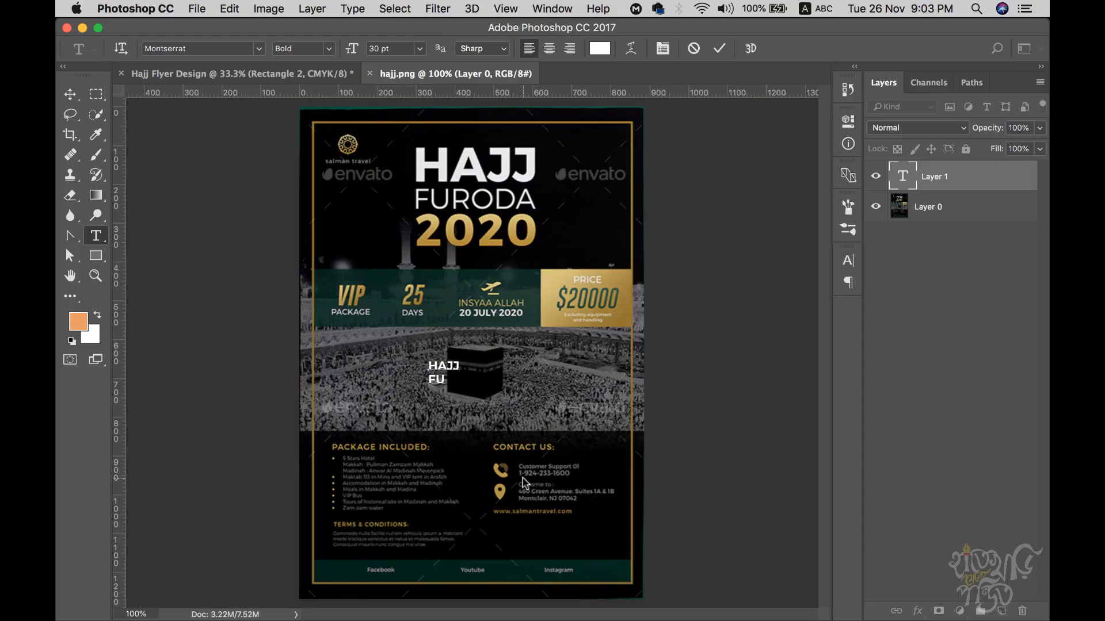
type("HAJJ FURODA 2020")
key("super+a")
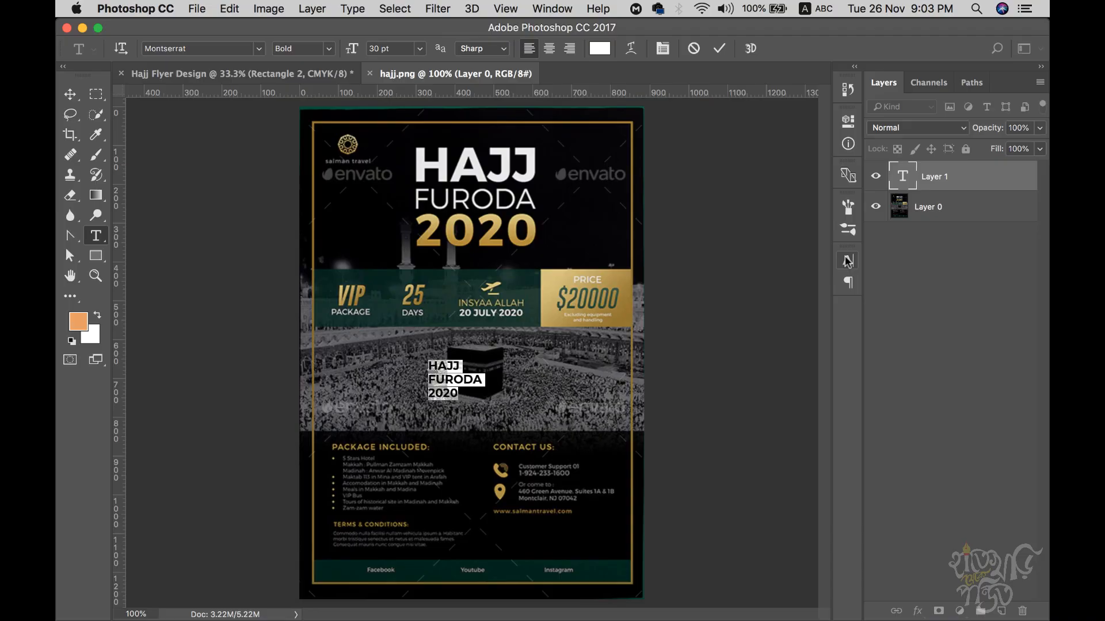
left_click(69, 94)
key("super+t")
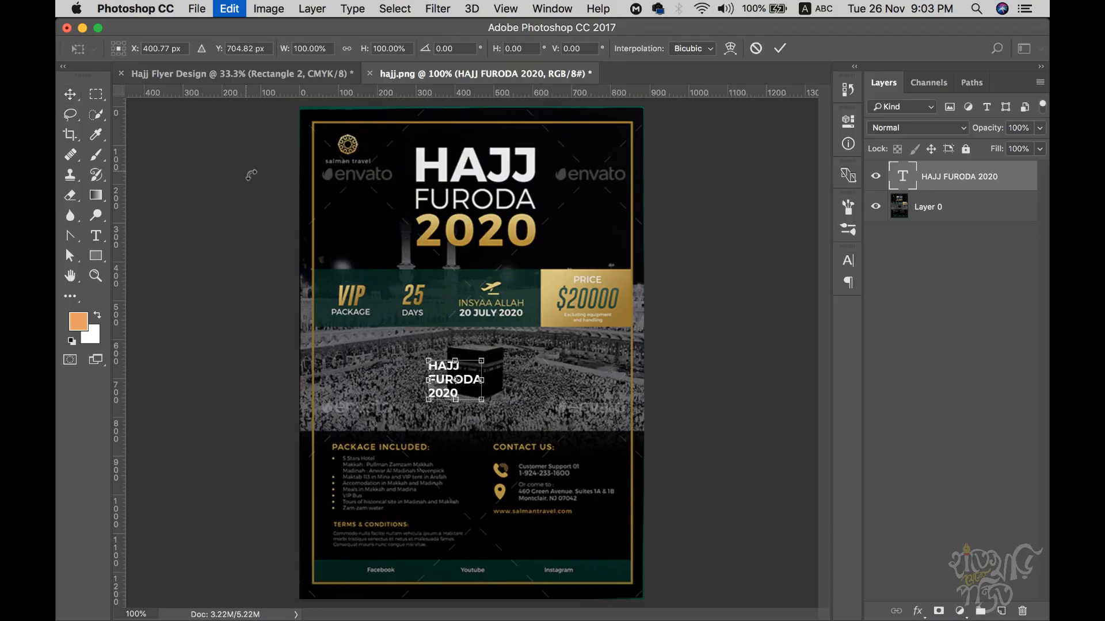
mouse_move(481, 399)
left_mouse_down()
mouse_move(584, 474)
mouse_move(489, 411)
mouse_move(487, 385)
left_mouse_up()
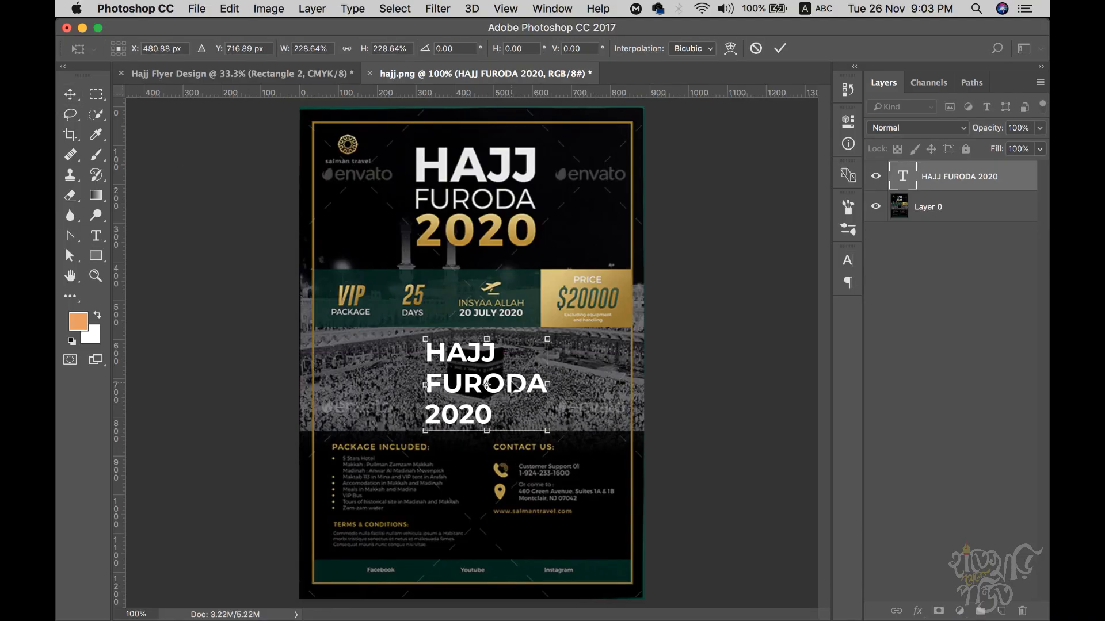
key("Return")
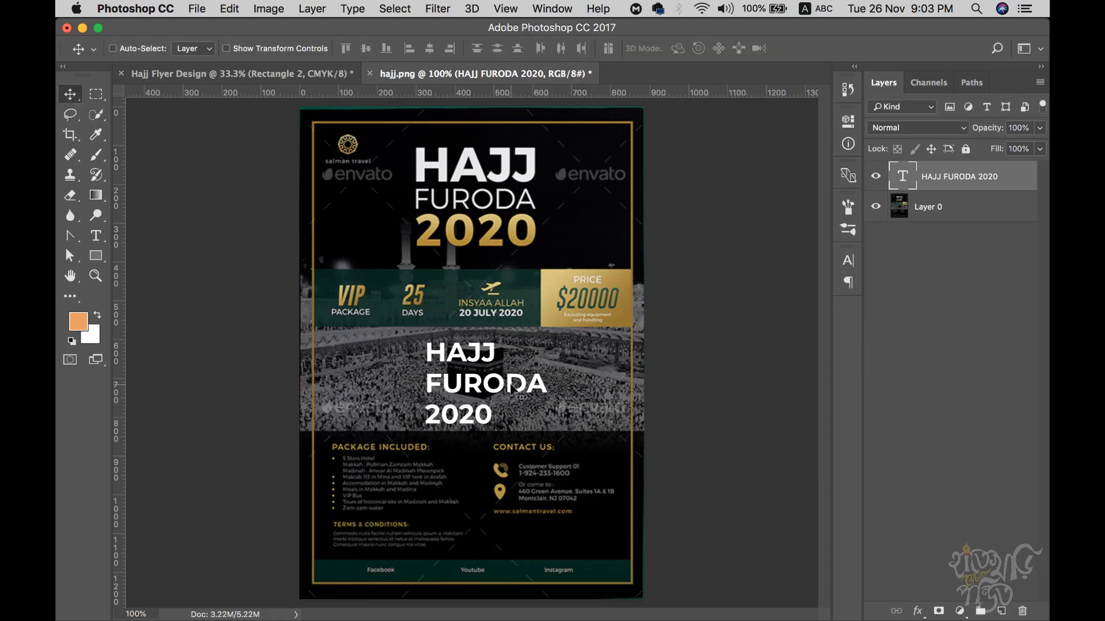
- Discard an accidental empty text layer and select the word HAJJ
key("t")
left_click_drag(420, 351, 537, 350)
key("Escape")
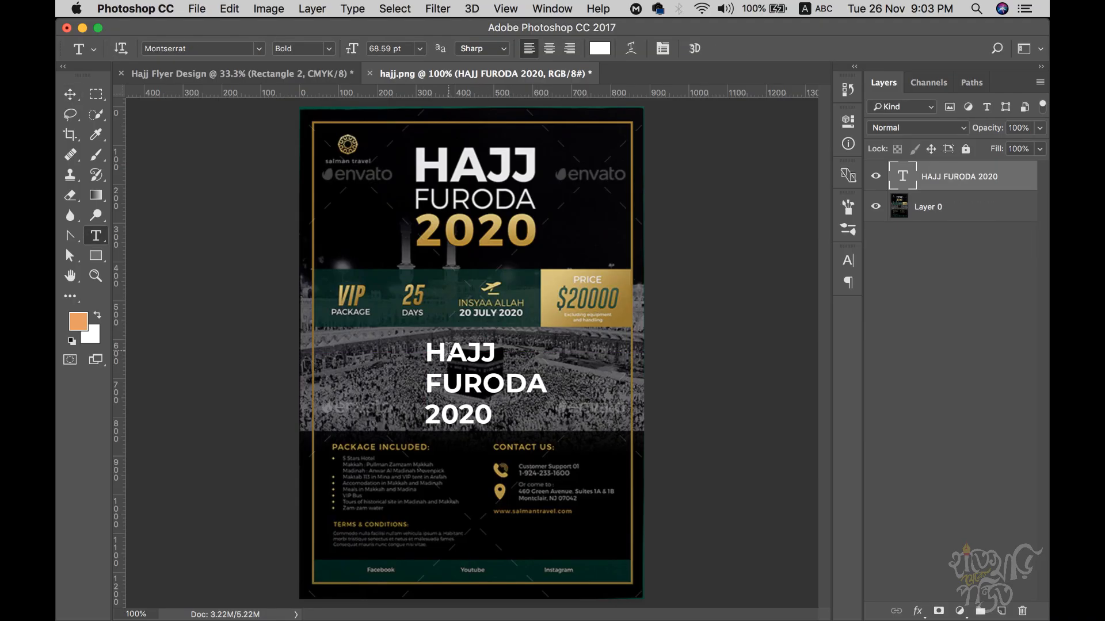
left_click_drag(426, 351, 496, 352)
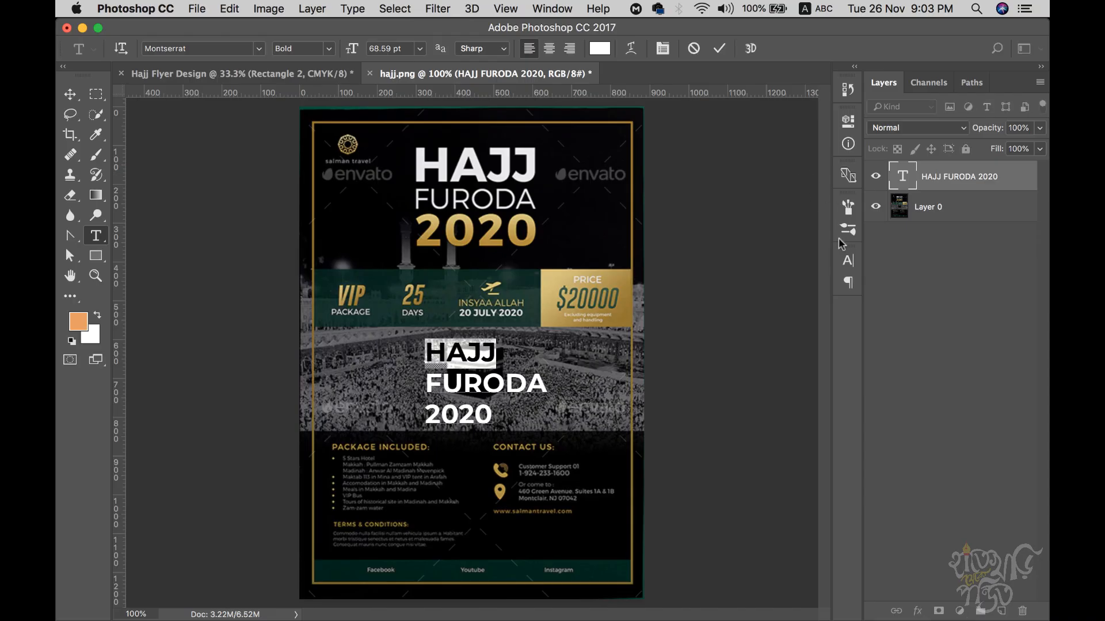
- Enlarge HAJJ and give it the ExtraBold weight after trying Black
left_click(848, 261)
key("Up")
key("Up")
key("Up")
key("Up")
key("Up")
key("Up")
key("Up")
key("Up")
key("Up")
key("Up")
key("Up")
key("Up")
key("Up")
key("Up")
key("Up")
key("Up")
key("Up")
key("Up")
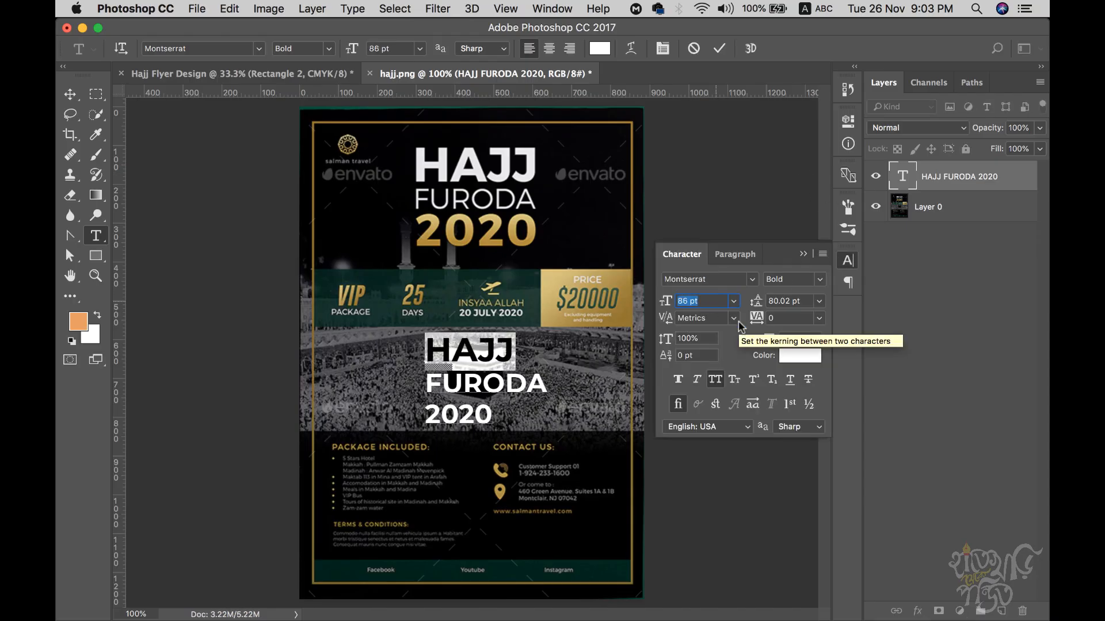
key("Up")
key("Up")
key("Up")
key("Up")
key("Up")
key("Up")
key("Up")
key("Up")
key("Up")
key("Up")
key("Up")
key("Up")
key("Up")
key("Up")
key("Up")
key("Up")
key("Up")
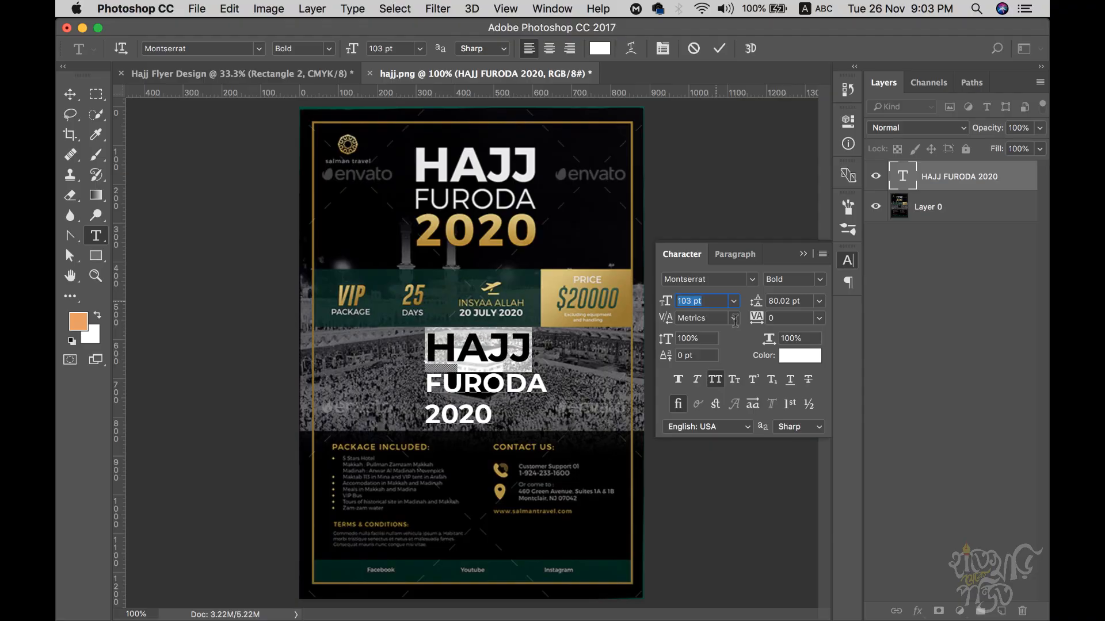
left_click(820, 282)
left_click(805, 455)
left_click(538, 345)
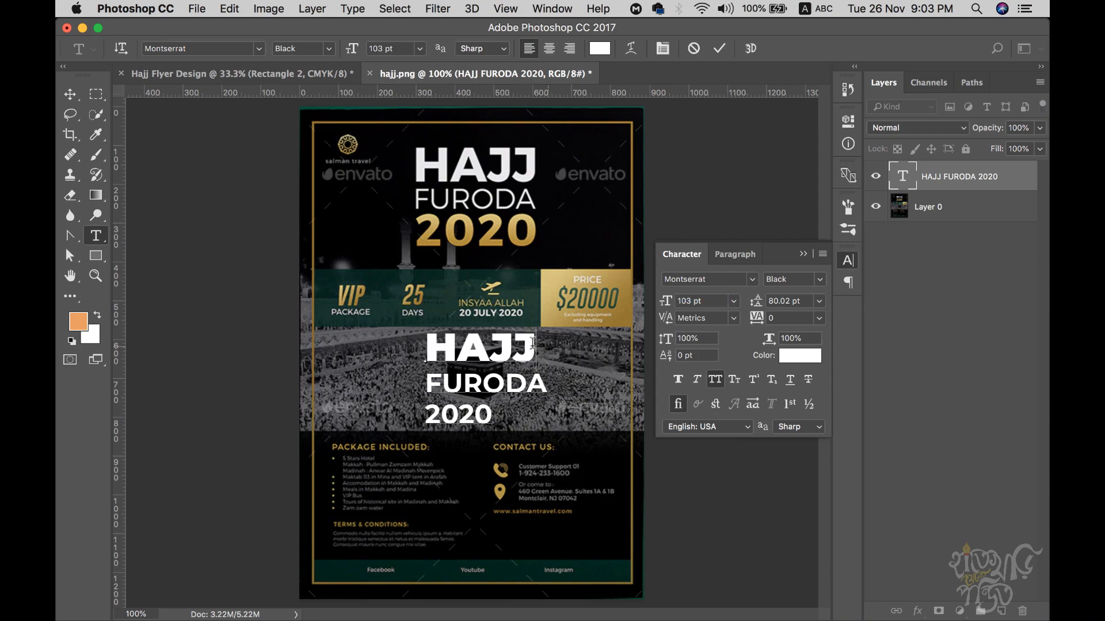
left_click_drag(543, 344, 425, 341)
left_click(823, 282)
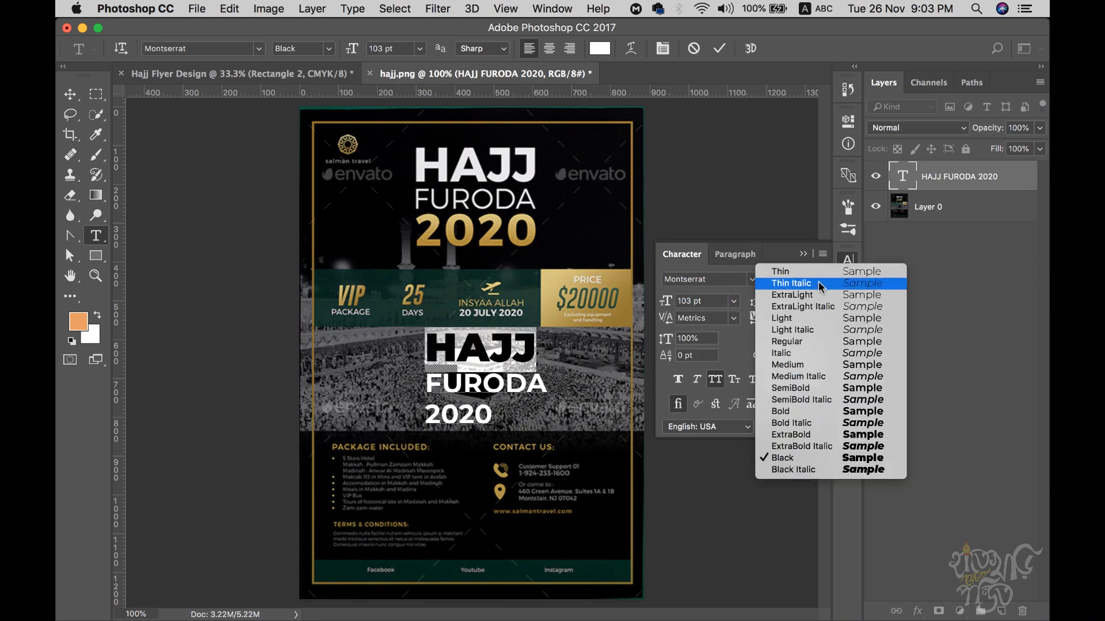
left_click(810, 438)
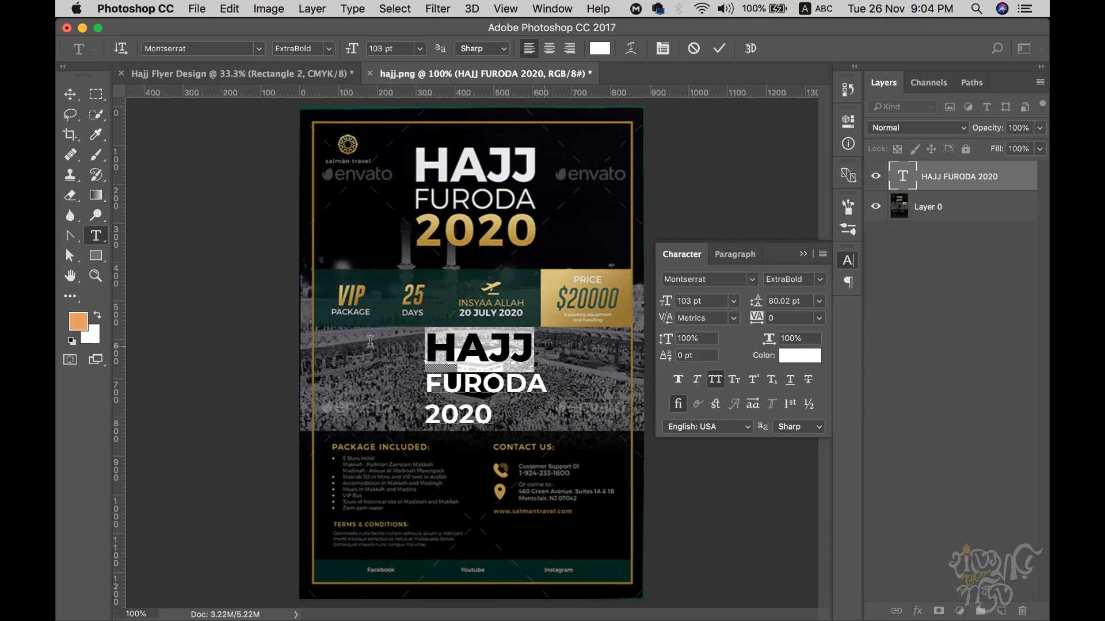
left_click(716, 302)
- Set FURODA to the Regular font weight
left_click(499, 384)
left_click_drag(553, 385, 403, 380)
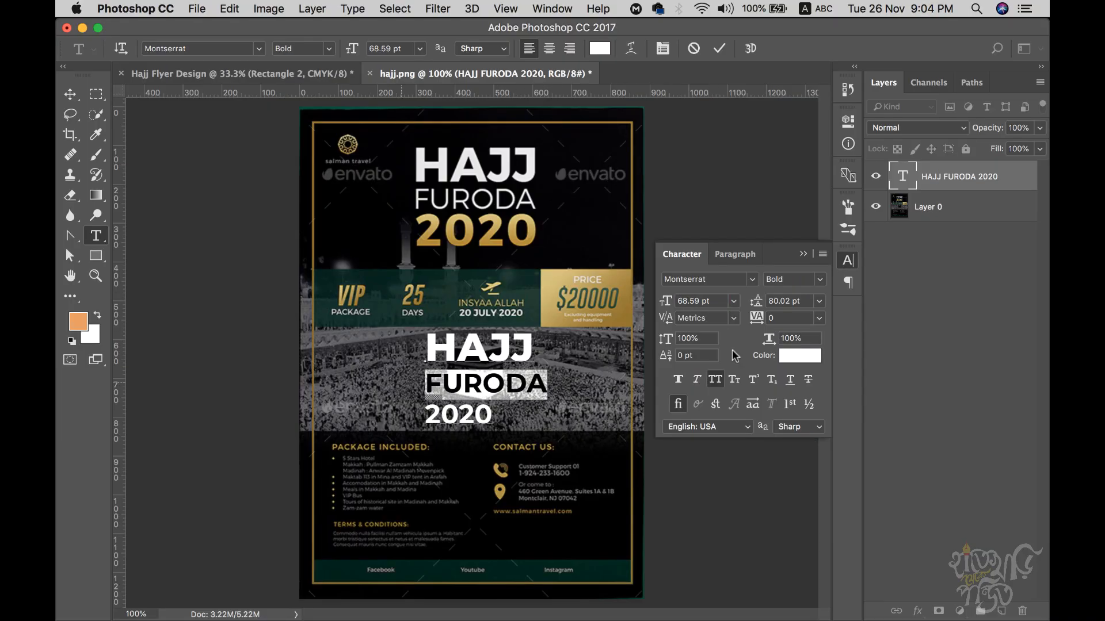
left_click(819, 280)
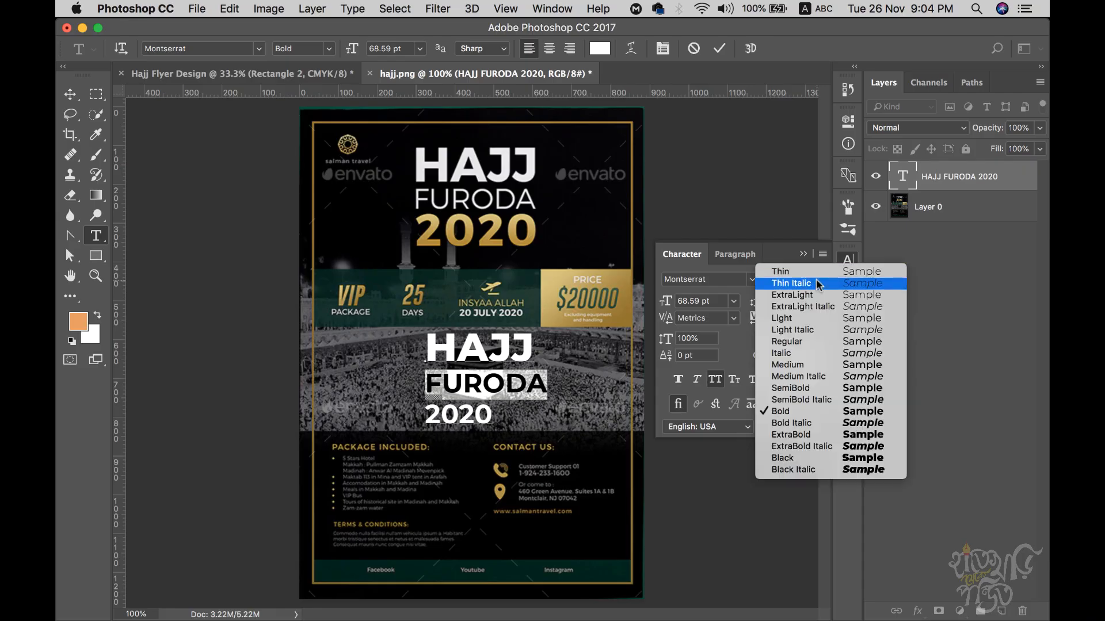
left_click(814, 343)
left_click(546, 383)
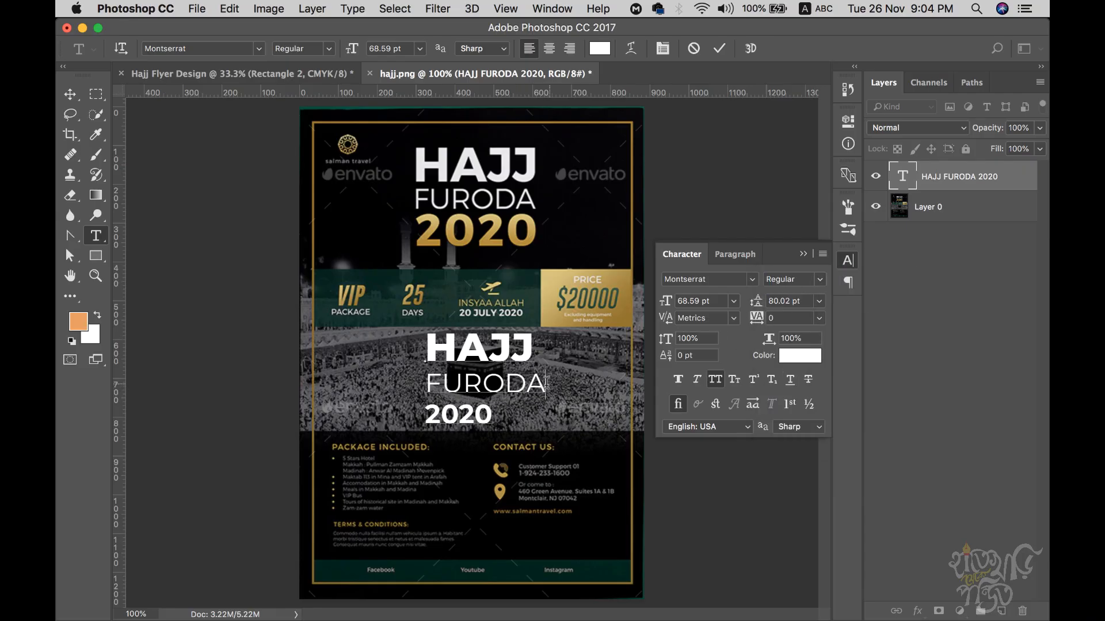
left_click_drag(550, 383, 425, 382)
- Raise HAJJ's font size to about 120 pt
left_click_drag(545, 344, 410, 348)
left_click(713, 301)
key("Up")
key("Up")
key("Up")
key("Up")
key("Up")
key("Up")
key("Up")
key("Up")
key("Up")
key("Up")
key("Up")
key("Up")
key("Up")
key("Up")
key("Up")
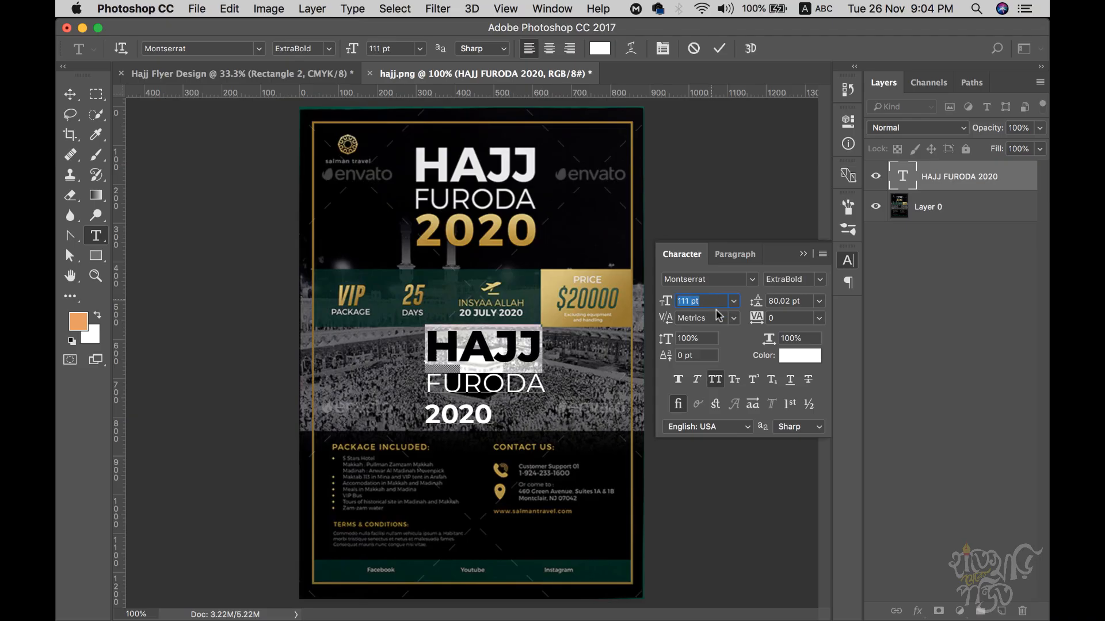
key("Up")
key("Up")
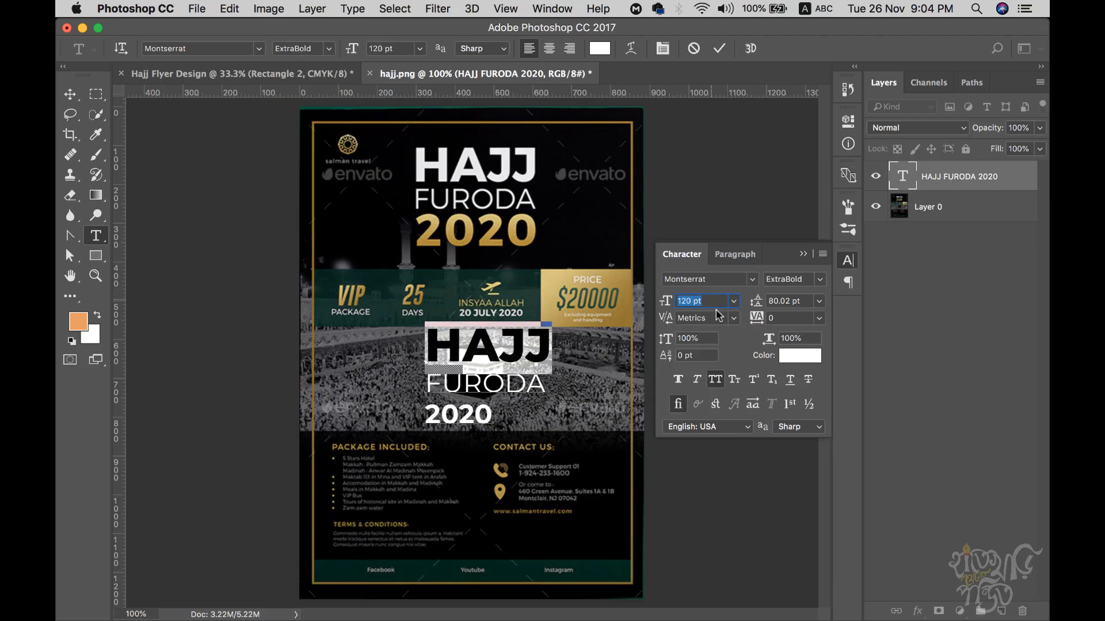
- Set FURODA's font size to 70 pt
left_click(444, 388)
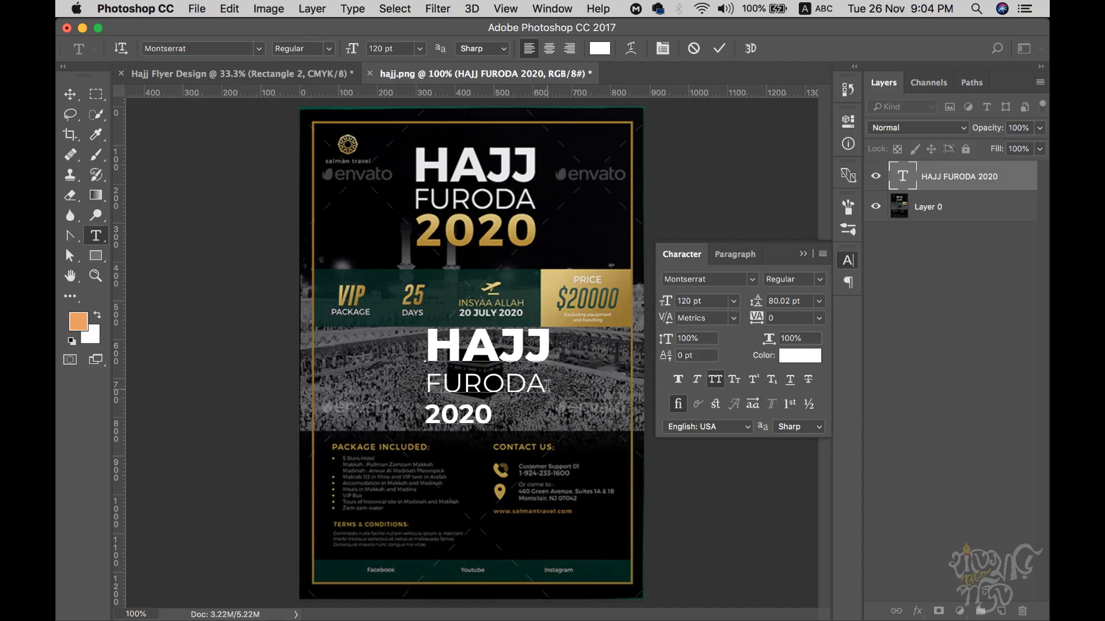
left_click_drag(542, 384, 384, 380)
left_click(696, 301)
type("70")
key("Return")
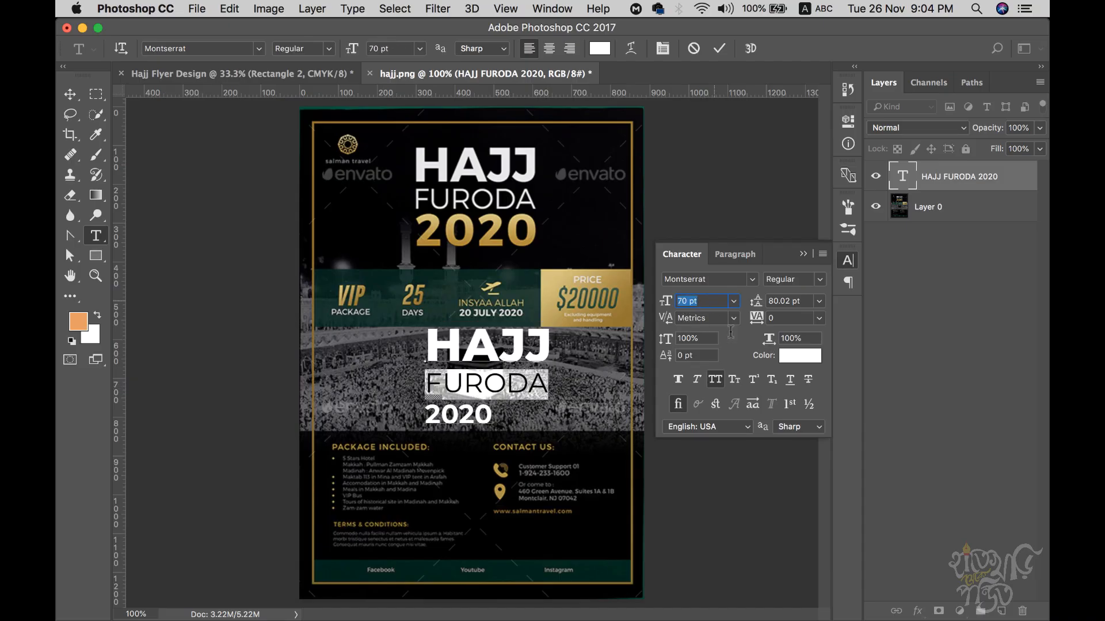
left_click(544, 435)
- Make 2020 ExtraBold and enlarge it to 130 pt
left_click_drag(427, 414, 553, 416)
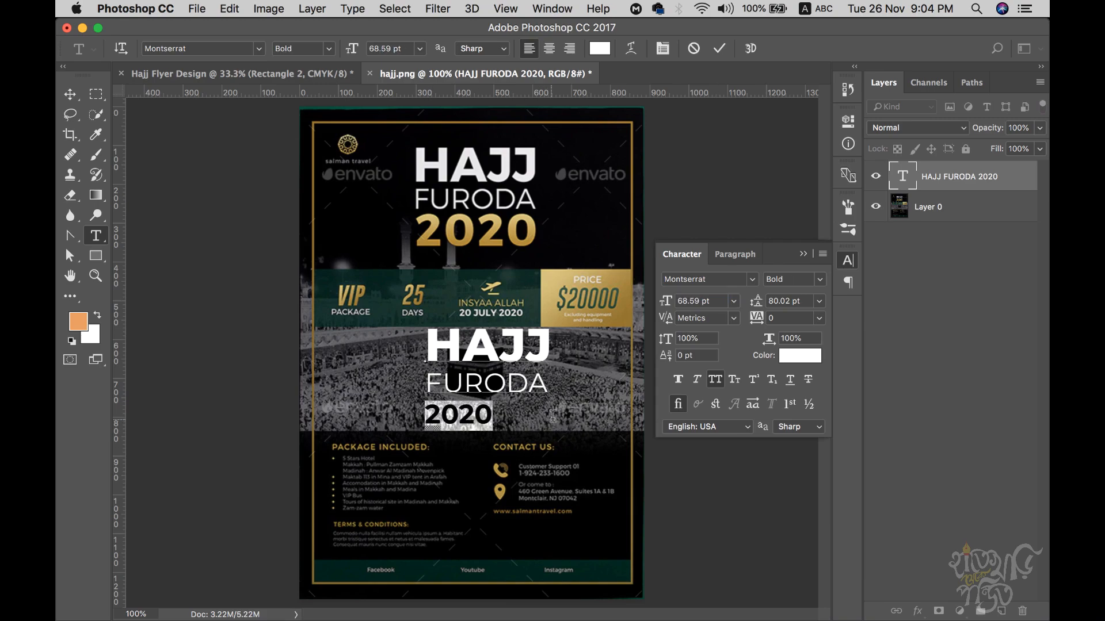
left_click(822, 278)
left_click(807, 434)
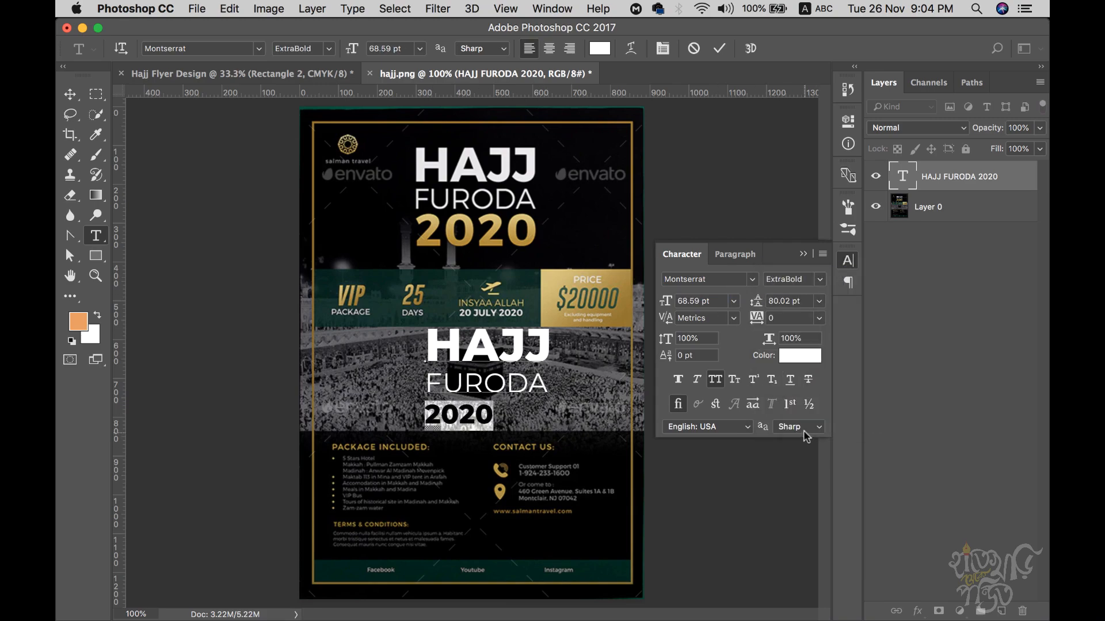
left_click(715, 300)
key("Up")
key("Up")
key("Up")
key("Up")
key("Up")
key("Up")
key("Up")
key("Up")
key("Up")
key("Up")
key("Up")
key("Up")
key("Up")
key("Up")
key("Up")
key("Up")
key("Up")
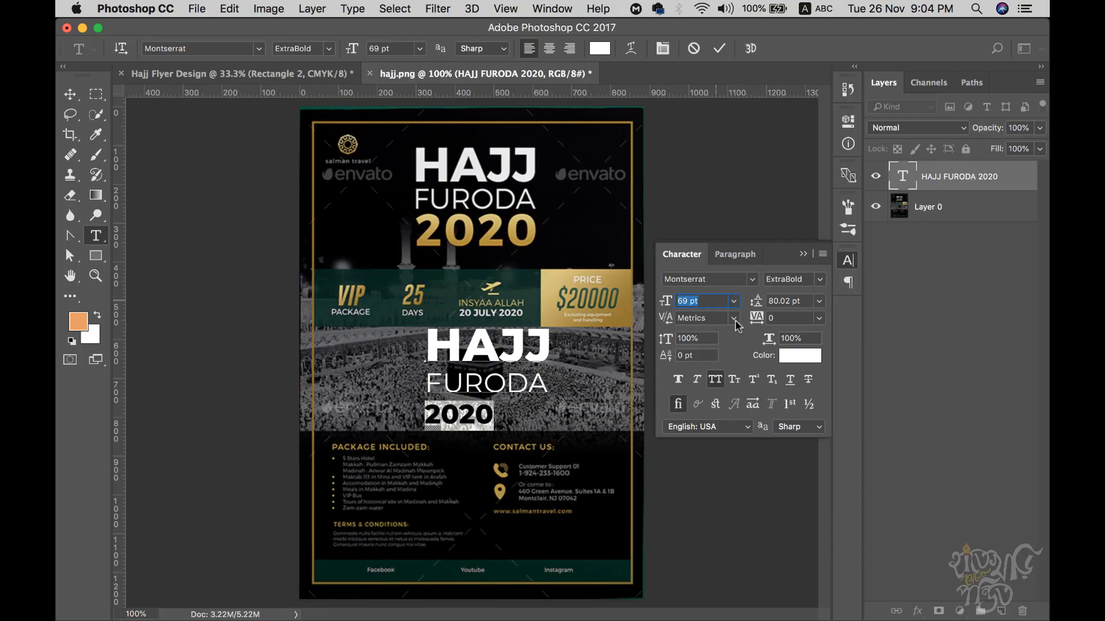
key("Up")
key("Up")
key("Up")
key("Up")
key("Up")
key("Up")
key("Up")
key("Up")
key("Up")
key("Up")
key("Up")
key("Up")
key("Up")
key("Up")
key("Up")
key("Up")
key("Up")
key("Up")
key("Up")
key("Up")
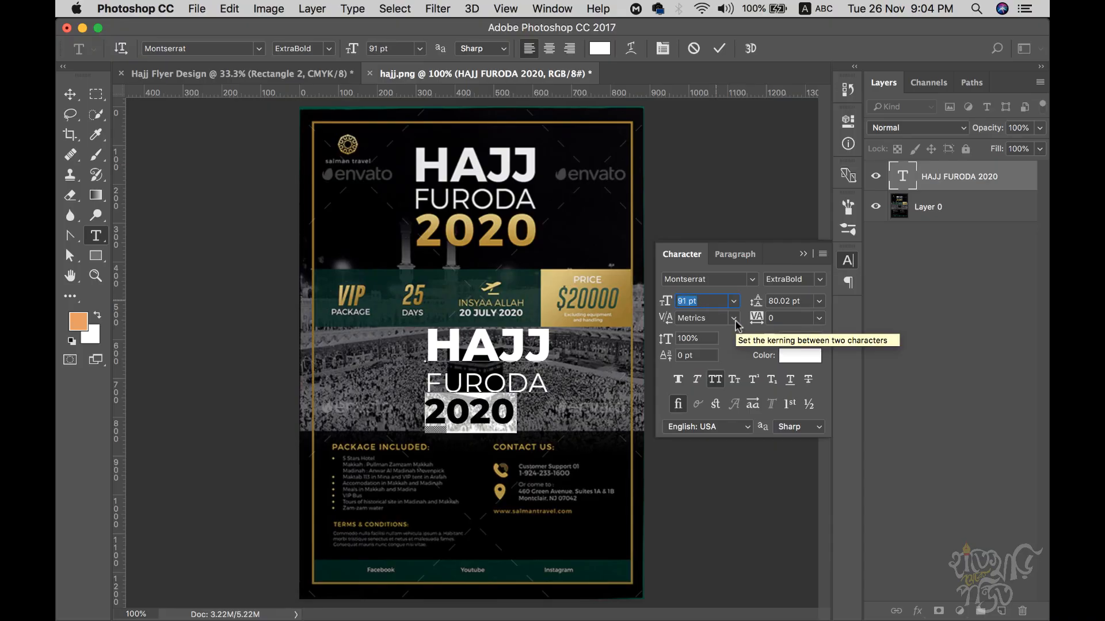
key("Up")
key("Up")
key("Up")
key("Up")
key("Up")
key("Up")
key("Up")
key("Up")
key("Up")
key("Up")
key("Up")
key("Up")
key("Up")
key("Up")
key("Up")
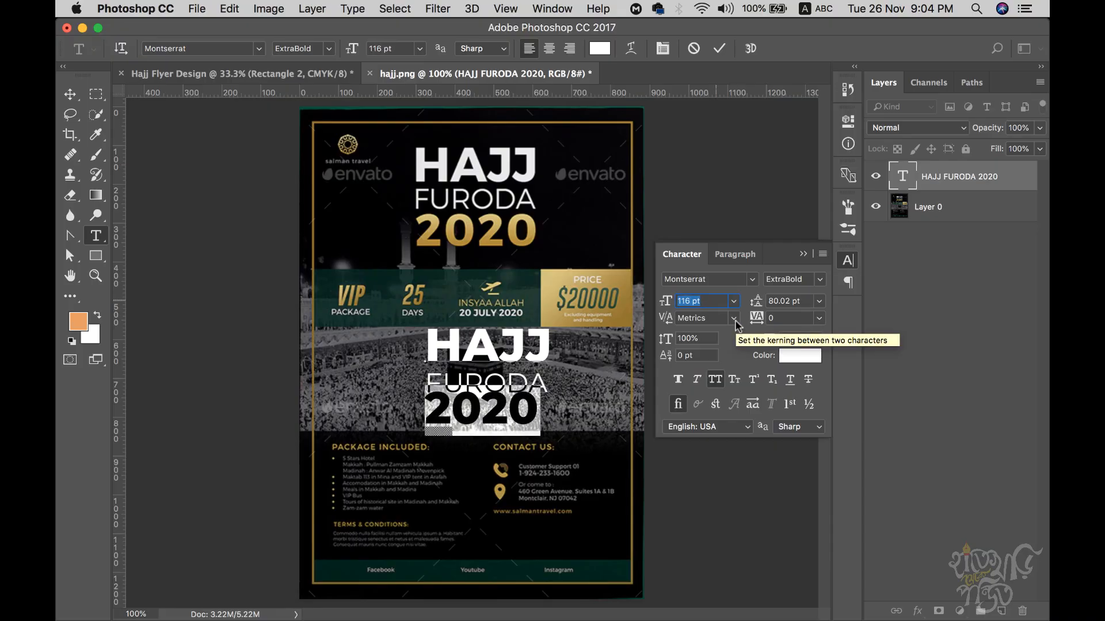
key("Up")
key("Up")
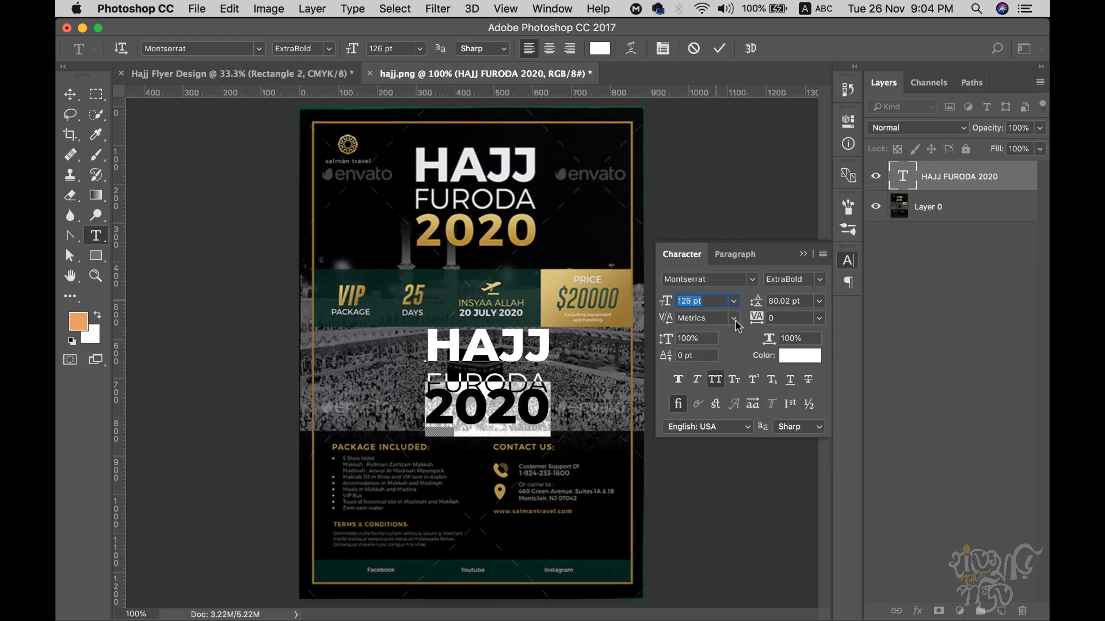
key("Up")
key("Up")
key("Up")
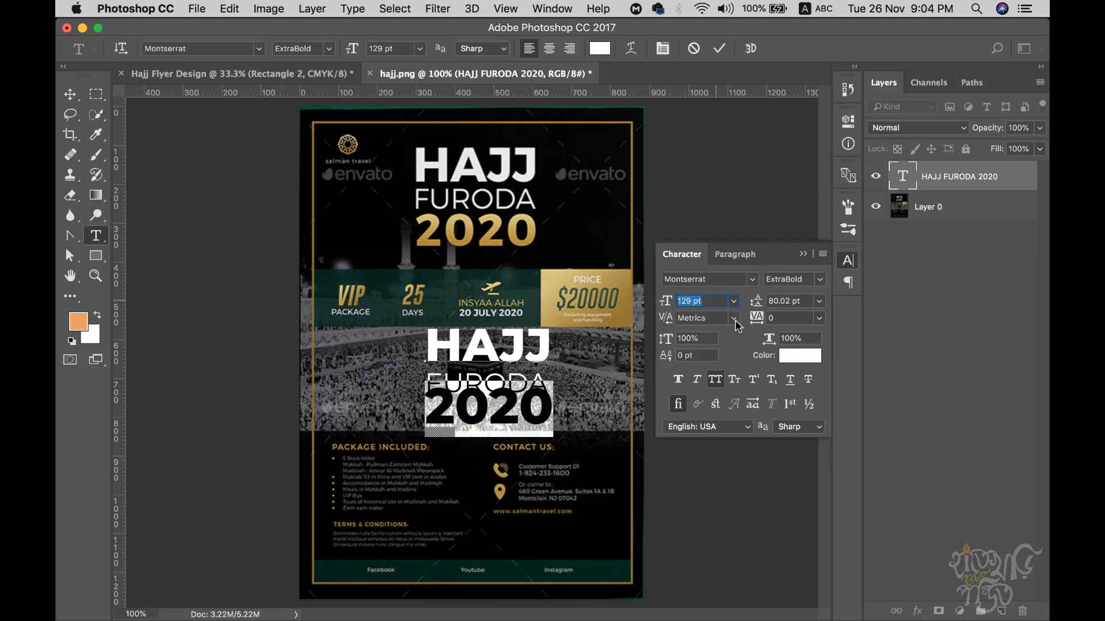
key("Up")
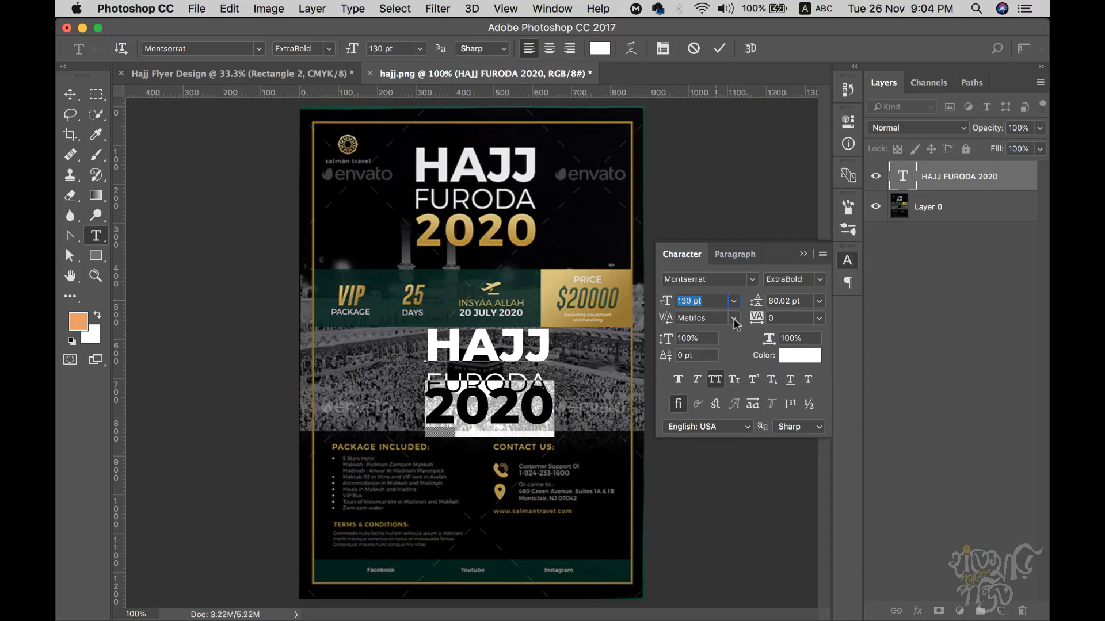
- Increase the 2020 line's leading to 111 pt to push it lower
left_click(784, 301)
key("Up")
key("Up")
key("Up")
key("Up")
key("Up")
key("Up")
key("Up")
key("Up")
key("Up")
key("Up")
key("Up")
key("Up")
key("Up")
key("Up")
key("Up")
key("Up")
key("Up")
key("Up")
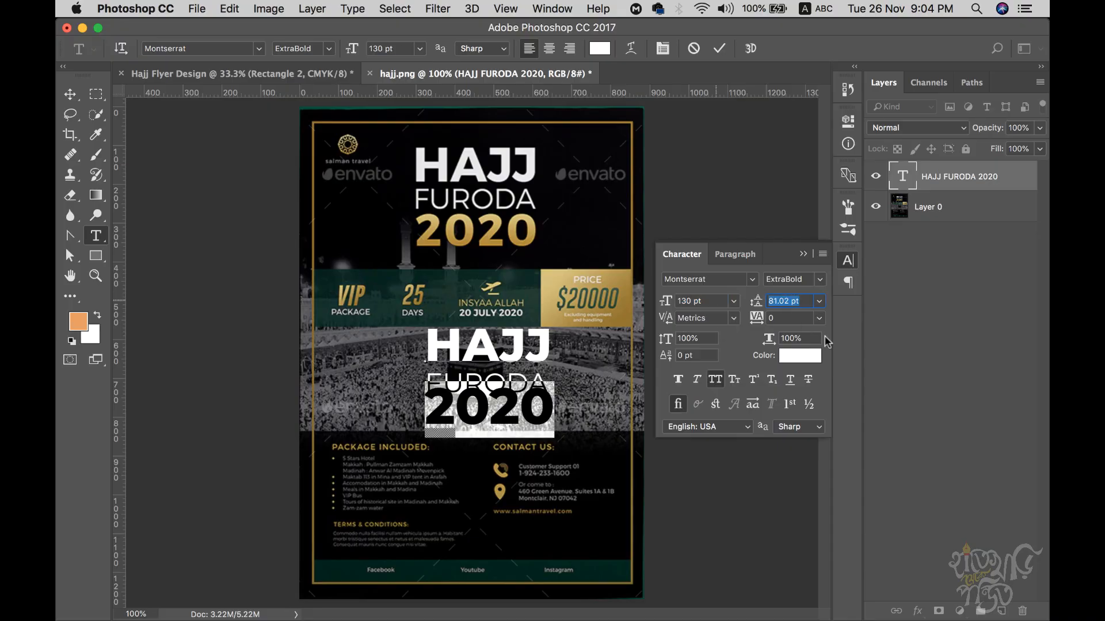
key("Up")
key("Up")
key("Up")
key("Up")
key("Up")
key("Up")
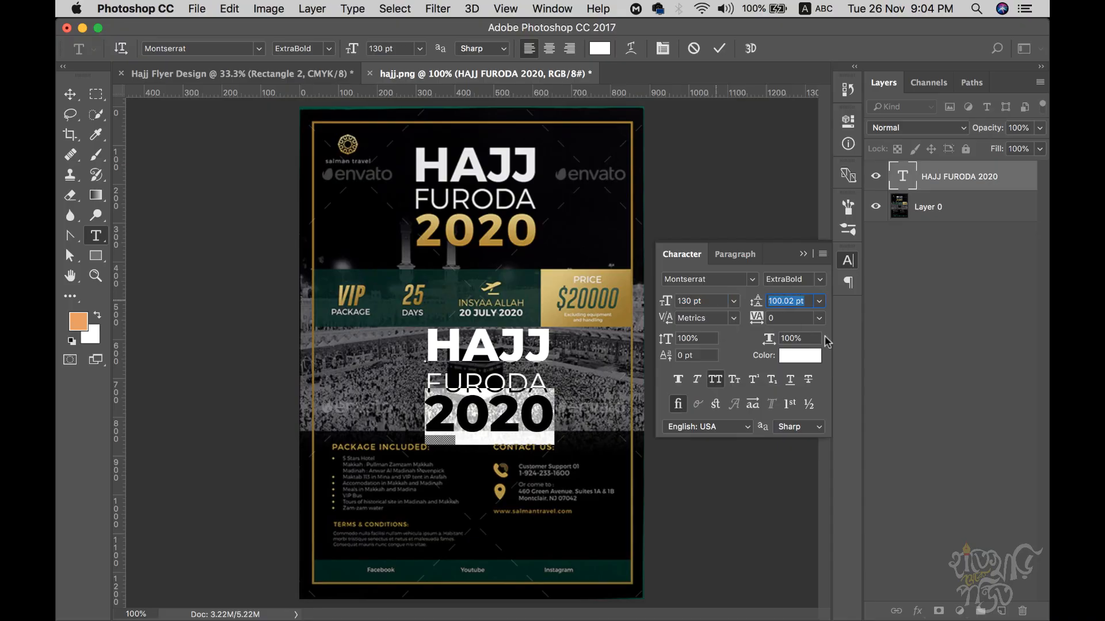
key("Up")
left_click(481, 384)
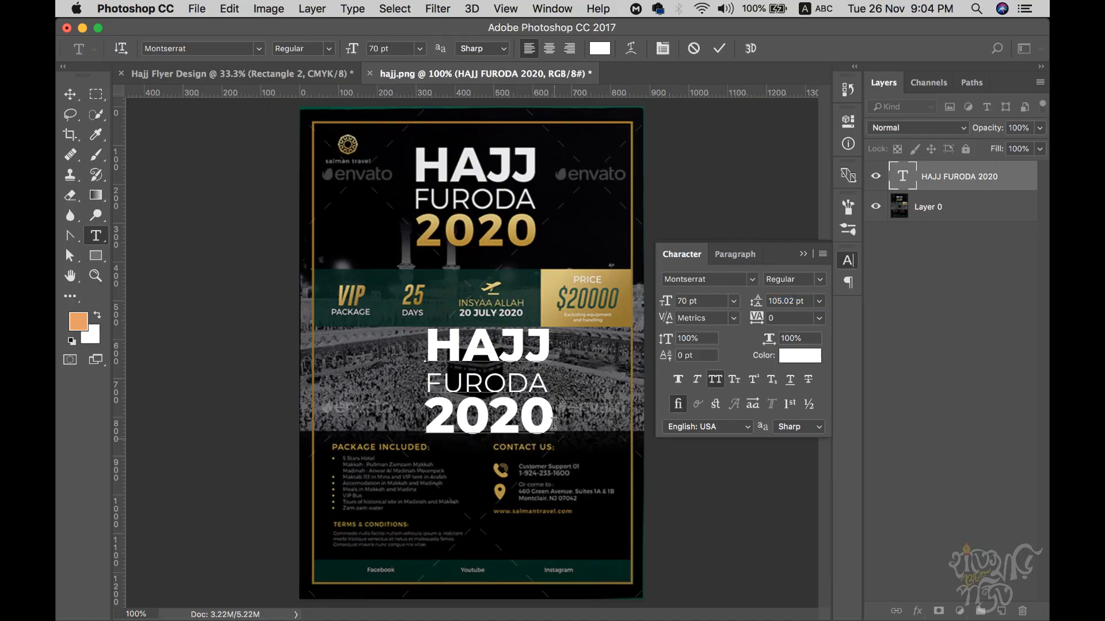
left_click_drag(424, 416, 557, 417)
left_click(801, 302)
key("Up")
key("Up")
key("Up")
key("Up")
key("Up")
key("Up")
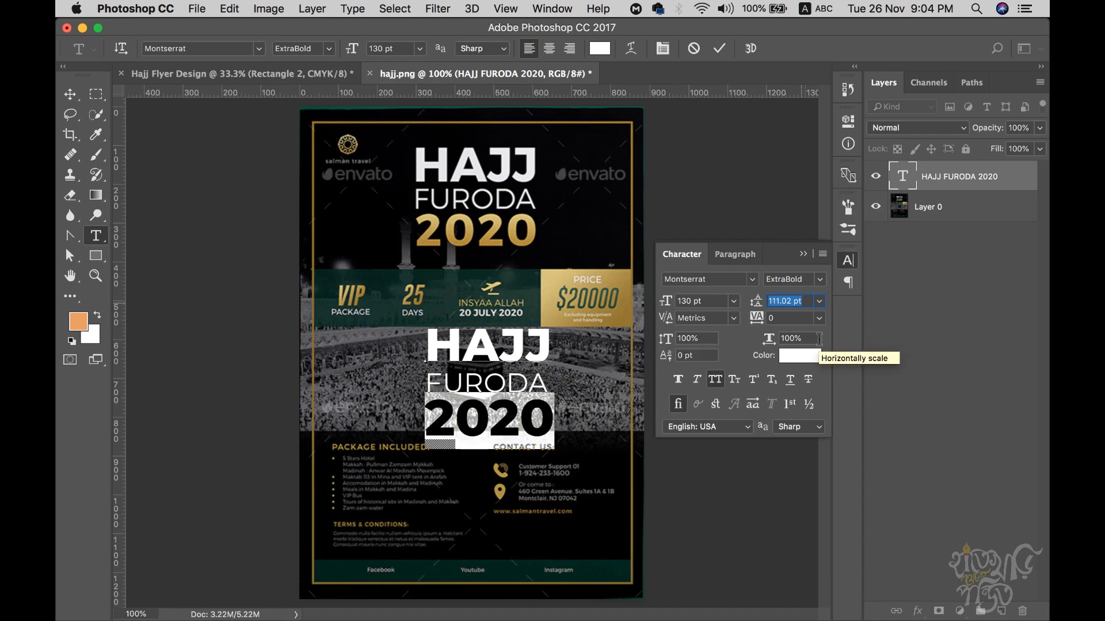
left_click(457, 414)
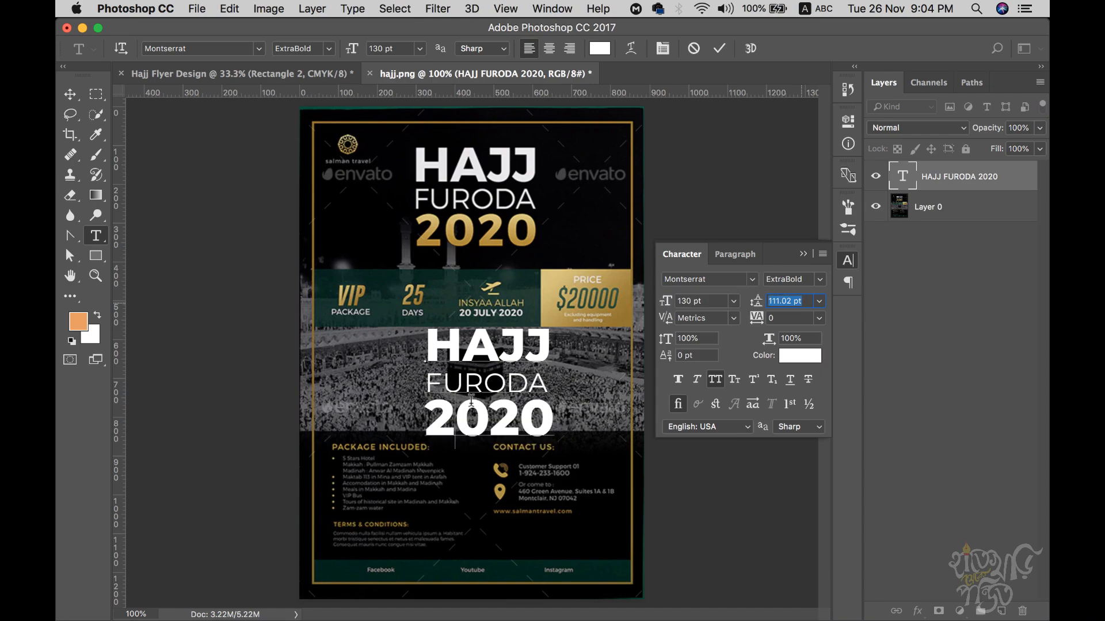
- Reduce FURODA's leading to 75 pt so it sits closer to HAJJ
left_click_drag(424, 381, 551, 373)
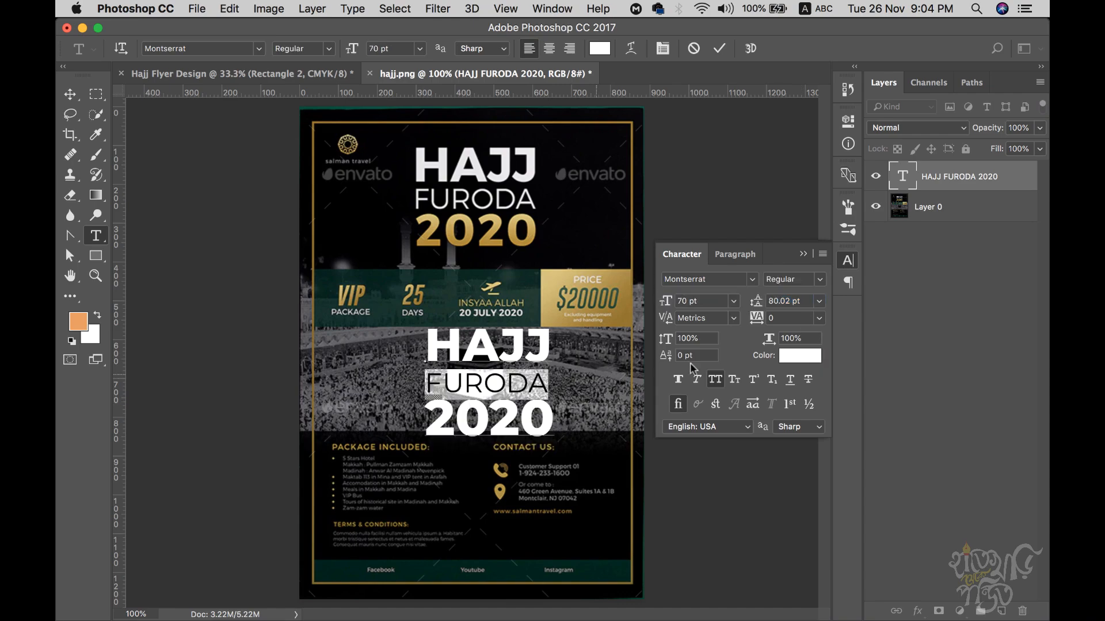
left_click(800, 301)
key("Down")
key("Down")
key("Down")
key("Down")
key("Down")
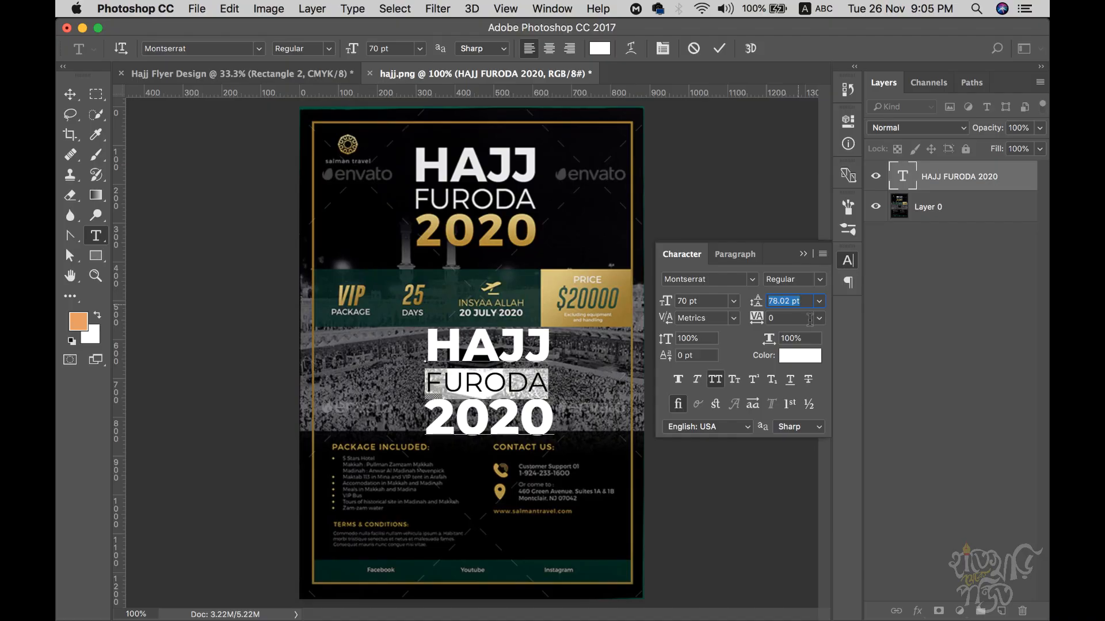
left_click(521, 343)
- Check the 2020 colour without changing it and commit the HAJJ FURODA 2020 text
left_click_drag(428, 418, 575, 412)
left_click(500, 418)
left_click_drag(429, 415, 569, 410)
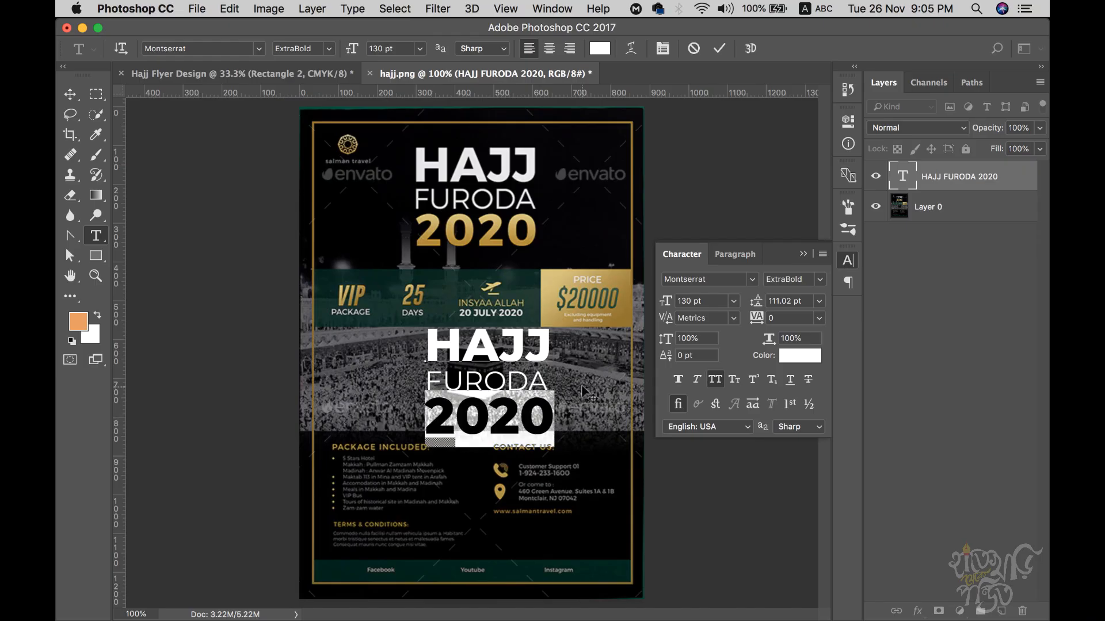
left_click(795, 355)
left_click(933, 223)
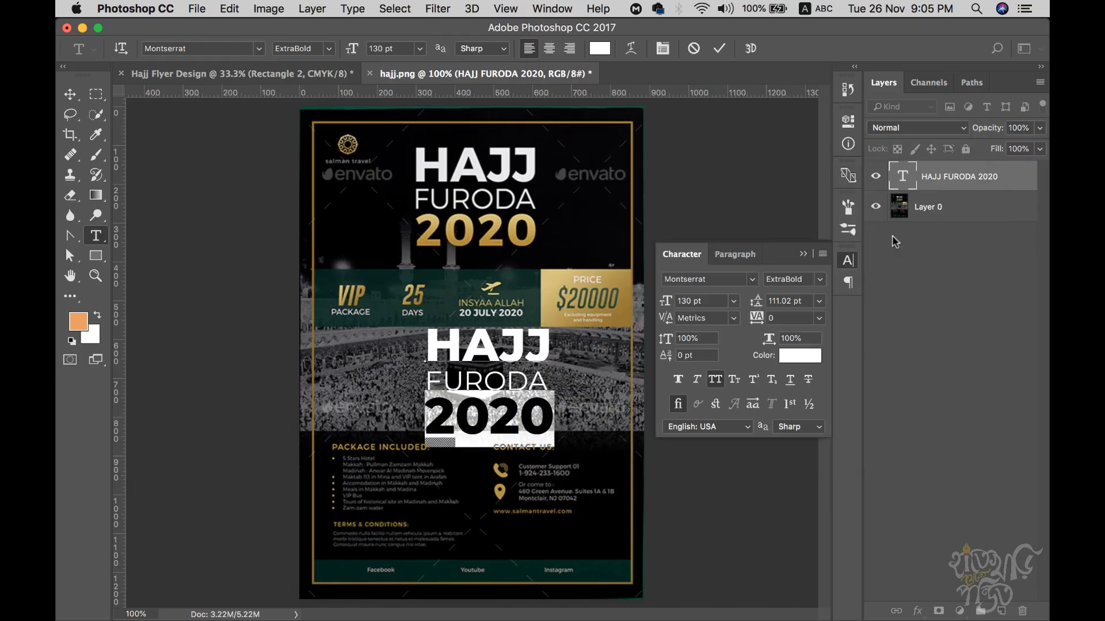
left_click(483, 345)
left_click_drag(423, 349, 541, 343)
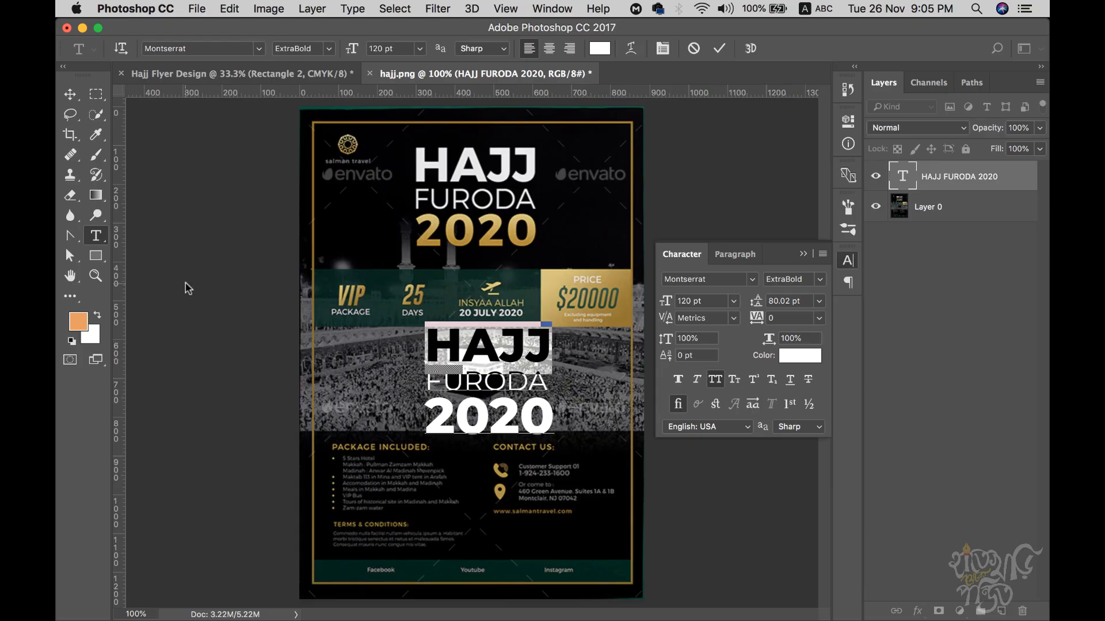
left_click(70, 95)
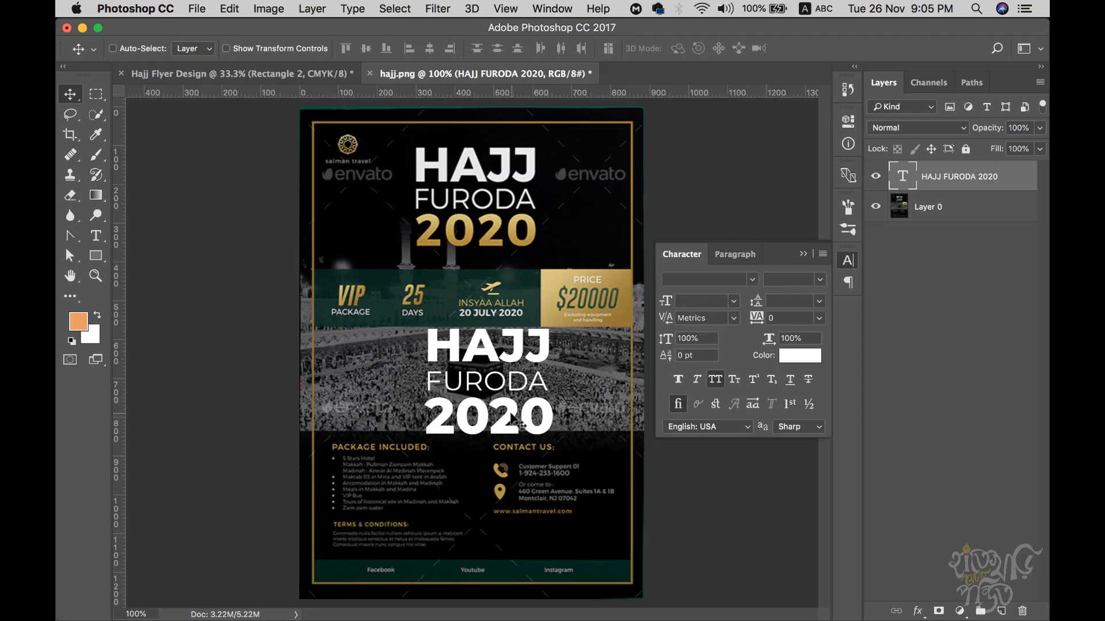
- Cut the 2020 line out of the HAJJ FURODA text block and commit it
key("t")
left_click(493, 414)
left_click_drag(429, 418, 623, 425)
key("super+c")
key("super+h")
key("BackSpace")
key("BackSpace")
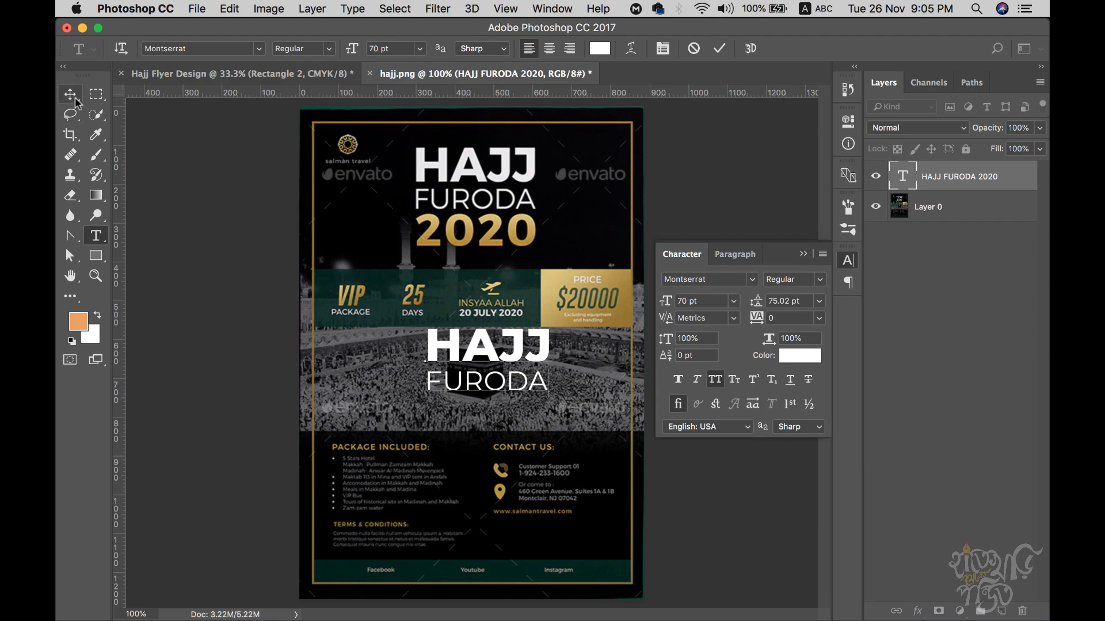
key("super+Return")
- Paste 2020 as a new text layer, scale it about 185%, centred under FURODA
left_click(420, 430)
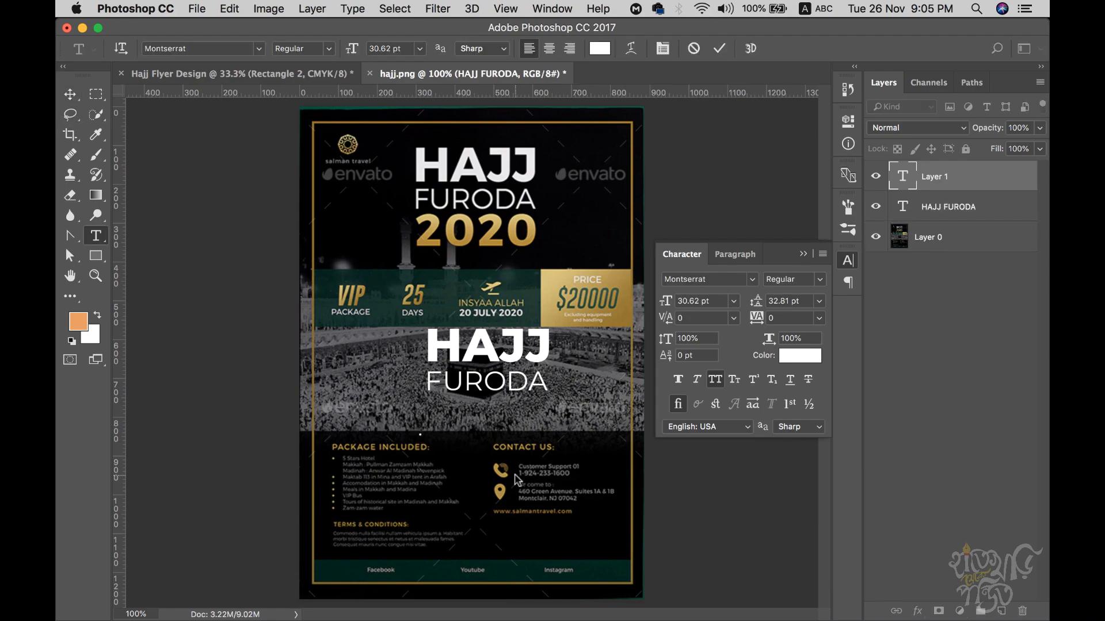
key("super+v")
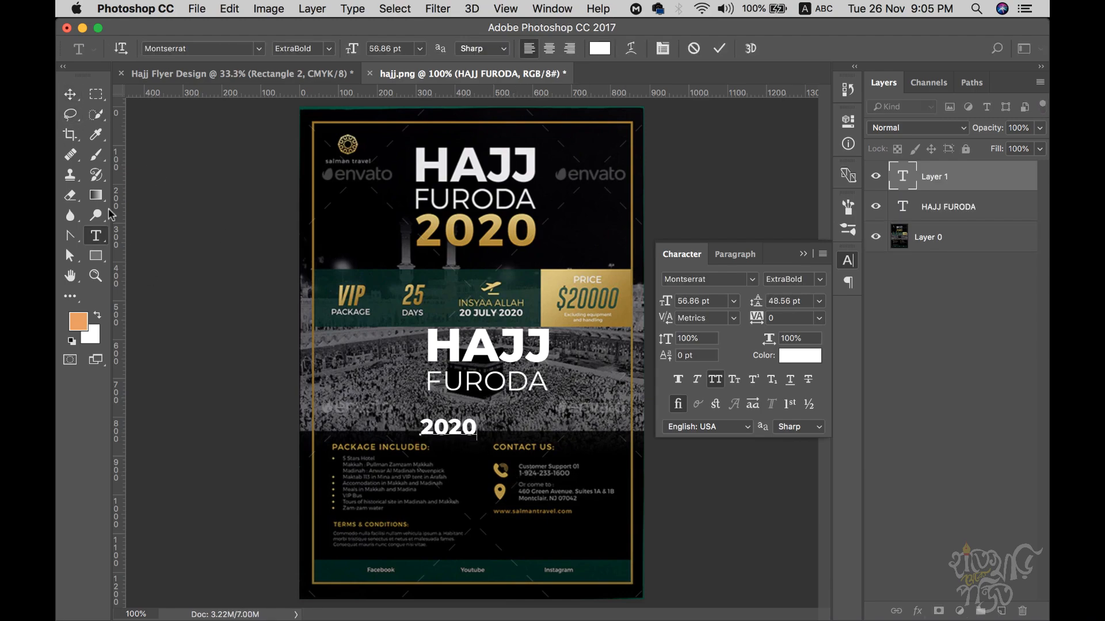
left_click(70, 94)
key("super+t")
left_click_drag(486, 436, 544, 454)
key("Return")
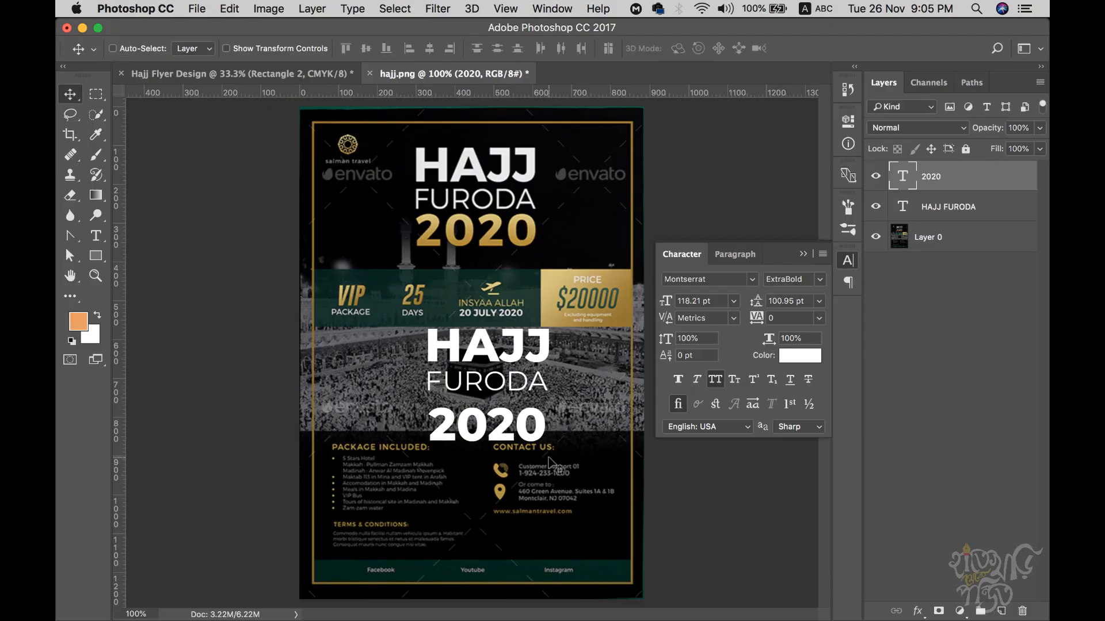
key("shift+Up")
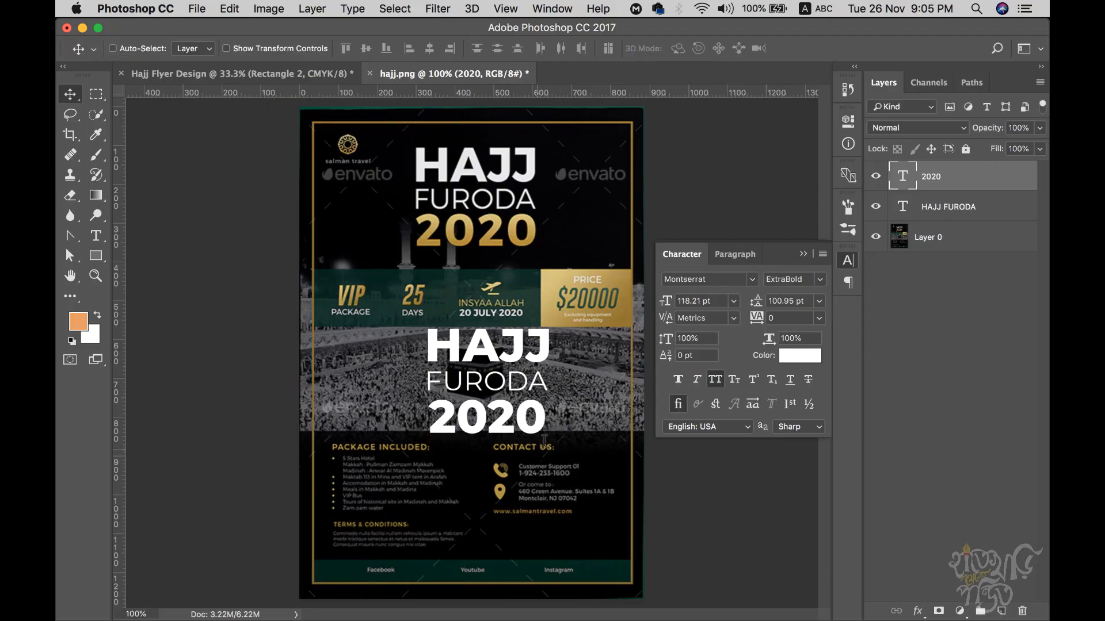
- Add a Gradient Overlay layer effect to the 2020 text
left_click(803, 255)
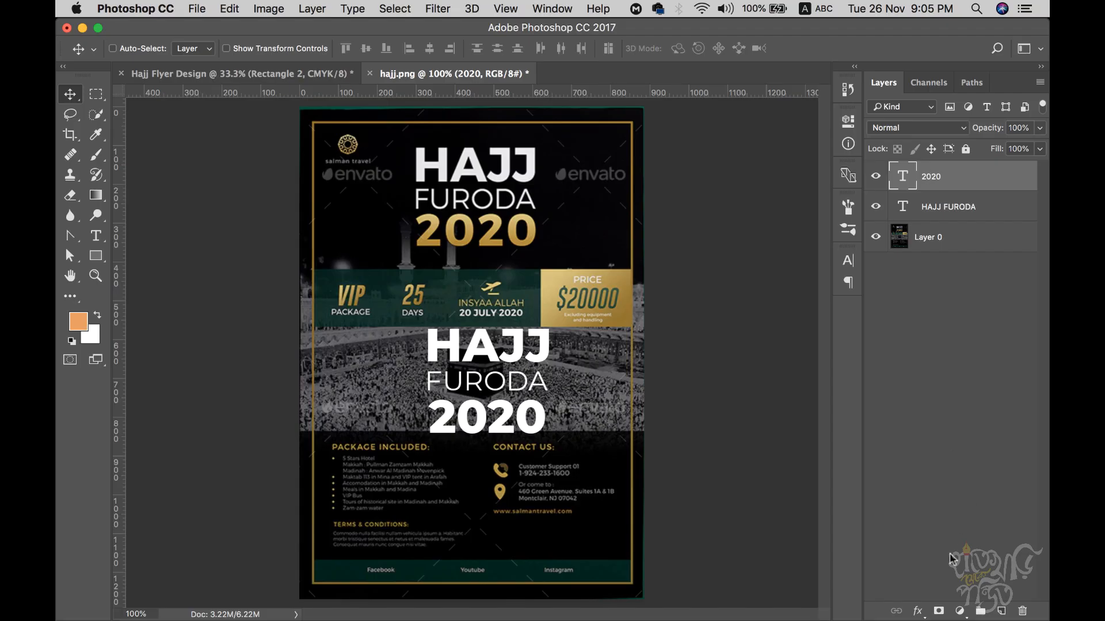
left_click(918, 611)
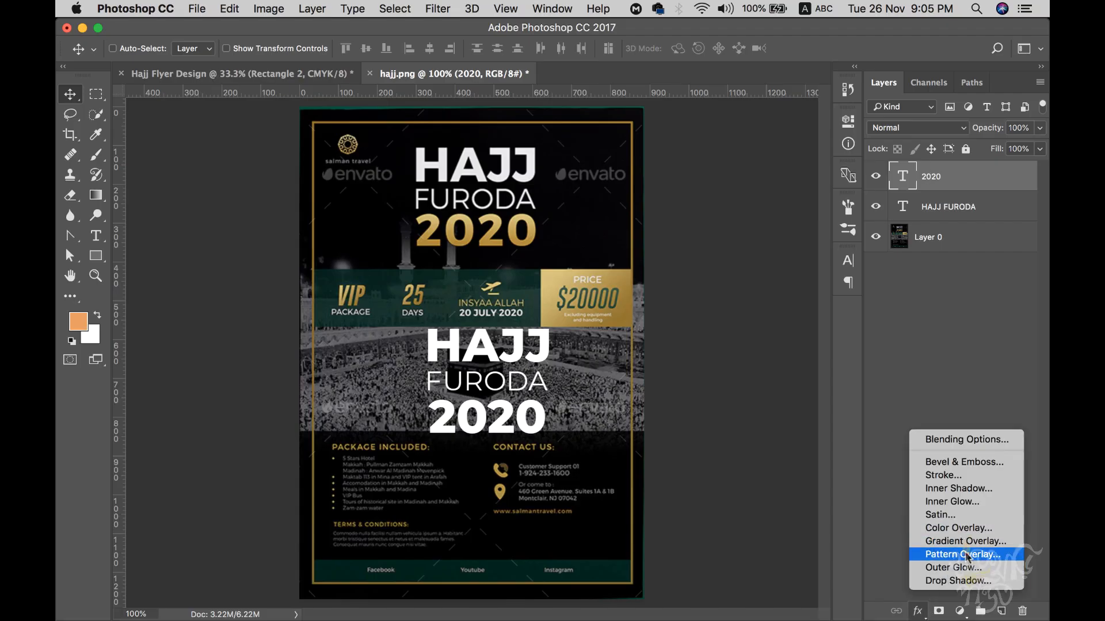
left_click(914, 322)
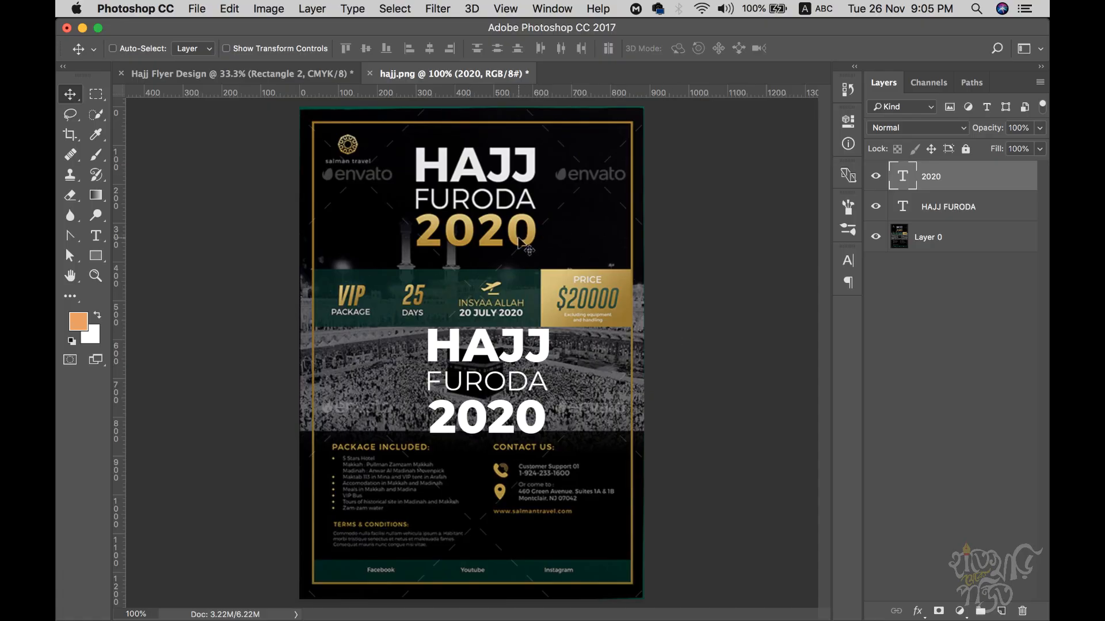
left_click(918, 611)
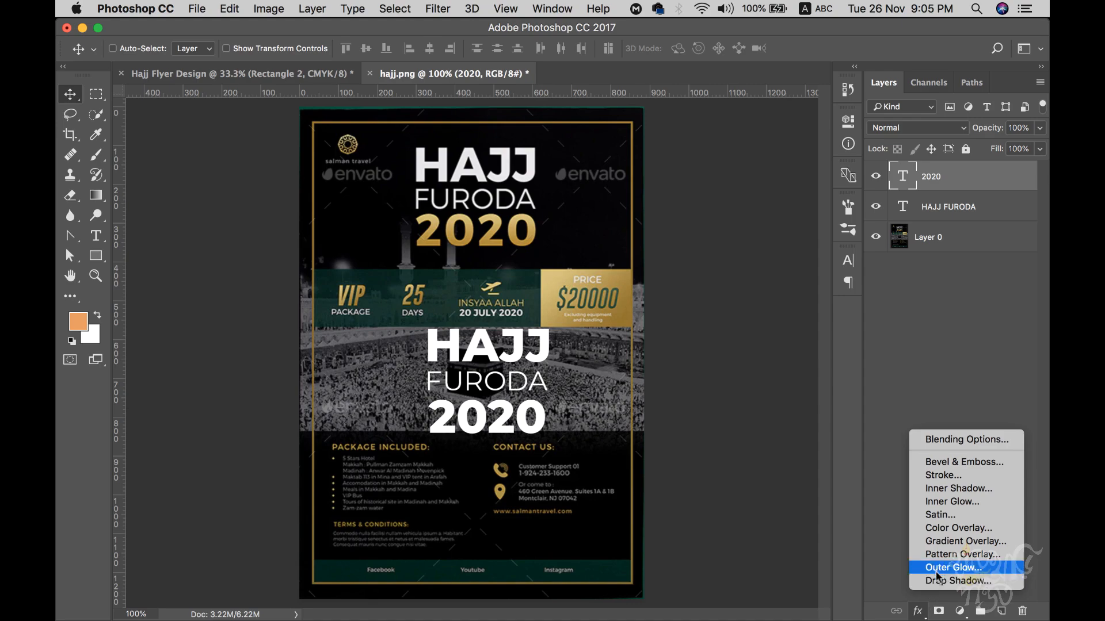
left_click(951, 541)
left_click_drag(563, 118, 1016, 211)
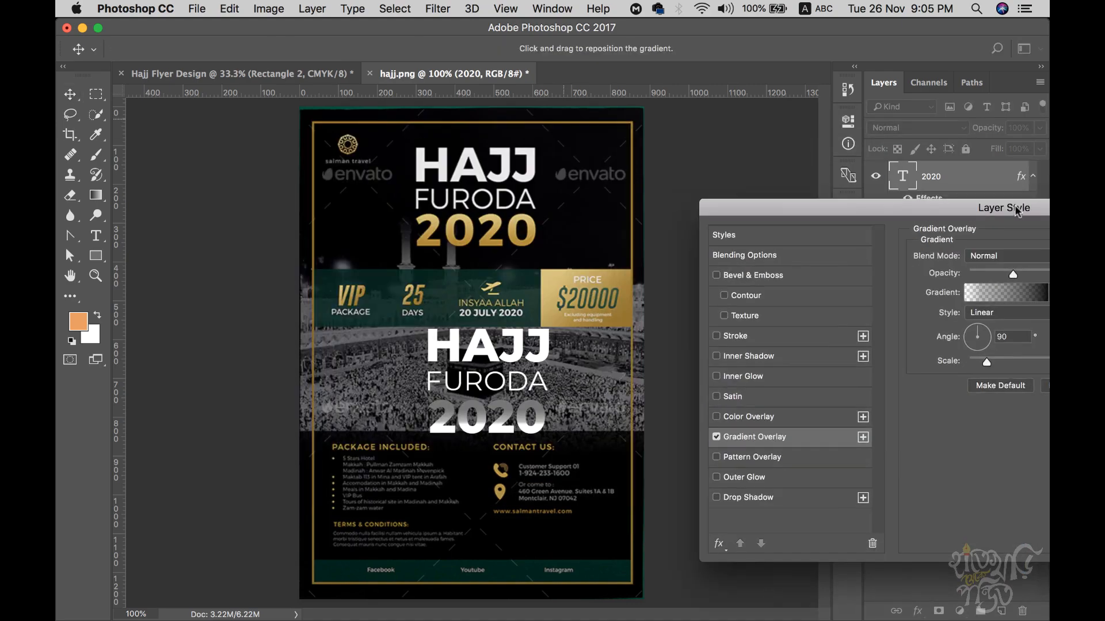
- Make the gradient fully opaque with dark gold and light gold stops sampled from 2020
left_click(1009, 296)
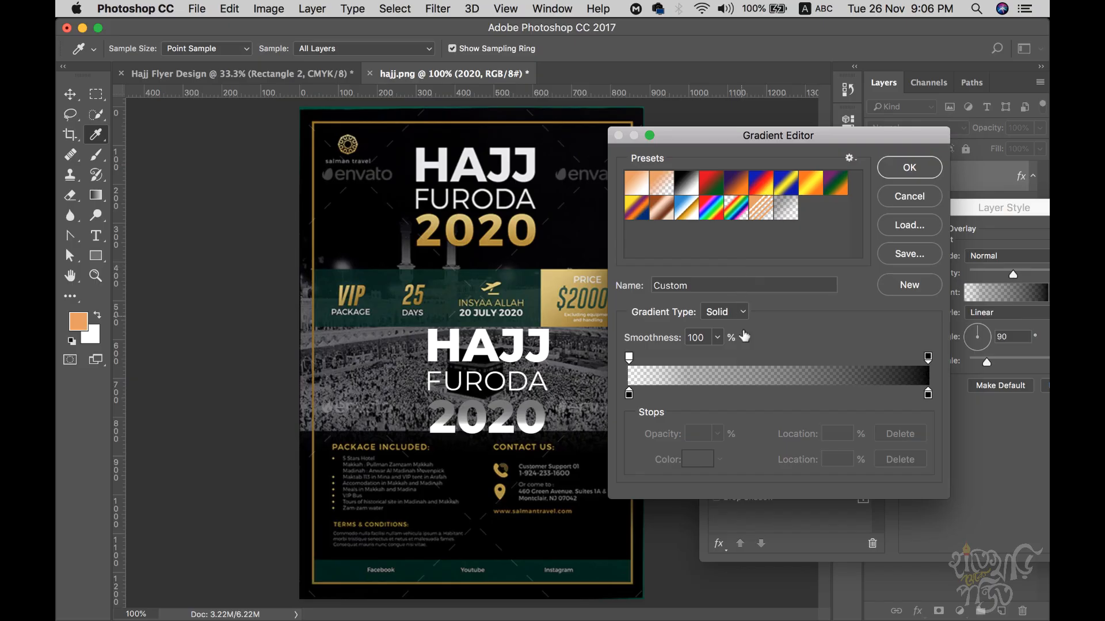
left_click(629, 358)
left_click(717, 435)
left_click_drag(714, 453, 836, 461)
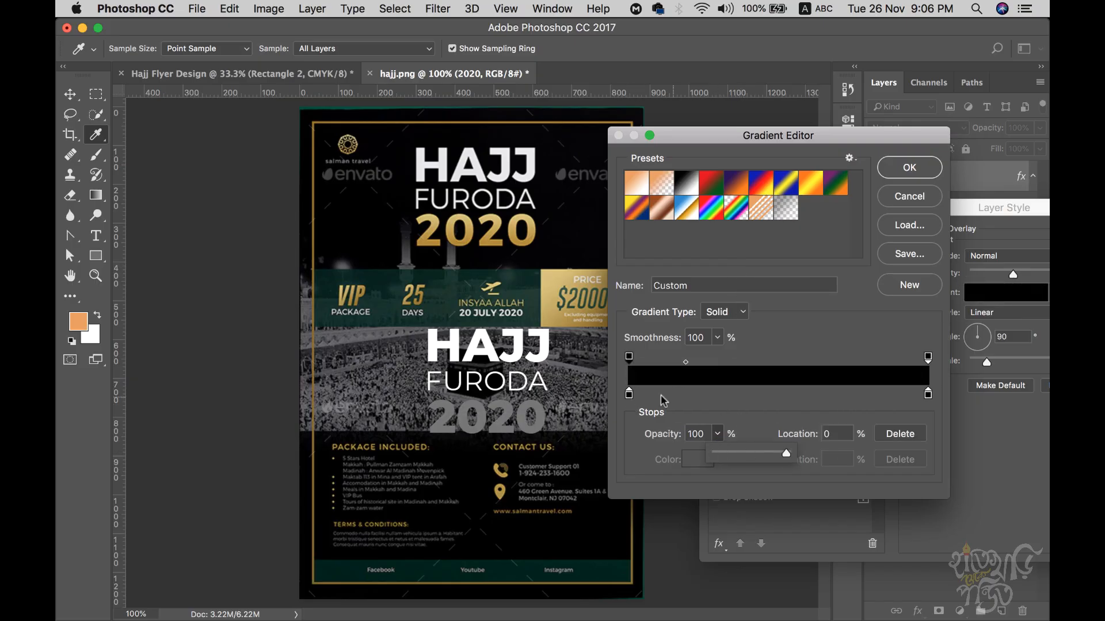
double_click(629, 393)
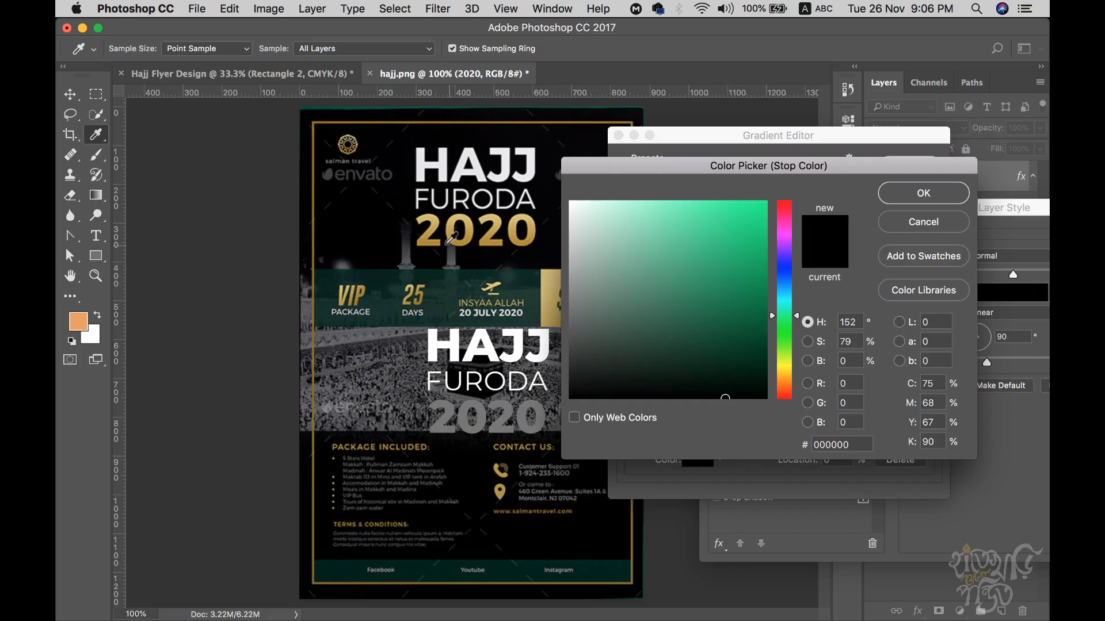
left_click(425, 241)
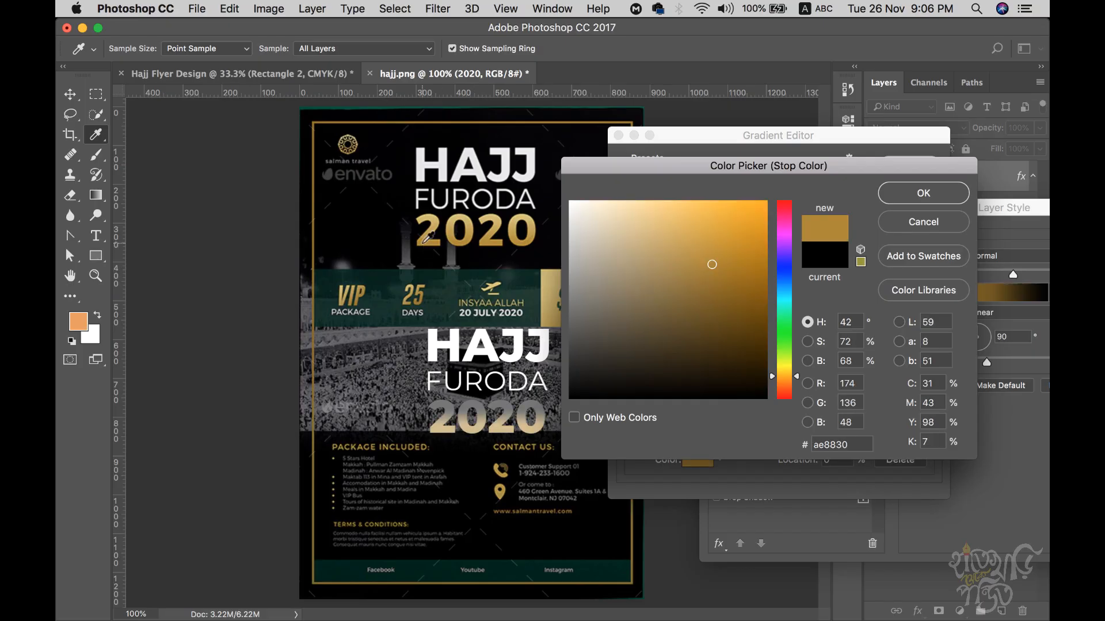
left_click(922, 193)
double_click(928, 394)
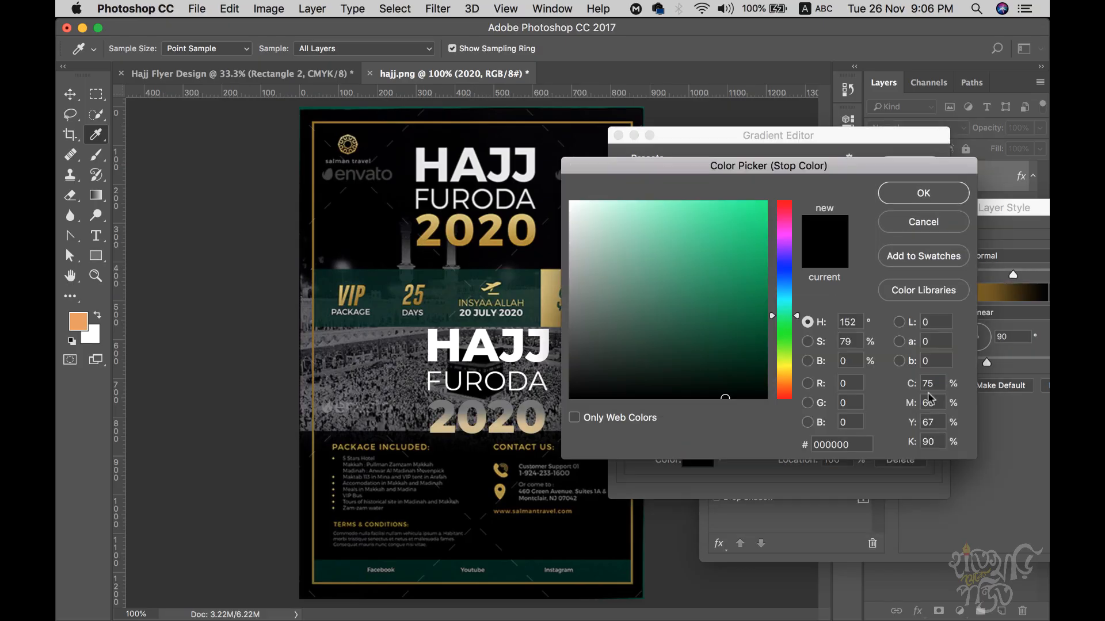
left_click(433, 219)
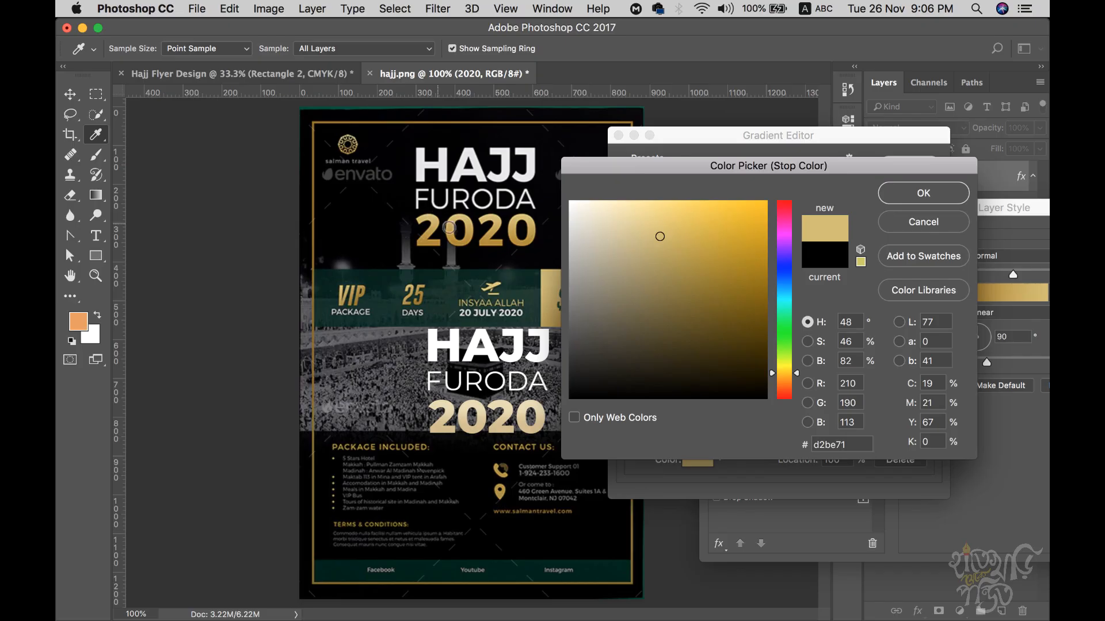
left_click(906, 199)
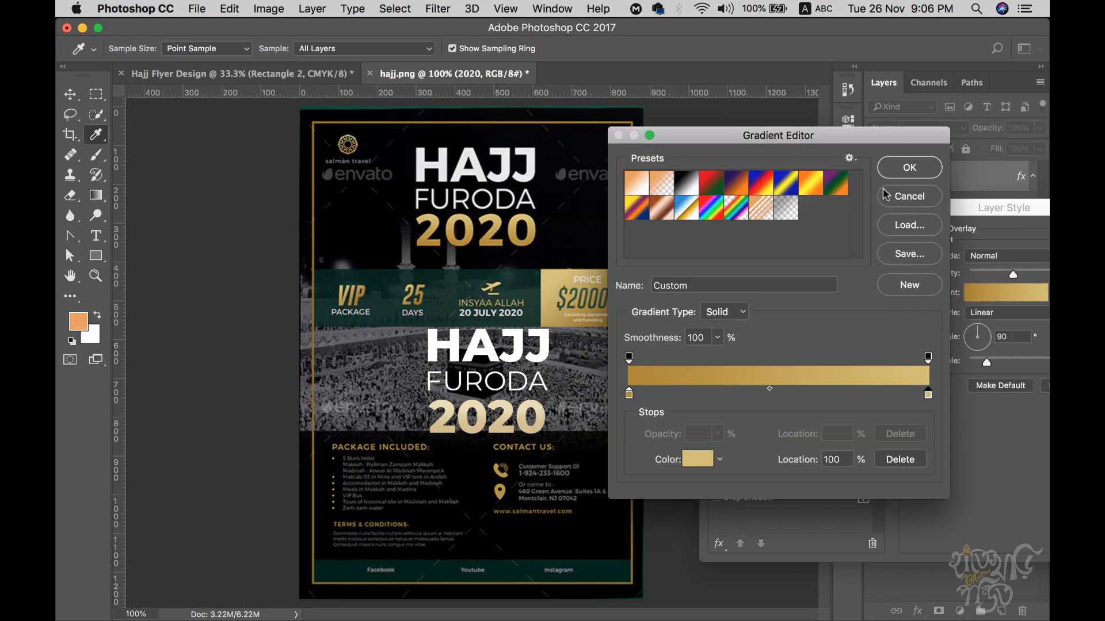
left_click(889, 170)
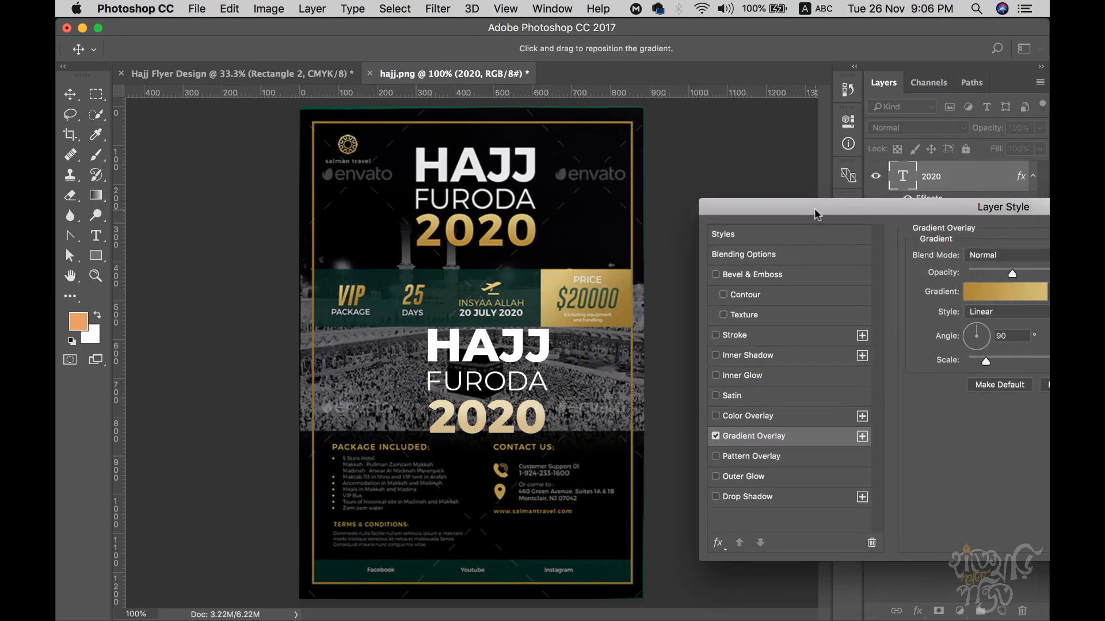
- Set overlay opacity to 100% and refine the stops to d49e21 and e0c779
left_click_drag(816, 211, 679, 136)
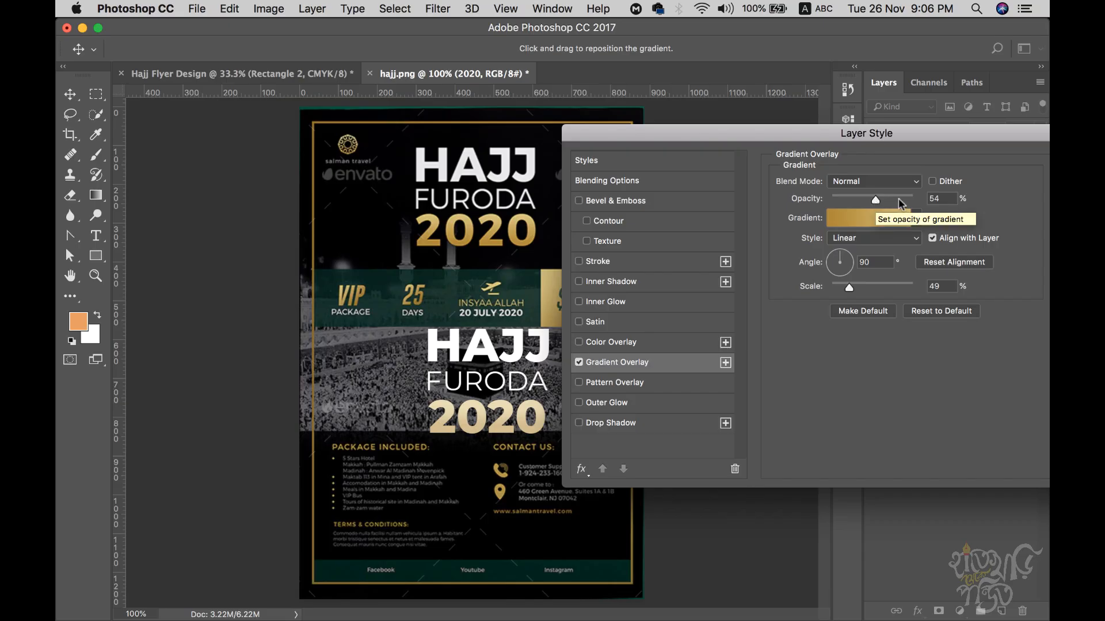
left_click_drag(876, 200, 929, 202)
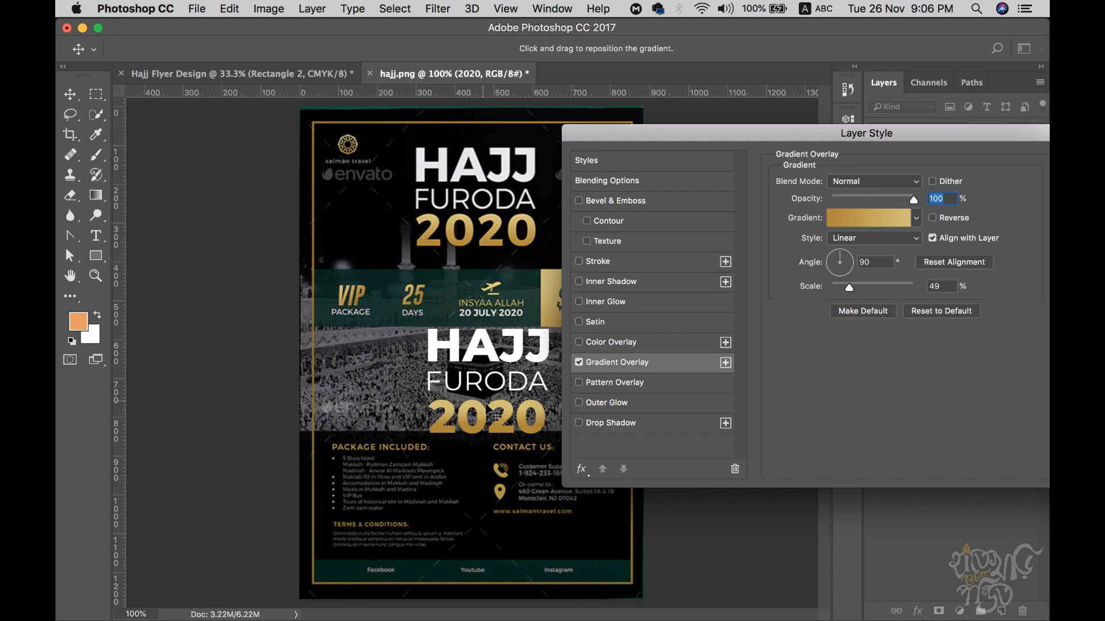
left_click_drag(914, 201, 947, 198)
left_click(878, 219)
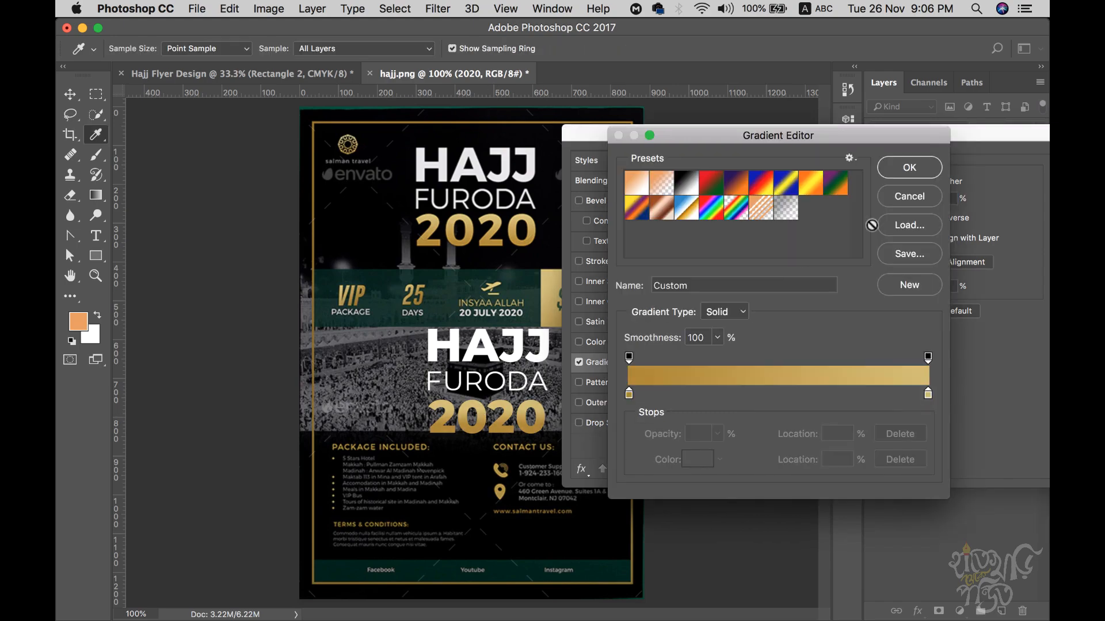
double_click(928, 395)
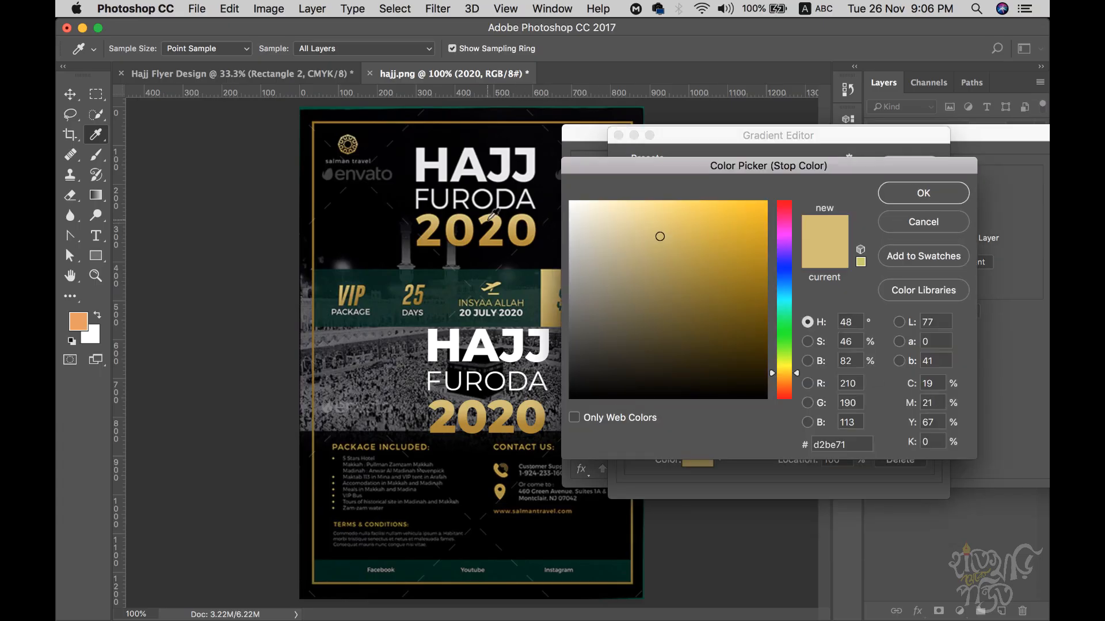
left_click(495, 217)
left_click_drag(662, 233, 660, 225)
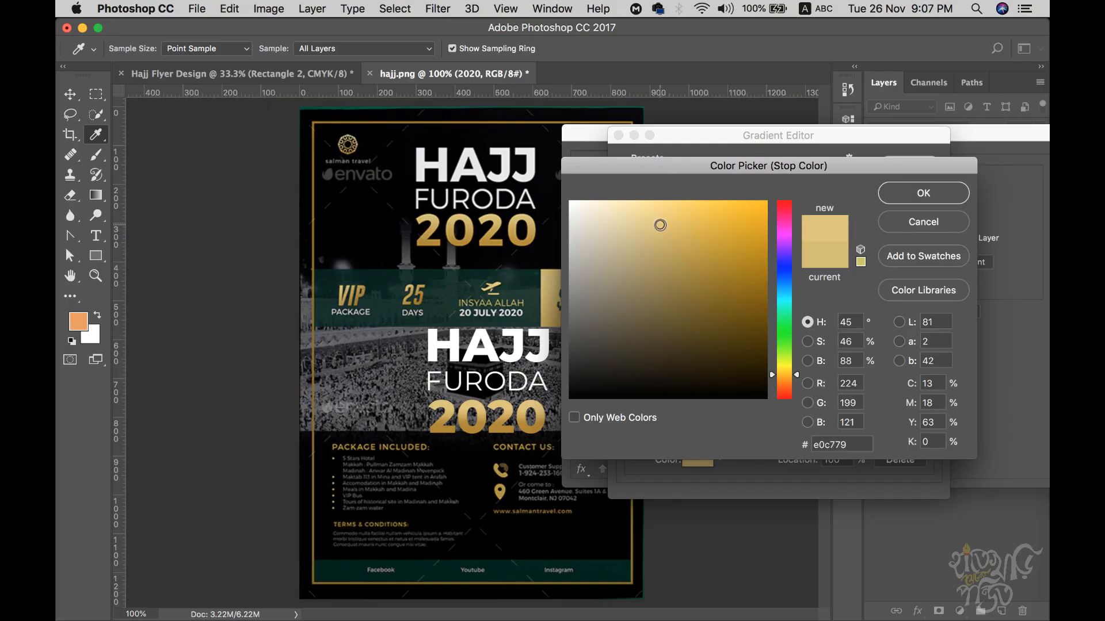
left_click(893, 205)
double_click(628, 394)
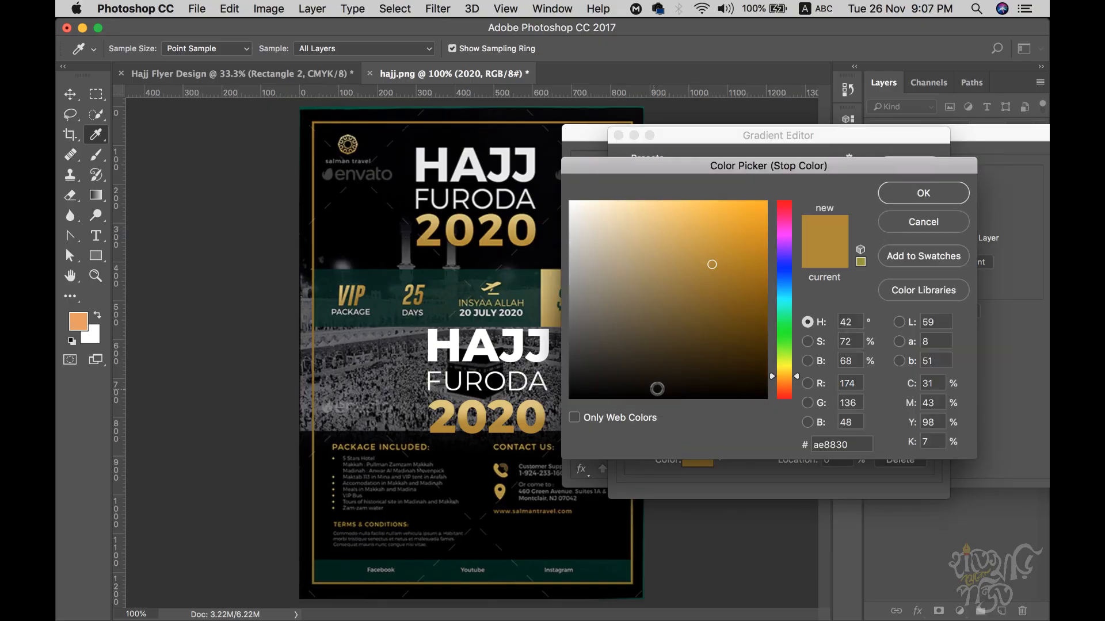
left_click(714, 232)
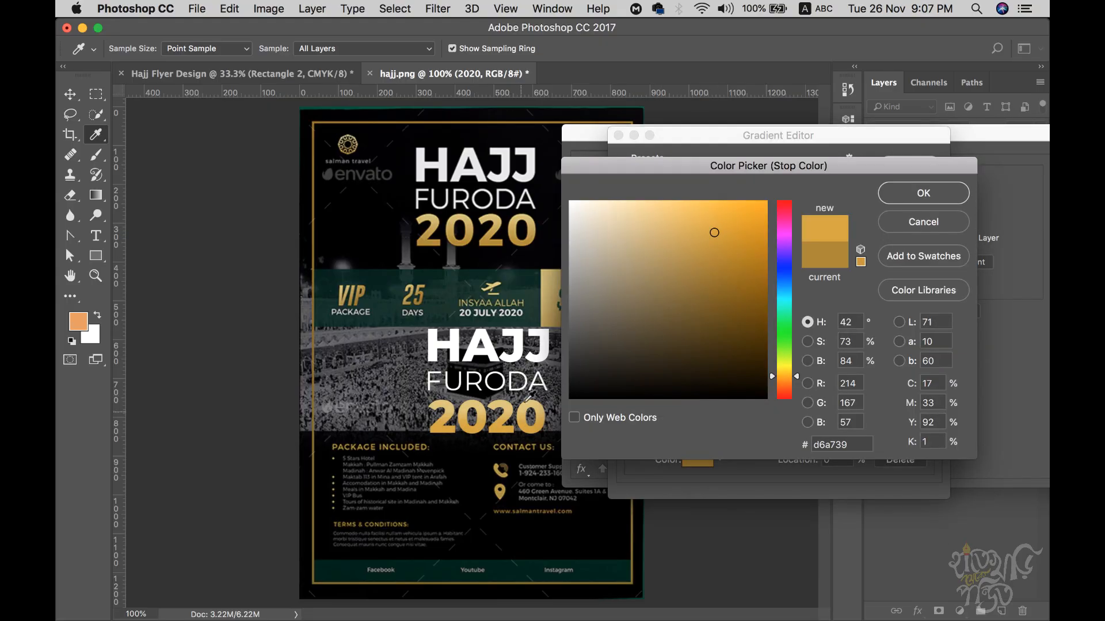
left_click(735, 235)
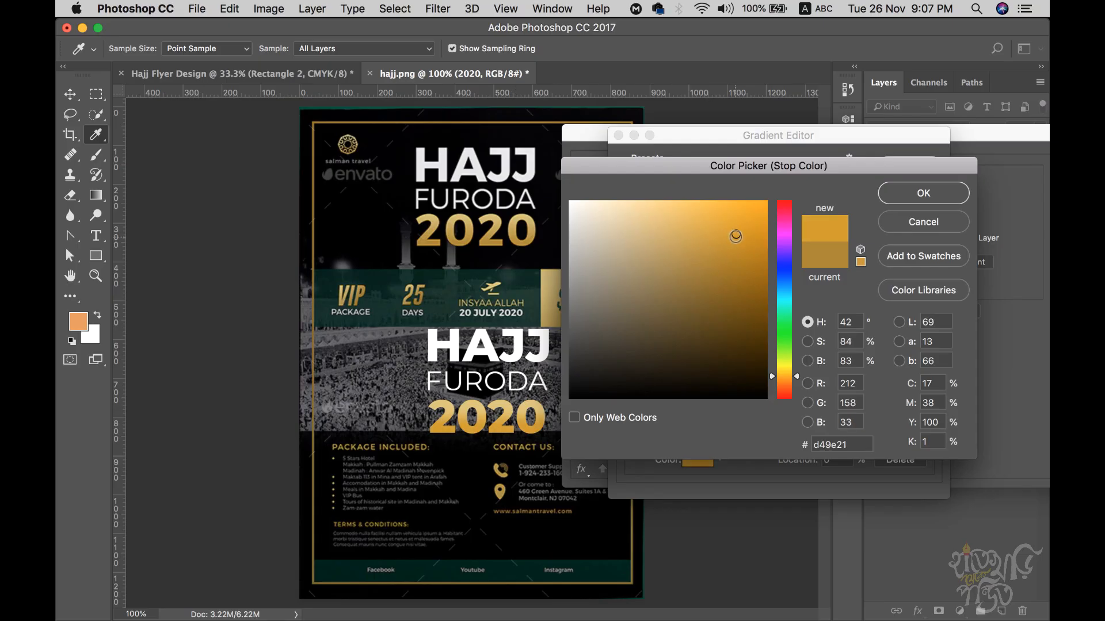
left_click(916, 205)
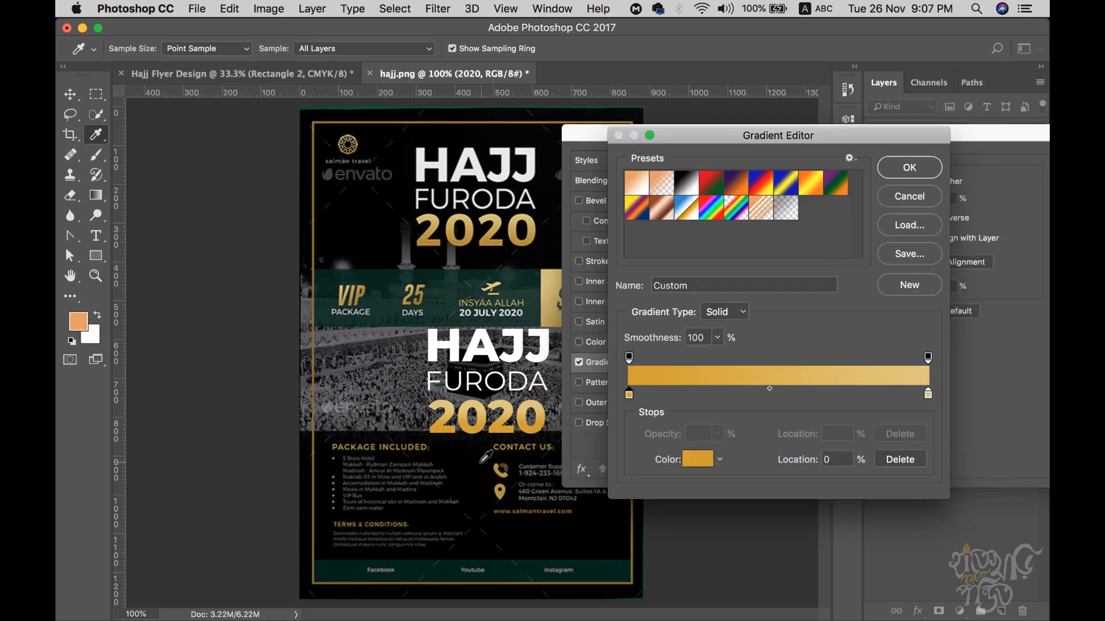
left_click(908, 168)
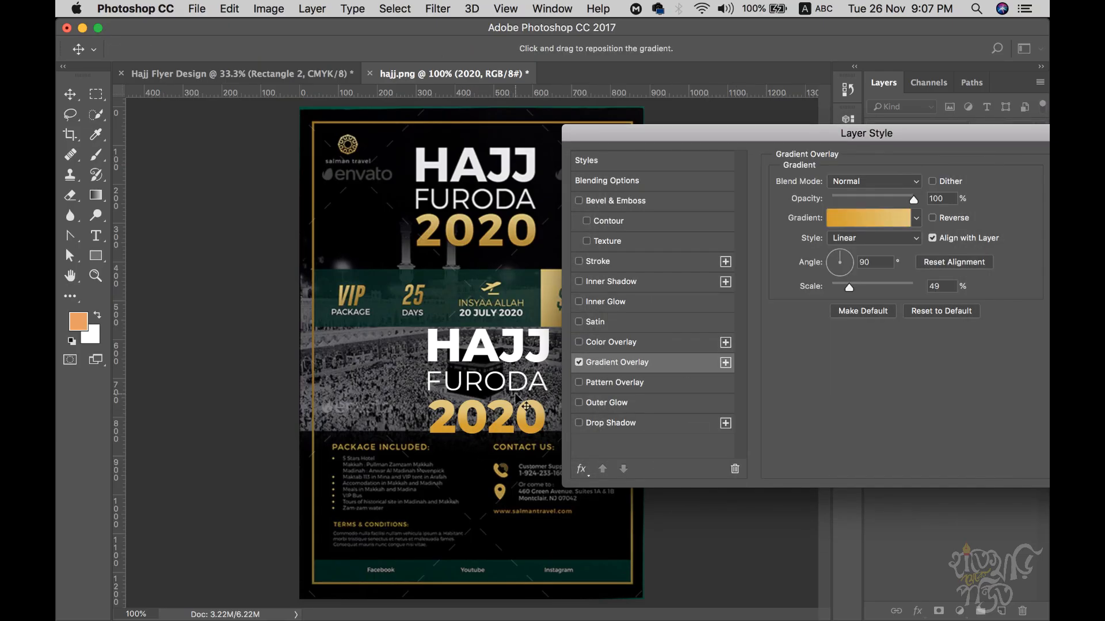
- Apply the gradient overlay and select both the 2020 and HAJJ FURODA layers
left_click_drag(890, 134, 668, 129)
left_click(940, 165)
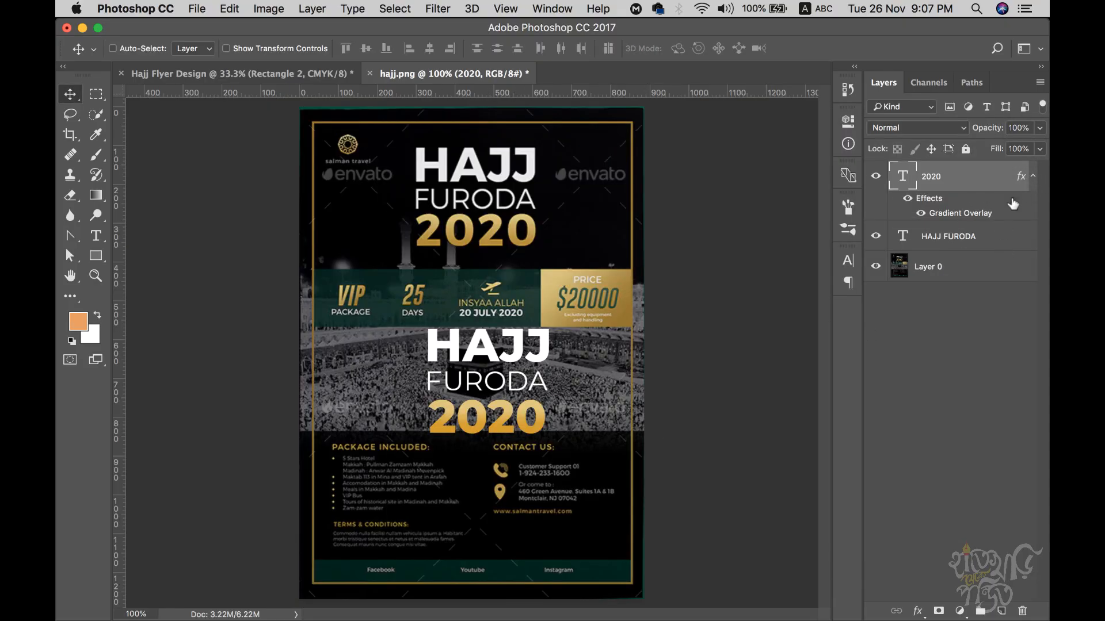
left_click(1037, 176)
left_click(950, 207, "shift")
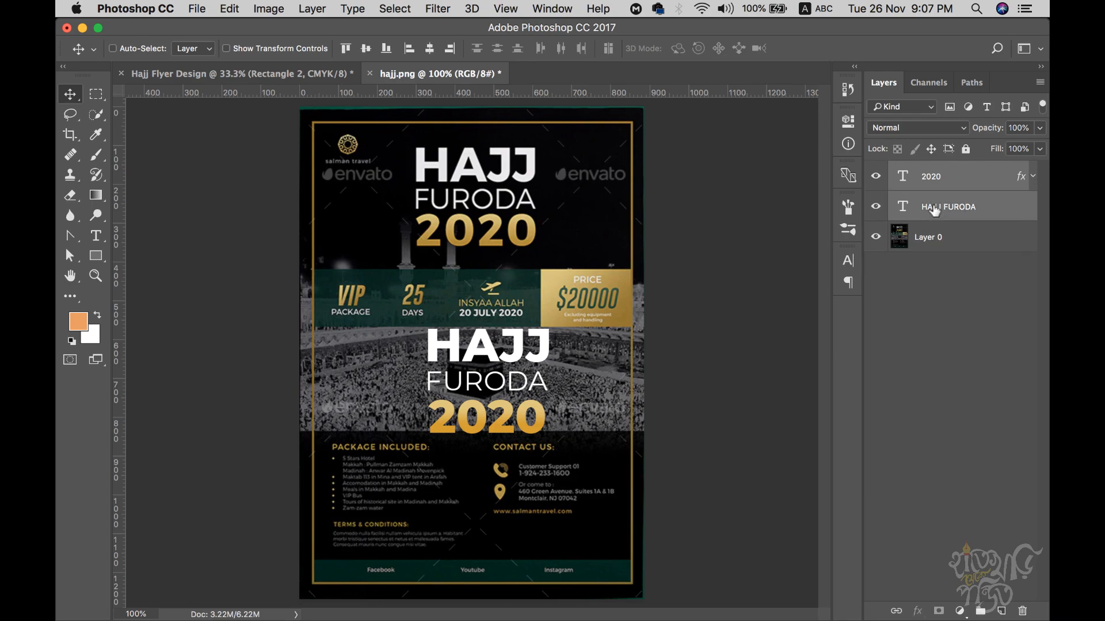
- Move the heading into Hajj Flyer Design, scale it up about 260%, and delete it from hajj.png
left_click_drag(502, 352, 491, 230)
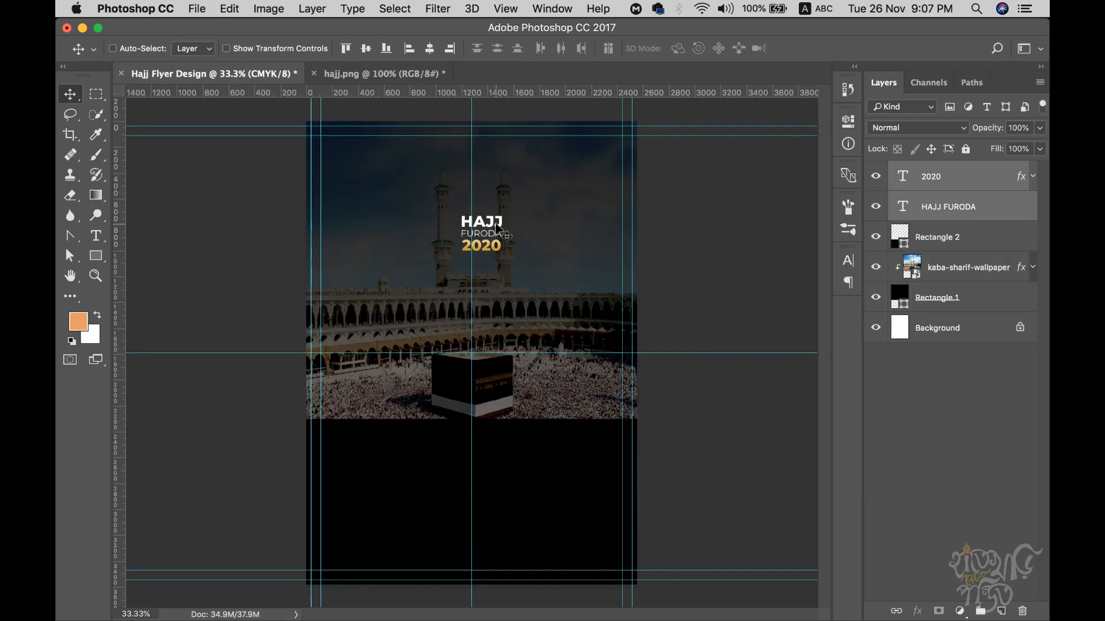
key("super+t")
mouse_move(509, 212)
left_mouse_down()
mouse_move(544, 191)
mouse_move(498, 206)
left_mouse_up()
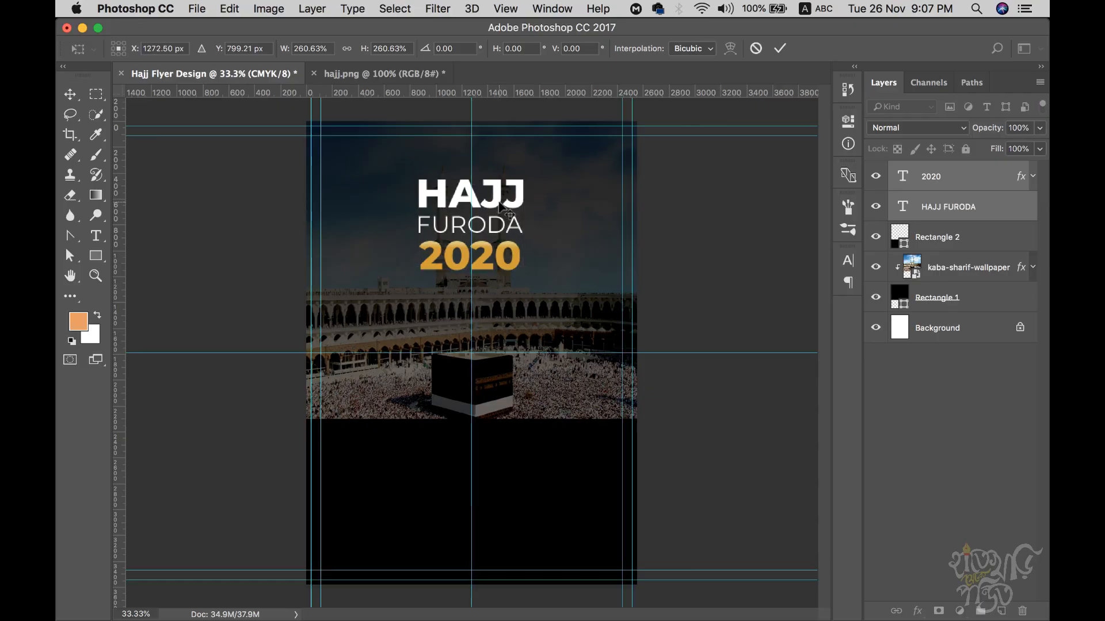
key("Return")
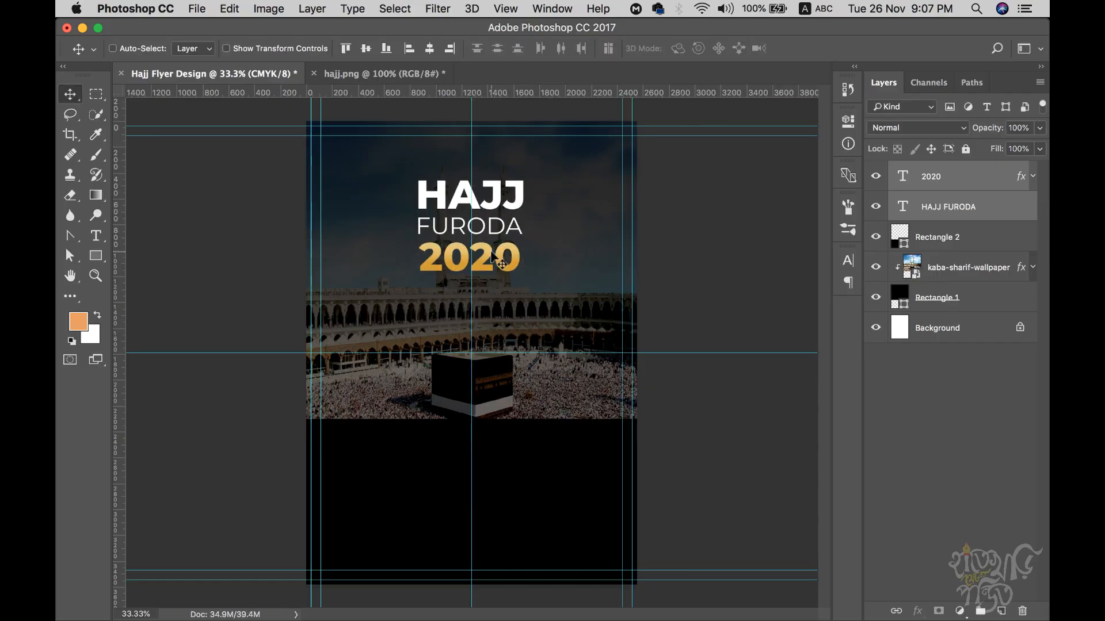
key("super+t")
left_click_drag(524, 179, 536, 174)
key("Return")
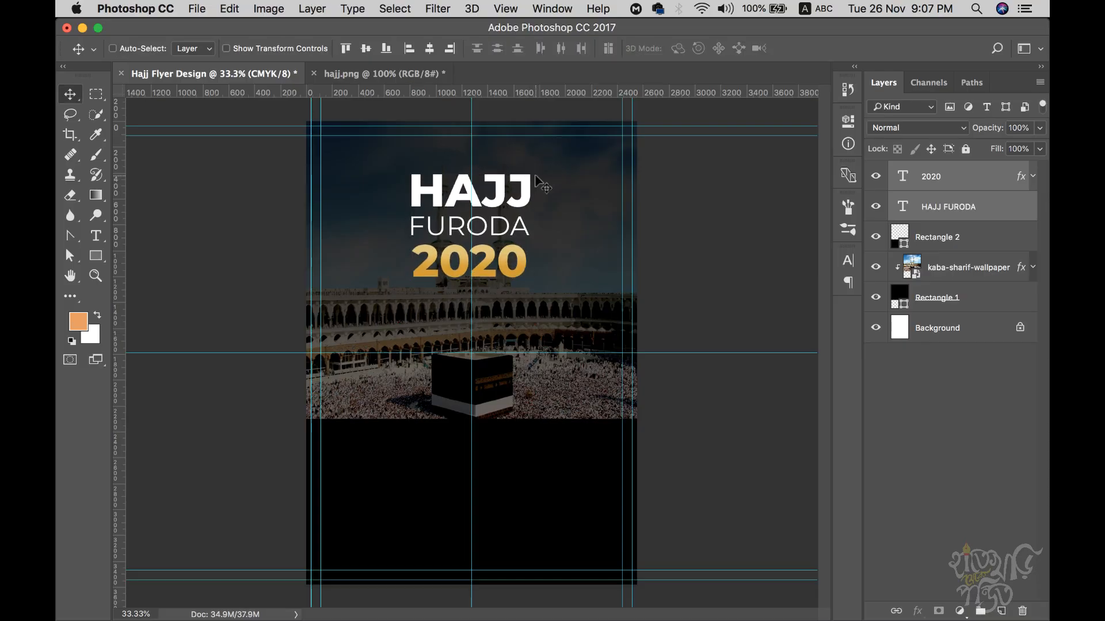
left_click(417, 76)
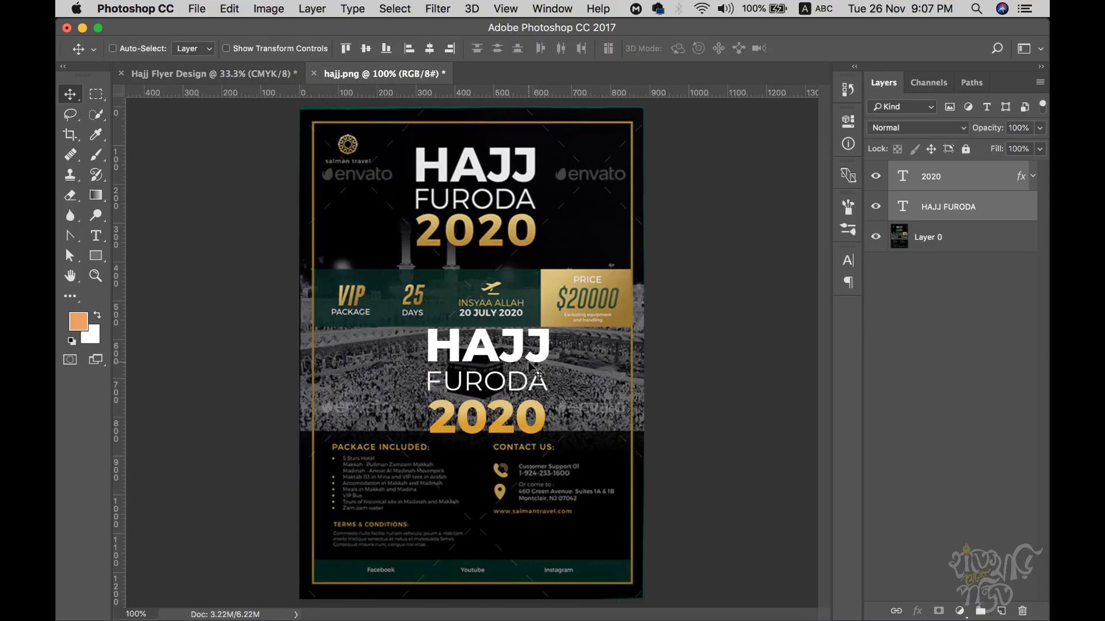
key("BackSpace")
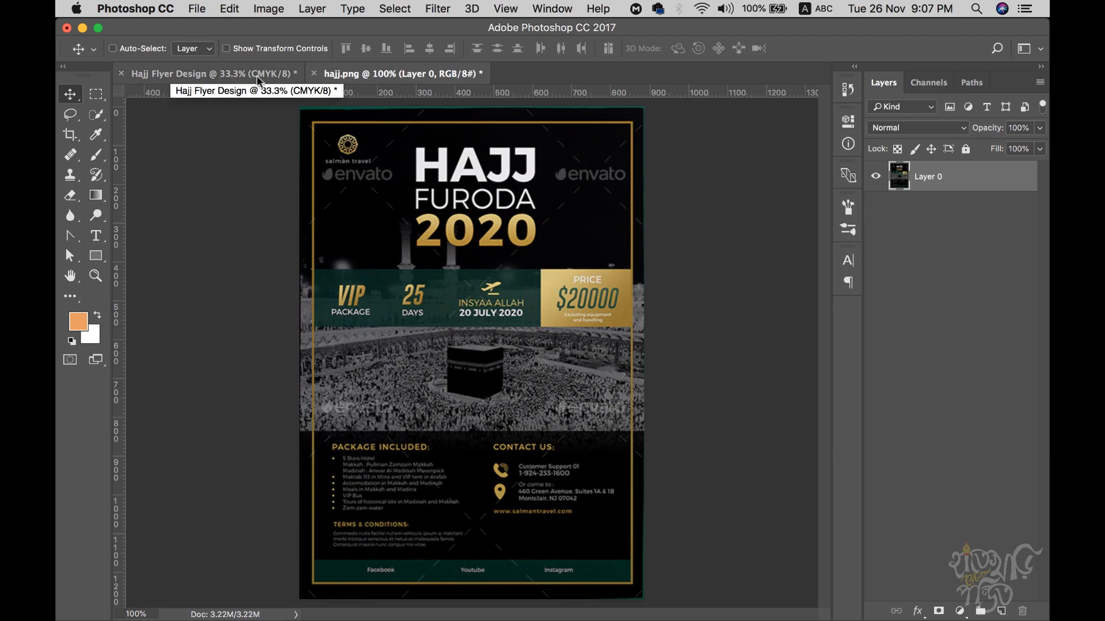
- Draw a rectangle over the flyer in Hajj Flyer Design with no fill and an orange stroke
left_click(205, 78)
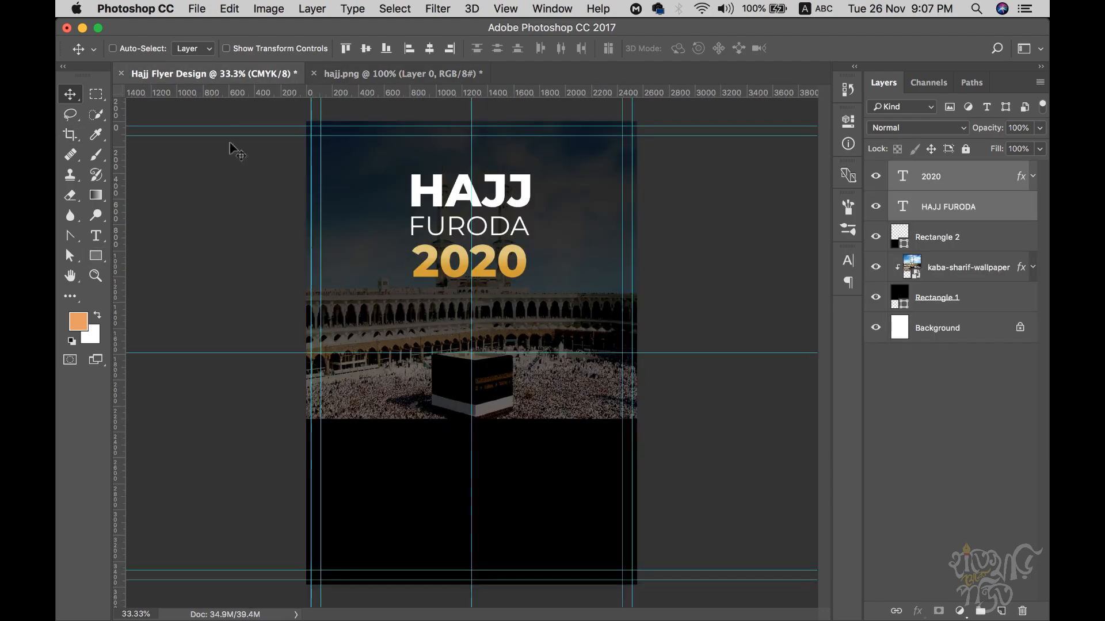
left_click(96, 256)
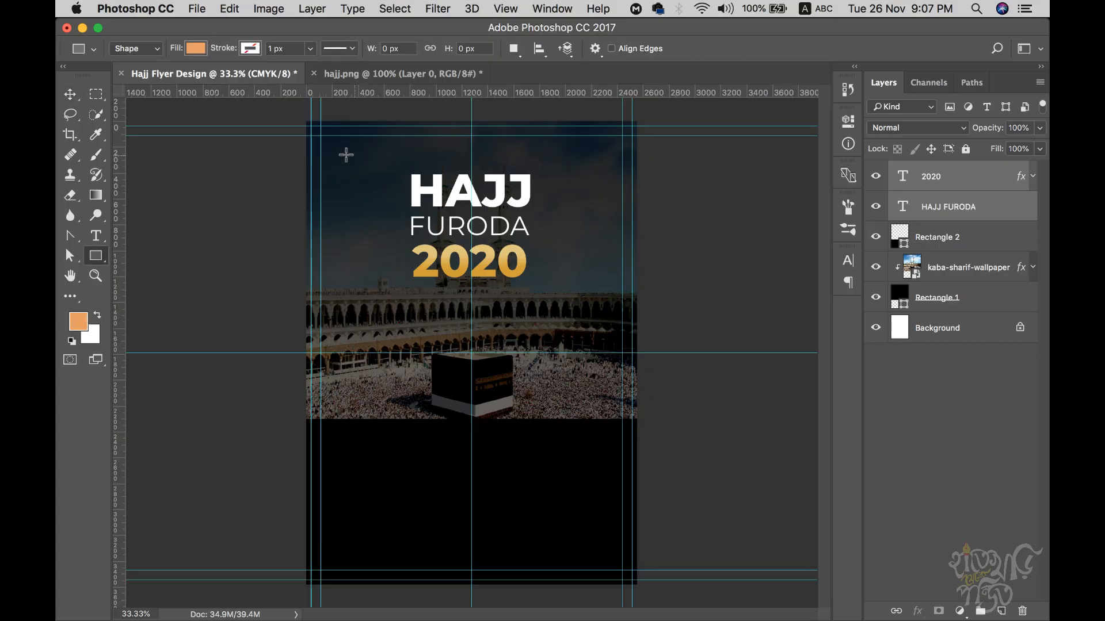
left_click_drag(328, 141, 615, 570)
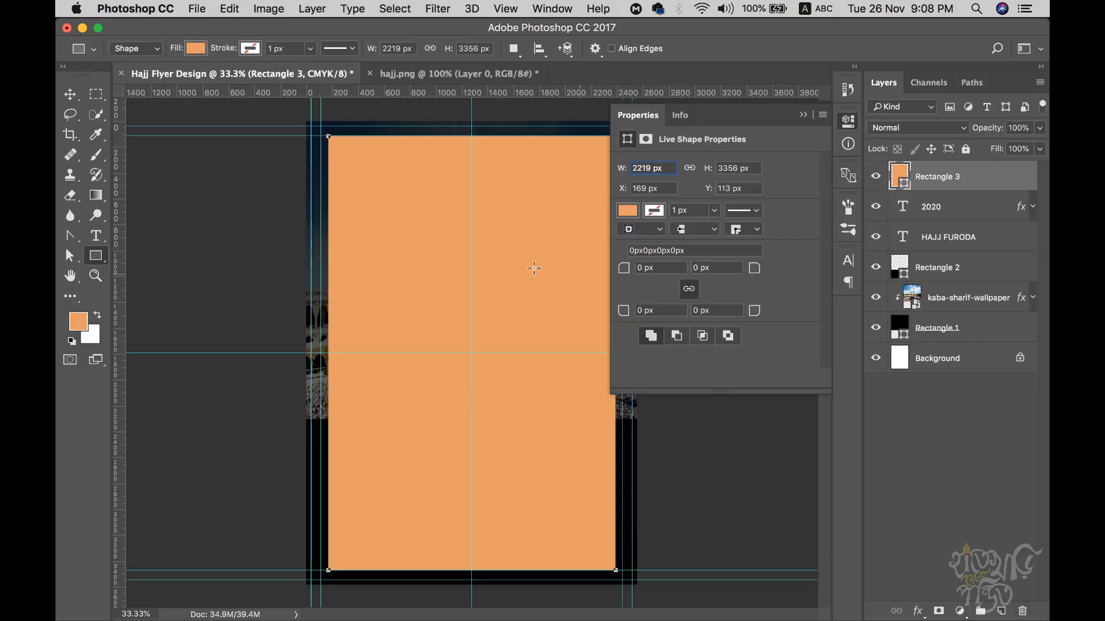
left_click(196, 49)
left_click(130, 79)
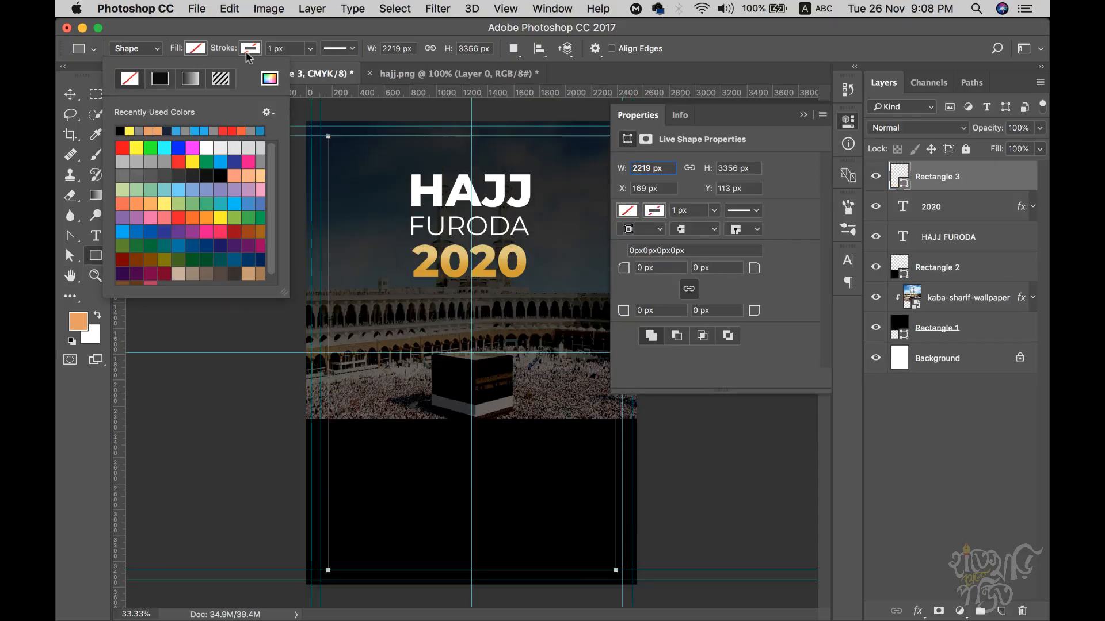
left_click(250, 48)
left_click(211, 130)
key("Return")
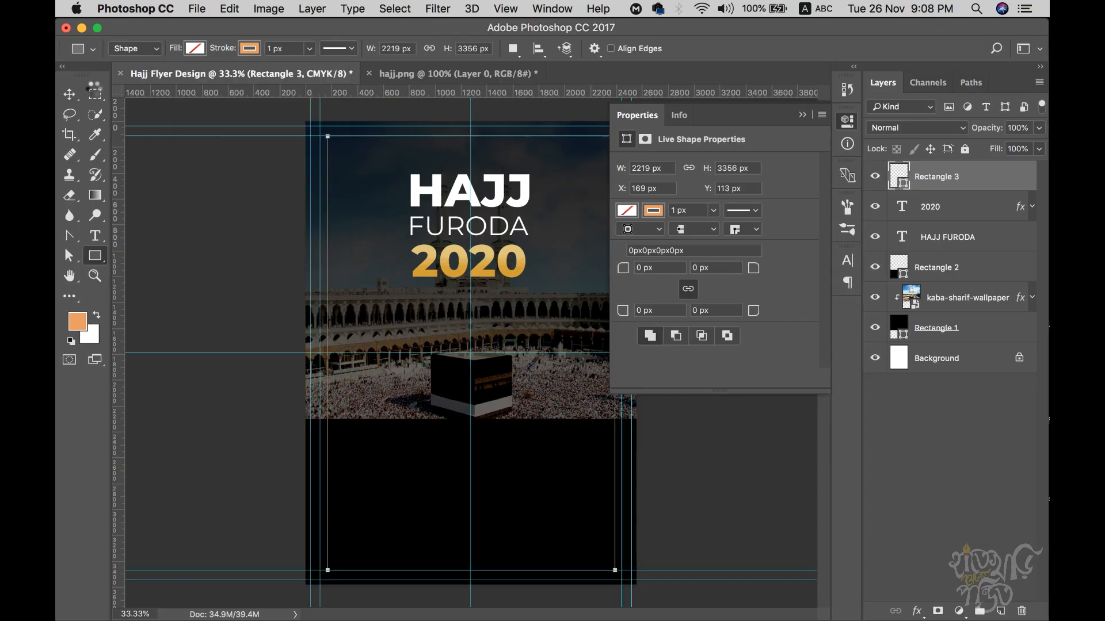
- Set the rectangle's orange stroke width to 15 px
left_click(70, 96)
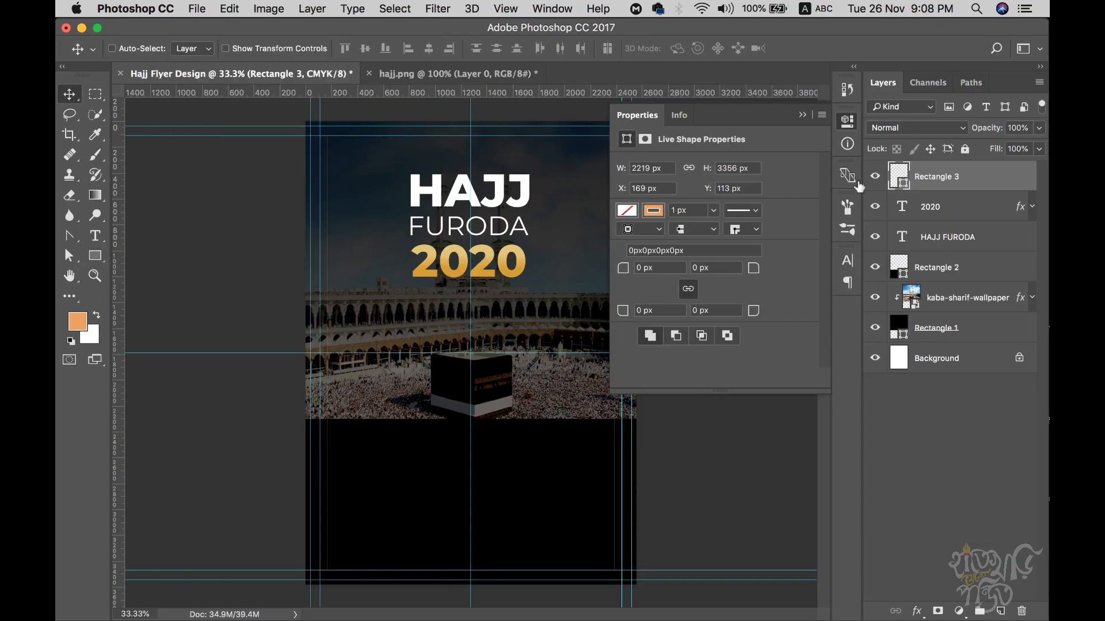
left_click(802, 114)
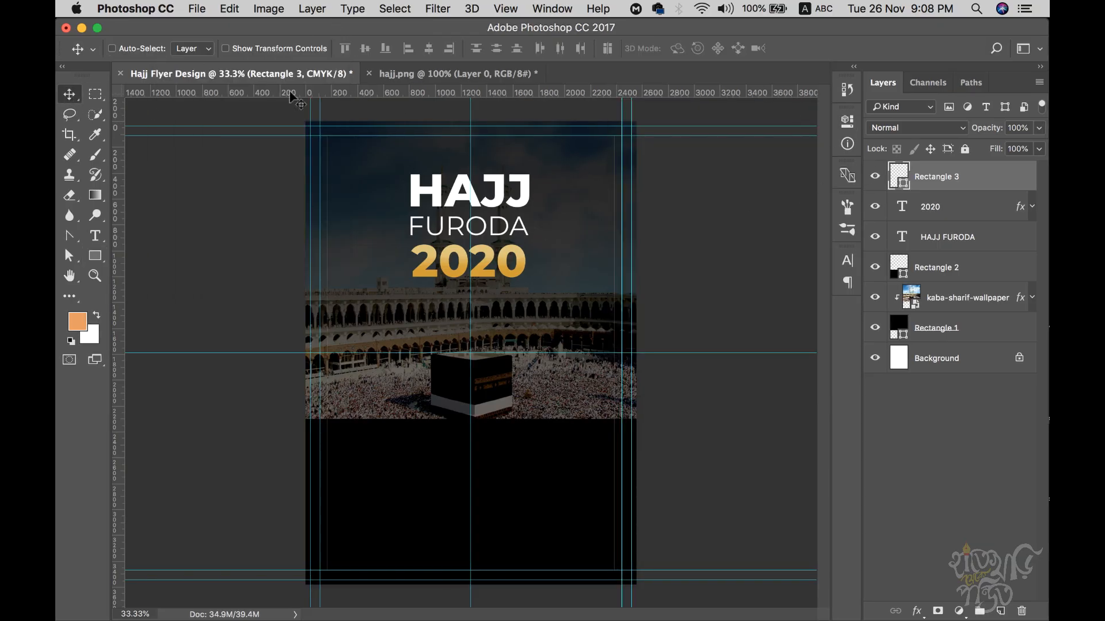
left_click(95, 255)
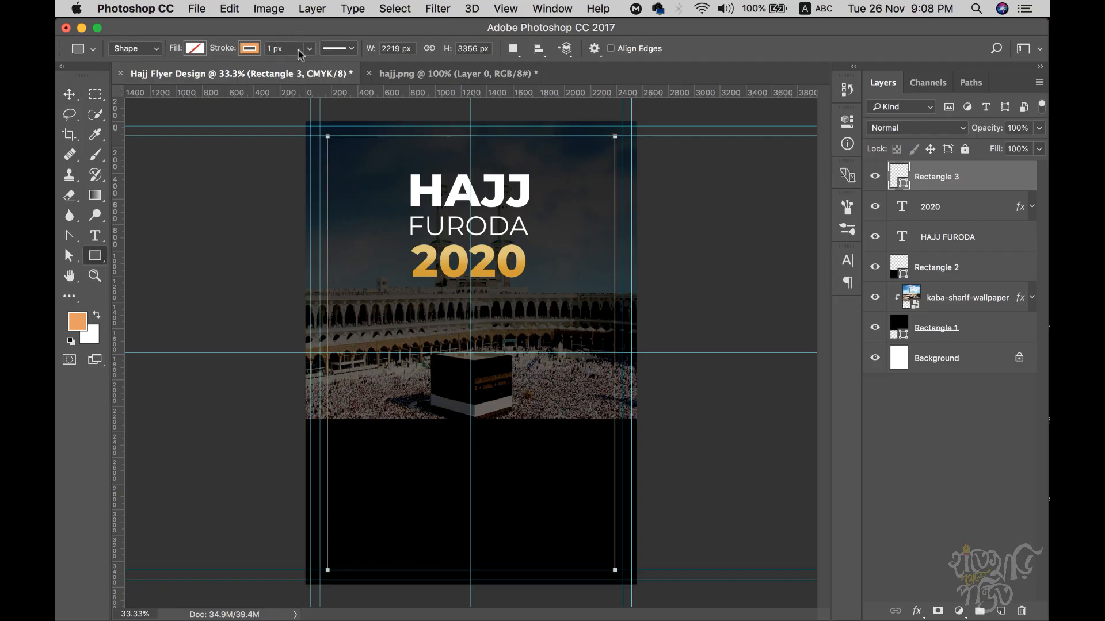
left_click(309, 48)
mouse_move(306, 67)
left_mouse_down()
mouse_move(322, 67)
mouse_move(312, 66)
left_mouse_up()
left_click(293, 48)
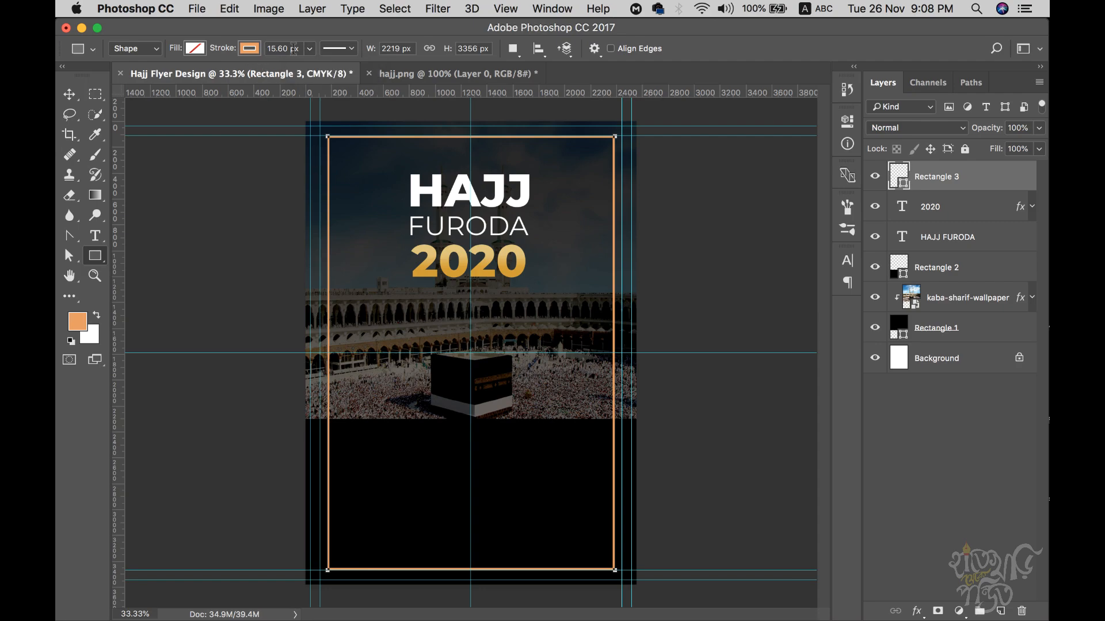
type("1")
left_click(953, 362)
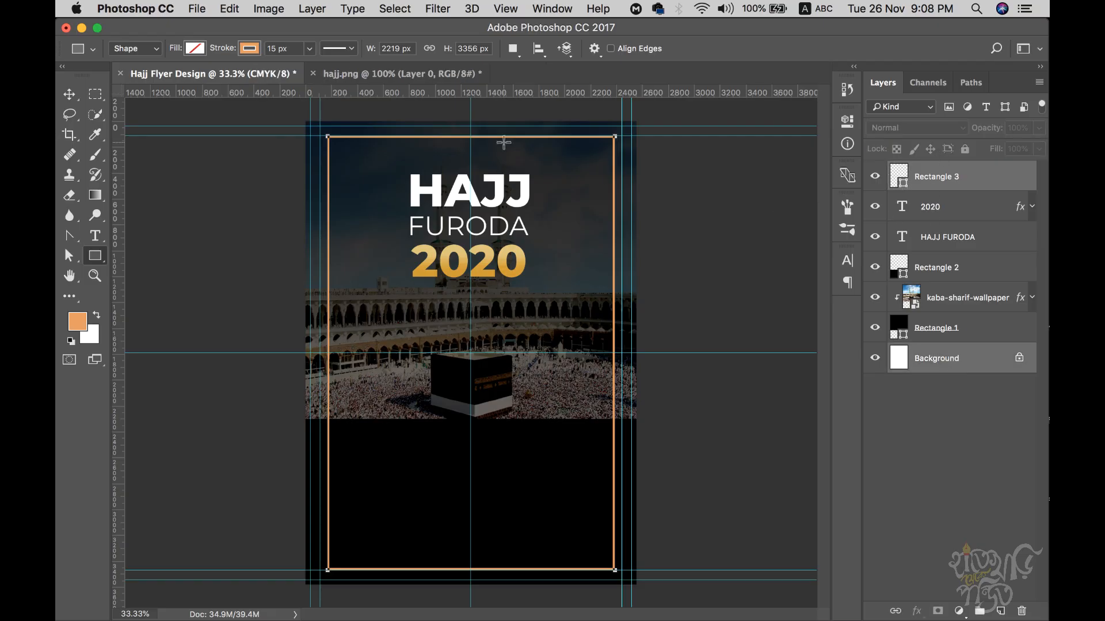
- Shrink the Rectangle 3 frame's height slightly, then return to the hajj.png reference
left_click(69, 94)
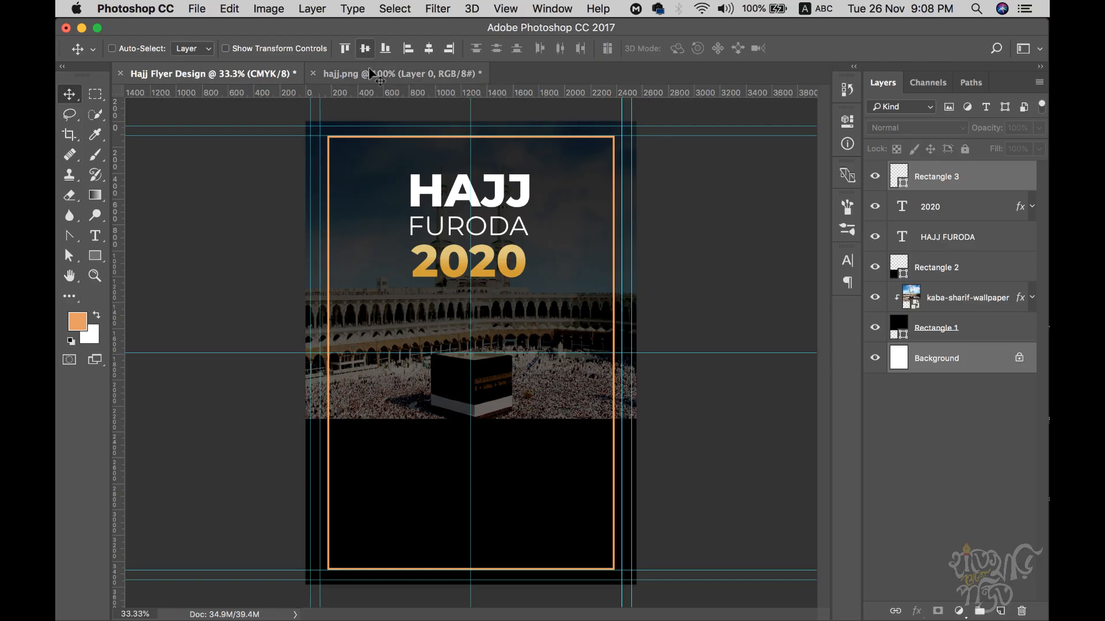
left_click(924, 183)
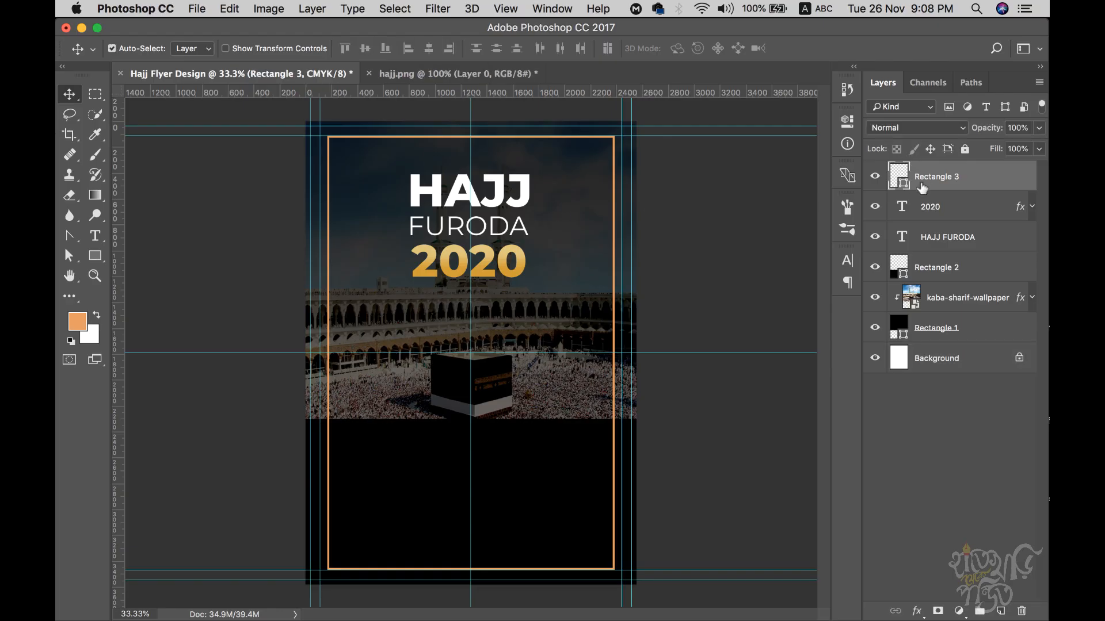
key("super+t")
left_click_drag(470, 137, 472, 144)
key("Return")
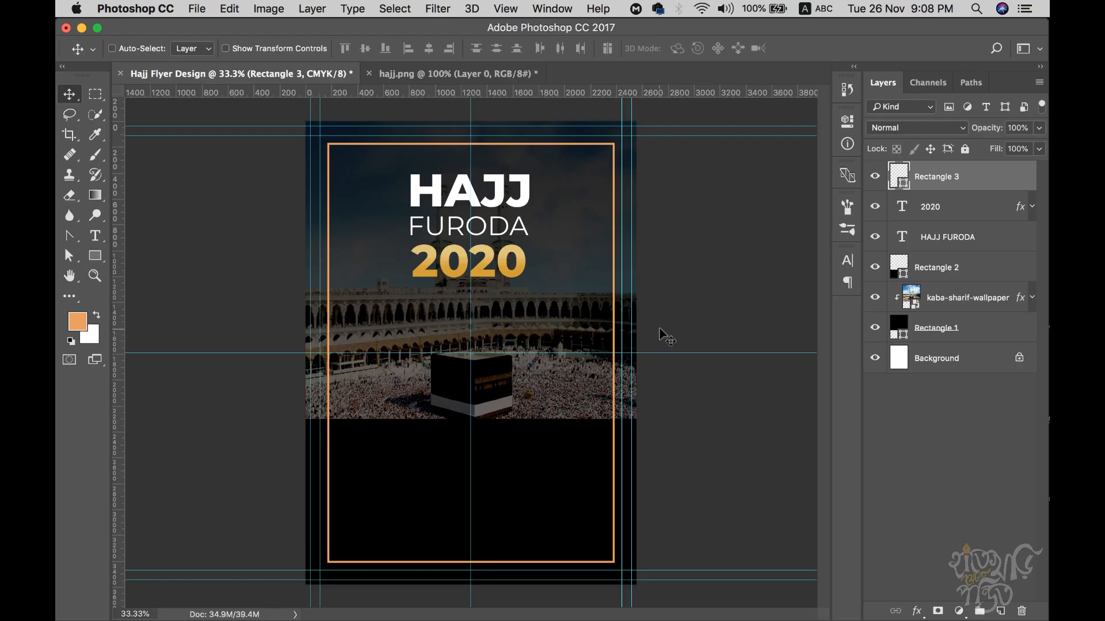
left_click(394, 73)
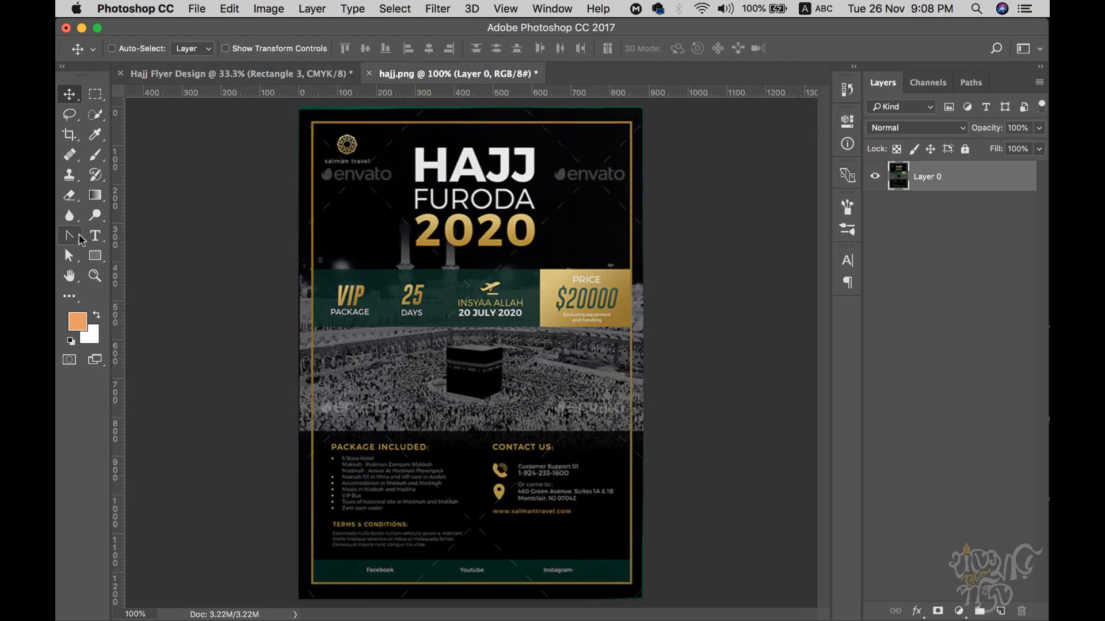
- Draw a rectangle below the info bar and fill it with the band's dark green #143227
left_click(95, 256)
left_click_drag(311, 351, 631, 428)
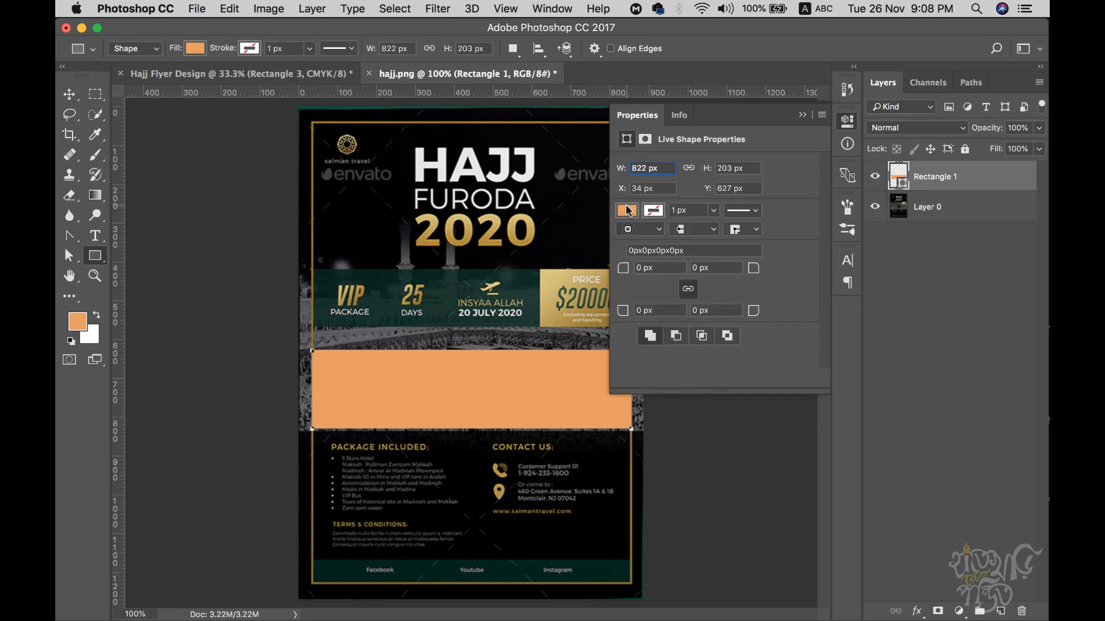
left_click(629, 211)
left_click(776, 244)
left_click(443, 283)
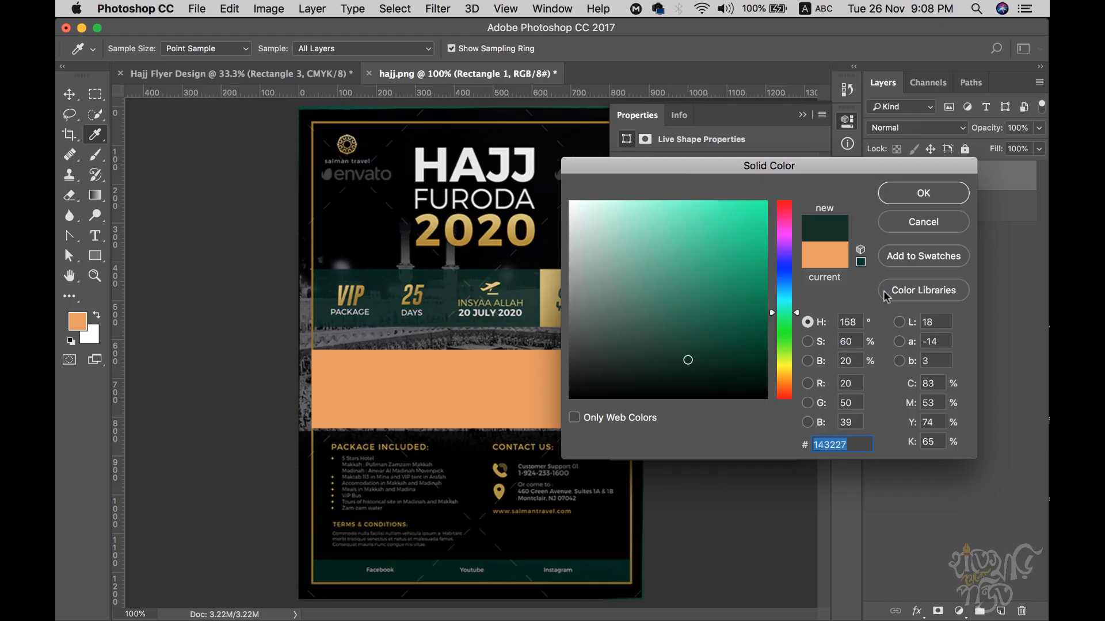
left_click(935, 194)
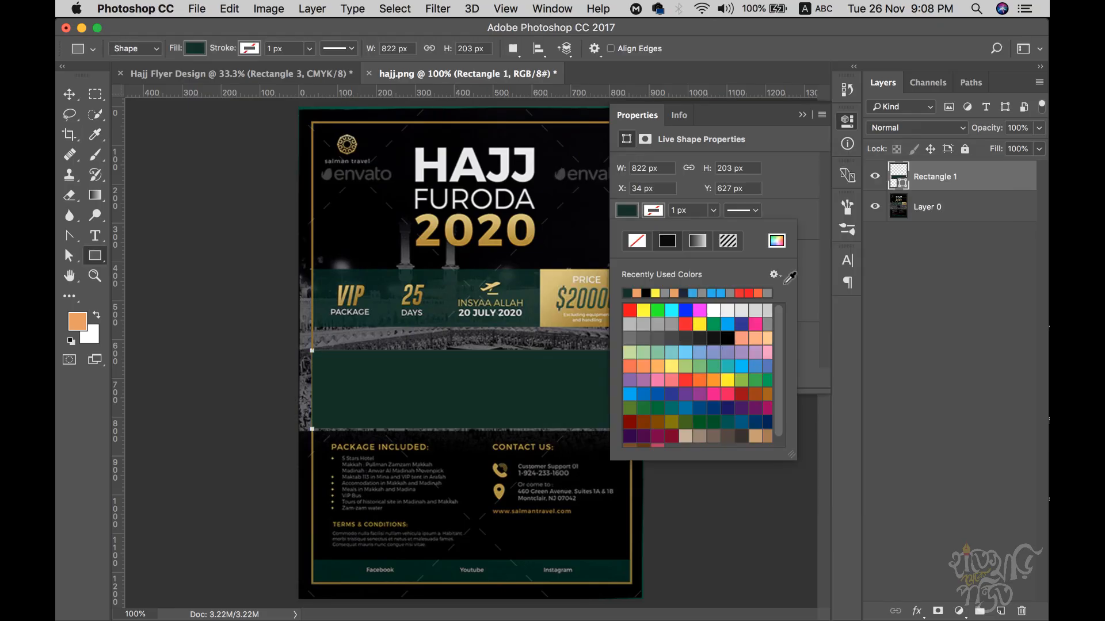
left_click(69, 96)
- Shorten the green rectangle to about 174 px (85.71% height) with Free Transform
left_click(496, 309, "super")
left_click_drag(487, 471, 527, 431)
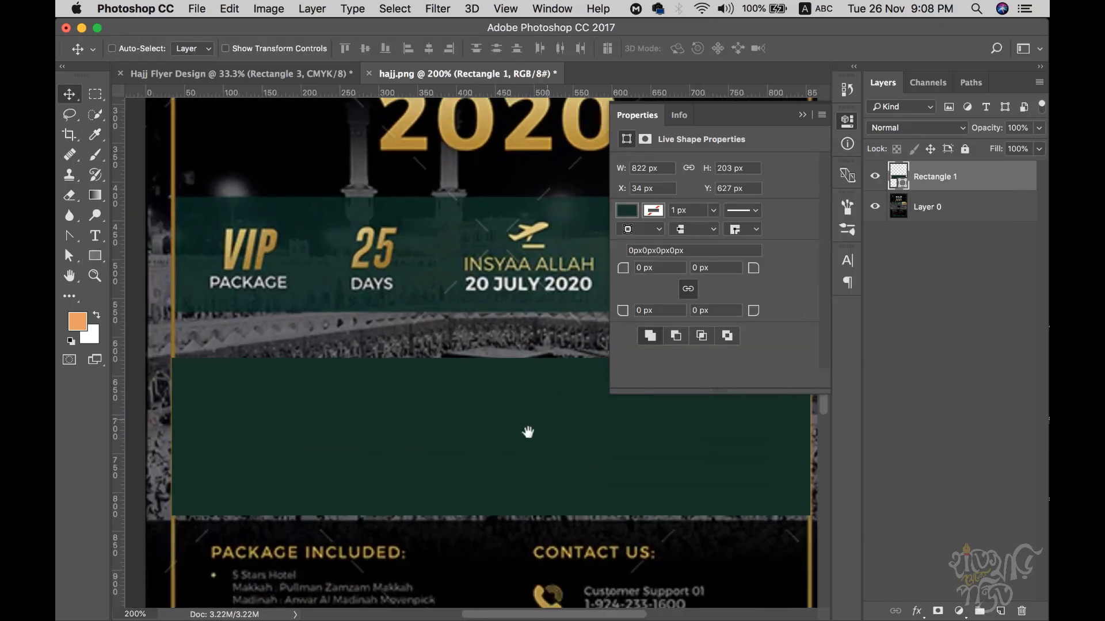
left_click(513, 420, "alt")
left_click(803, 116)
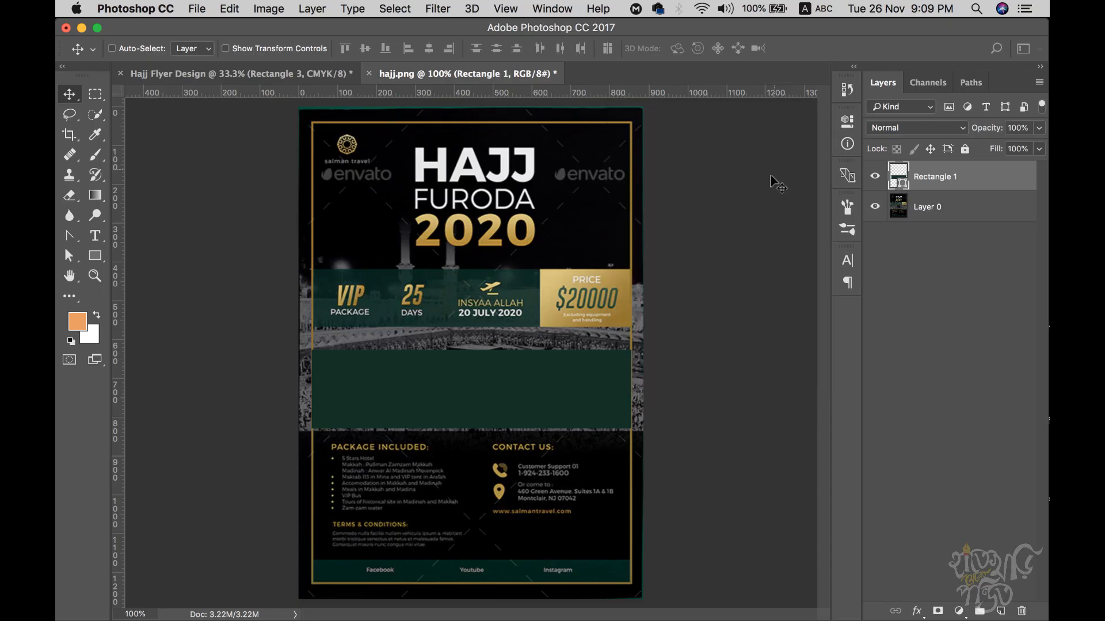
left_click(365, 400, "super")
left_click_drag(530, 394, 485, 395)
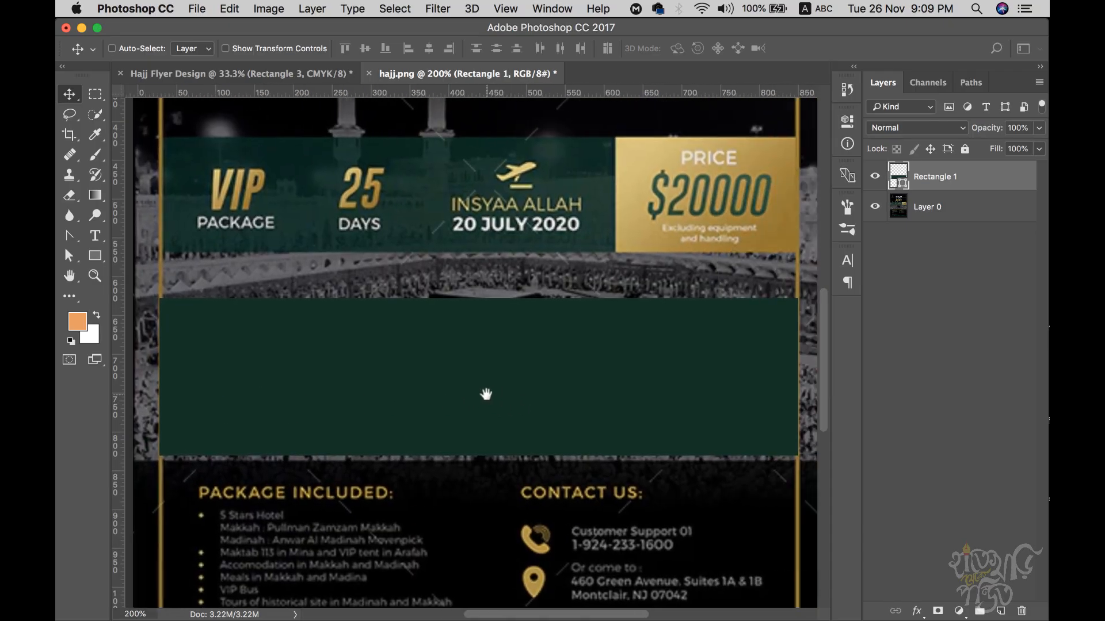
key("super+t")
left_click_drag(479, 456, 479, 431)
key("Return")
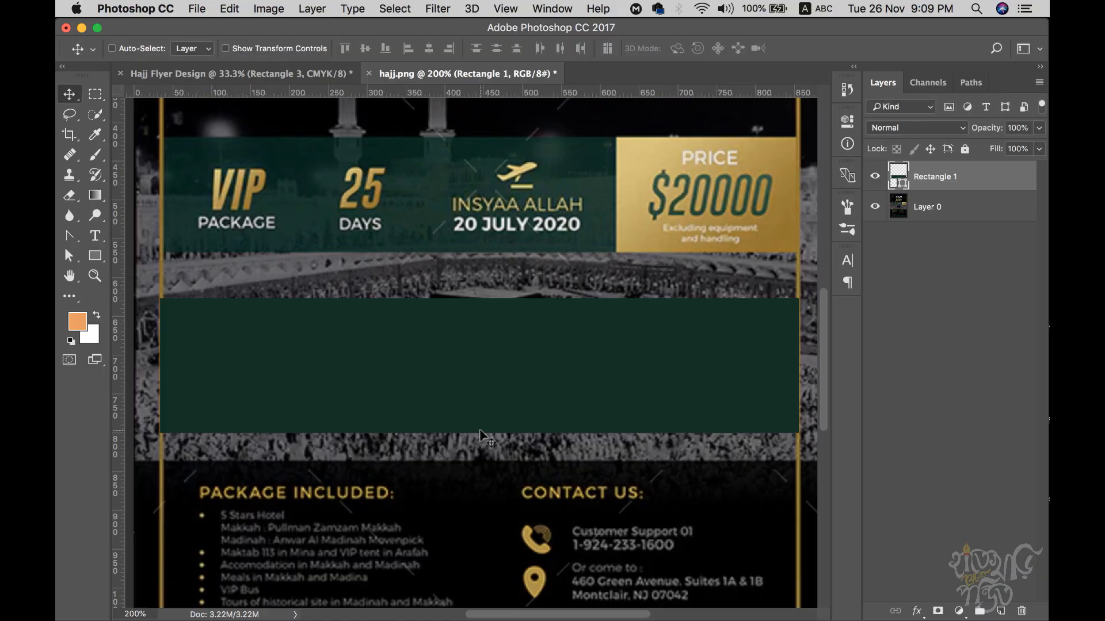
left_click_drag(566, 288, 575, 368)
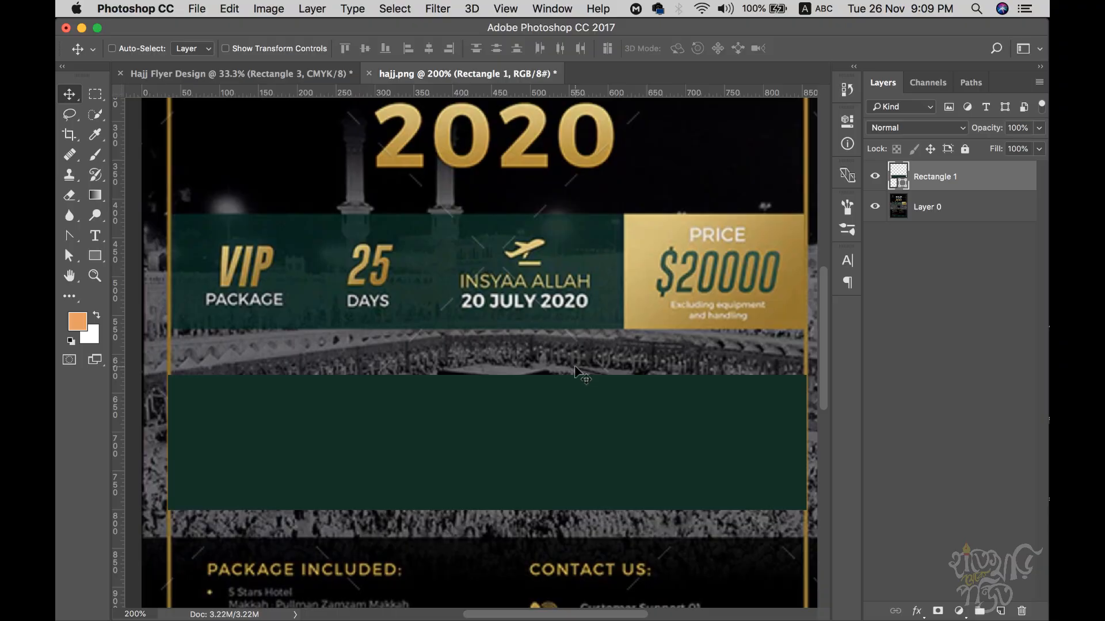
key("t")
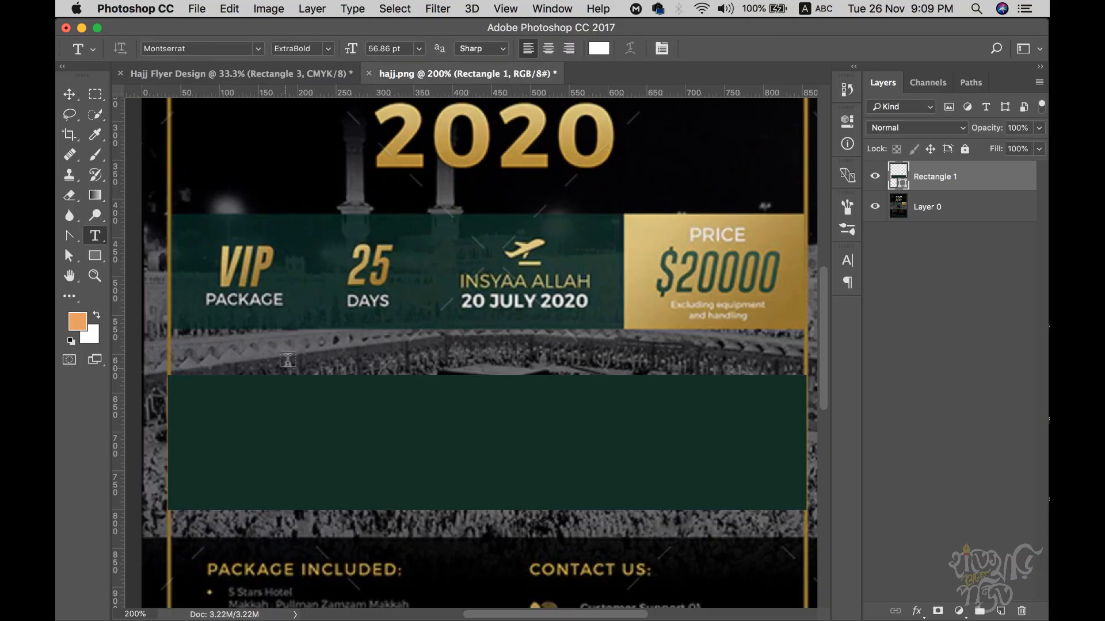
- Type 'VIP PACKAGE' on the green rectangle and set VIP to Gobold Italic
left_click(215, 416)
type("VIP ")
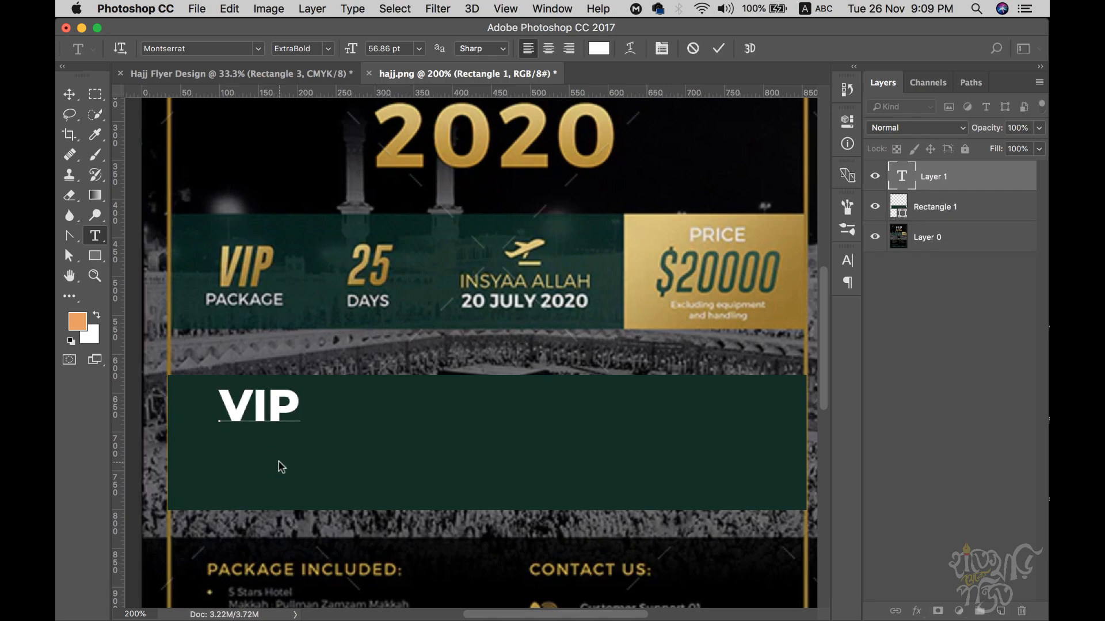
type("PACKAGE")
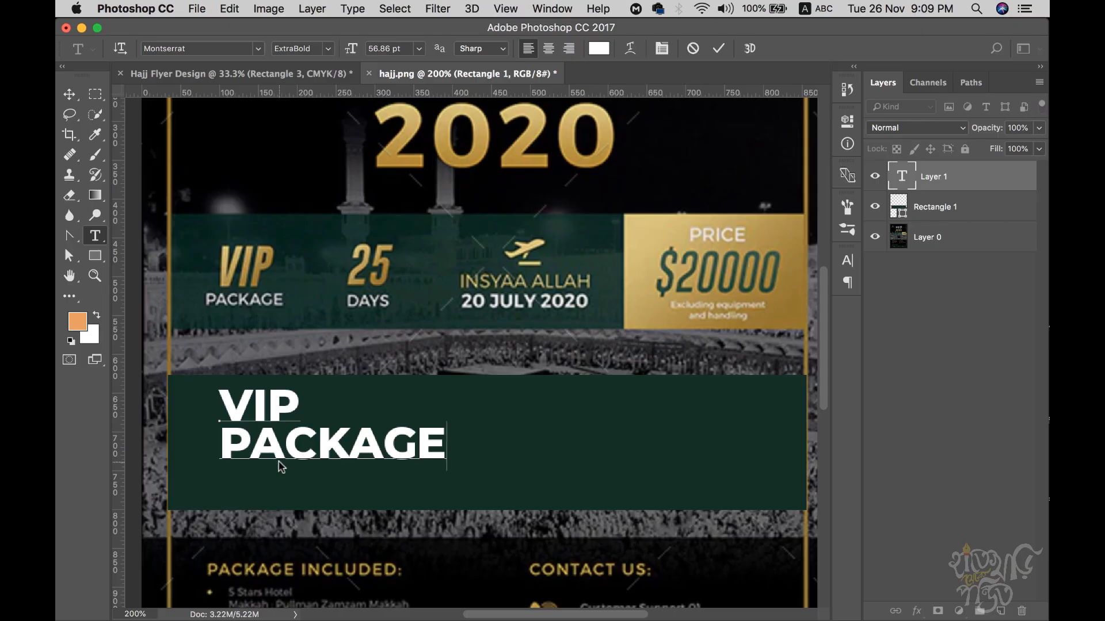
left_click_drag(290, 401, 122, 403)
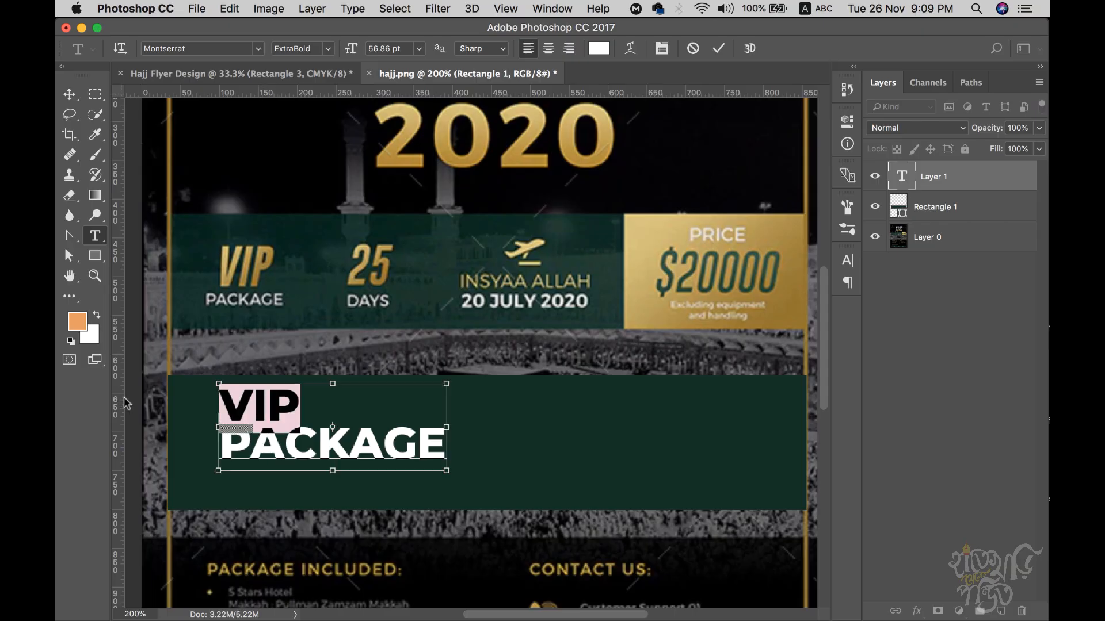
key("super+t")
left_click(716, 280)
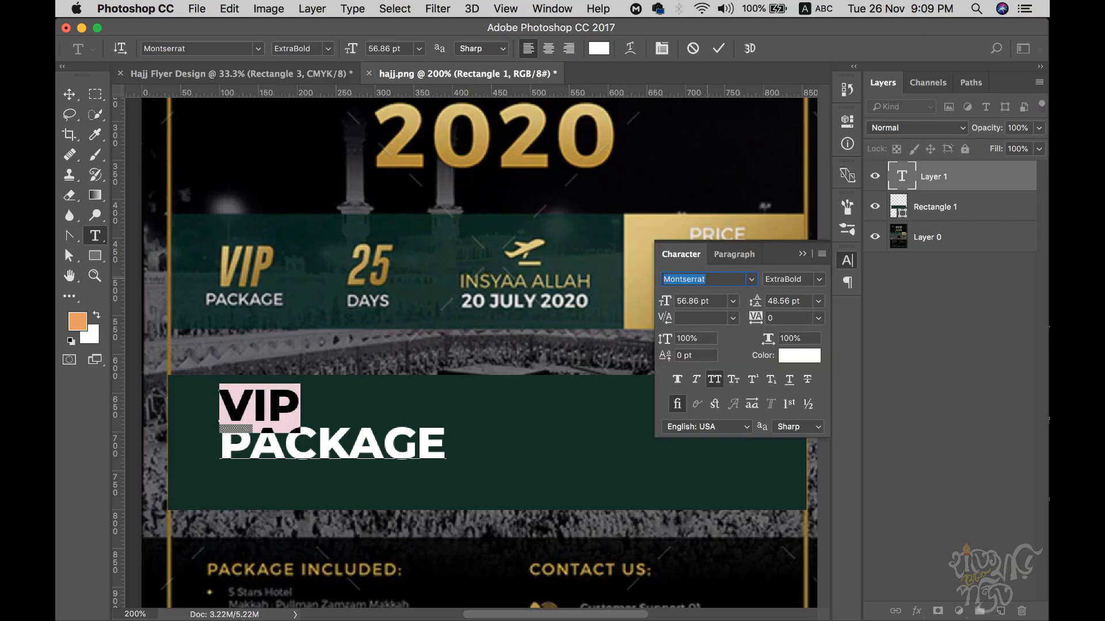
type("go")
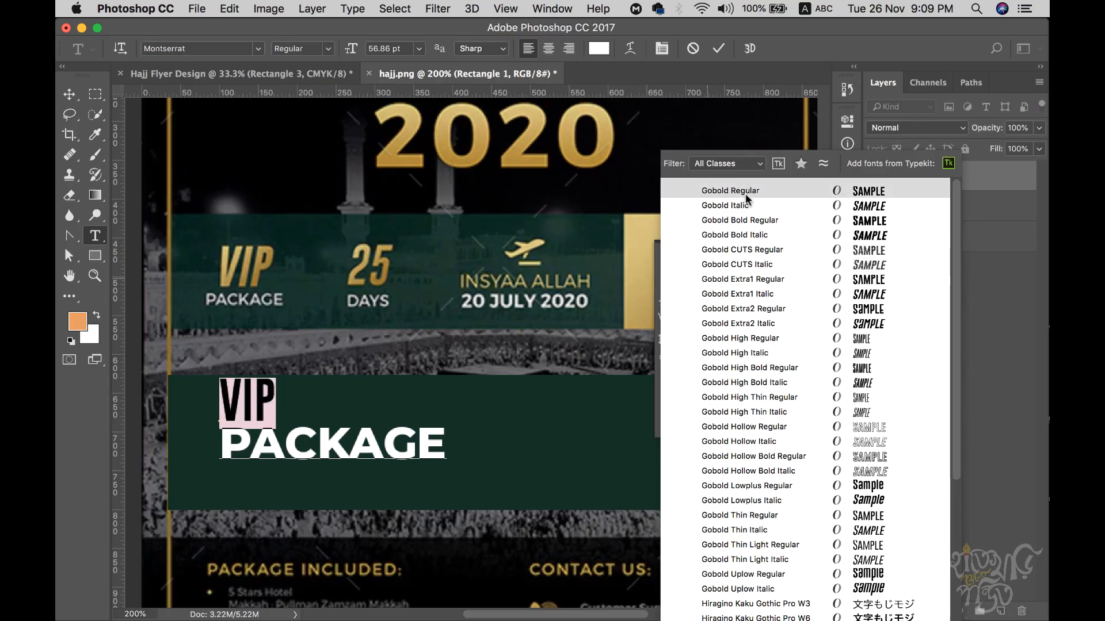
left_click(747, 206)
left_click(238, 410)
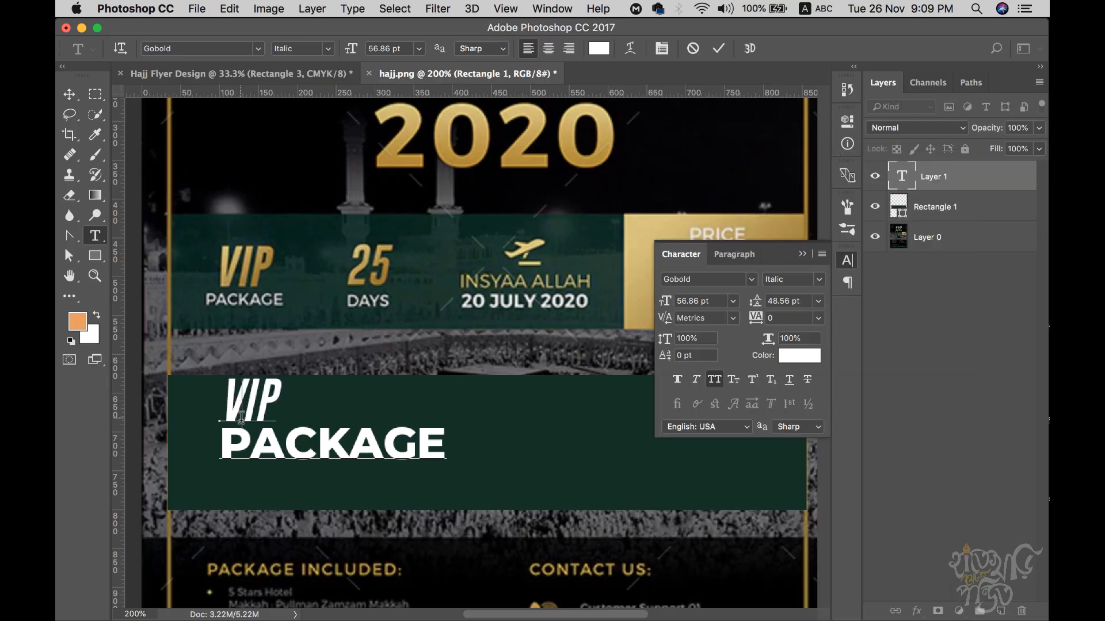
- Make PACKAGE Montserrat Regular 20 pt with 25 pt leading
left_click_drag(227, 441, 587, 451)
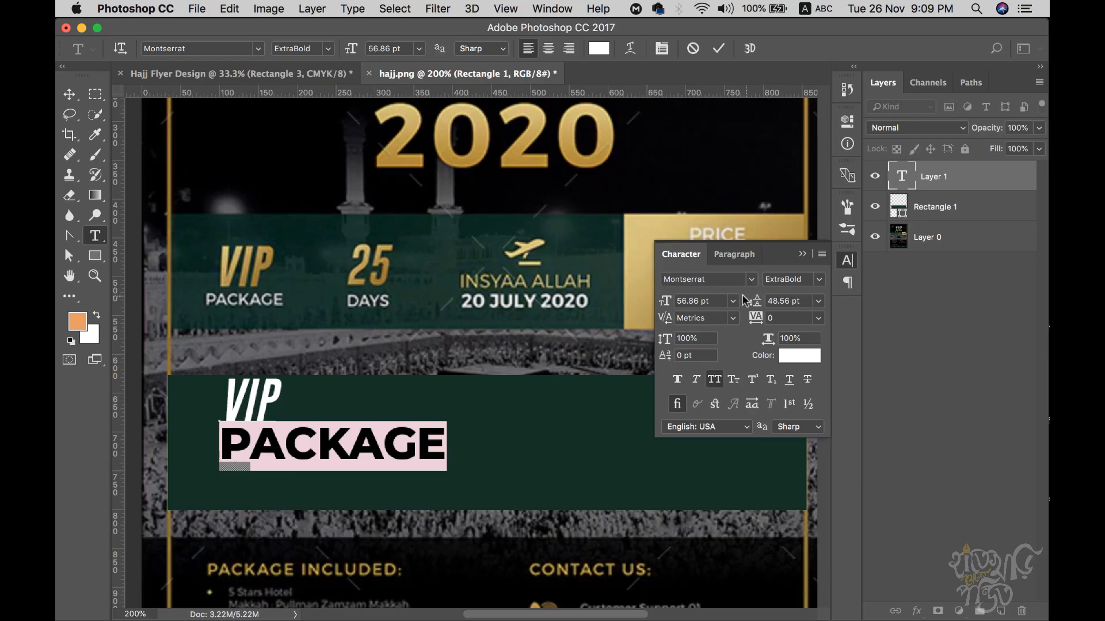
left_click(811, 281)
left_click(810, 340)
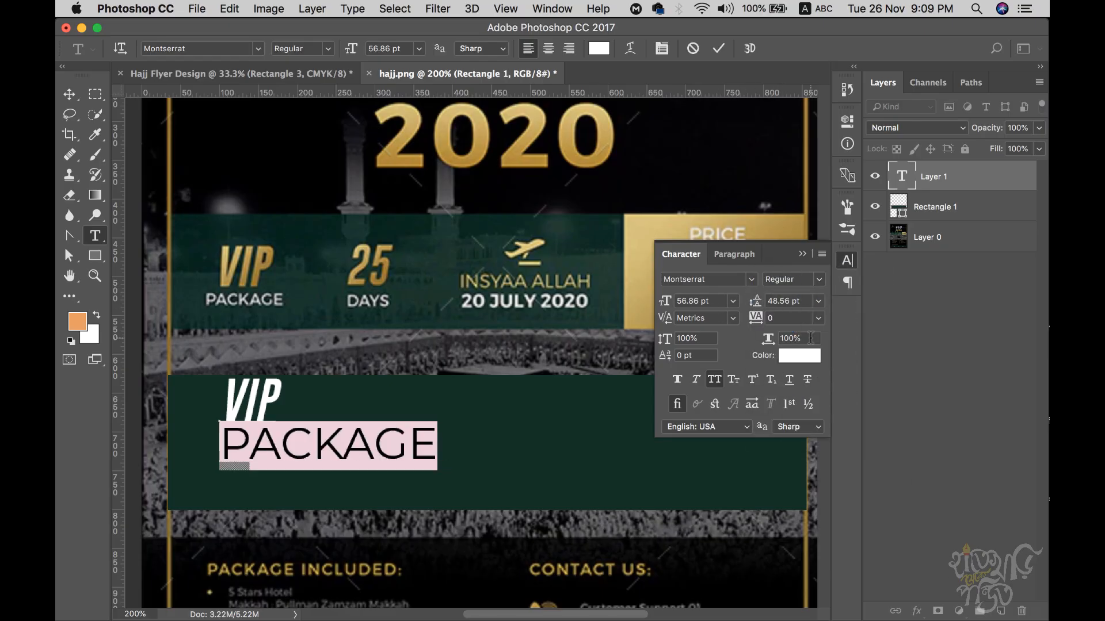
left_click(699, 301)
type("20")
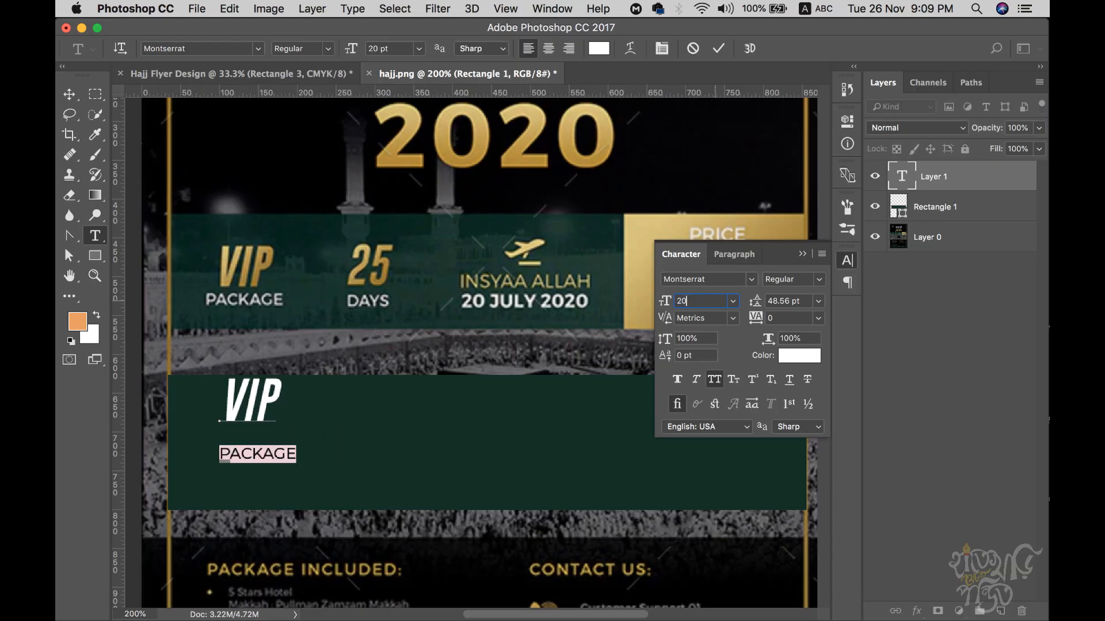
left_click(271, 453)
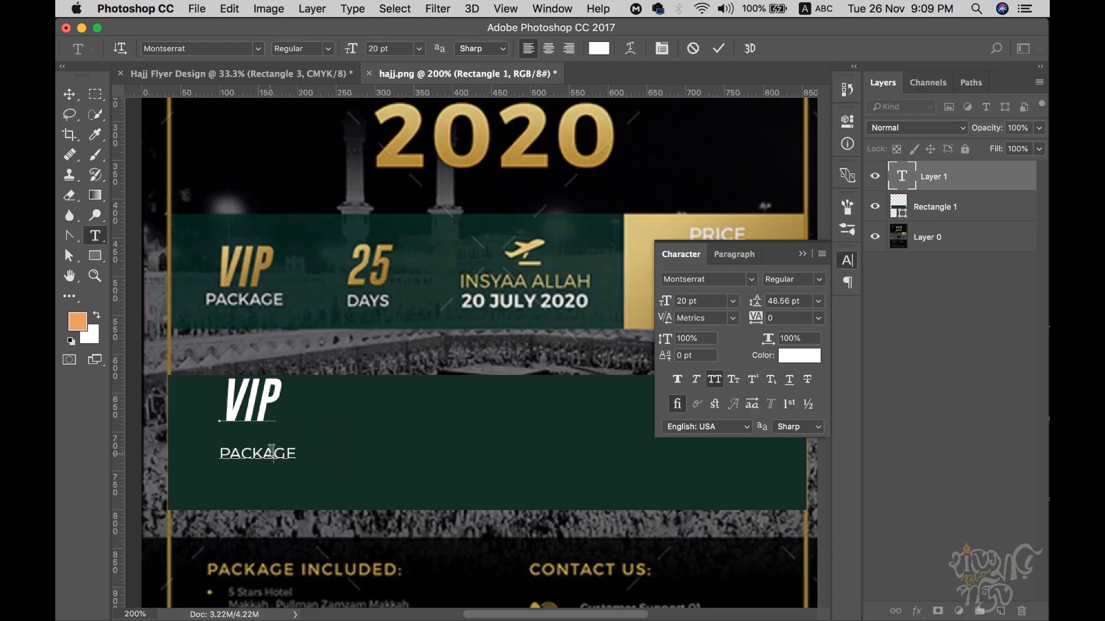
left_click_drag(222, 455, 363, 461)
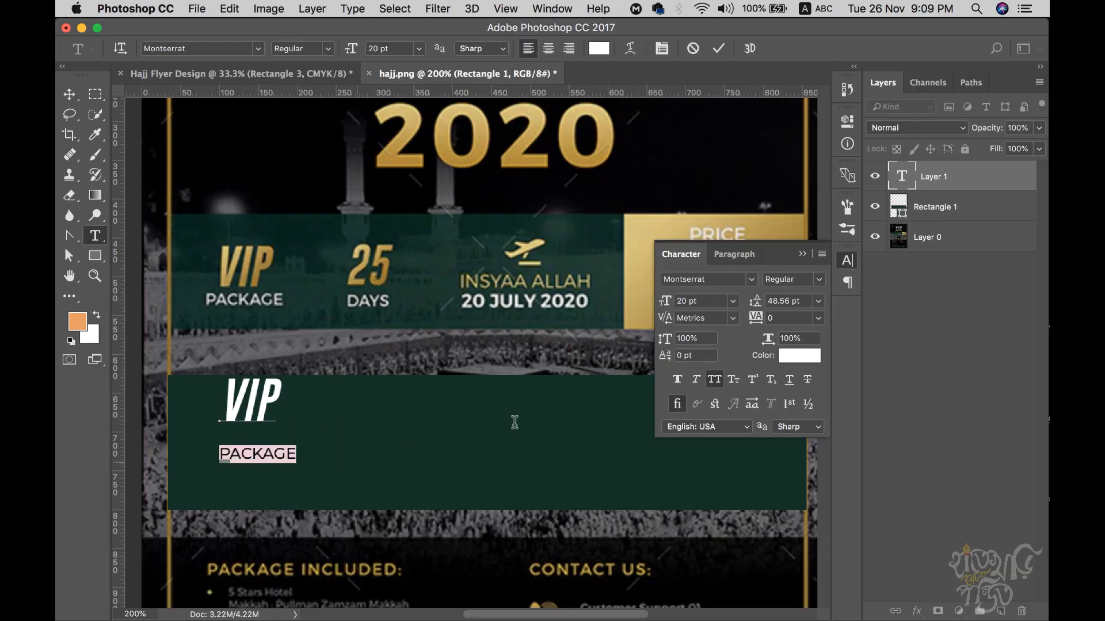
left_click(803, 302)
type("25")
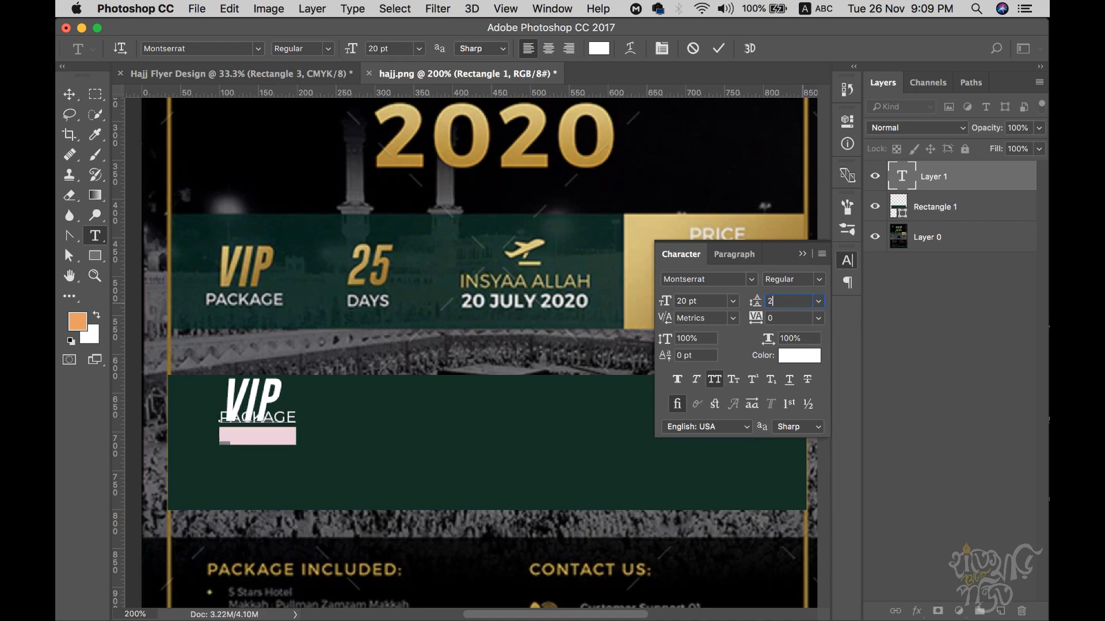
key("Return")
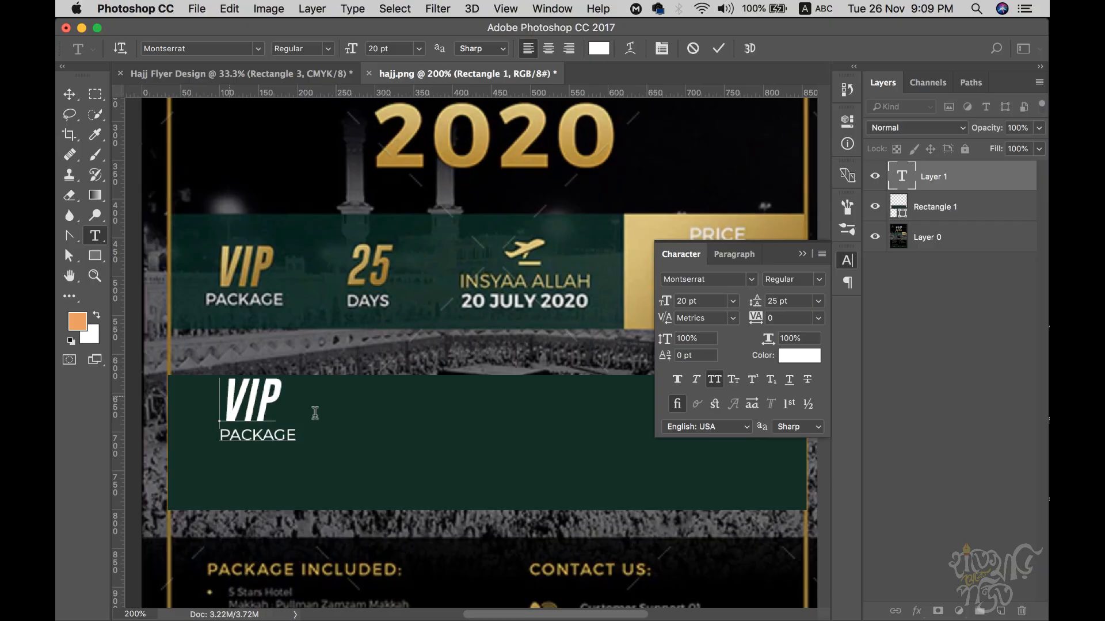
- Center-align both lines of the VIP PACKAGE text
left_click_drag(228, 394, 364, 434)
left_click(548, 48)
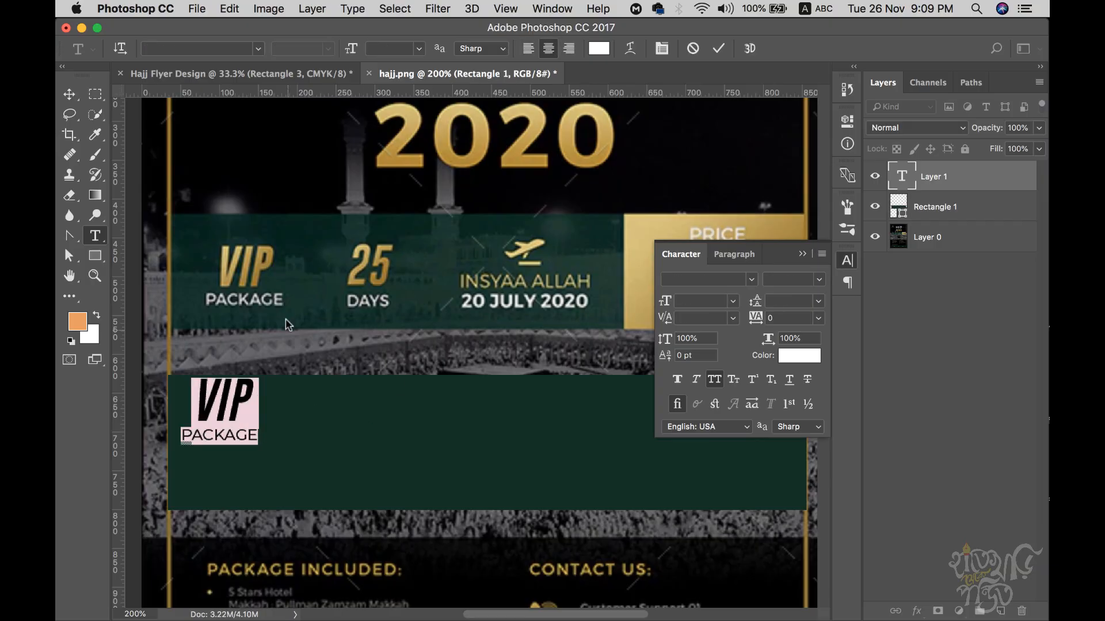
left_click(242, 437)
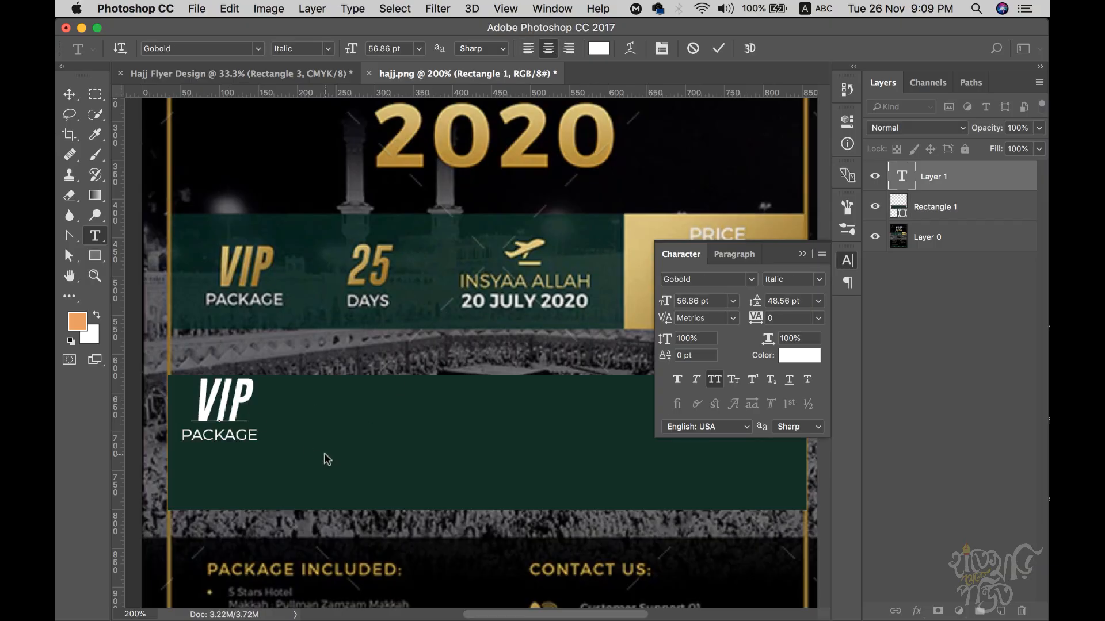
left_click(70, 94)
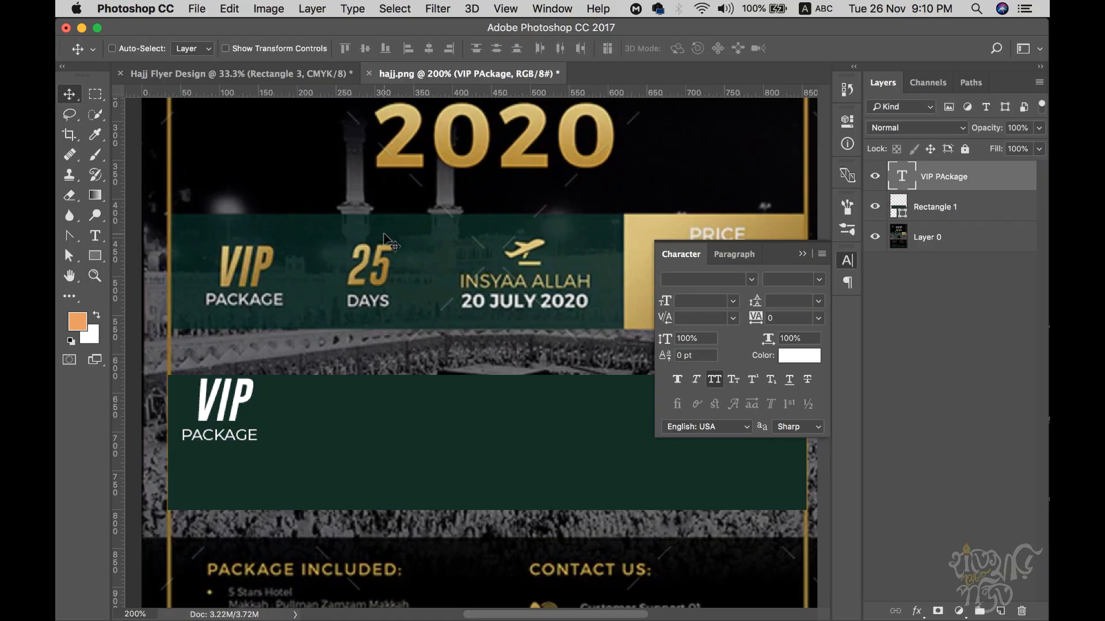
- Nudge the VIP PACKAGE text block down and to the right
left_click_drag(370, 238, 386, 239)
key("Down")
key("Down")
key("Down")
key("Down")
key("Down")
key("Down")
key("Down")
key("Down")
key("Down")
key("Down")
key("Down")
key("Down")
key("Down")
key("Right")
key("Right")
key("Right")
key("Right")
key("Right")
key("Right")
key("Right")
key("Down")
key("Down")
key("Down")
key("Down")
key("Down")
key("Down")
key("Down")
key("Down")
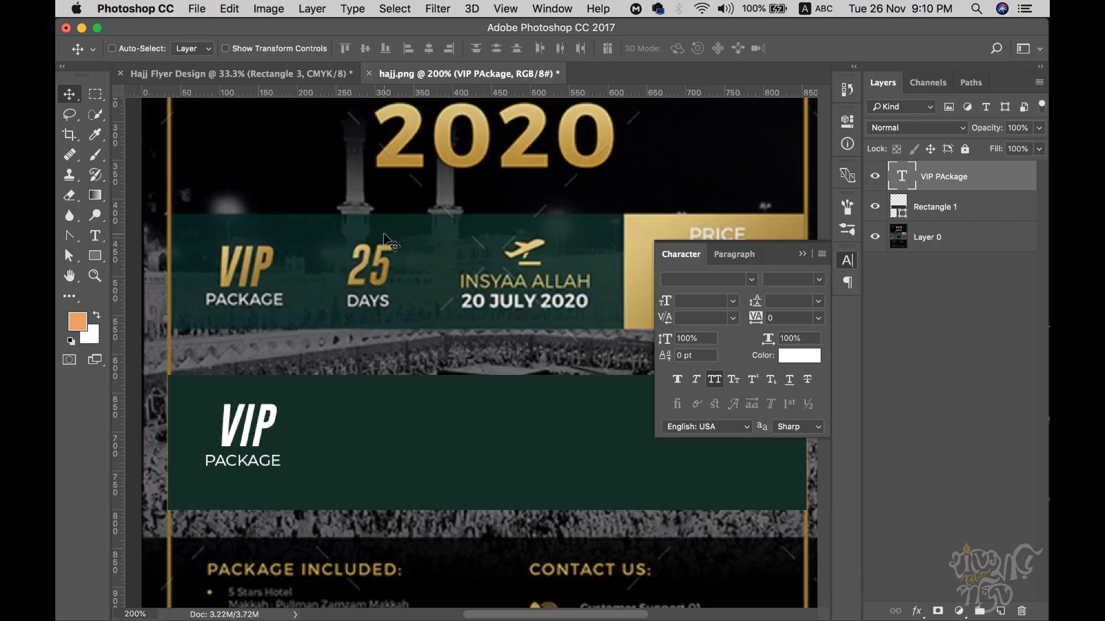
left_click_drag(264, 435, 391, 441)
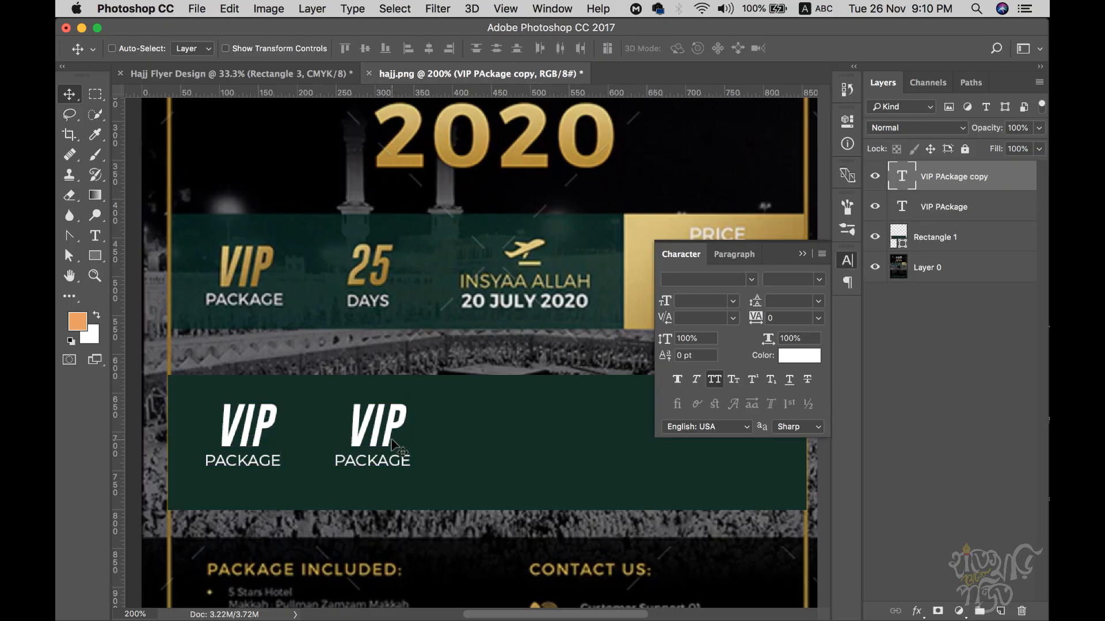
key("super+z")
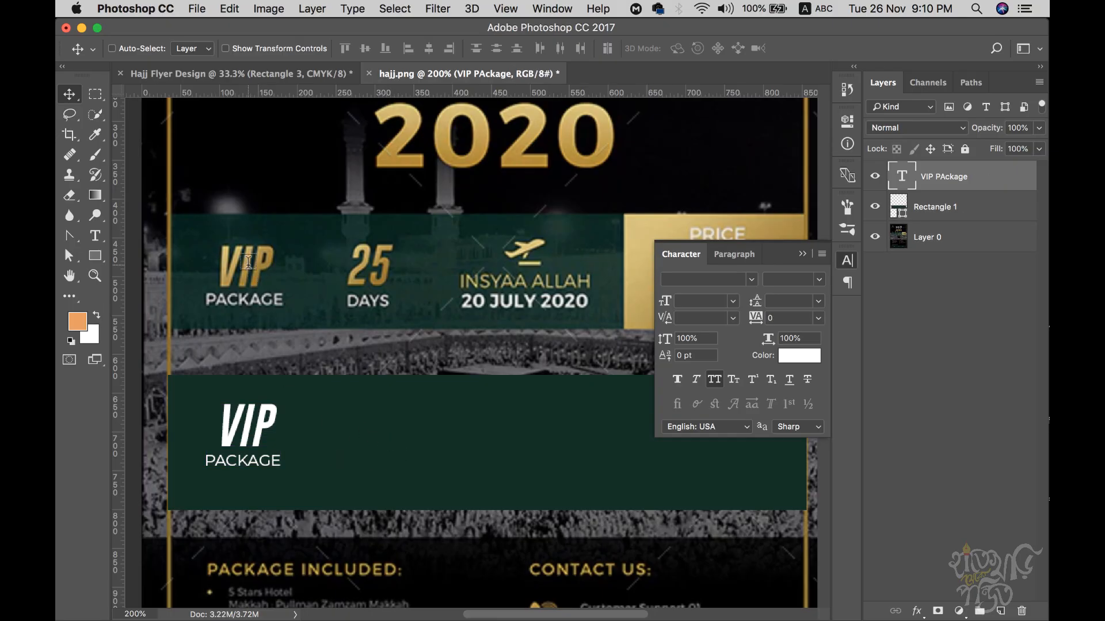
- Delete VIP and its empty line so the layer holds only PACKAGE, nudged down
key("t")
double_click(221, 422)
key("super+c")
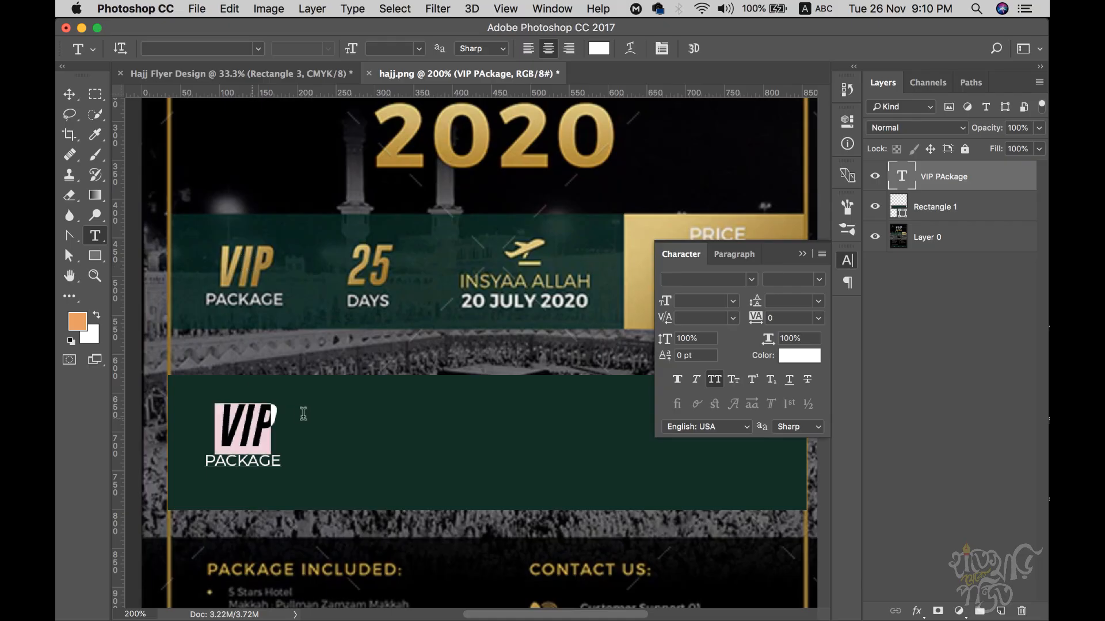
key("BackSpace")
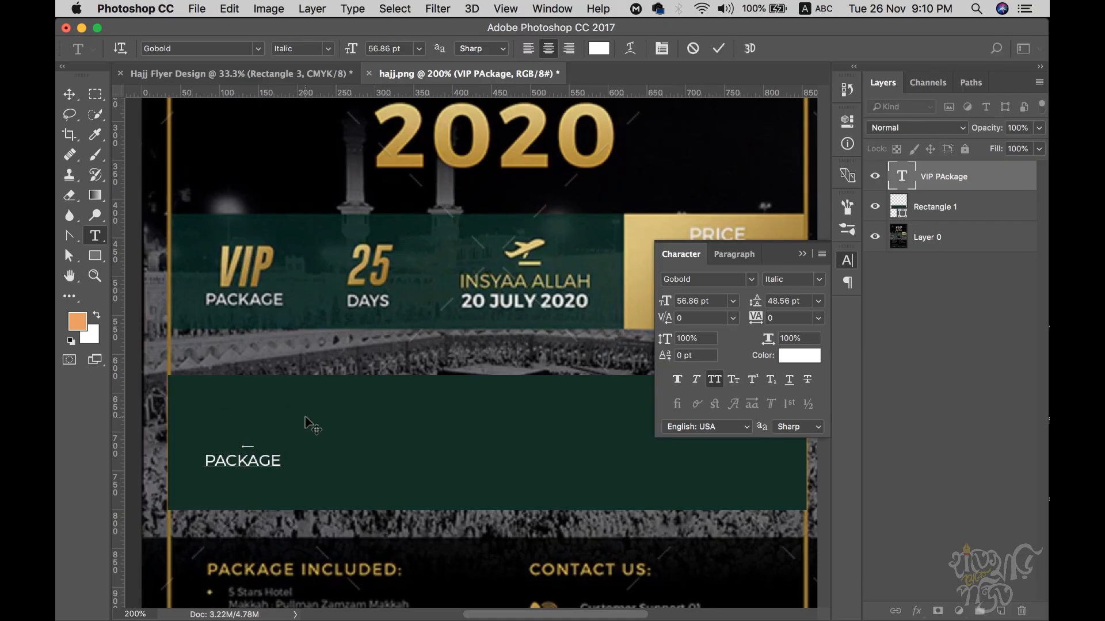
key("BackSpace")
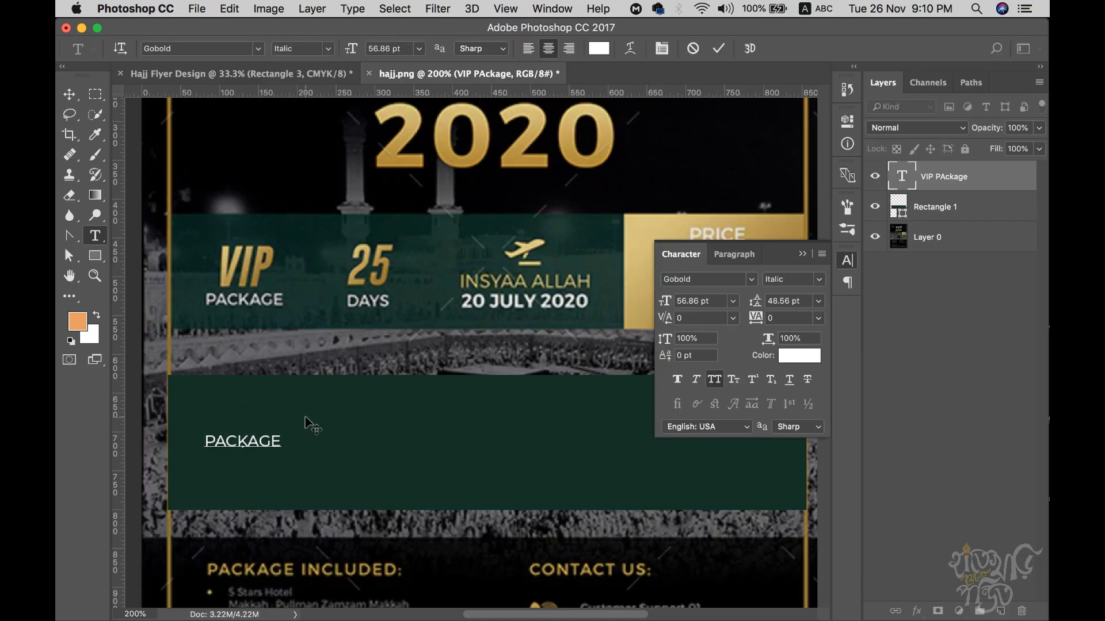
left_click(68, 95)
key("shift+Down")
key("shift+Down")
key("shift+Down")
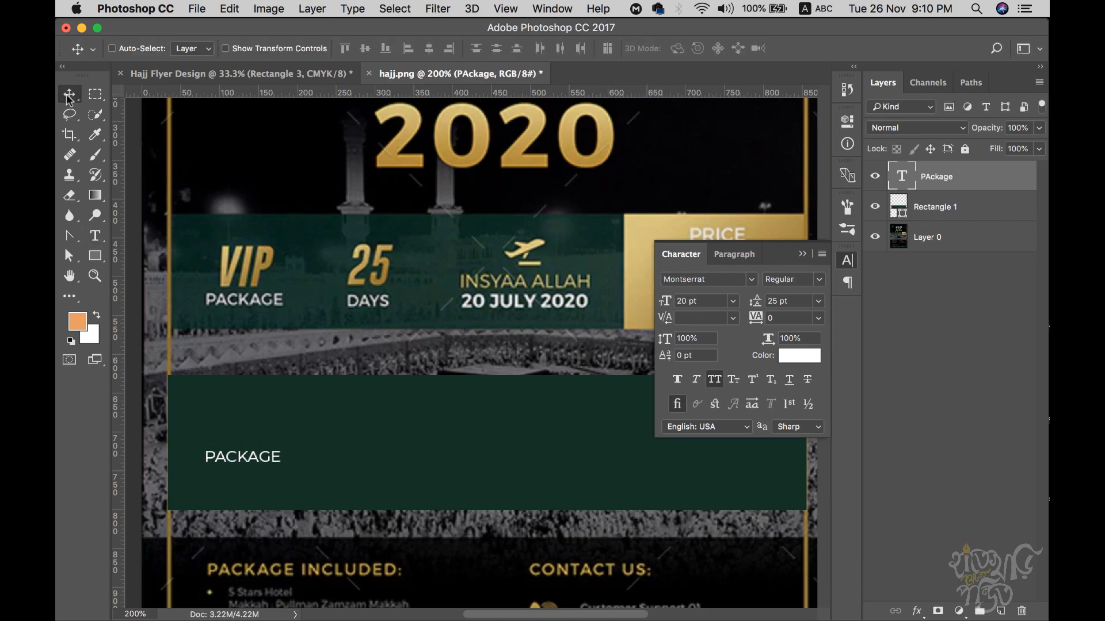
- Add VIP as a separate Gobold Italic text layer just above PACKAGE
key("t")
left_click(278, 420)
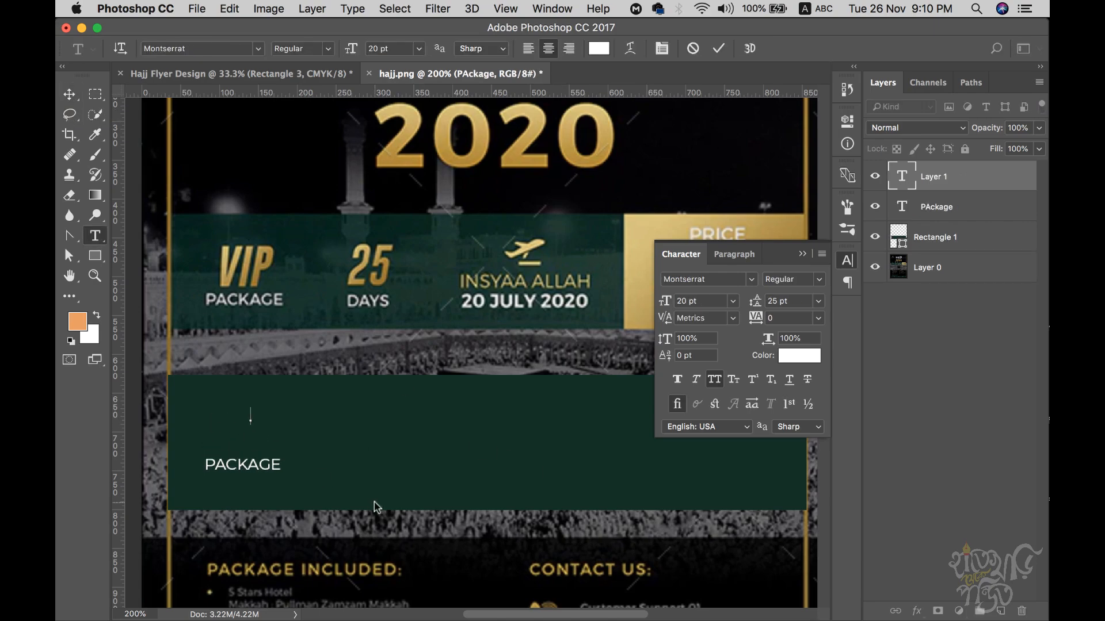
key("super+v")
left_click(69, 95)
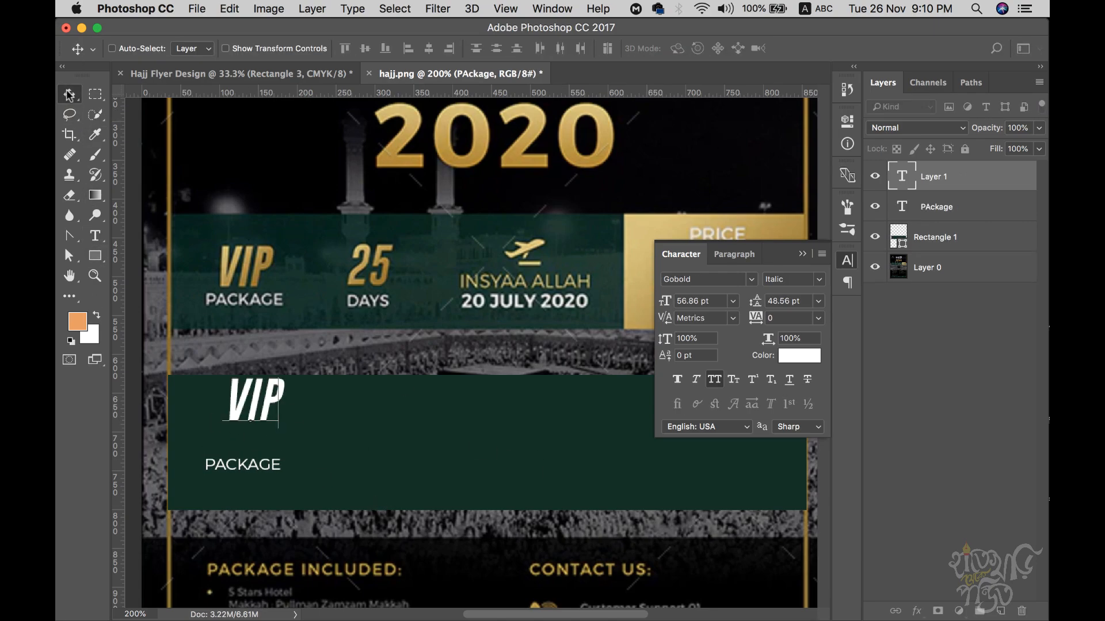
key("shift+Down")
key("shift+Down")
key("shift+Down")
key("Left")
key("Left")
key("Left")
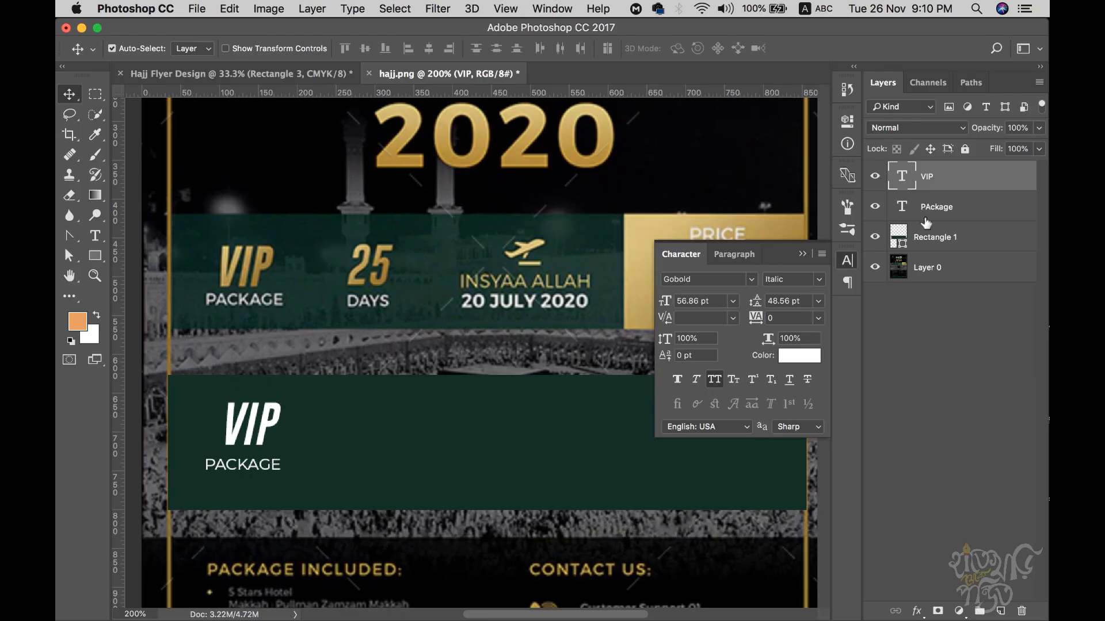
left_click(933, 214, "super")
- Center VIP horizontally over PACKAGE and give VIP a gold Gradient Overlay
left_click(429, 49)
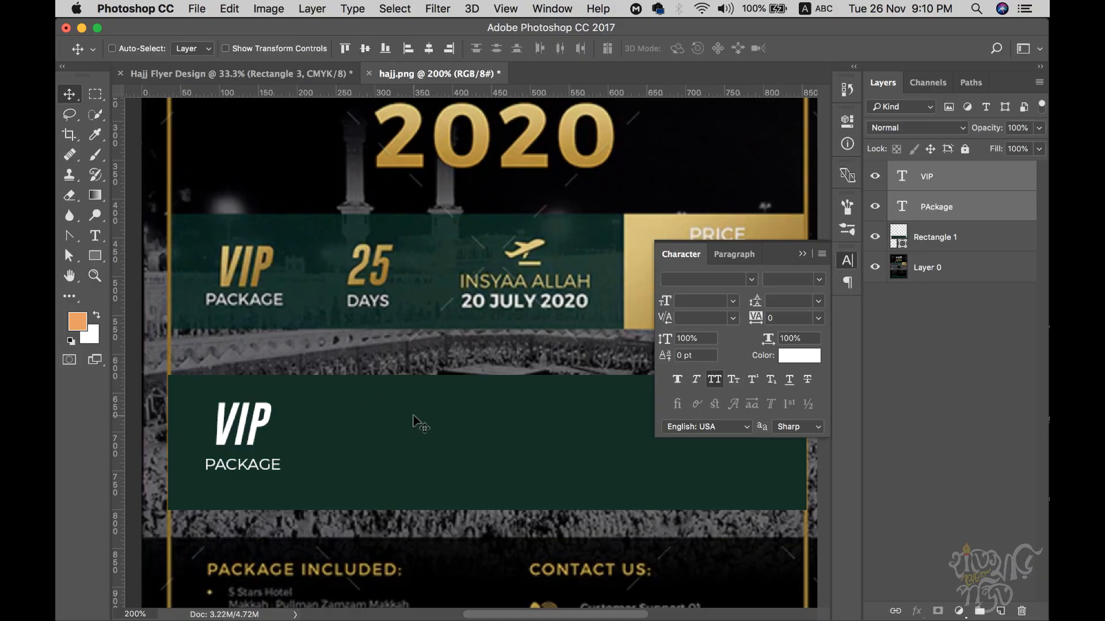
left_click(953, 185)
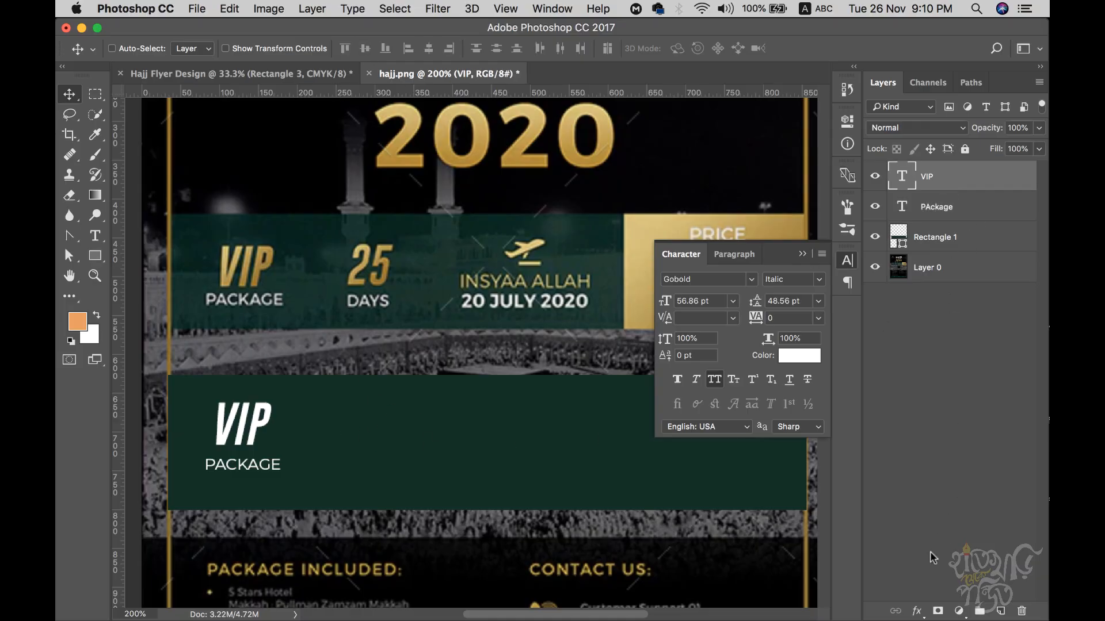
left_click(916, 611)
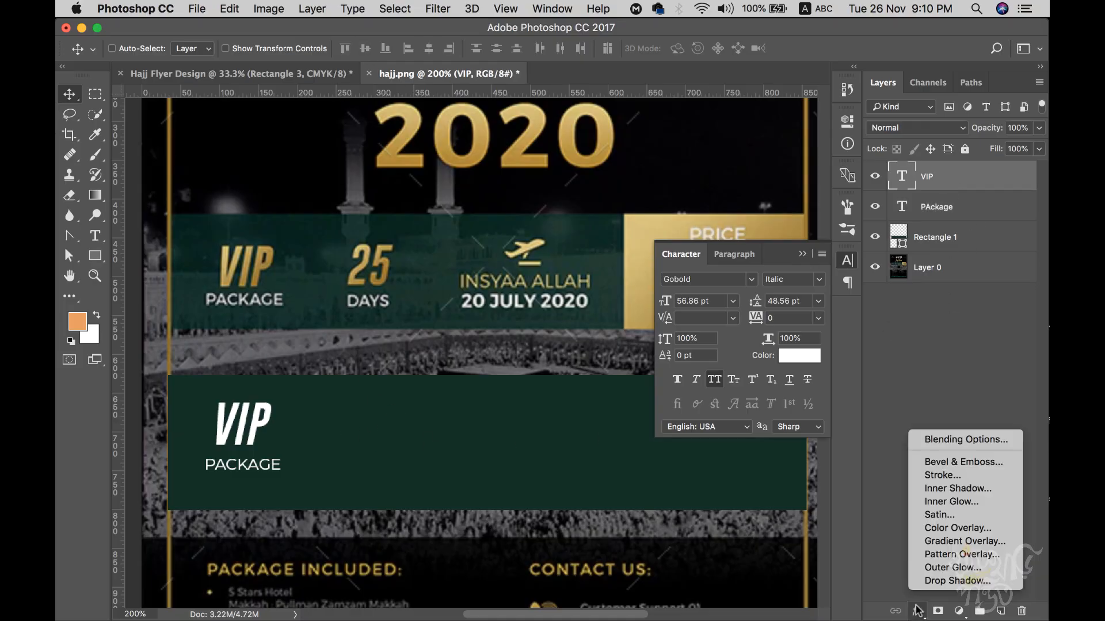
left_click(955, 542)
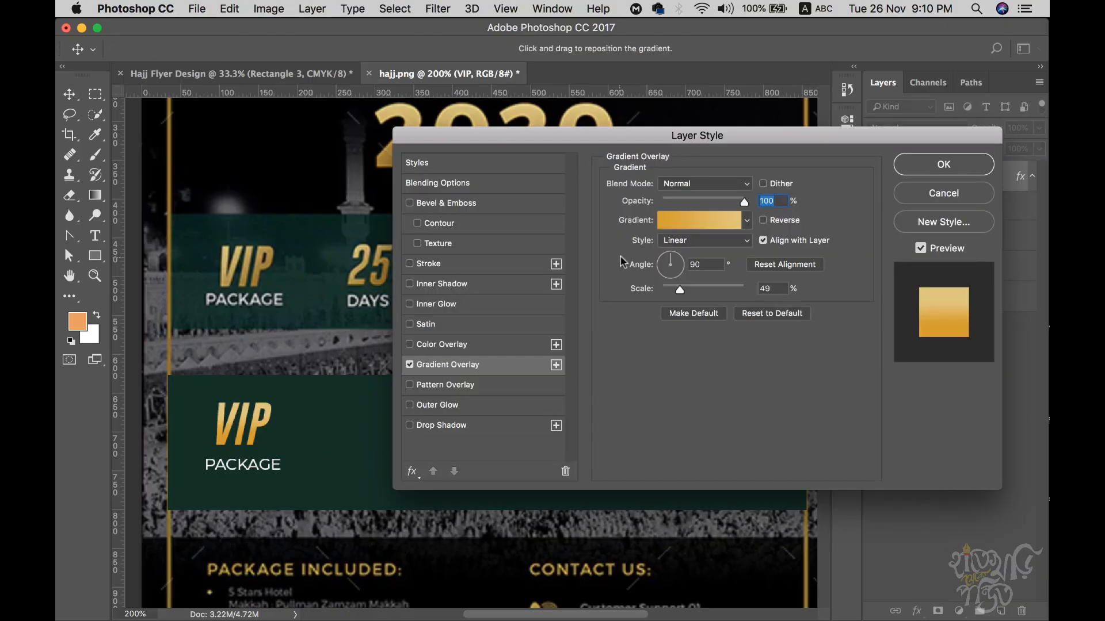
left_click(943, 164)
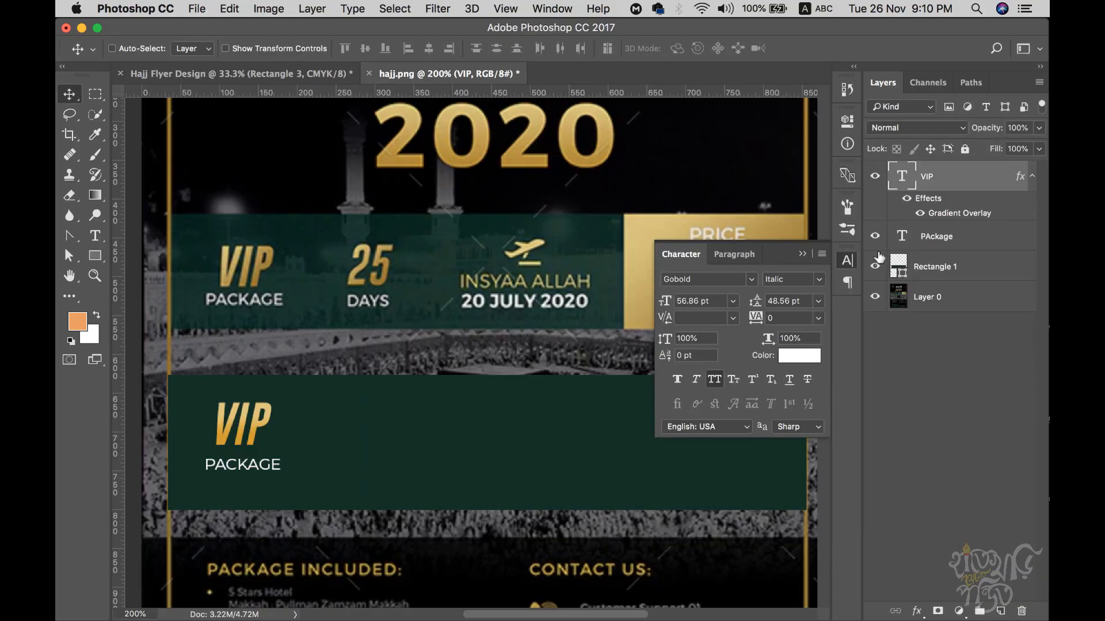
left_click(1032, 178)
left_click(959, 207, "shift")
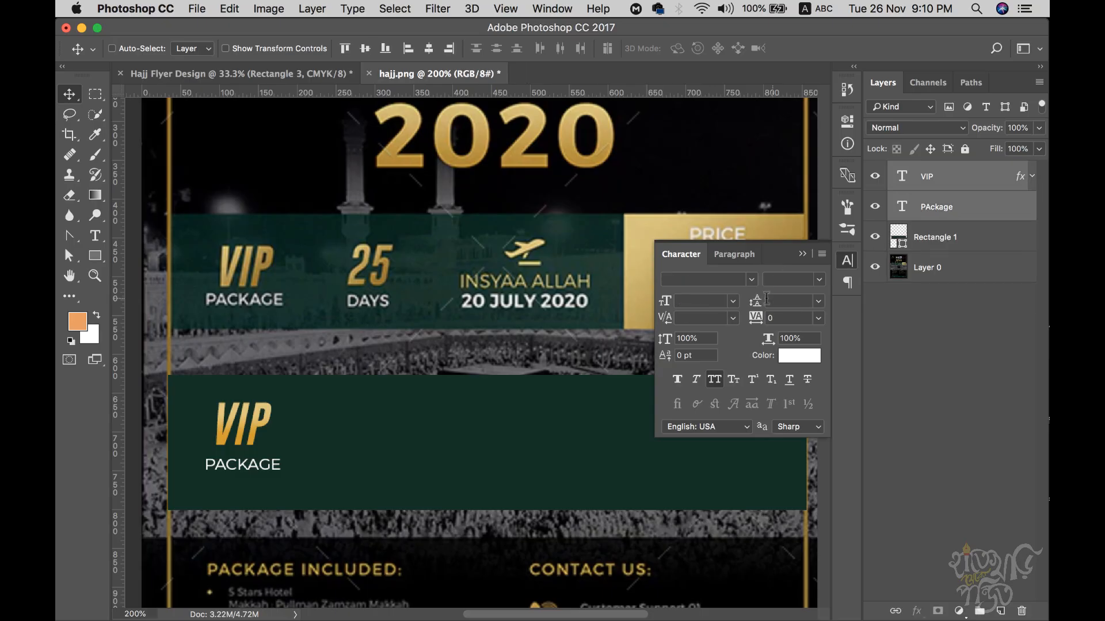
- Duplicate VIP and PACKAGE to the right and retype the copies as 25 and DAYS
left_click_drag(263, 431, 433, 433)
key("t")
left_click(342, 425)
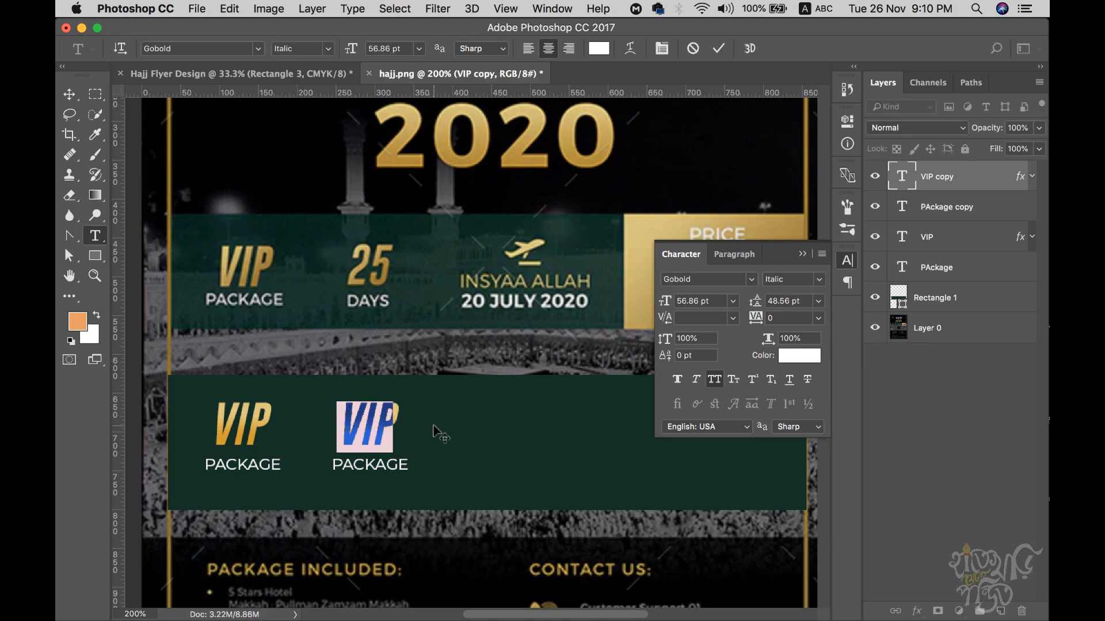
type("25")
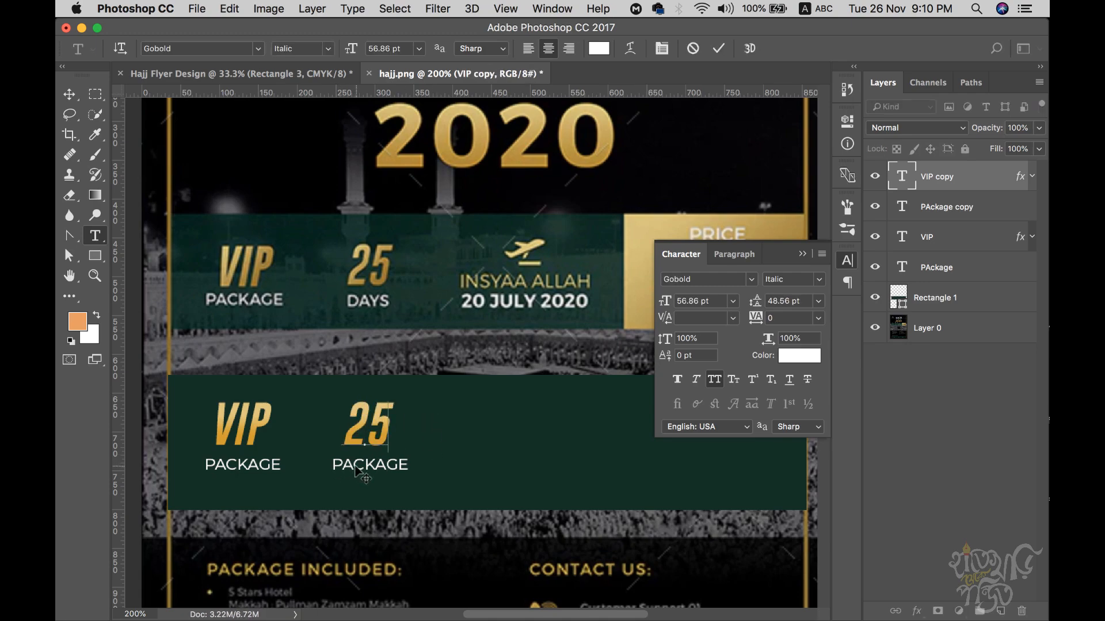
type("t")
key("BackSpace")
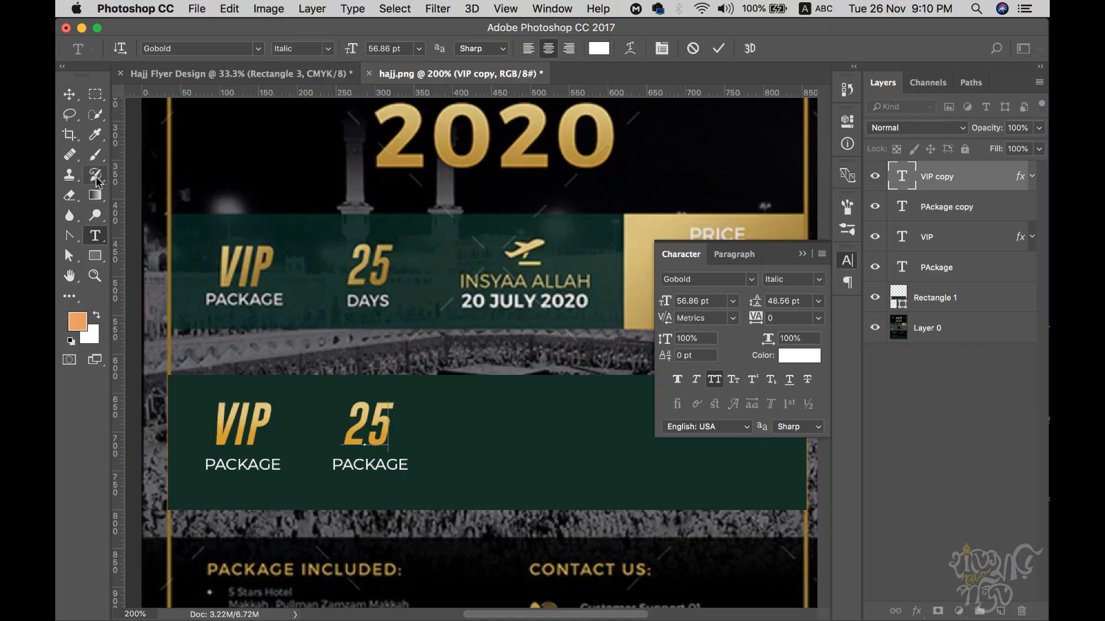
key("super+Return")
left_click(359, 464)
key("super+a")
type("DAYS")
left_click(69, 94)
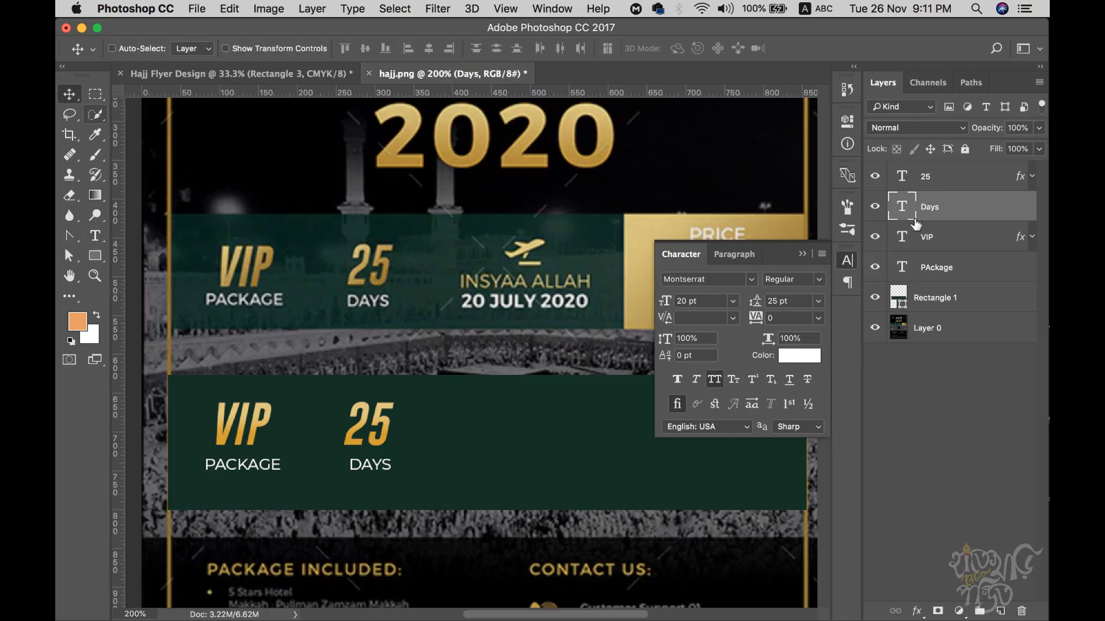
- Center DAYS under 25, nudge DAYS slightly left, and reselect both layers
left_click(937, 178, "shift")
left_click(429, 48)
left_click(933, 210)
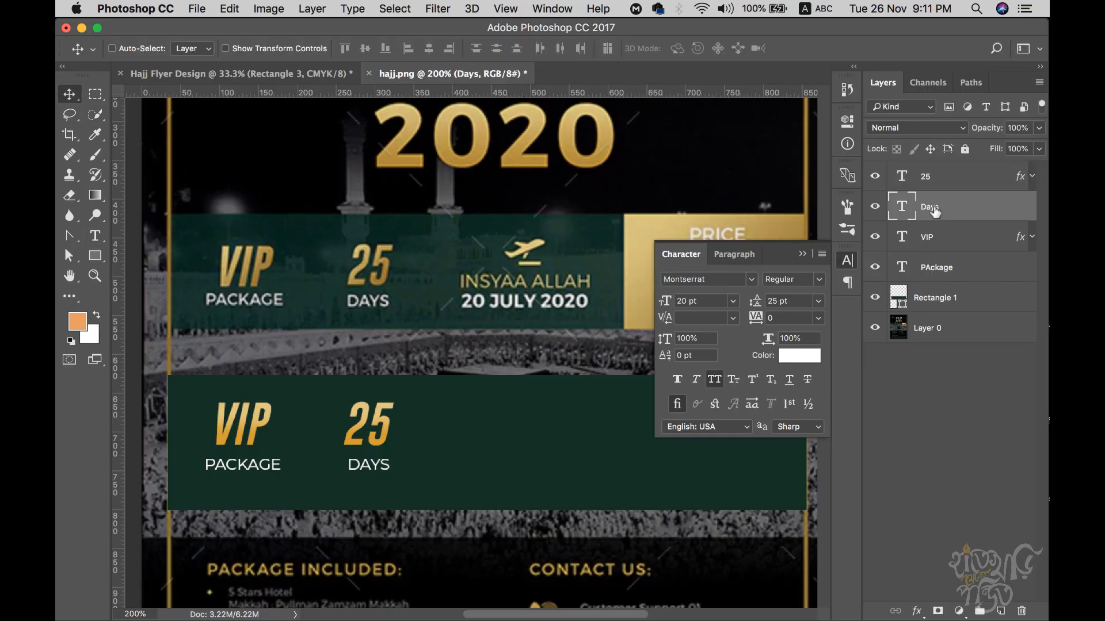
key("Left")
key("Left")
key("Left")
key("Left")
left_click(944, 182)
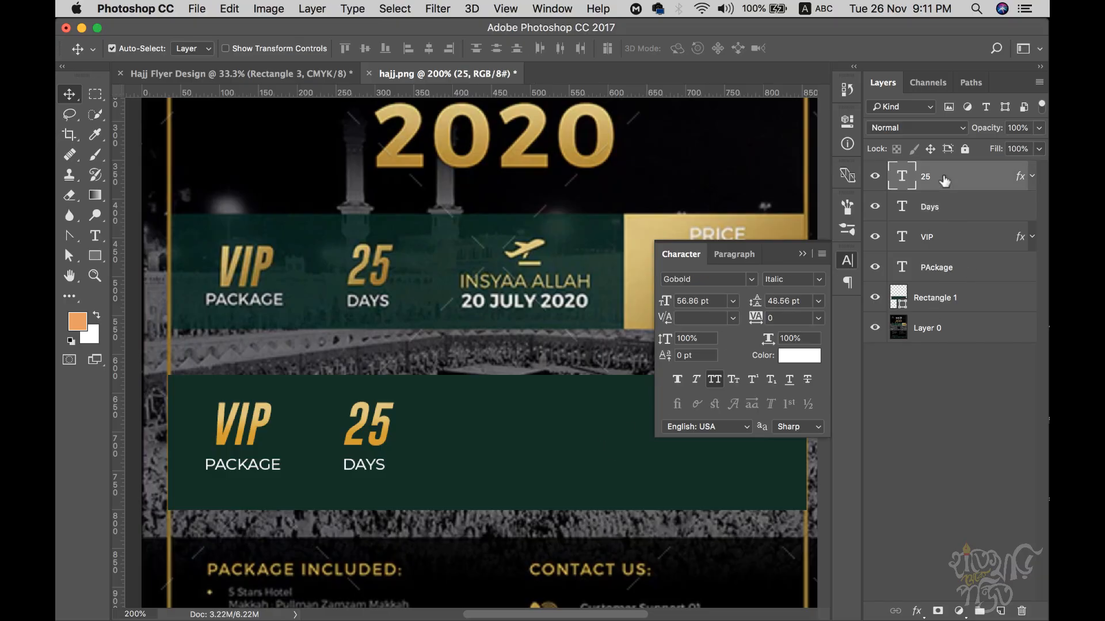
left_click(943, 203, "super")
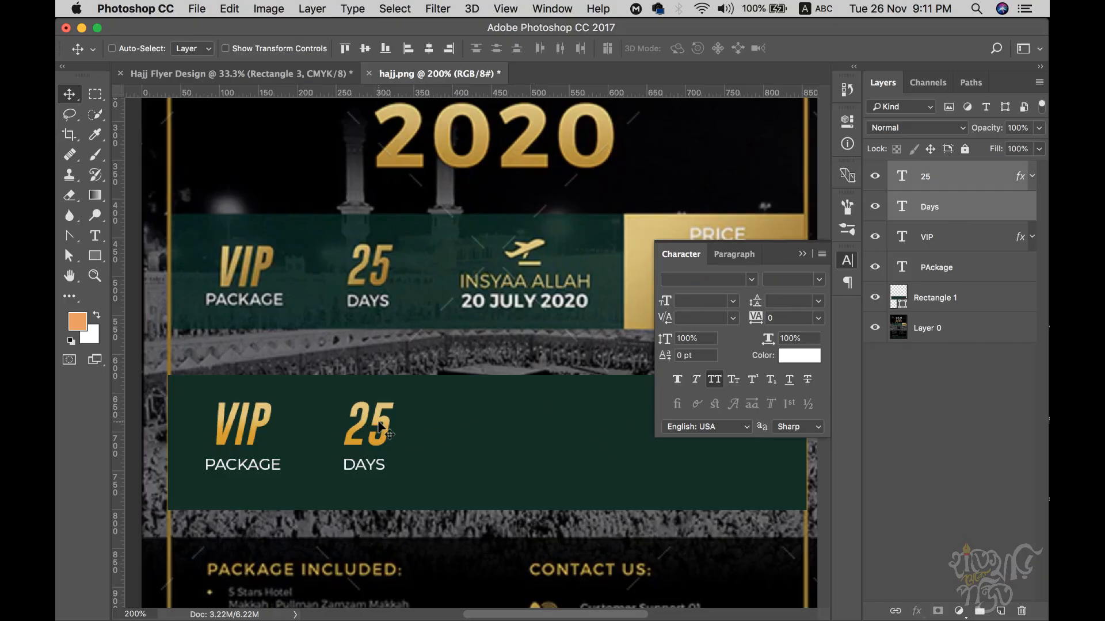
- Close the Character panel and duplicate 25 and DAYS further to the right
left_click(802, 253)
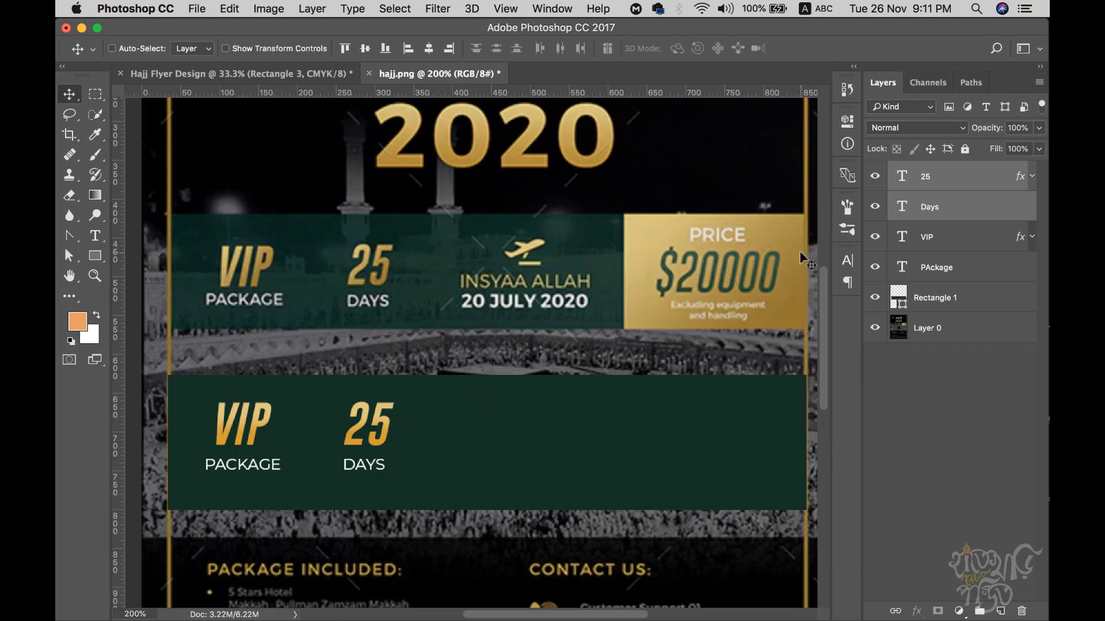
left_click_drag(393, 418, 572, 432)
key("t")
left_click(500, 425)
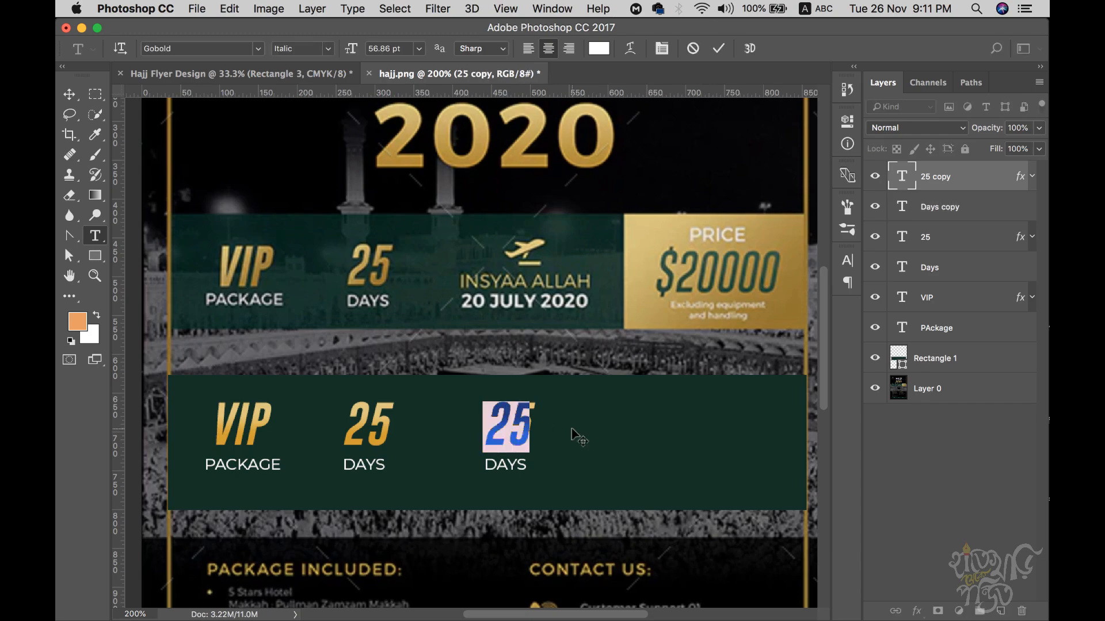
type("IN")
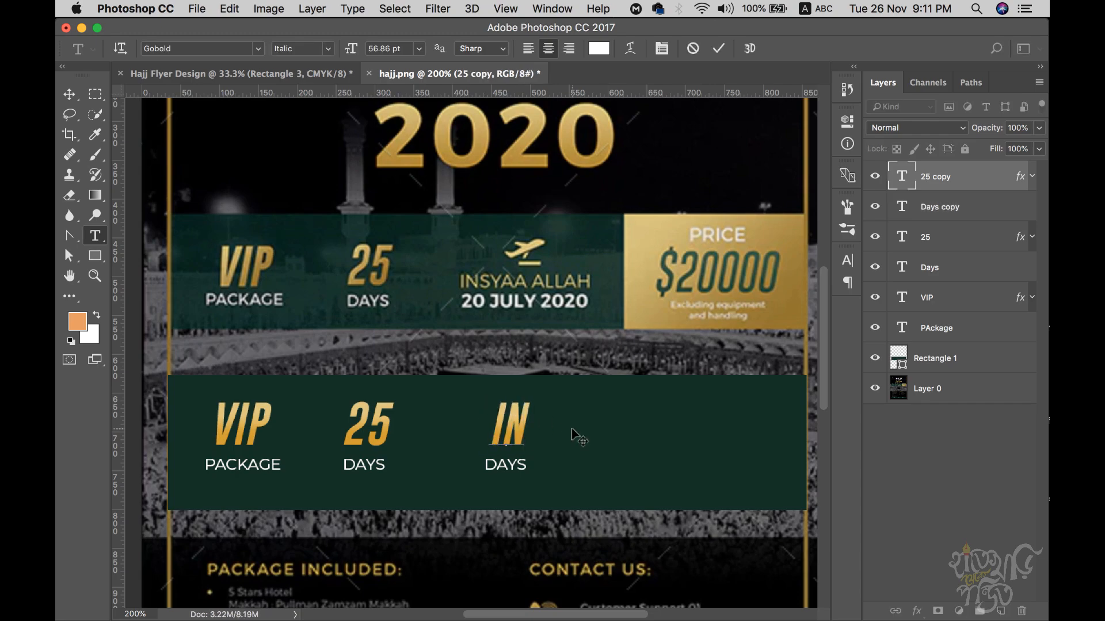
key("BackSpace")
key("BackSpace")
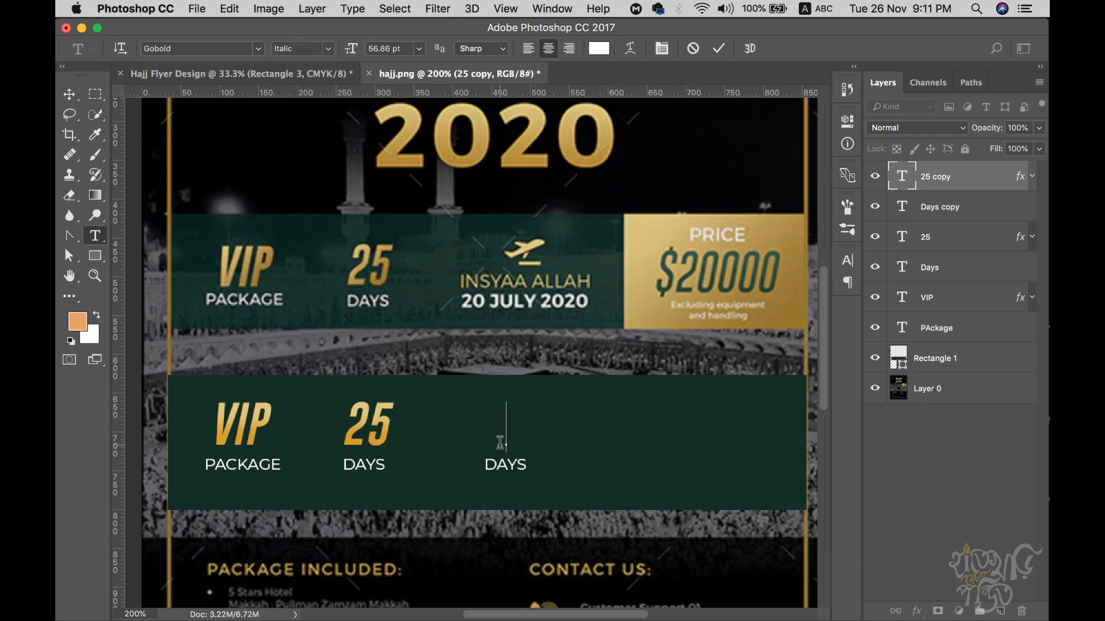
left_click(955, 188)
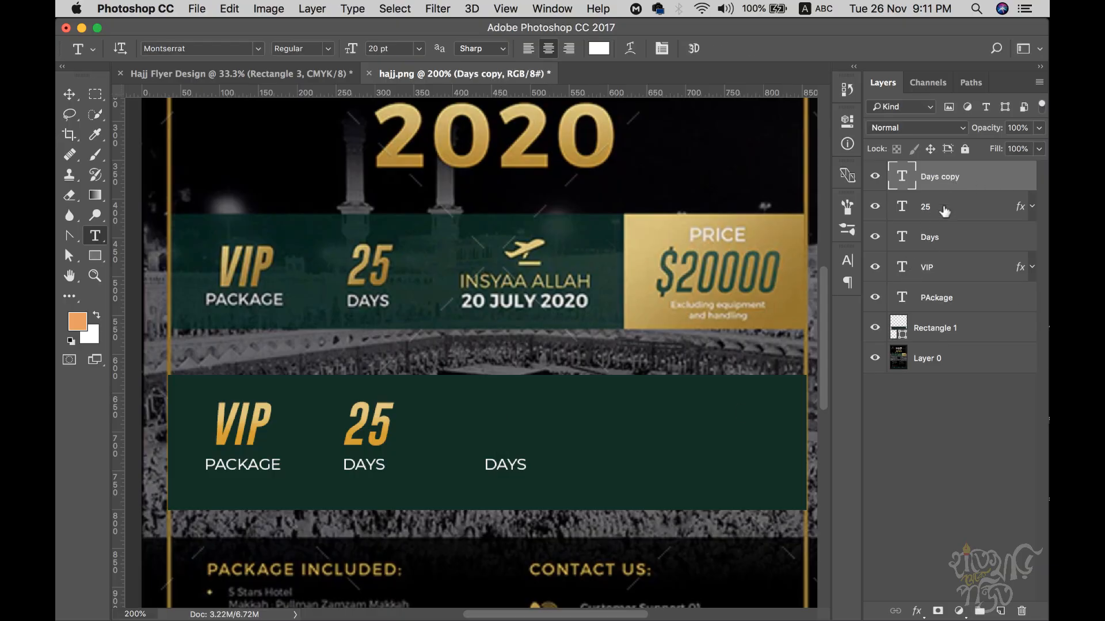
left_click(69, 93)
- Copy DAYS into the upper row and retype it as INSYAA ALLAH
left_click_drag(517, 467, 517, 440)
key("t")
double_click(510, 436)
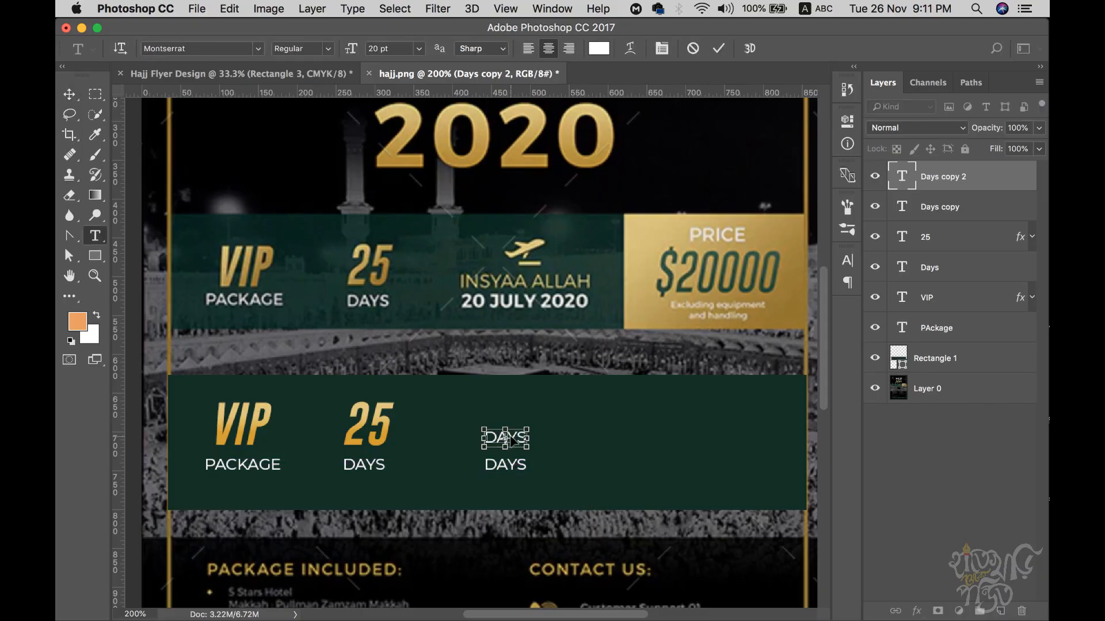
type("INSH")
key("BackSpace")
type("Y")
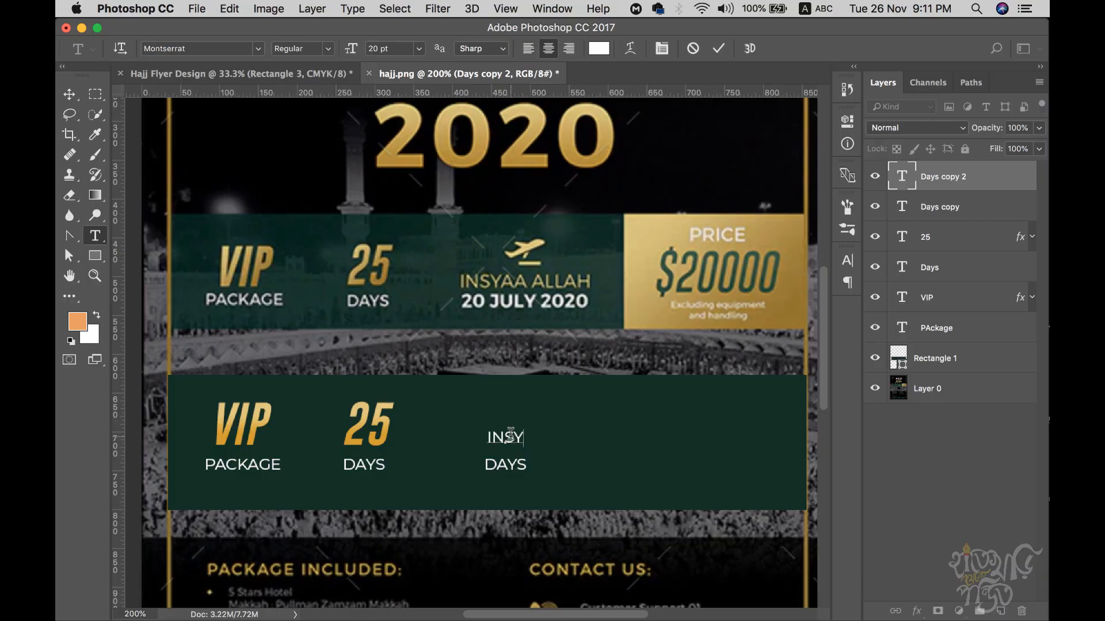
type("AA ALLAH")
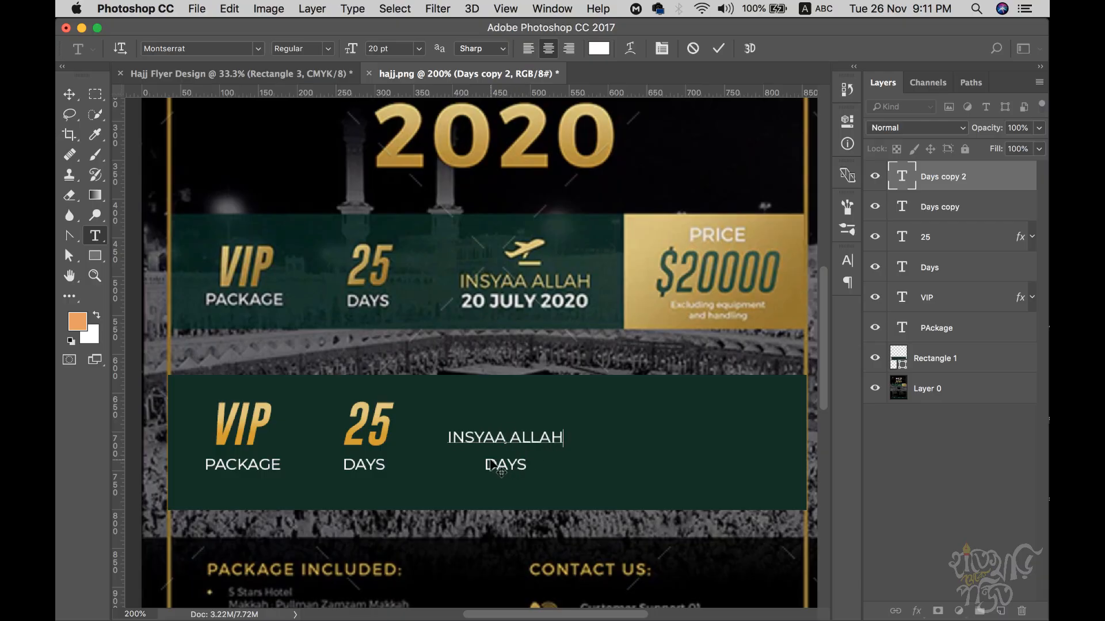
key("super+Return")
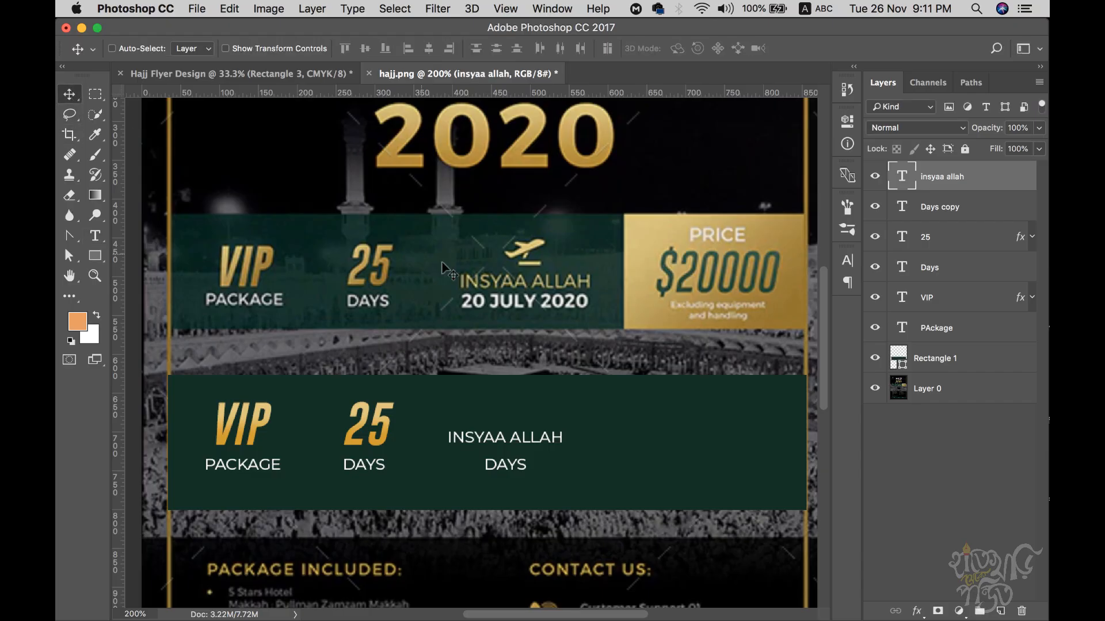
- Retype the lower DAYS copy as 20 JULY 2020
left_click(505, 466)
key("super+a")
type("20 JUL")
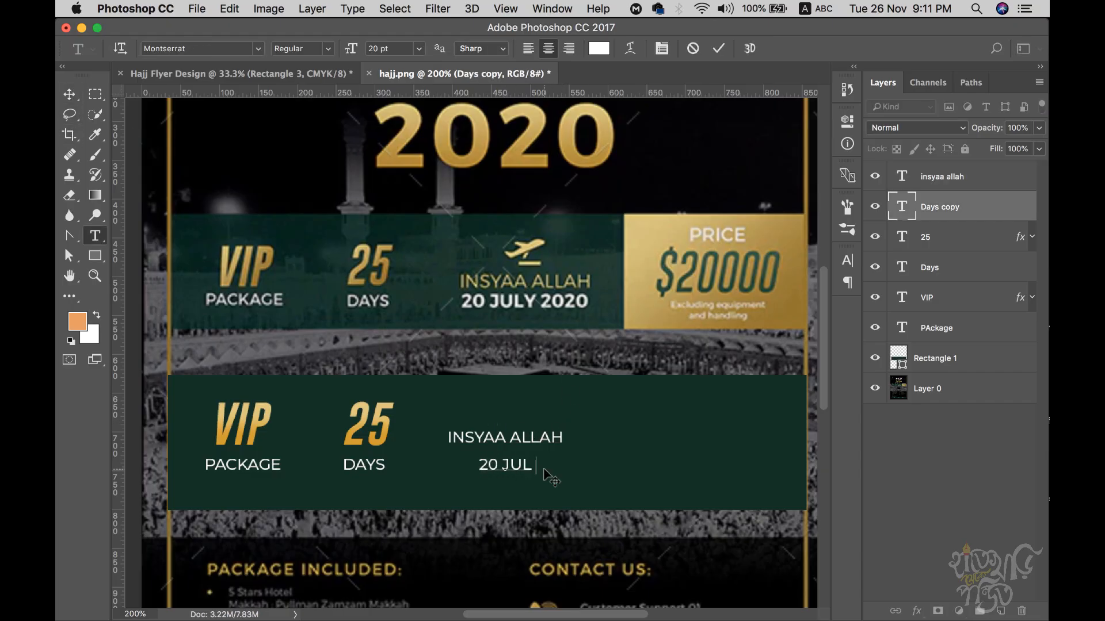
type("Y 2020")
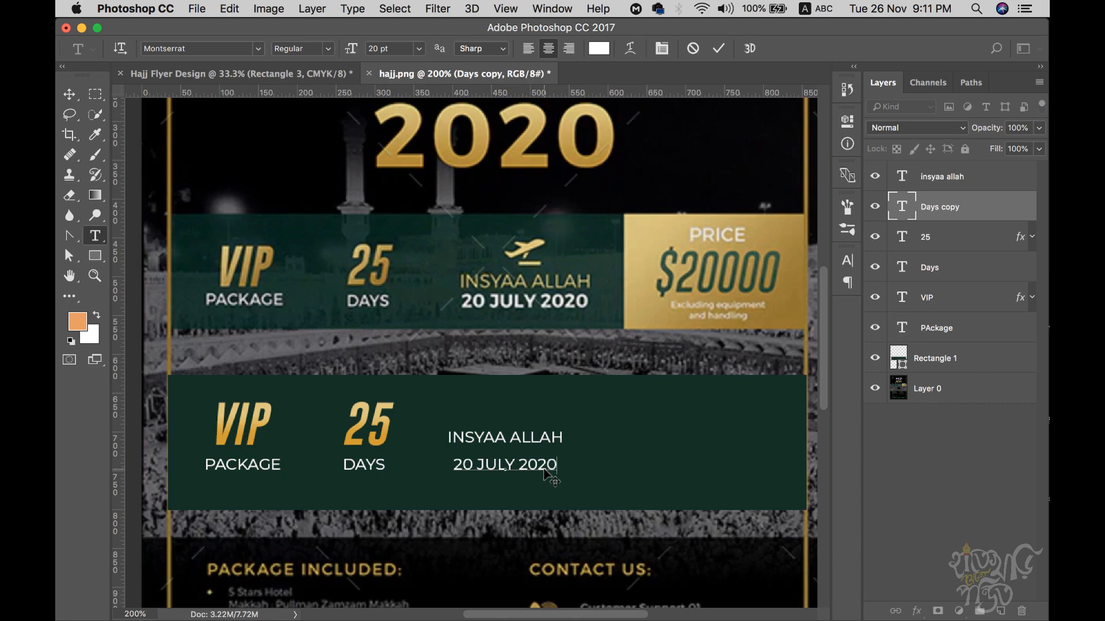
- Commit 20 JULY 2020 and give INSYAA ALLAH the same gold Gradient Overlay
left_click(69, 93)
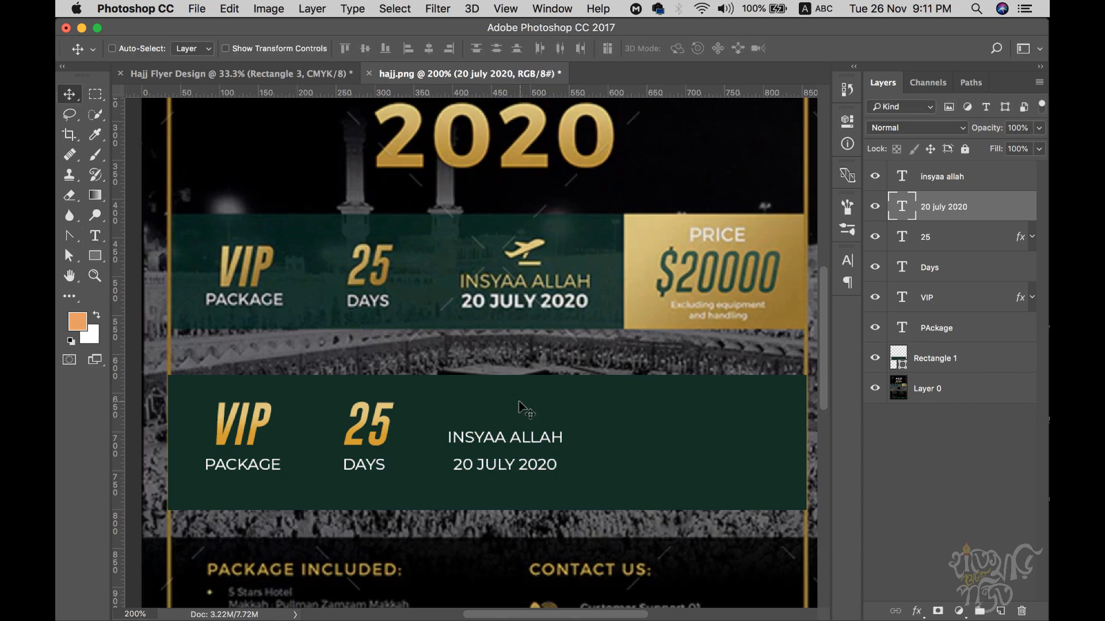
left_click(960, 183)
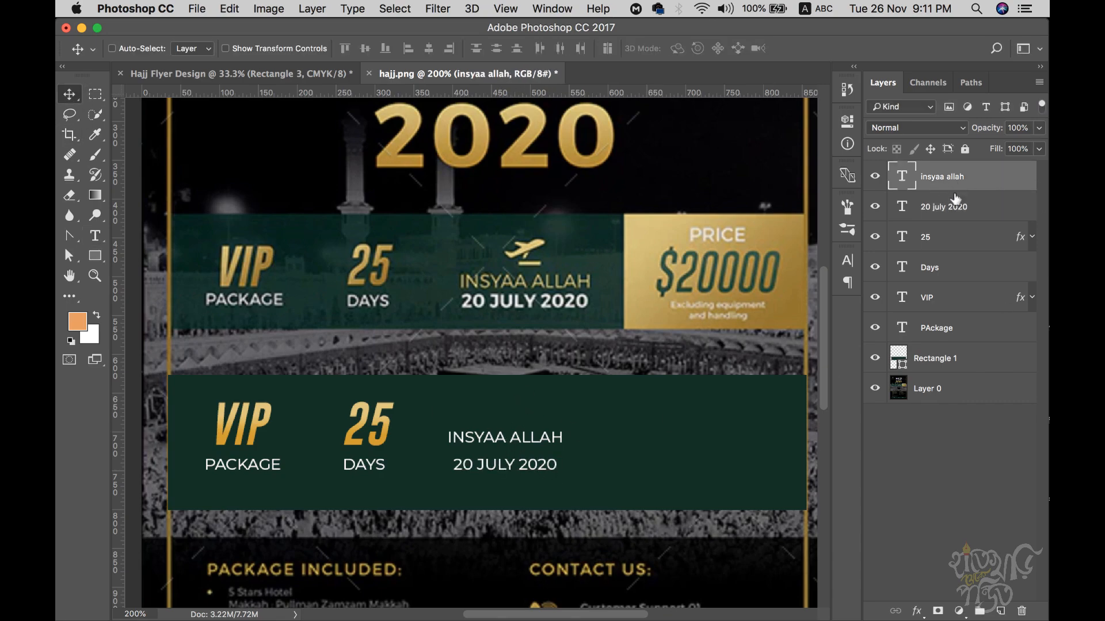
left_click(916, 611)
left_click(967, 546)
left_click(944, 165)
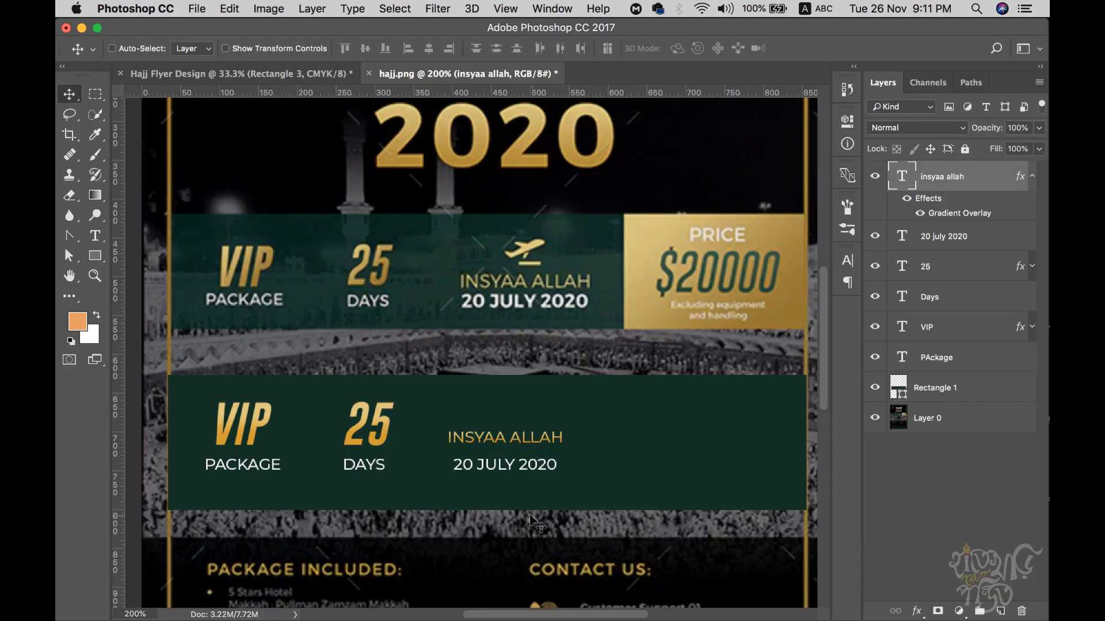
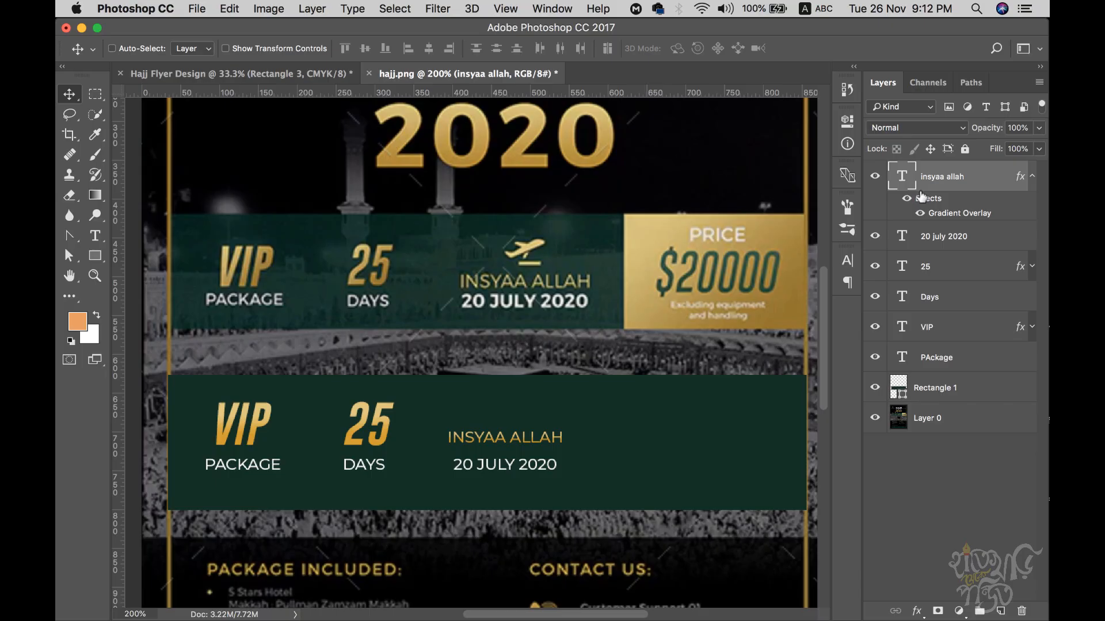
- Replace INSYAA ALLAH's gradient overlay with solid gold #ceba6f sampled from the 2020 title
left_click(847, 282)
left_click_drag(954, 219, 1021, 610)
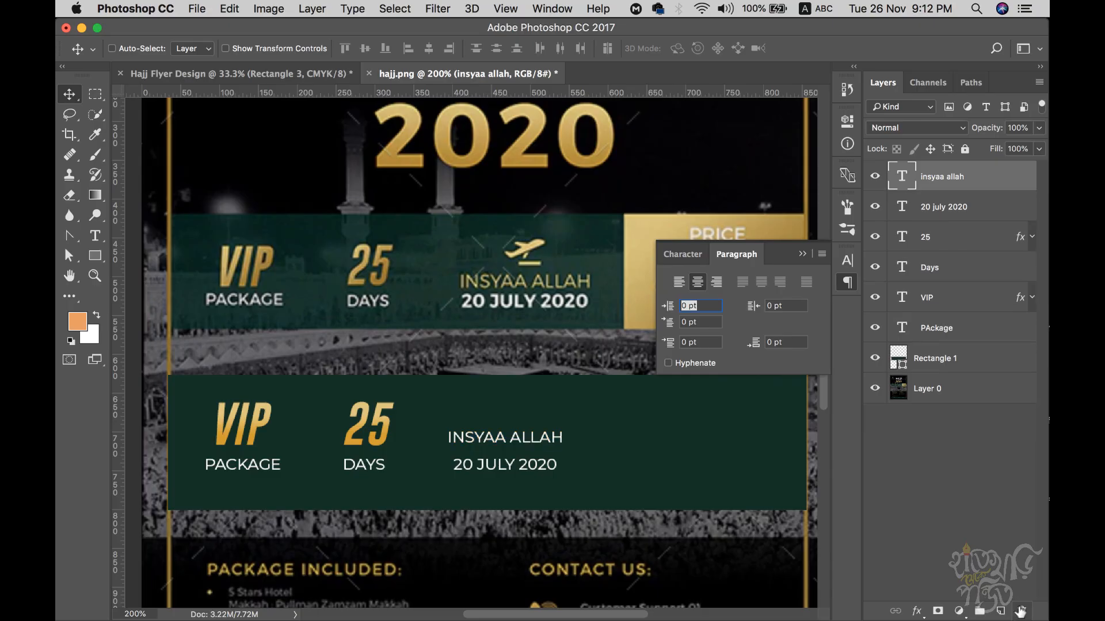
left_click(847, 260)
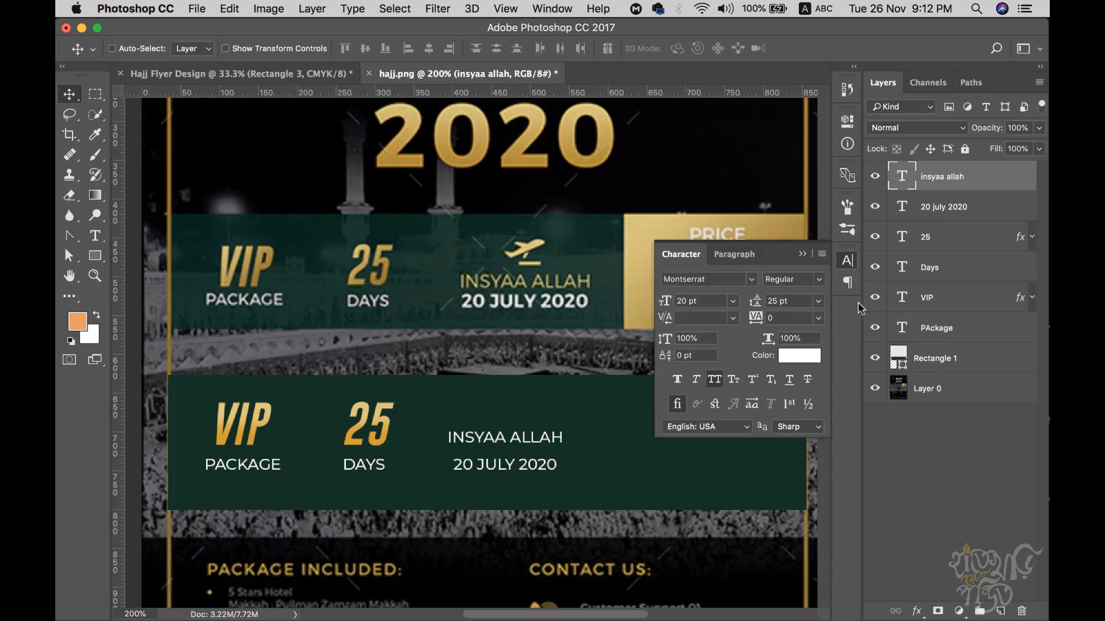
left_click(789, 357)
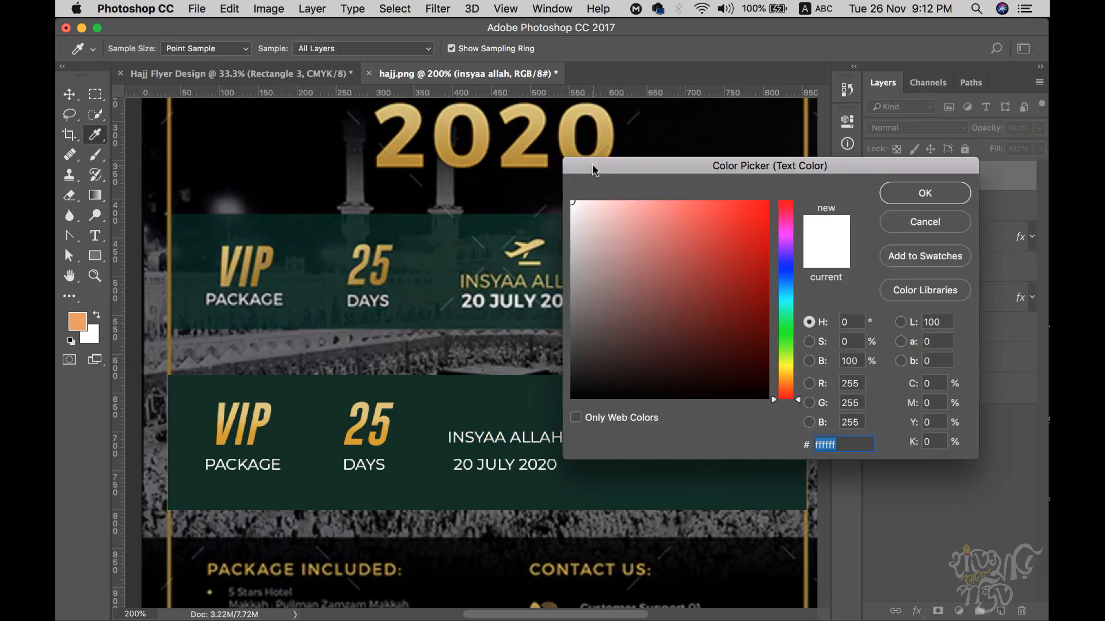
left_click_drag(592, 169, 665, 177)
left_click(524, 140)
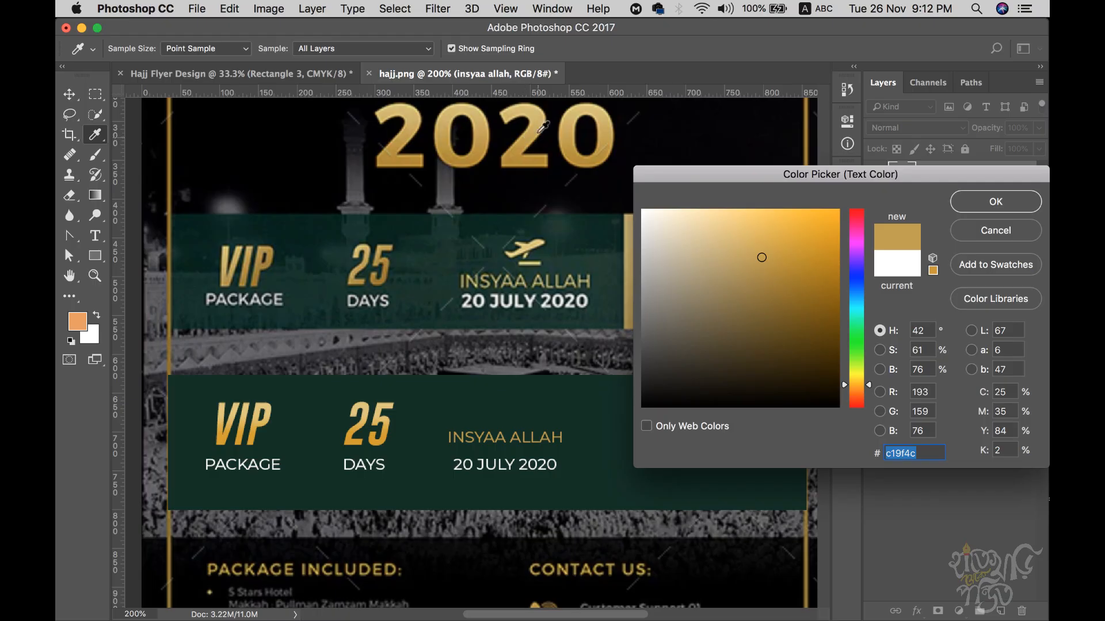
left_click(537, 115)
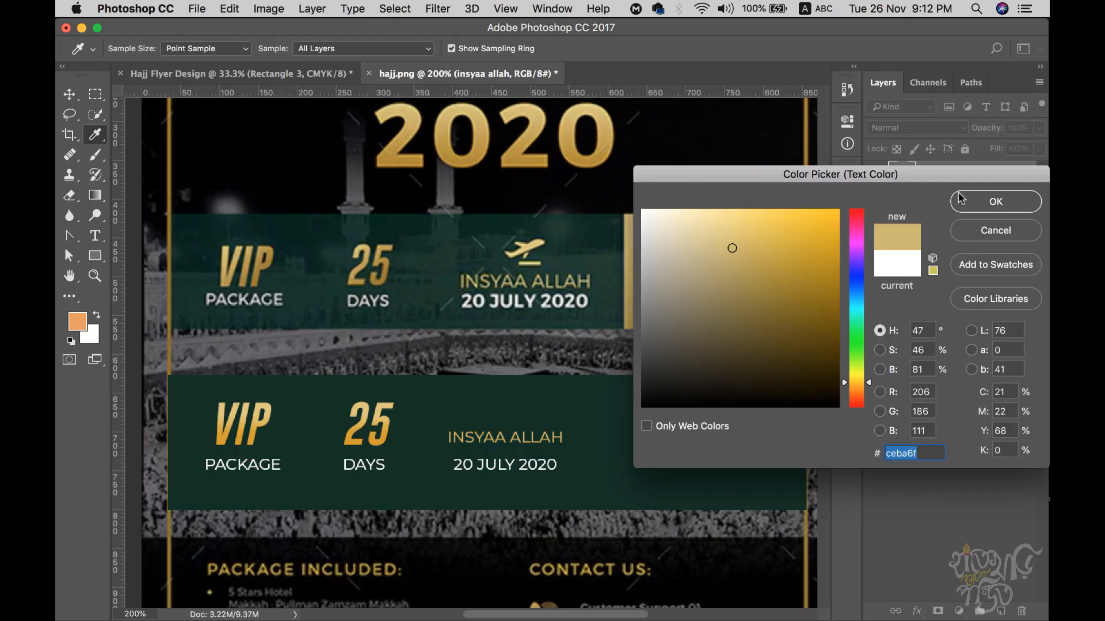
left_click(970, 208)
left_click(802, 254)
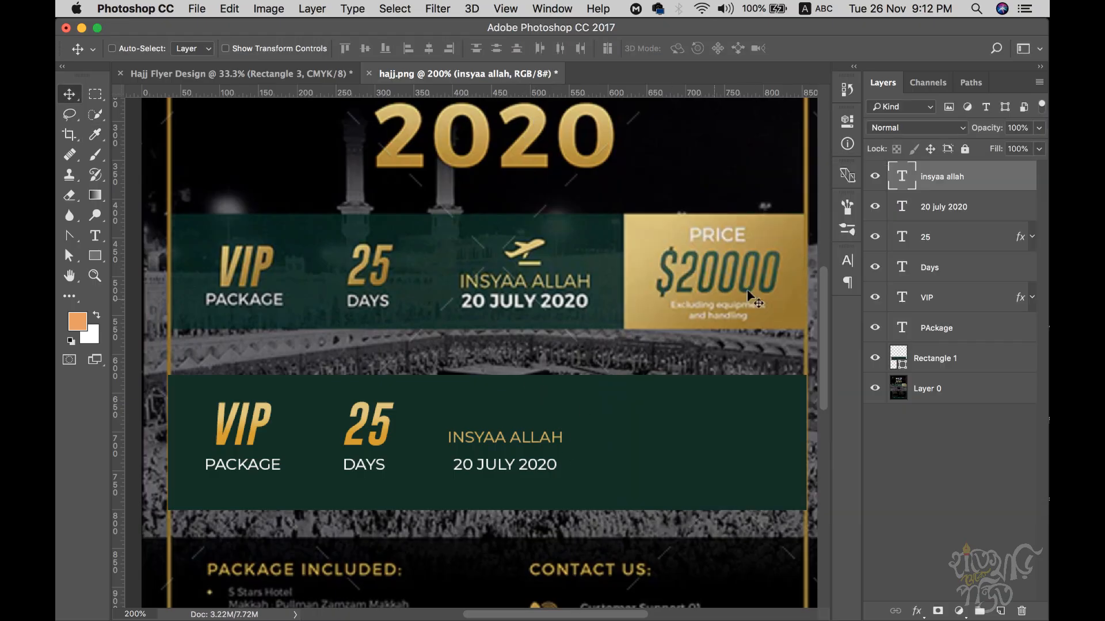
- Nudge INSYAA ALLAH down, then duplicate Rectangle 1 and narrow the copy to the banner's right end
left_click_drag(682, 450, 638, 439)
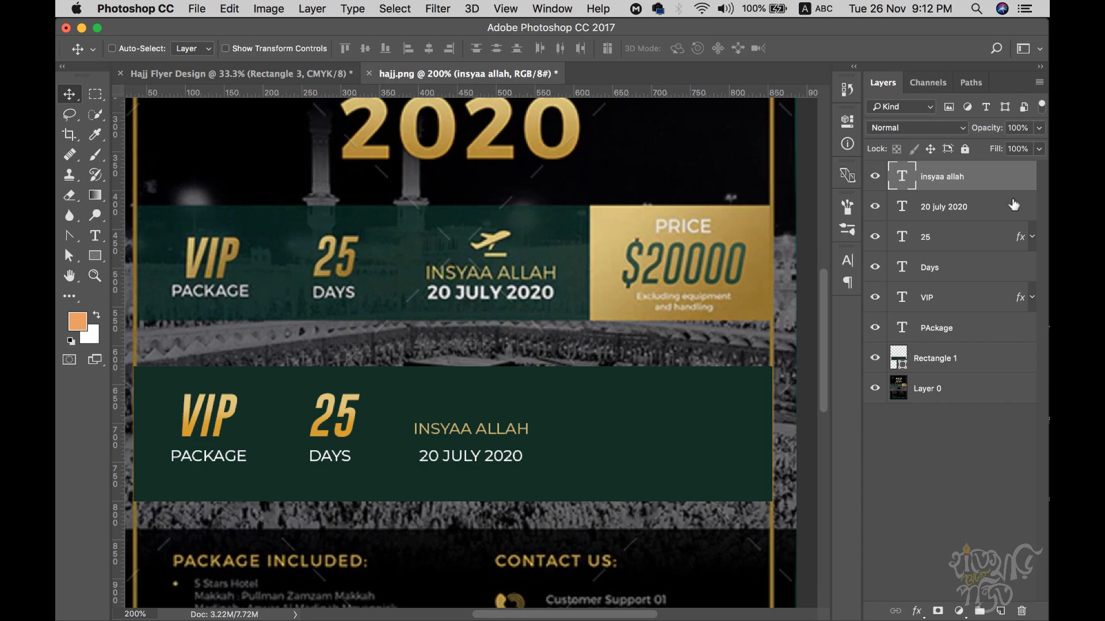
key("Down")
key("Down")
key("Down")
key("Down")
key("Down")
key("Down")
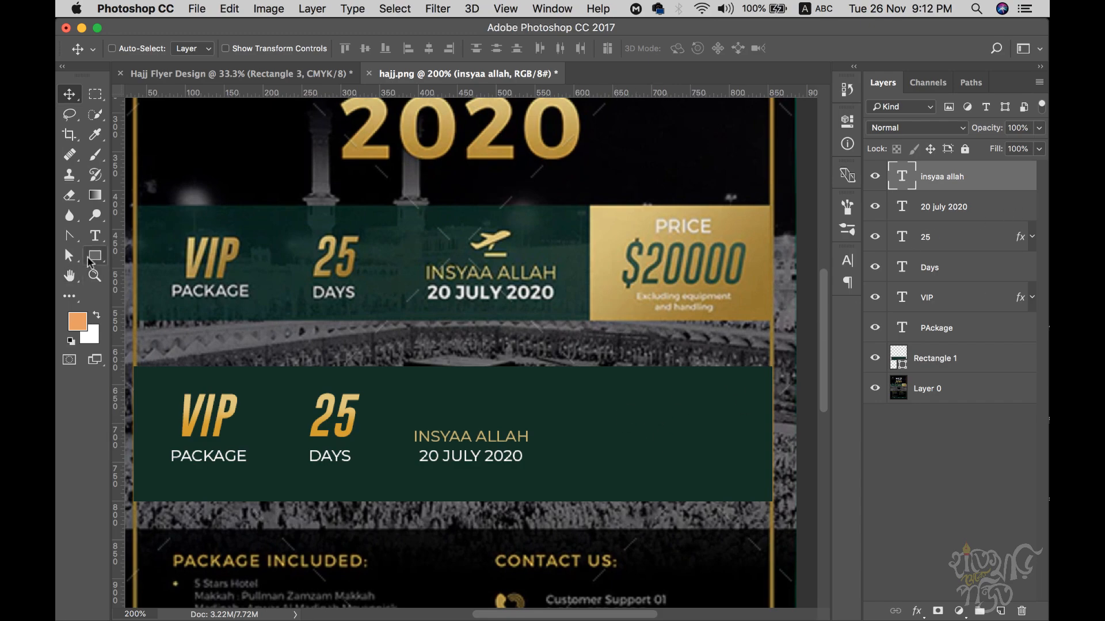
left_click(922, 365)
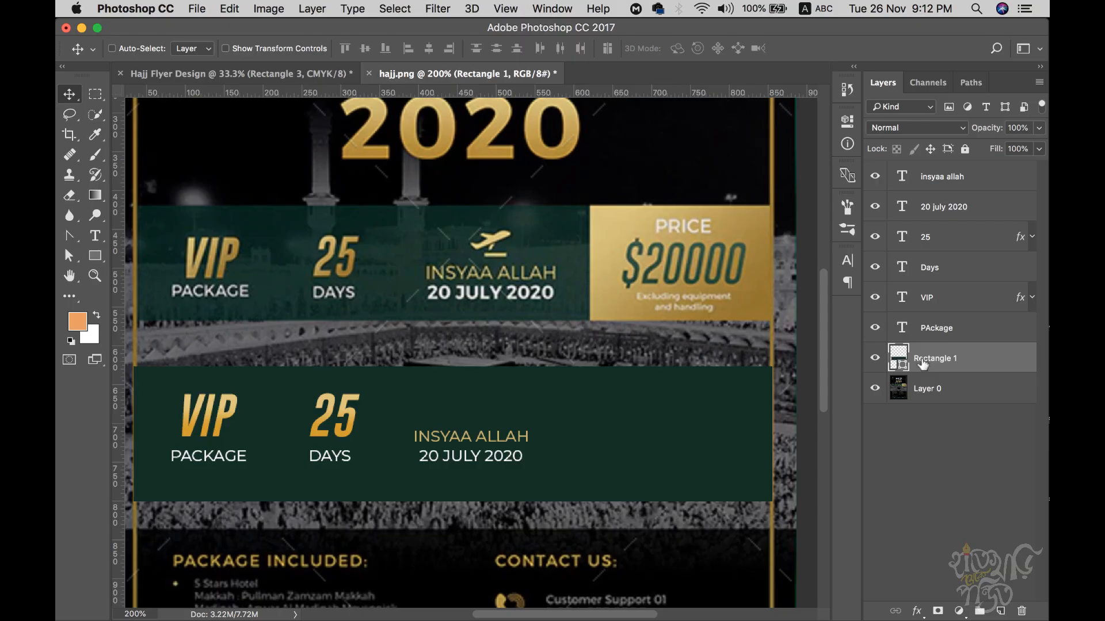
key("super+j")
key("super+t")
left_click_drag(134, 431, 591, 439)
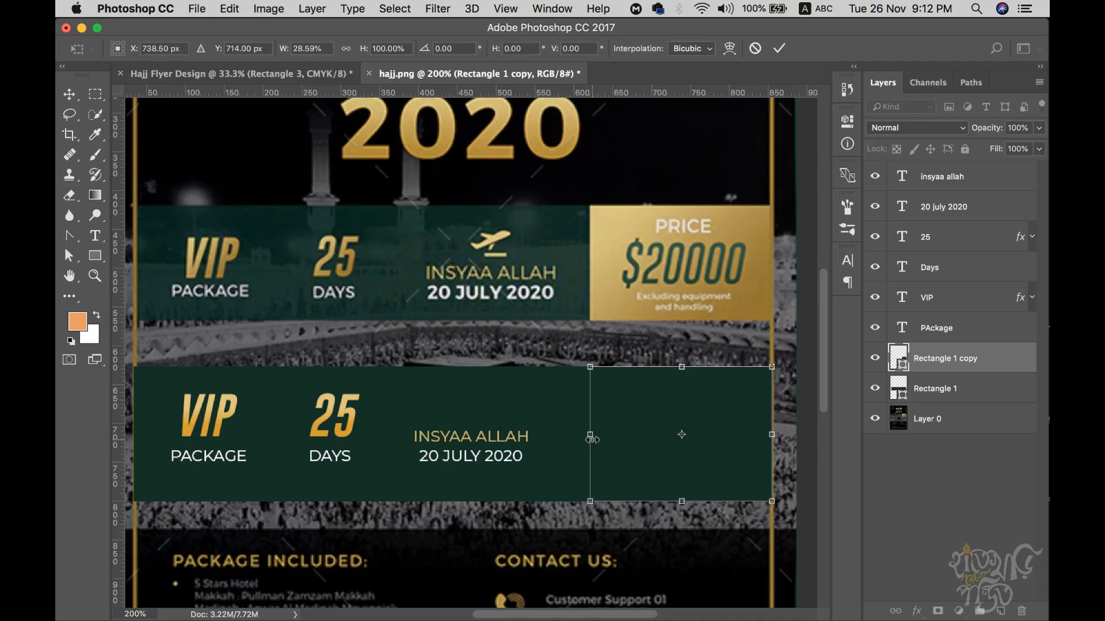
key("Return")
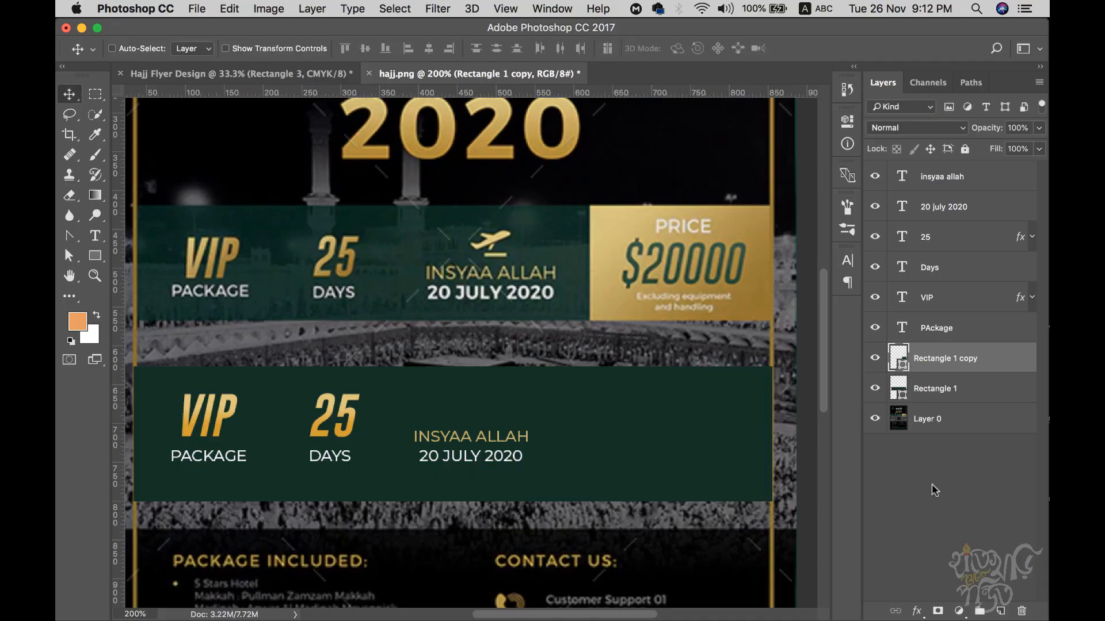
- Give the narrowed rectangle copy a gold Gradient Overlay
left_click(95, 256)
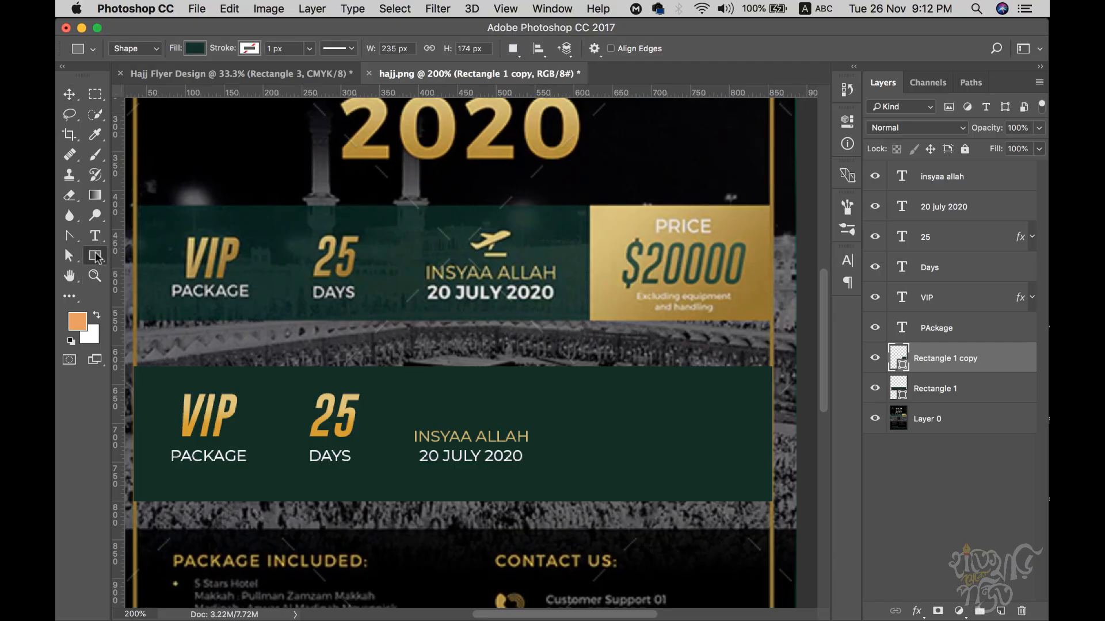
left_click(194, 50)
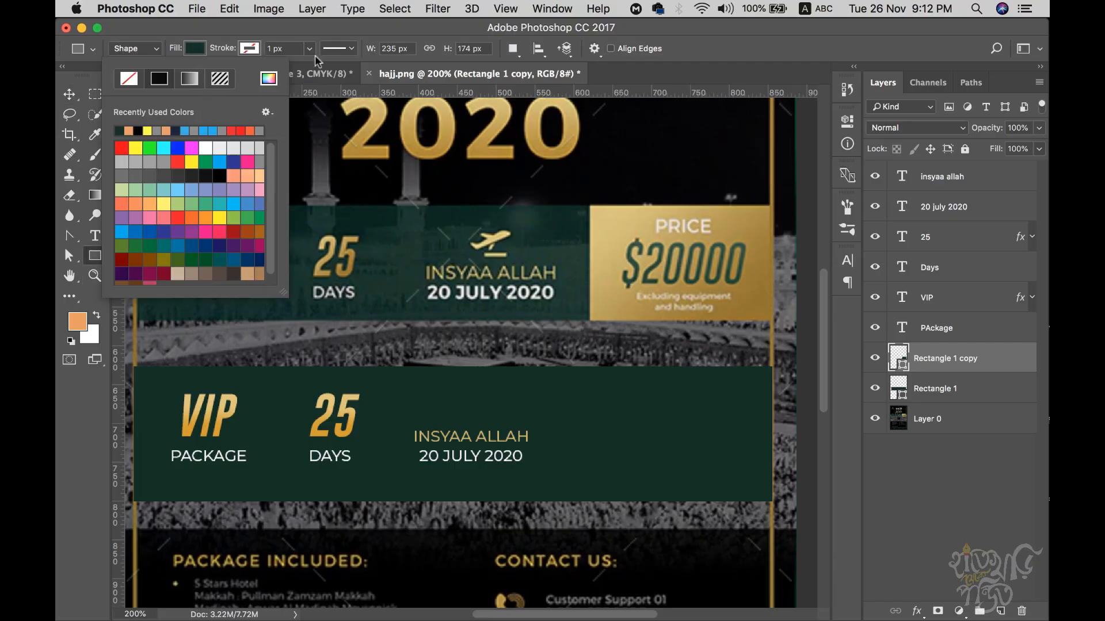
left_click(363, 39)
left_click(917, 611)
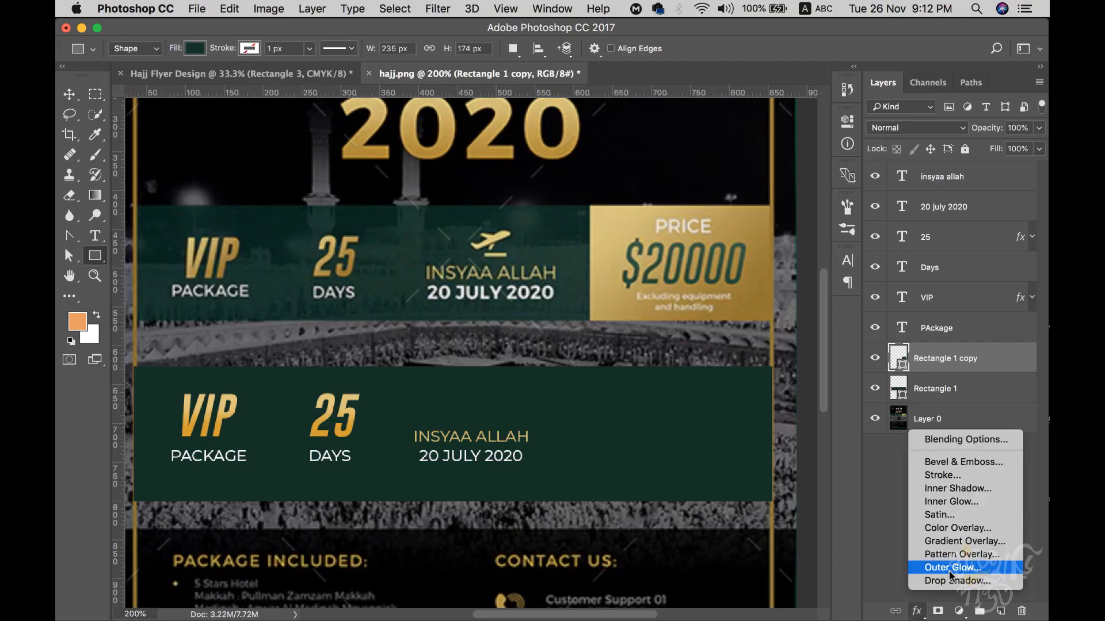
left_click(962, 541)
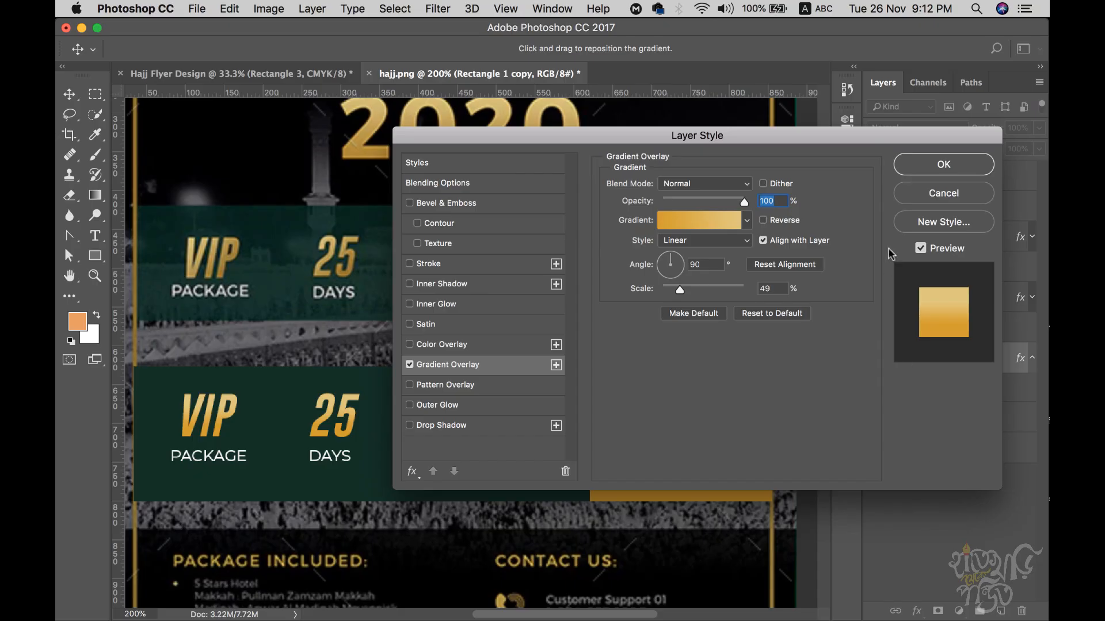
left_click(935, 167)
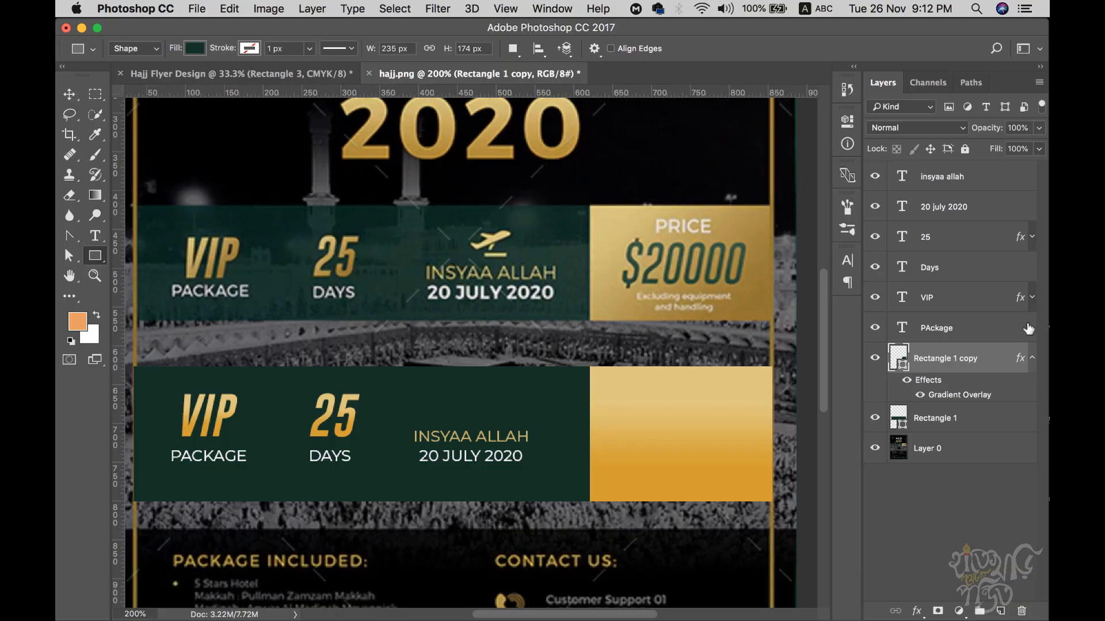
- Alt-drag copies of the INSYAA ALLAH and 20 JULY 2020 layers onto the gold box
left_click(946, 182)
left_click(945, 208, "shift")
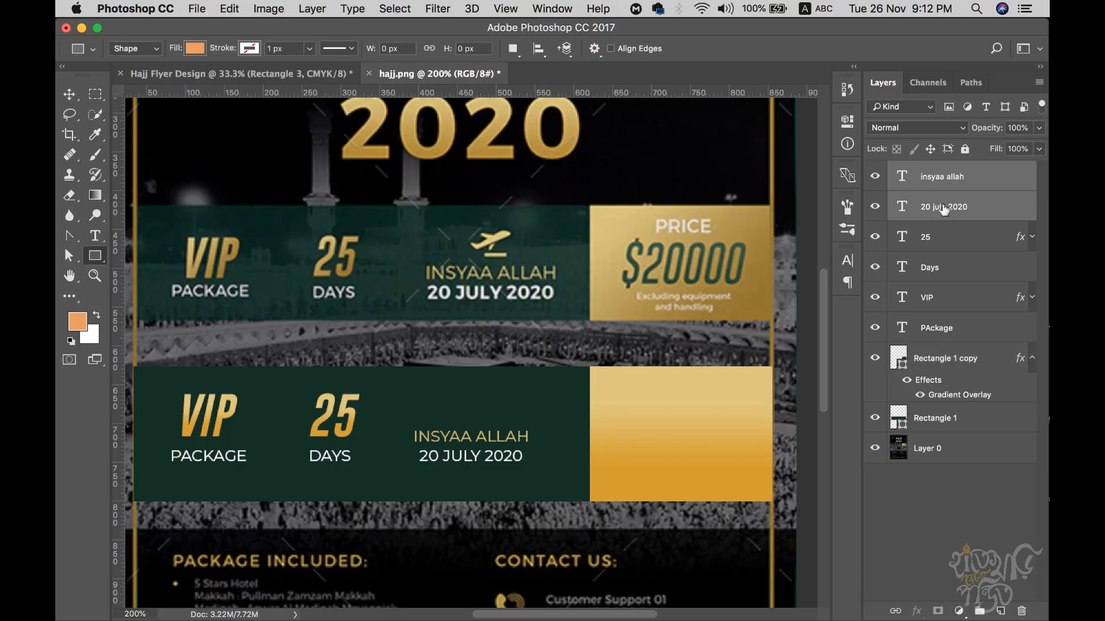
left_click(69, 95)
left_click_drag(451, 458, 662, 438)
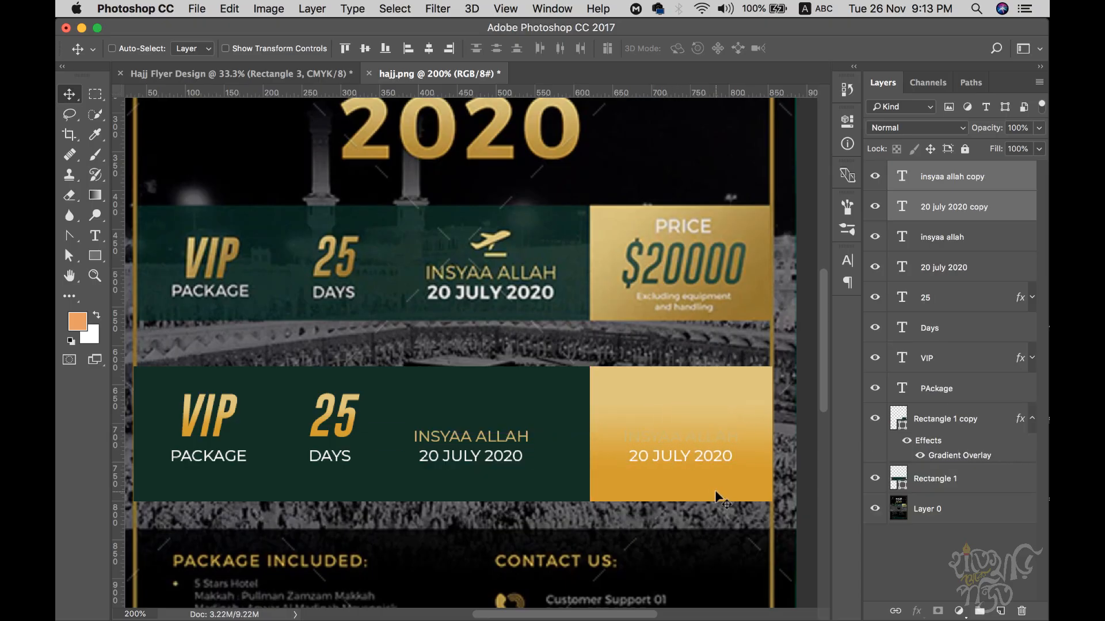
- Select the copied INSYAA ALLAH line's text for rewording, undoing an accidental change
left_click(952, 179)
key("t")
left_click(645, 440)
key("ctrl+a")
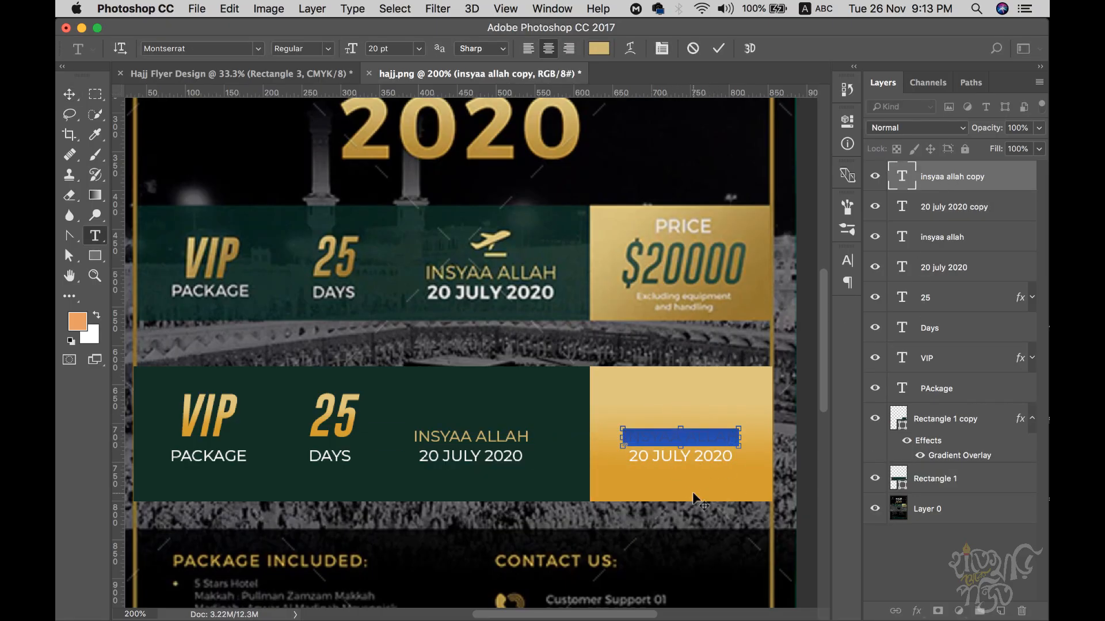
key("BackSpace")
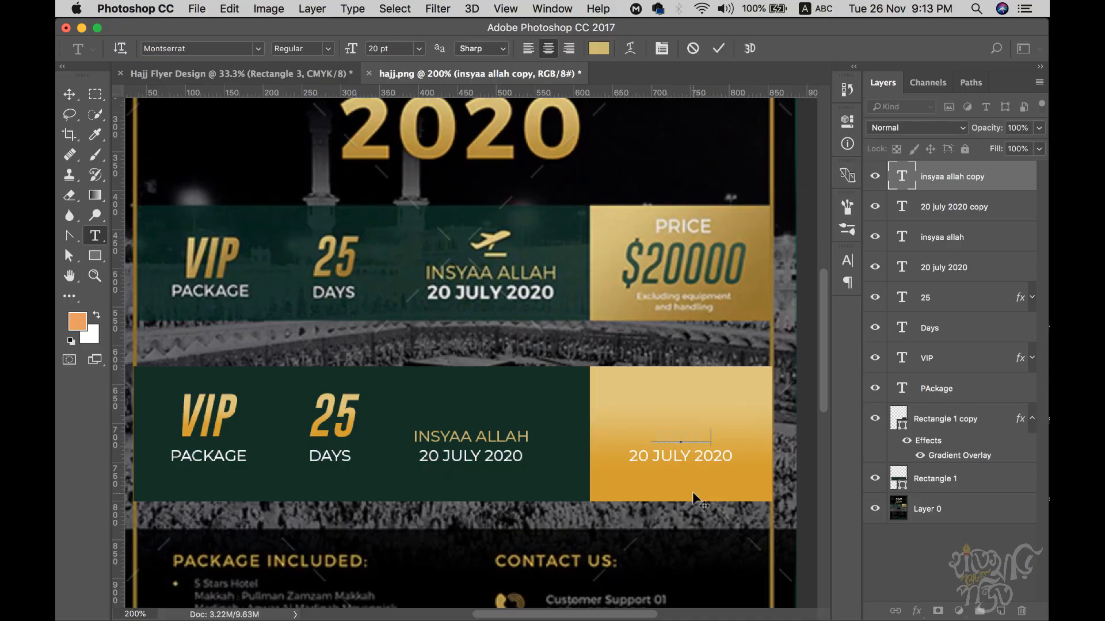
key("super+a")
key("super+t")
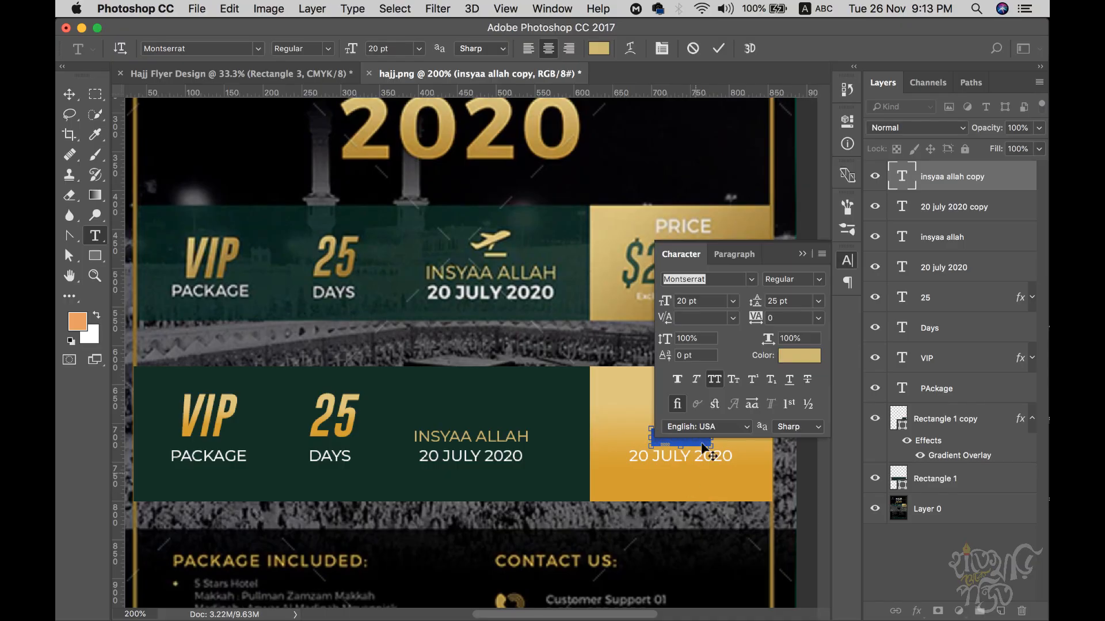
left_click(710, 280)
key("Return")
key("super+Return")
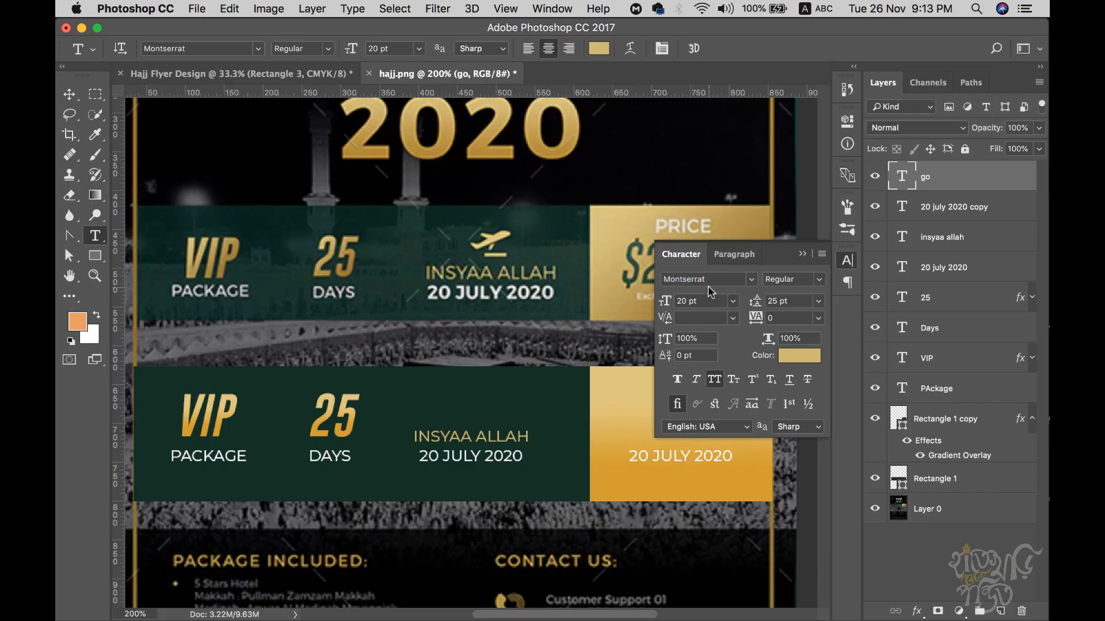
left_click(800, 254)
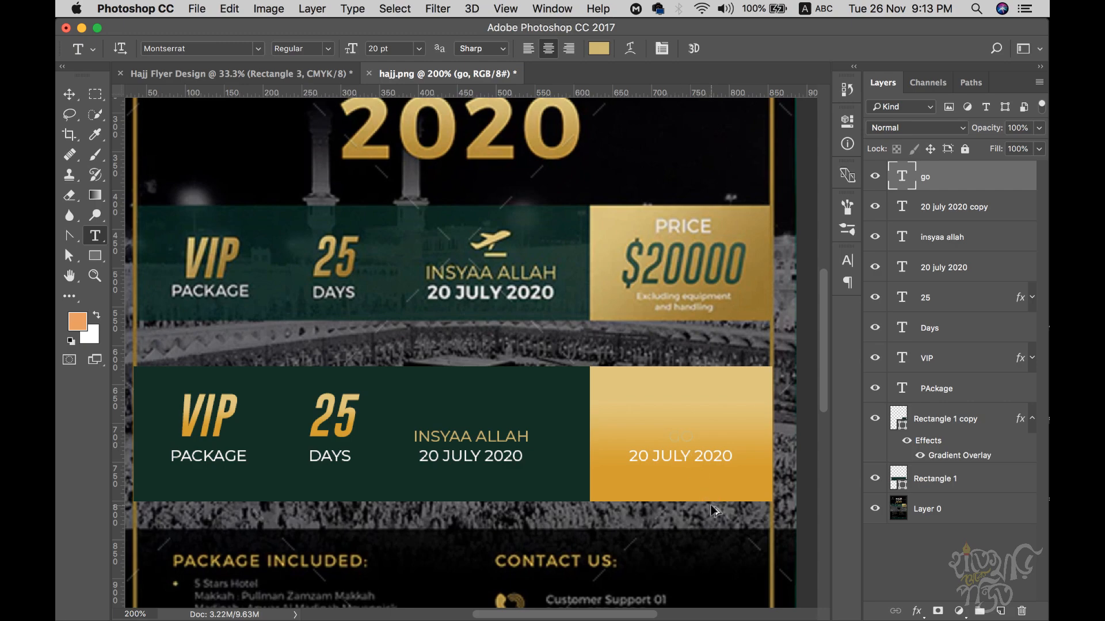
key("super+z")
triple_click(679, 443)
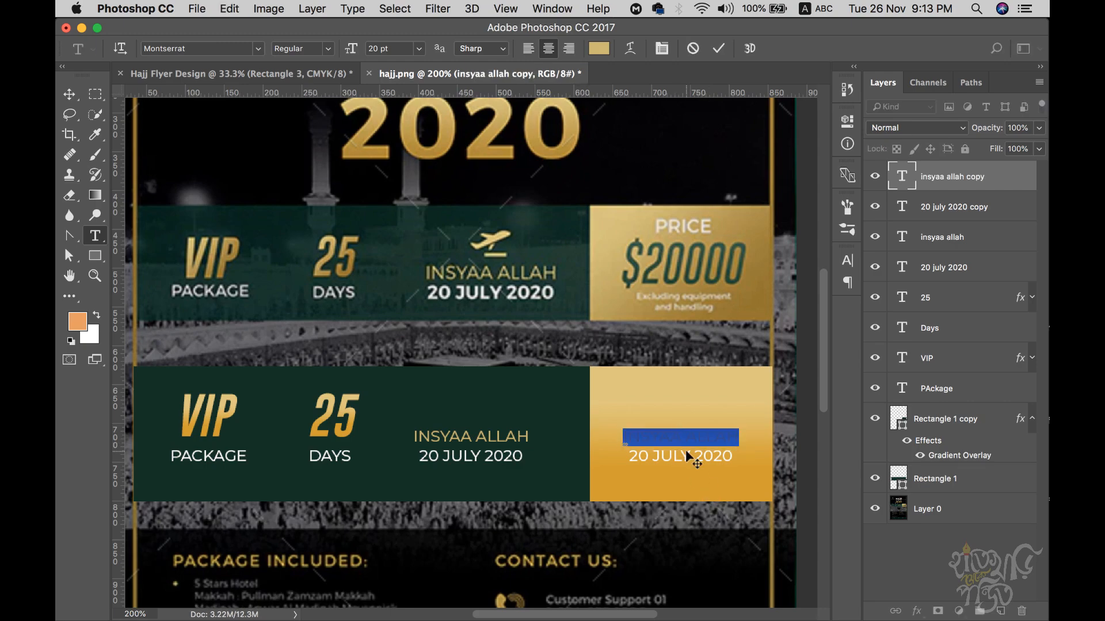
- Set the copied line's font to Gobold Bold Italic
key("BackSpace")
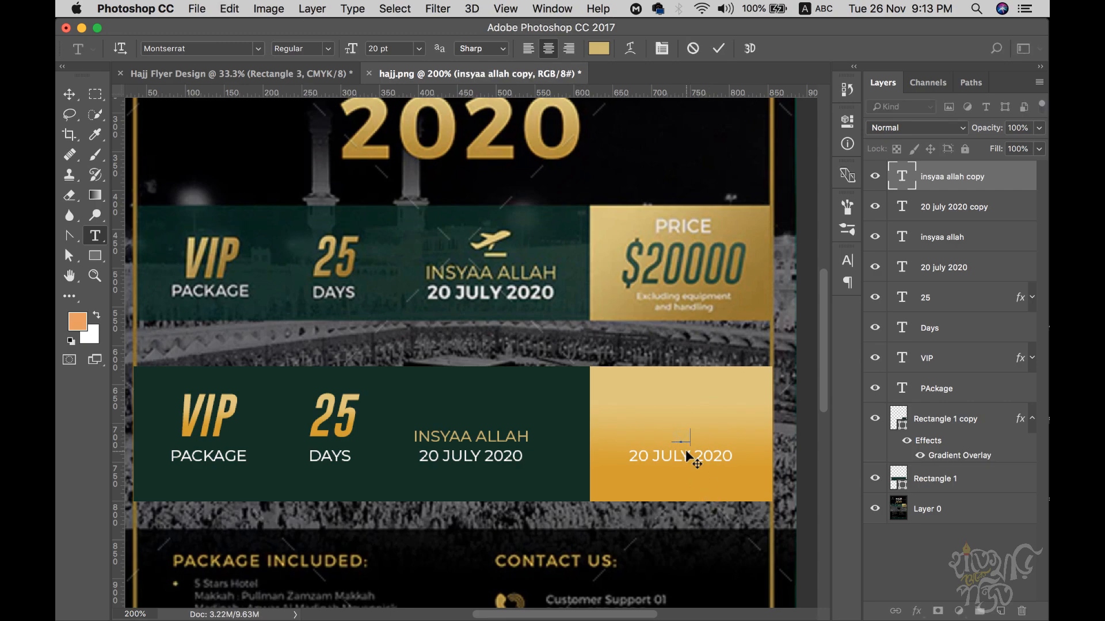
key("super+z")
left_click(847, 260)
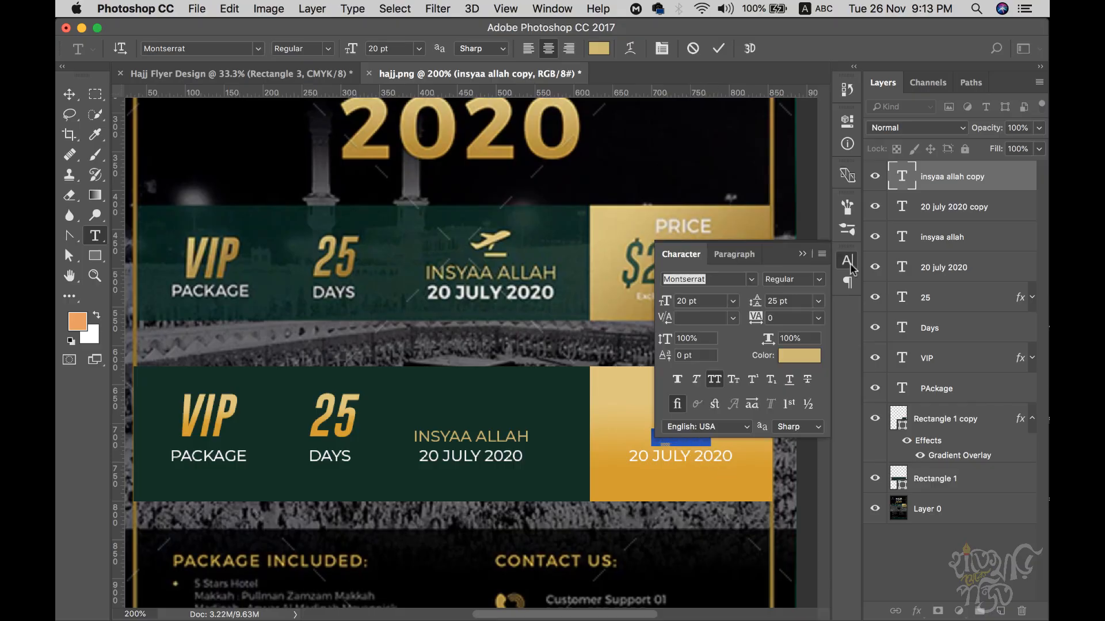
left_click(711, 281)
type("go")
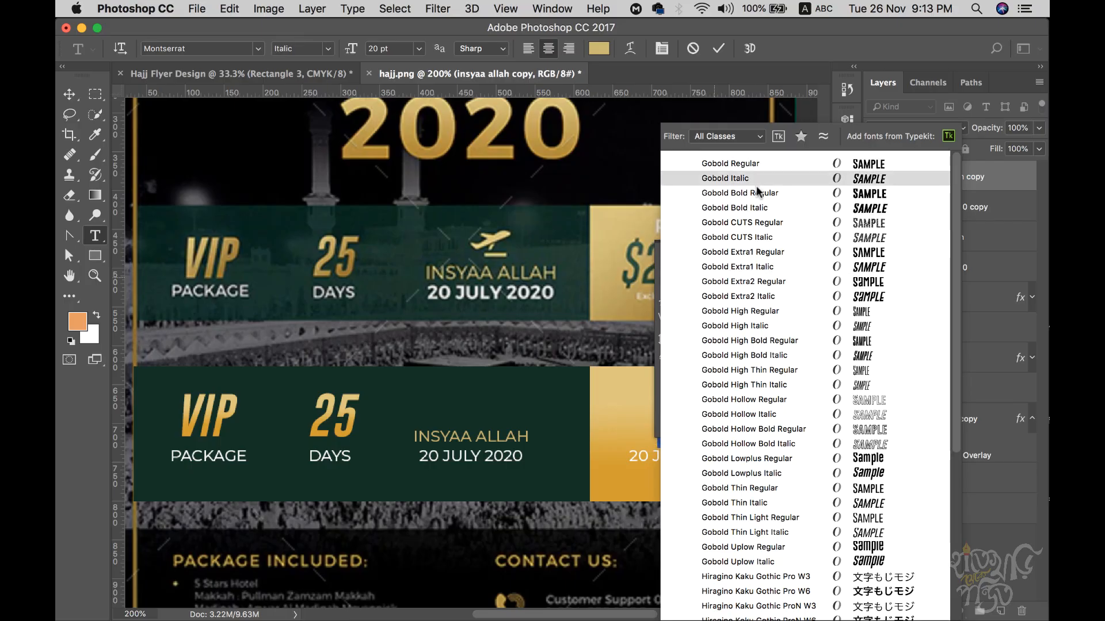
left_click(760, 208)
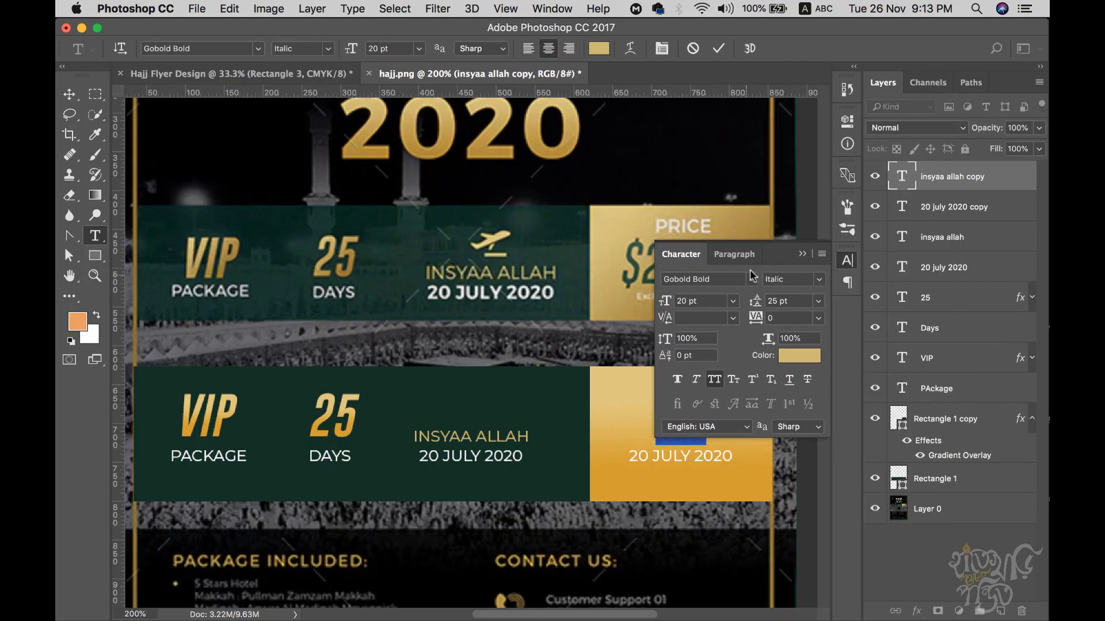
left_click(802, 254)
- Size the price text to 40 pt
key("super+a")
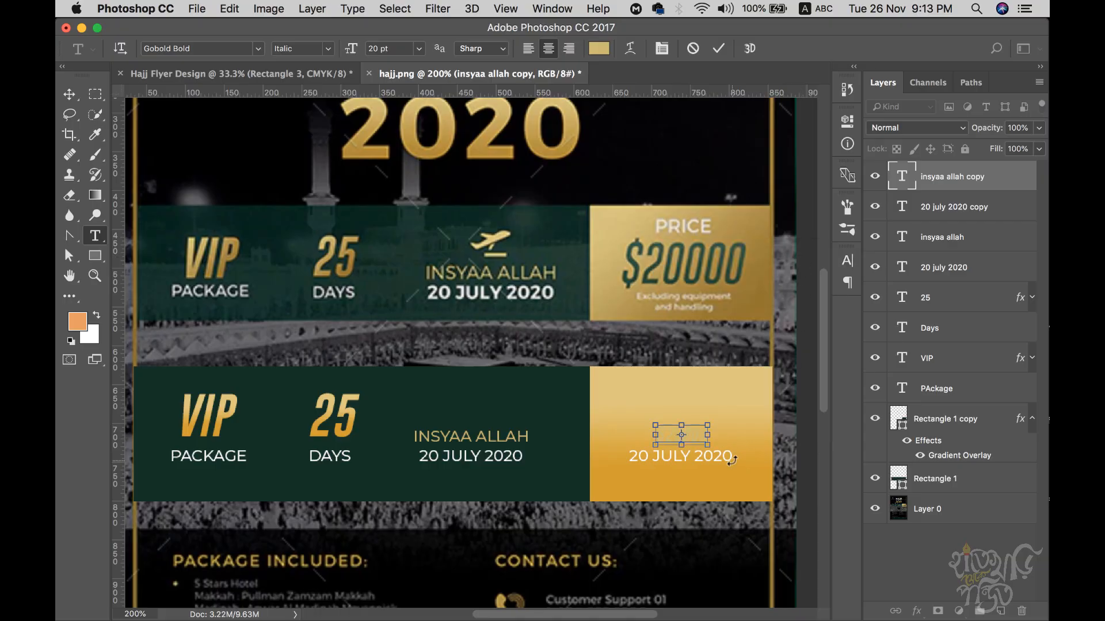
left_click(847, 260)
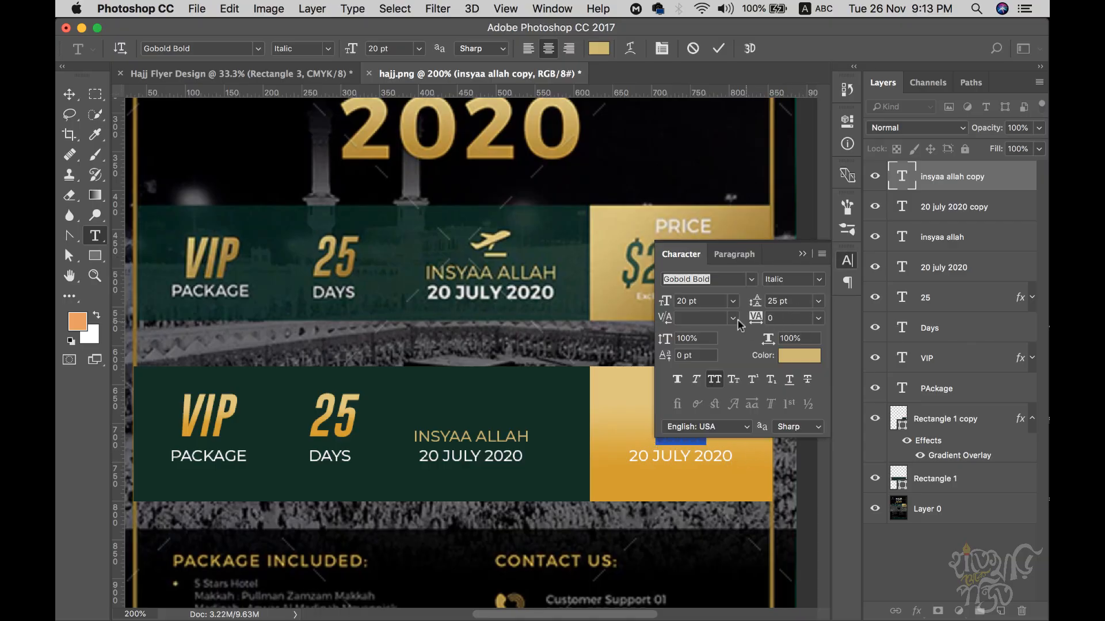
type("34")
key("Return")
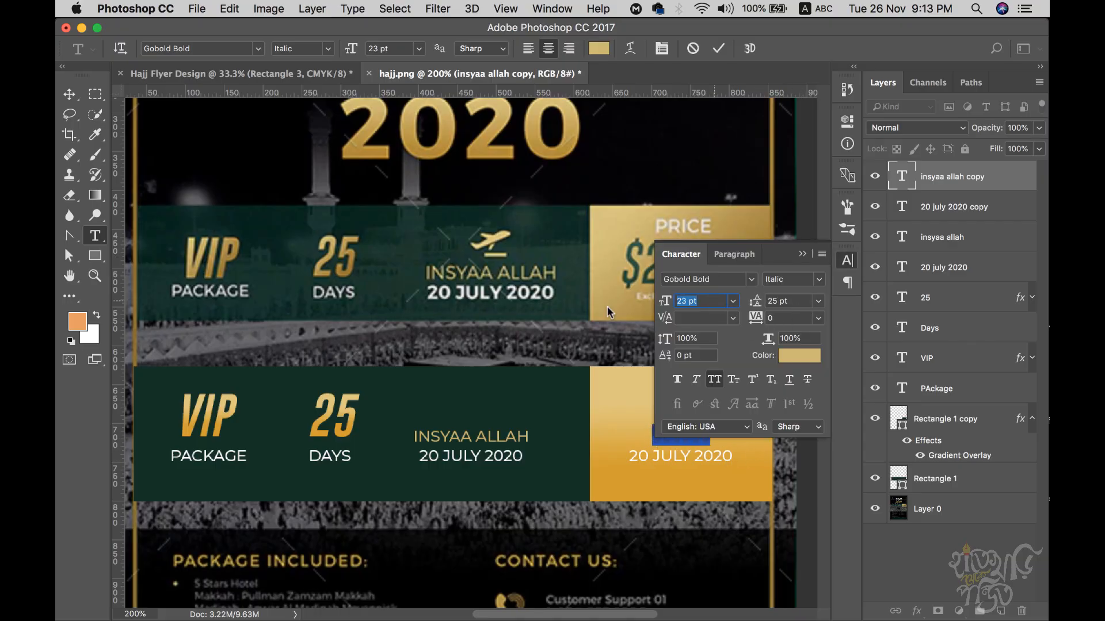
type("52")
key("Return")
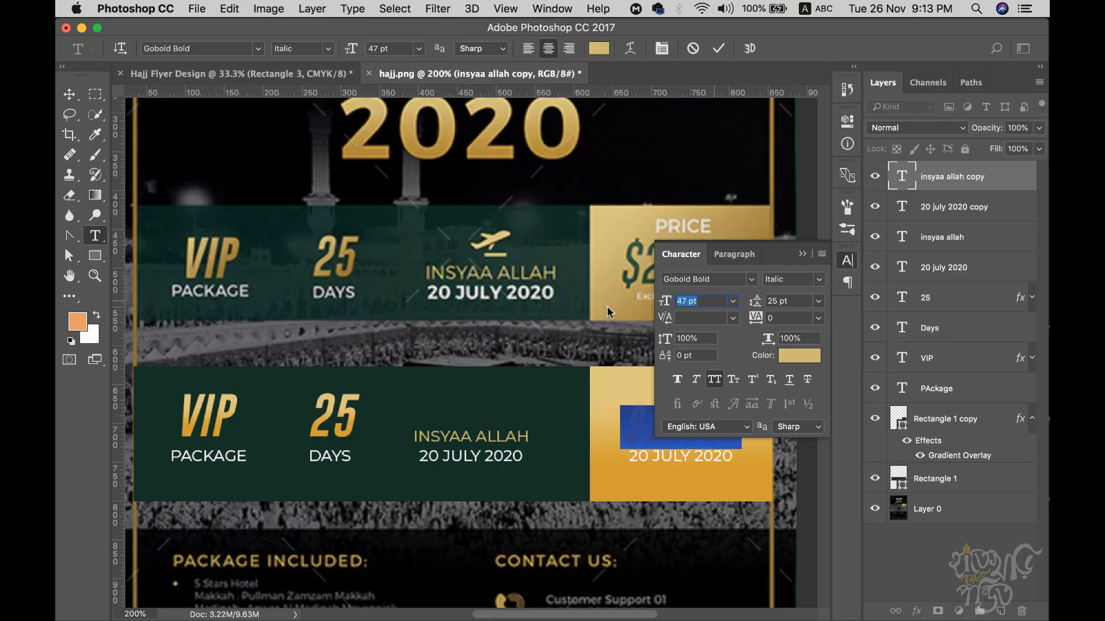
type("45")
key("Return")
key("Down")
key("Down")
key("Down")
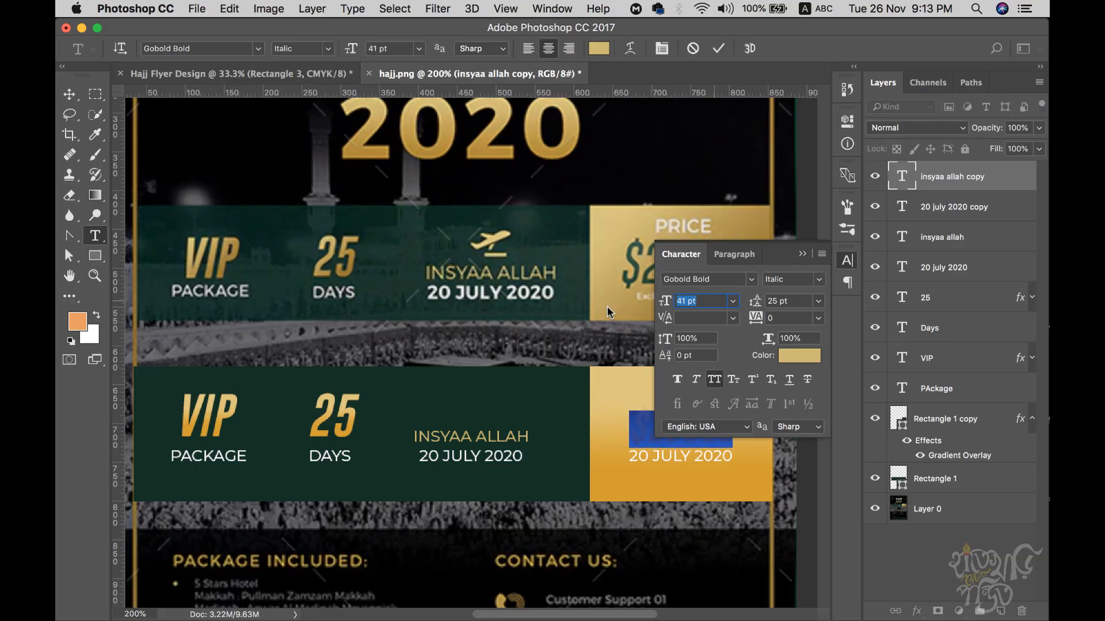
key("Return")
left_click(794, 255)
- Color the price text dark green sampled from the left panel
left_click(699, 424)
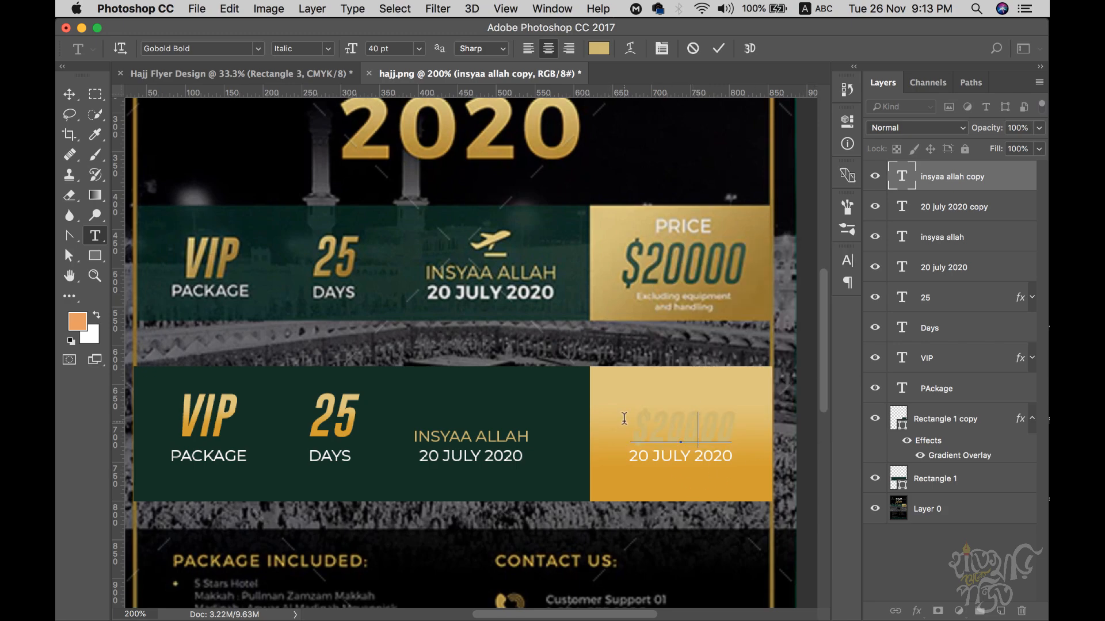
key("super+a")
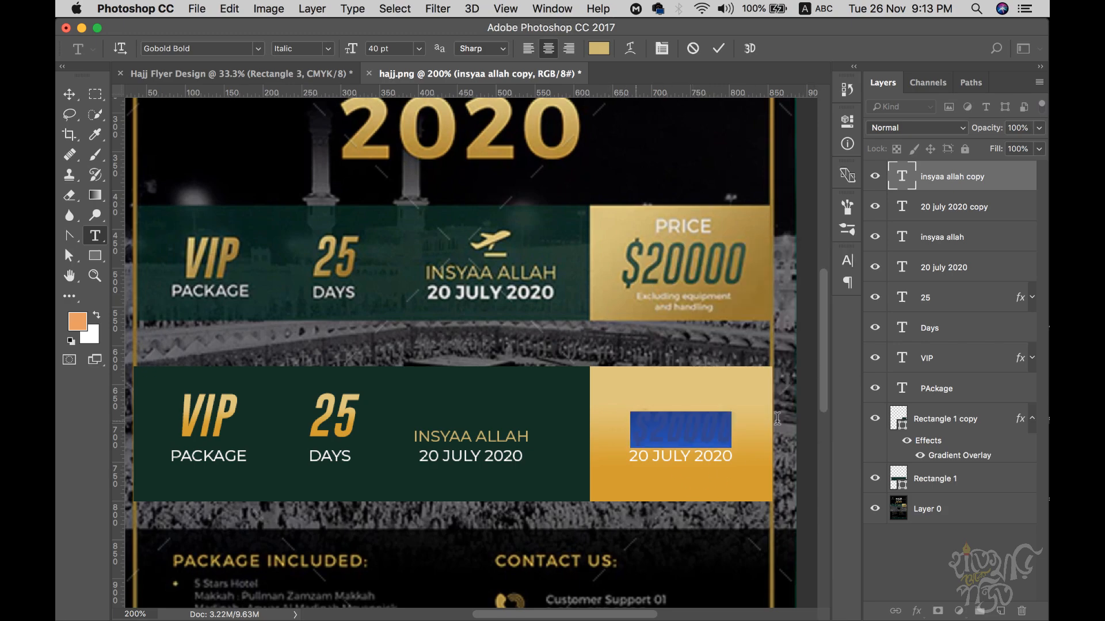
left_click(850, 260)
left_click(803, 352)
left_click_drag(706, 178, 904, 250)
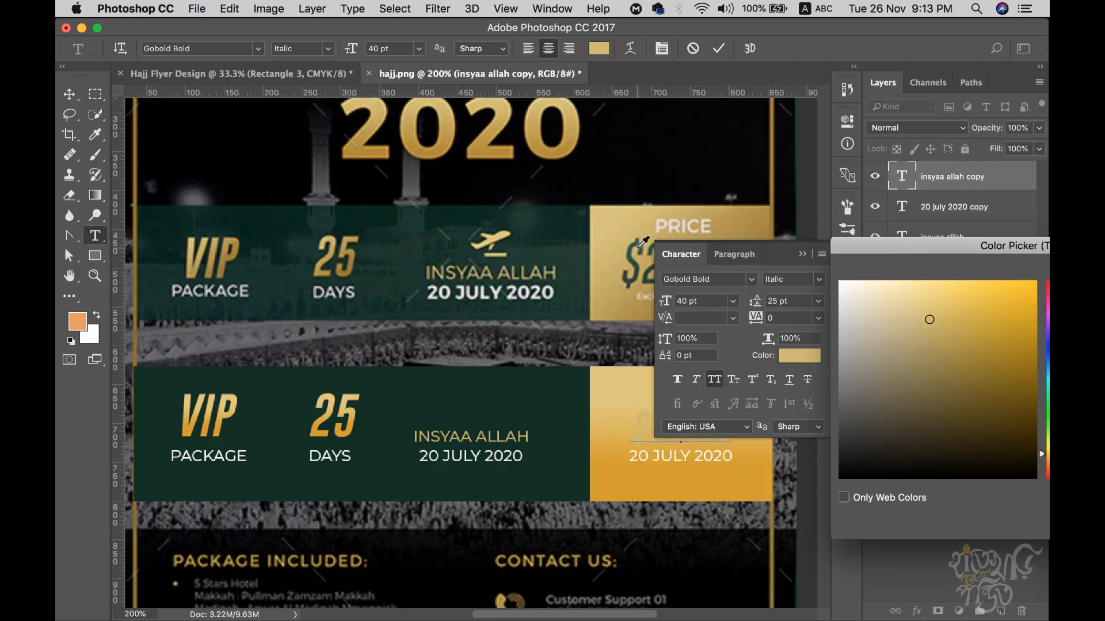
left_click(548, 405)
left_click_drag(1025, 247, 706, 227)
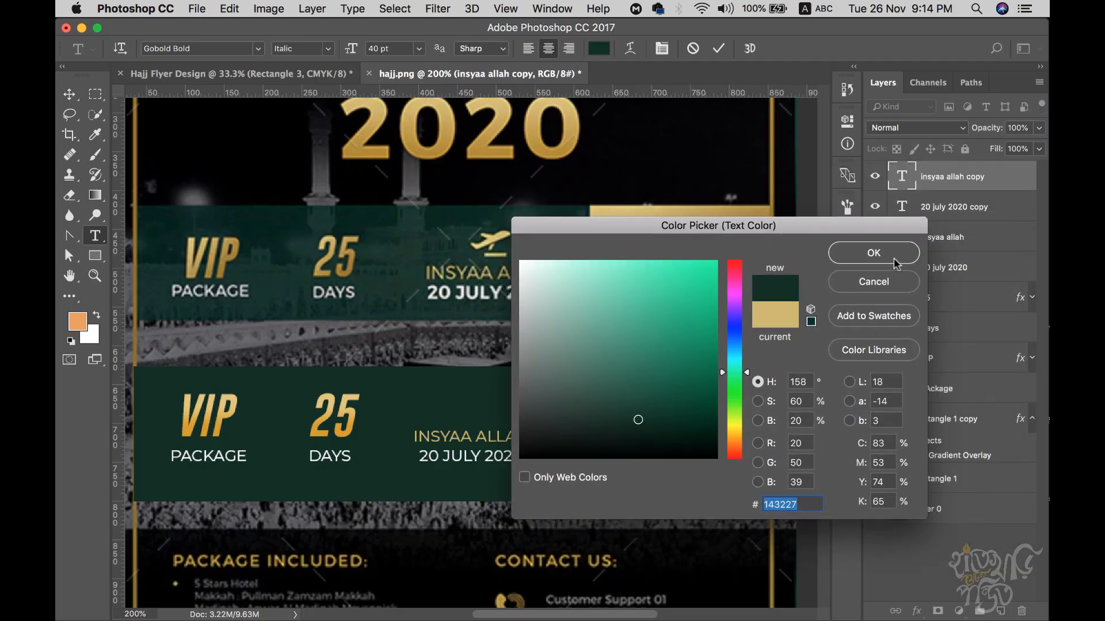
left_click(885, 255)
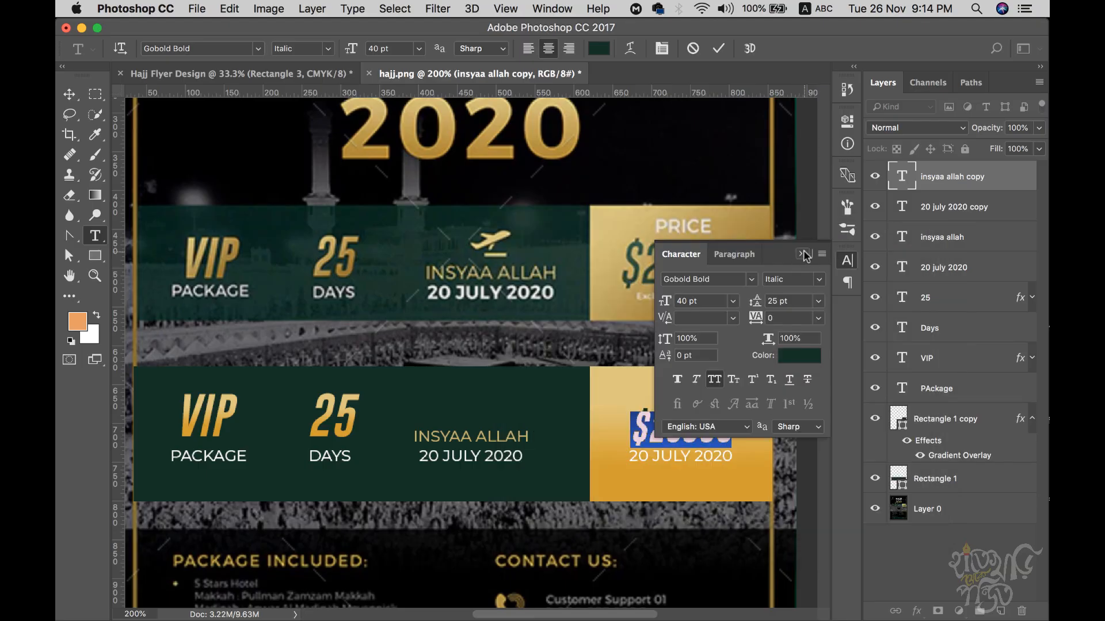
left_click(803, 254)
left_click(656, 438)
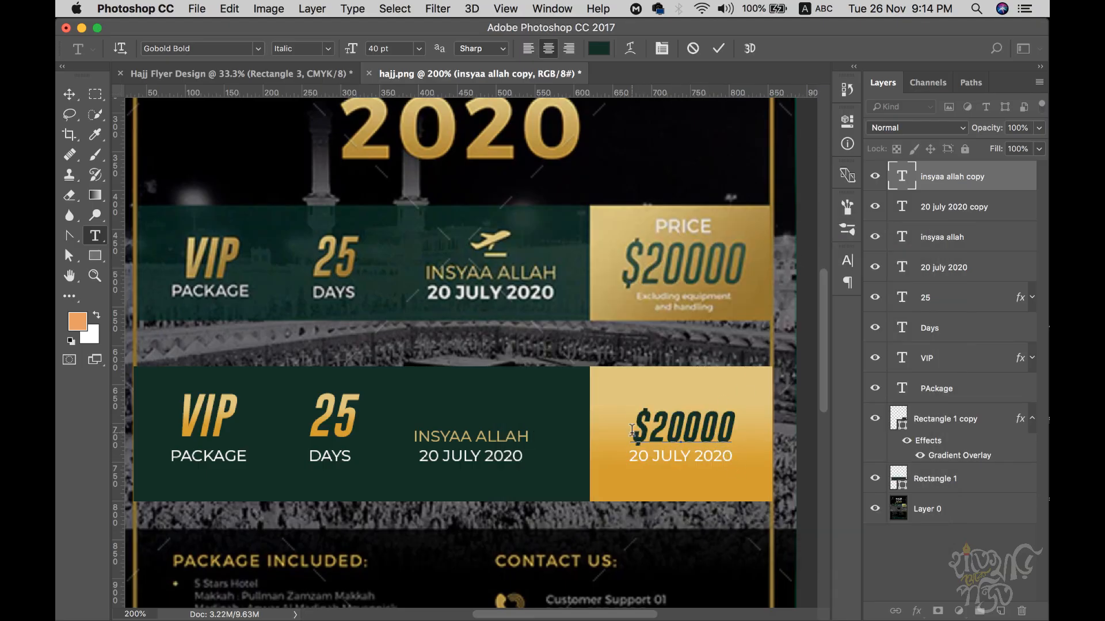
- Change the $20000 font to Gobold Italic
left_click_drag(632, 430, 761, 427)
left_click(847, 260)
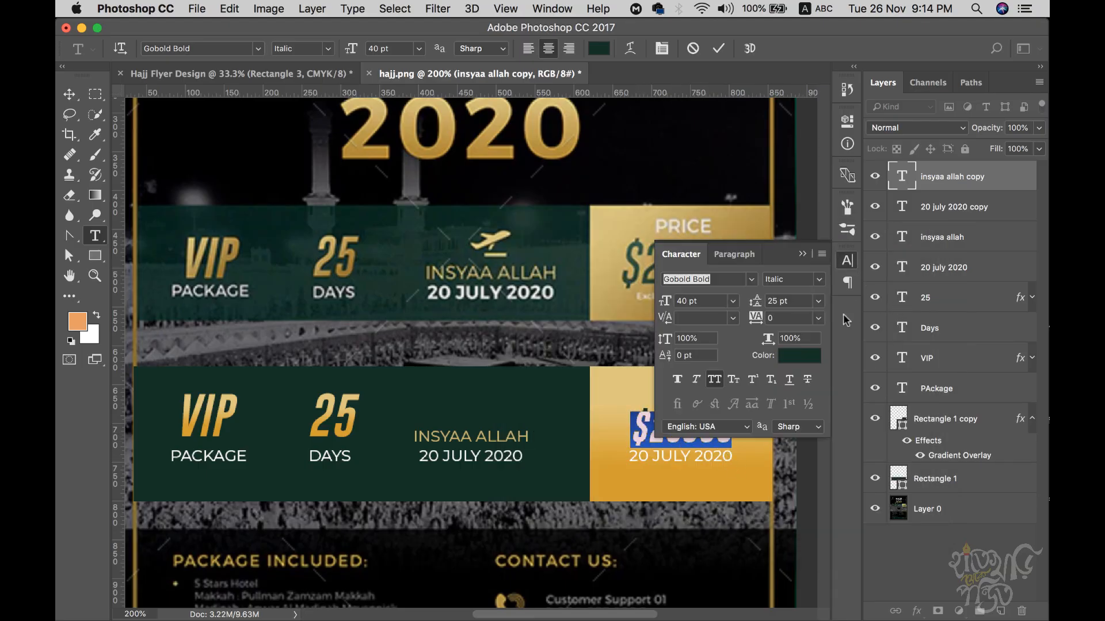
left_click(818, 280)
left_click(792, 284)
left_click(729, 283)
left_click(752, 280)
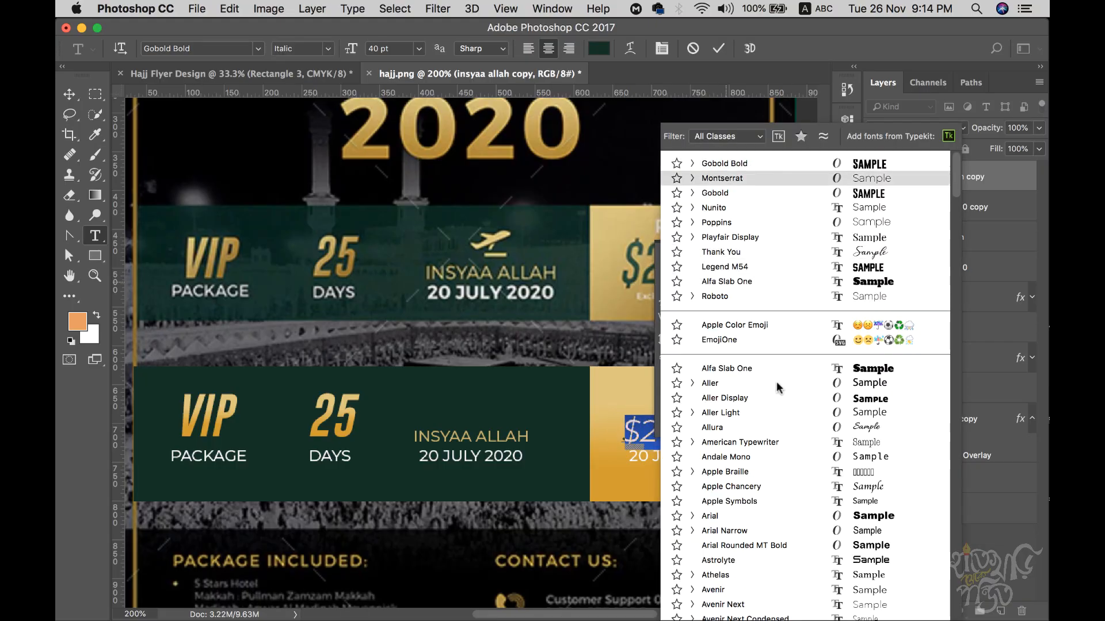
scroll(788, 368, "down", 20)
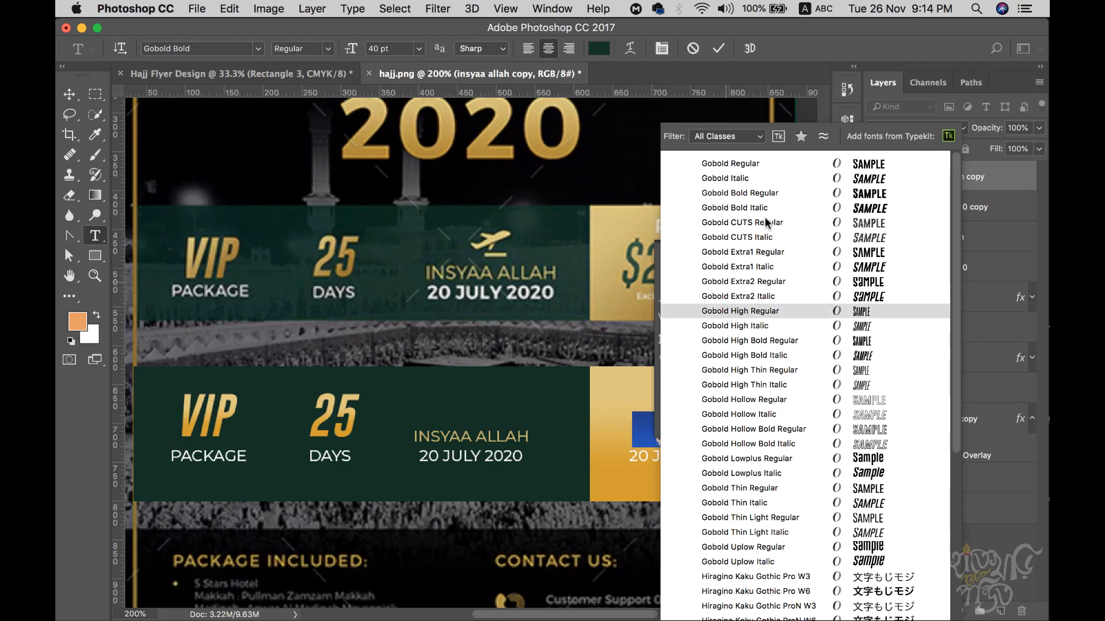
left_click(761, 178)
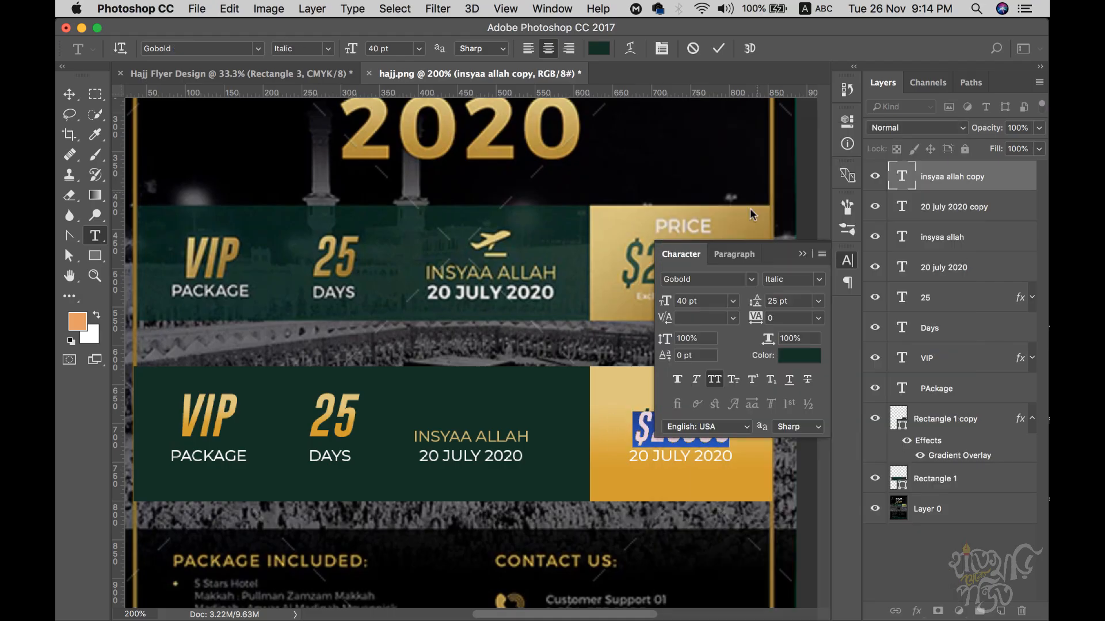
left_click(635, 424)
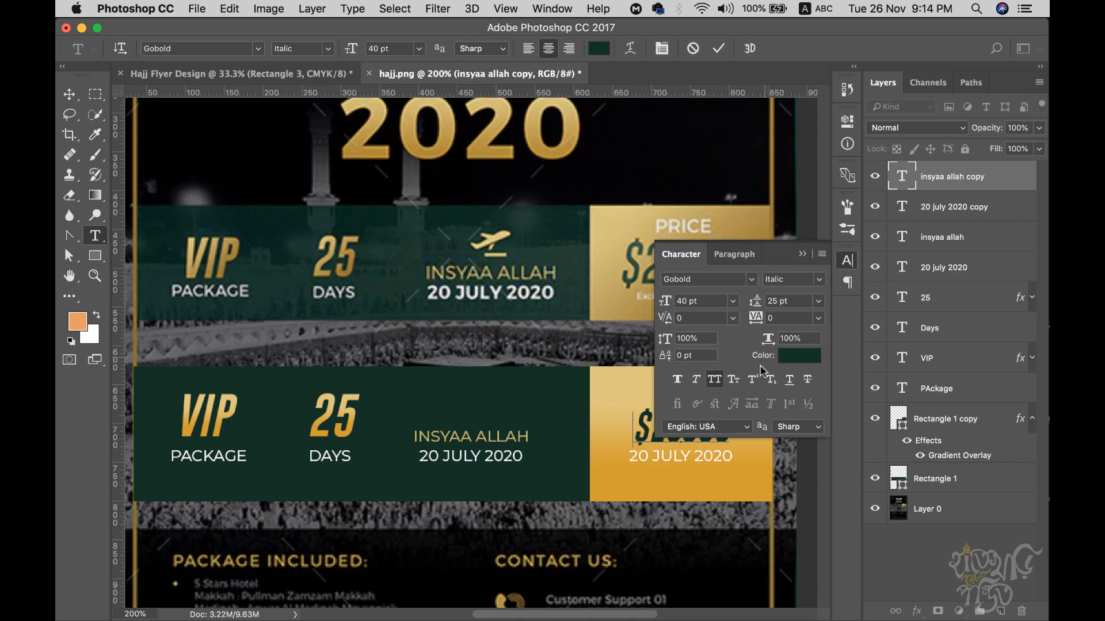
left_click(804, 254)
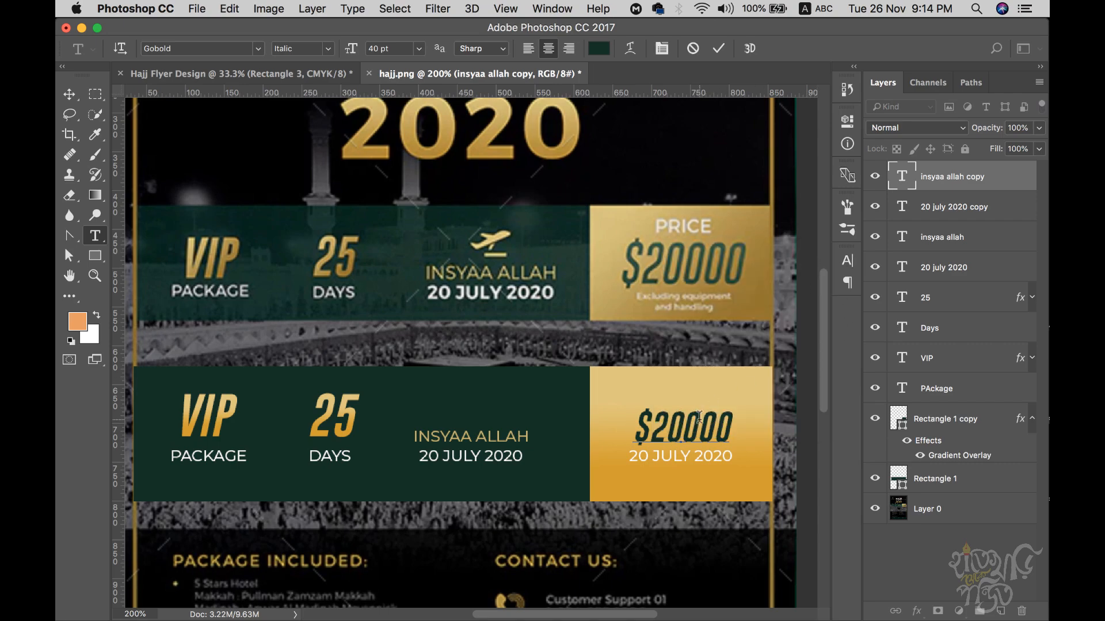
- Recolor $20000 a slightly lighter green and commit the text
left_click_drag(636, 424, 777, 425)
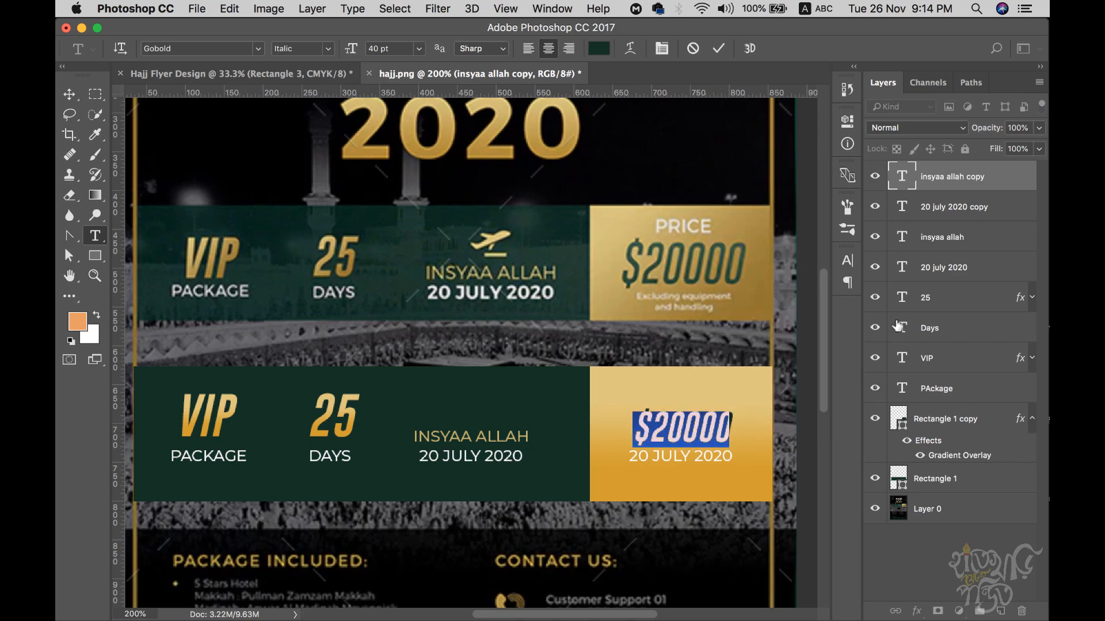
left_click(847, 261)
left_click(792, 363)
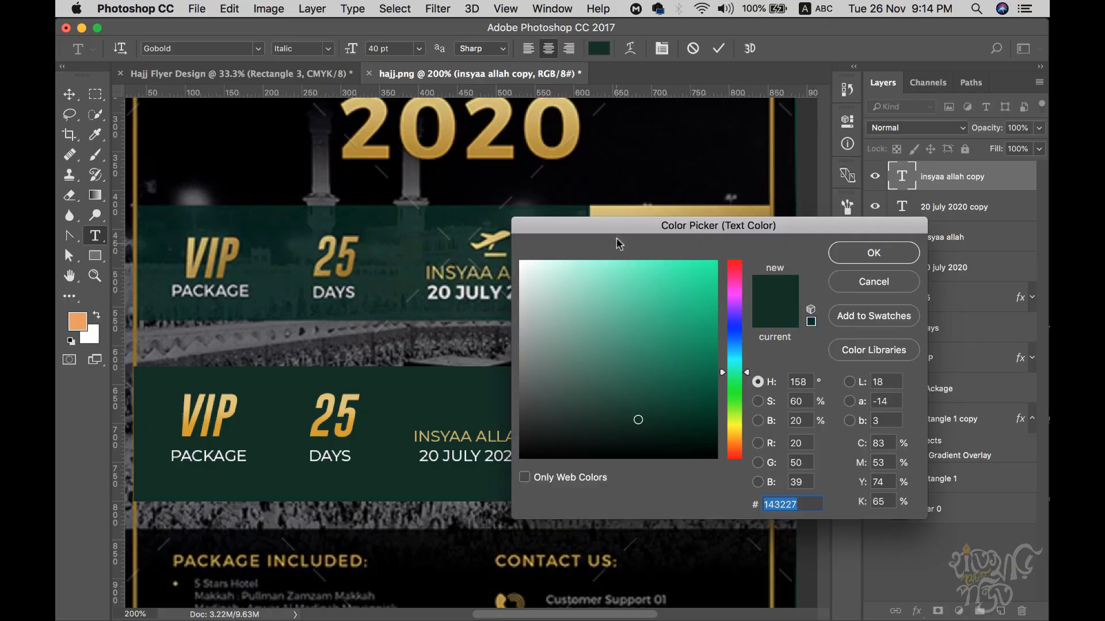
left_click(633, 252)
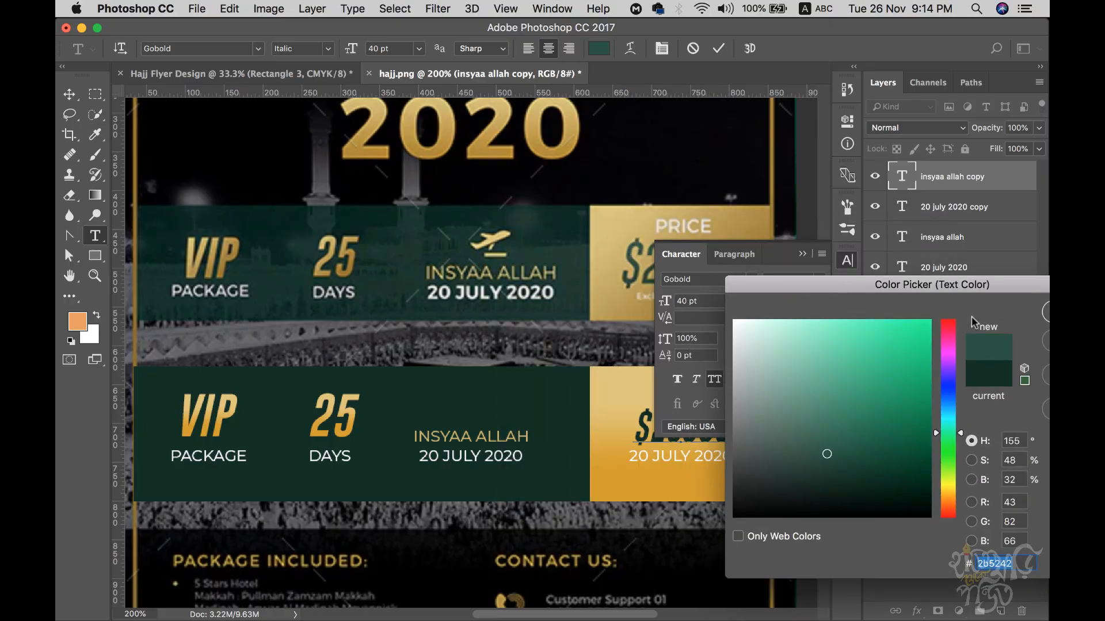
key("Return")
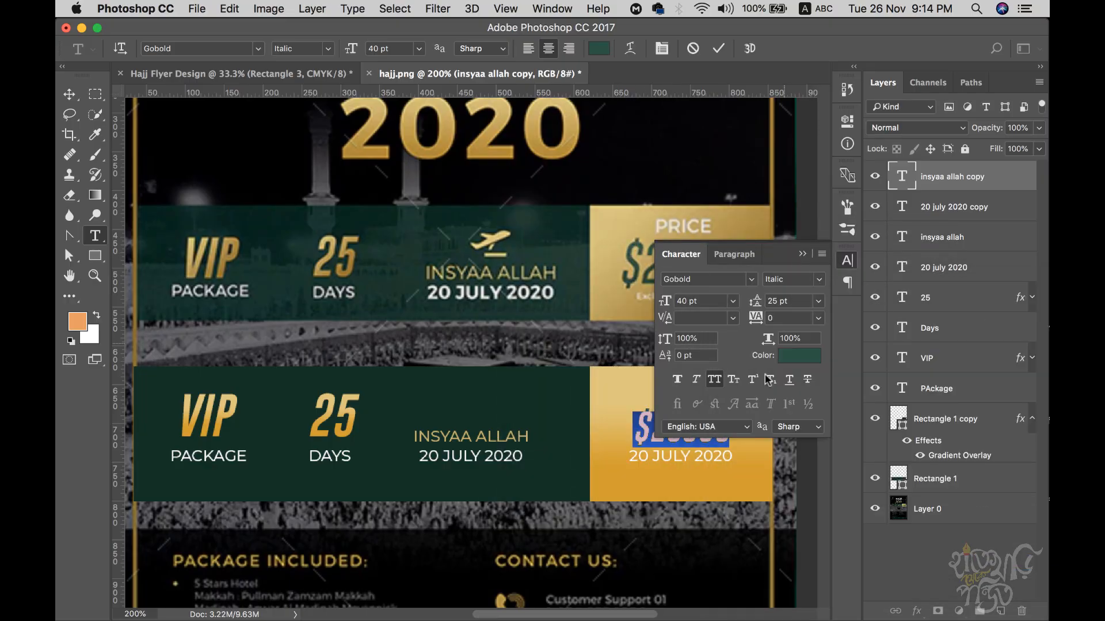
left_click(639, 433)
left_click(69, 93)
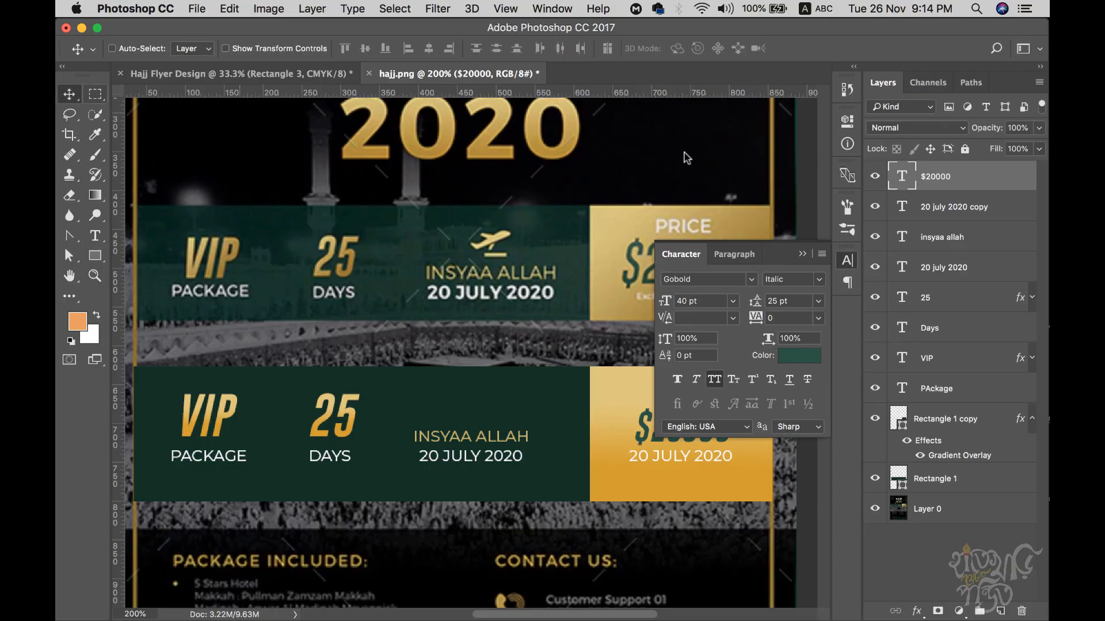
left_click(802, 254)
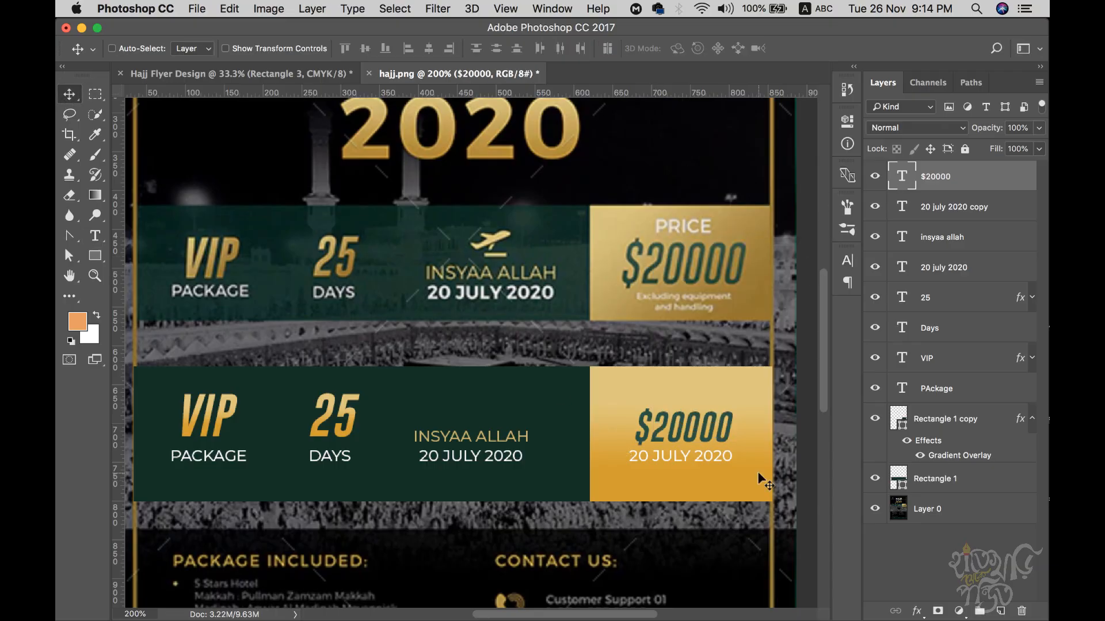
- Lower the price and date, then add a PRICE heading above $20000 from a date copy
left_click(958, 208, "super")
key("shift+Down")
key("shift+Down")
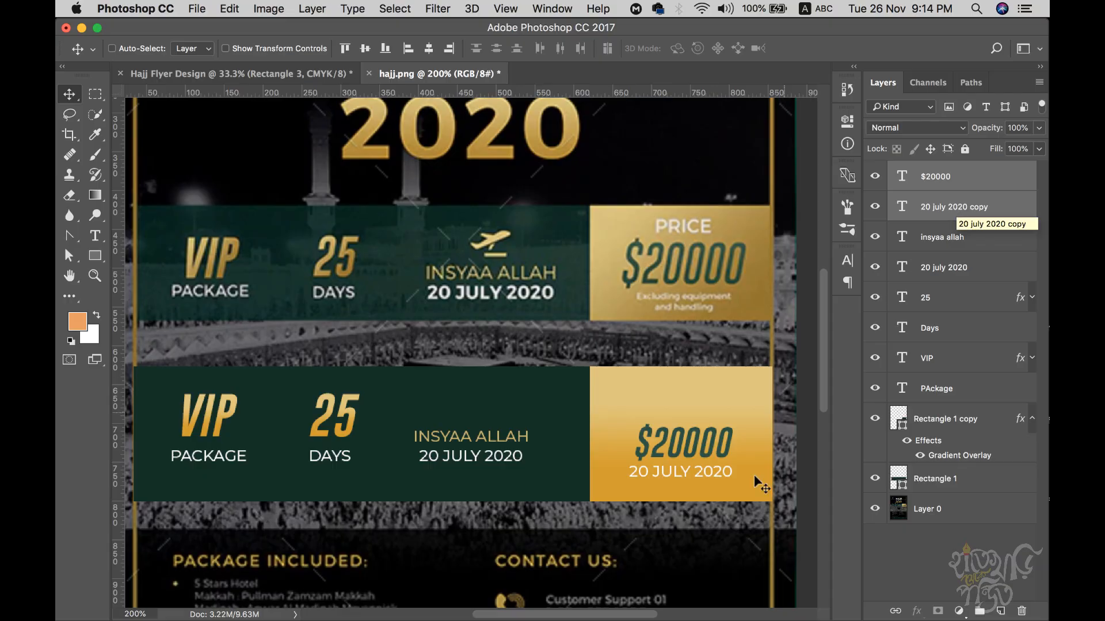
left_click(940, 189)
left_click(942, 212)
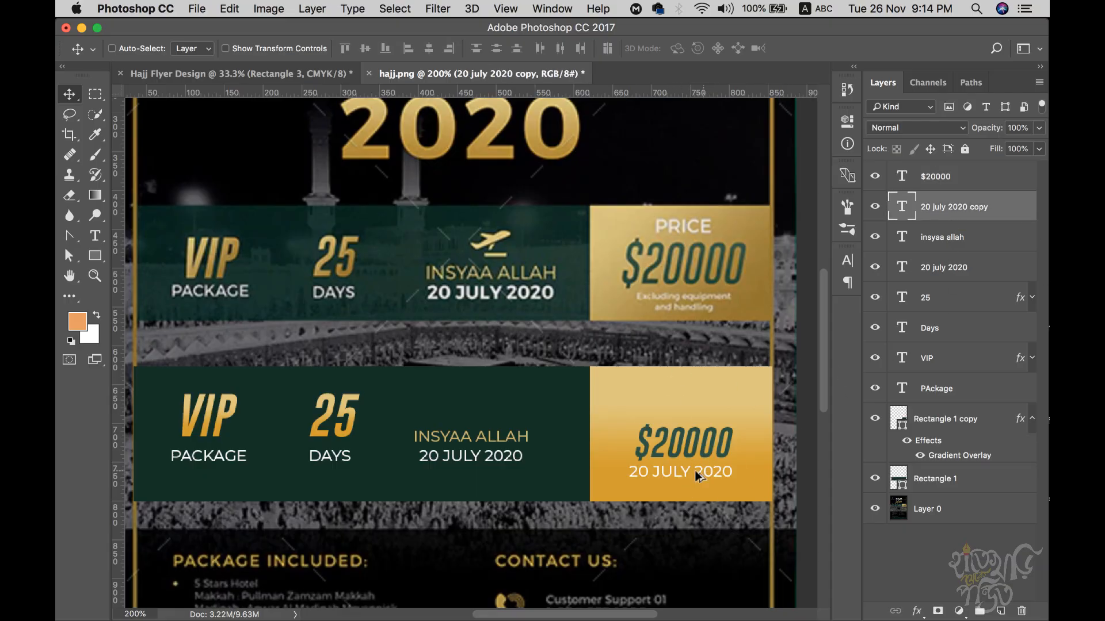
left_click_drag(679, 466, 684, 407)
key("t")
triple_click(685, 406)
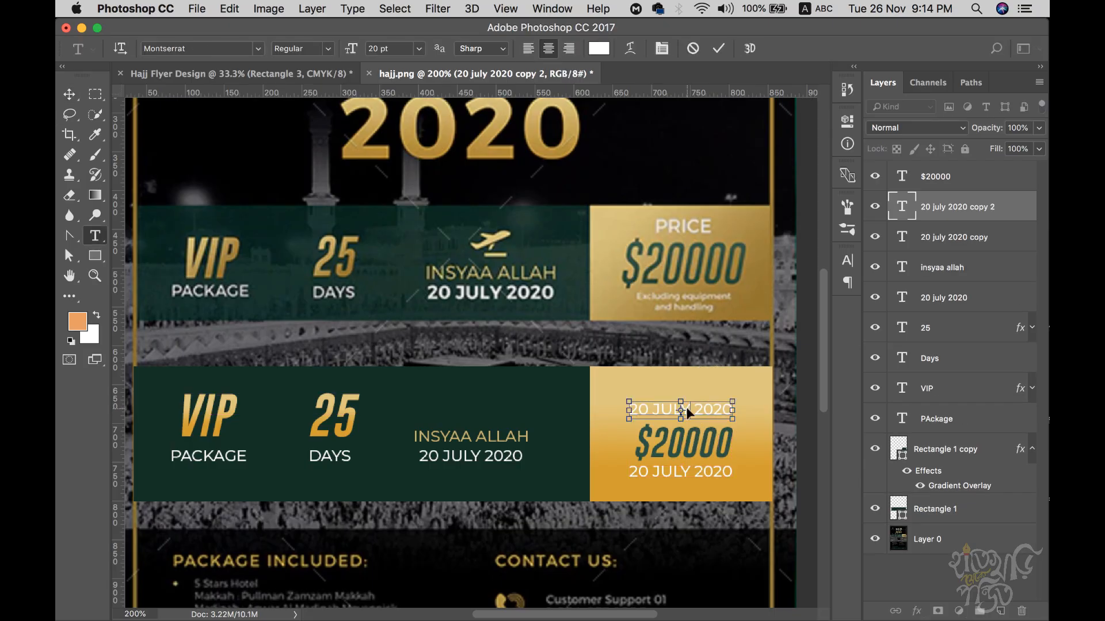
type("PRICE")
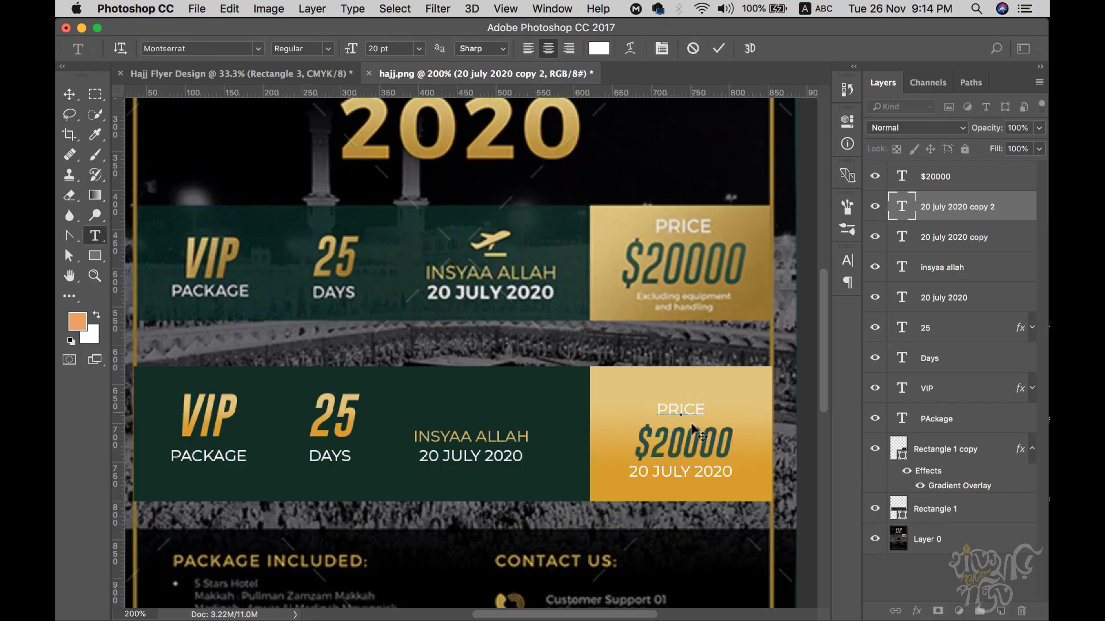
key("super+Return")
- Replace the date with 'Excluding equipment and handling' at 14 pt, 18 pt leading, All Caps off
left_click(633, 474)
key("super+a")
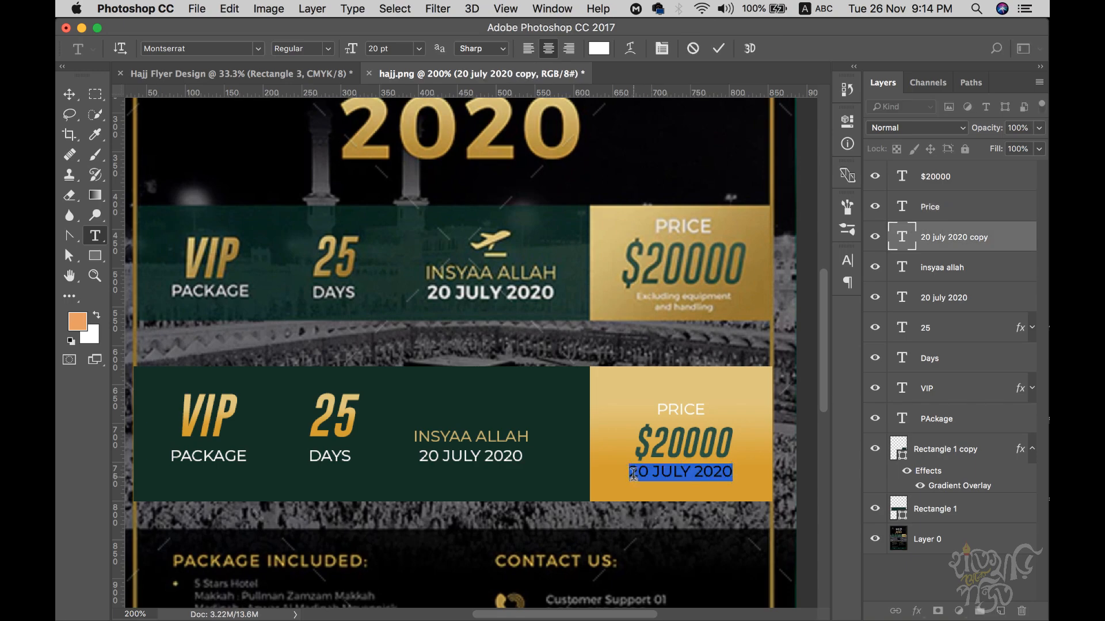
type("EXCL")
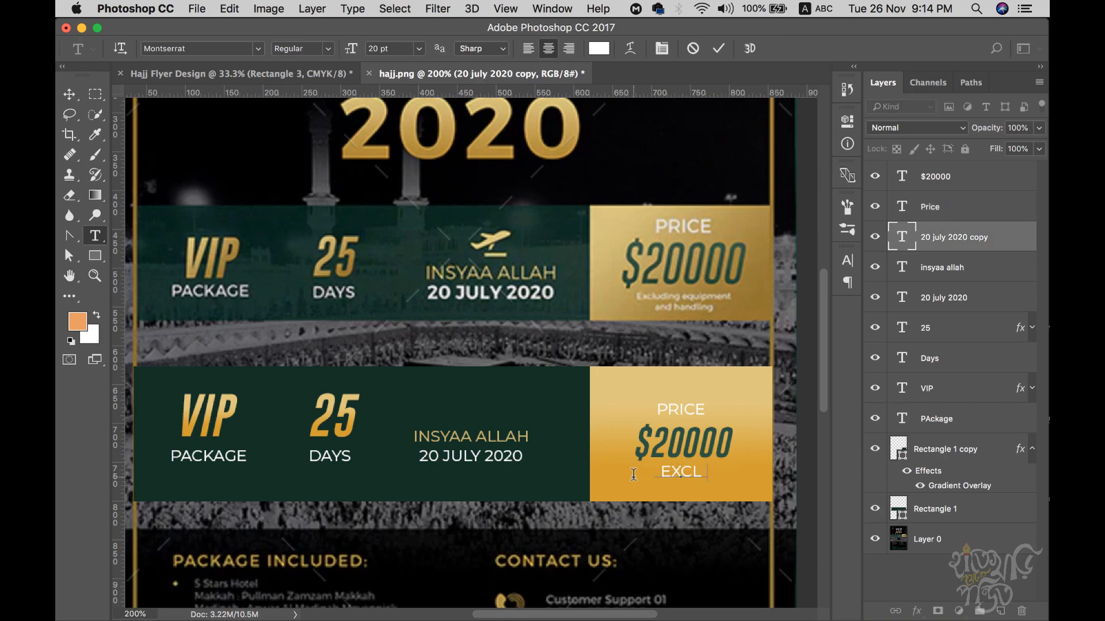
type("UDING E")
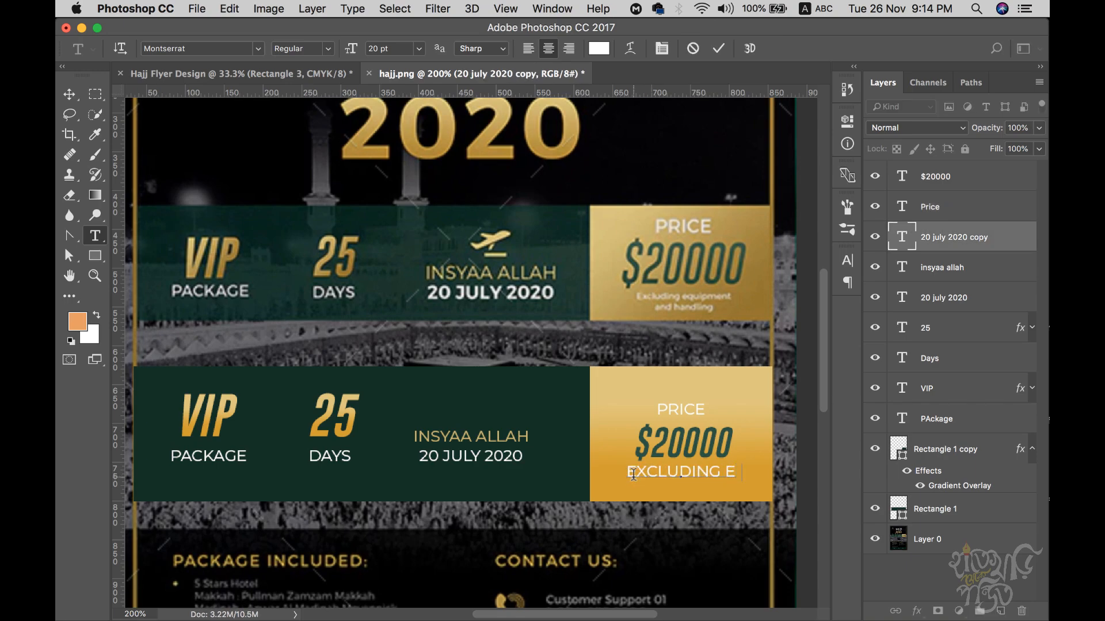
type("QUIPMENT ")
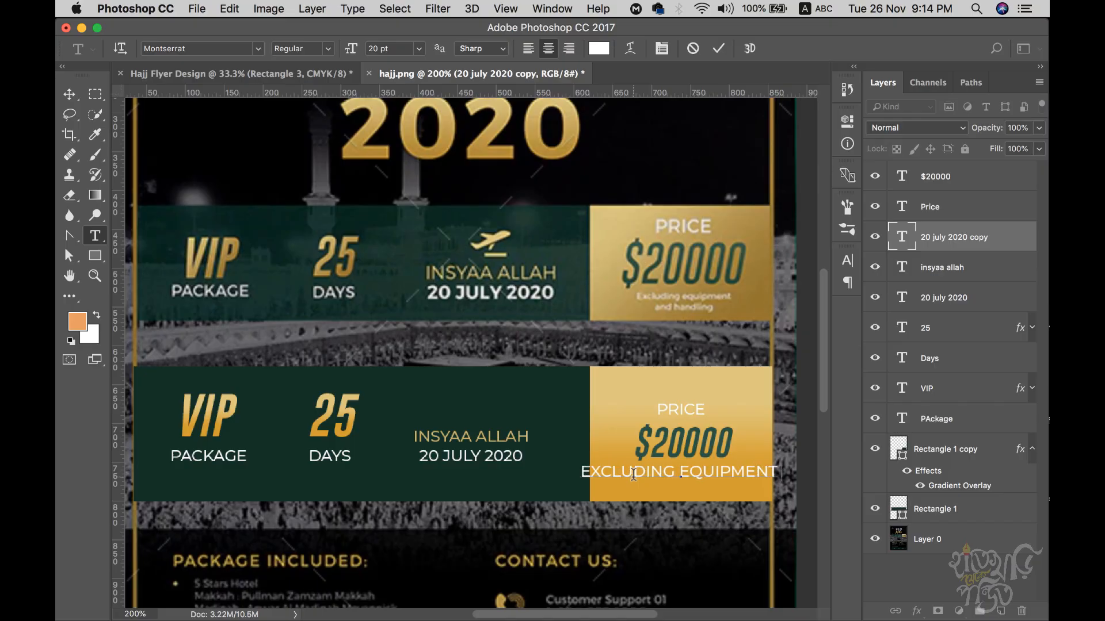
type("AND HANDLING")
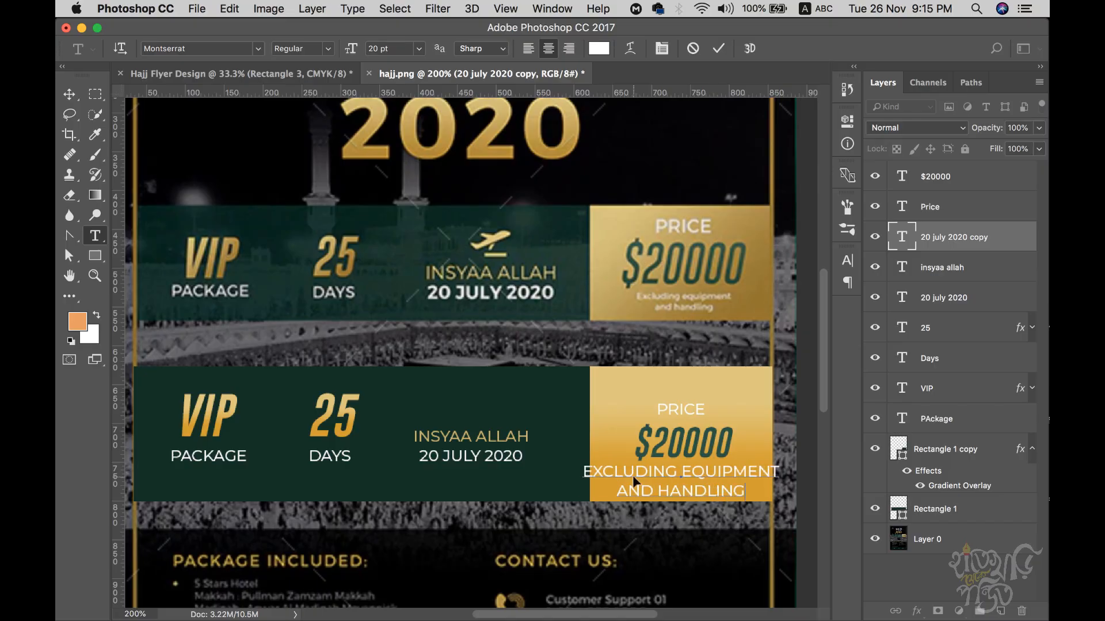
key("super+a")
key("super+t")
left_click(715, 380)
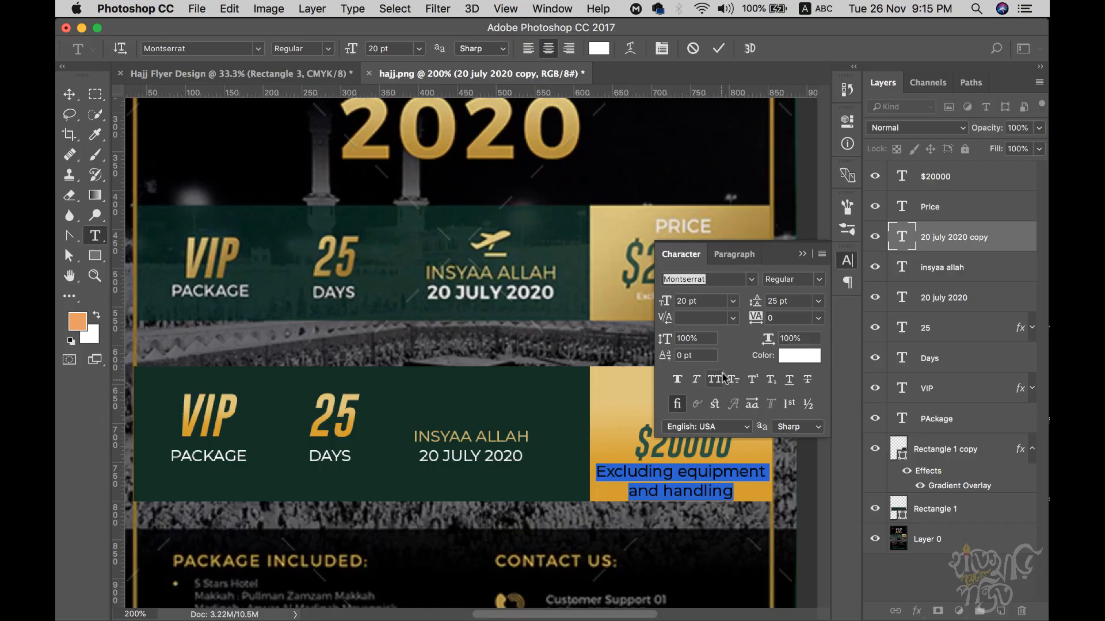
key("Tab")
key("Tab")
type("12")
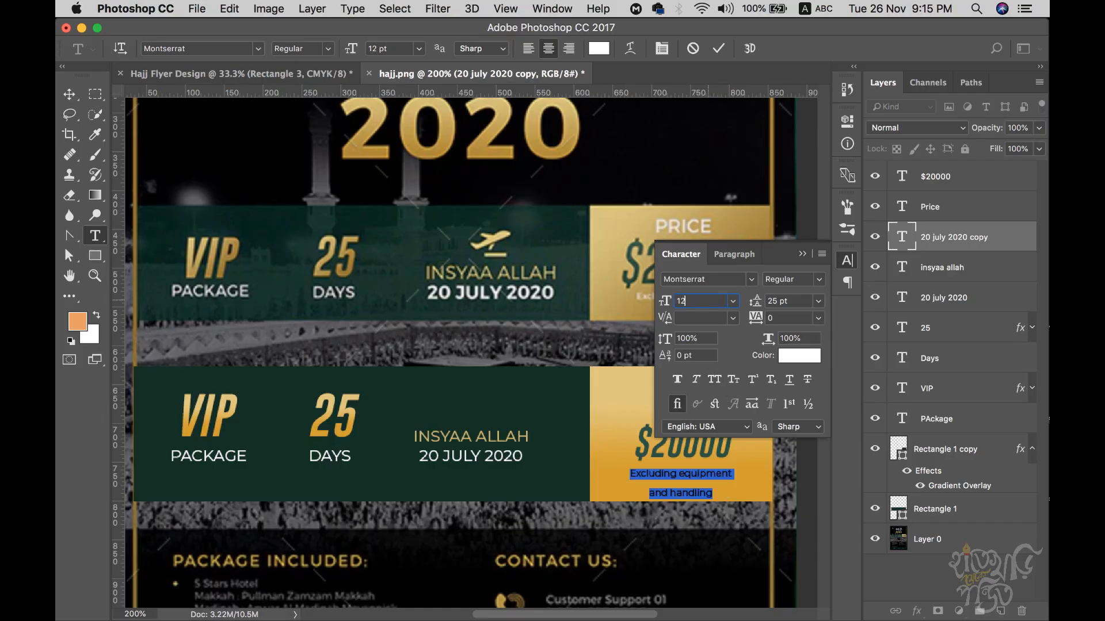
type("14")
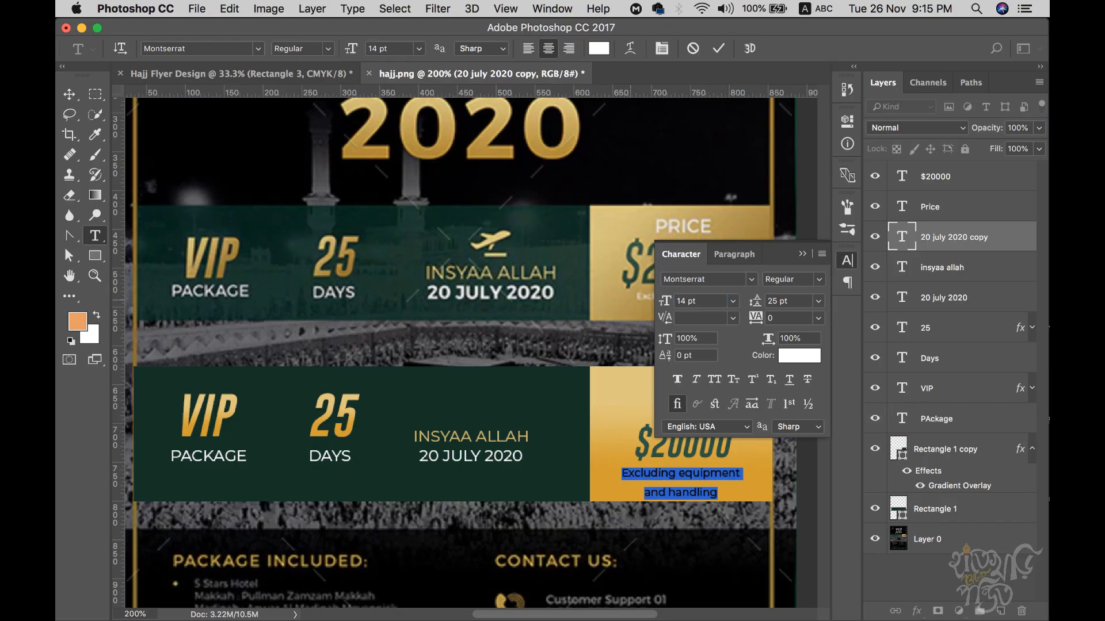
left_click(788, 299)
type("18")
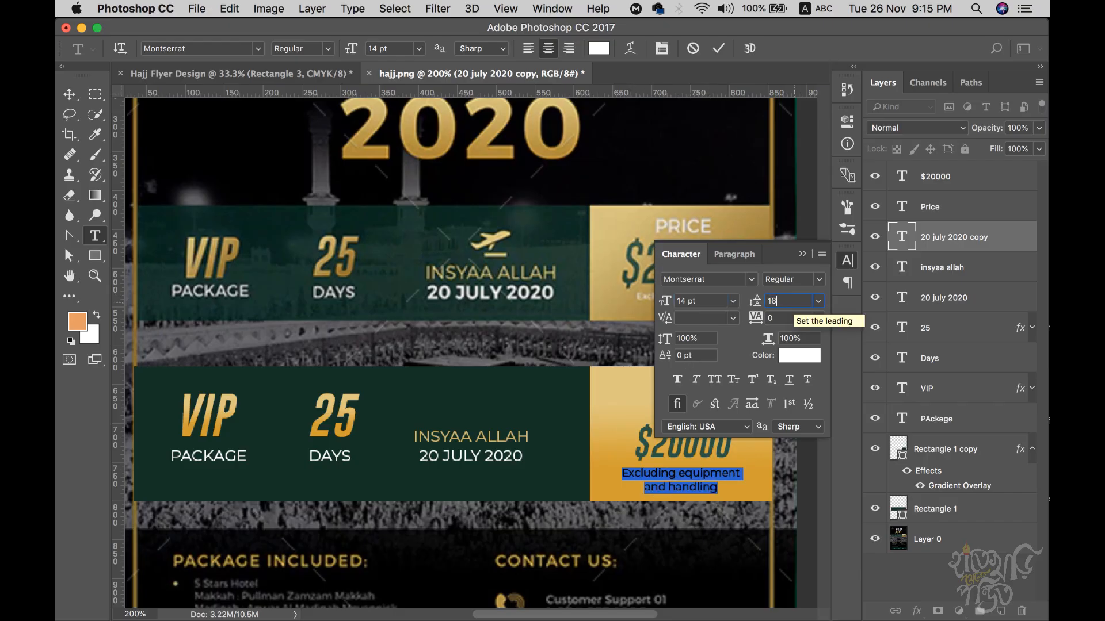
left_click(847, 260)
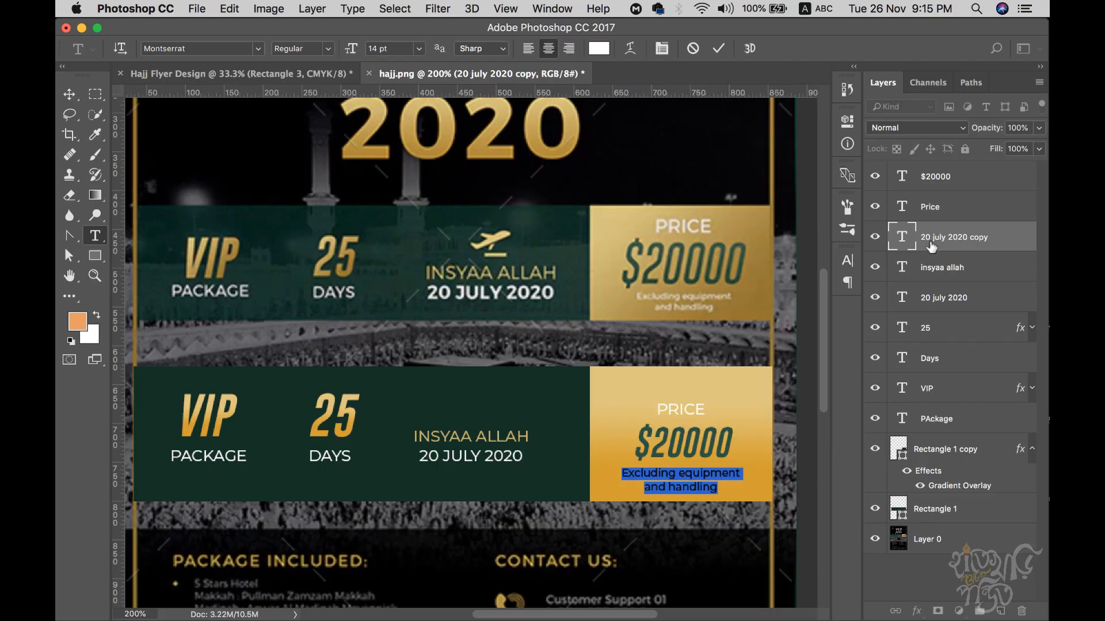
left_click(943, 256)
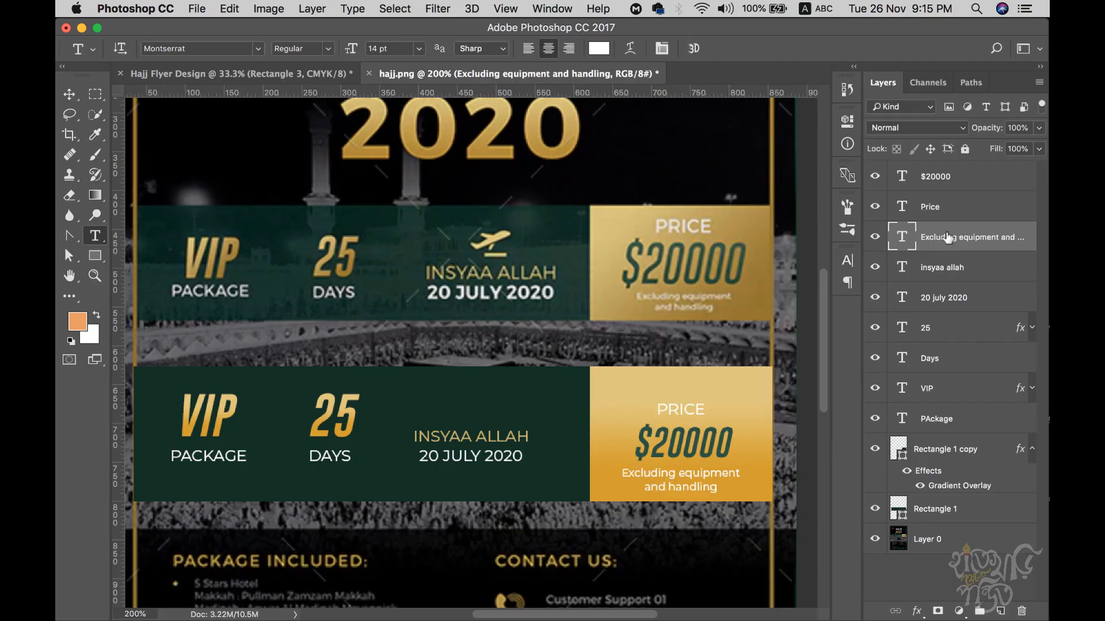
- Nudge the price note, $20000 and PRICE layers into alignment
left_click(70, 95)
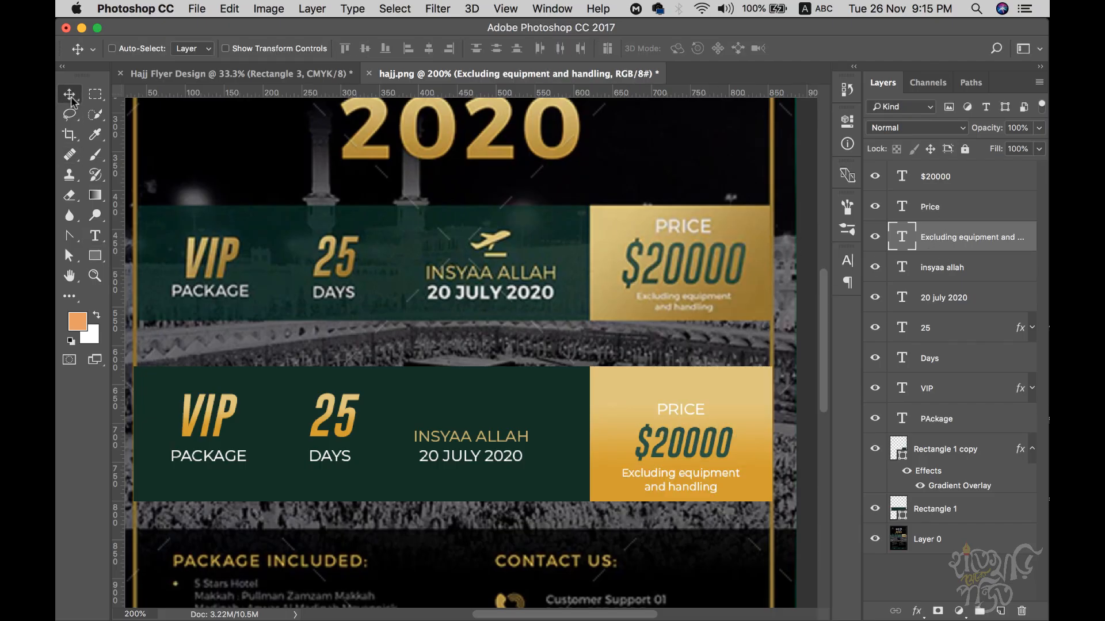
key("shift+Up")
key("Down")
key("Down")
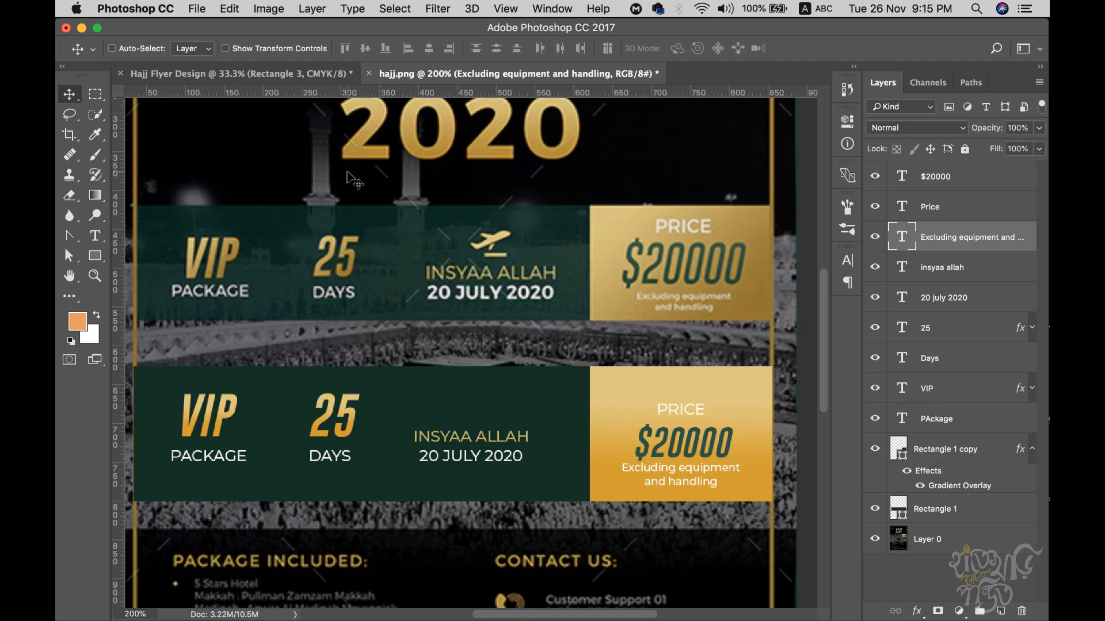
left_click(977, 187)
key("Up")
key("Up")
key("Up")
key("Up")
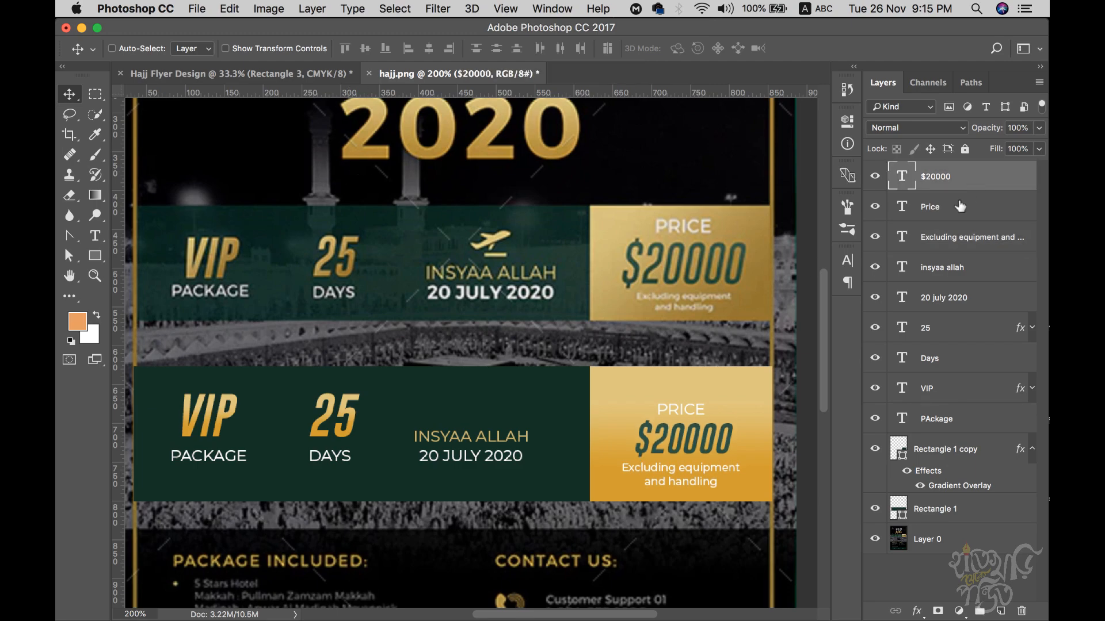
left_click(960, 206)
key("Up")
key("Up")
key("Up")
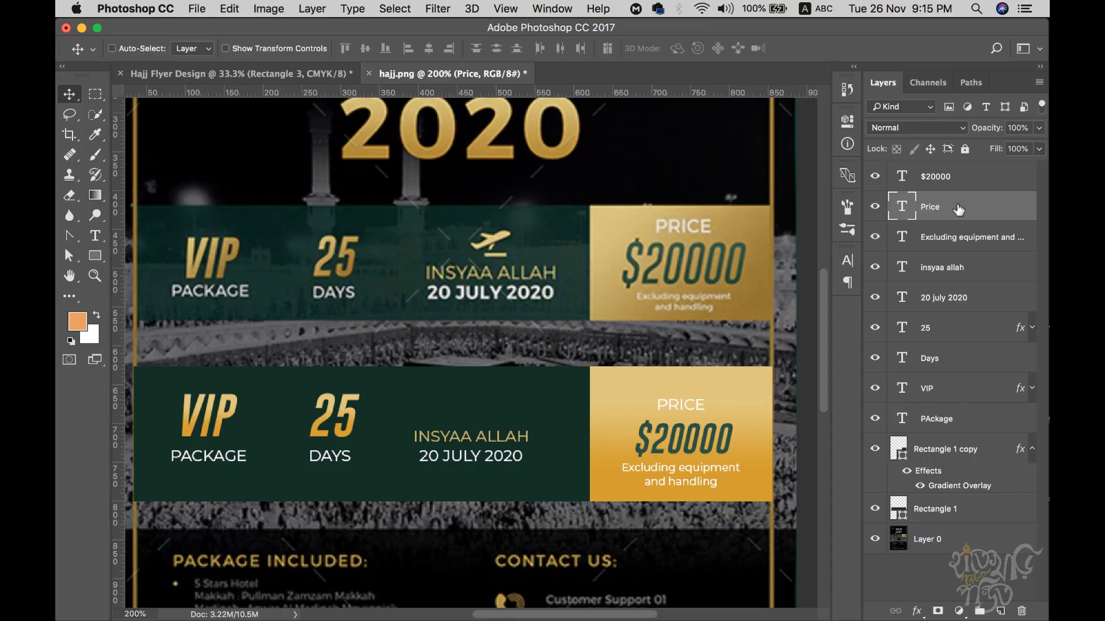
- Make the PRICE heading SemiBold
left_click(847, 260)
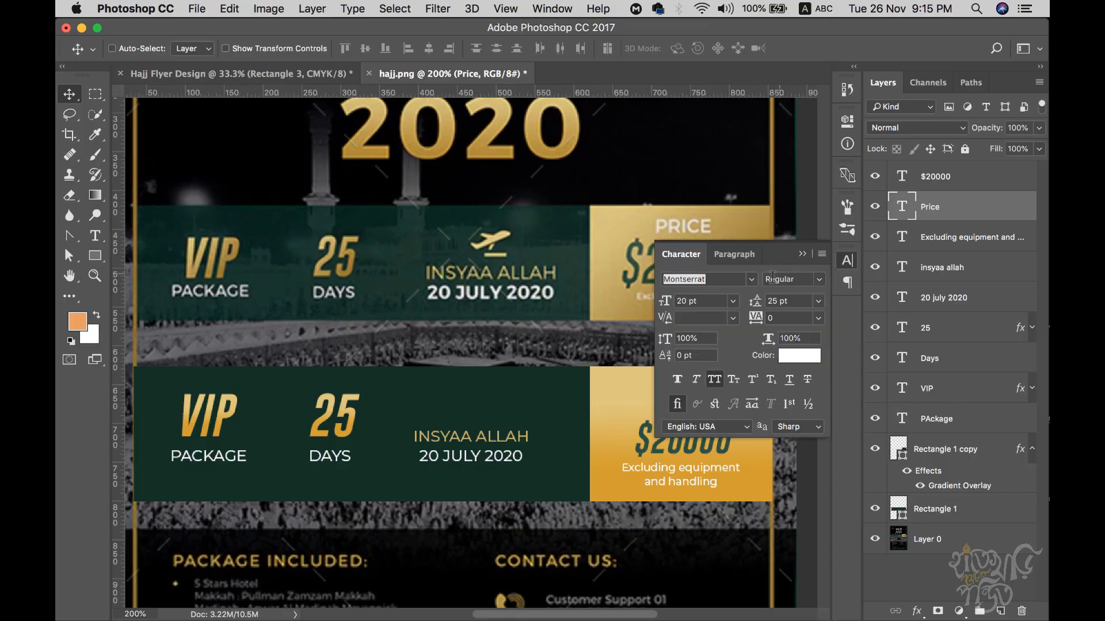
left_click(819, 280)
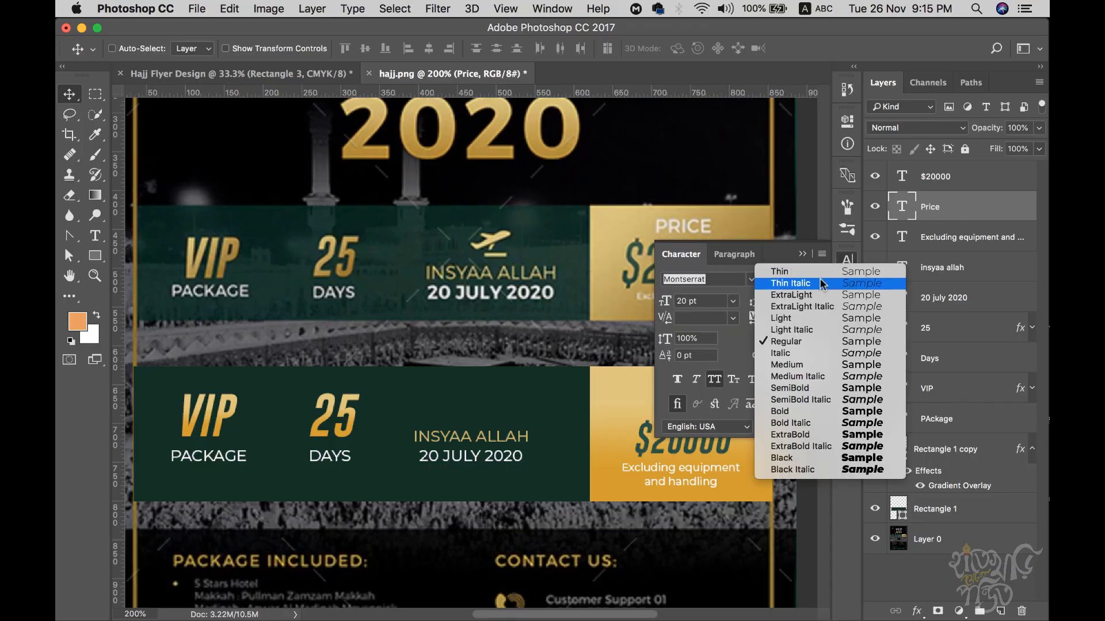
left_click(803, 388)
left_click(802, 254)
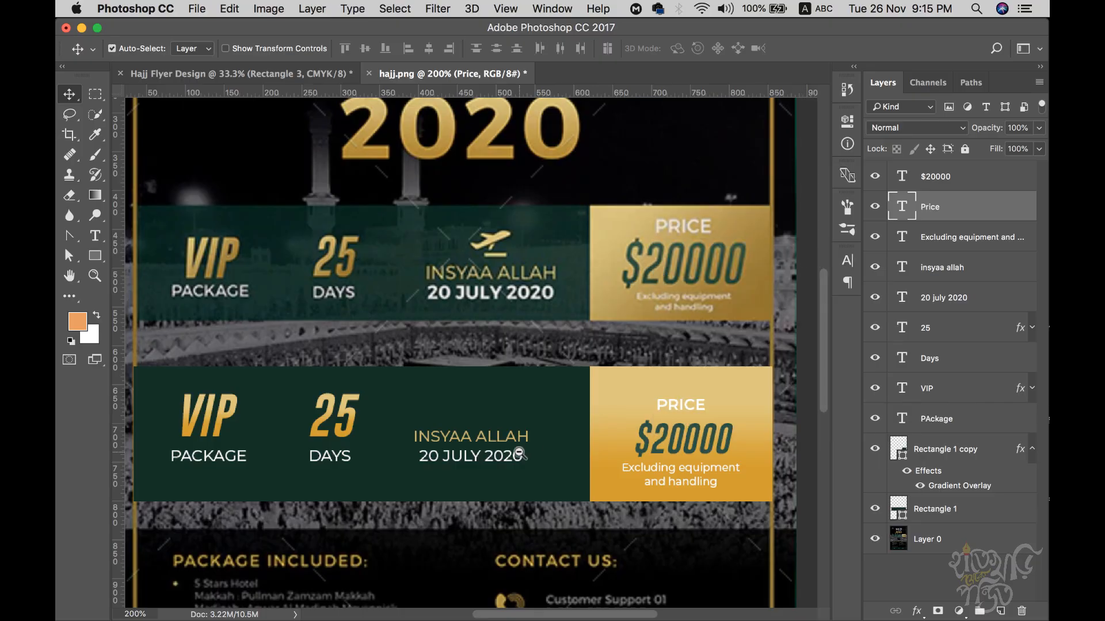
key("super+minus")
left_click(972, 183)
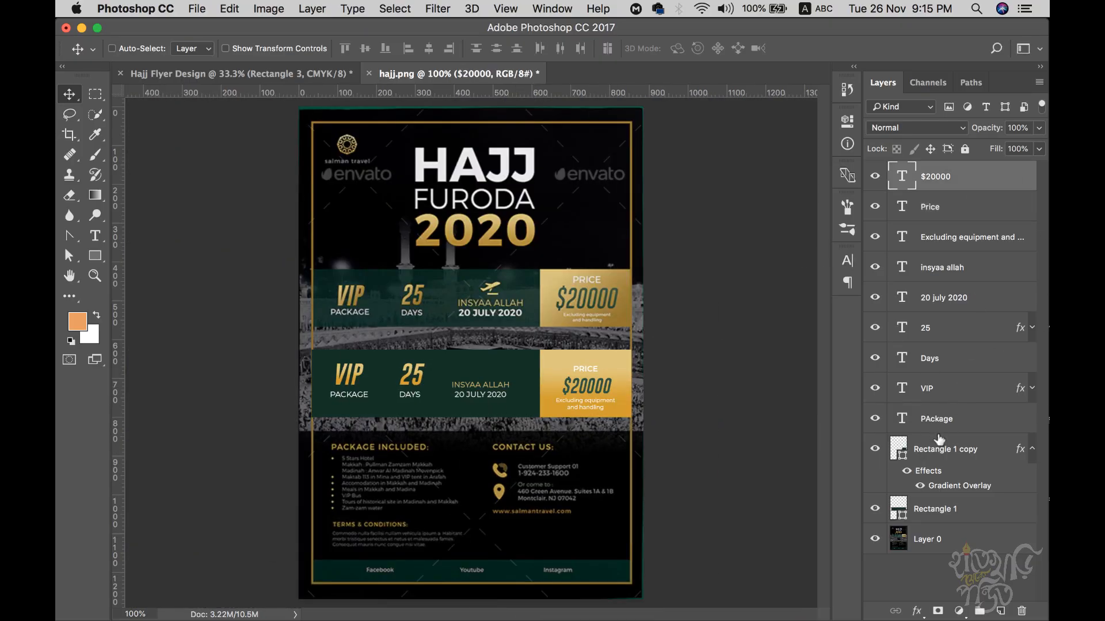
- Move the banner layers into the Hajj Flyer Design and scale them up over the frame
left_click(956, 510, "shift")
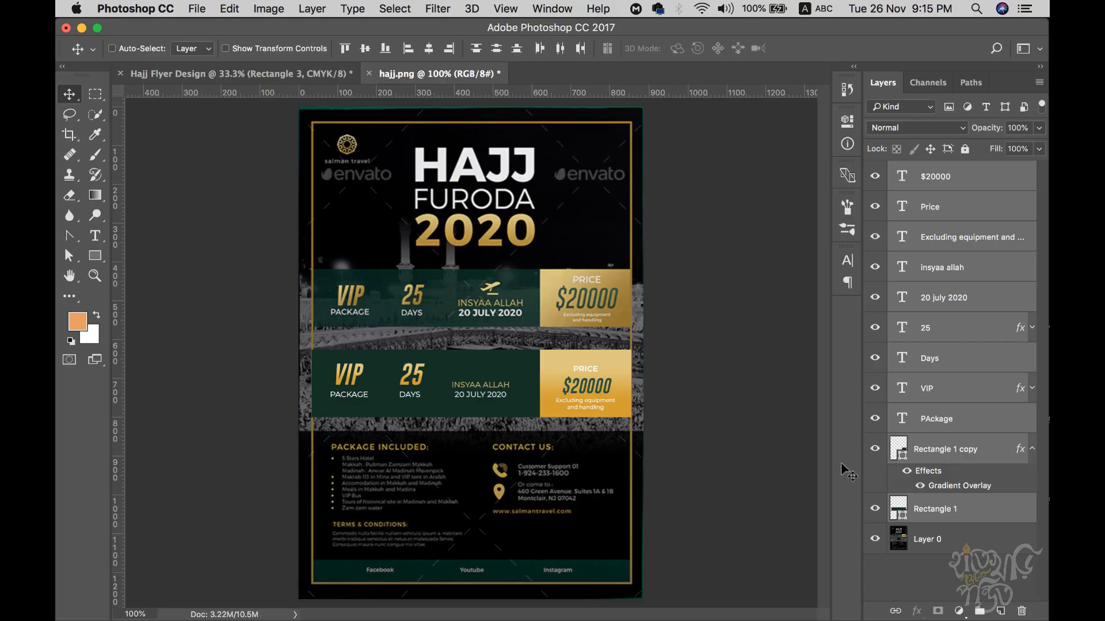
left_click_drag(570, 391, 296, 84)
left_click_drag(488, 393, 490, 391)
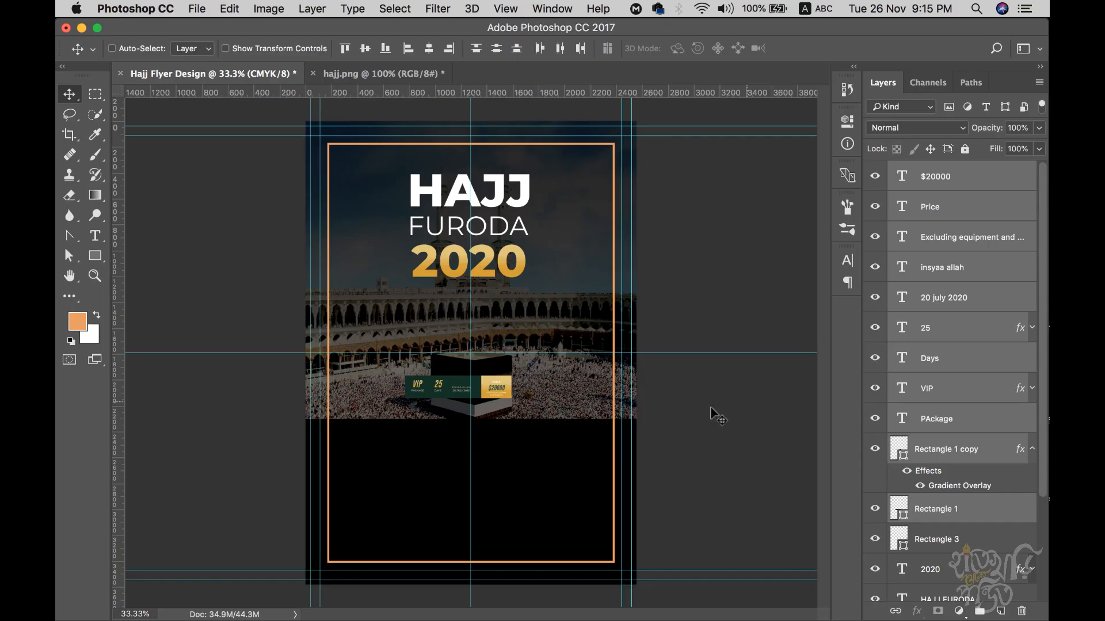
key("super+t")
left_click_drag(511, 375, 508, 328)
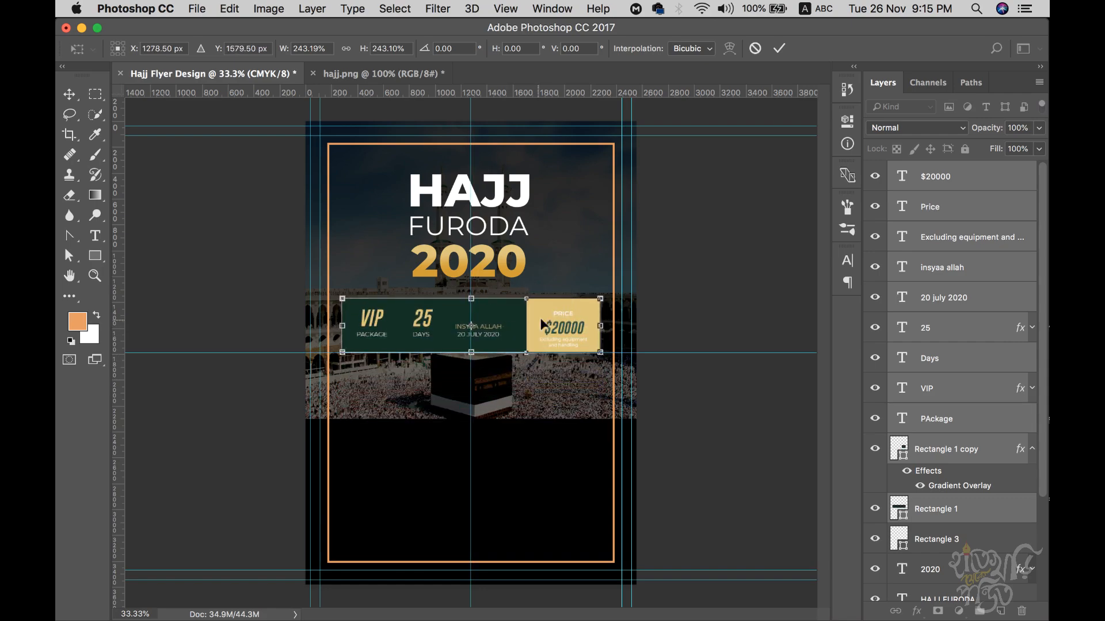
left_click_drag(600, 298, 611, 290)
- Stretch the price box edge flush with the orange frame and zoom out to review
scroll(460, 322, "up", 1)
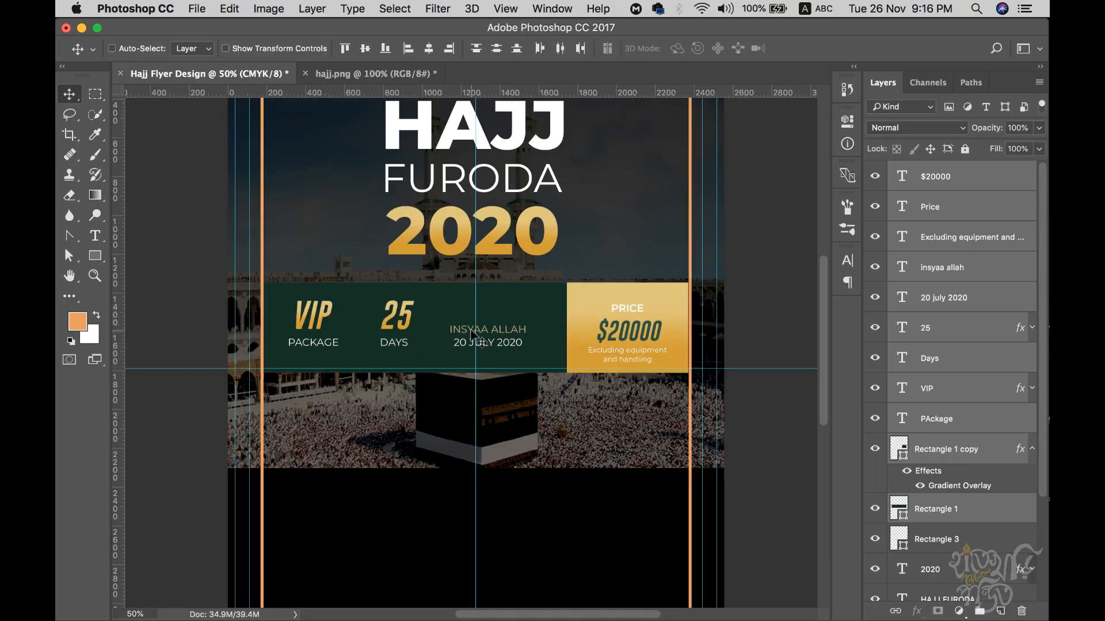
scroll(712, 321, "up", 2)
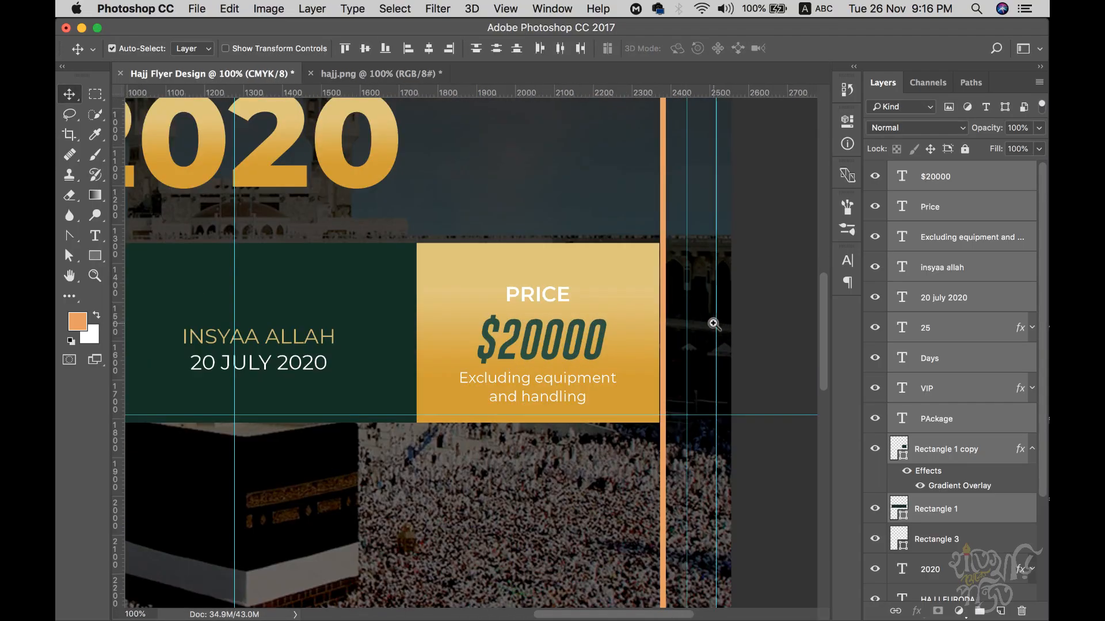
scroll(712, 323, "up", 1)
scroll(579, 392, "up", 1)
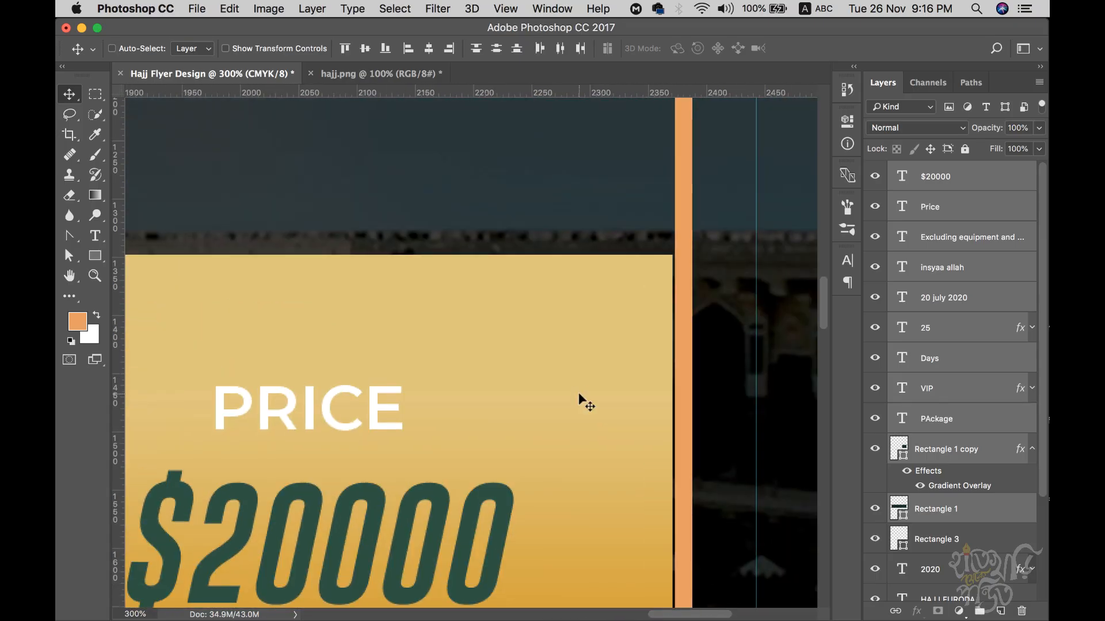
key("super+t")
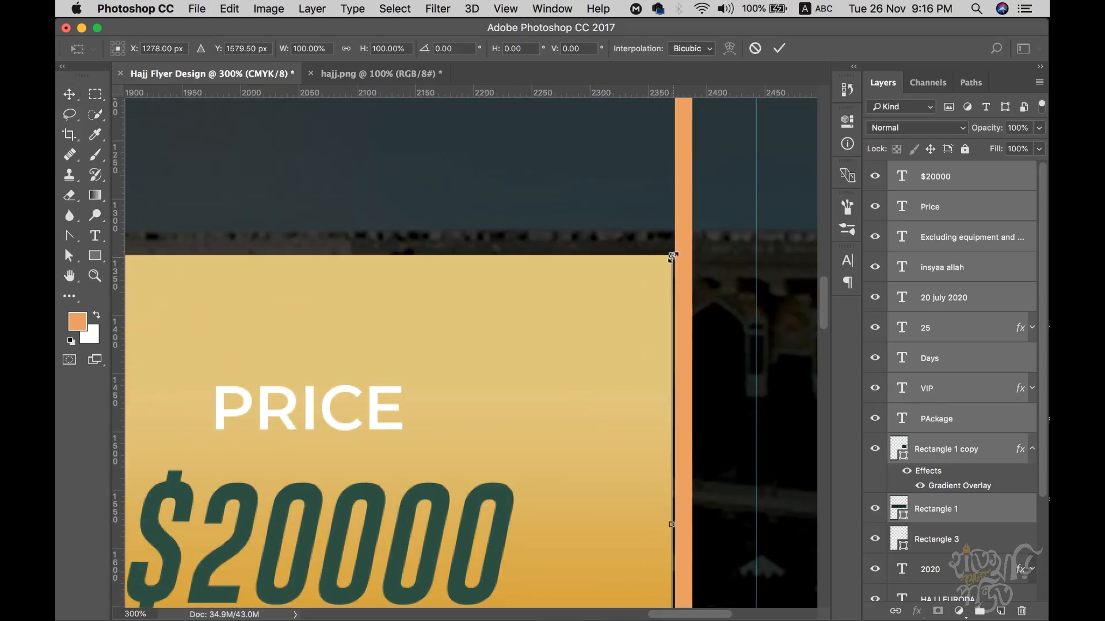
left_click_drag(678, 251, 676, 254)
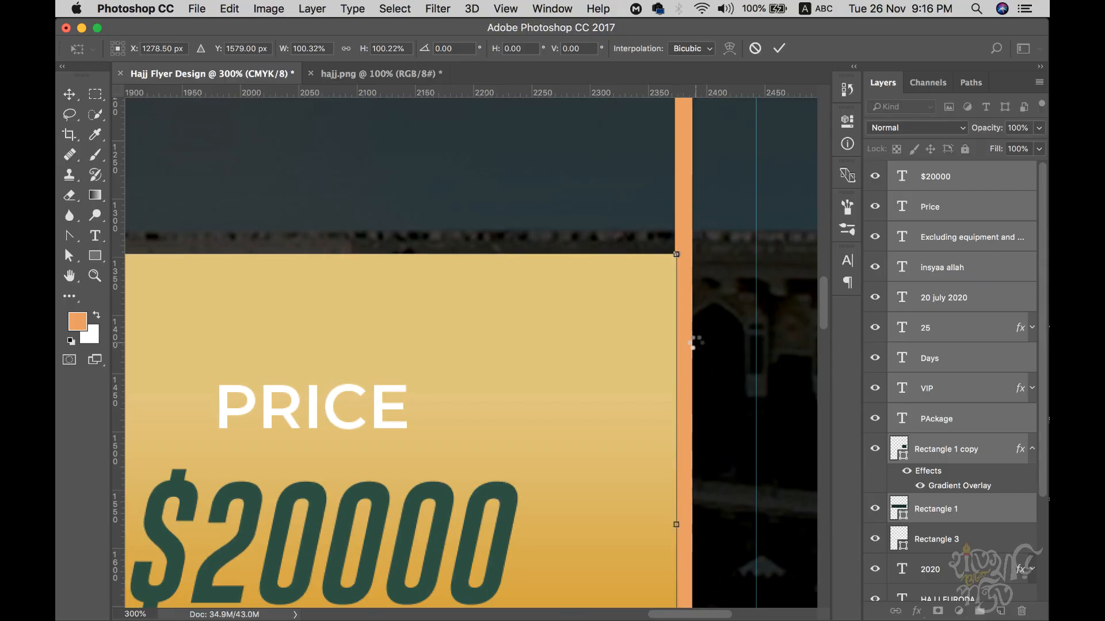
key("Return")
left_click(422, 476, "alt")
left_click(422, 476, "alt")
left_click(422, 476, "alt")
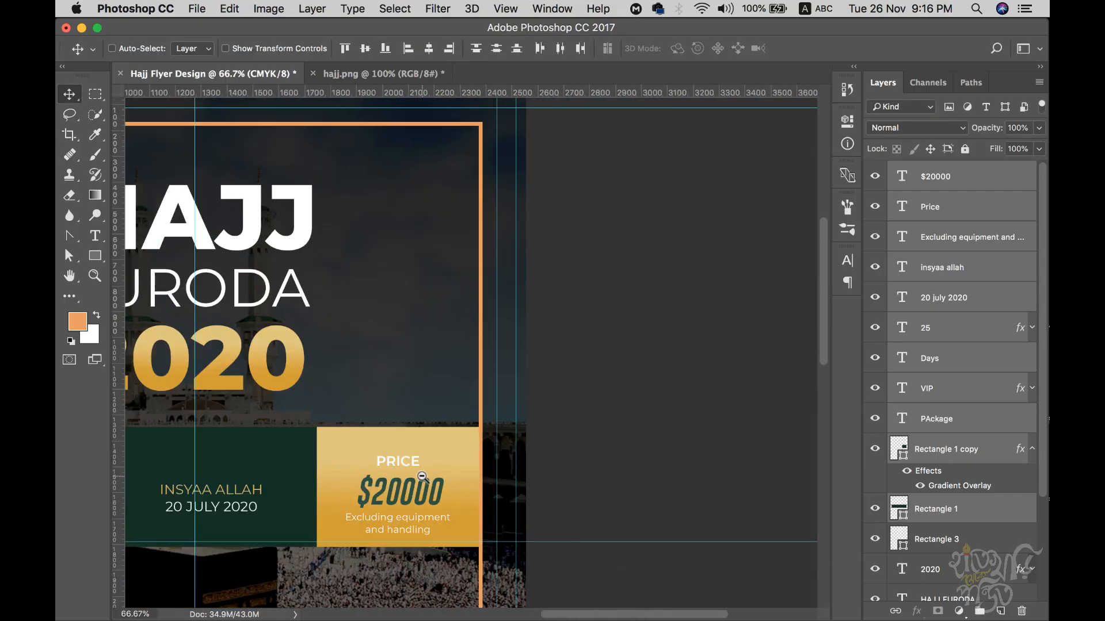
left_click_drag(343, 504, 663, 410)
left_click(604, 500, "alt")
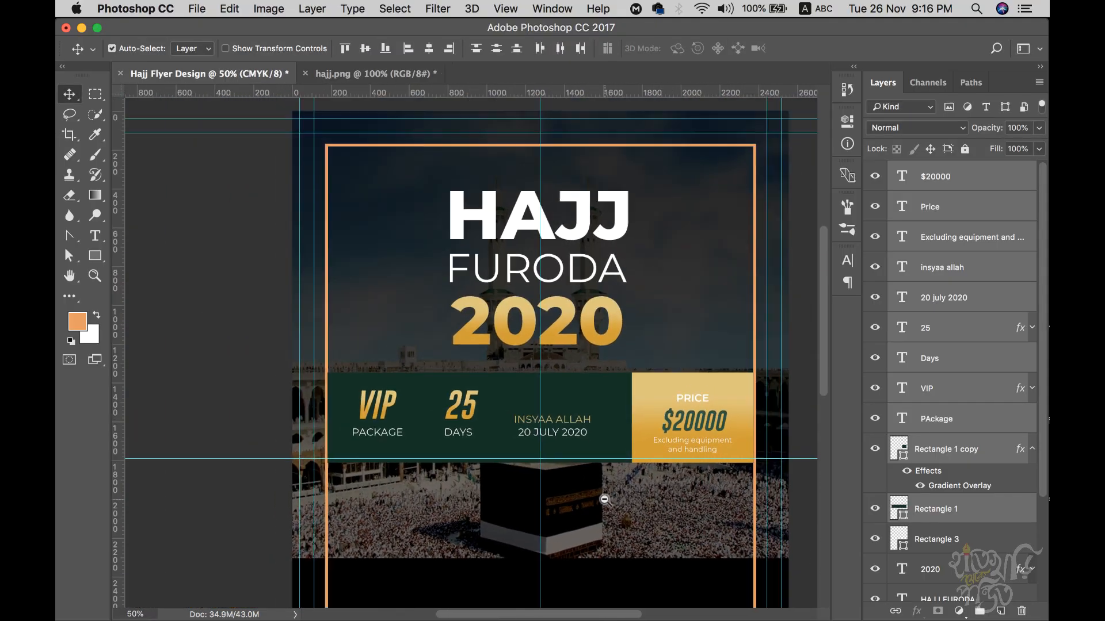
scroll(558, 397, "down", 5)
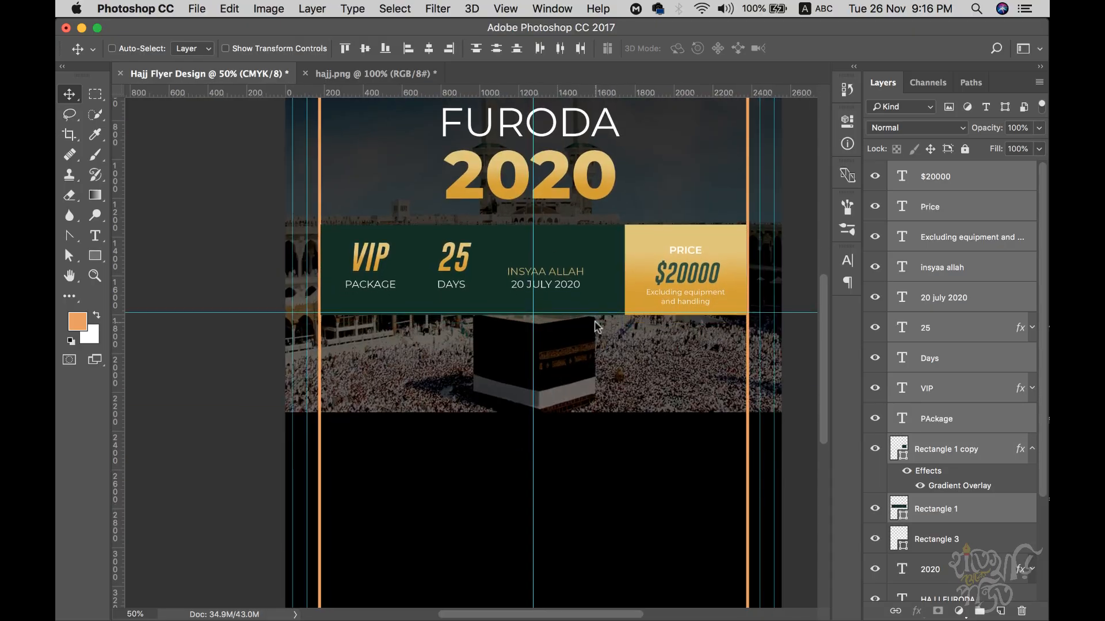
scroll(593, 322, "up", 6)
- Select the 2020 and HAJJ FURODA layers, scale the title to about 83%, nudge it up
key("Down")
key("Down")
key("Down")
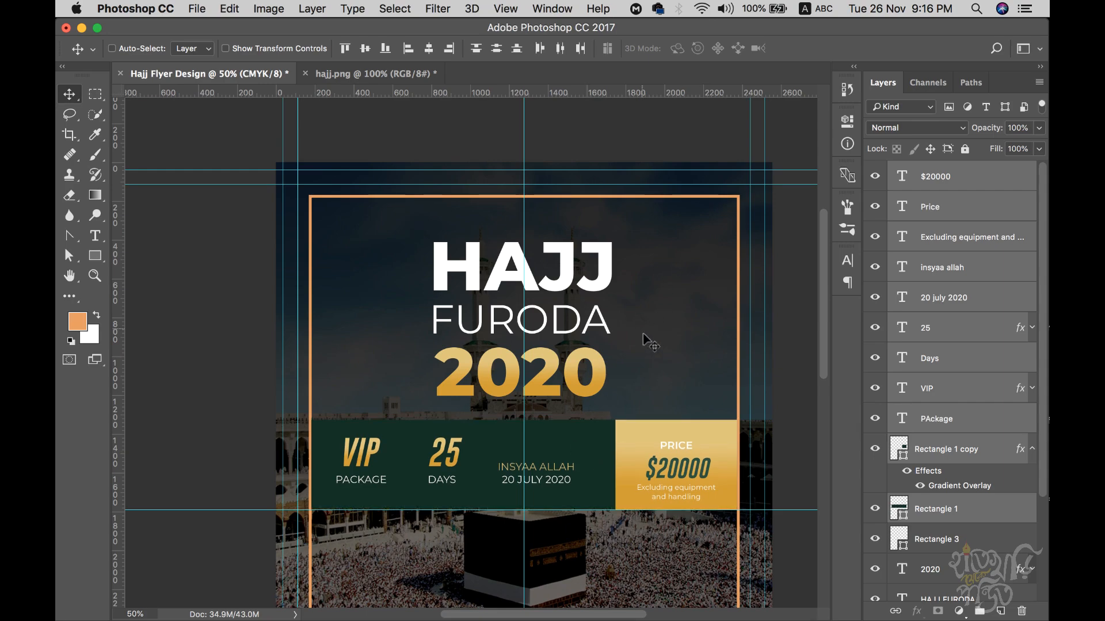
scroll(978, 486, "down", 3)
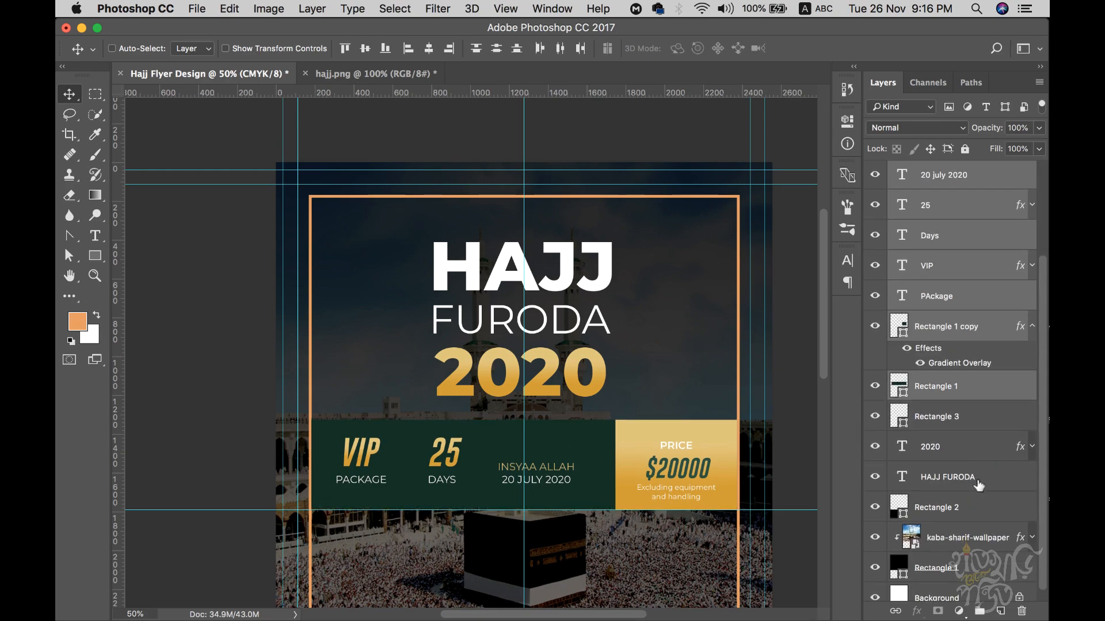
left_click(933, 447)
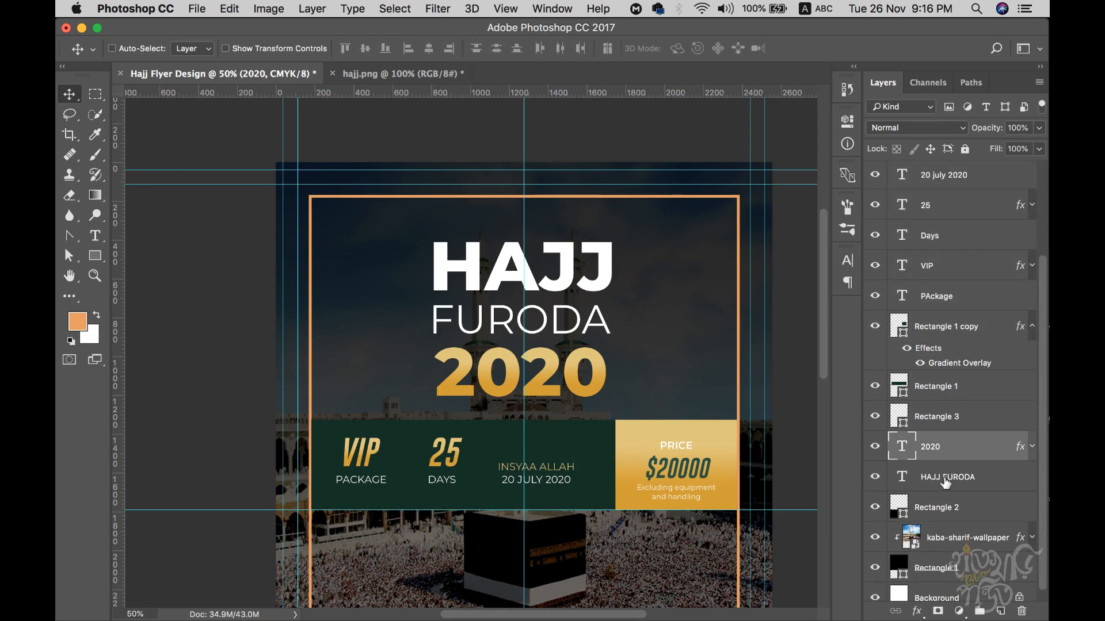
key("super")
left_click(946, 478, "super")
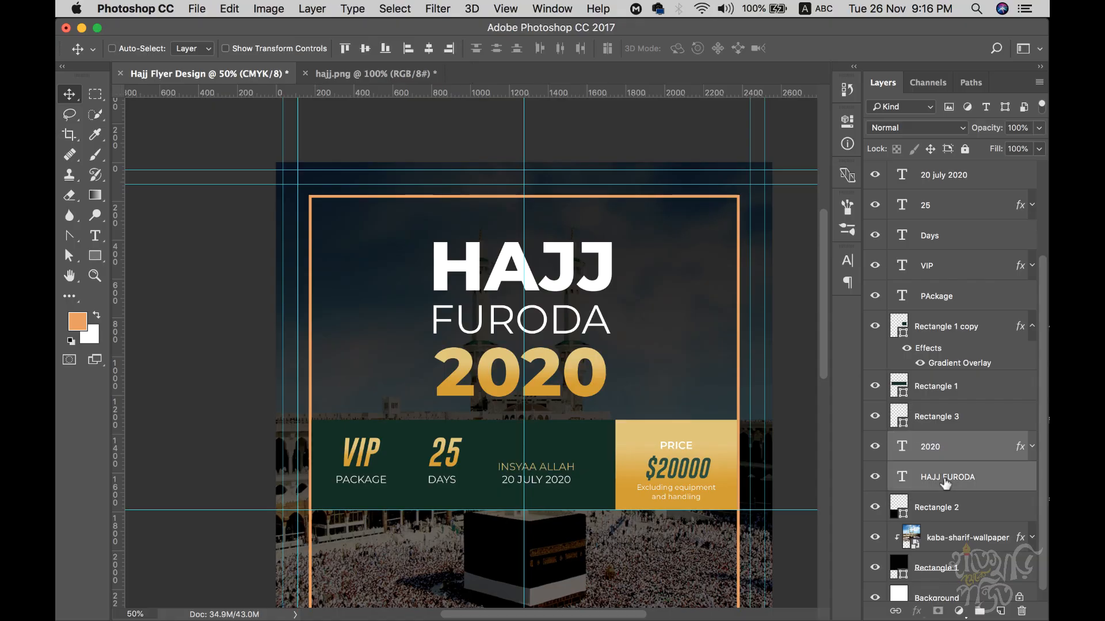
scroll(961, 488, "down", 1)
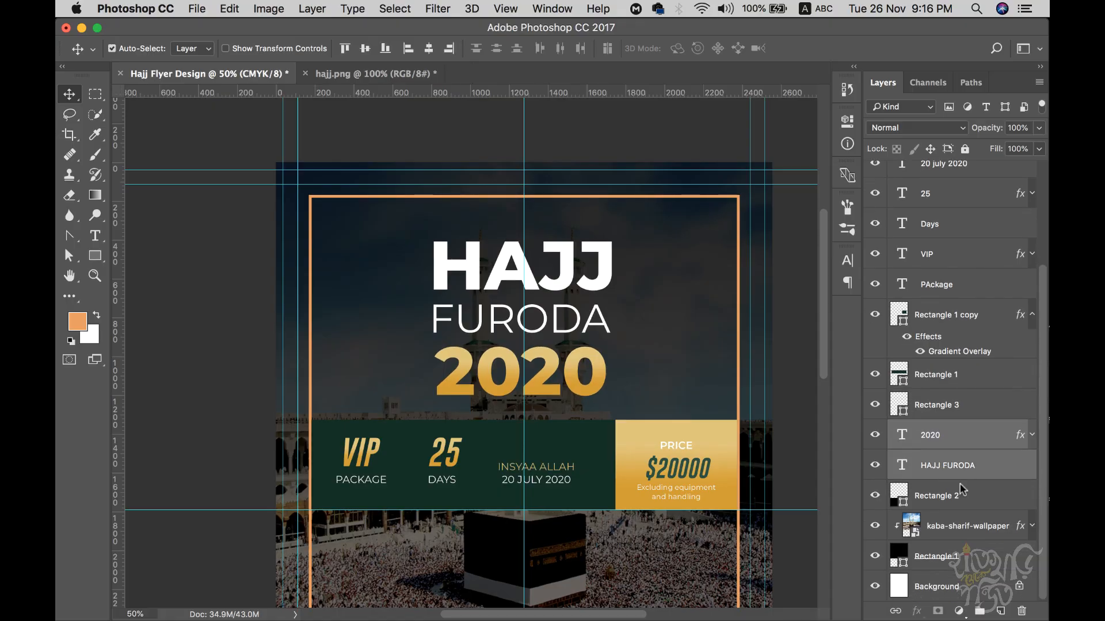
key("super+t")
left_click_drag(616, 238, 601, 252)
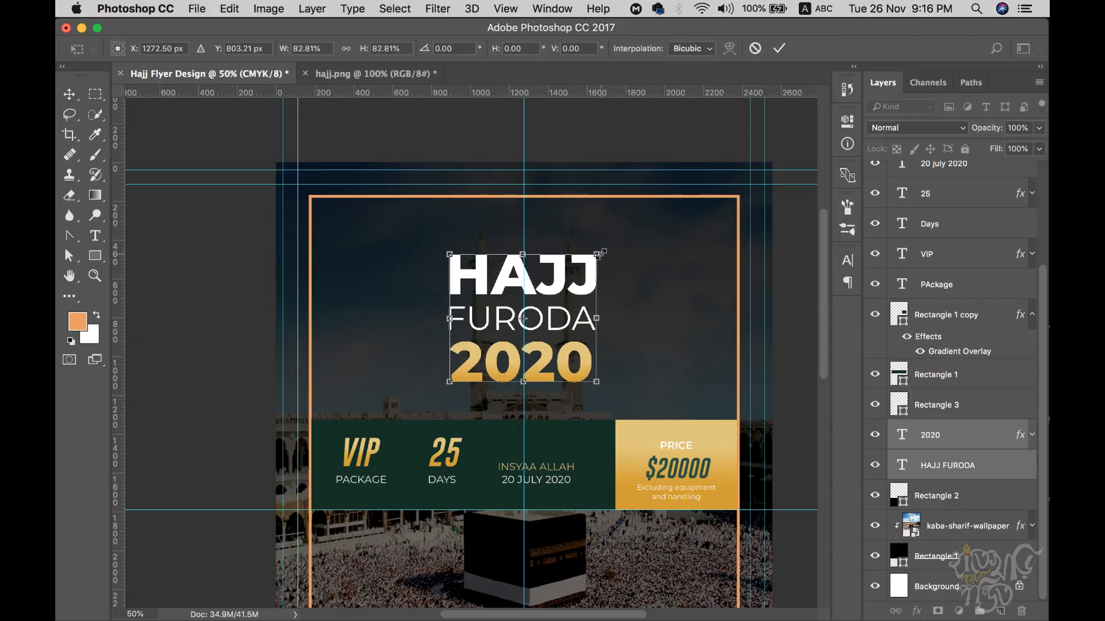
key("Return")
key("shift+Up")
key("shift+Up")
key("shift+Up")
key("shift+Up")
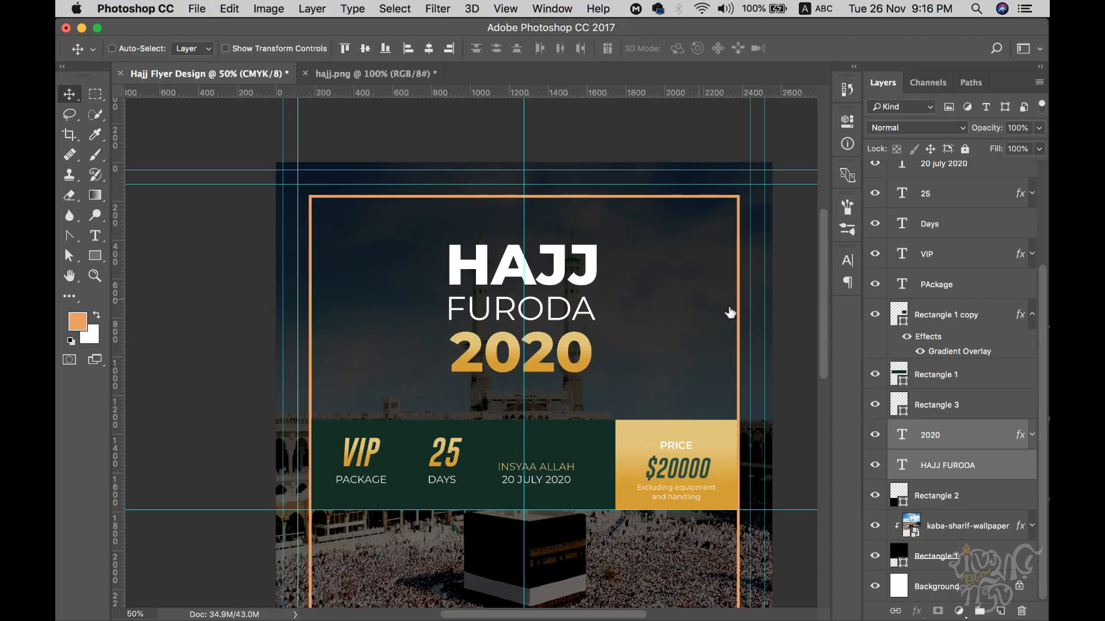
- Check the Rectangle 3 orange border, then nudge the price band layers up and zoom out
left_click(915, 409)
left_click(875, 406)
left_click(875, 406)
left_click(935, 377)
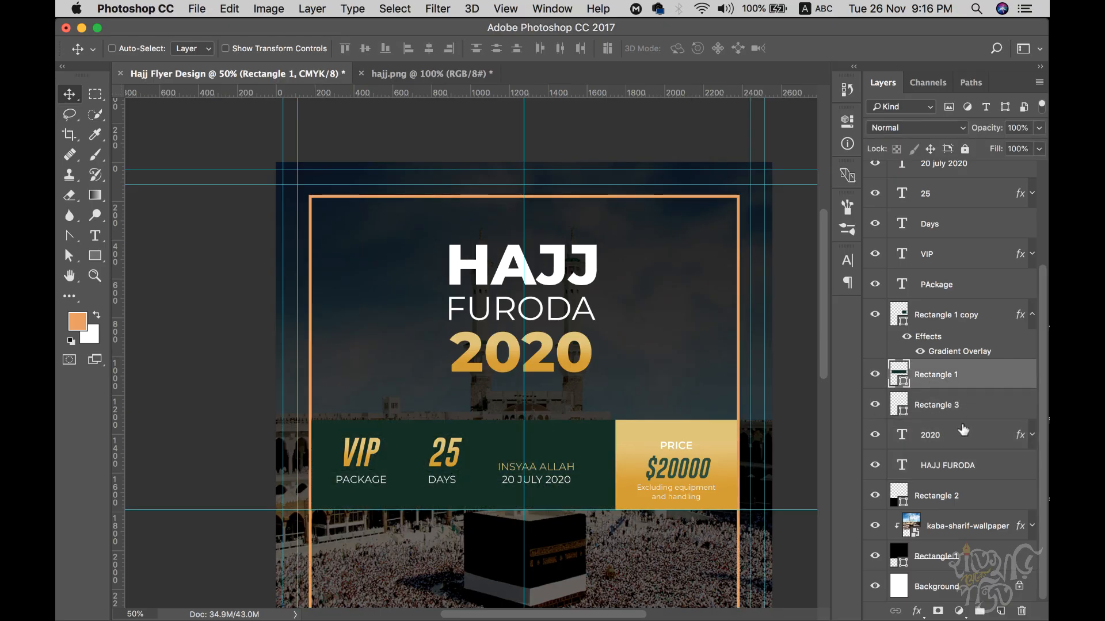
scroll(955, 402, "up", 4)
left_click(946, 190, "shift")
key("shift+Up")
key("shift+Up")
key("shift+Up")
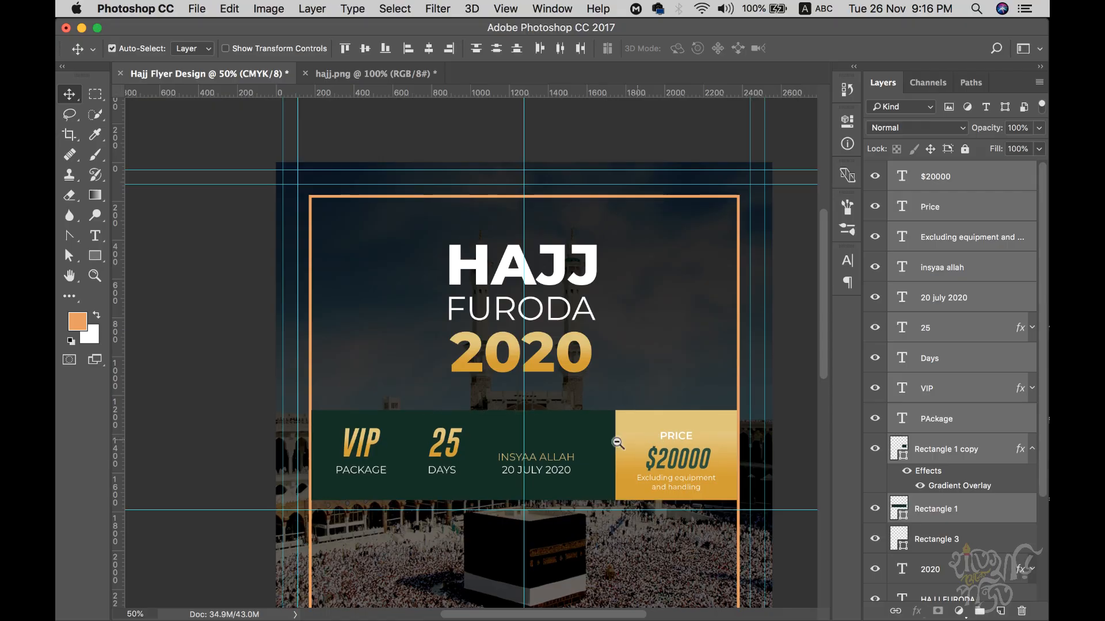
key("super+minus")
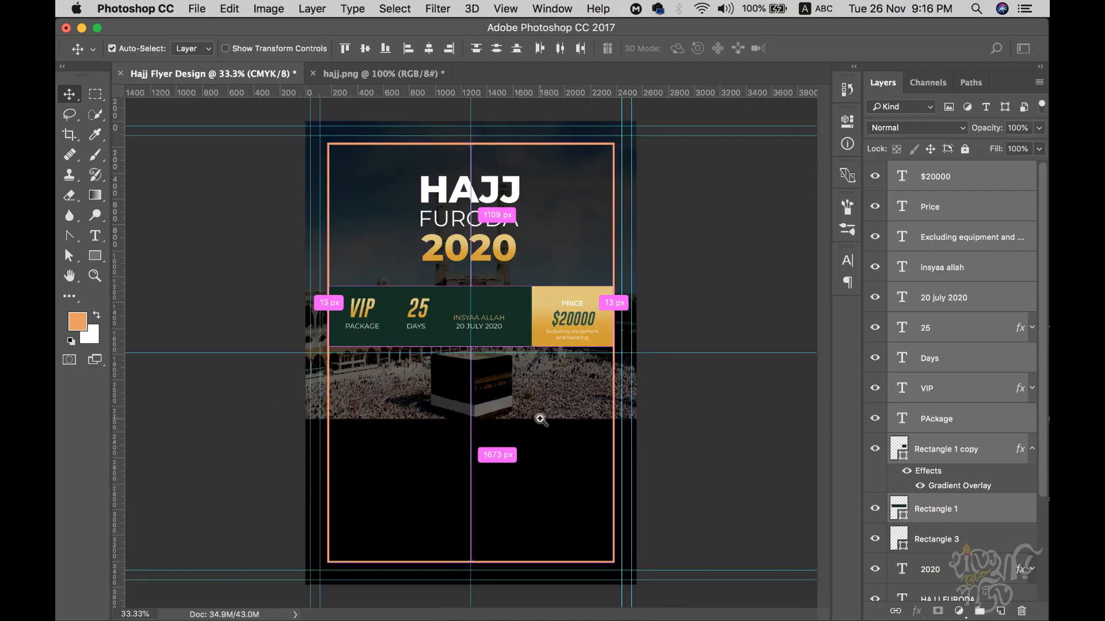
- Delete the extra layers in hajj.png, then nudge the flyer's price band up a little more
left_click(355, 72)
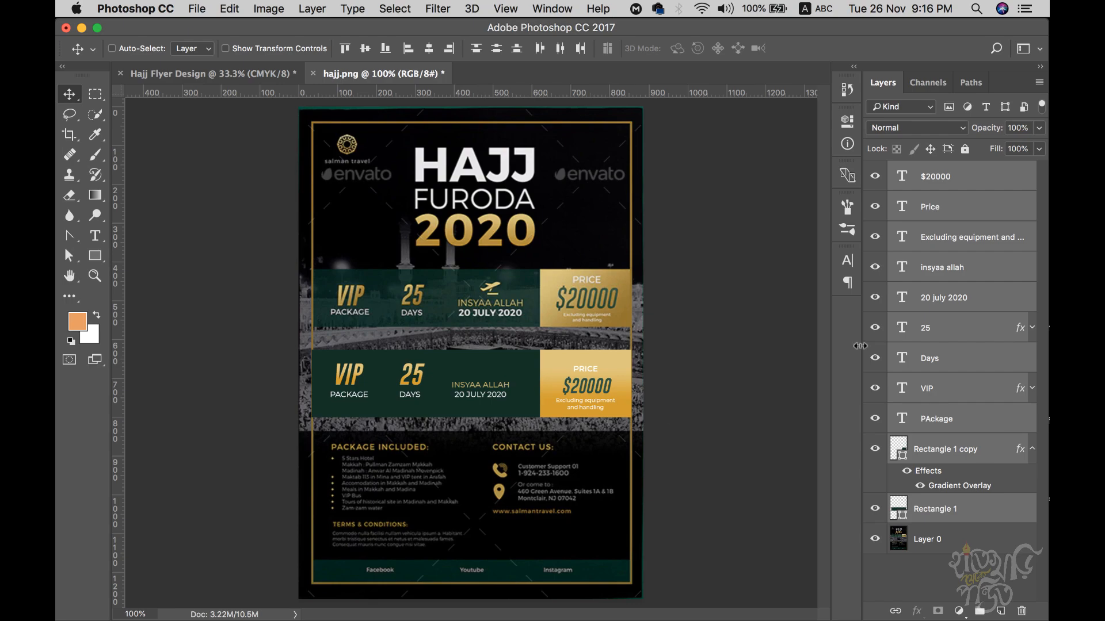
key("BackSpace")
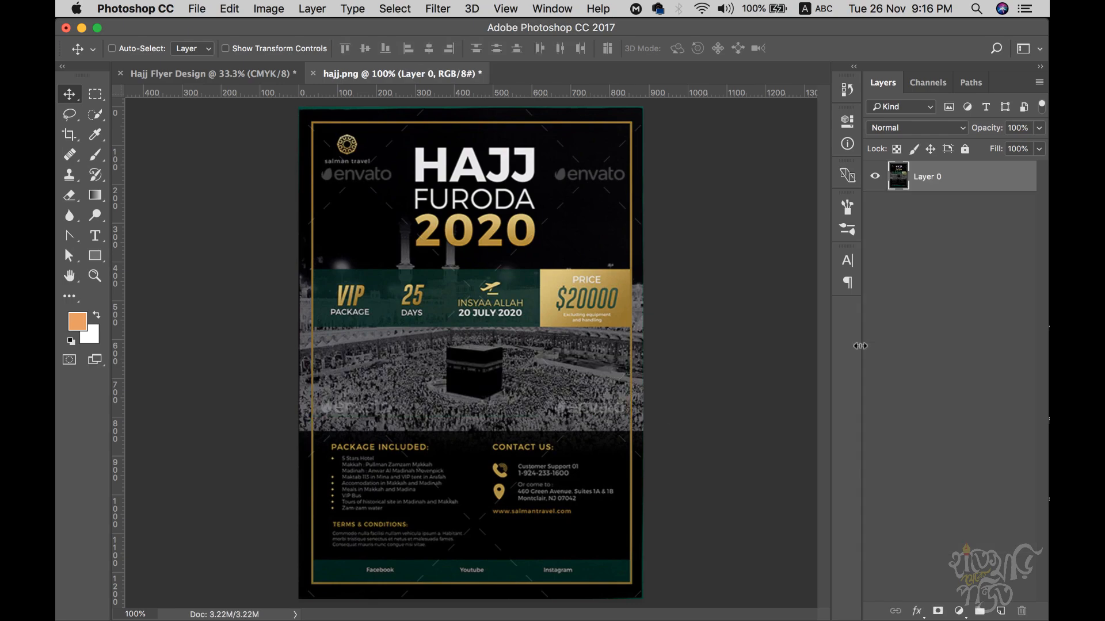
left_click(258, 79)
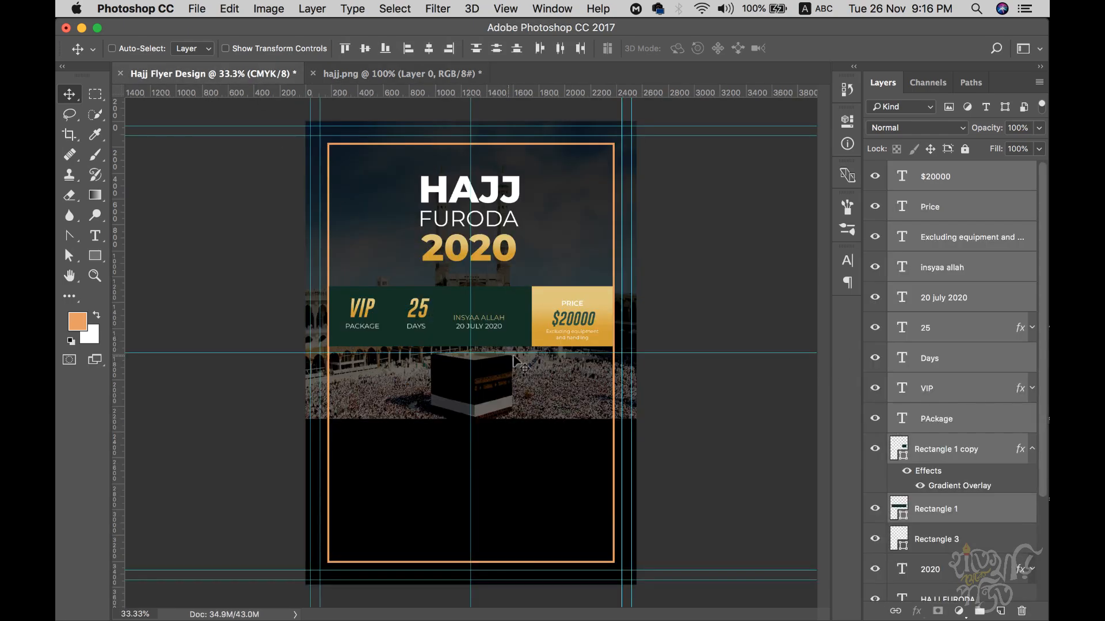
key("shift+Up")
key("shift+Up")
key("shift+Up")
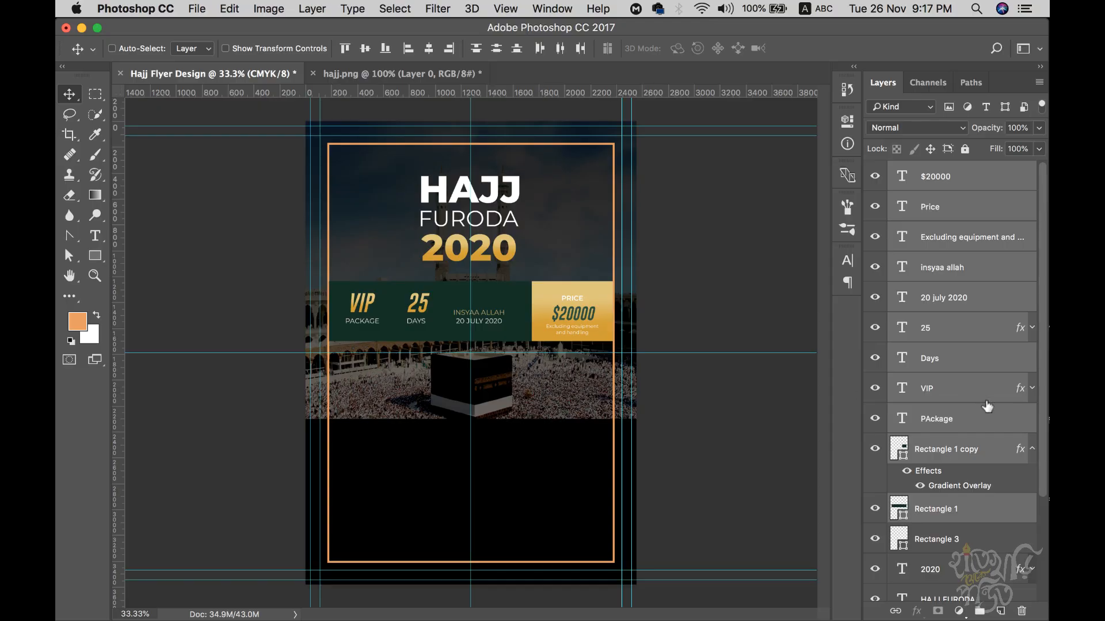
- Shrink the 2020 and HAJJ FURODA title again to 92.72%, then view the hajj.png reference
scroll(1014, 427, "down", 3)
left_click(945, 499)
left_click(948, 523, "shift")
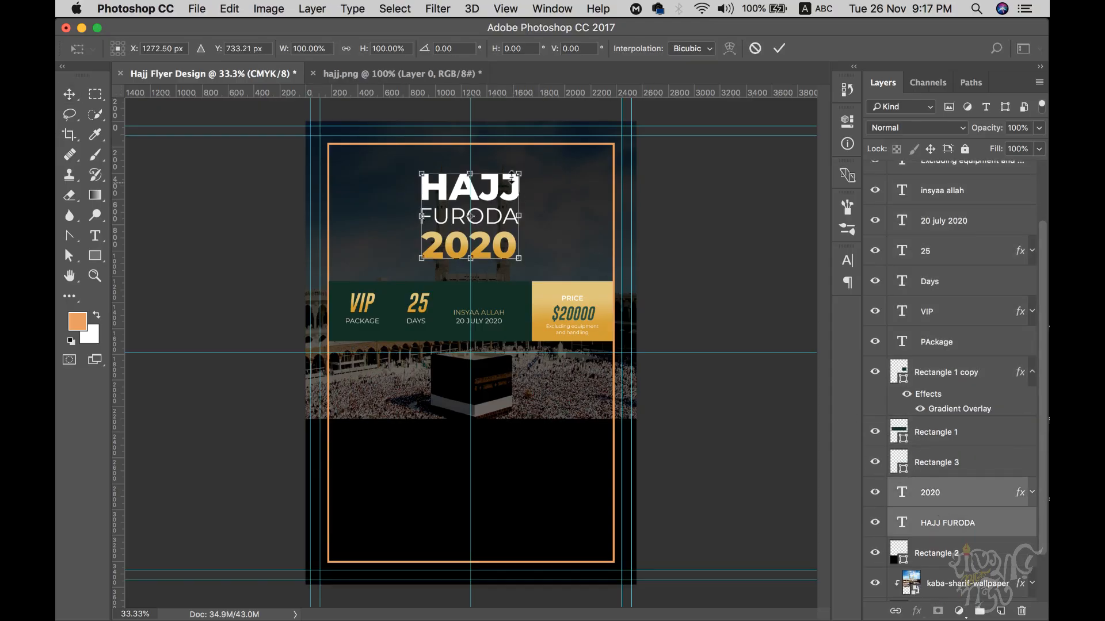
left_click_drag(519, 172, 515, 177)
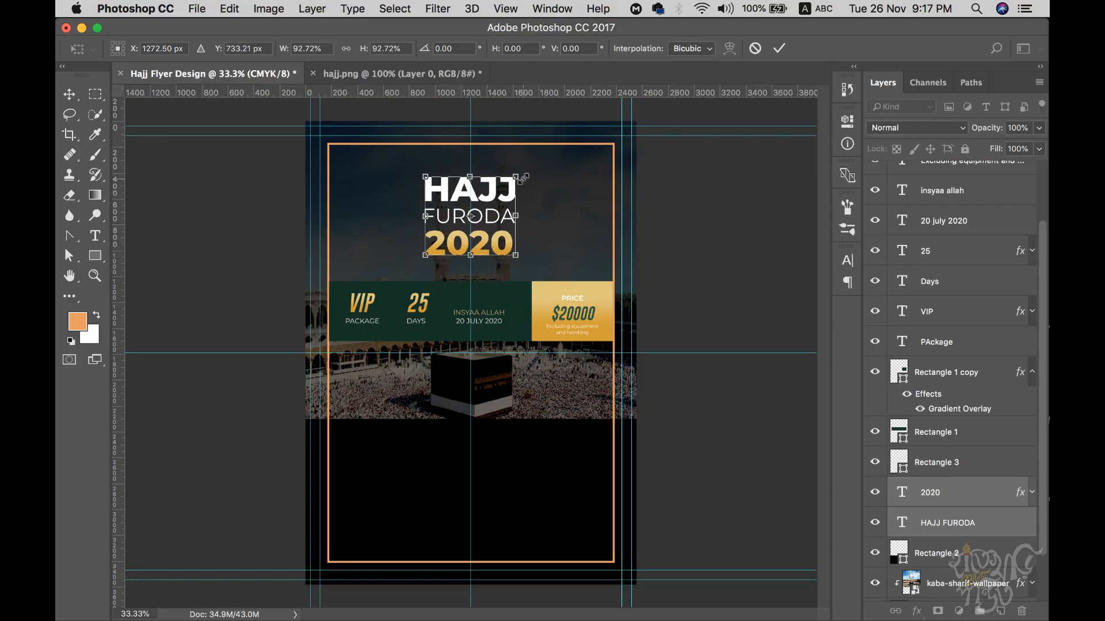
key("Return")
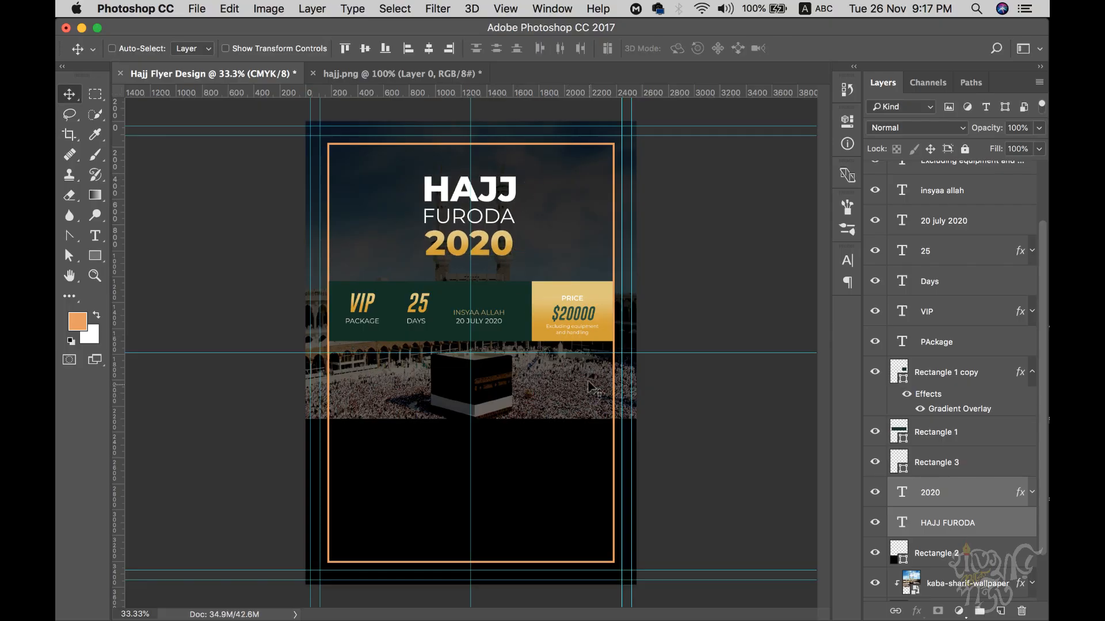
left_click(398, 78)
- Zoom into the reference's lower section, then collapse the flyer's Gradient Overlay effect rows
left_click(448, 440, "super")
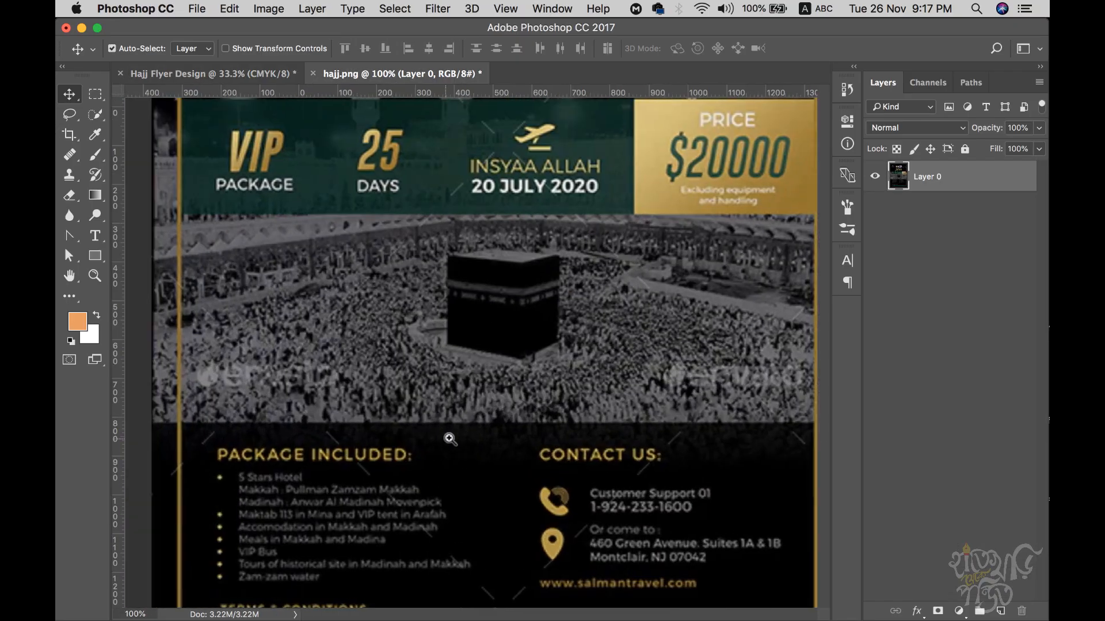
left_click(248, 79)
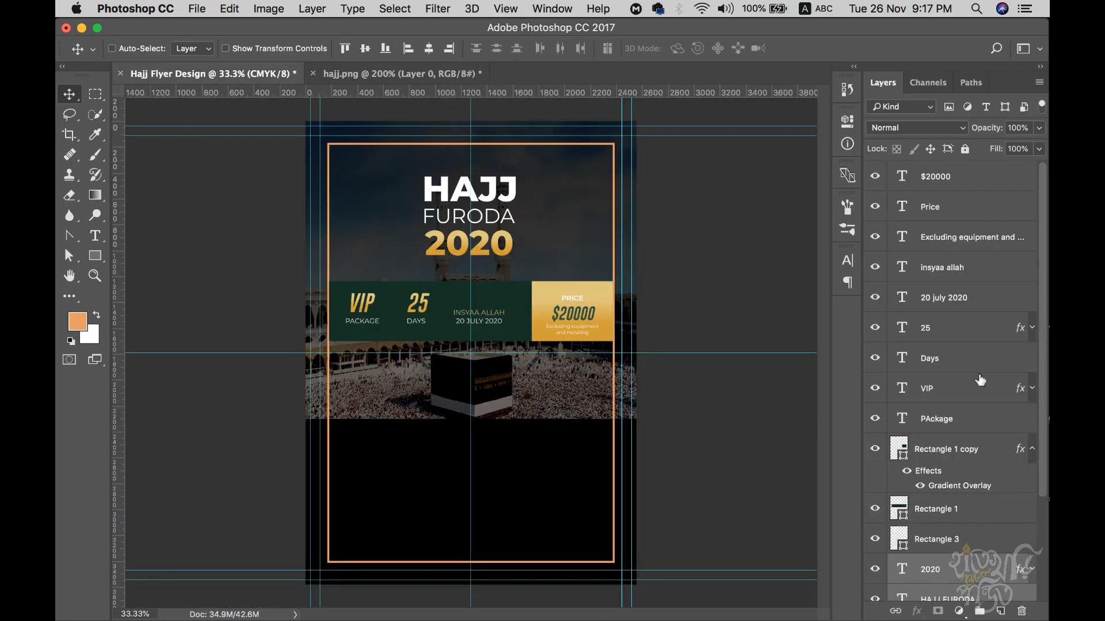
left_click(1030, 449)
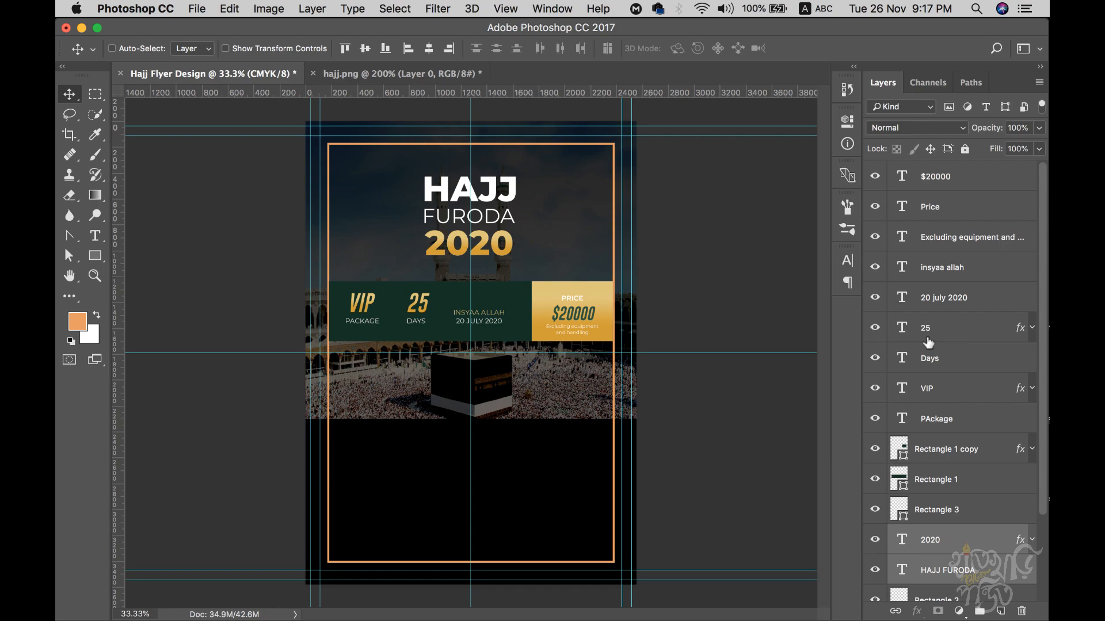
scroll(928, 351, "down", 3)
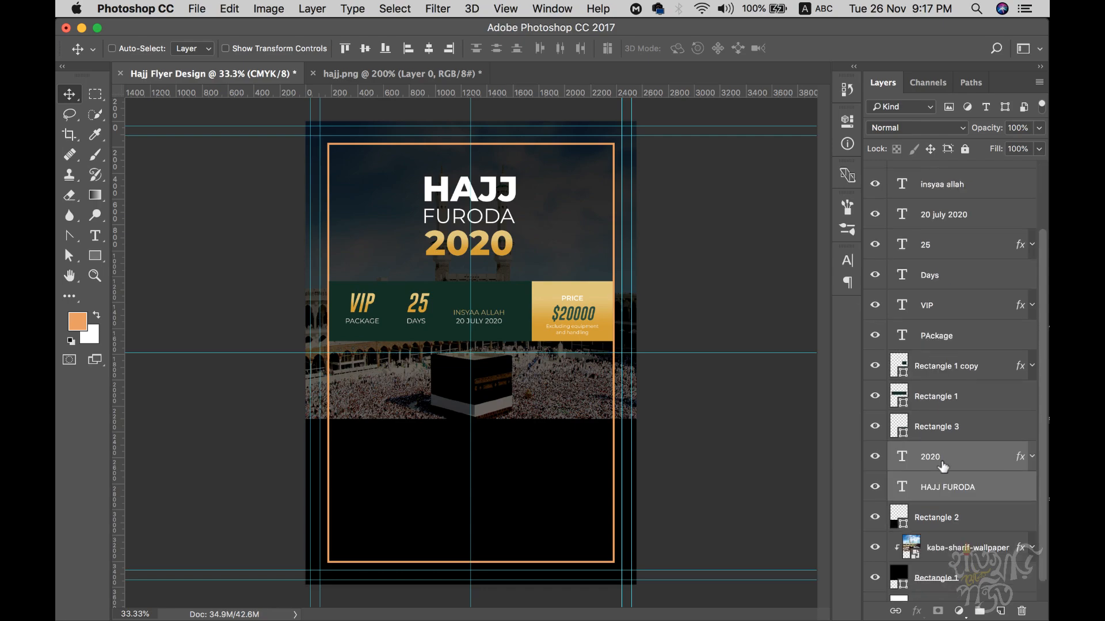
- Group all the text layers (package, days, date, price, $20000, etc.) into a group named 'Texts'
left_click(941, 340, "super")
left_click(938, 311, "super")
left_click(938, 282, "super")
left_click(936, 253, "super")
left_click(942, 210, "super")
left_click(942, 186, "super")
scroll(944, 190, "up", 3)
left_click(937, 234, "super")
left_click(935, 207, "super")
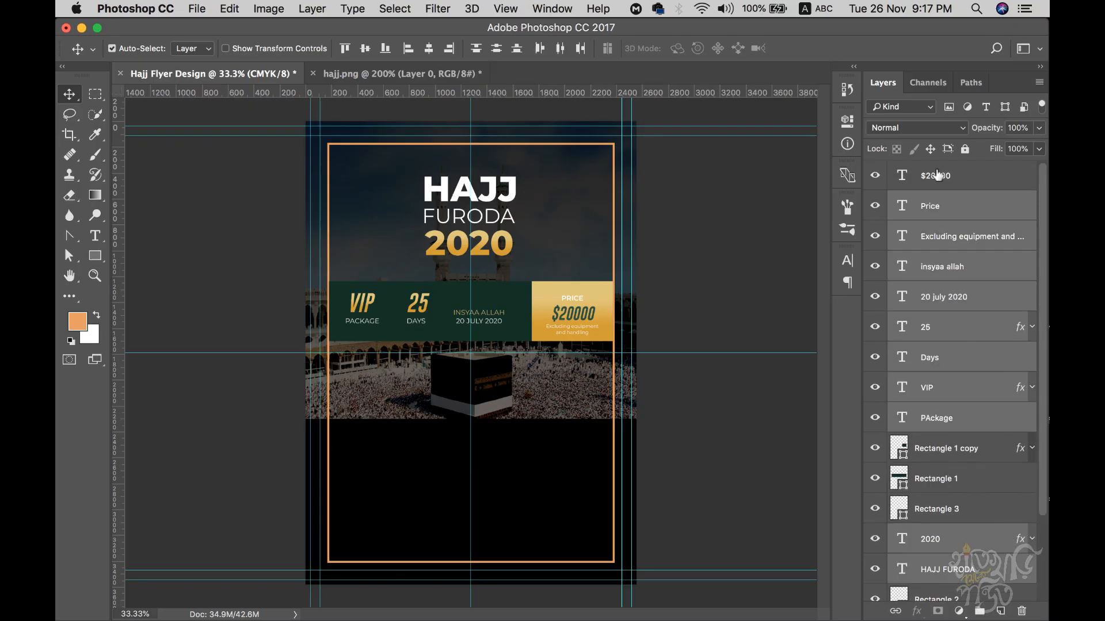
left_click(938, 175, "super")
scroll(958, 472, "down", 3)
key("super+g")
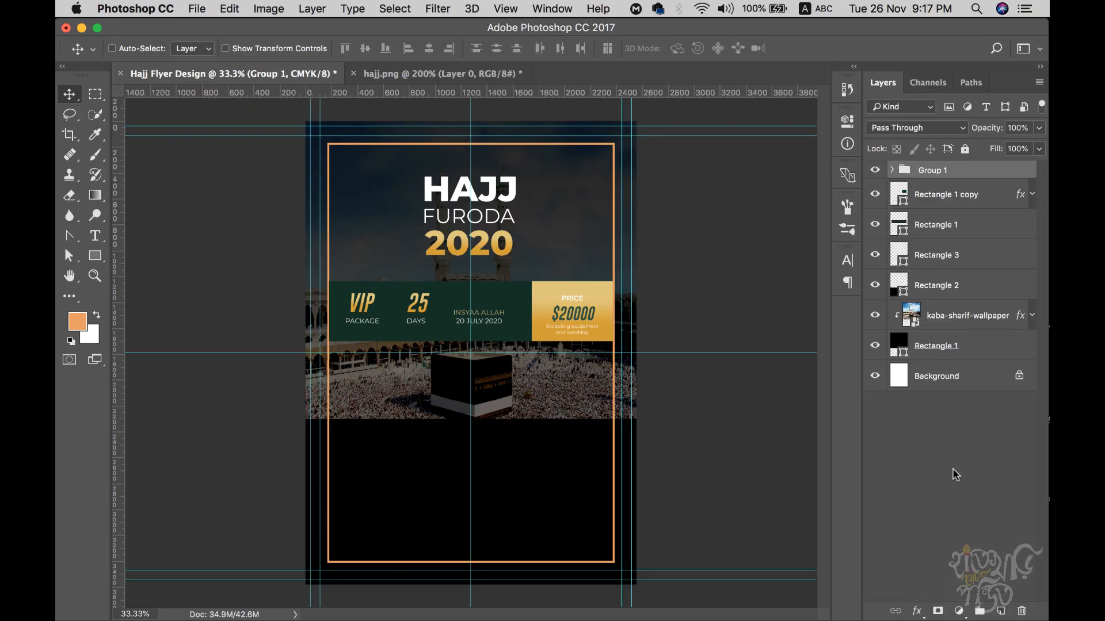
double_click(935, 171)
type("Texts")
key("Return")
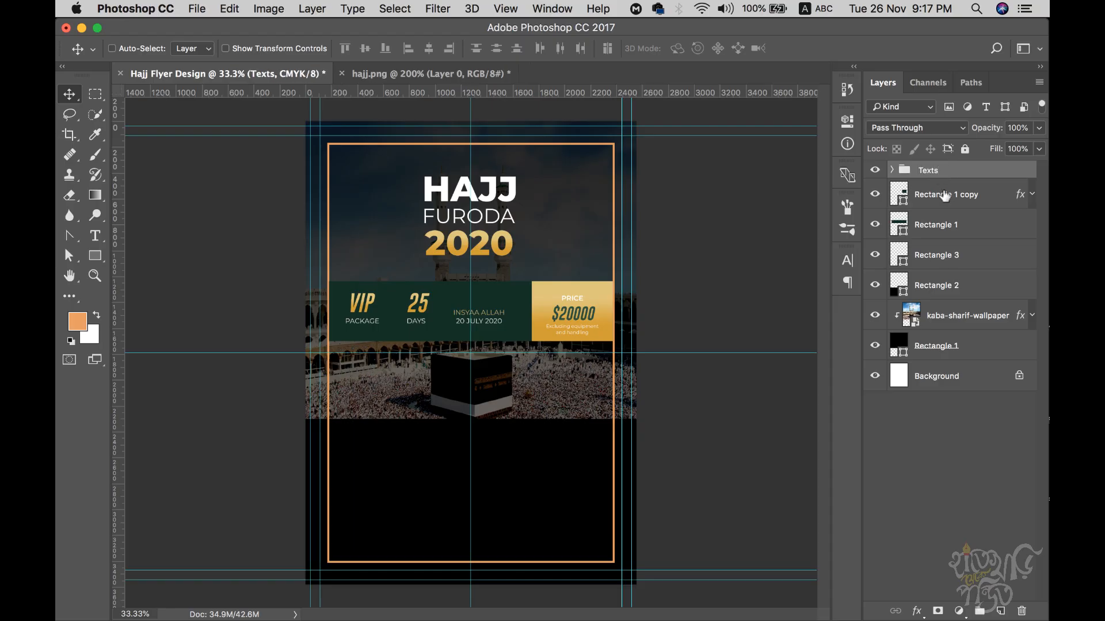
- Group the Rectangle shape layers into 'Shapes' and toggle both groups' visibility to check them
left_click(944, 197)
left_click(938, 225, "super")
left_click(937, 256, "super")
left_click(938, 288, "super")
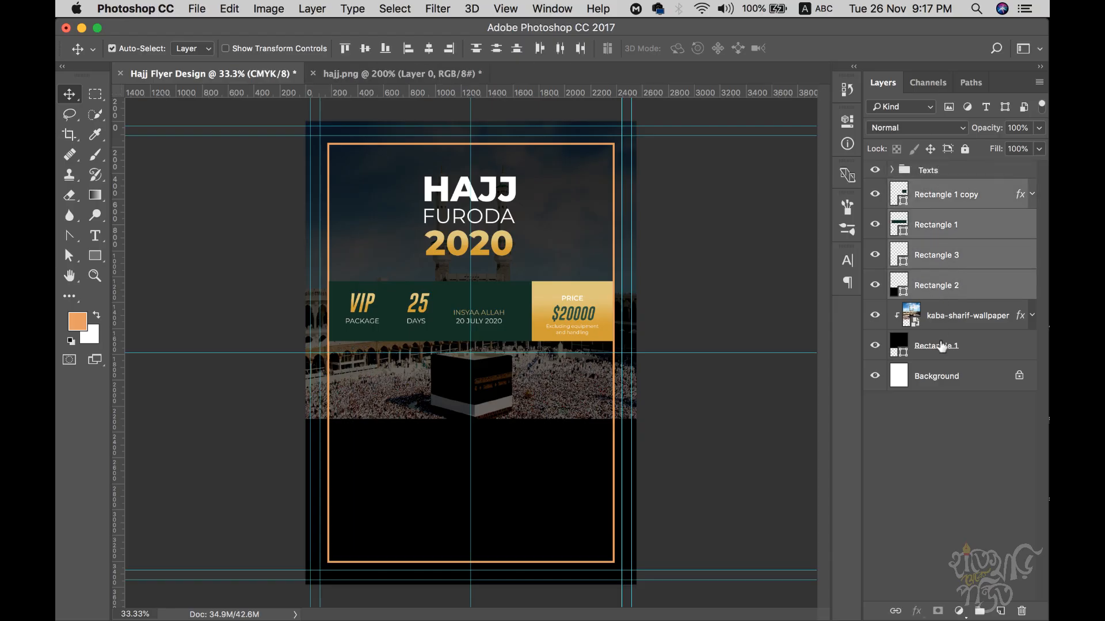
left_click(940, 348, "super")
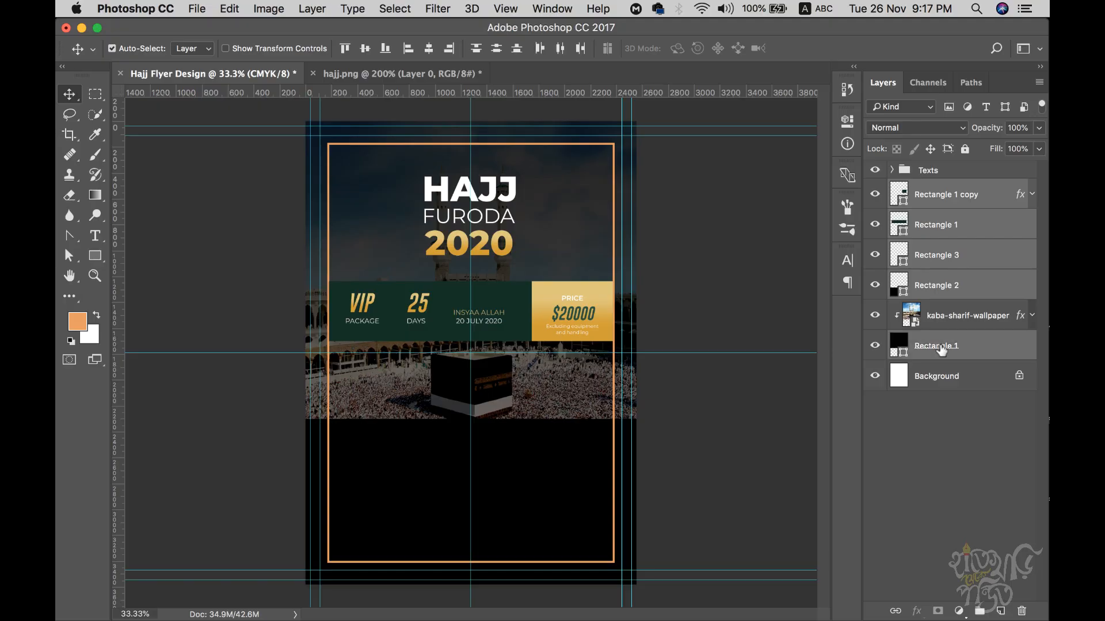
key("super+g")
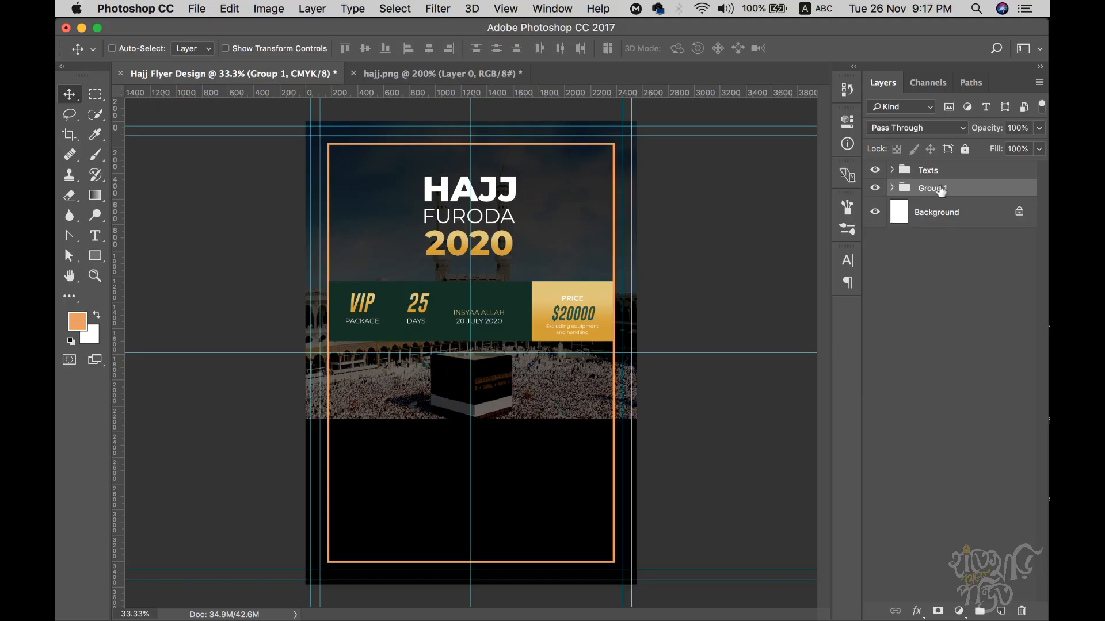
type("Shapes")
key("Return")
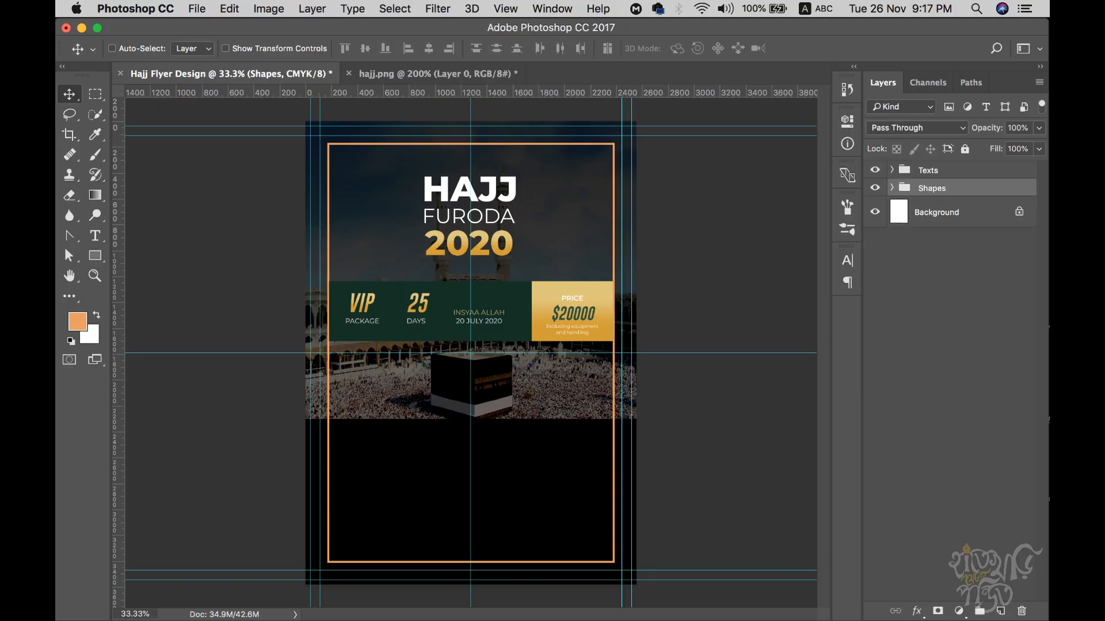
left_click(875, 191)
left_click(875, 191)
left_click(876, 171)
left_click(875, 171)
- Inspect the hajj.png reference's package list at its bottom, then return to Hajj Flyer Design
left_click(455, 74)
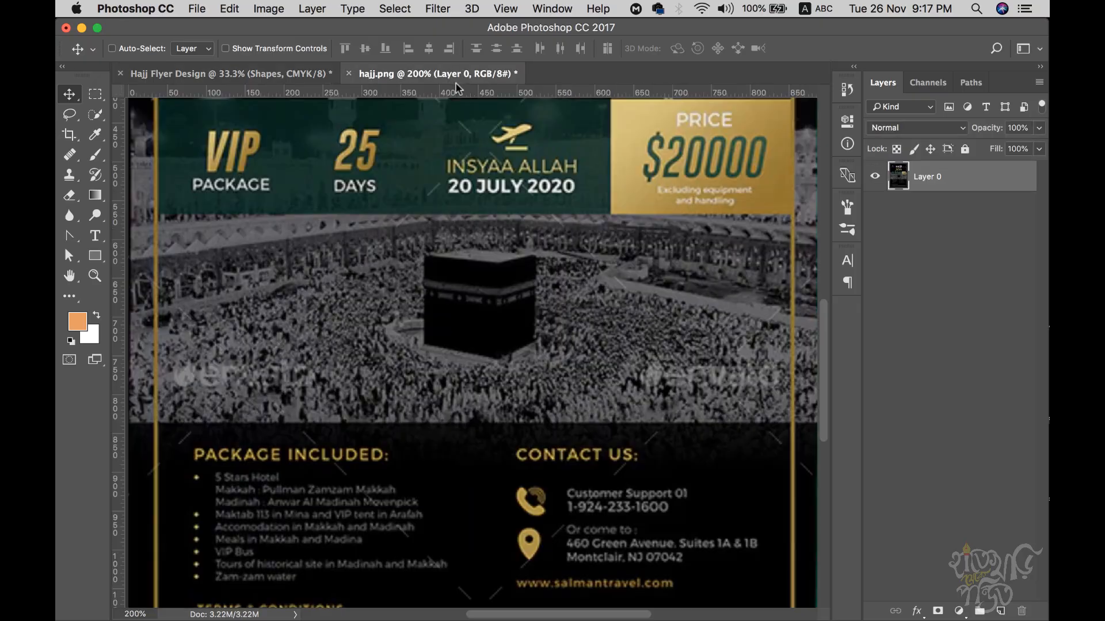
scroll(538, 403, "down", 5)
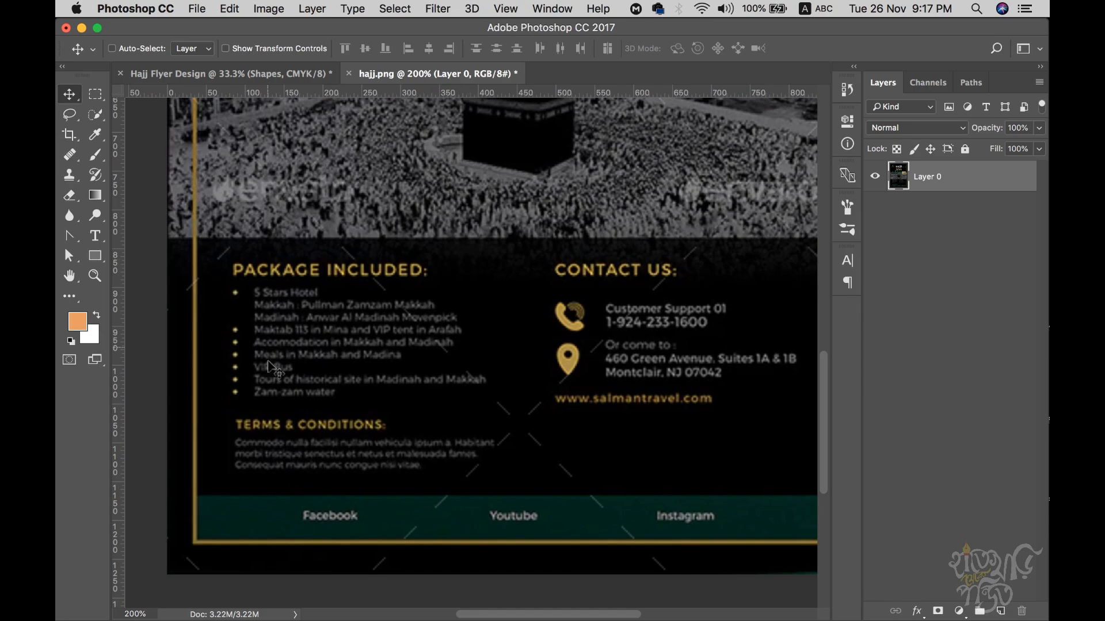
left_click(709, 430, "alt")
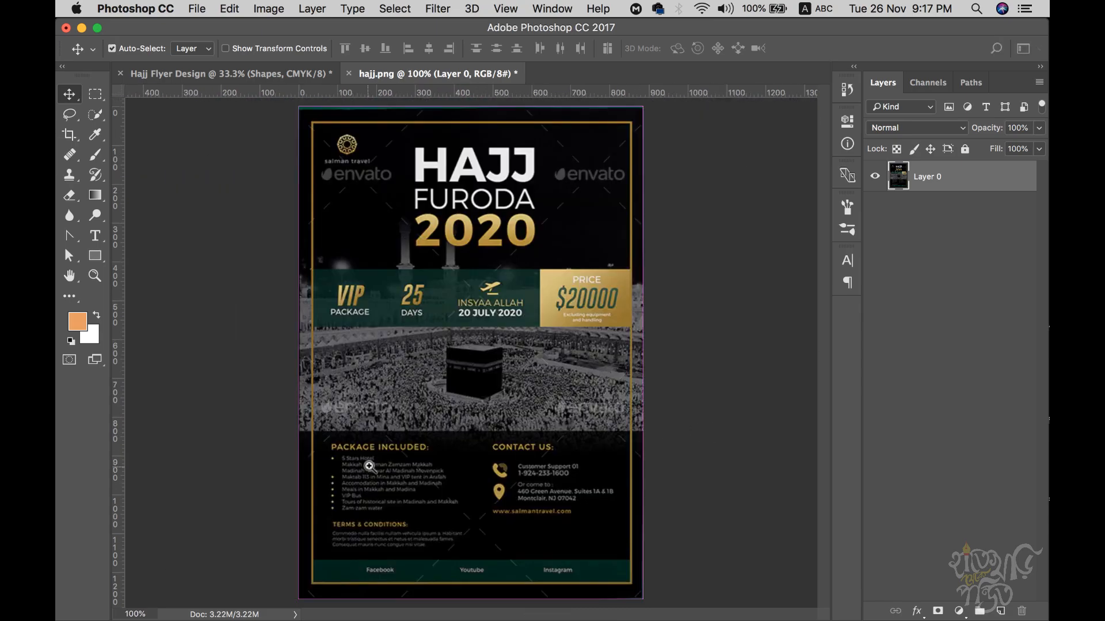
left_click(368, 464, "super")
left_click_drag(490, 492, 501, 323)
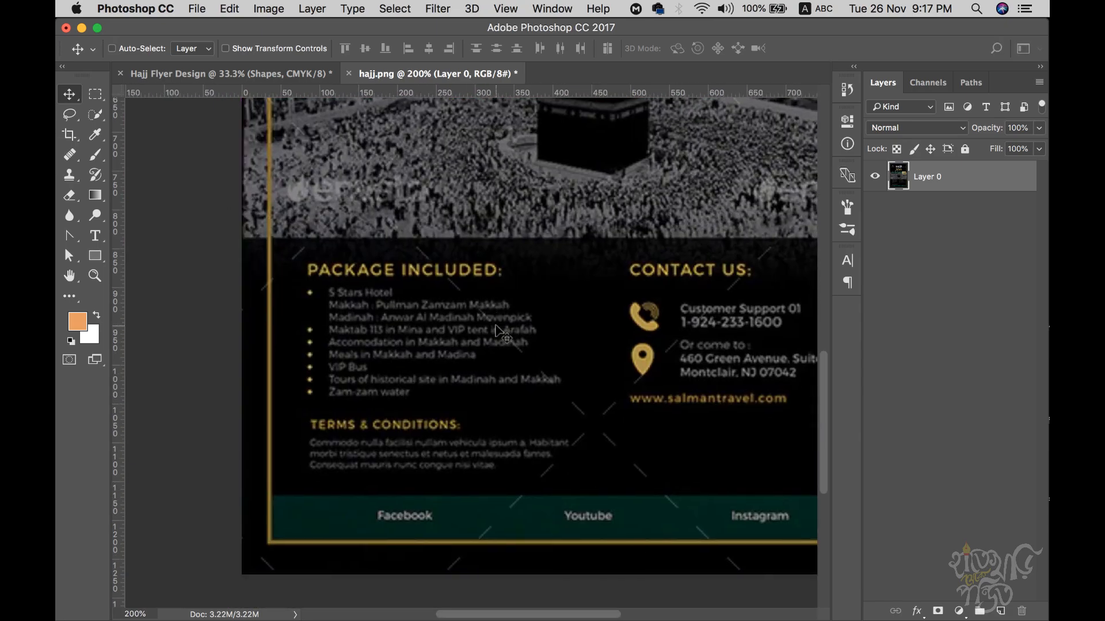
left_click(273, 73)
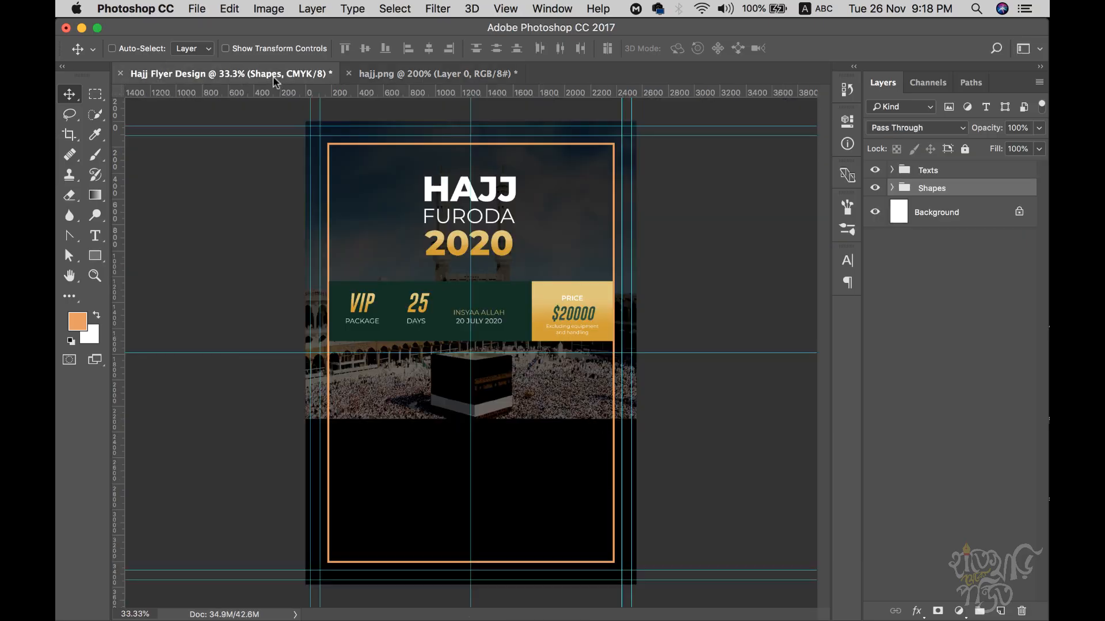
- Zoom to the lower section and add a left-aligned 'PACKAGE INCLUDES' heading near the left margin
left_click(390, 520, "super")
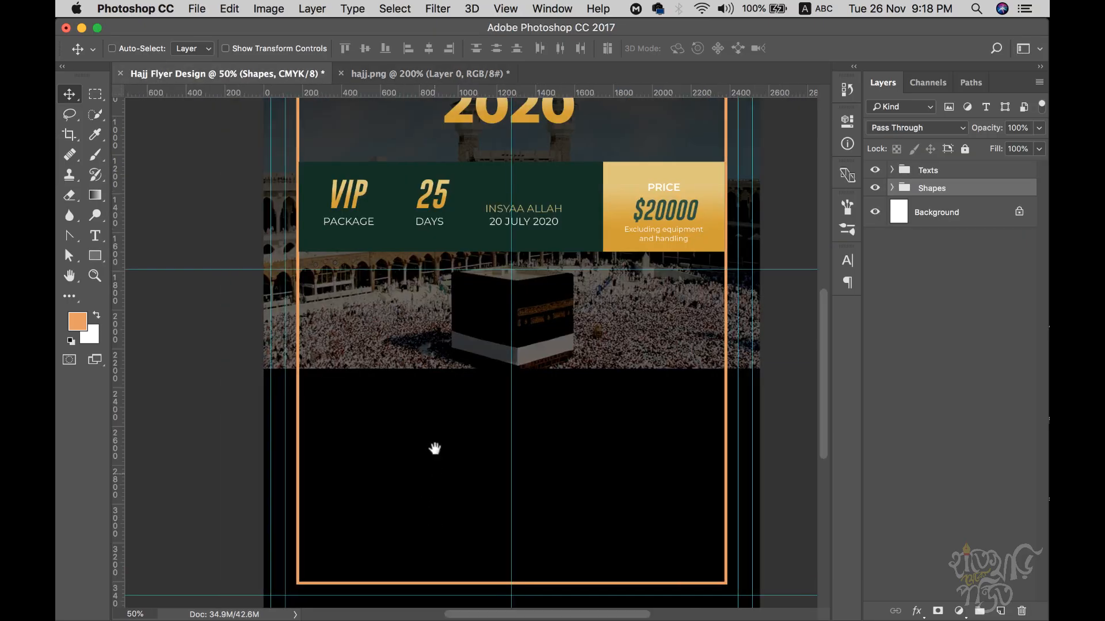
scroll(426, 461, "down", 2)
left_click(385, 421, "super")
left_click_drag(455, 407, 426, 384)
left_click(391, 382, "super")
key("t")
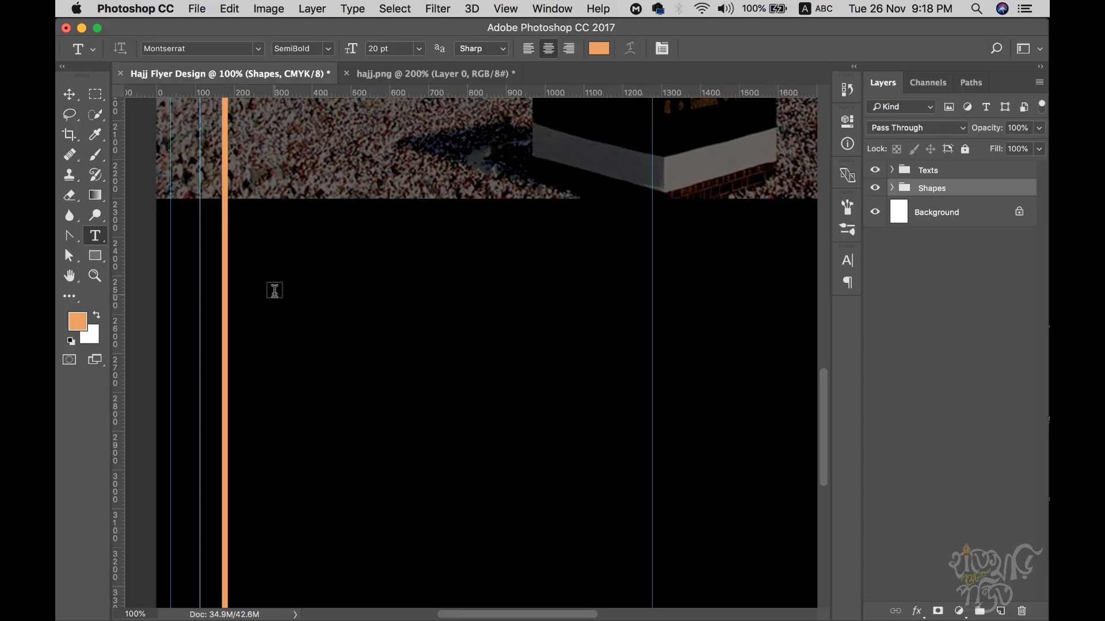
left_click(303, 288)
type("PACKAGE IN")
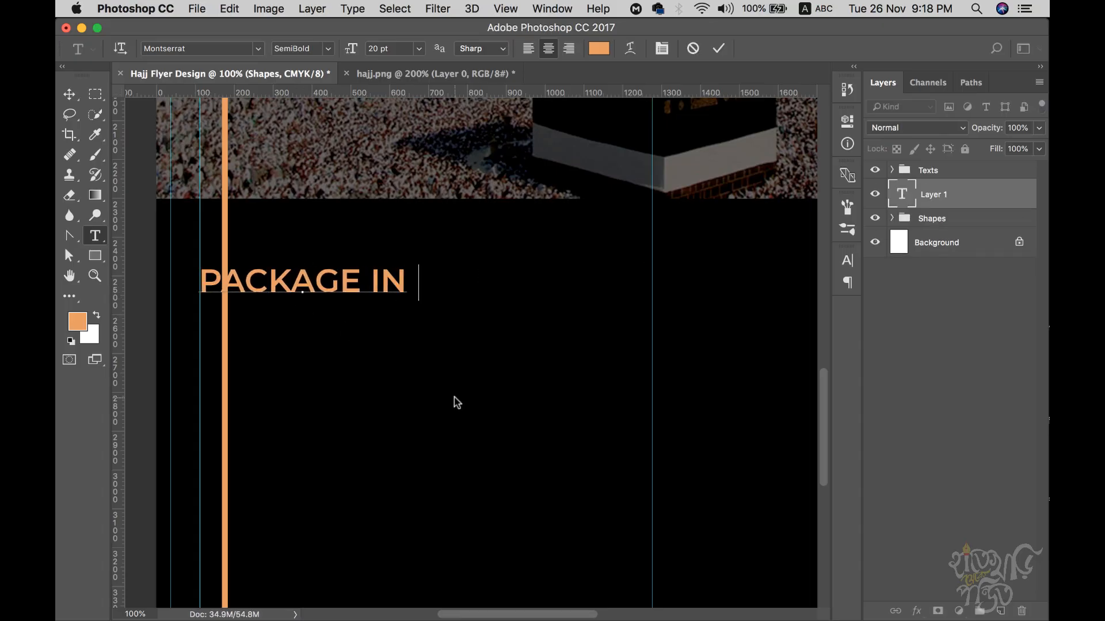
type("CLUDES")
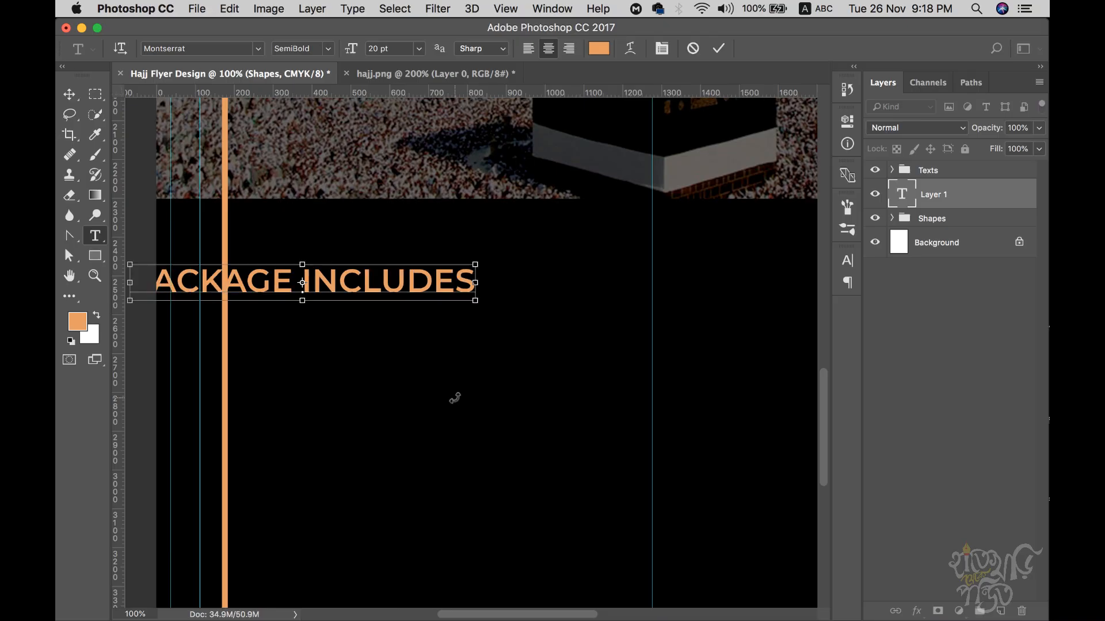
key("super+a")
left_click(528, 48)
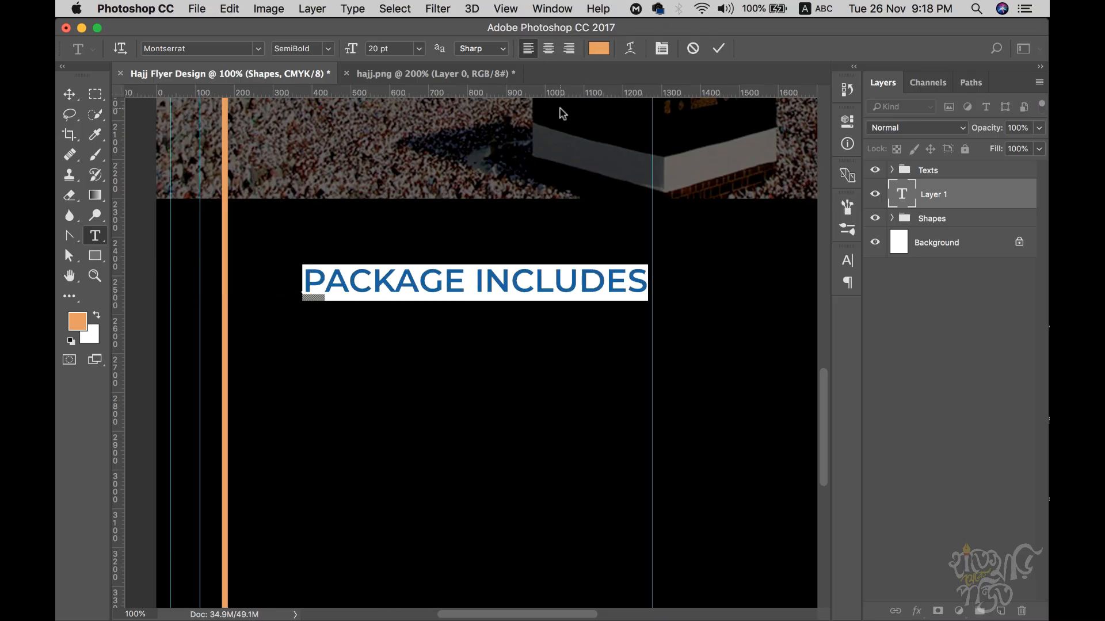
left_click(69, 94)
left_click_drag(394, 283, 346, 283)
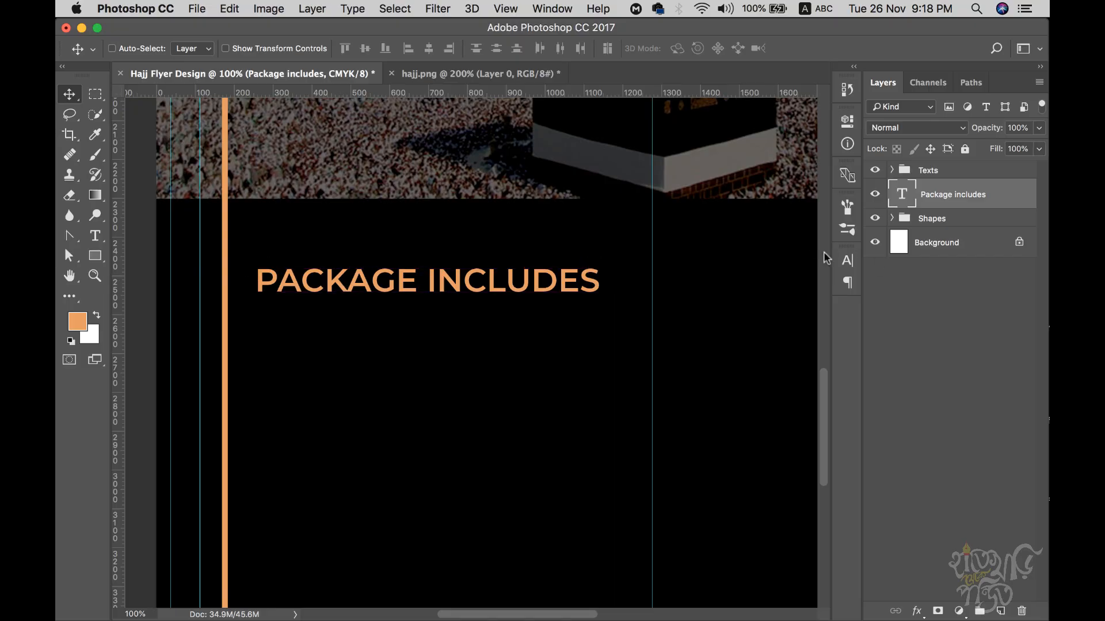
- Format the heading as 16 pt with All Caps off and white colour
left_click(846, 260)
left_click(718, 301)
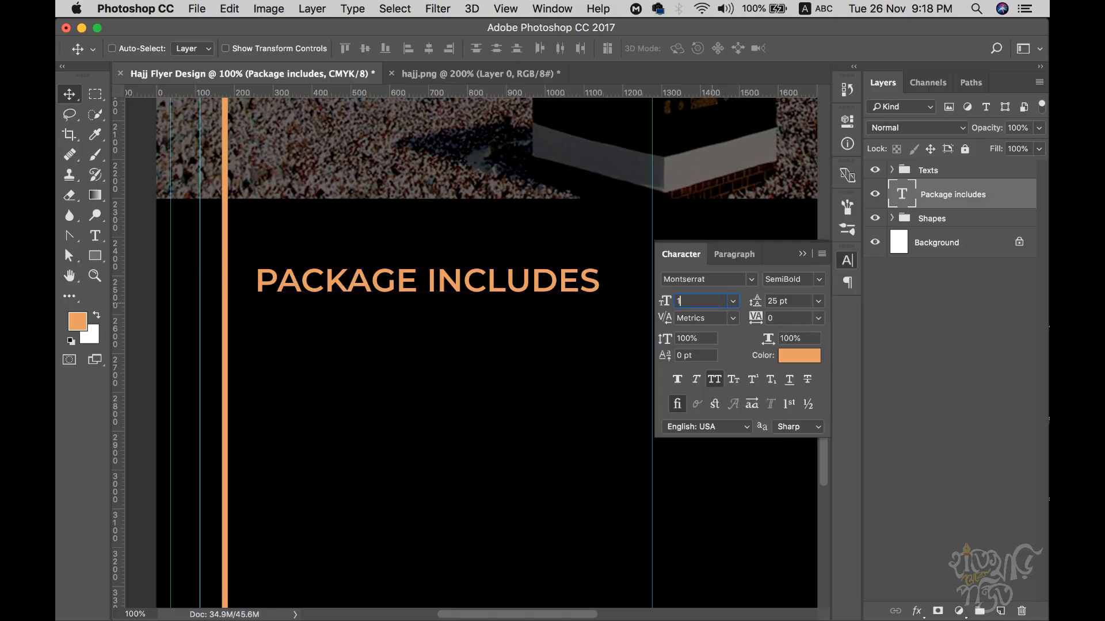
key("Return")
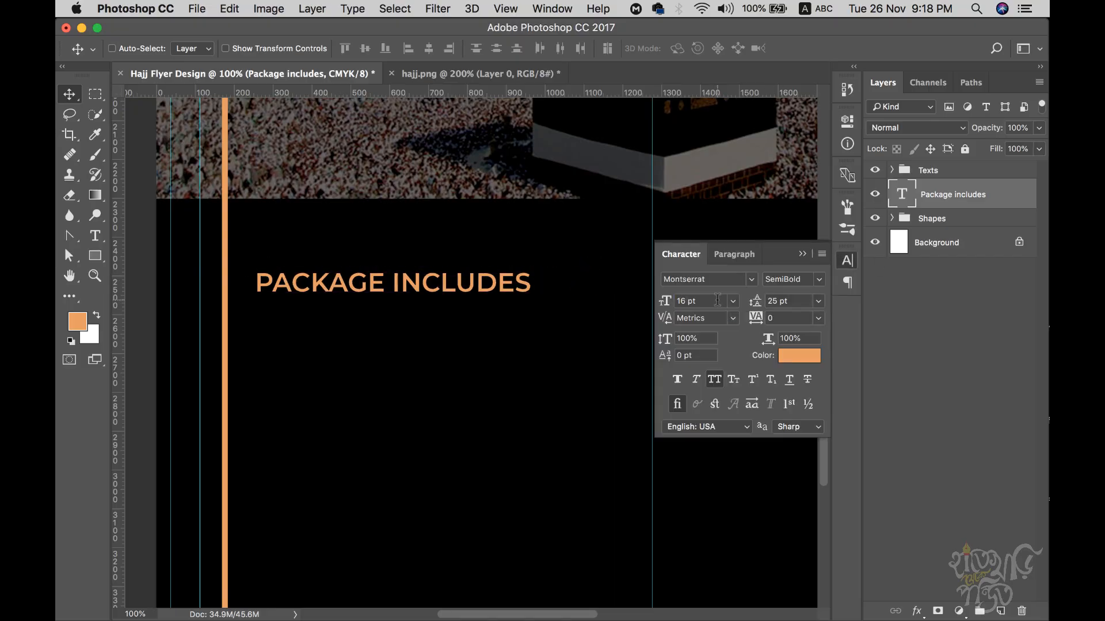
left_click(715, 380)
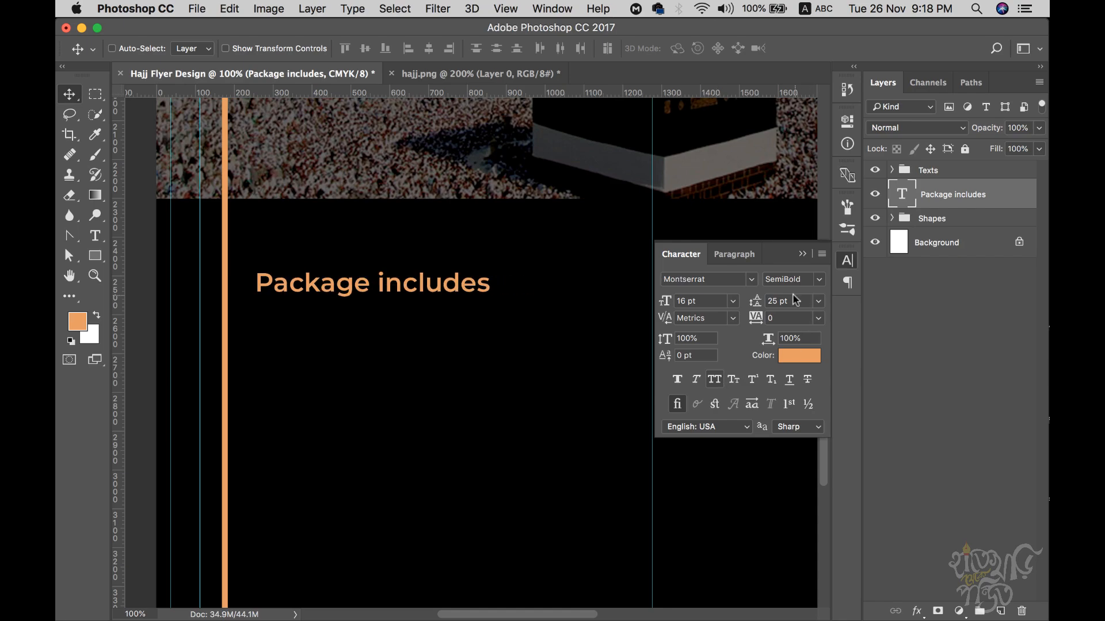
left_click(847, 260)
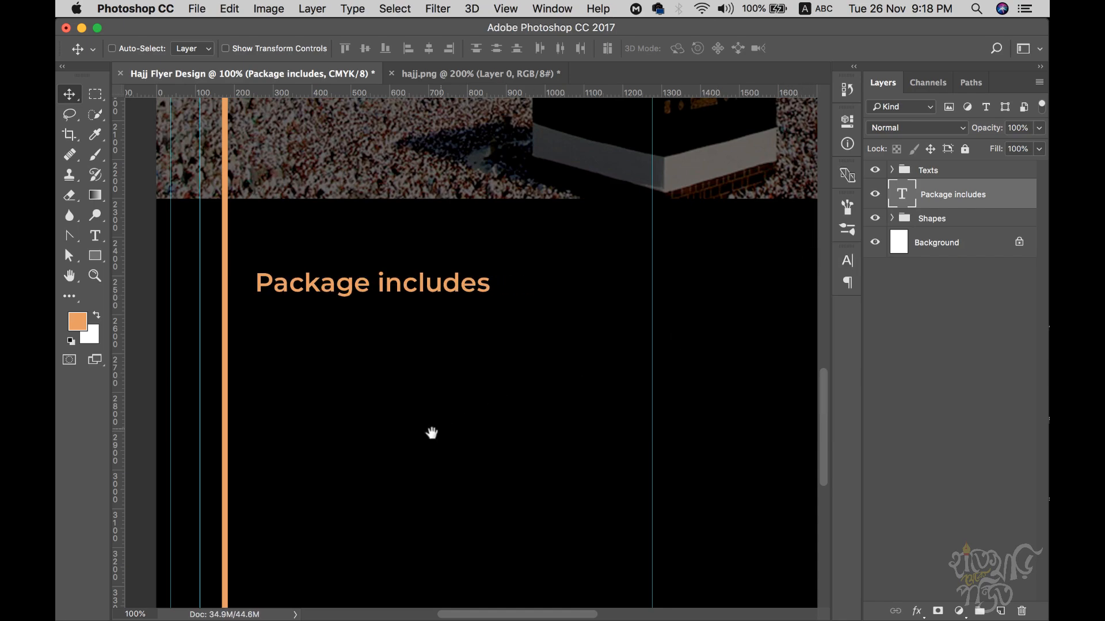
scroll(416, 409, "down", 3)
left_click(847, 260)
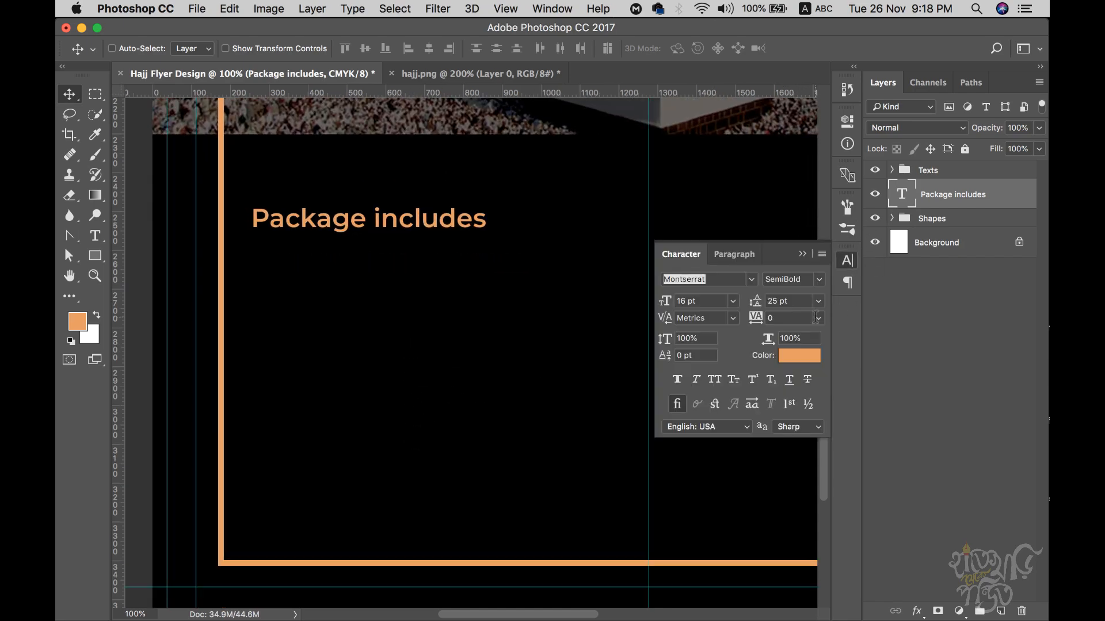
left_click(794, 362)
left_click_drag(478, 296, 301, 175)
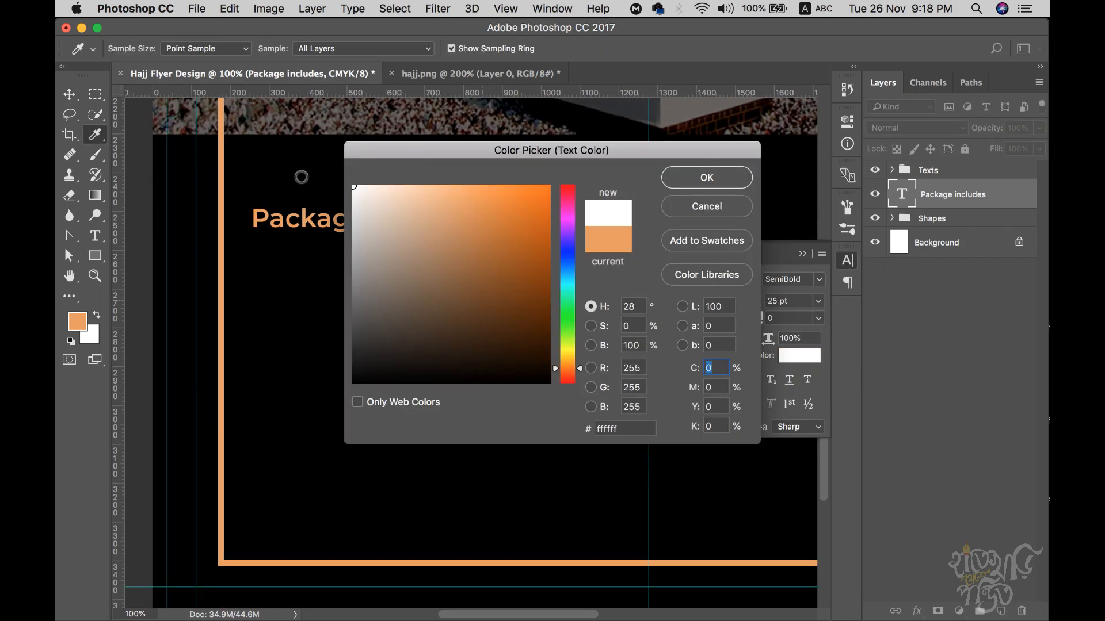
left_click(707, 178)
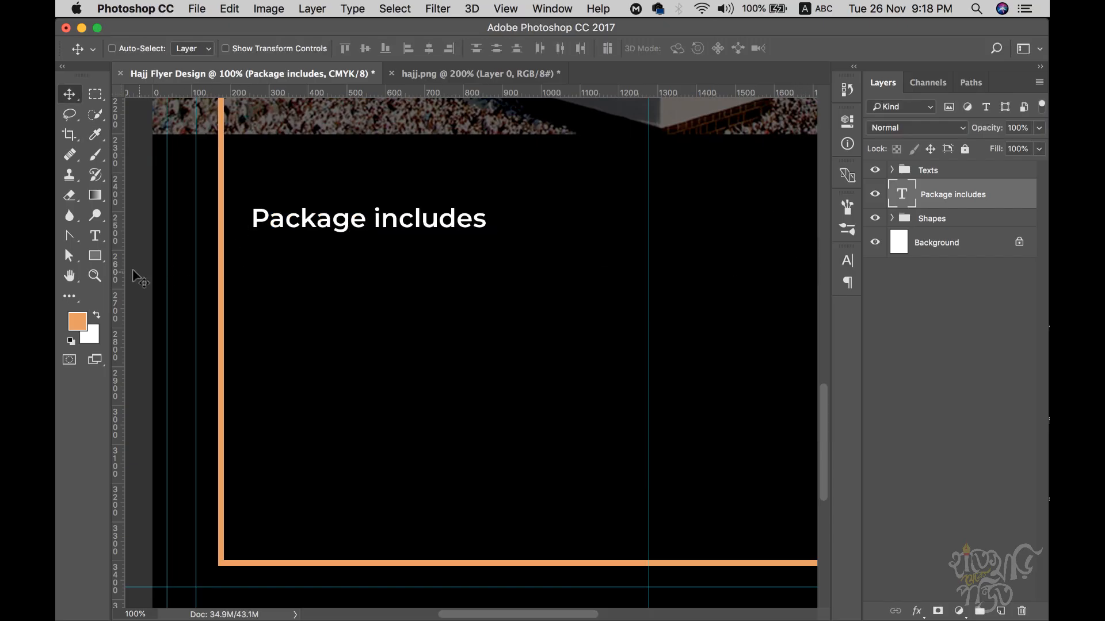
- Draw a paragraph text box below the heading, set to Montserrat Regular 12 pt with 18 pt leading
left_click(95, 236)
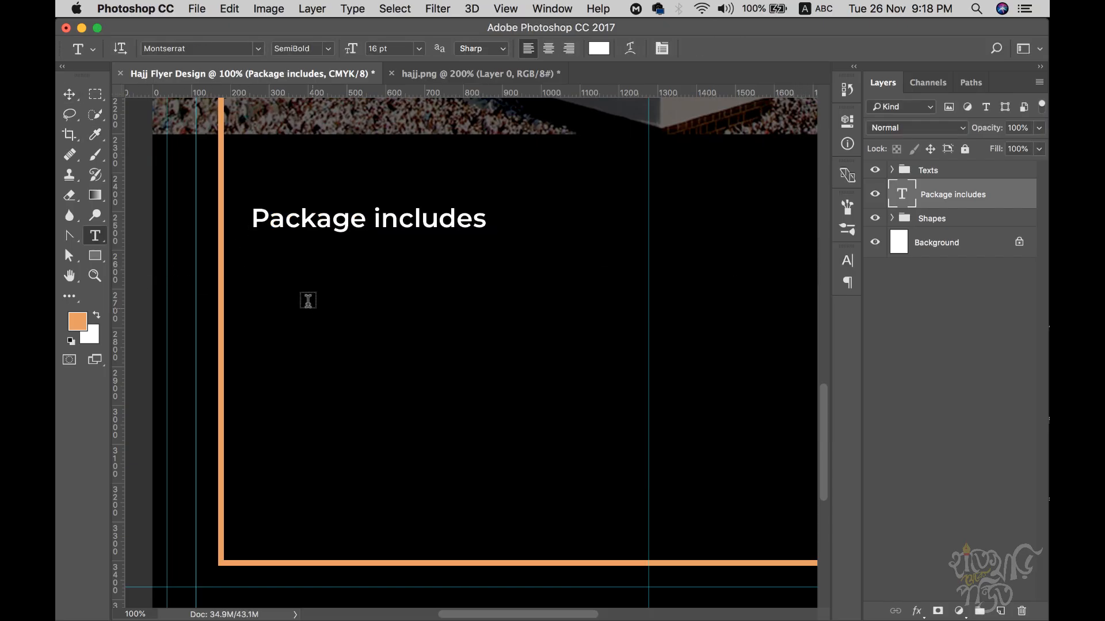
left_click_drag(253, 262, 575, 435)
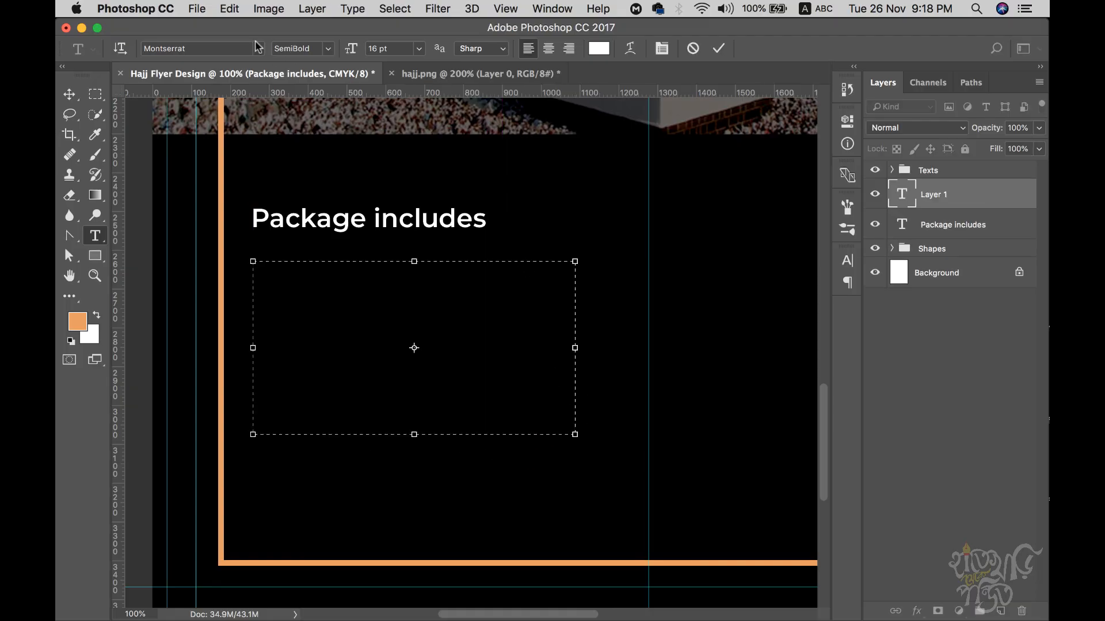
left_click(848, 262)
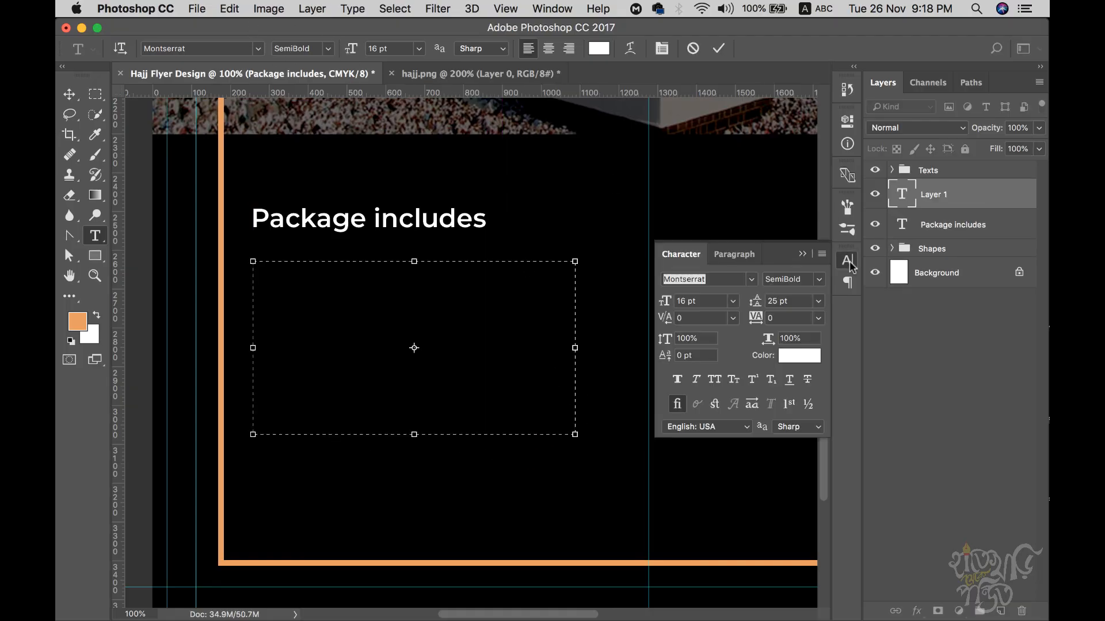
left_click(810, 281)
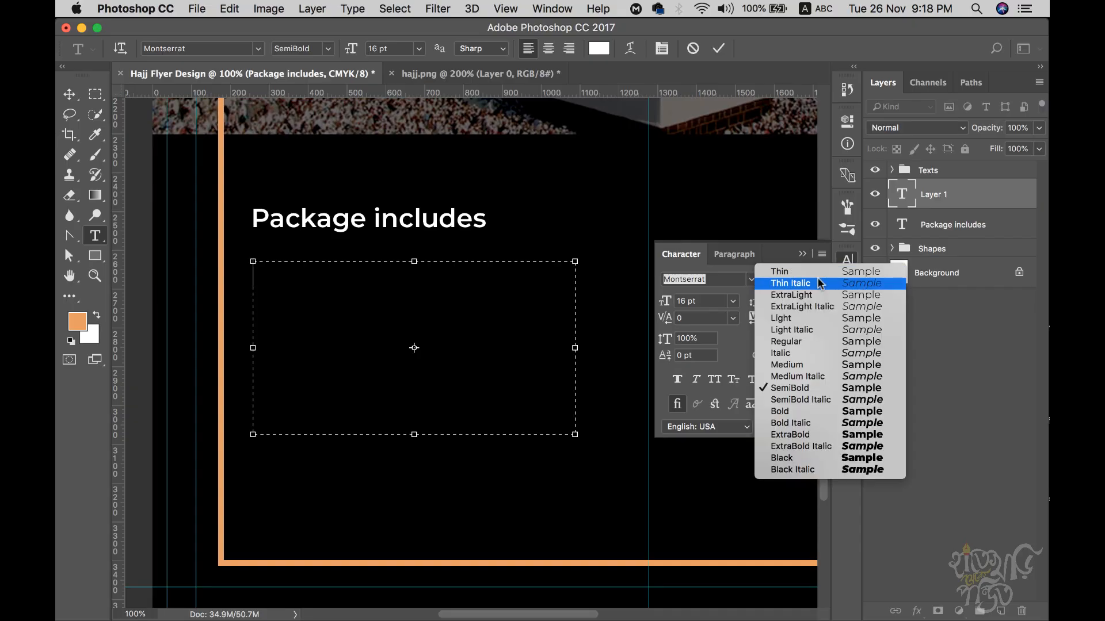
left_click(813, 339)
left_click(711, 301)
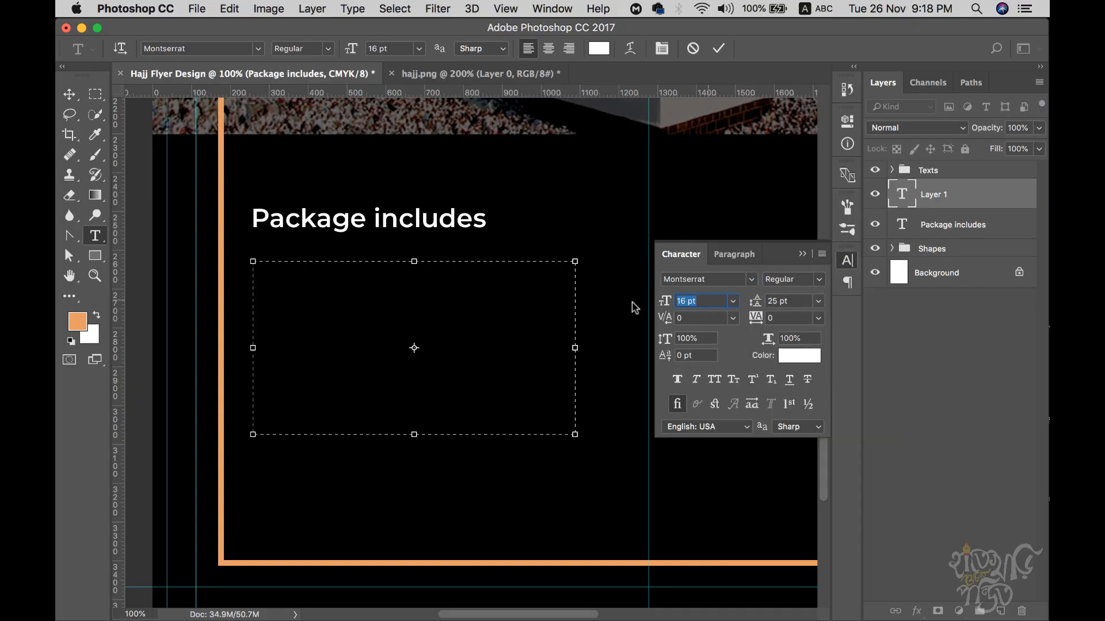
type("12")
left_click(800, 303)
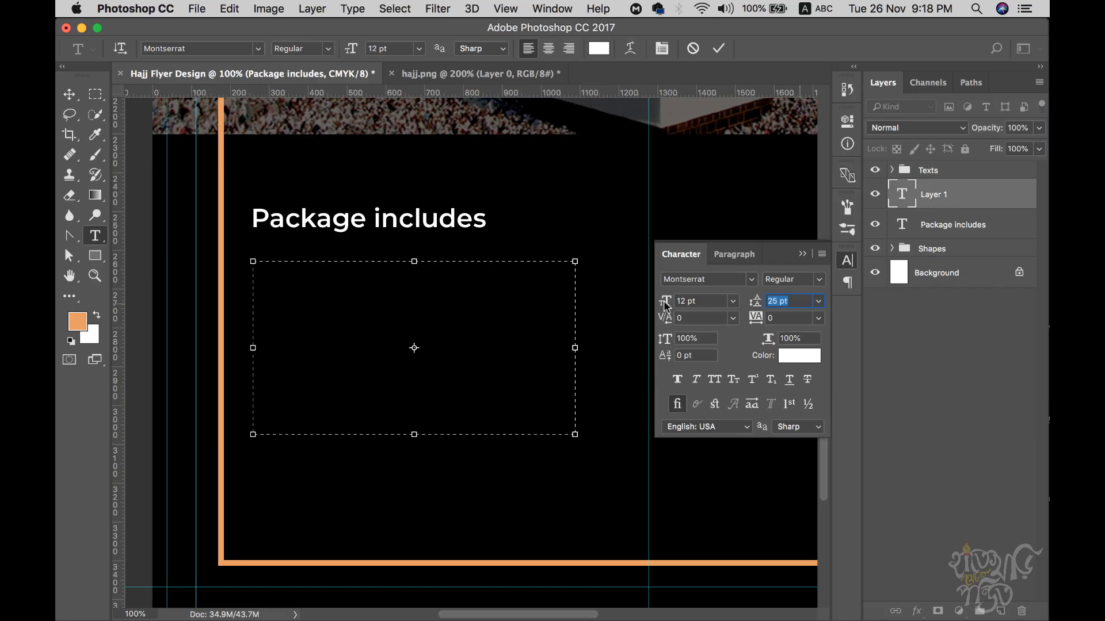
type("18")
- Fill the box with Lorem Ipsum placeholder text, widen it via its corner, and commit it
left_click(351, 9)
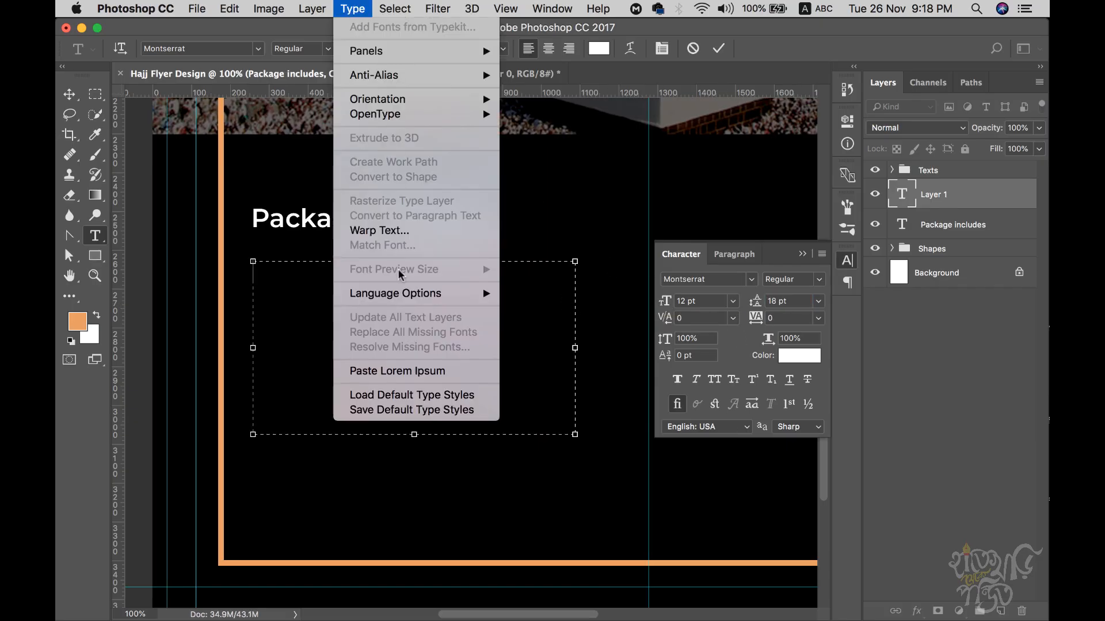
left_click(397, 371)
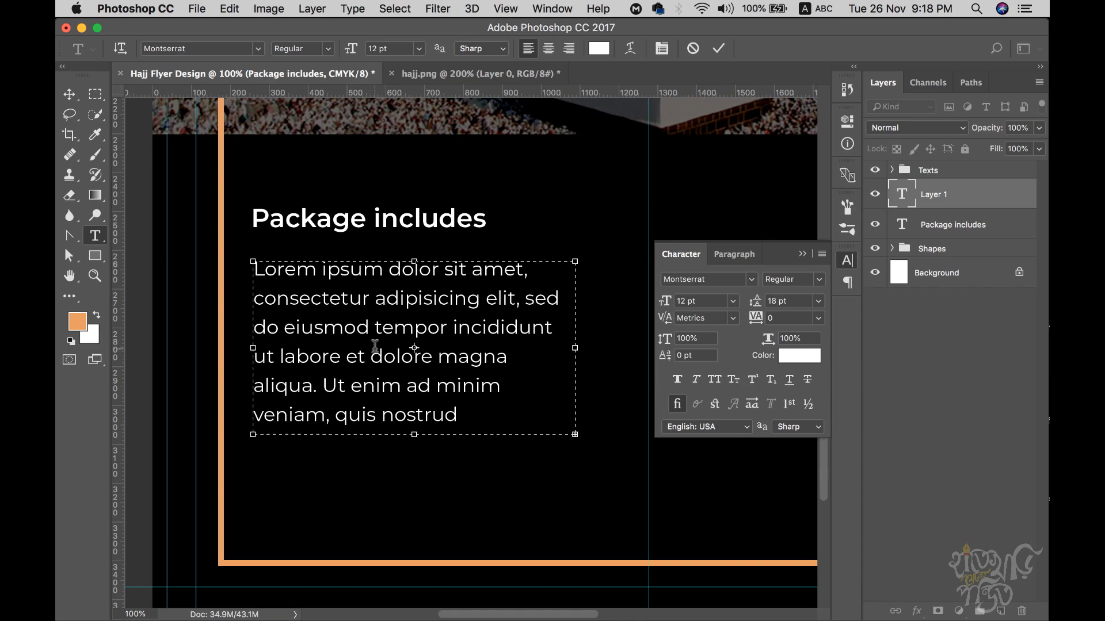
key("super+a")
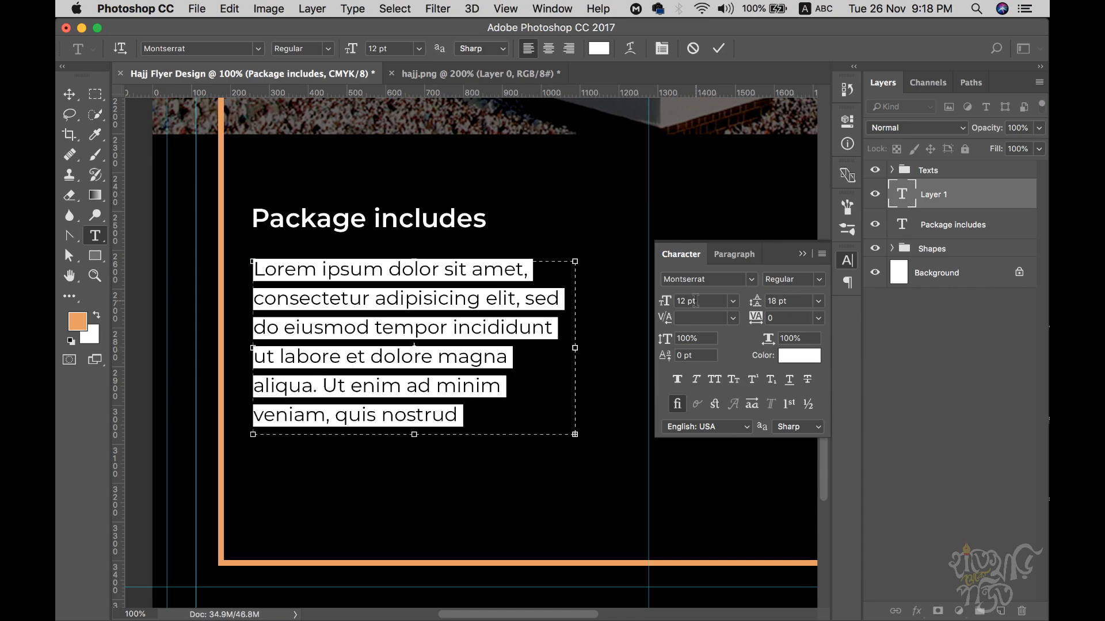
left_click_drag(574, 435, 642, 466)
left_click(418, 357)
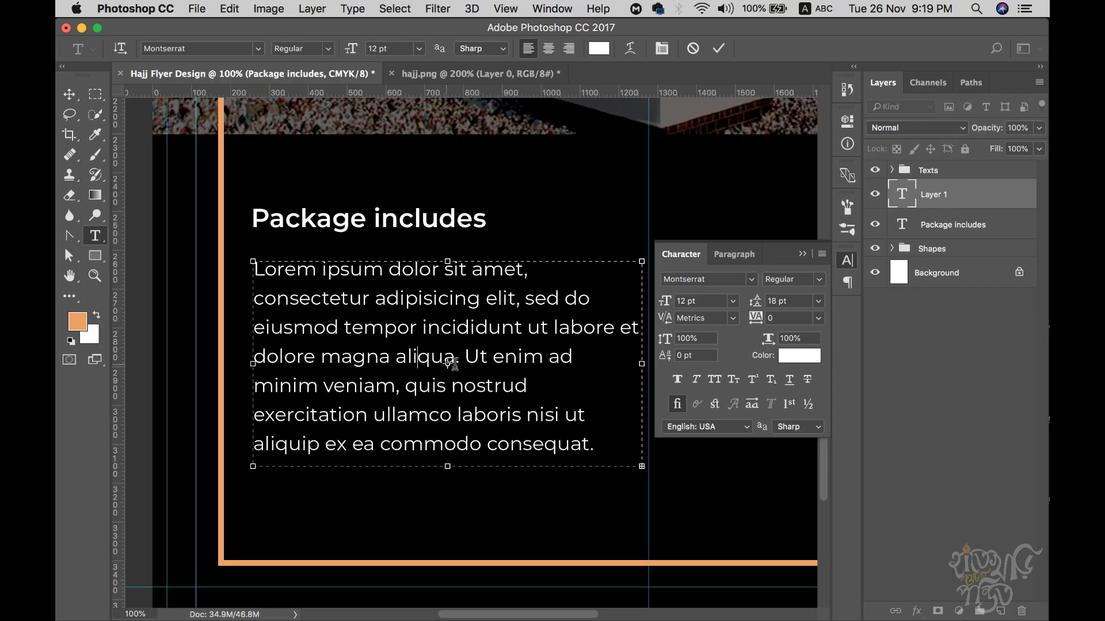
left_click(69, 94)
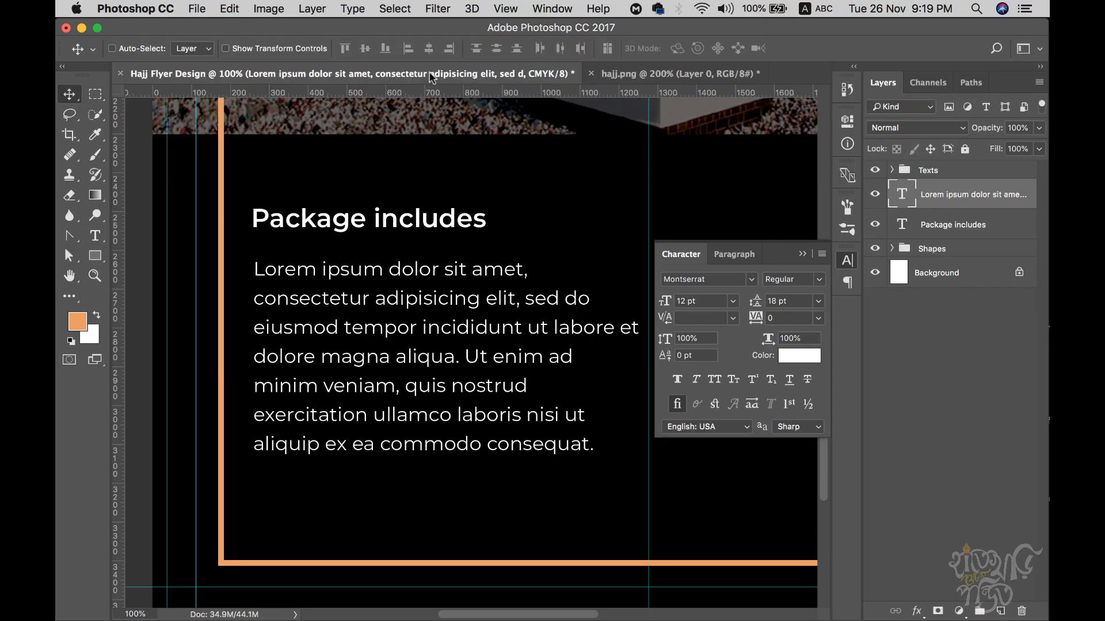
left_click(649, 75)
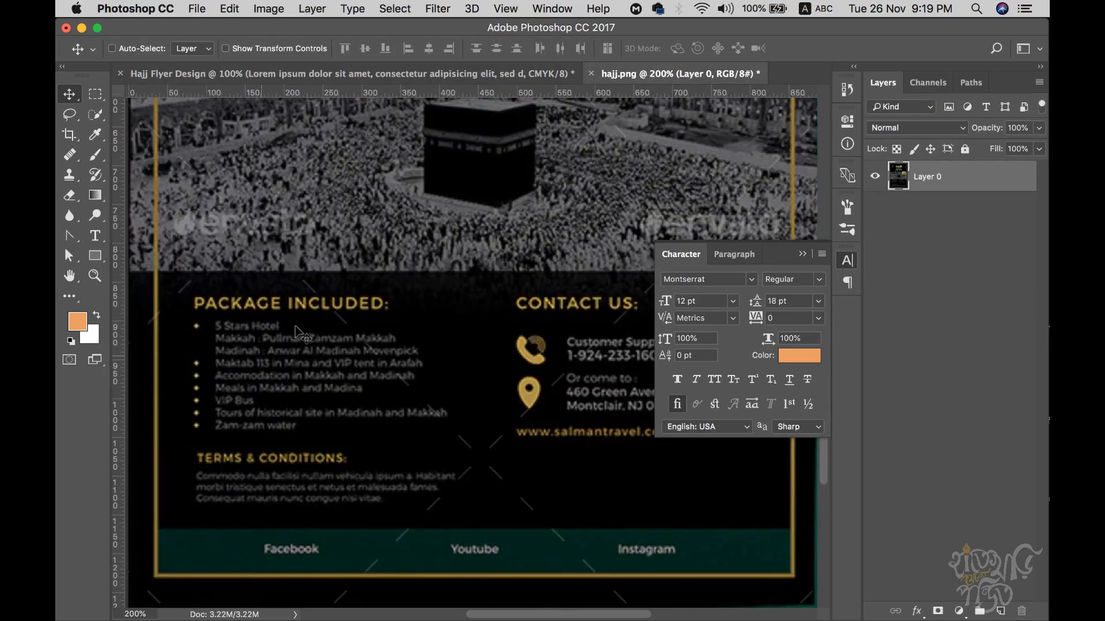
left_click(224, 73)
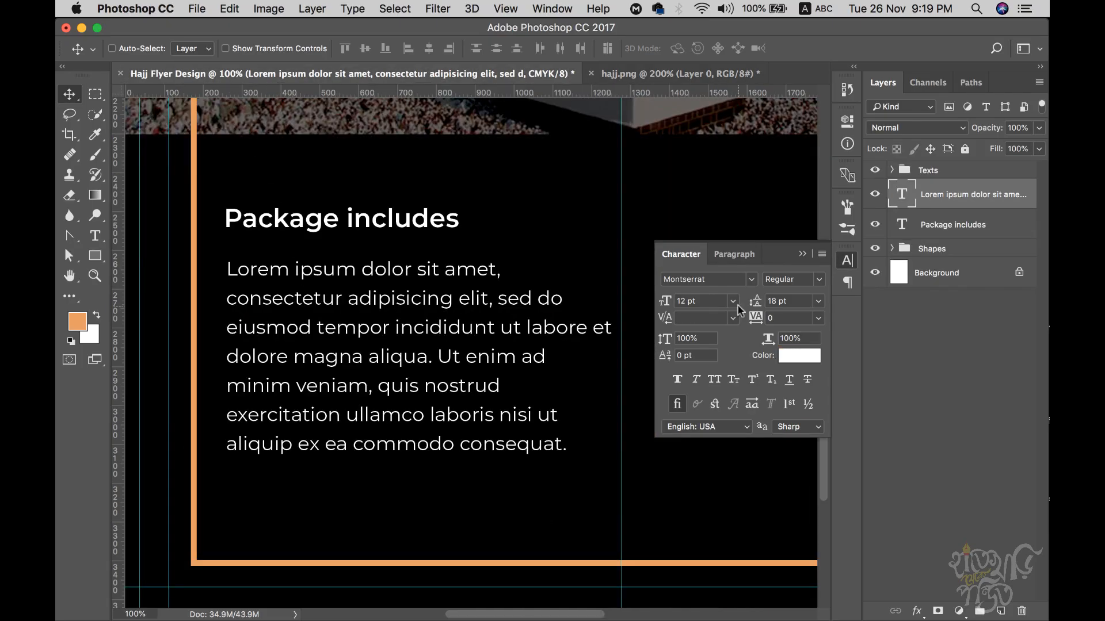
- Make the Package includes heading 14 pt in the orange sampled from the border
left_click(942, 226)
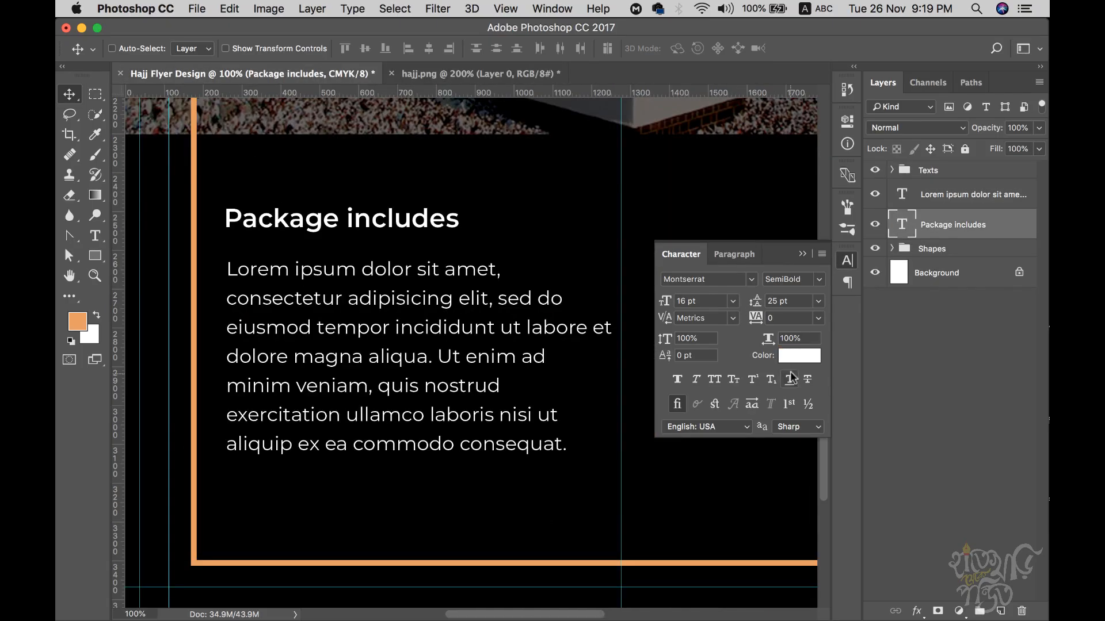
left_click(799, 357)
left_click(196, 258)
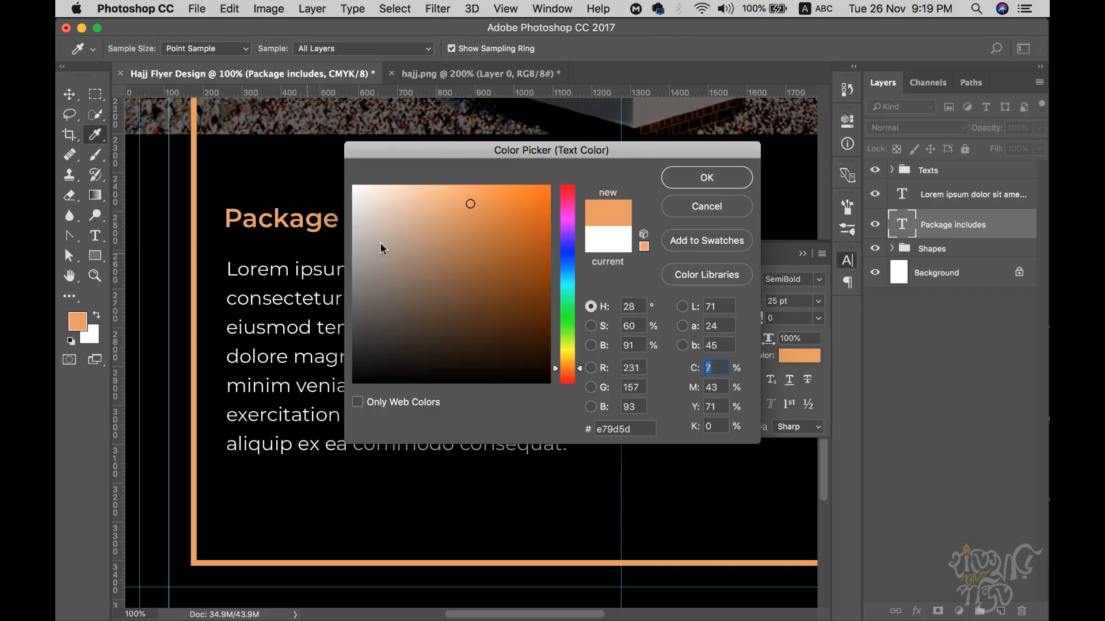
left_click(705, 179)
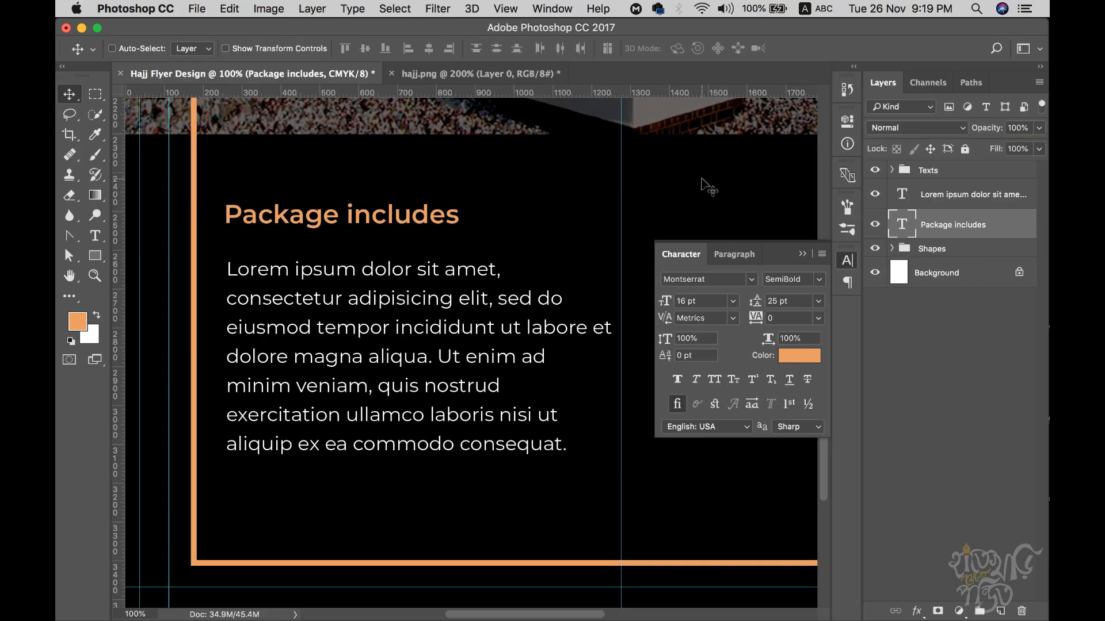
type("14")
key("Return")
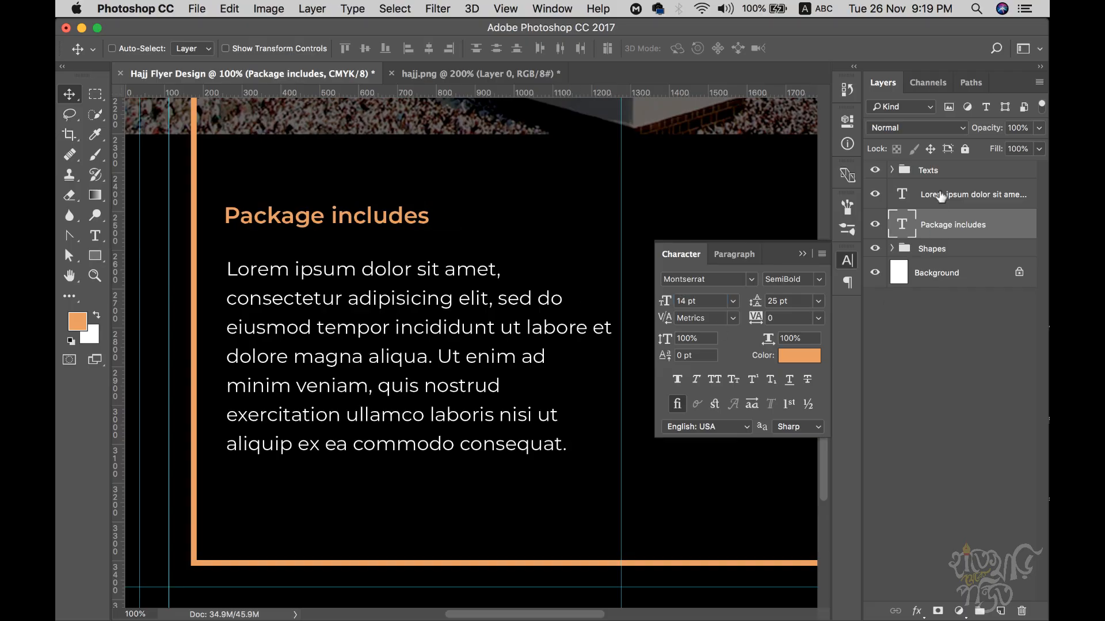
- Set the Lorem ipsum paragraph to 10 pt and nudge it up and right to leave room for bullets
left_click(938, 197)
type("10")
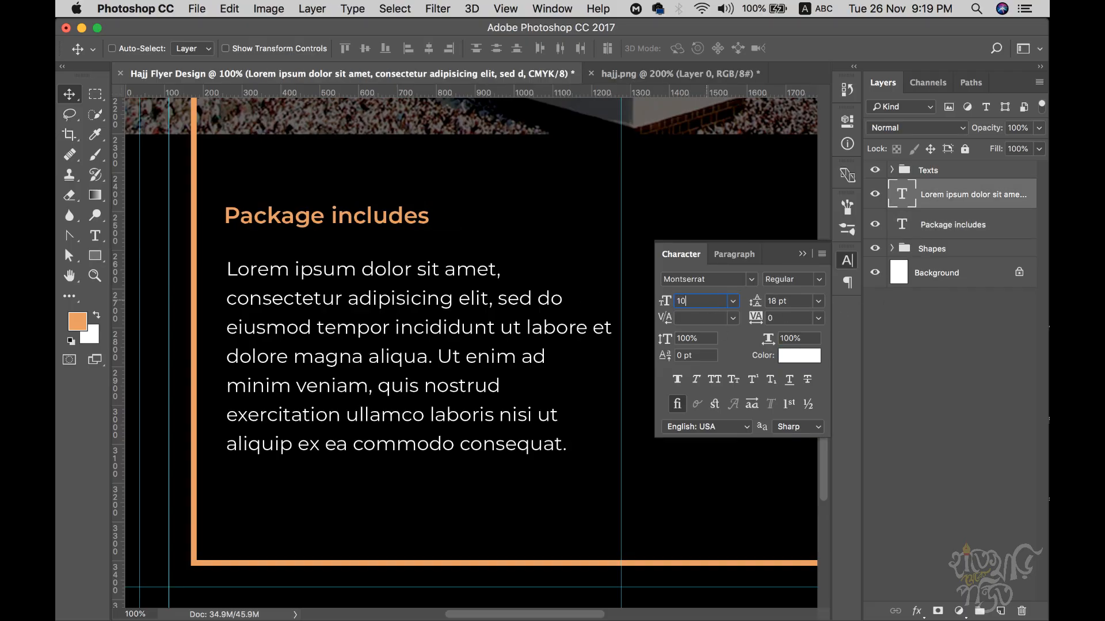
key("Return")
key("Up")
key("Up")
key("Up")
key("Up")
key("Up")
key("Up")
key("Up")
key("Up")
key("Up")
key("Up")
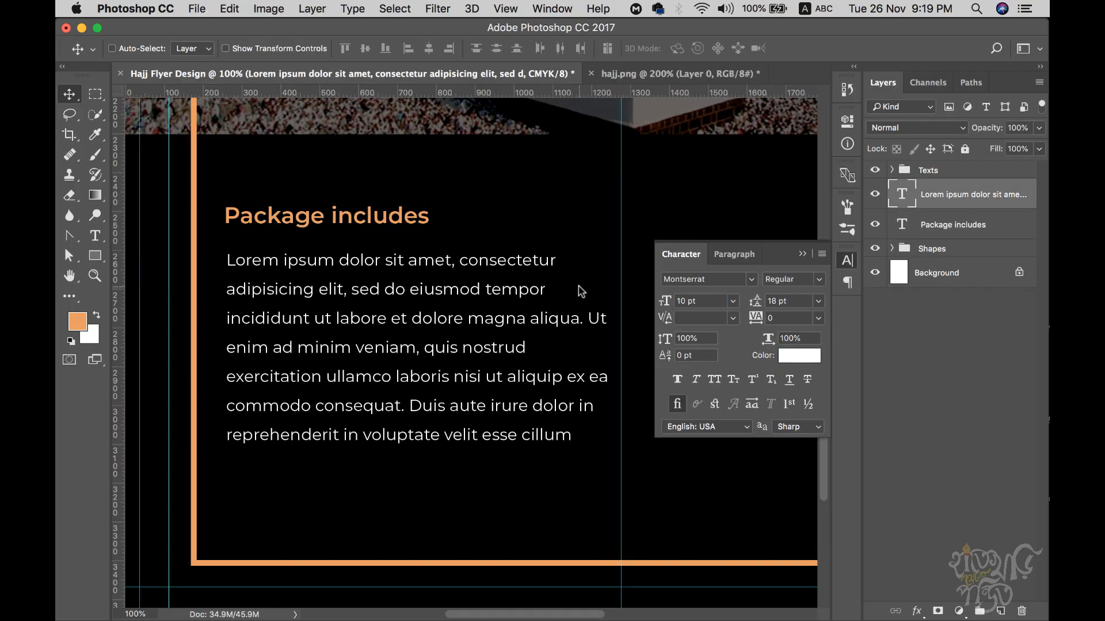
key("Right")
key("Right")
key("Right")
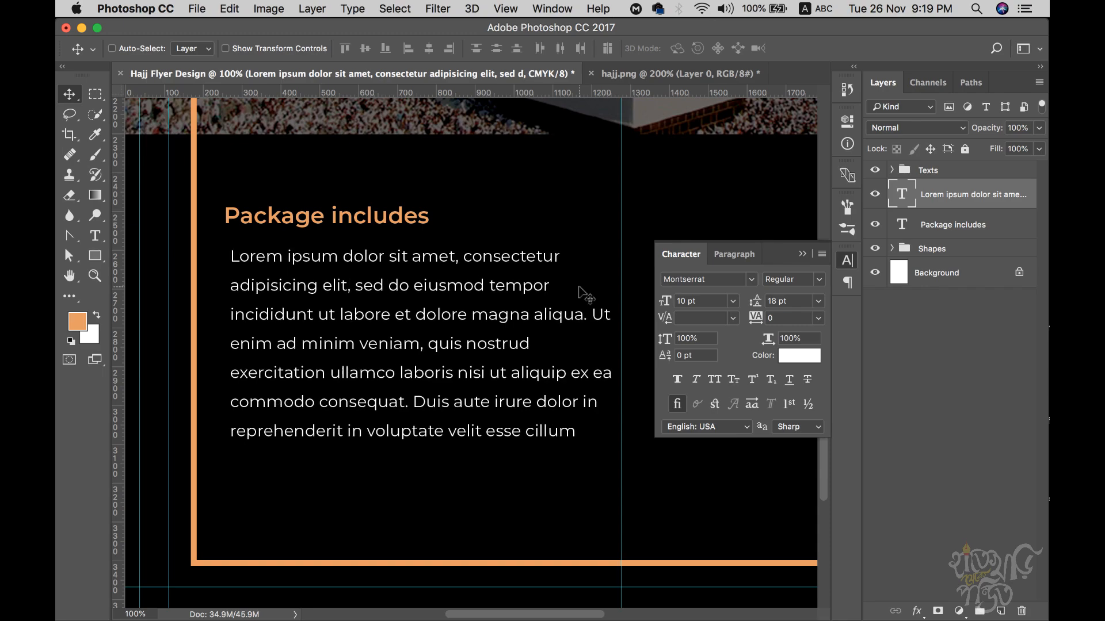
key("Right")
key("Right")
key("Right")
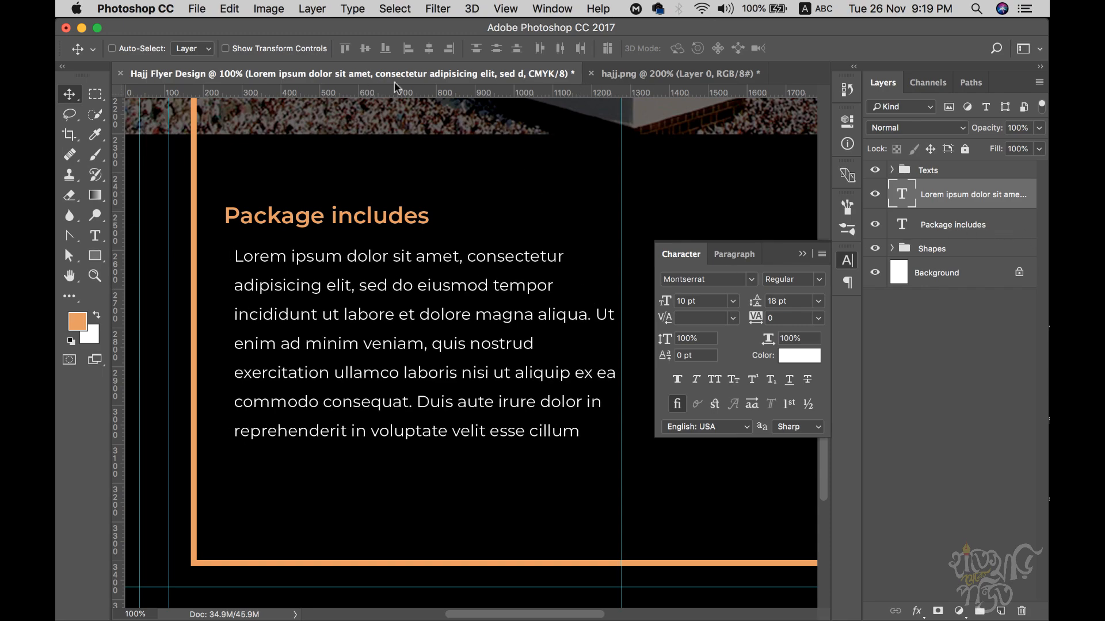
left_click(599, 77)
left_click(492, 76)
key("shift+Right")
key("shift+Right")
key("shift+Right")
key("shift+Right")
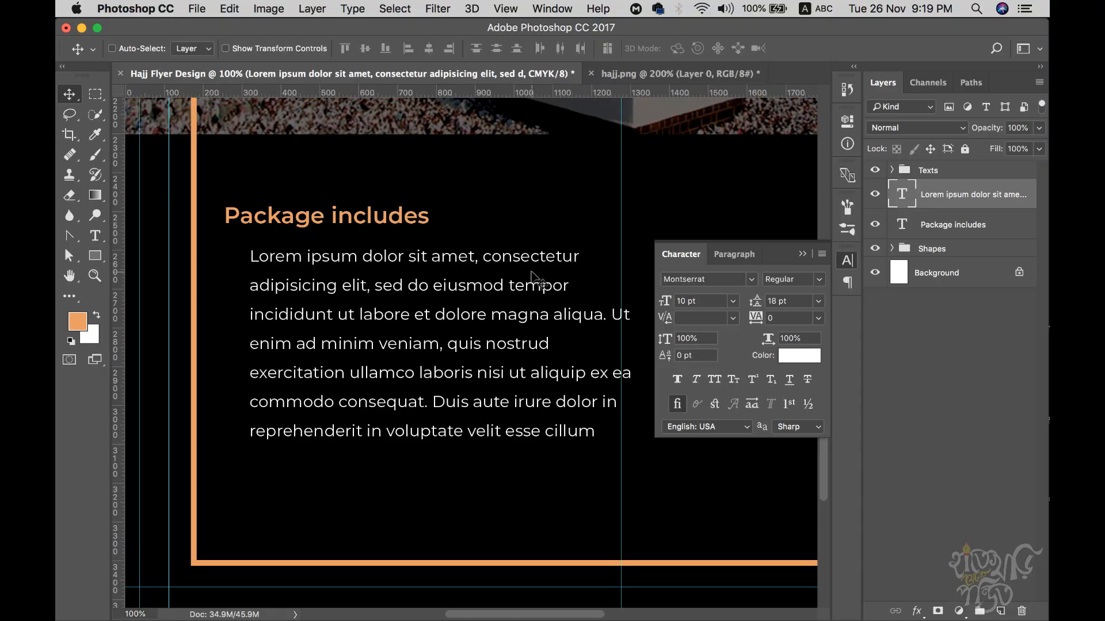
- Draw a 16 px orange circle with the Ellipse Tool beside the paragraph's first line
left_click(95, 255)
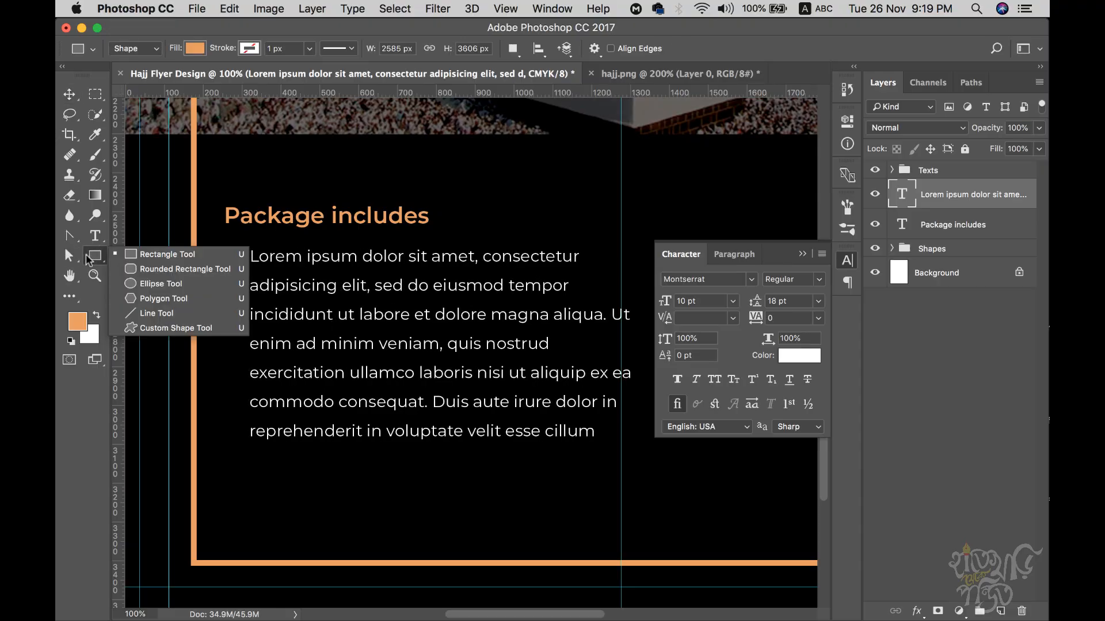
left_click(153, 288)
left_click_drag(311, 298, 360, 272)
left_click_drag(272, 229, 278, 236)
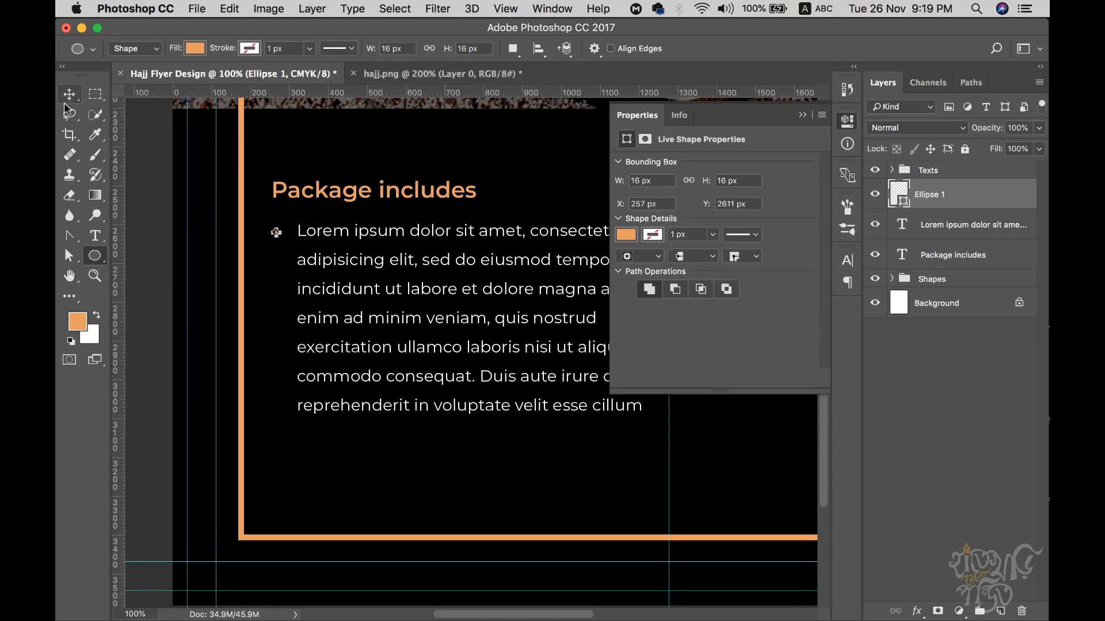
left_click(69, 94)
left_click(479, 75)
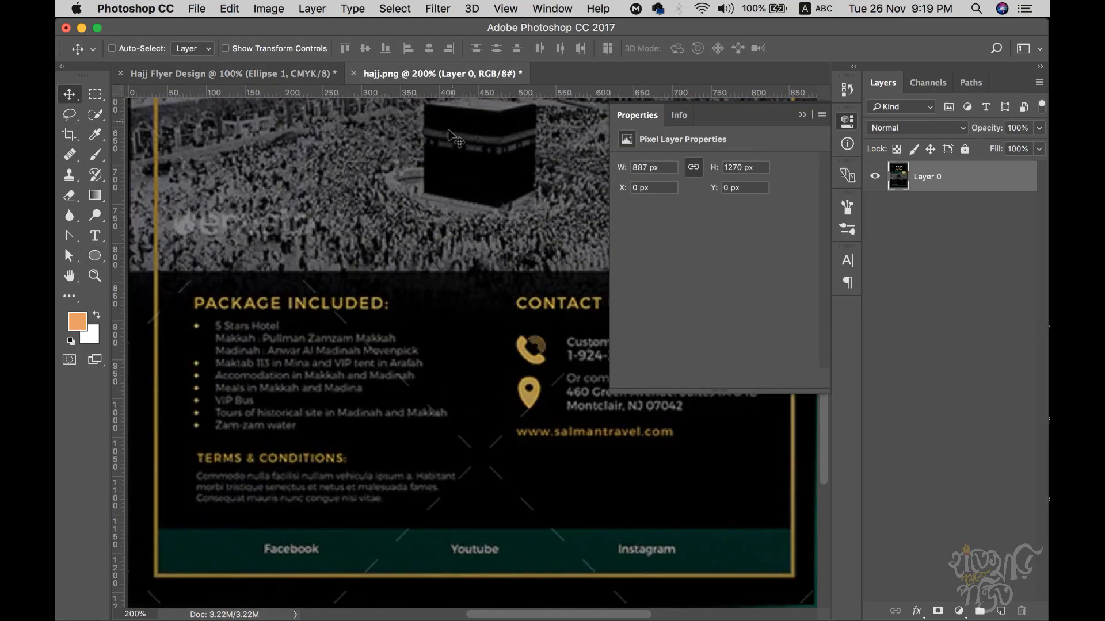
left_click(231, 75)
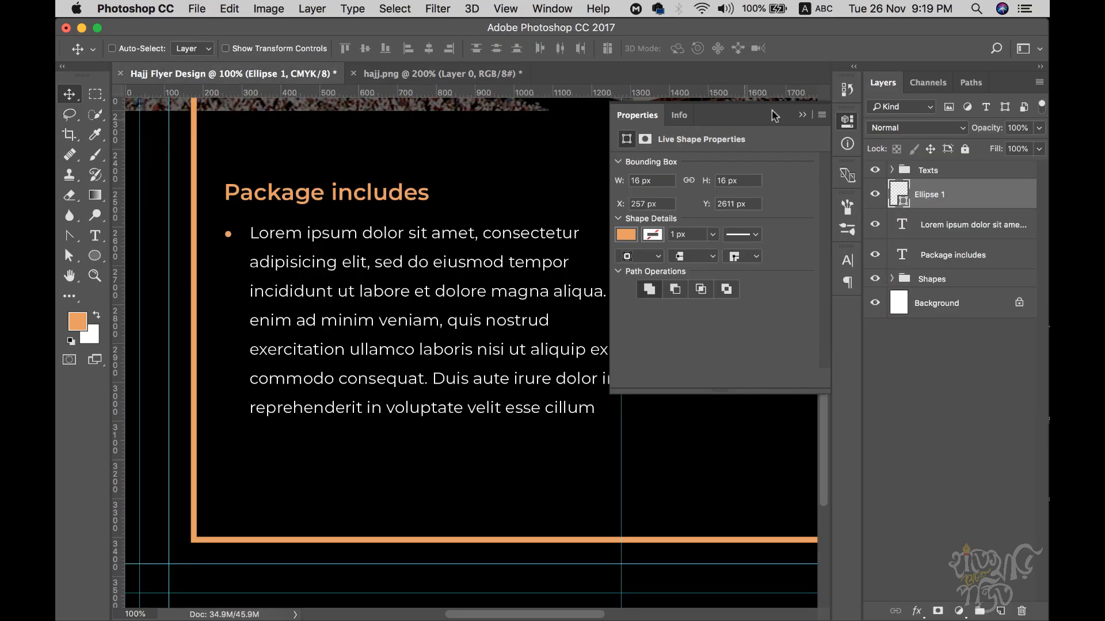
- Alt-drag copies of the dot onto the remaining lines, return to 100%, and select all seven bullets
left_click(802, 115)
left_click_drag(365, 303, 501, 371)
left_click(396, 324, "super")
left_click_drag(396, 323, 396, 254)
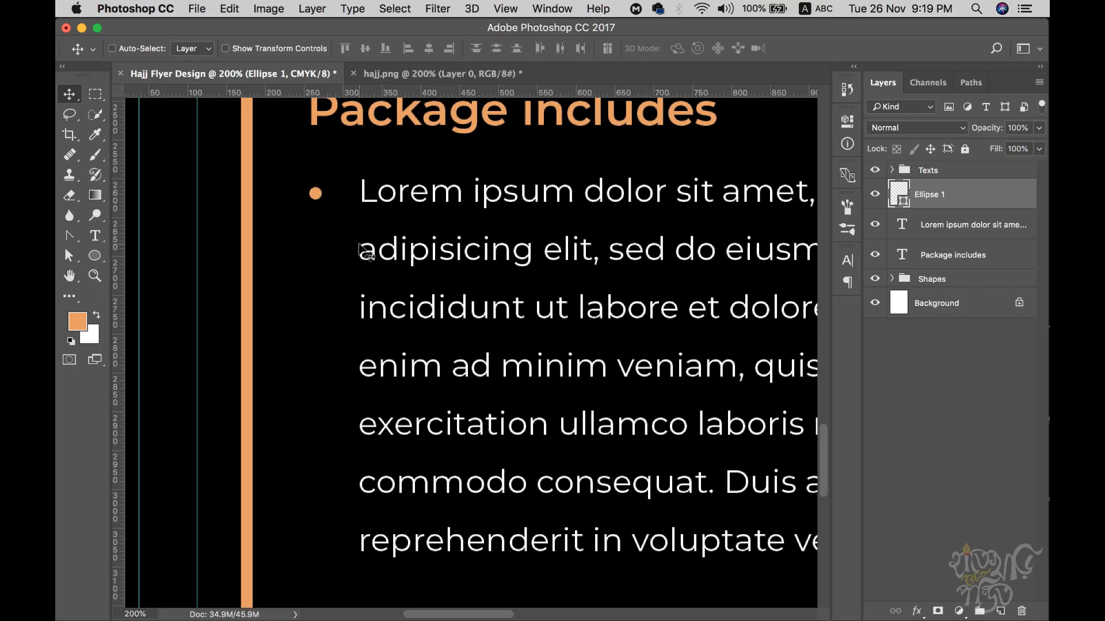
left_click_drag(316, 195, 314, 371)
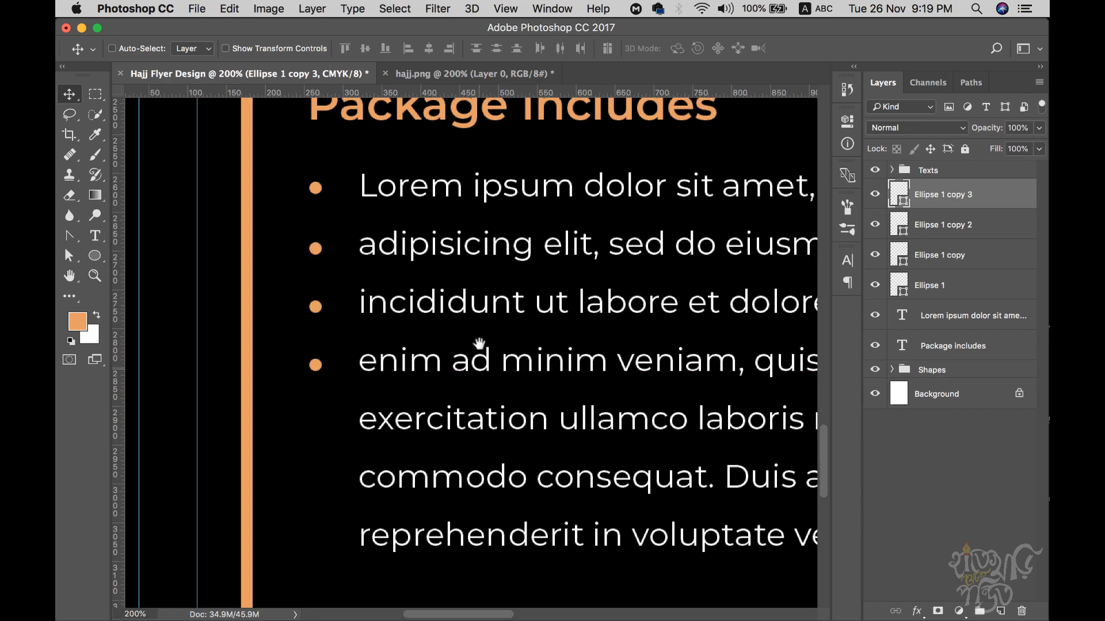
scroll(474, 357, "down", 3)
left_click_drag(320, 301, 322, 473)
left_click(584, 366, "alt")
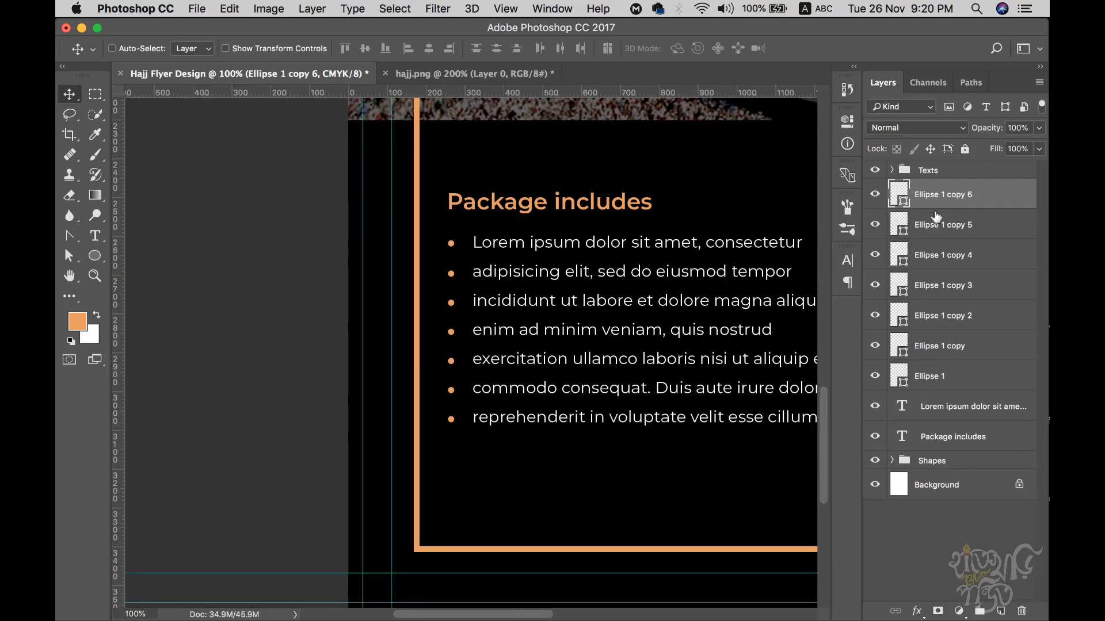
left_click(948, 381, "shift")
- Color the Lorem ipsum paragraph mid grey #9d9d9d
scroll(506, 355, "right", 5)
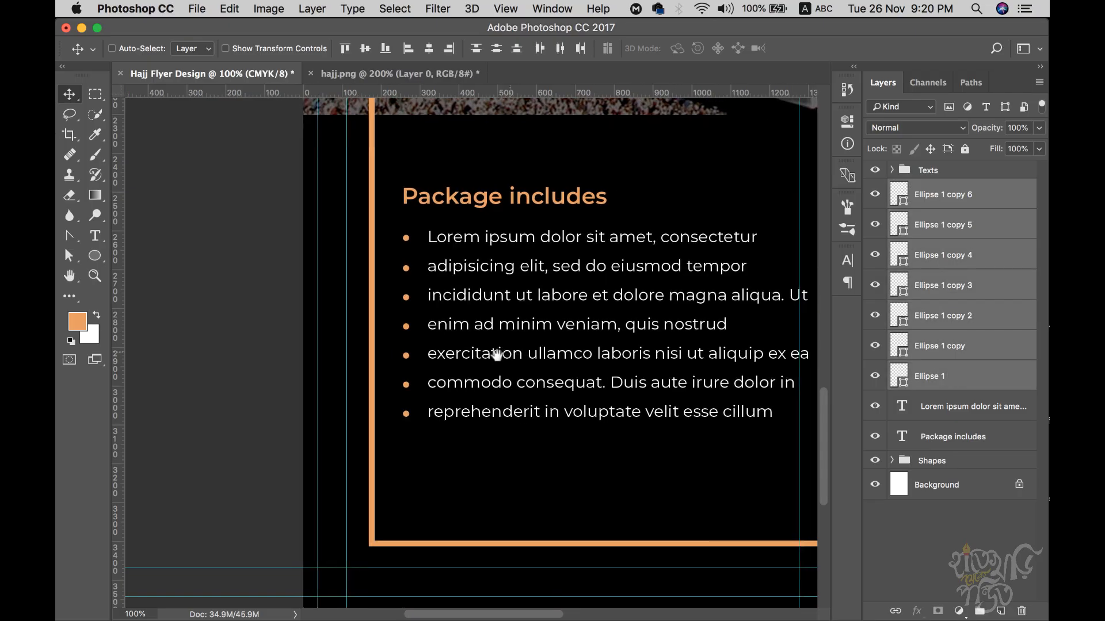
left_click(956, 410)
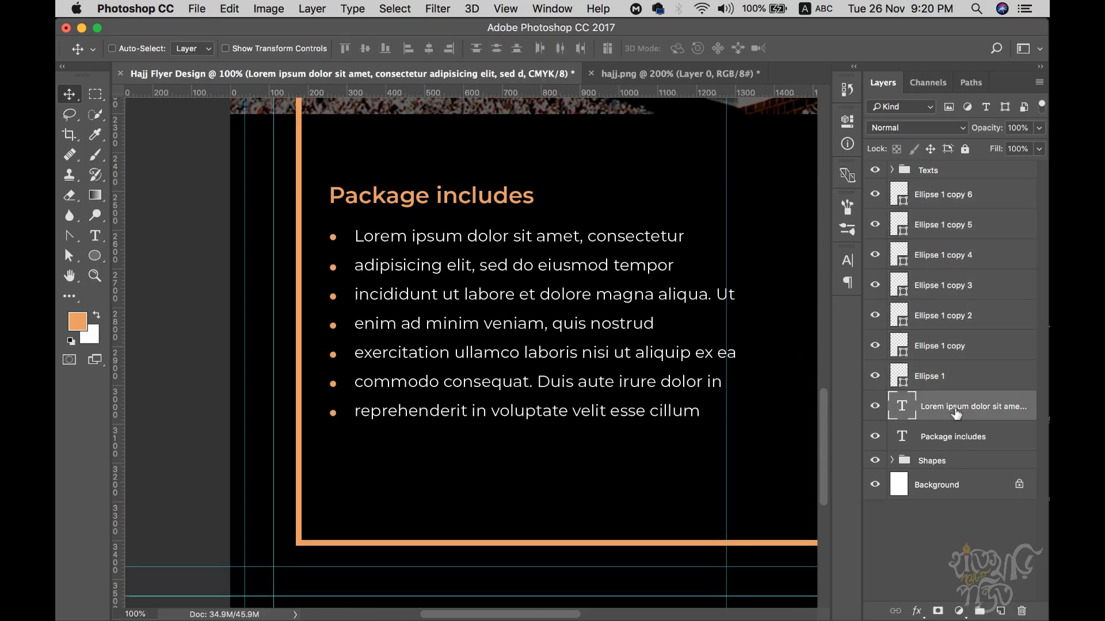
left_click(852, 263)
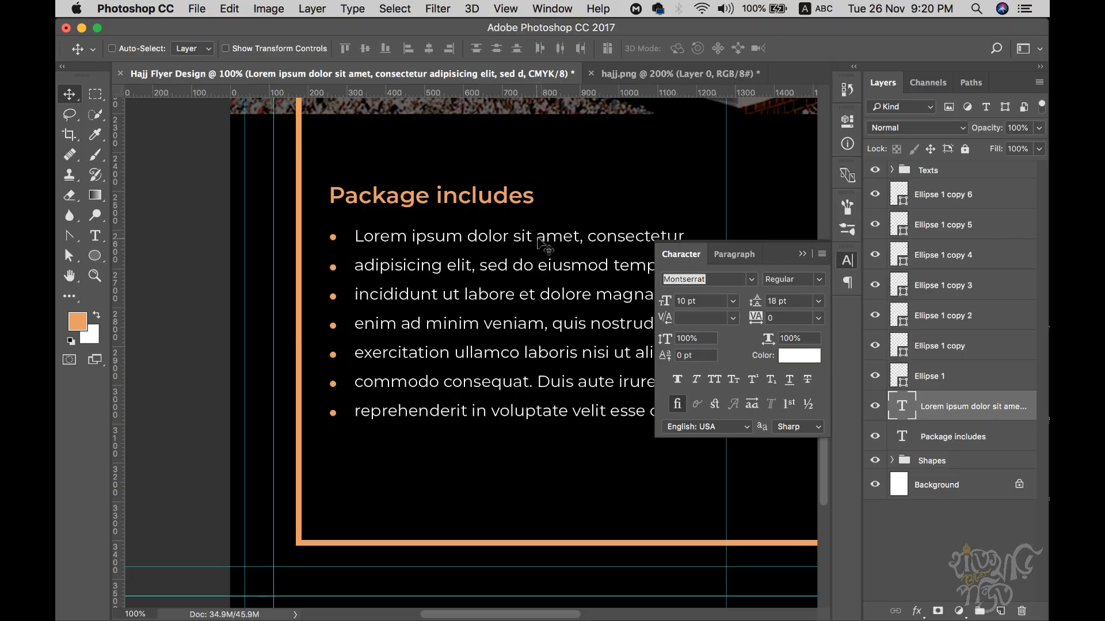
left_click(800, 356)
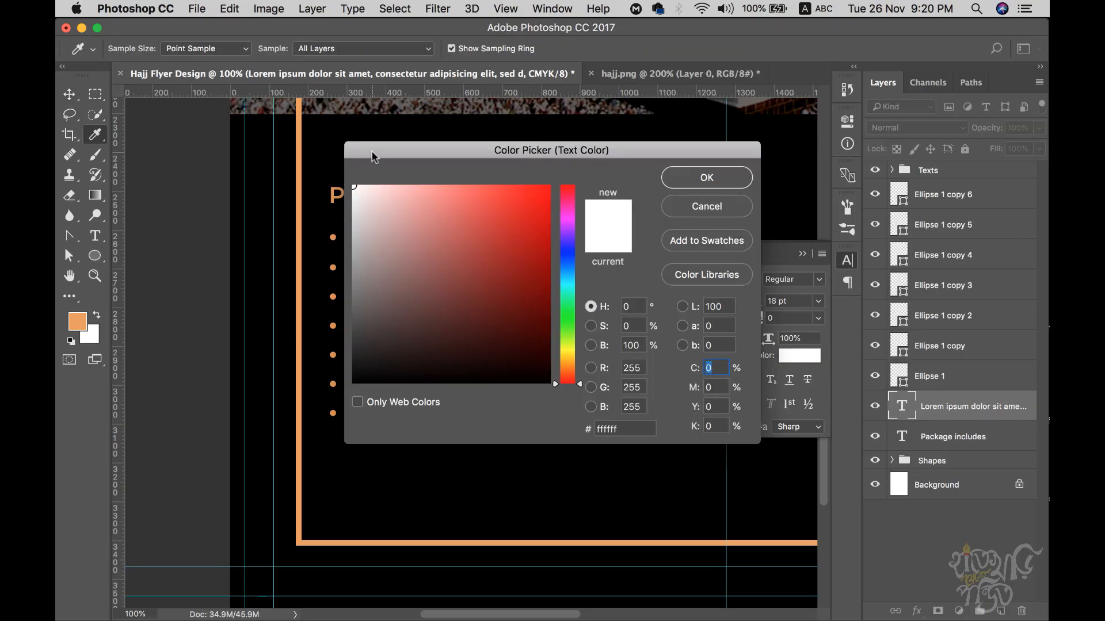
left_click_drag(372, 156, 585, 183)
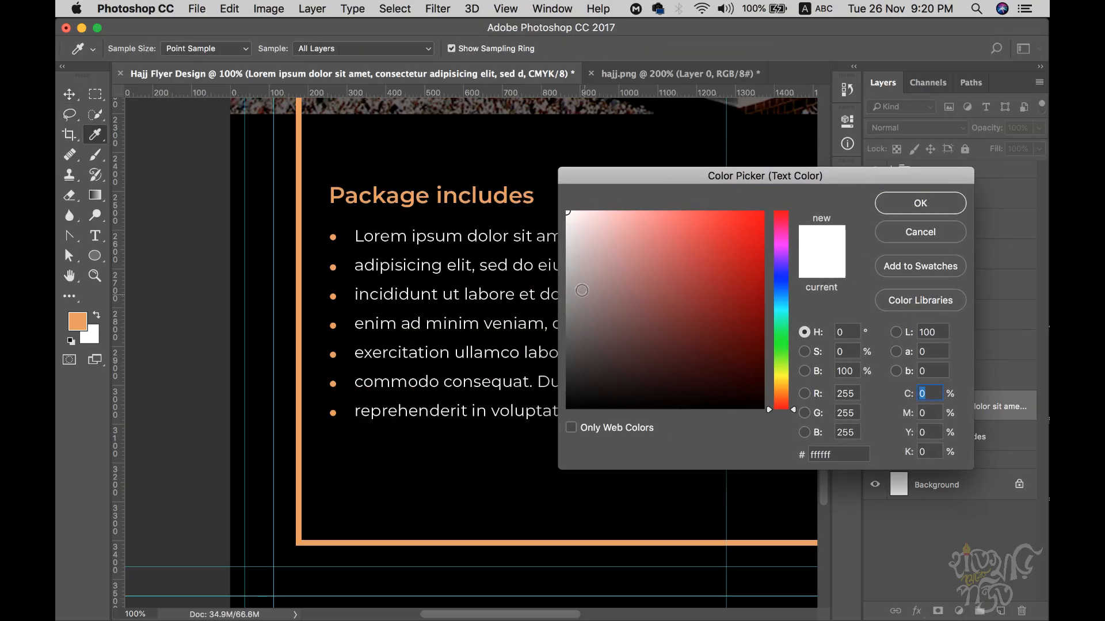
left_click_drag(585, 294, 567, 287)
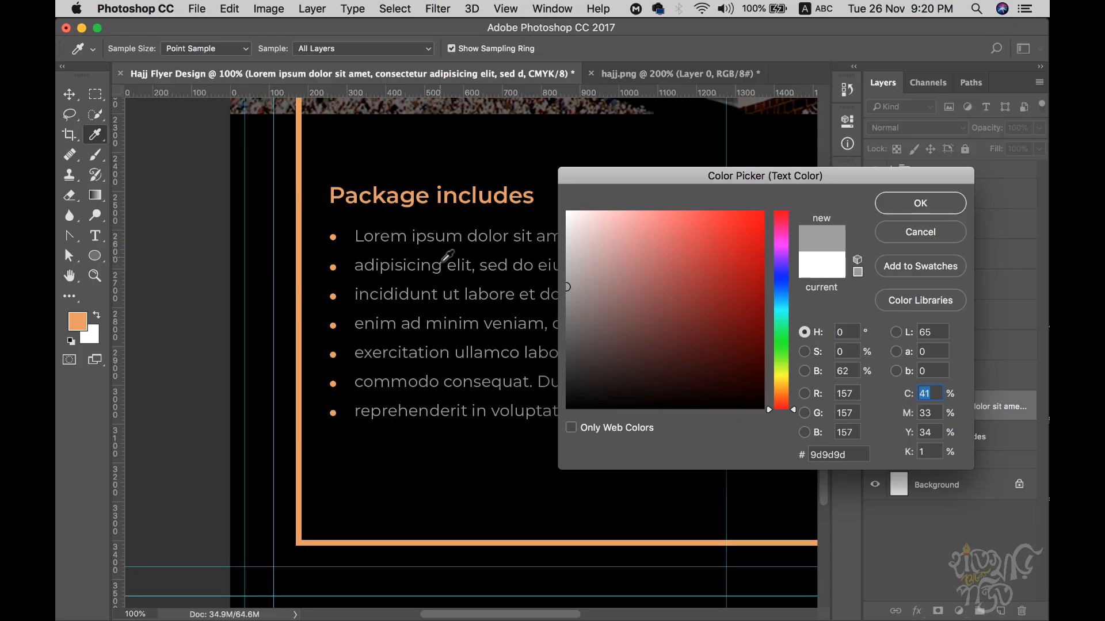
left_click(921, 203)
- Group the seven bullet dot layers into a group named Dots
left_click(633, 74)
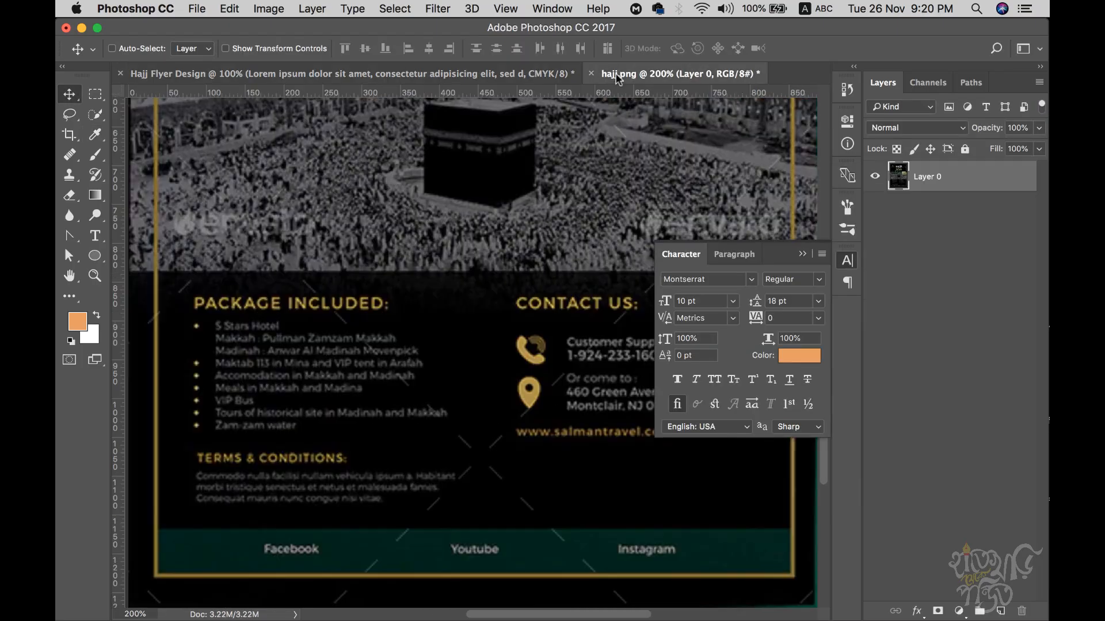
left_click(403, 73)
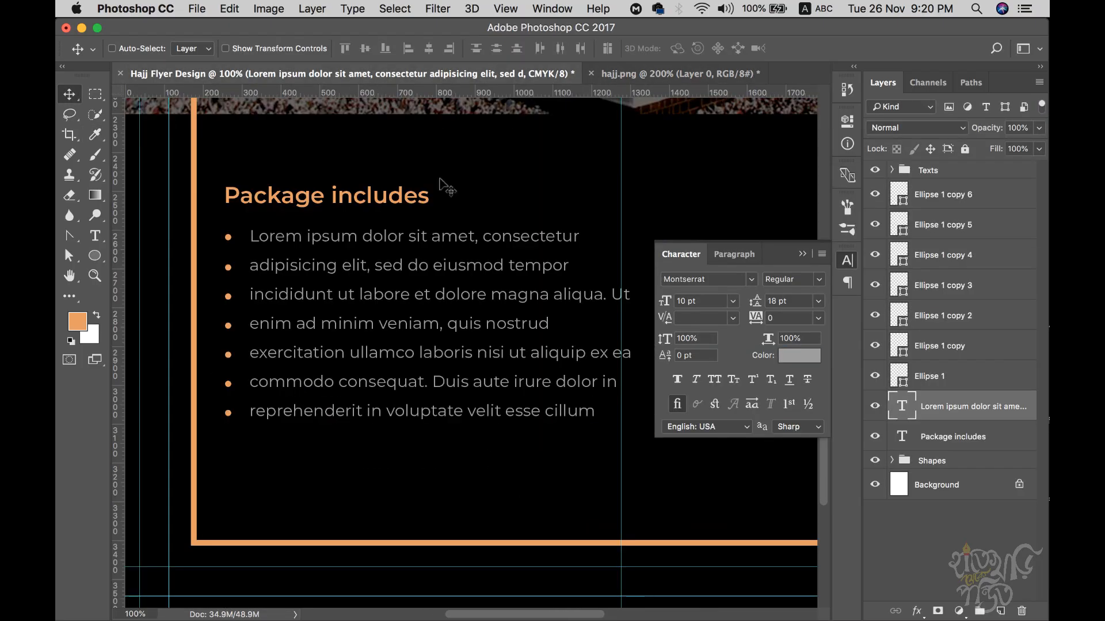
left_click(802, 254)
left_click(961, 205)
left_click(938, 373, "shift")
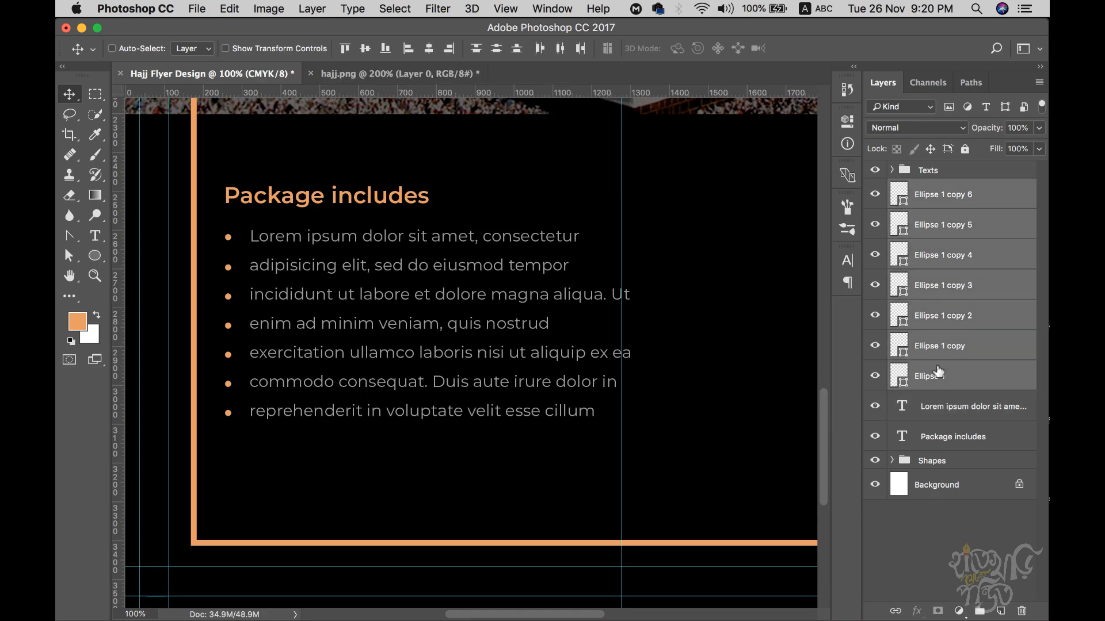
key("super+g")
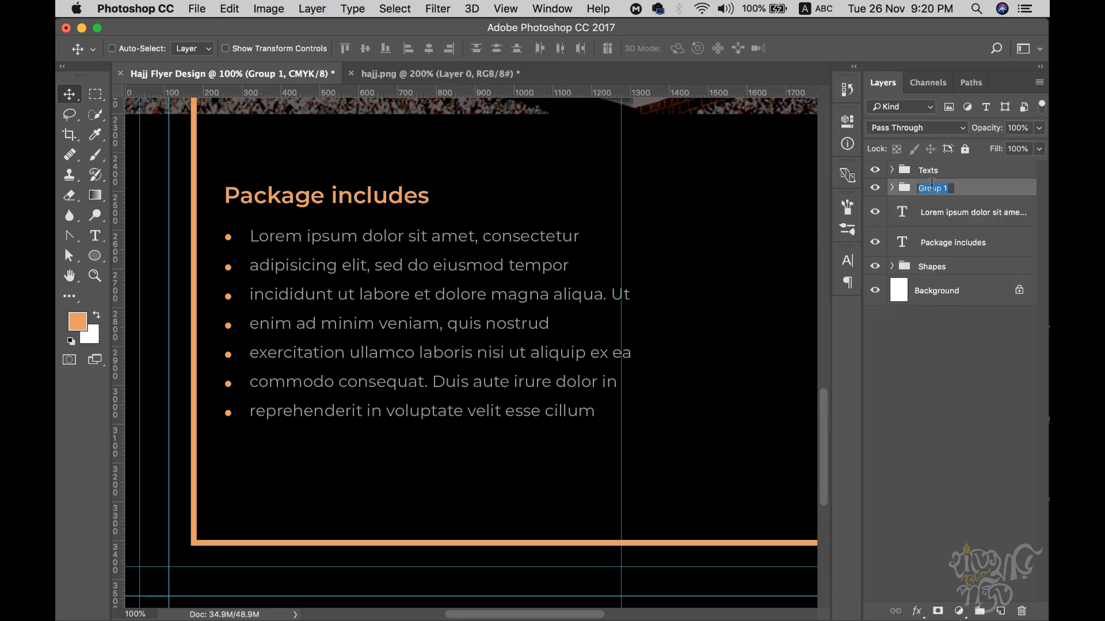
type("Dots")
key("Return")
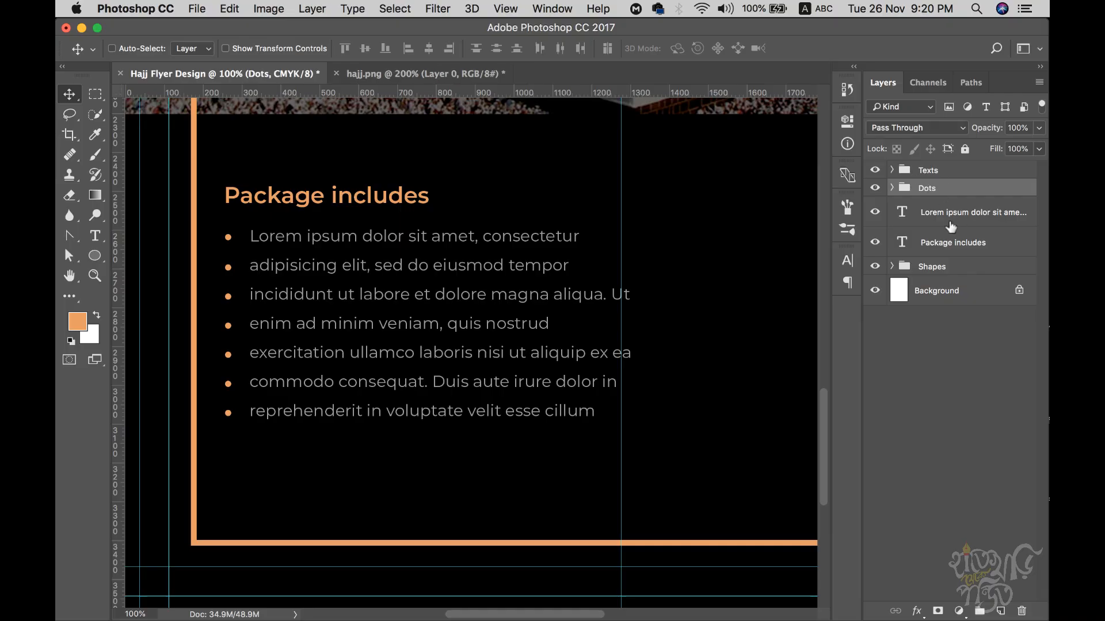
- Nudge the Package includes heading, bullets and Lorem ipsum text up slightly
left_click(944, 221, "shift")
left_click(940, 246, "shift")
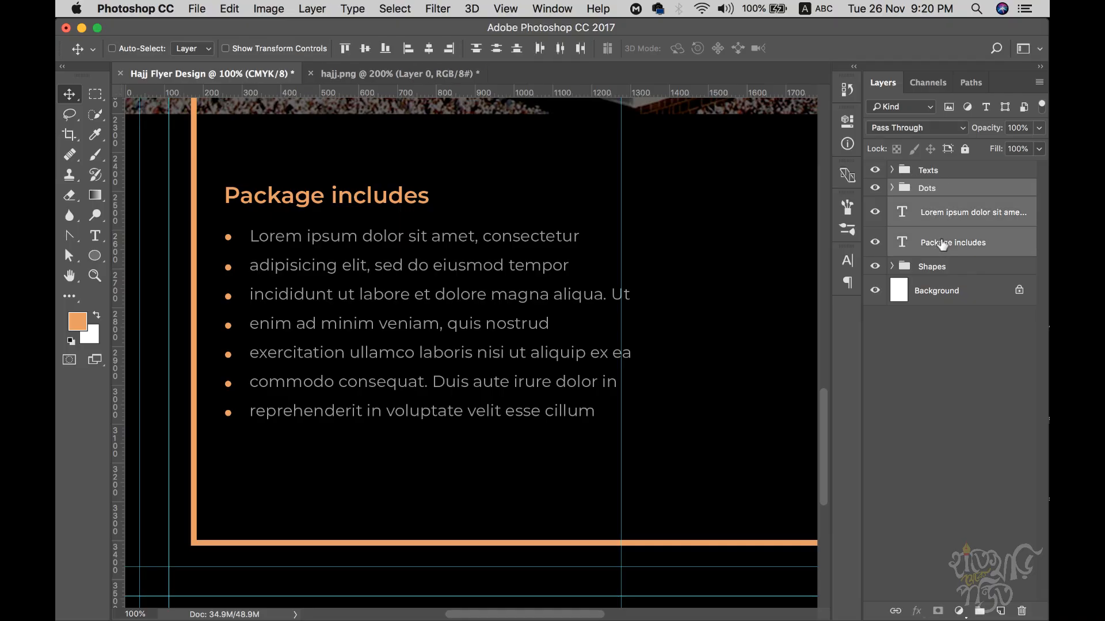
key("Up")
key("Up")
key("Up")
key("Up")
key("Up")
key("Up")
key("Up")
key("Up")
key("Up")
key("Up")
key("Up")
key("Up")
key("Up")
key("Up")
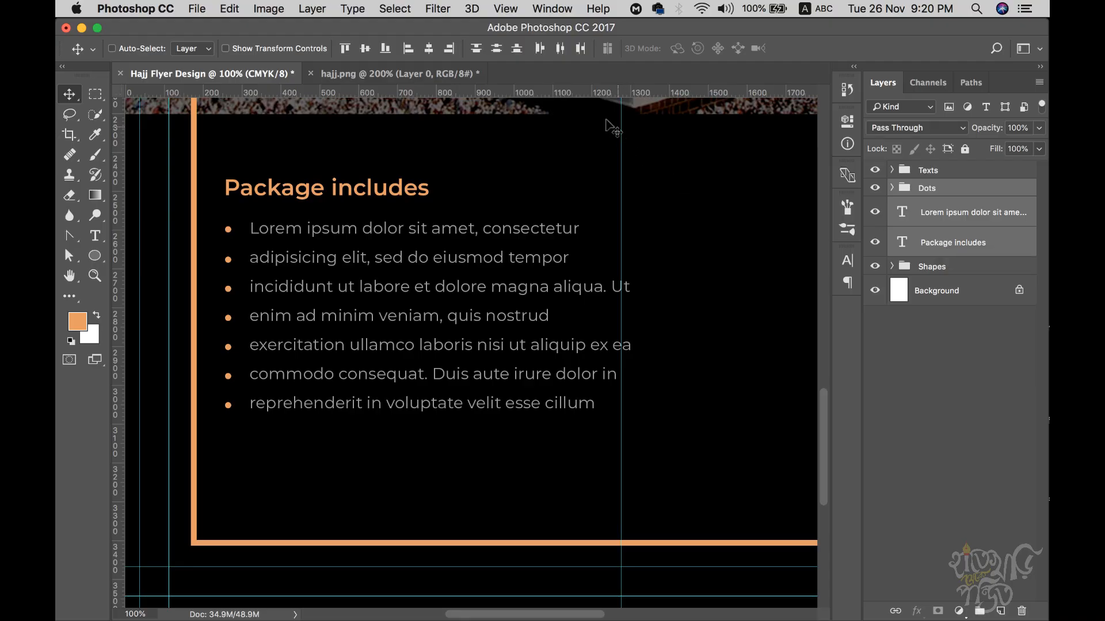
left_click(449, 76)
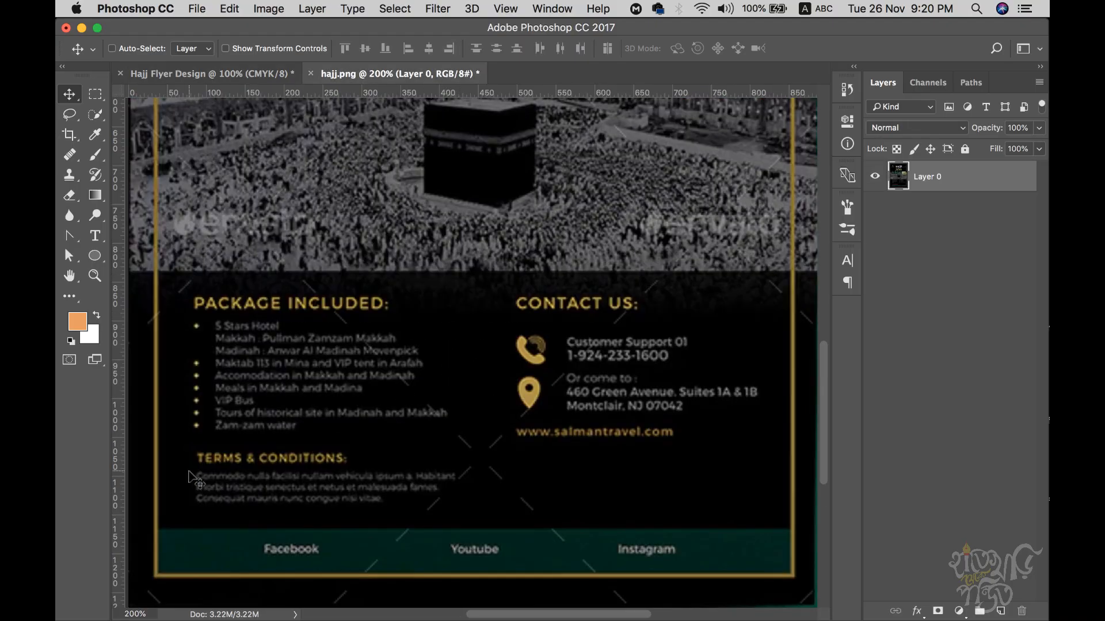
left_click(212, 74)
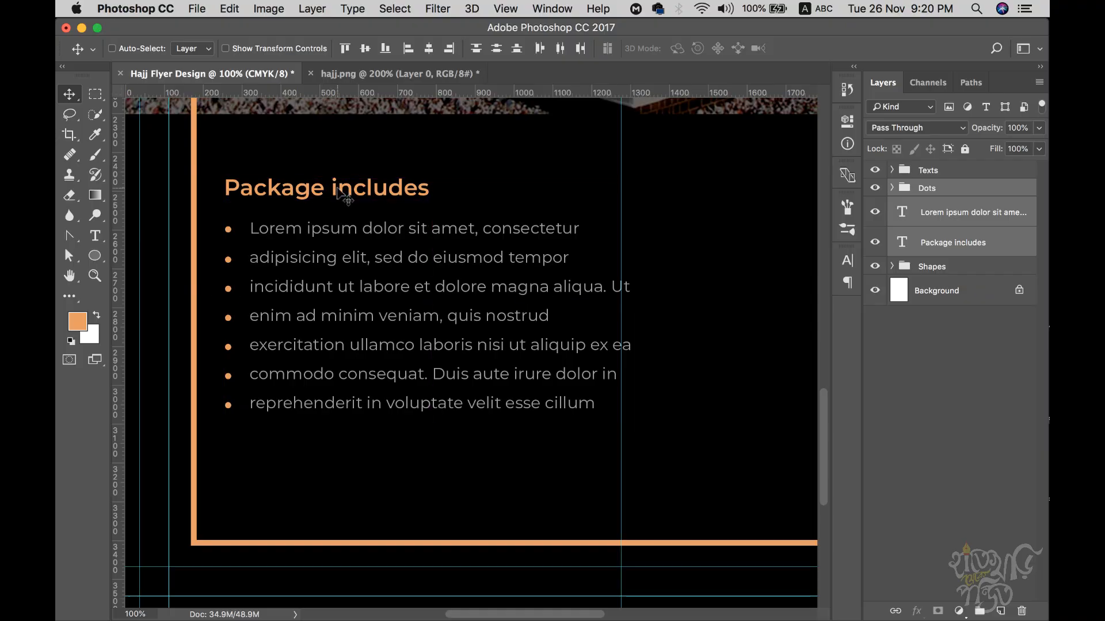
left_click(980, 224)
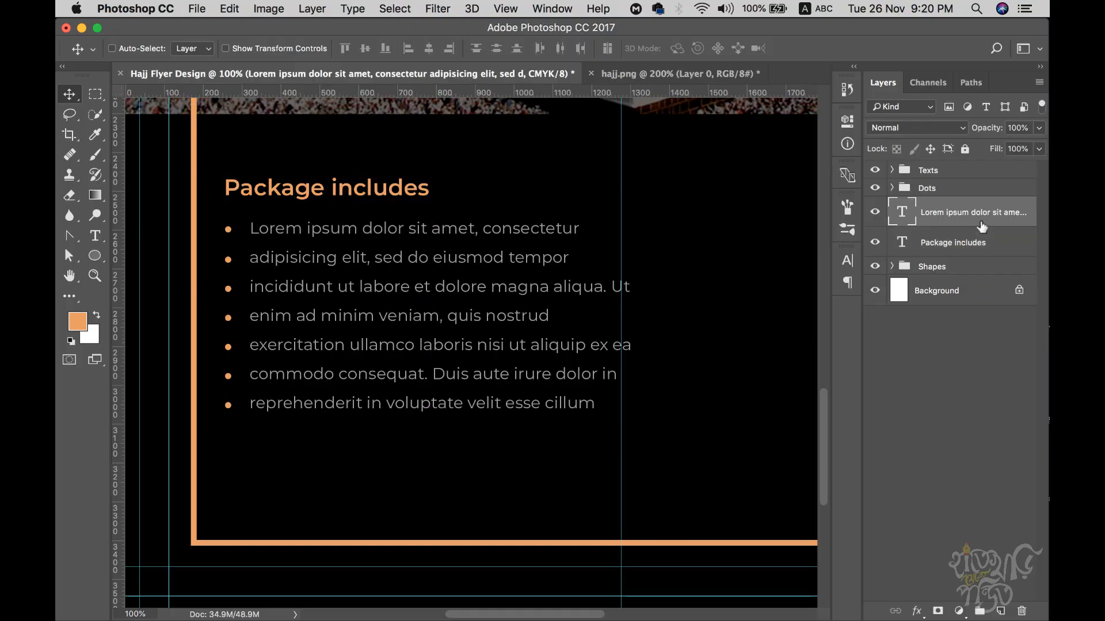
left_click(396, 197, "super")
- Duplicate the Package includes heading below the list and retype it as 'Terms & Conditions'
left_click_drag(397, 200, 390, 449)
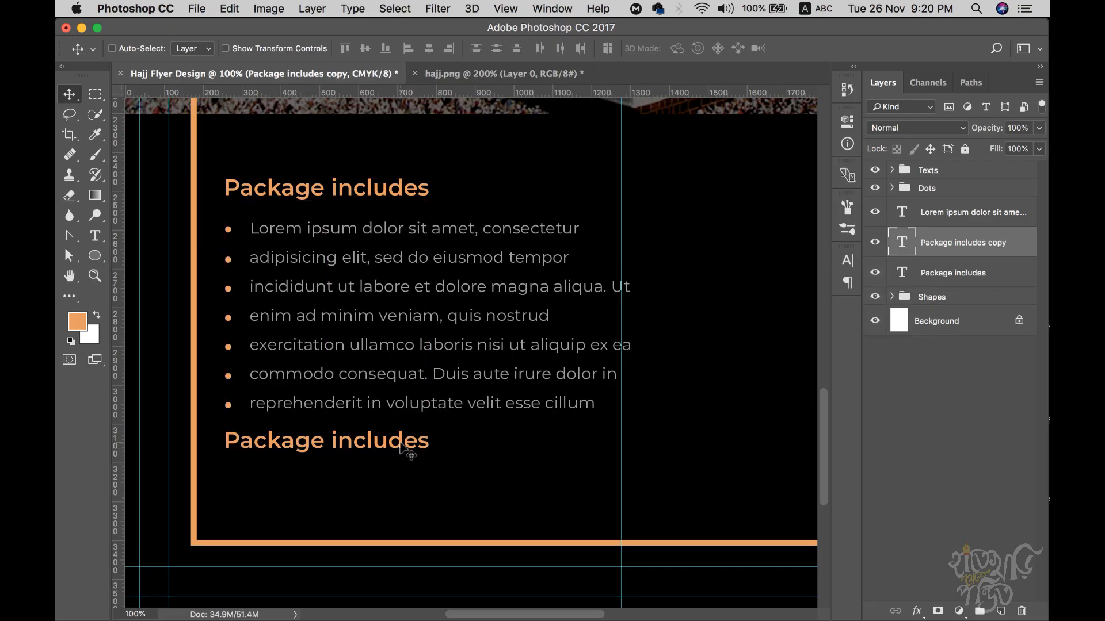
key("shift+Down")
key("t")
left_click(402, 452)
key("super+a")
type("Terms a")
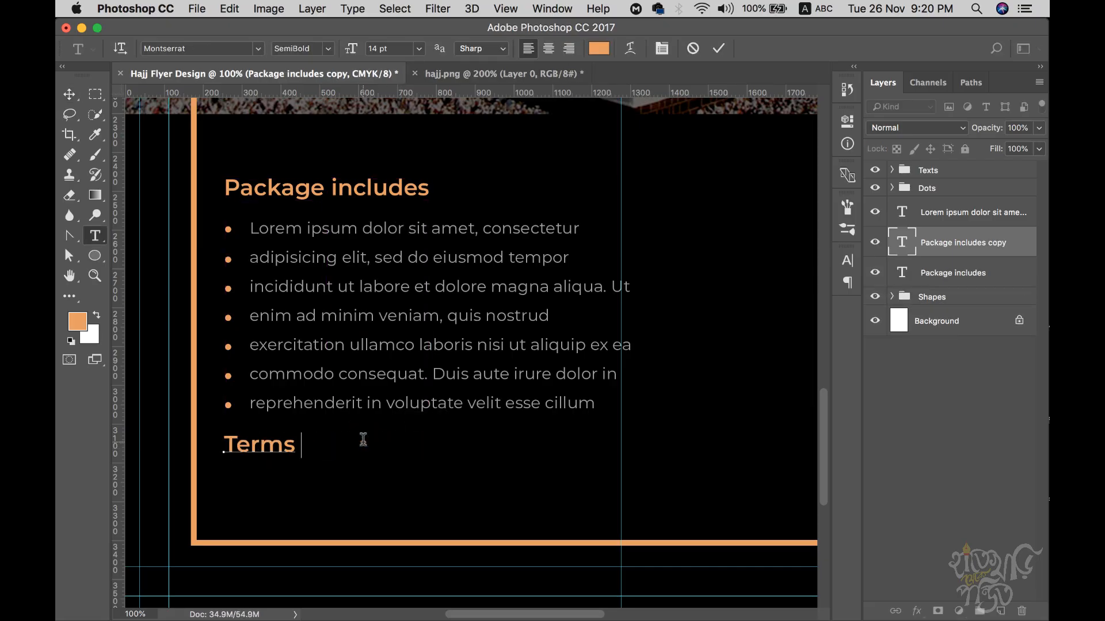
type(" & Condi")
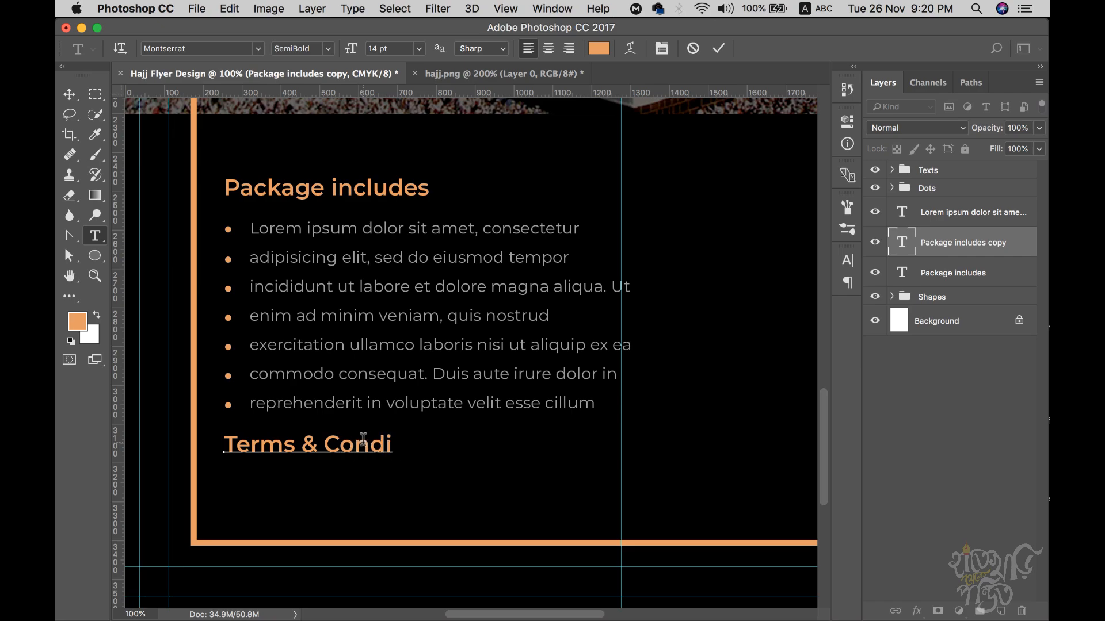
type("tions")
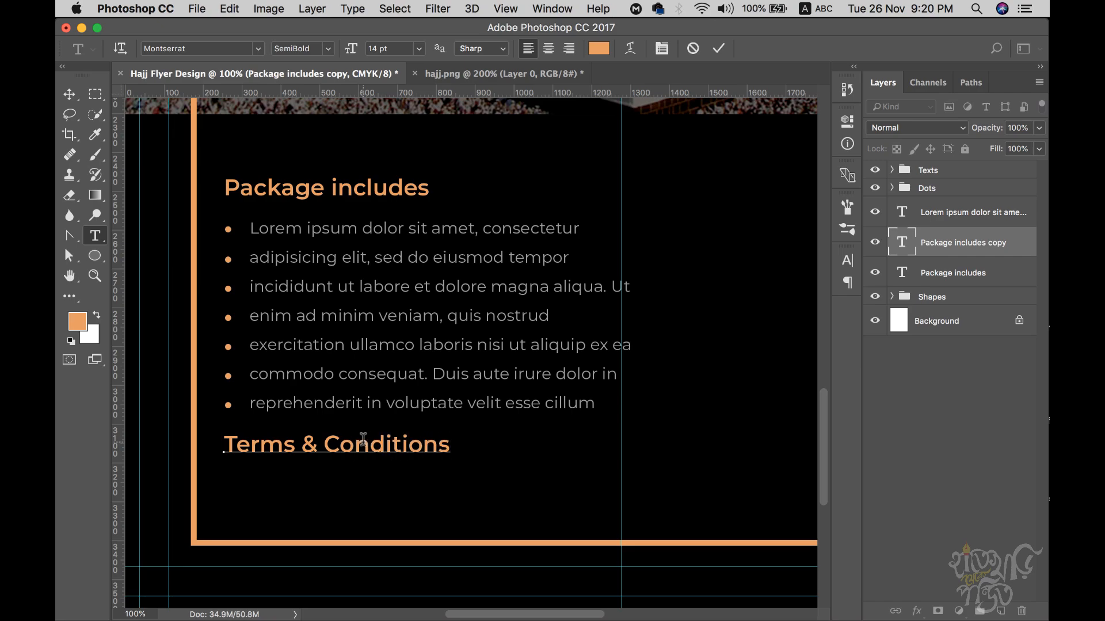
left_click(69, 96)
- Duplicate the grey Lorem ipsum paragraph beneath the Terms & Conditions heading
key("t")
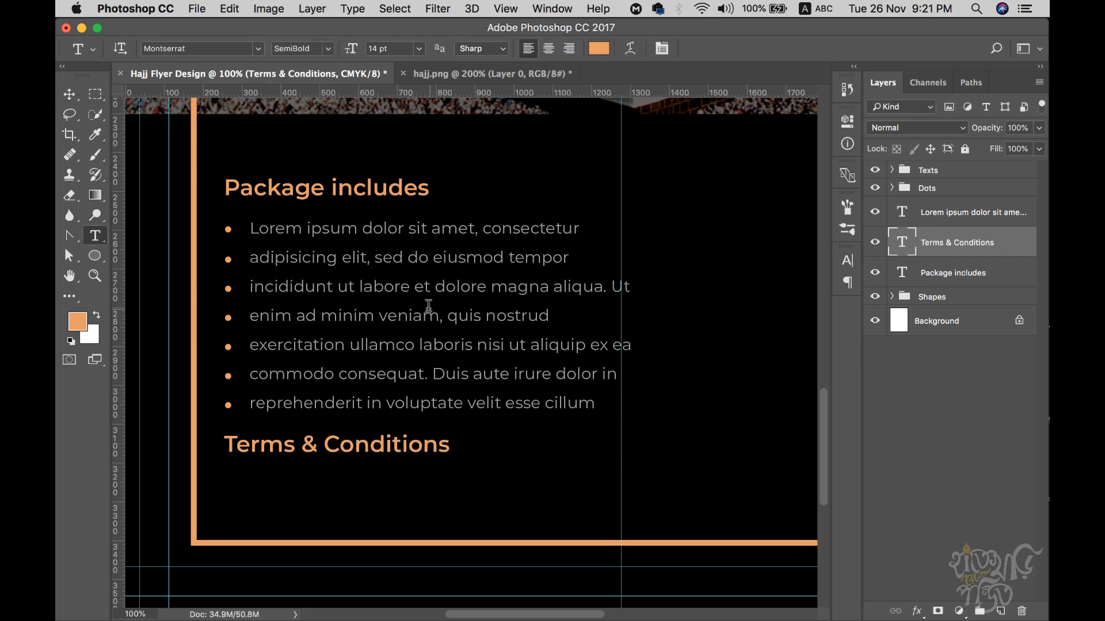
left_click(430, 305)
key("Escape")
key("v")
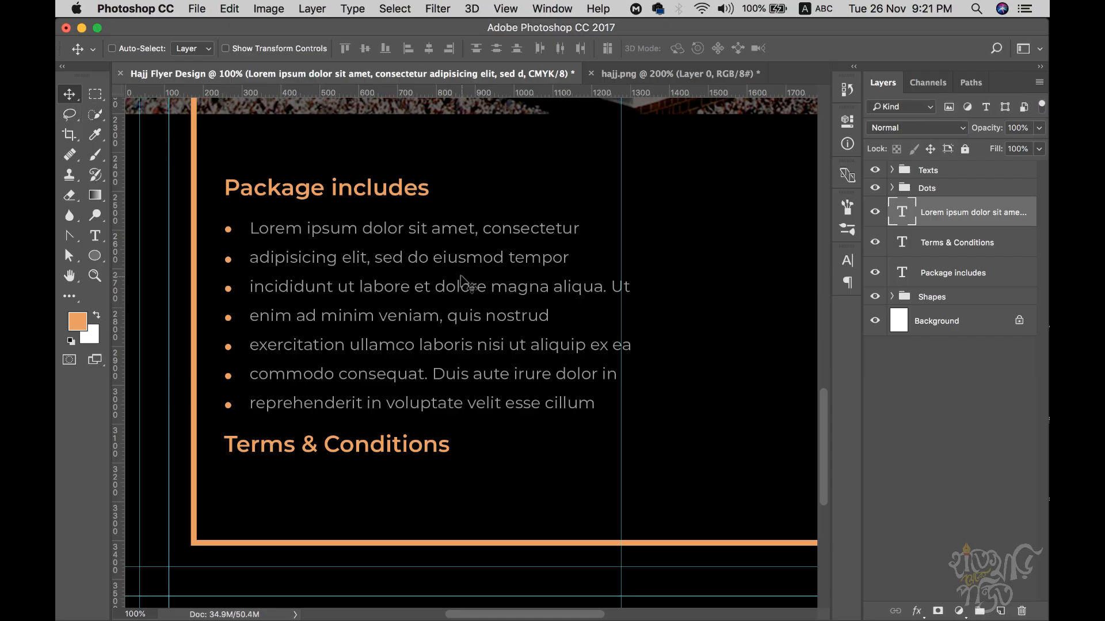
left_click_drag(444, 234, 418, 484)
key("shift+Left")
key("shift+Left")
key("shift+Left")
key("shift+Left")
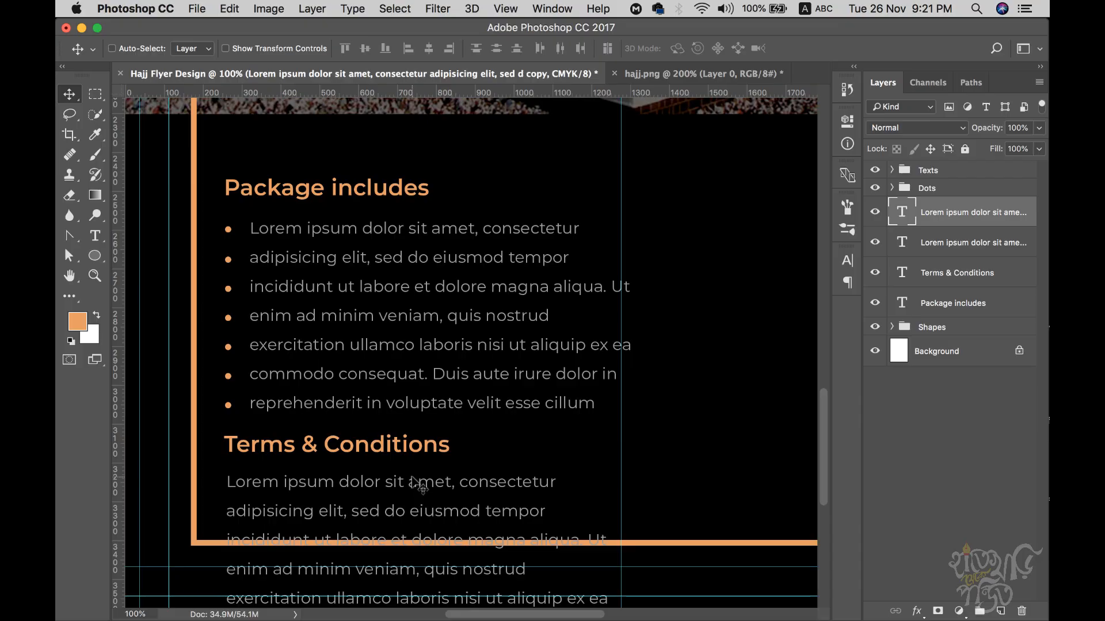
double_click(415, 486)
- Shorten the Terms paragraph box, set it to 8 pt with 12 pt leading, and nudge it up
scroll(557, 417, "down", 3)
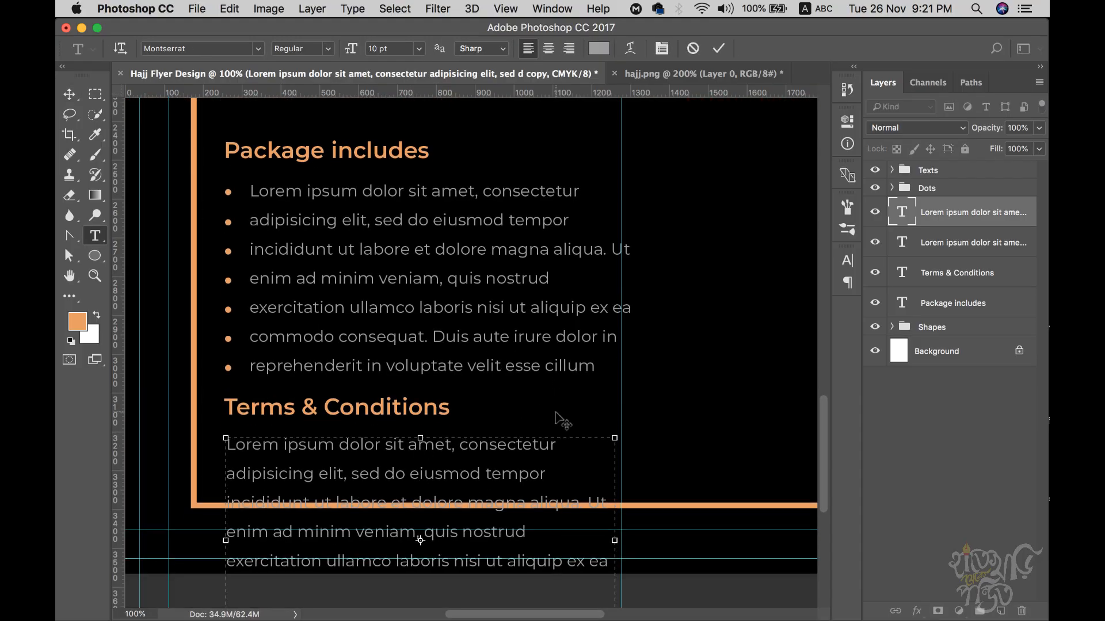
left_click_drag(424, 586, 423, 430)
key("super+a")
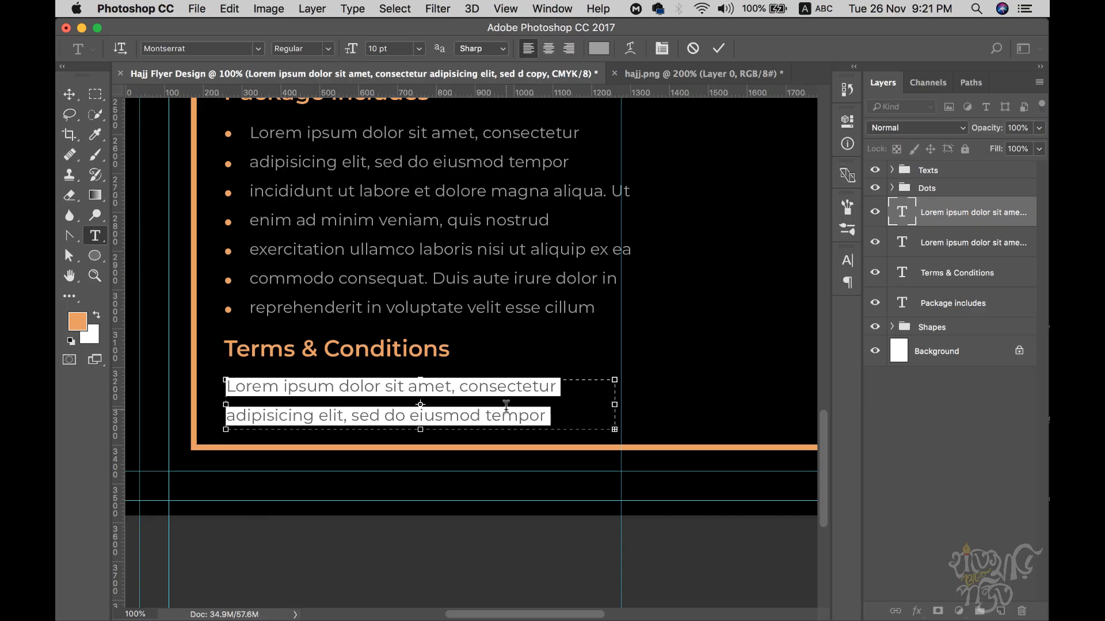
left_click(848, 262)
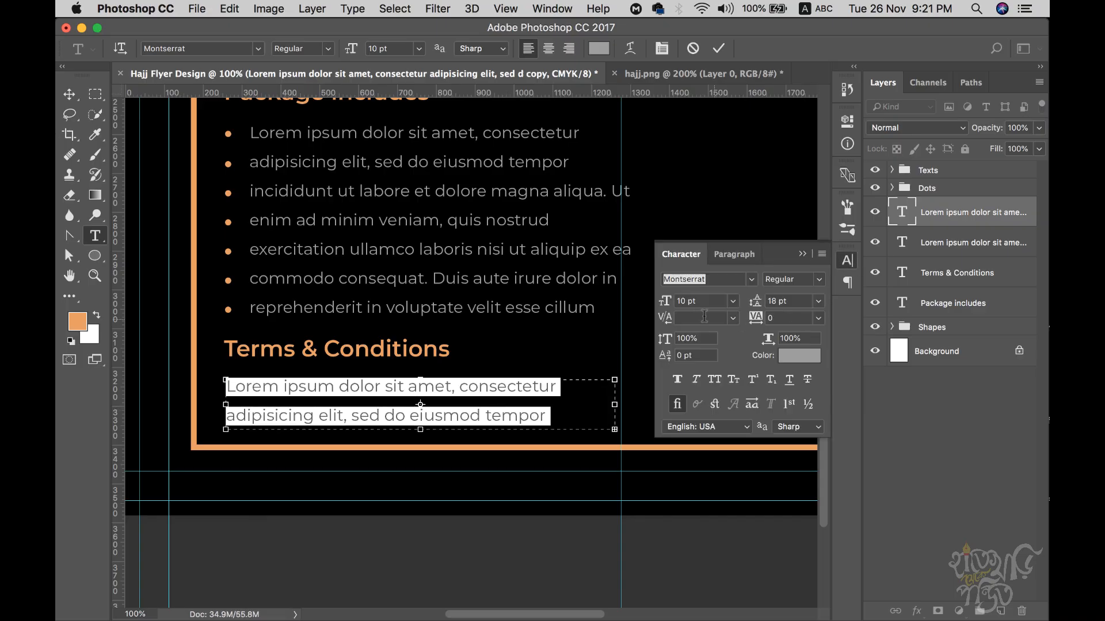
type("8")
key("Return")
left_click_drag(798, 303, 710, 298)
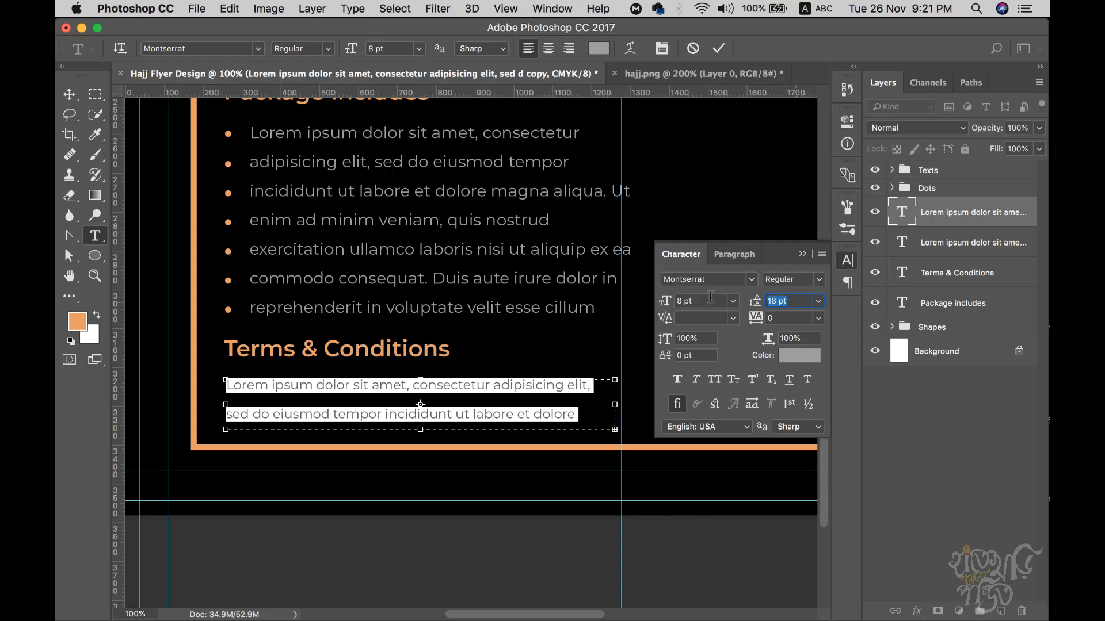
type("12")
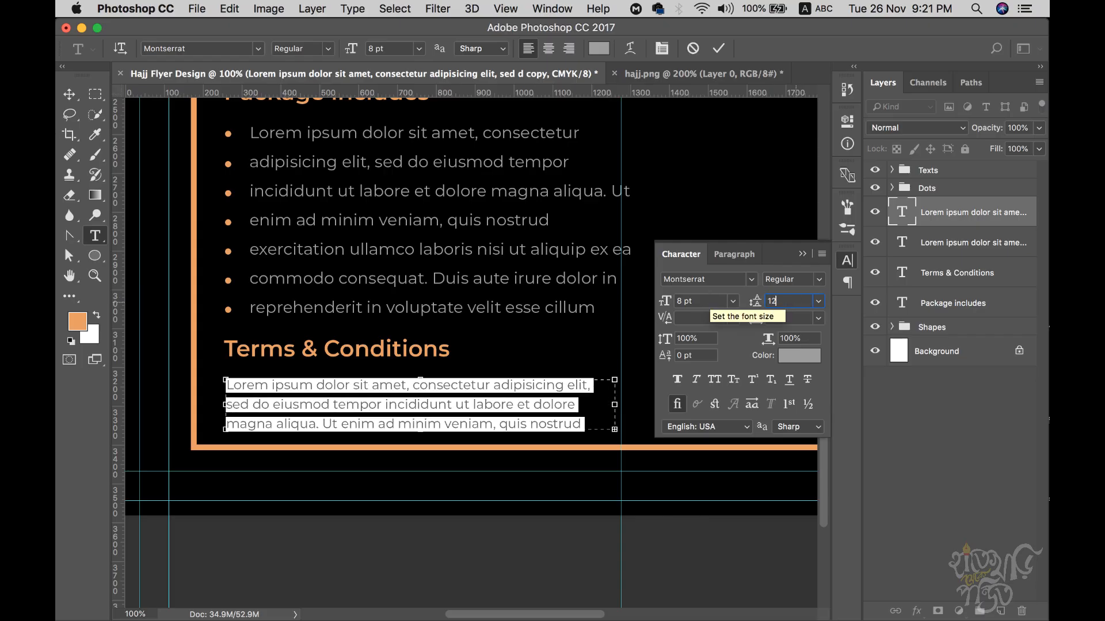
left_click(478, 396)
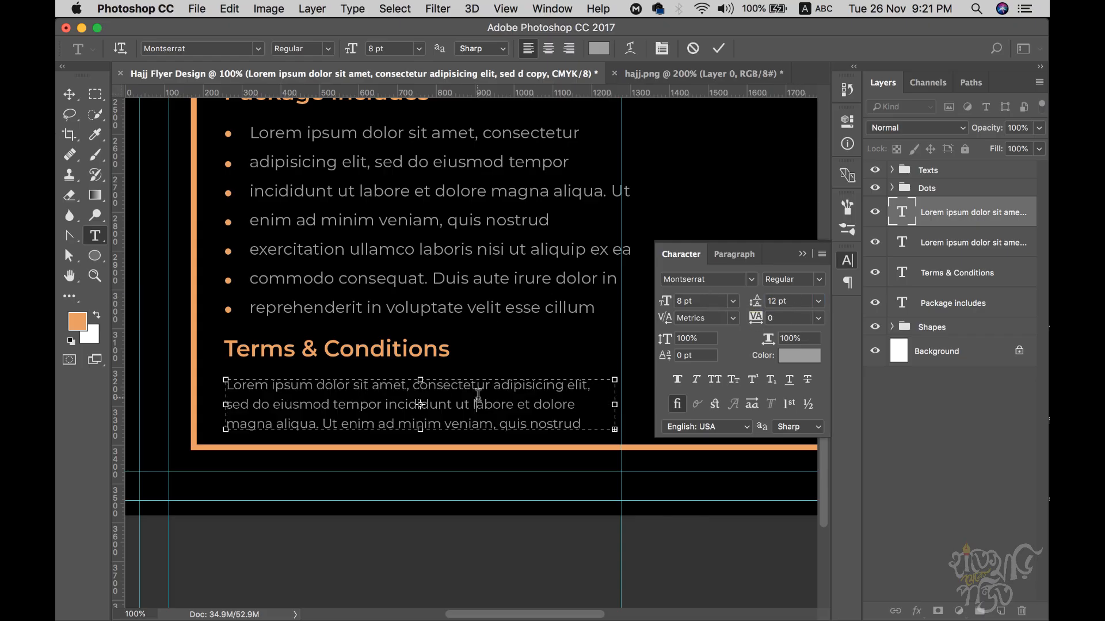
left_click(72, 94)
key("shift+Up")
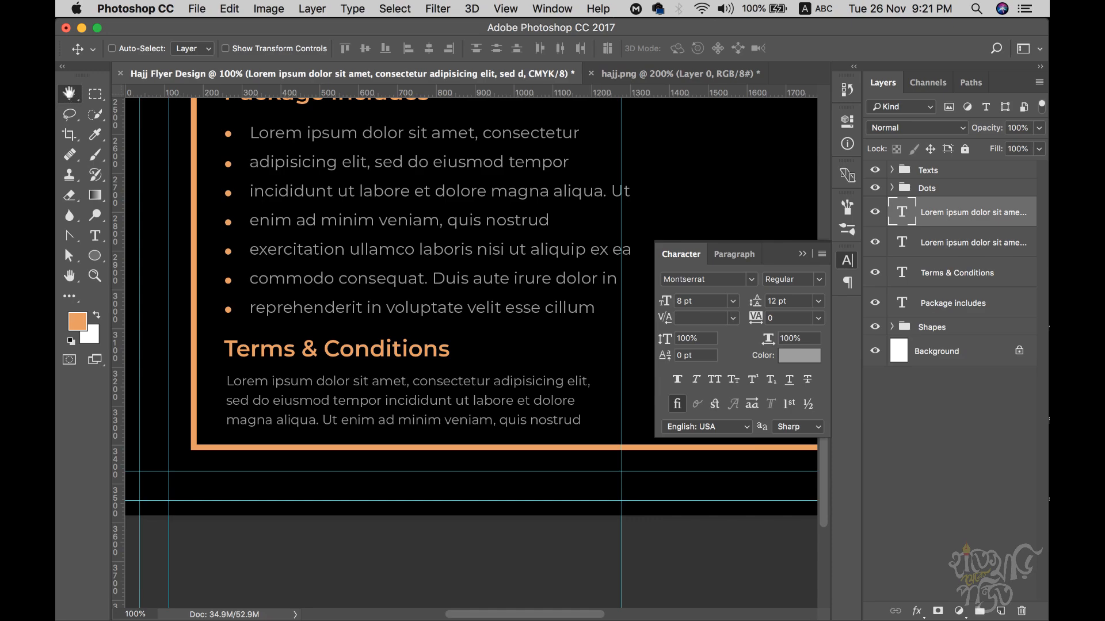
key("super+minus")
scroll(529, 331, "up", 3)
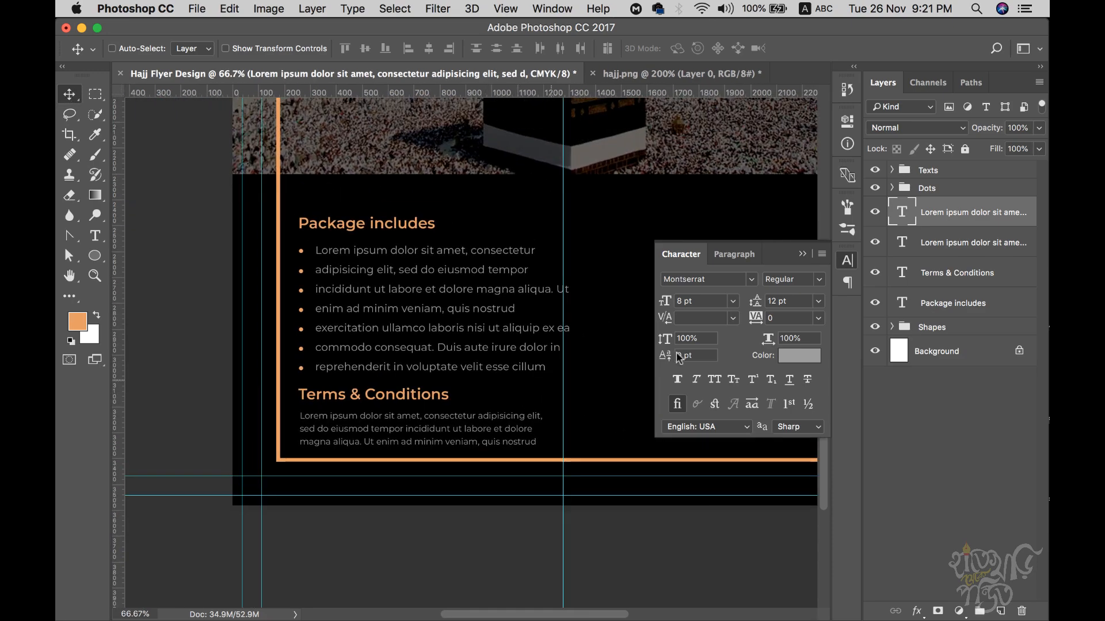
- Nudge the Dots group, bullet text, Terms & Conditions and Package includes headings up
left_click(921, 194)
left_click(942, 249, "super")
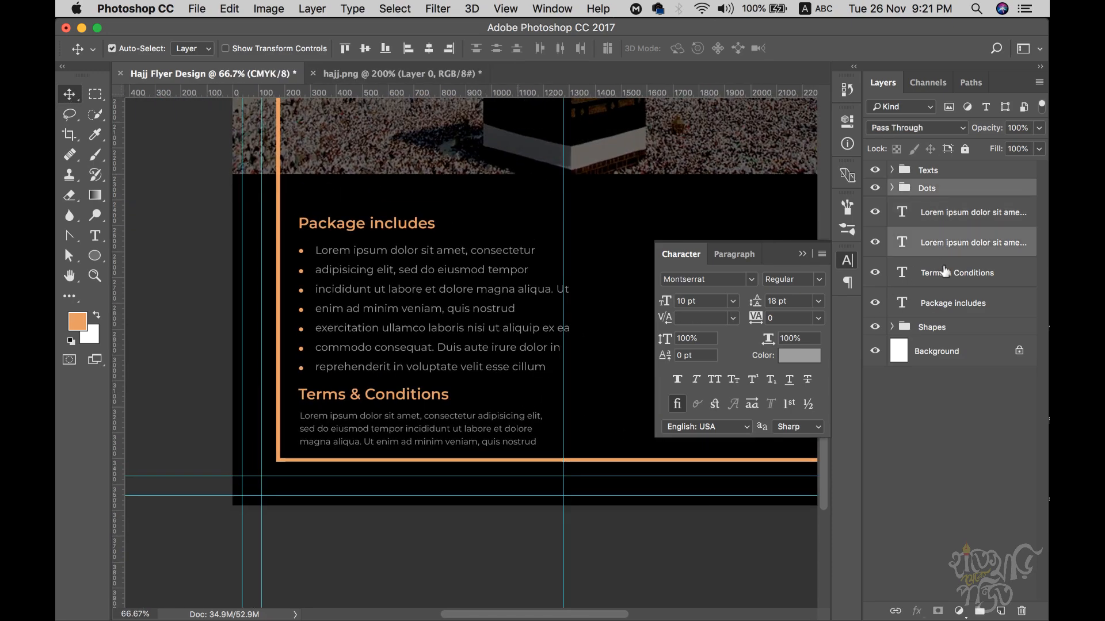
left_click(944, 277, "super")
key("shift+Up")
key("shift+Up")
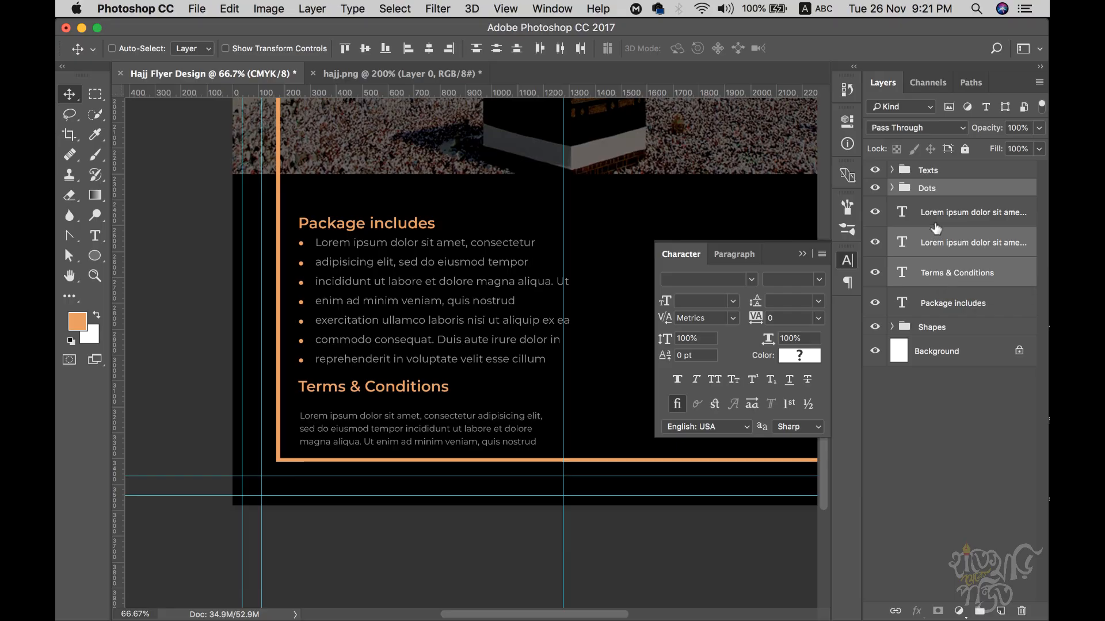
left_click(943, 309)
key("shift+Up")
key("shift+Up")
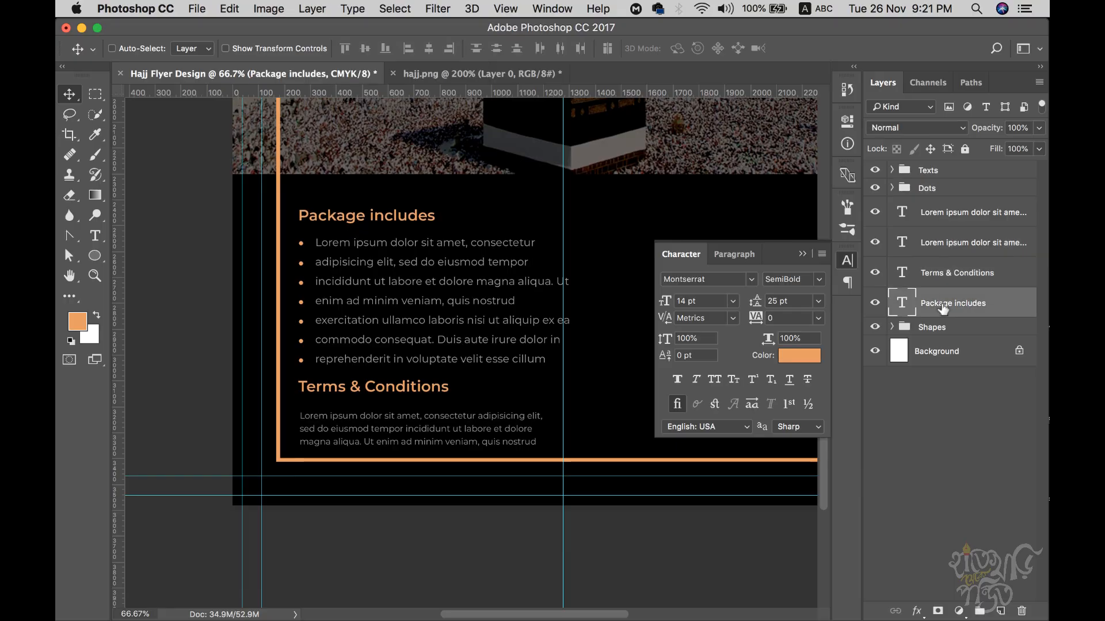
left_click(949, 246)
key("Up")
key("Up")
key("Up")
key("Up")
key("Up")
key("Up")
key("Up")
key("Down")
key("Down")
key("Down")
key("Down")
key("Down")
key("Down")
key("Down")
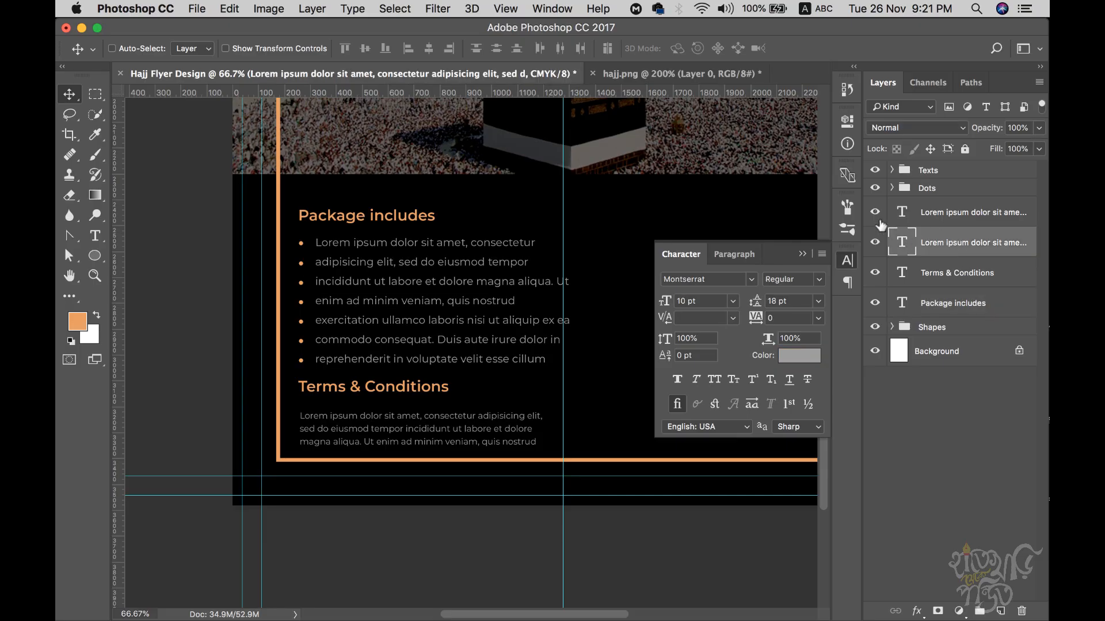
- Toggle the Terms text and heading visibility to compare, moving the headings and bullets up slightly
left_click(875, 214)
left_click(875, 214)
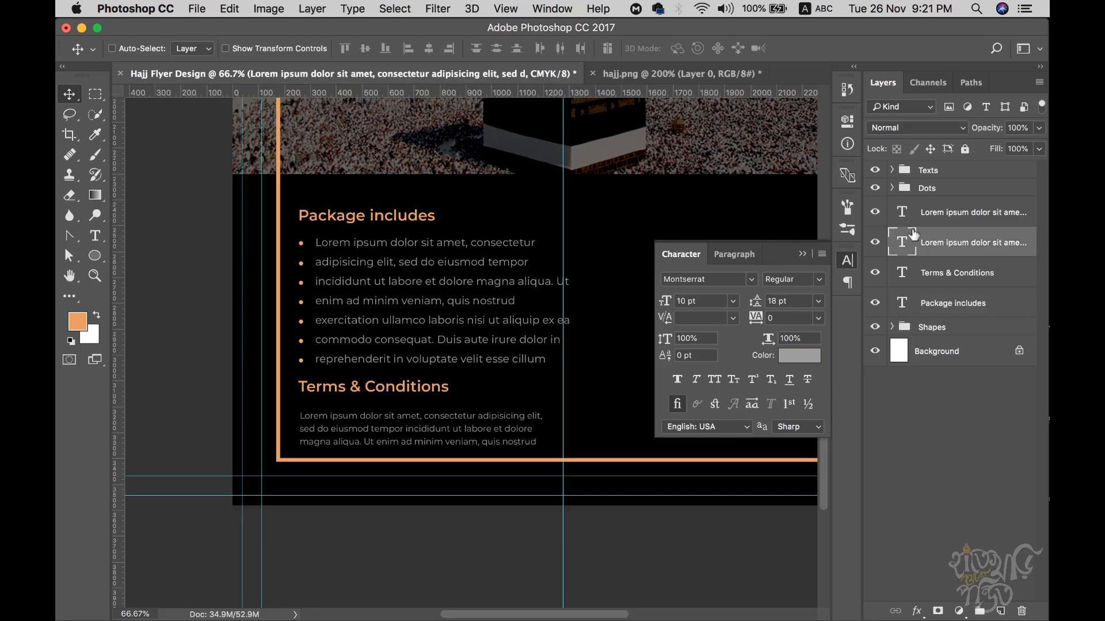
left_click(931, 277, "super")
left_click(942, 307, "super")
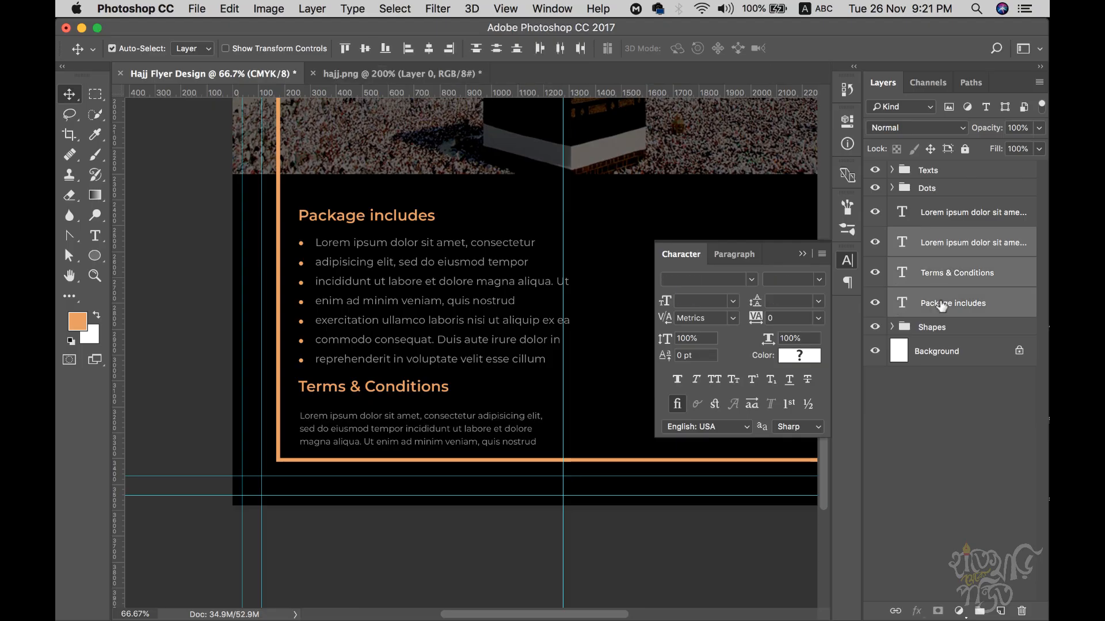
left_click(875, 274)
key("Up")
key("Up")
key("Up")
key("Up")
key("Up")
key("Up")
key("Up")
key("Up")
key("Up")
key("Up")
key("Up")
key("Up")
key("Up")
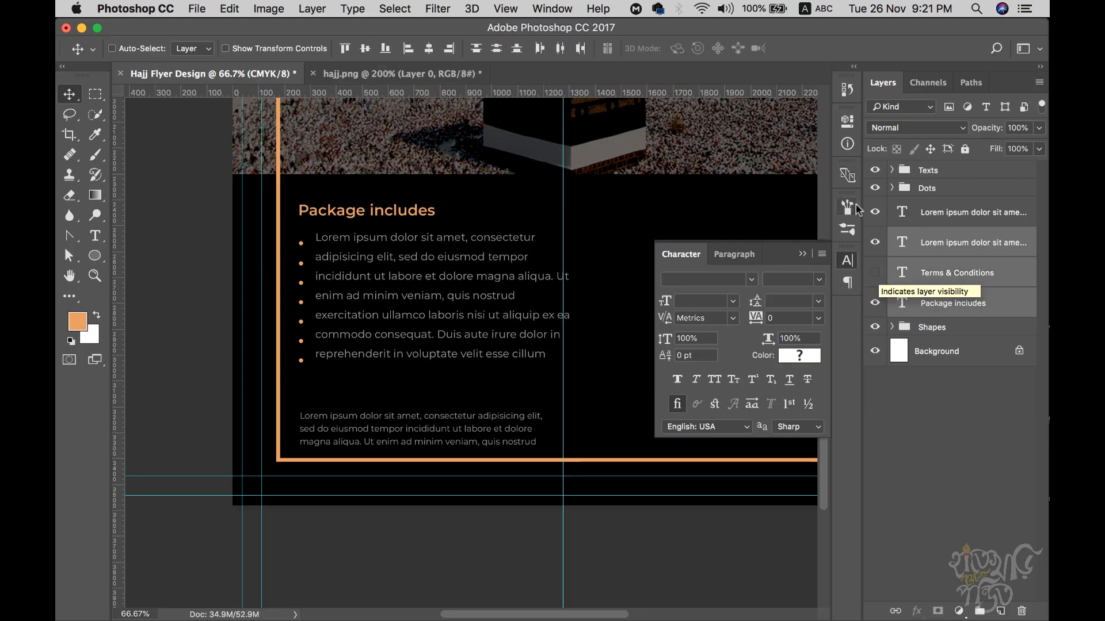
left_click(926, 190)
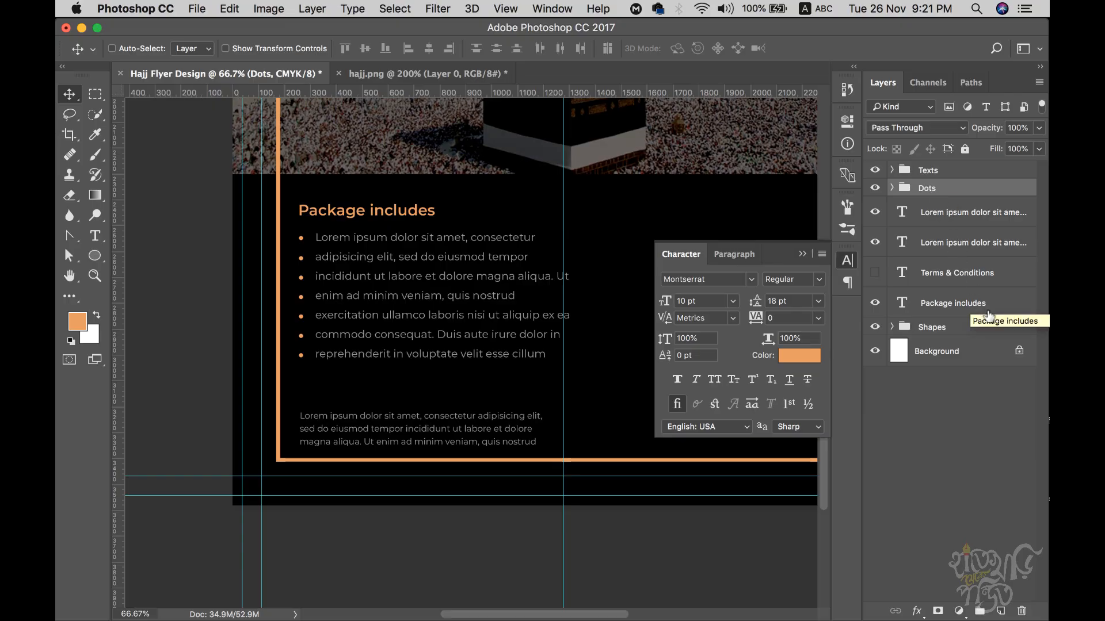
left_click(952, 275)
left_click(874, 275)
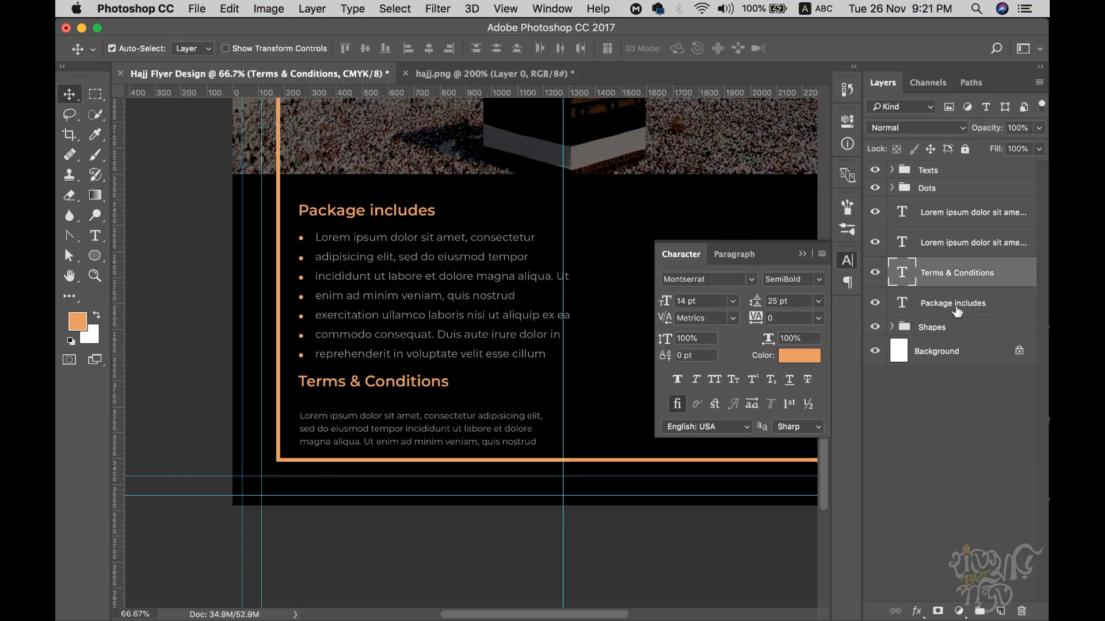
left_click(959, 309)
- Recheck the bullet text and nudge the Terms & Conditions heading down slightly
left_click(959, 242)
left_click(875, 243)
left_click(875, 243)
left_click(935, 213)
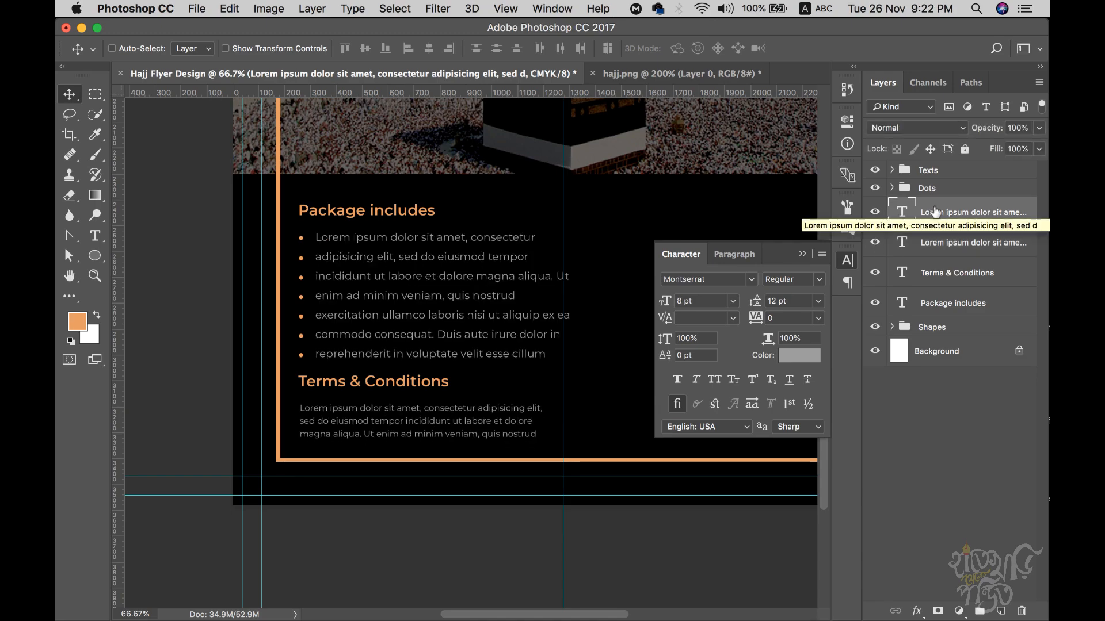
left_click(969, 275)
key("Down")
key("Down")
key("Down")
key("Down")
key("Down")
key("Down")
key("Down")
key("Down")
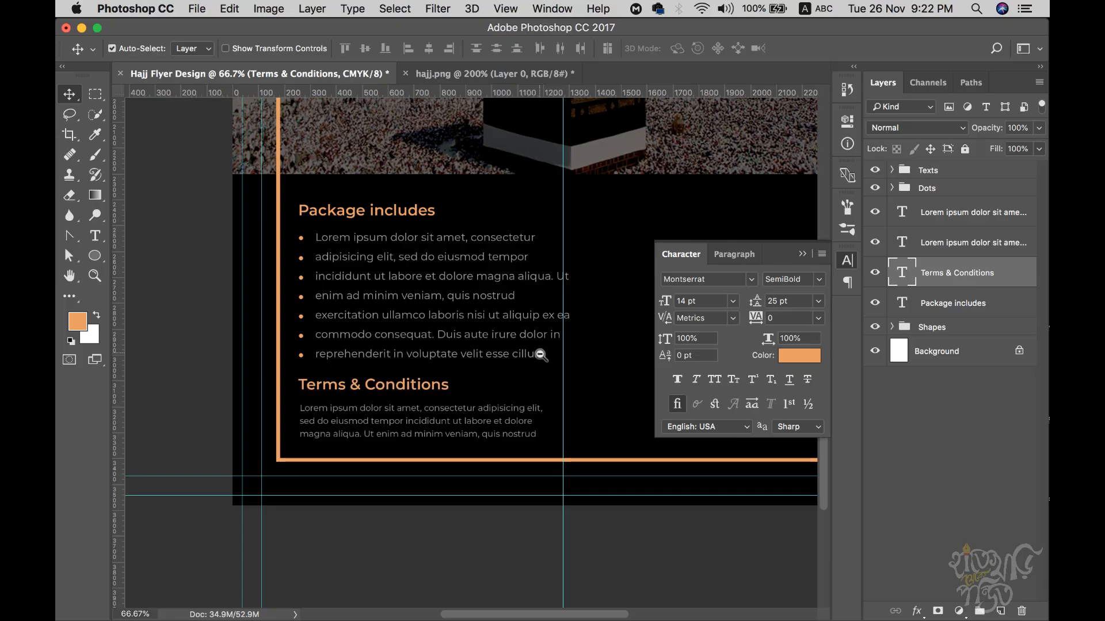
scroll(538, 352, "down", 1)
left_click(528, 76)
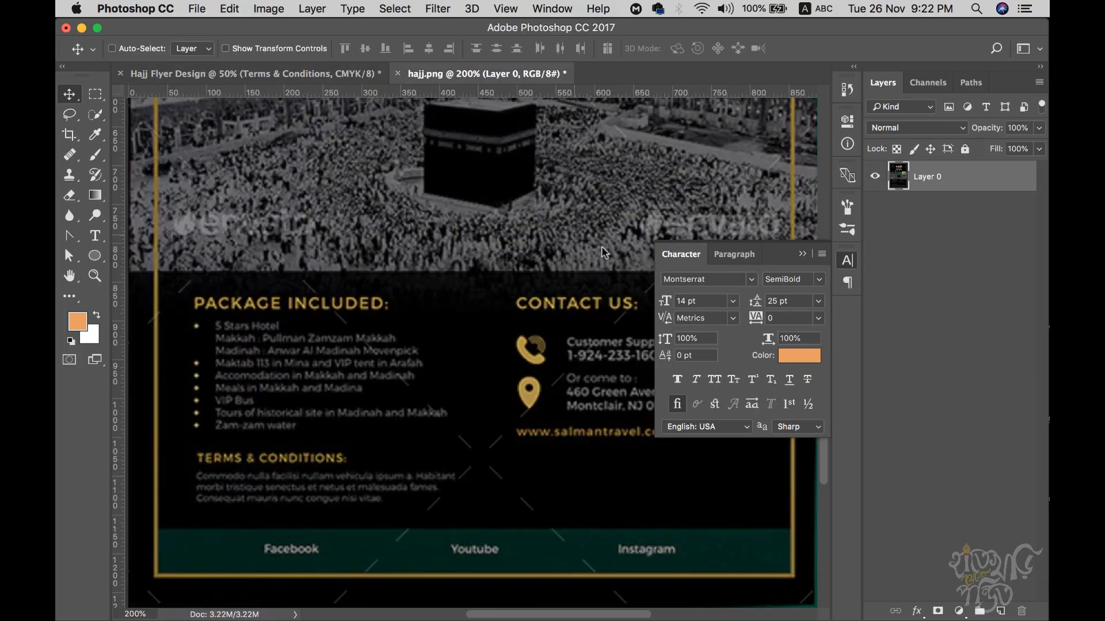
- Duplicate the Package includes heading into the right column, matching the reference
left_click(800, 254)
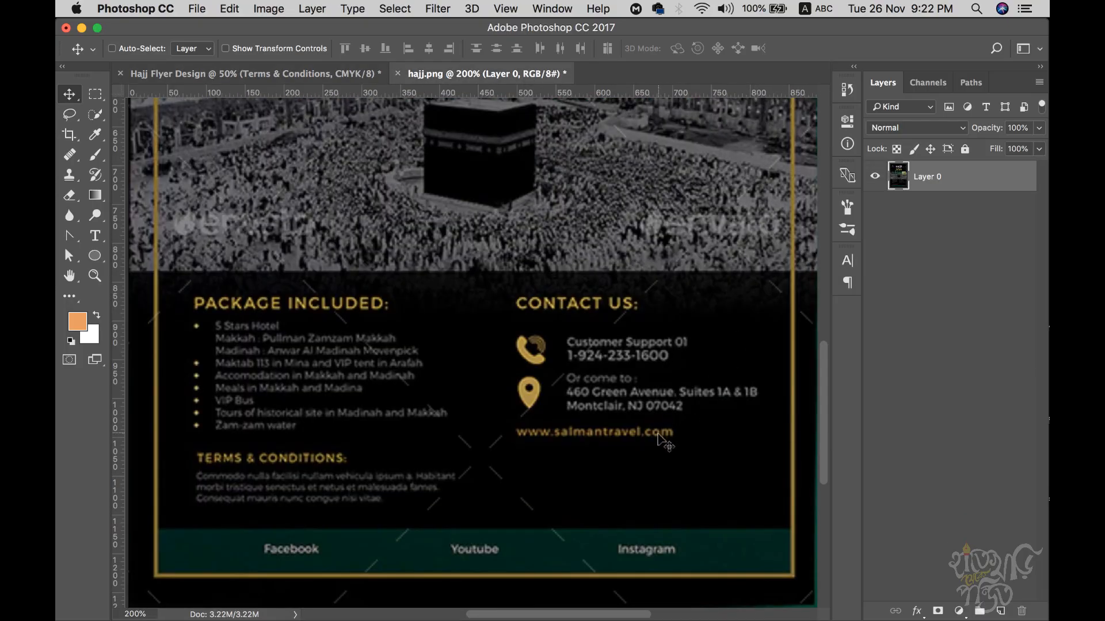
left_click_drag(662, 432, 600, 396)
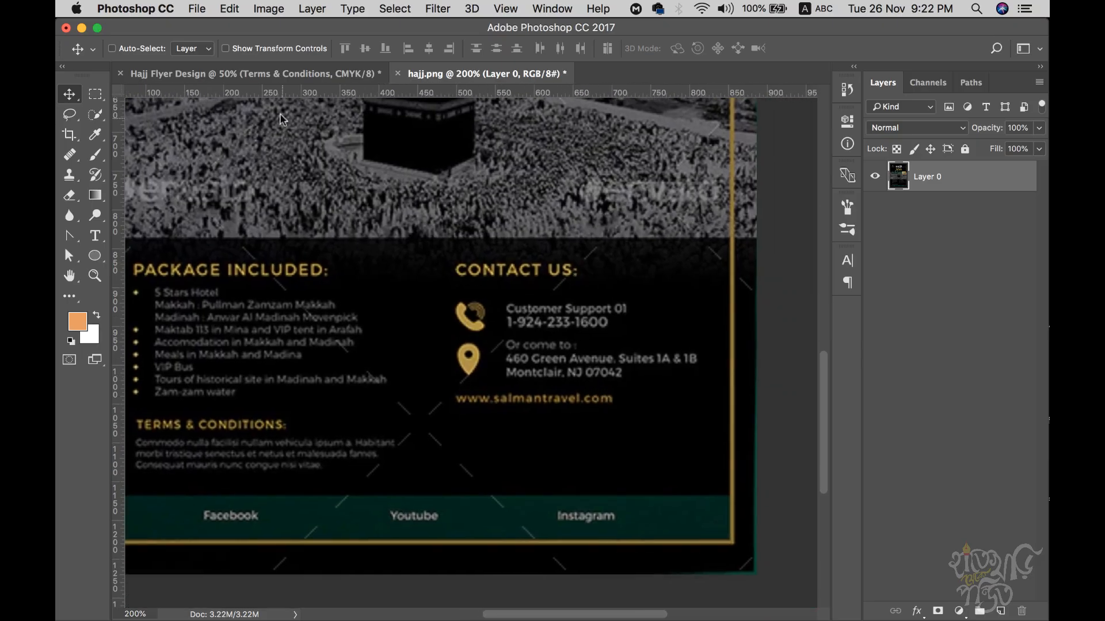
left_click(276, 74)
scroll(530, 346, "down", 3)
scroll(530, 345, "right", 3)
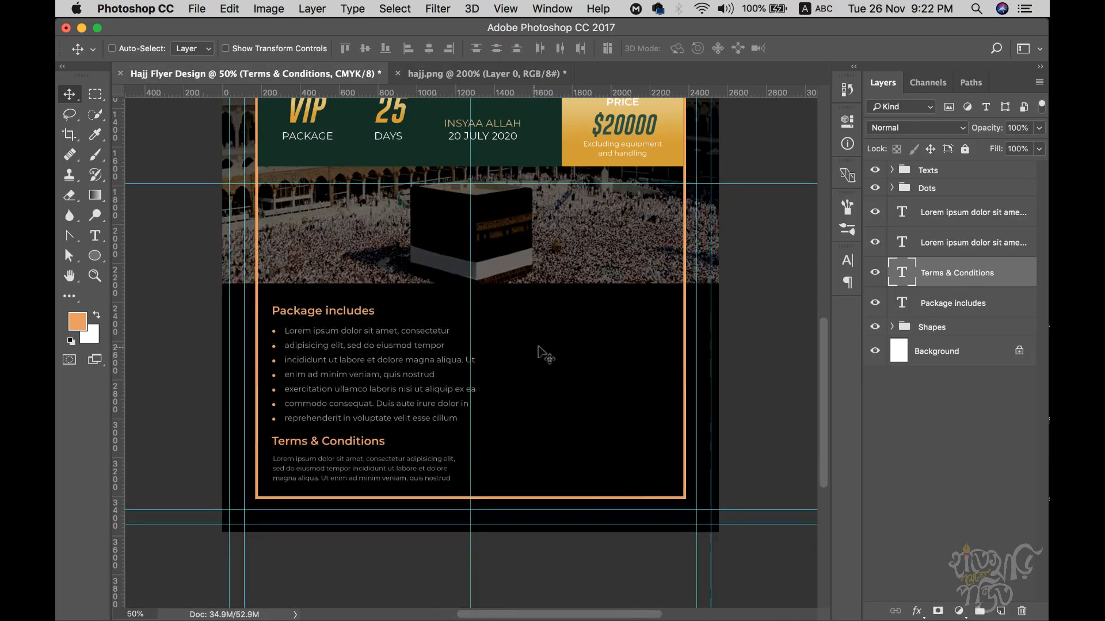
left_click(947, 308)
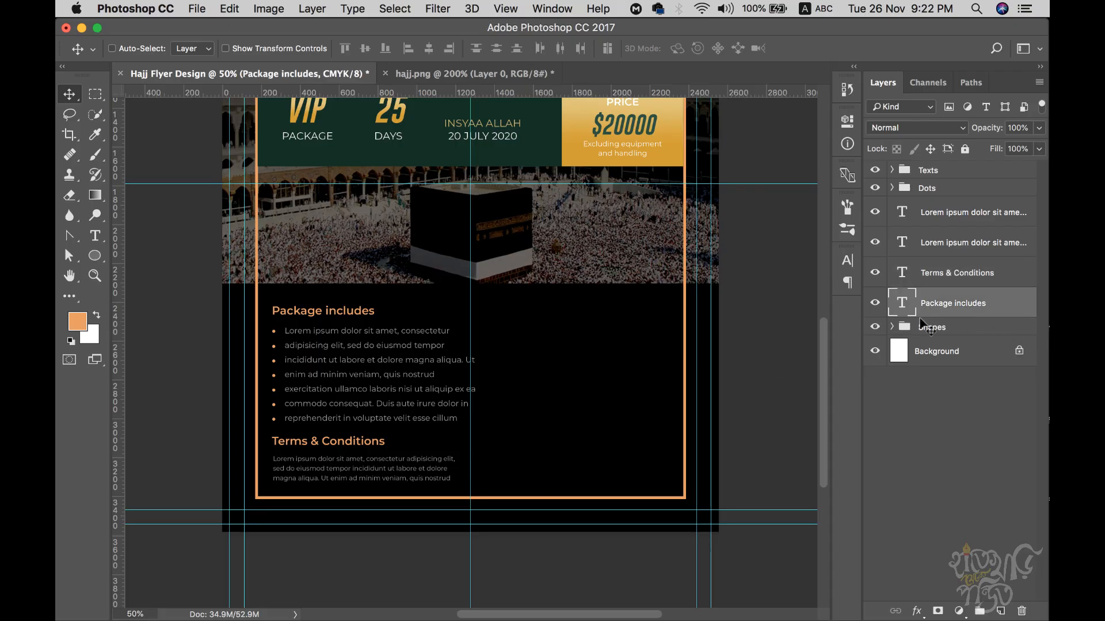
left_click_drag(343, 314, 600, 323)
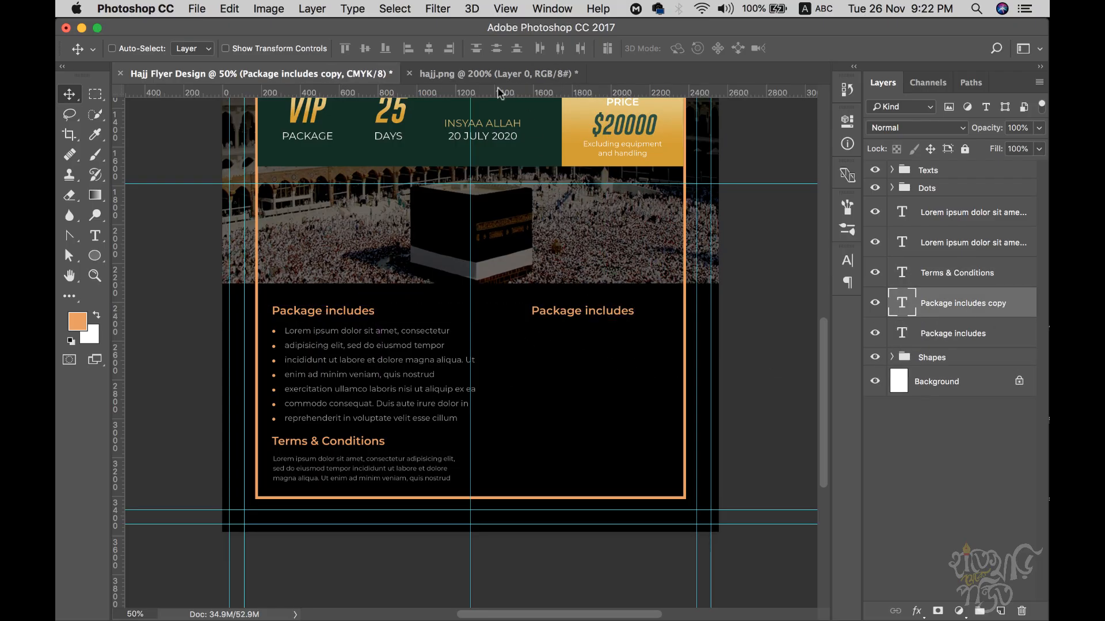
left_click(486, 74)
left_click(229, 75)
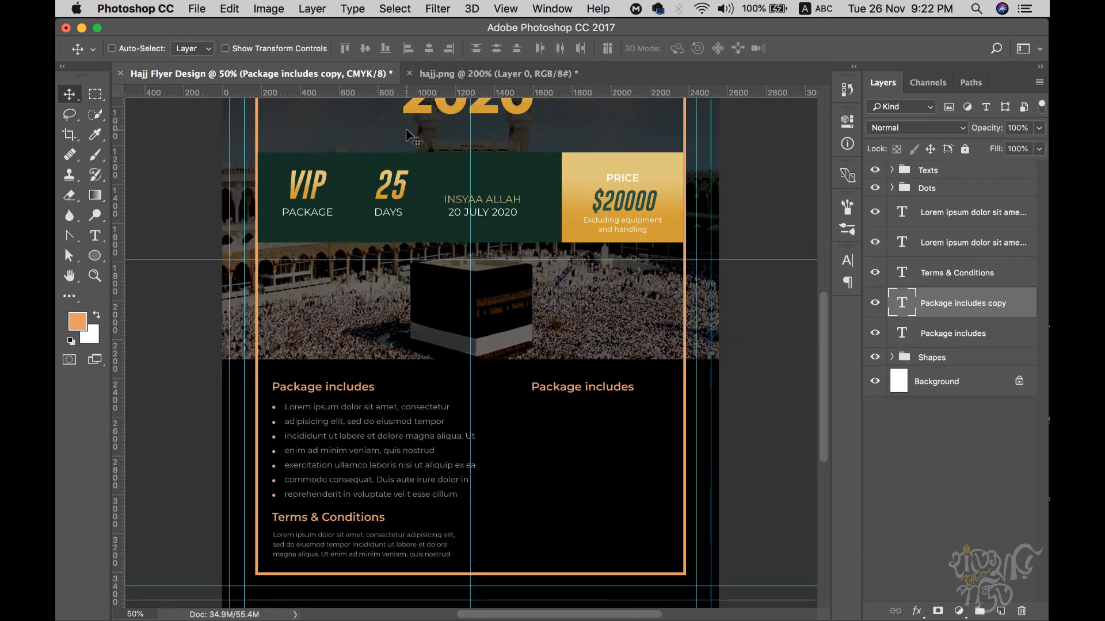
- Nudge the copied heading left and retype it as 'Contact Us'
key("Left")
key("Left")
key("Left")
key("t")
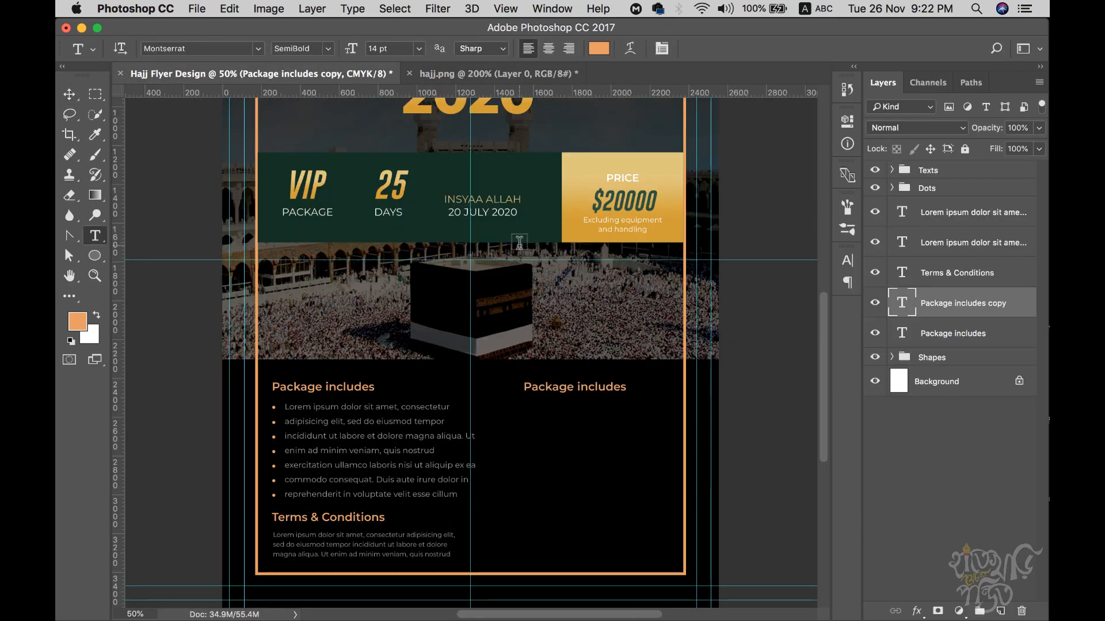
left_click(556, 397)
key("Escape")
left_click(564, 387)
key("super+a")
type("Con")
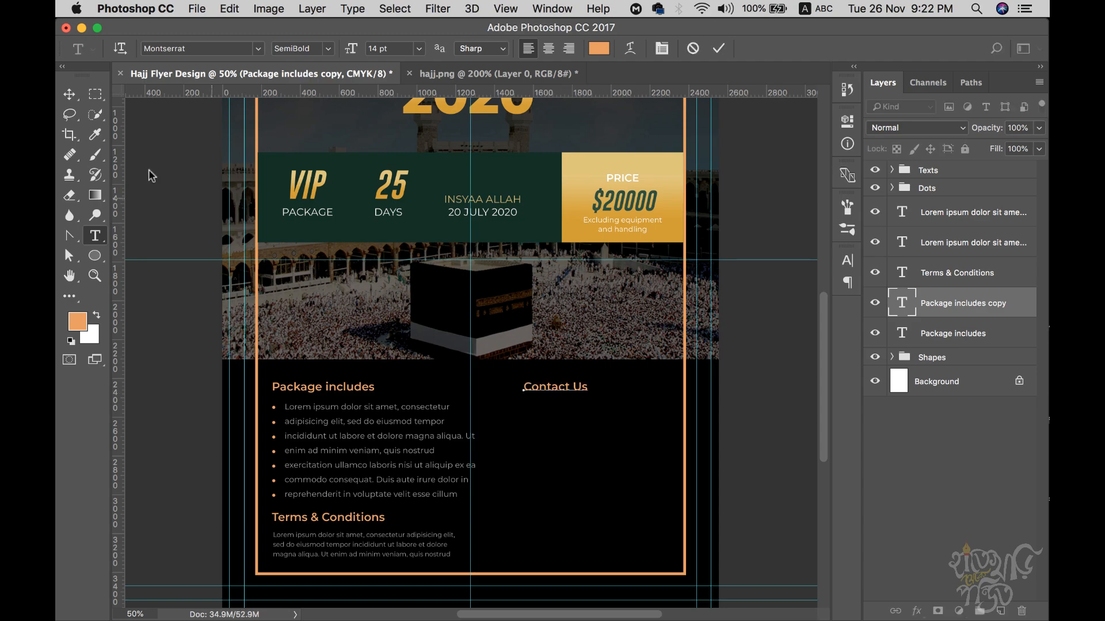
left_click(69, 94)
scroll(612, 479, "up", 1)
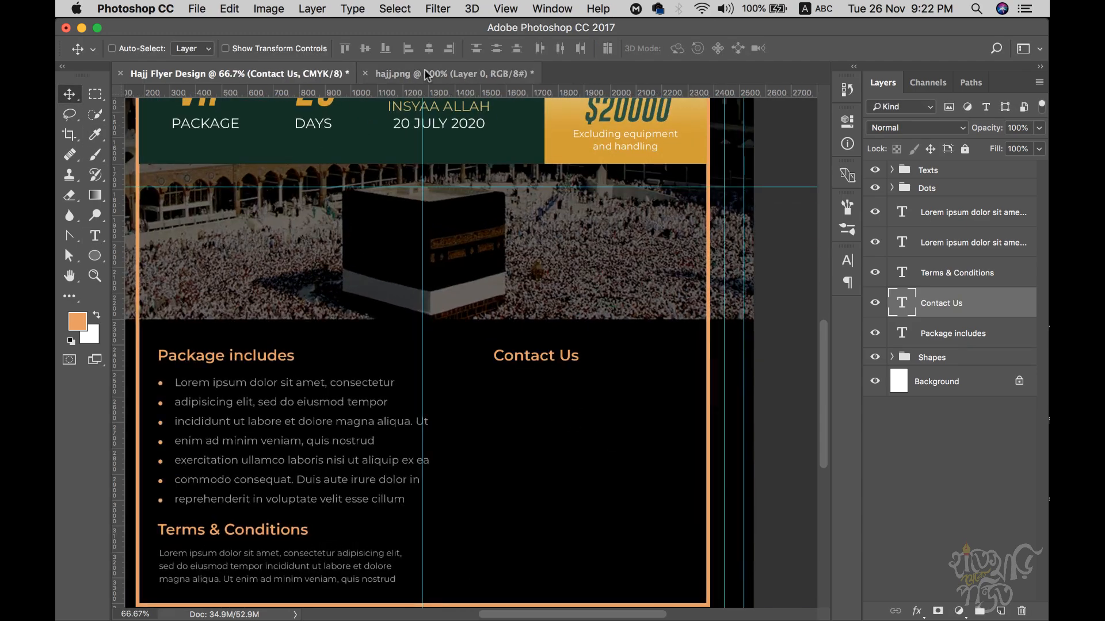
- Inspect the hajj.png reference's lower section and glance at the Gobold font page
left_click(426, 71)
scroll(685, 389, "down", 2)
scroll(685, 389, "right", 2)
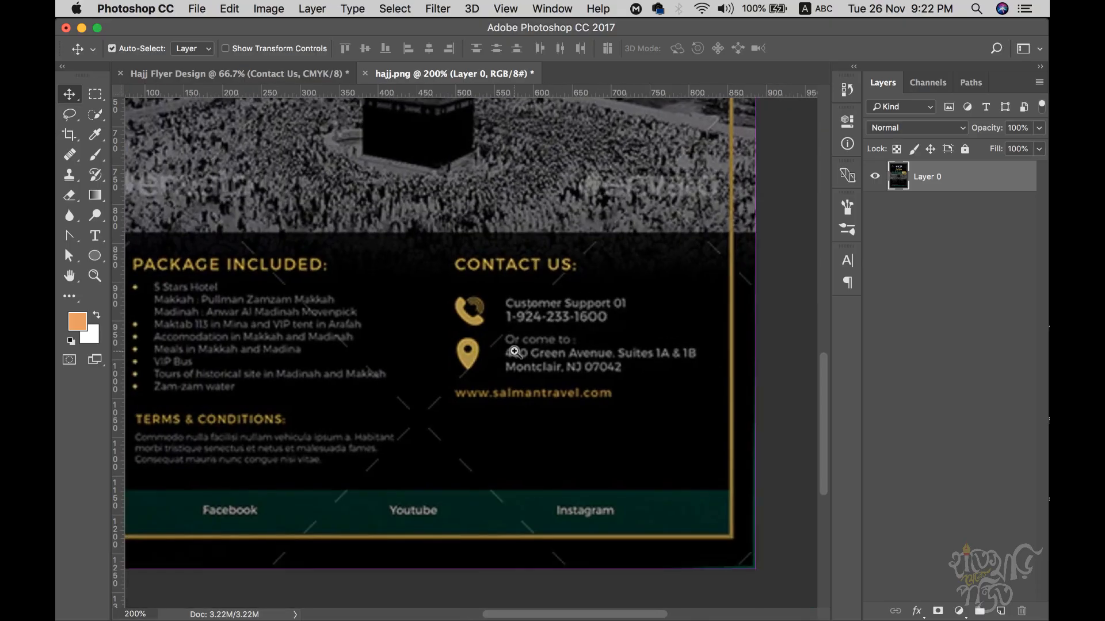
scroll(514, 352, "up", 1)
scroll(575, 374, "down", 1)
scroll(575, 374, "right", 1)
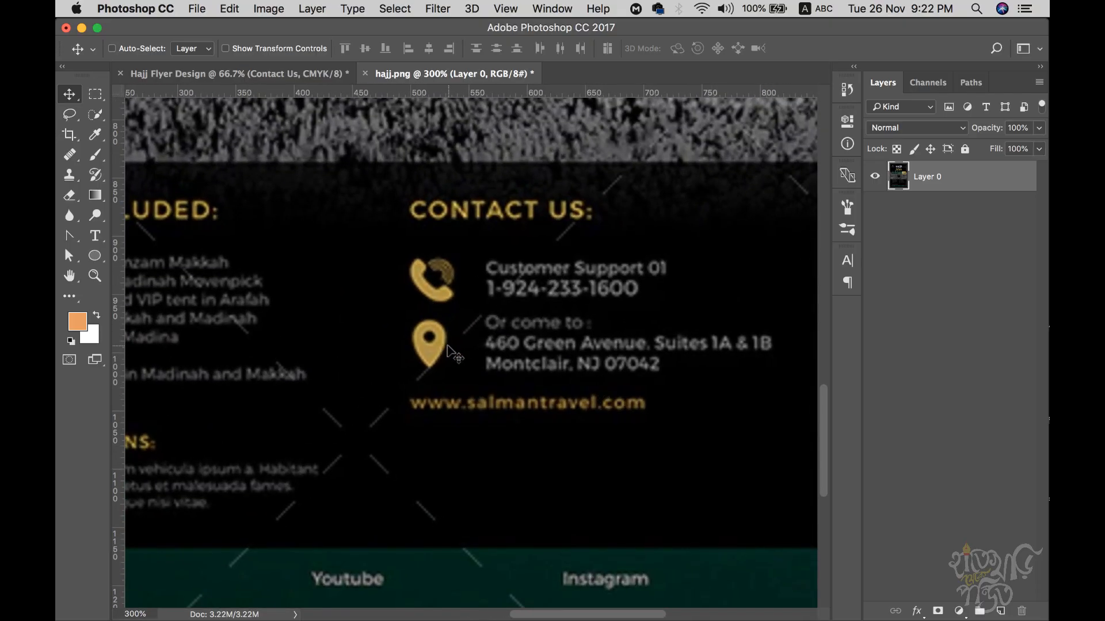
key("ctrl+Right")
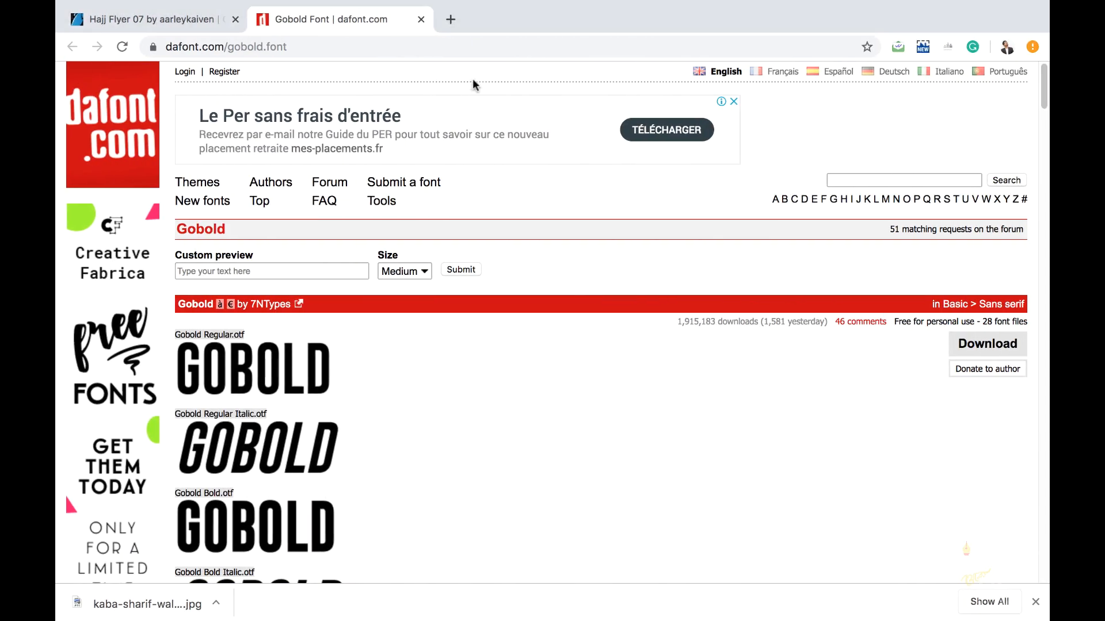
key("ctrl+Left")
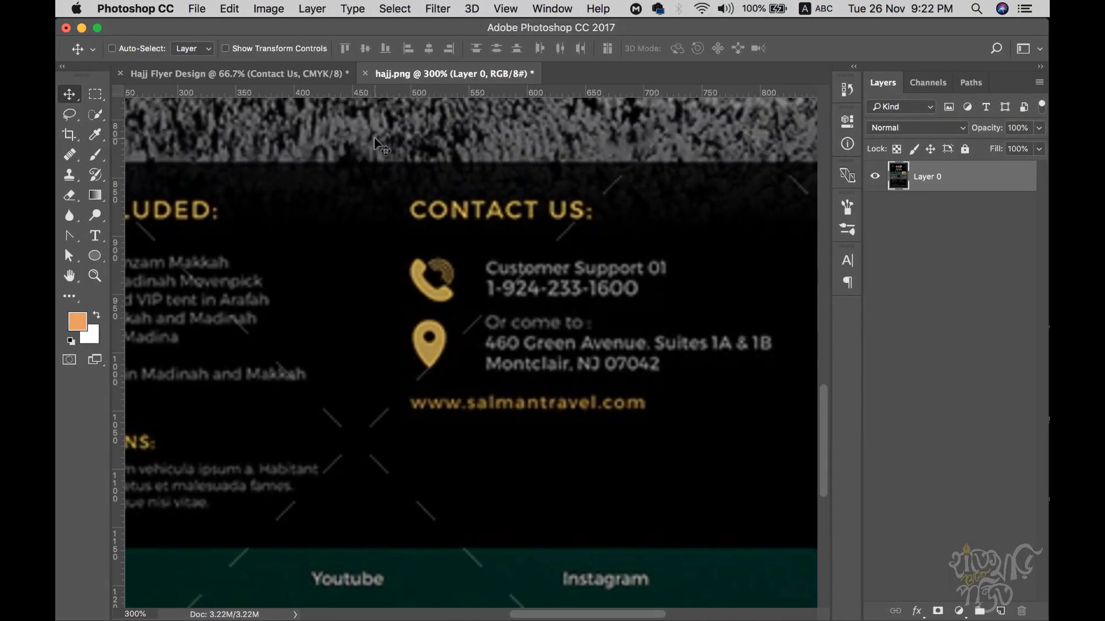
- Place-embed maps-and-flags.png from Downloads onto the hajj.png canvas
left_click(195, 9)
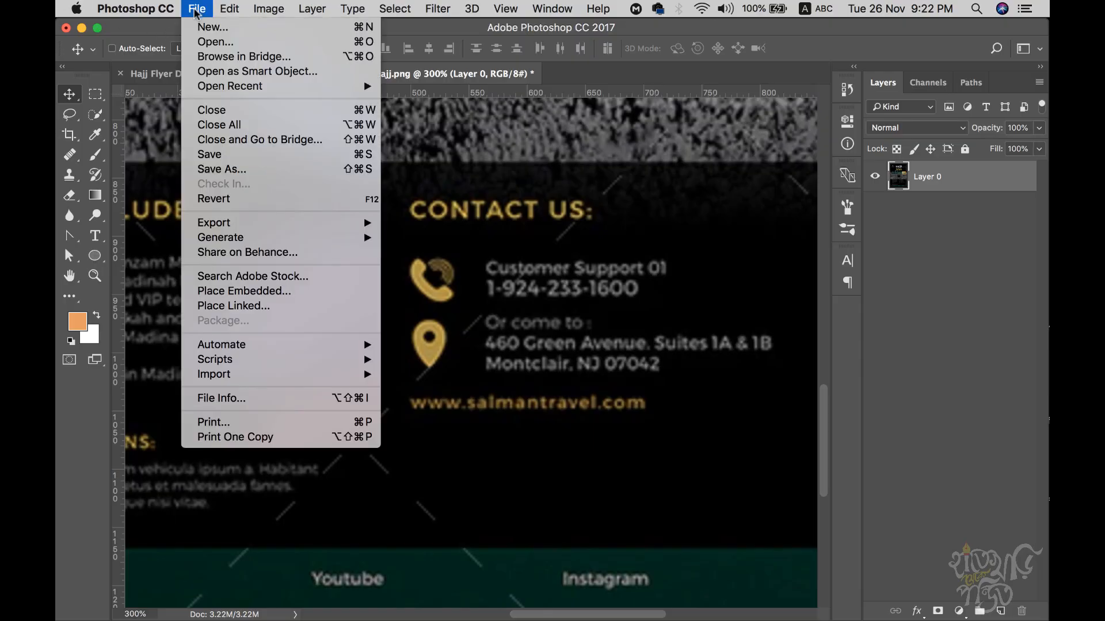
left_click(247, 290)
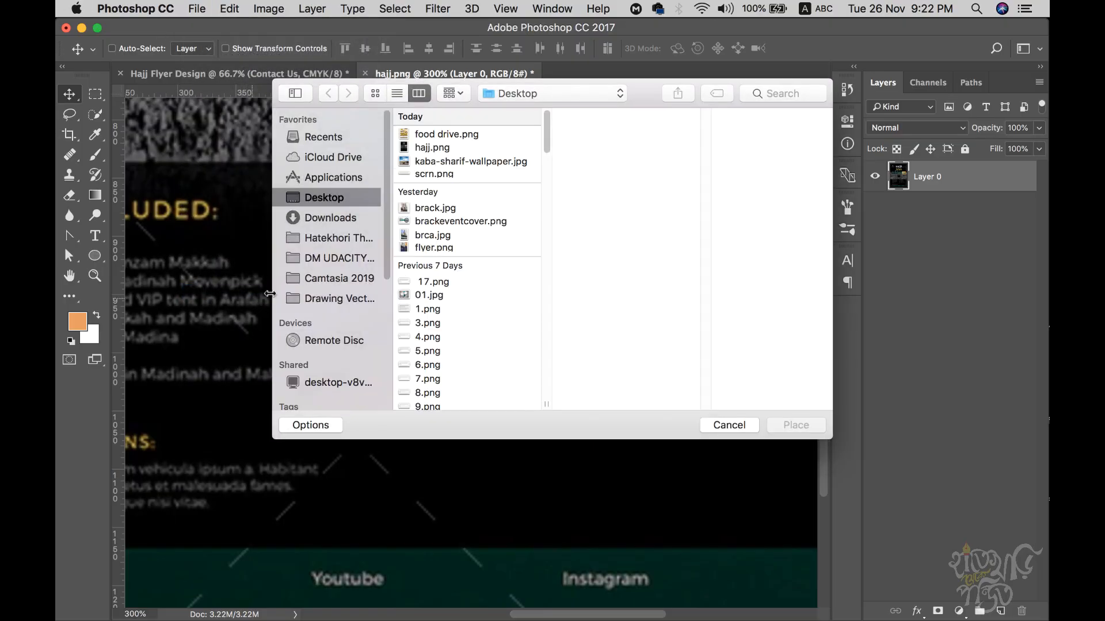
left_click(329, 218)
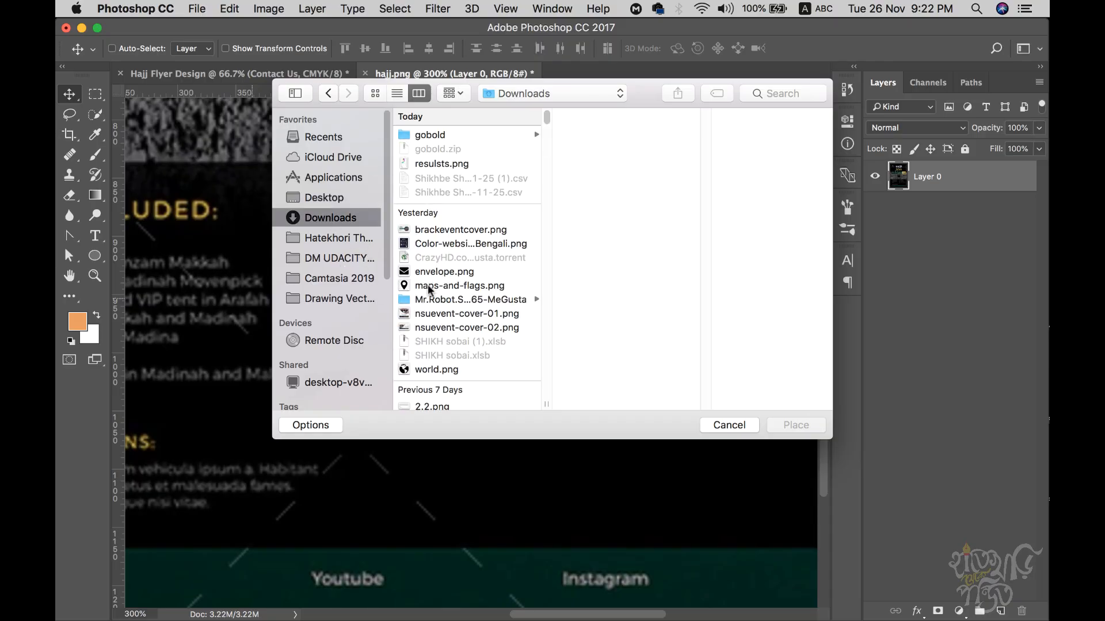
left_click(429, 286)
left_click(801, 431)
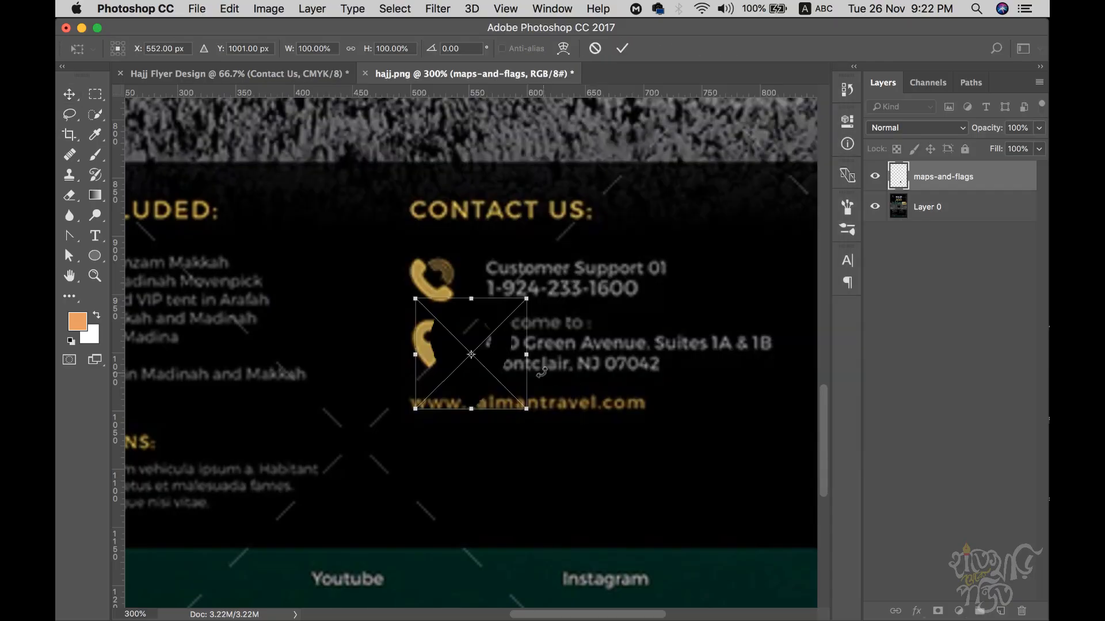
key("Return")
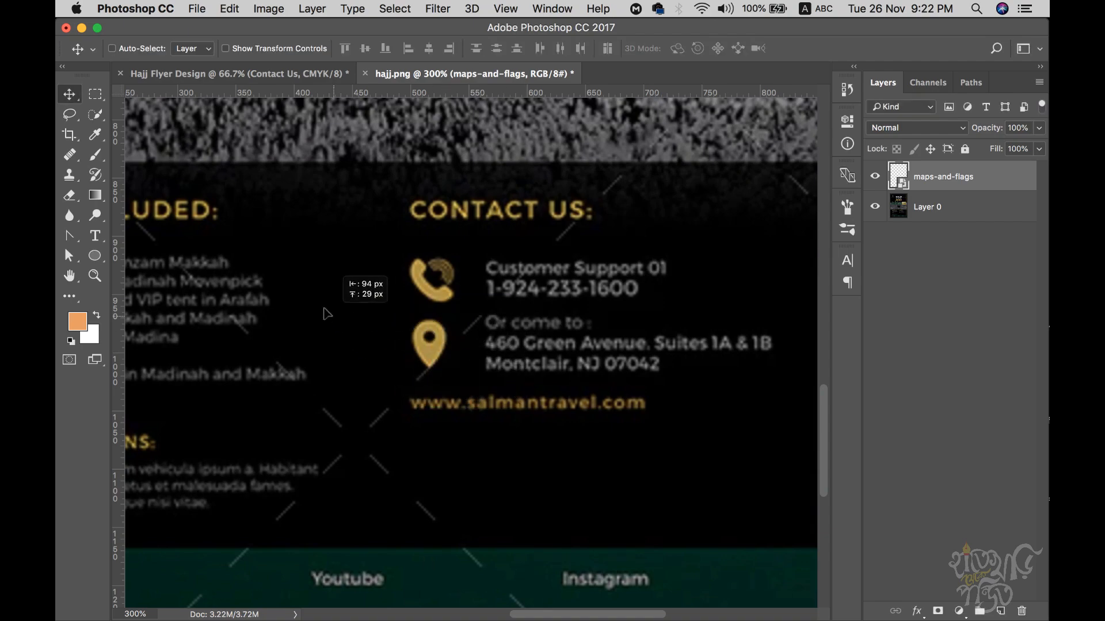
- Place-embed world.png, deleting the misplaced first copy and placing it again
left_click(196, 9)
left_click(256, 289)
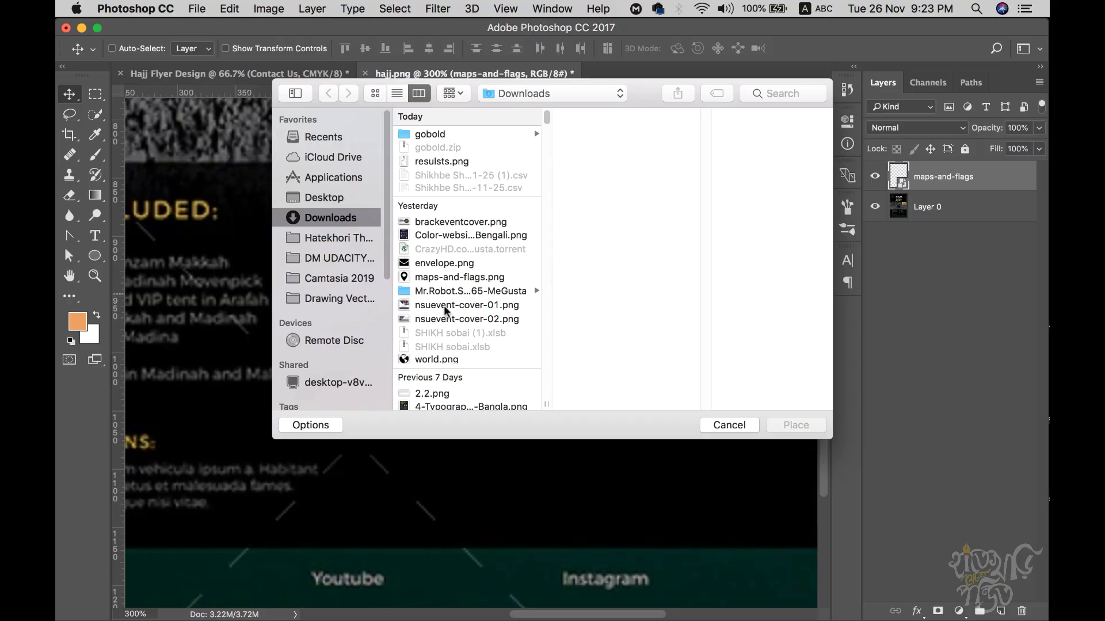
left_click(434, 356)
left_click(797, 425)
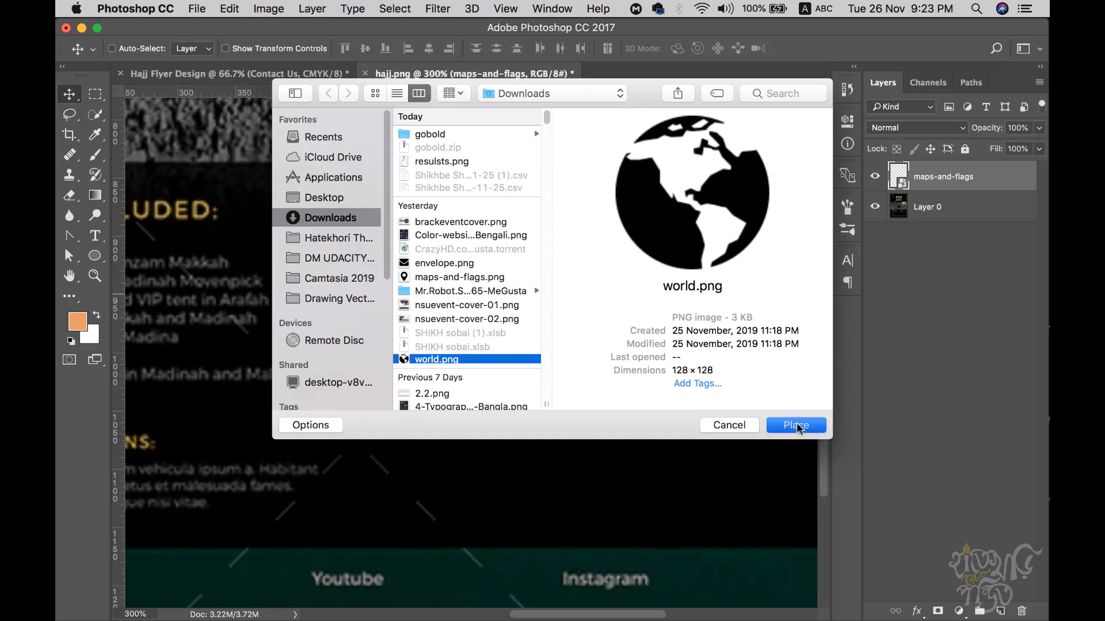
key("Return")
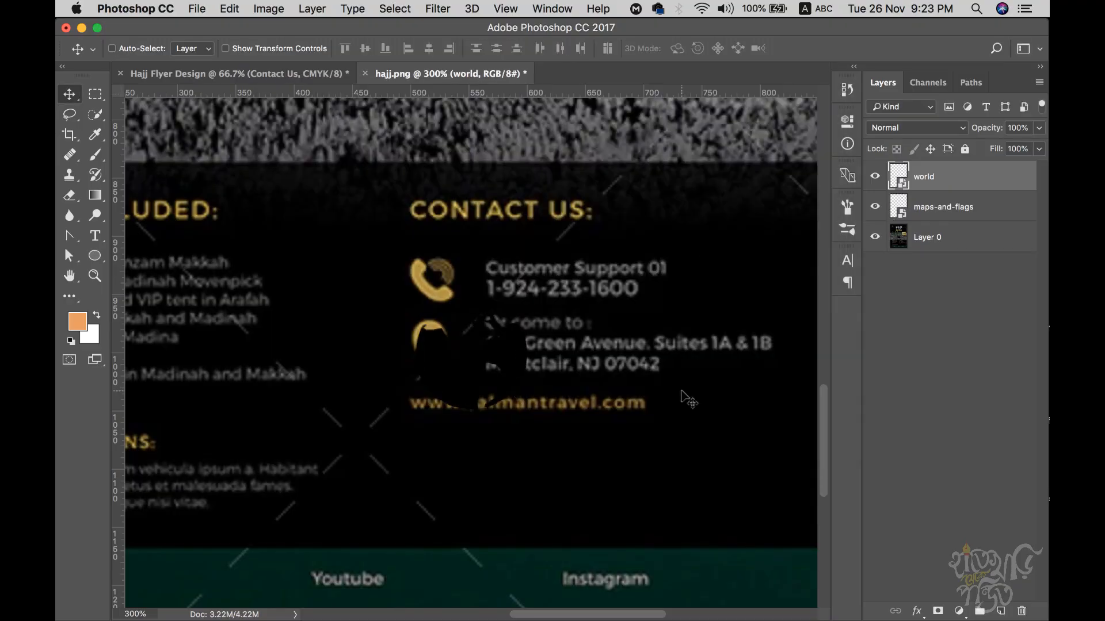
left_click_drag(449, 363, 549, 406)
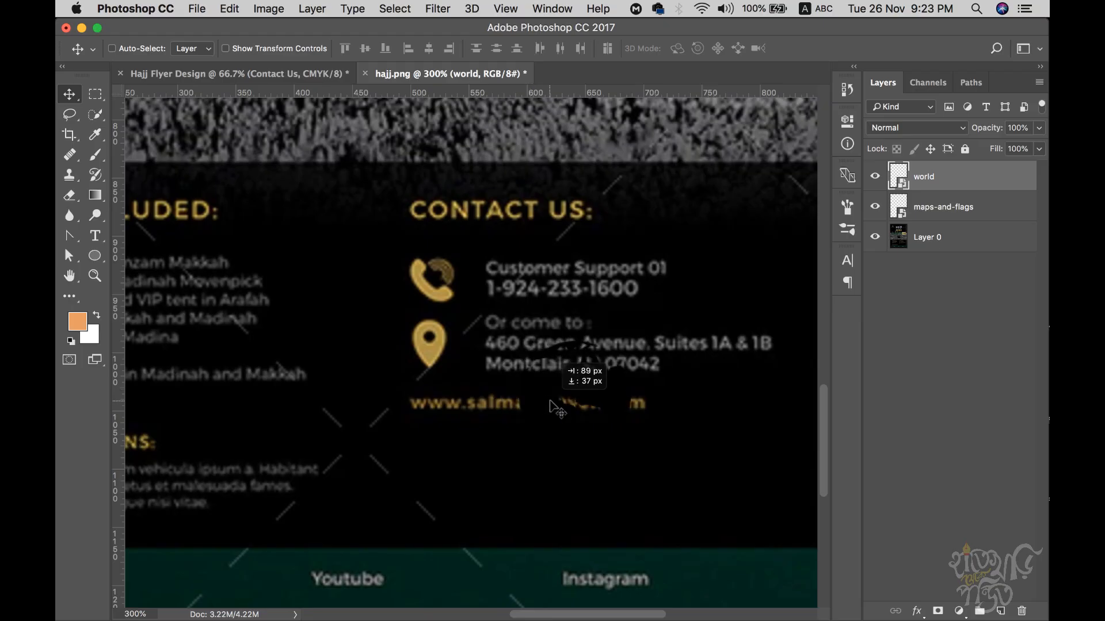
key("Delete")
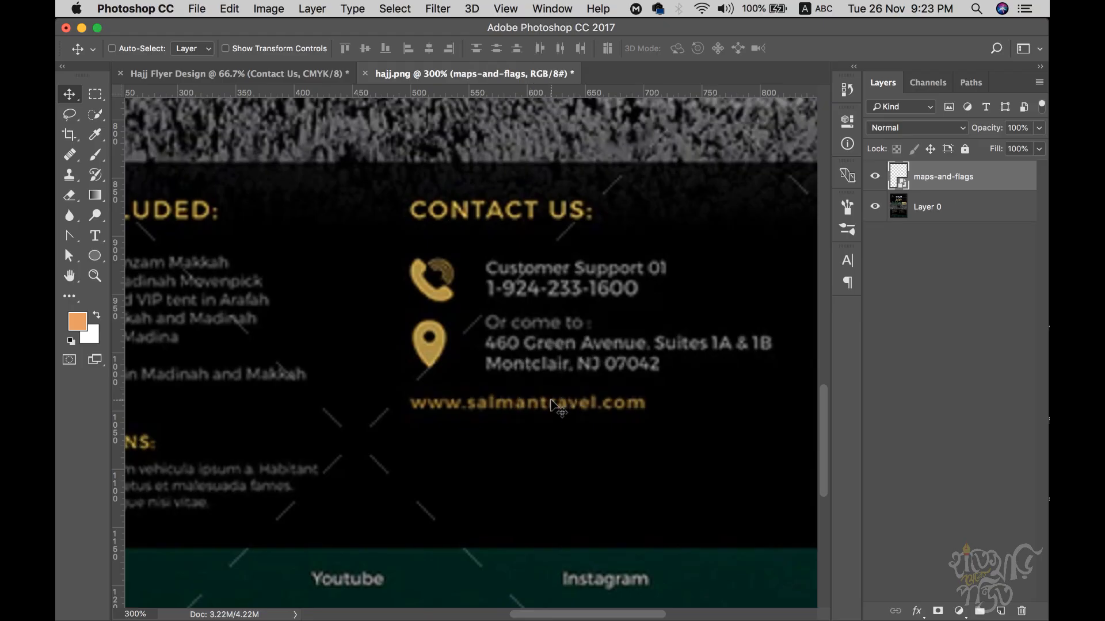
left_click(197, 8)
left_click(259, 292)
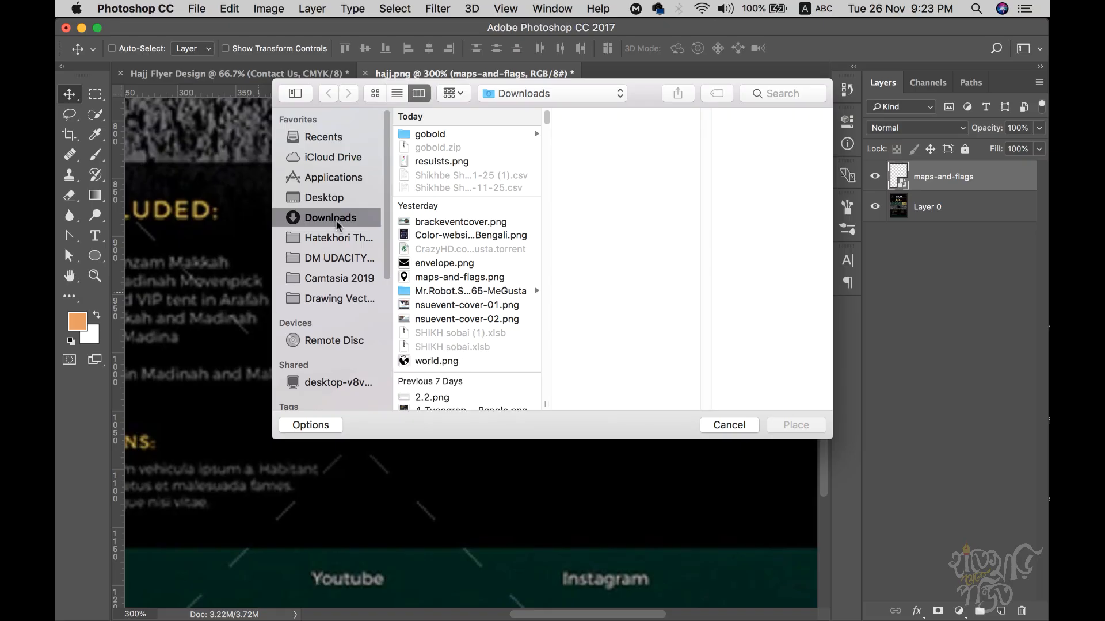
left_click(447, 360)
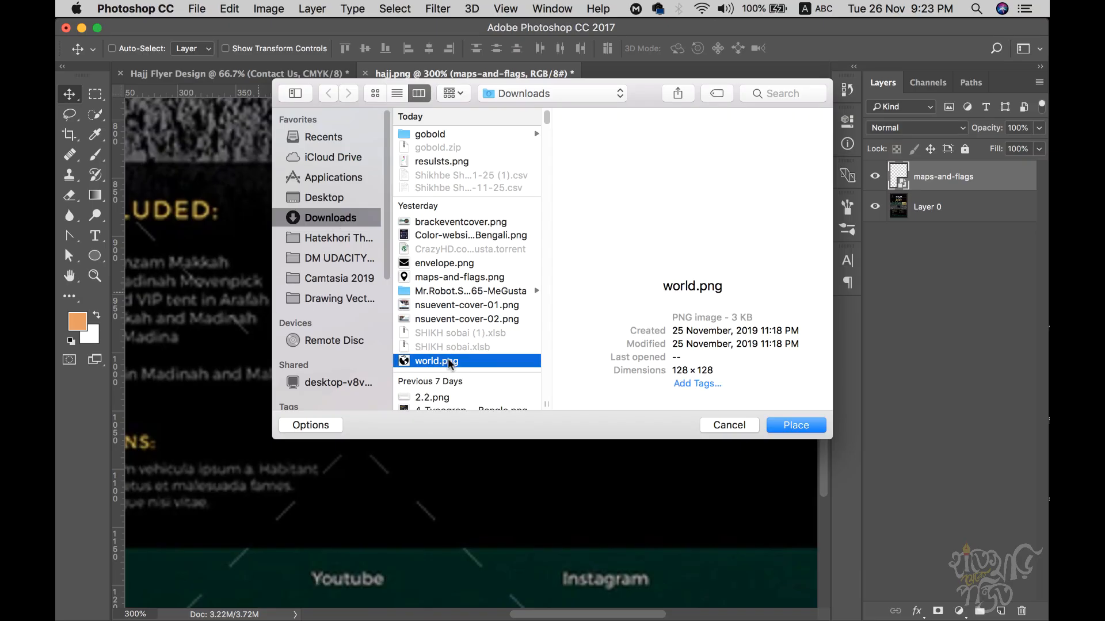
left_click(804, 426)
key("Return")
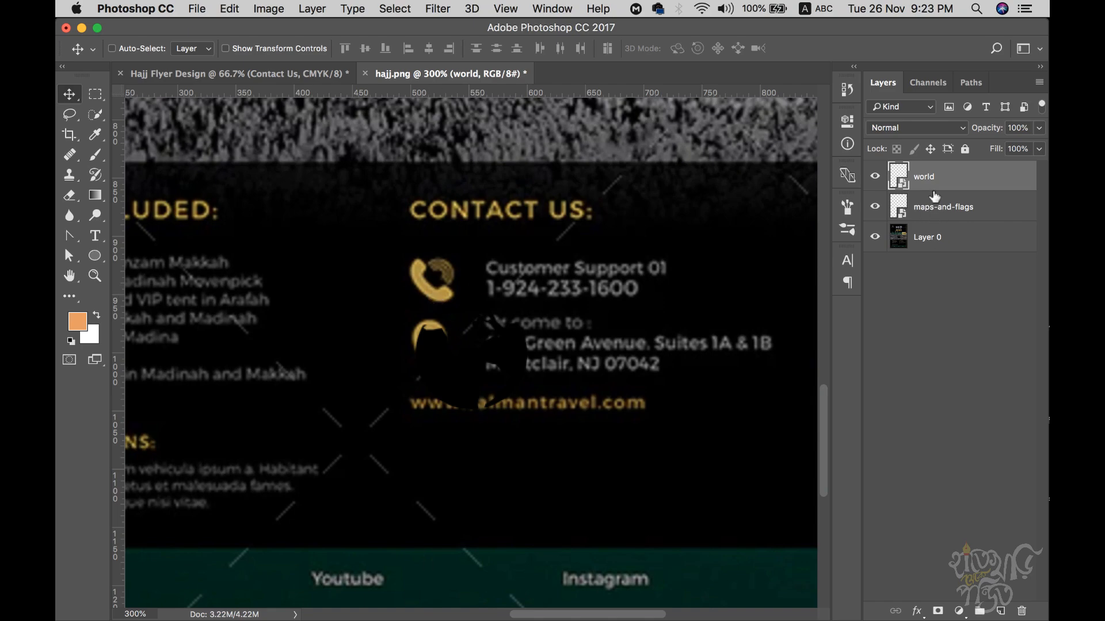
- Drag the world and maps-and-flags icons from hajj.png into the Hajj Flyer Design Contact Us area
left_click(936, 219, "shift")
left_click_drag(437, 352, 431, 186)
left_click_drag(558, 416, 562, 416)
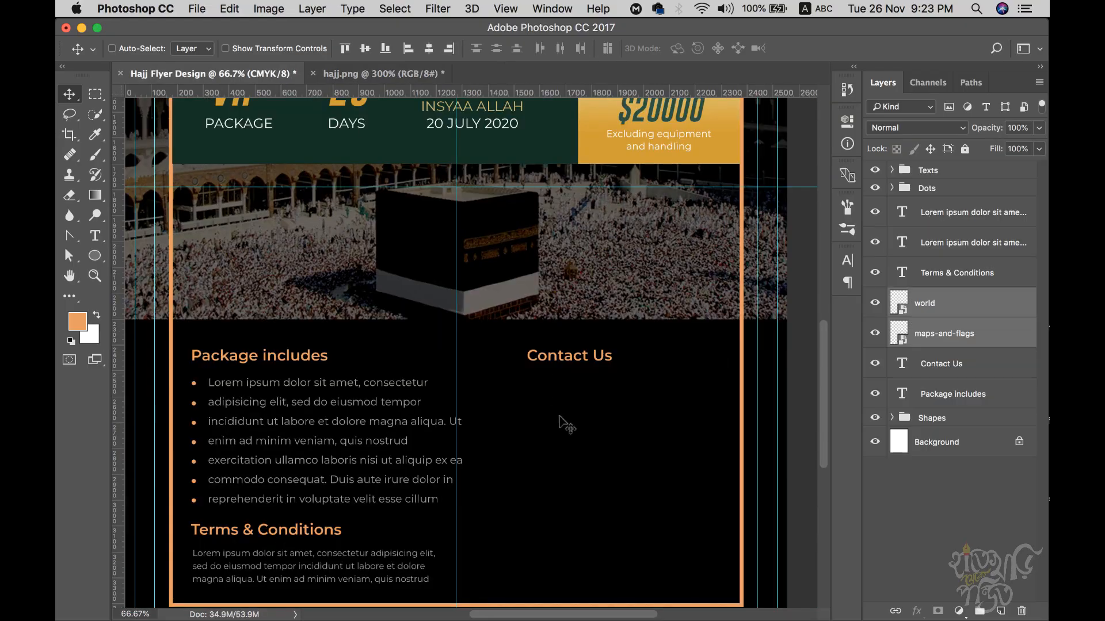
left_click_drag(594, 460, 493, 311)
left_click(475, 324, "super")
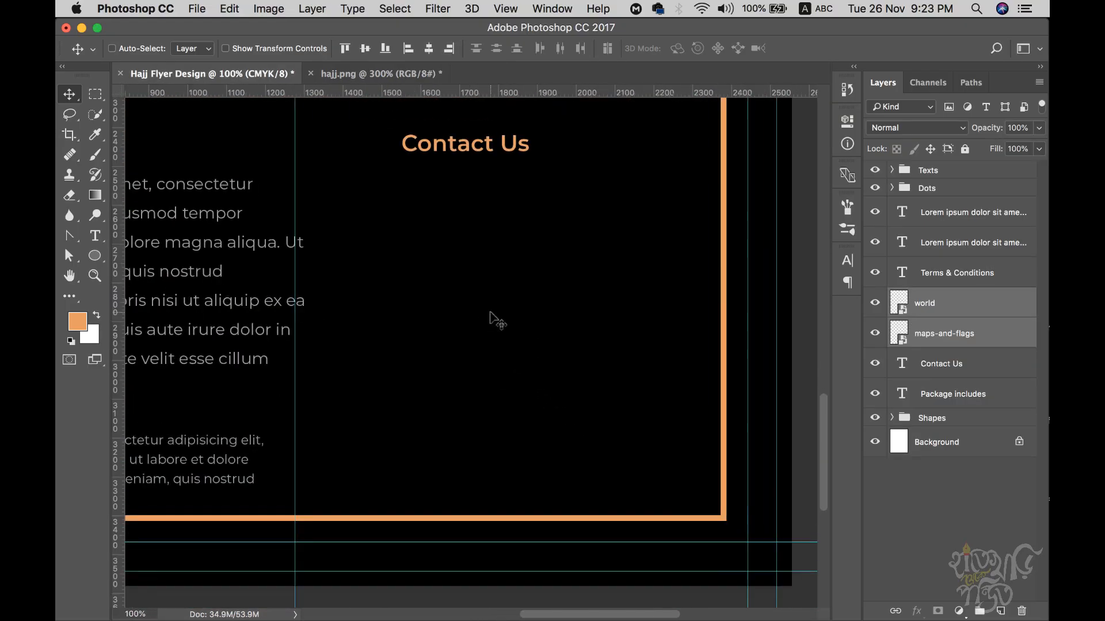
left_click(927, 309)
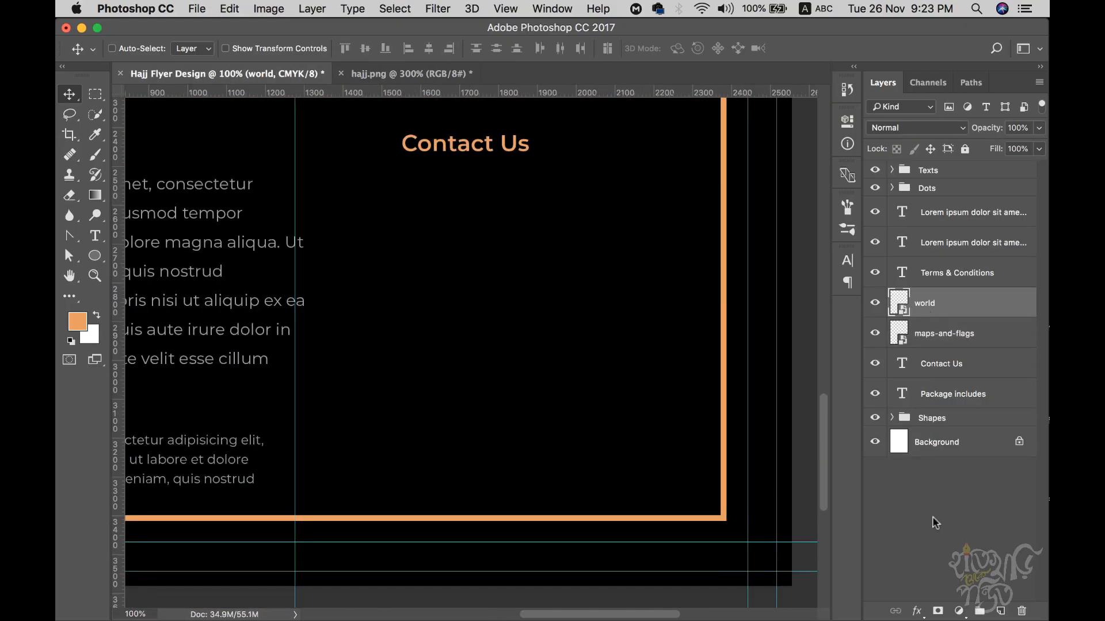
- Give the world globe a white Color Overlay with Normal blend mode at 100% opacity
left_click(918, 610)
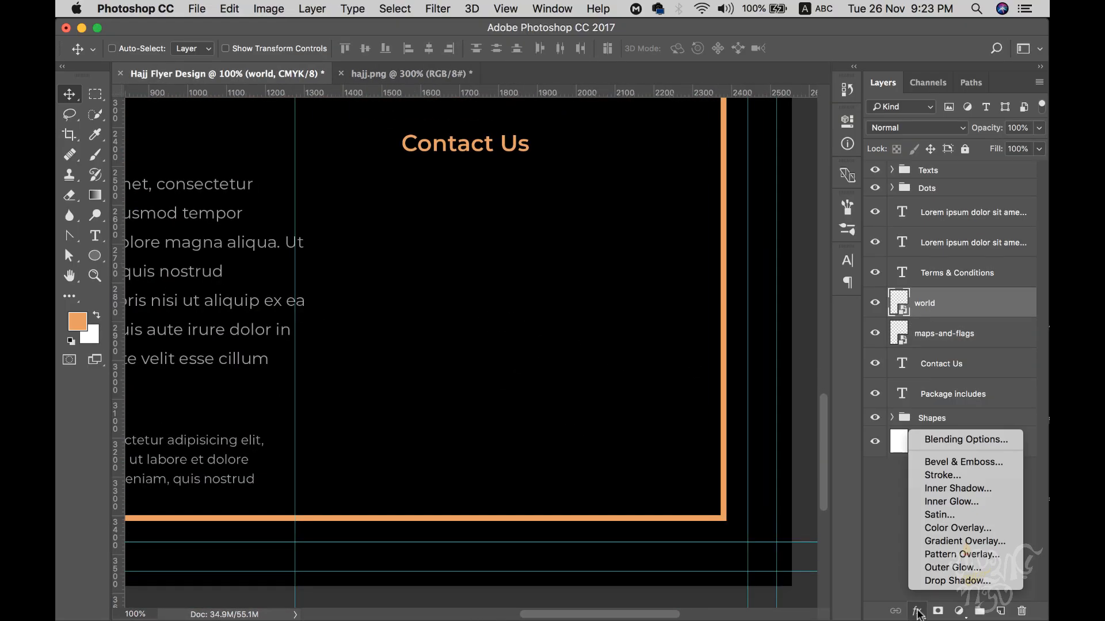
left_click(954, 532)
left_click(767, 185)
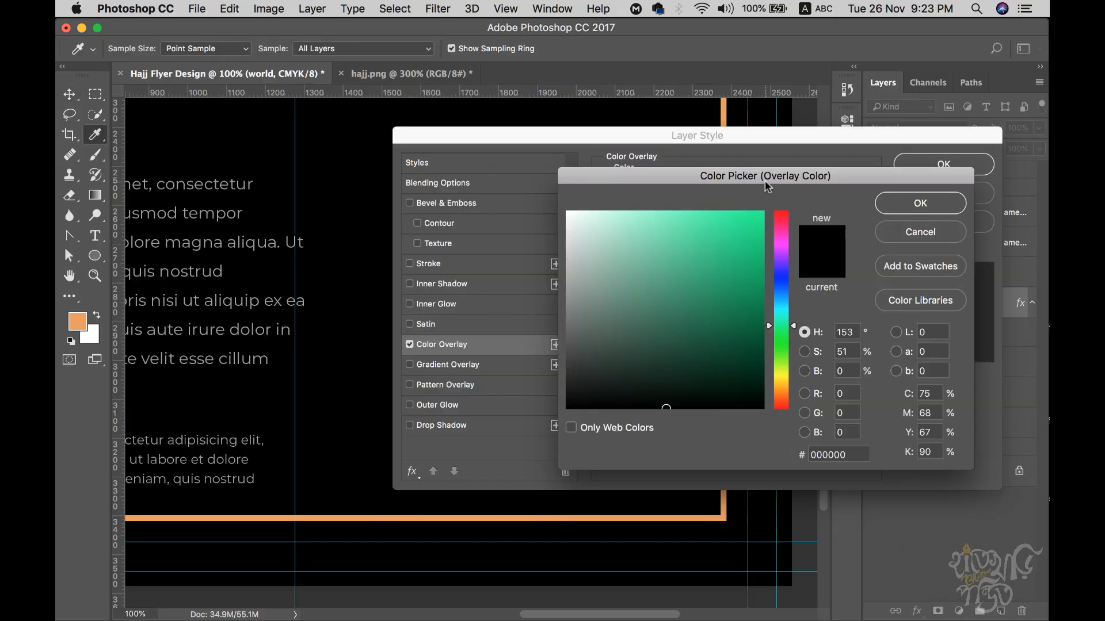
left_click(568, 212)
left_click(923, 201)
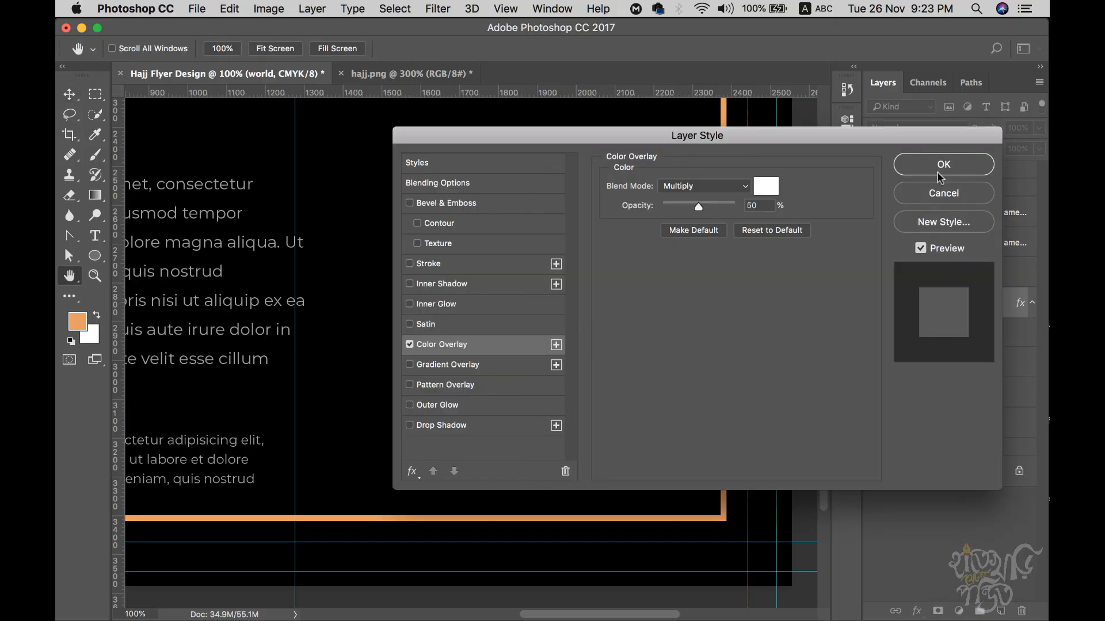
left_click(943, 166)
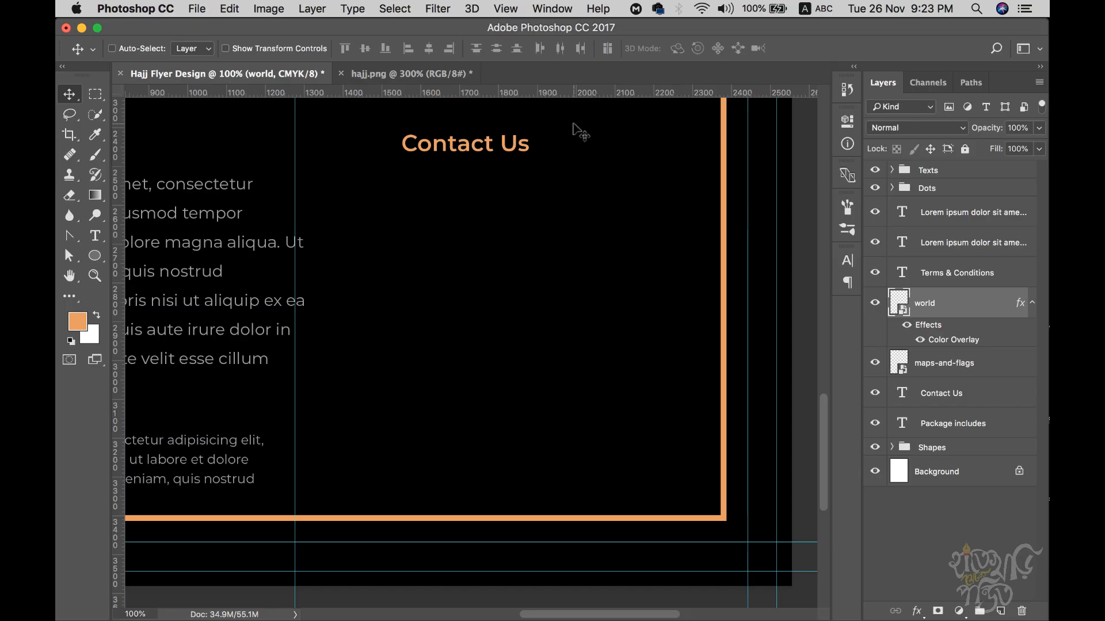
double_click(954, 340)
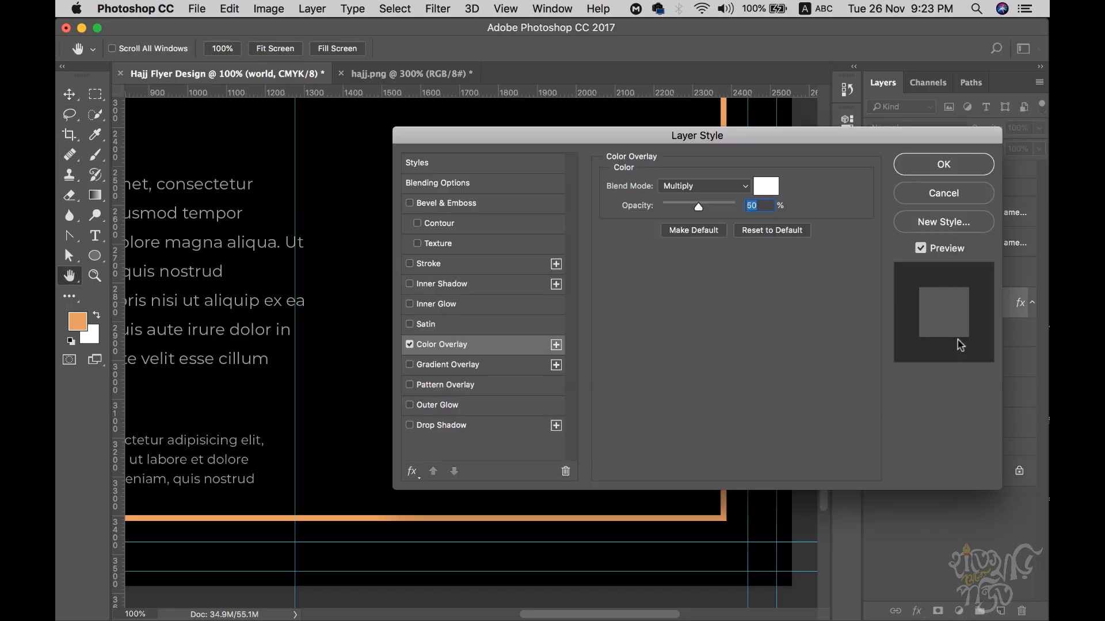
left_click(708, 186)
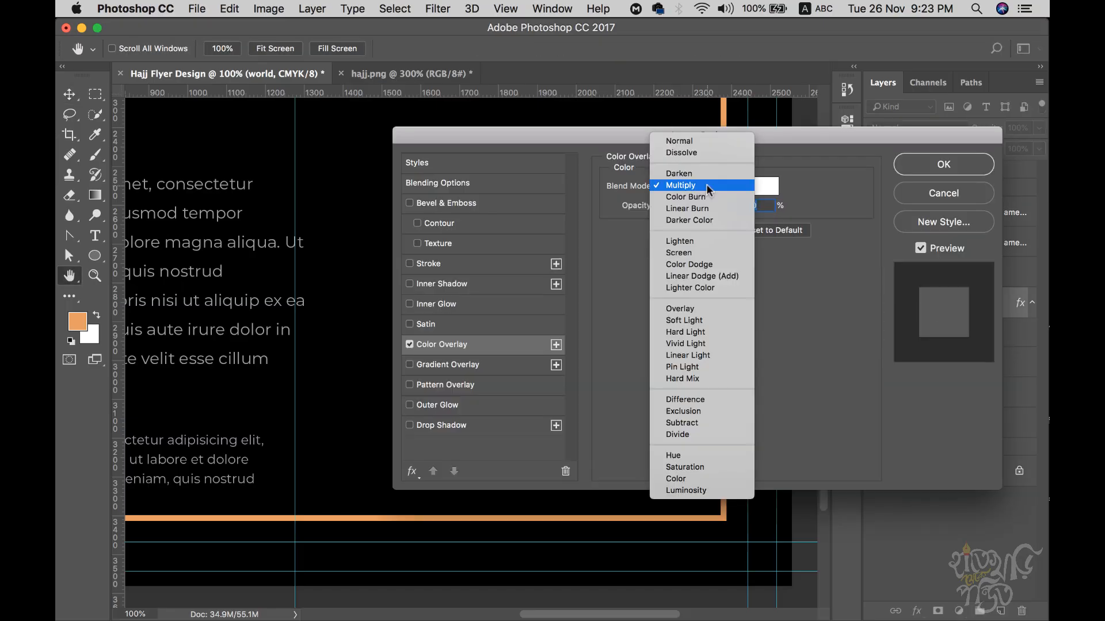
left_click(705, 141)
left_click_drag(697, 206, 790, 206)
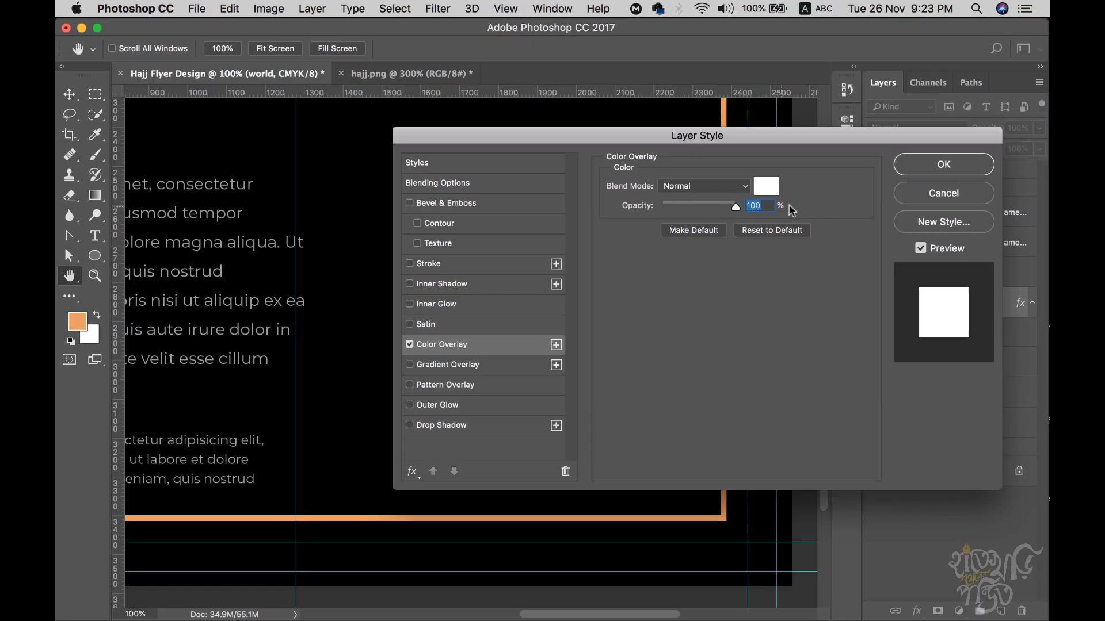
left_click(952, 170)
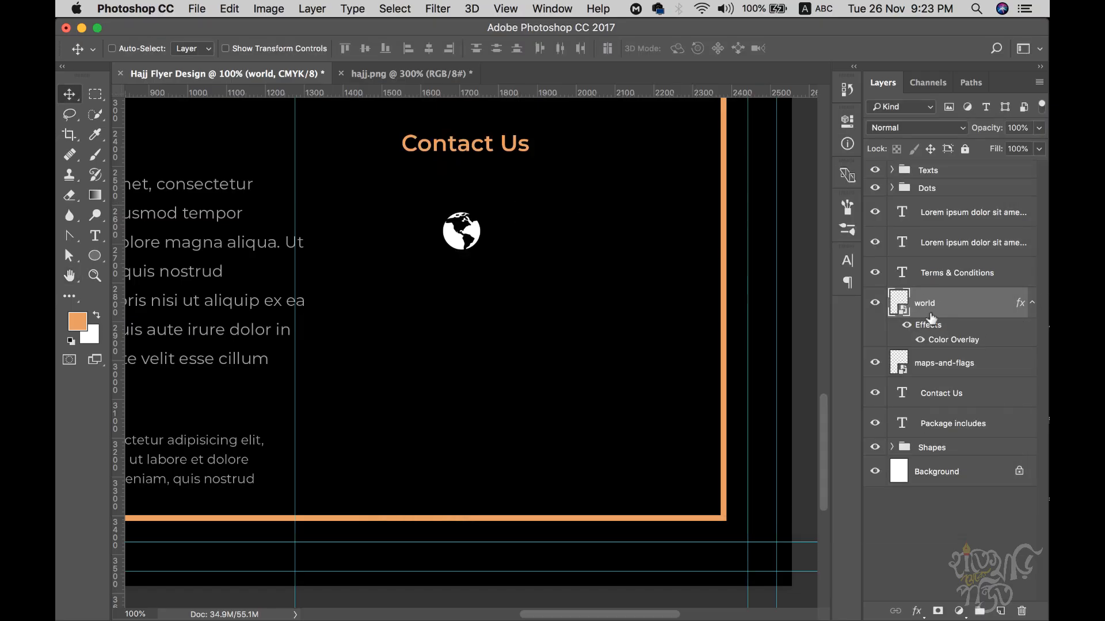
- Copy the globe's white overlay style and paste it onto the maps-and-flags pin
left_click(929, 368)
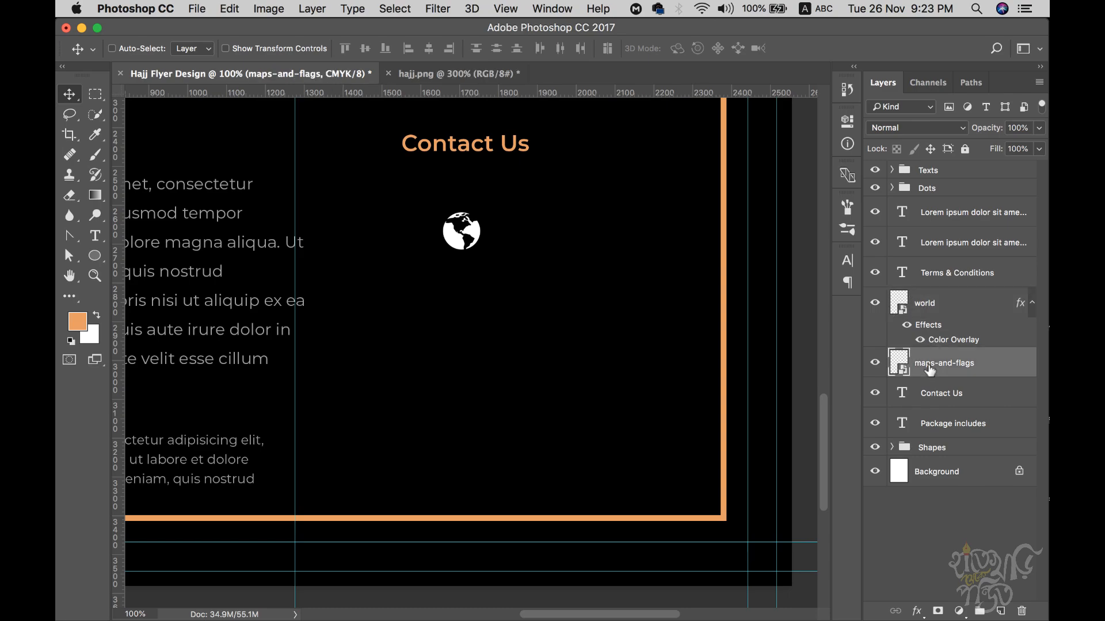
left_click(933, 310)
right_click(932, 312)
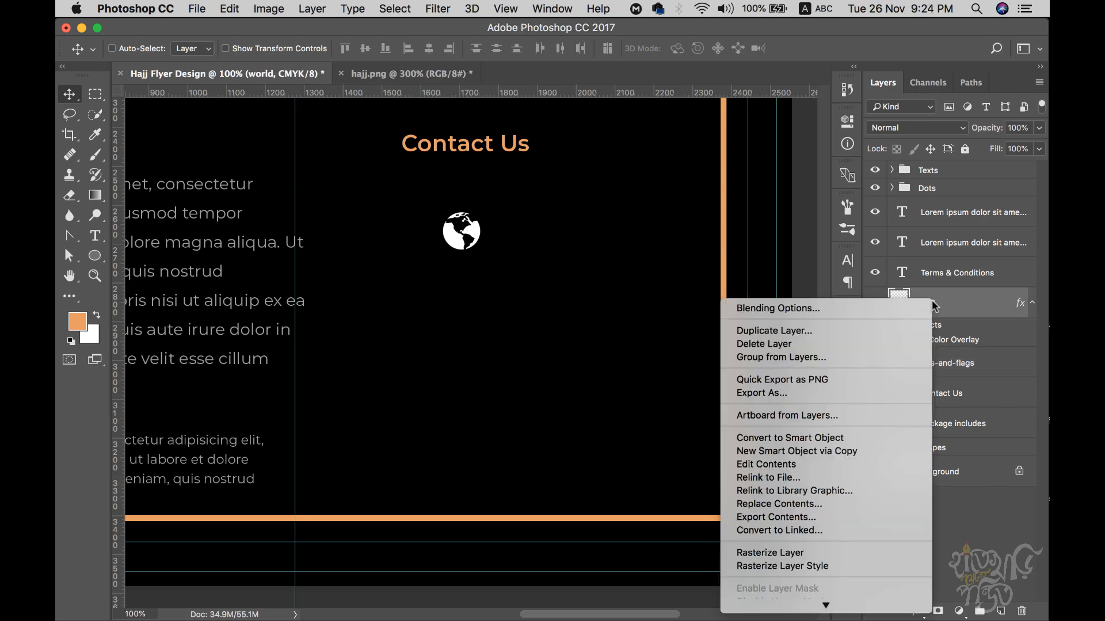
left_click(787, 541)
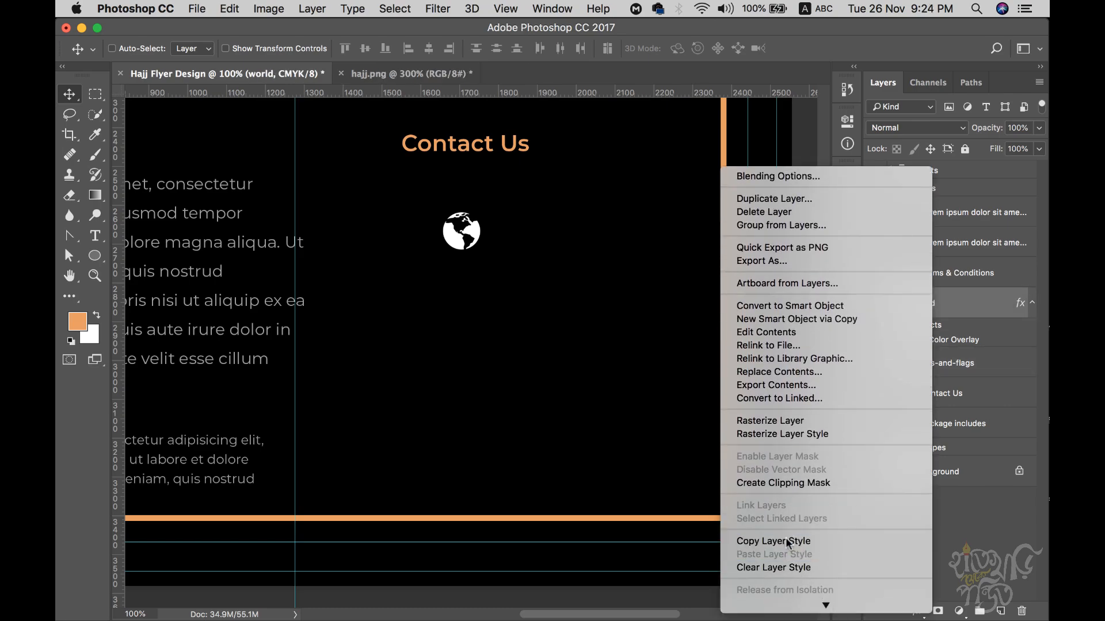
left_click(942, 362)
right_click(953, 362)
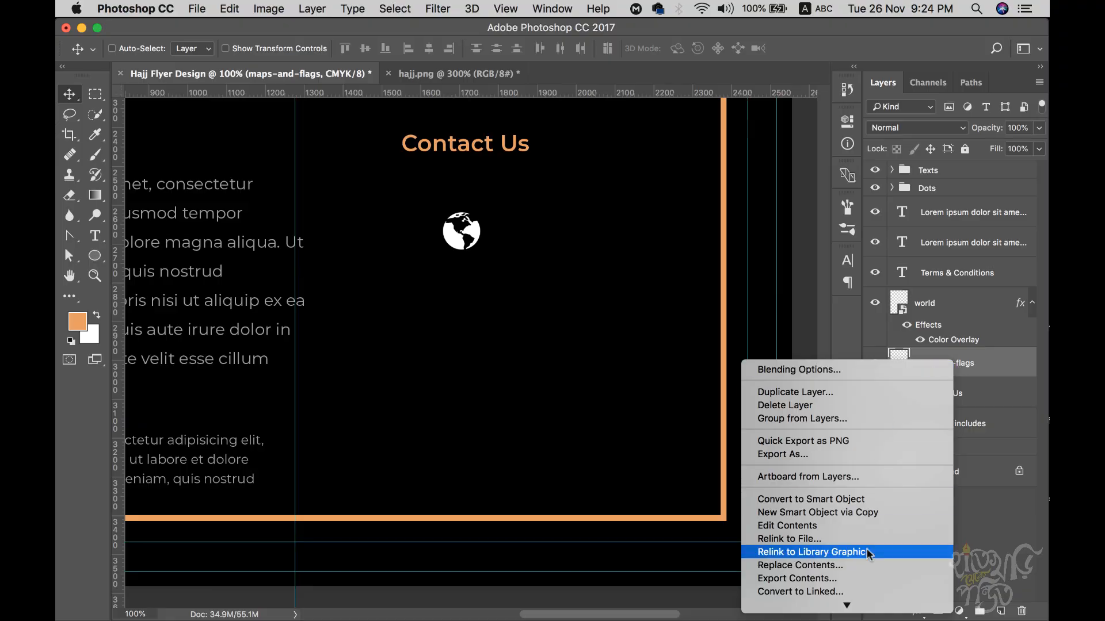
left_click(805, 562)
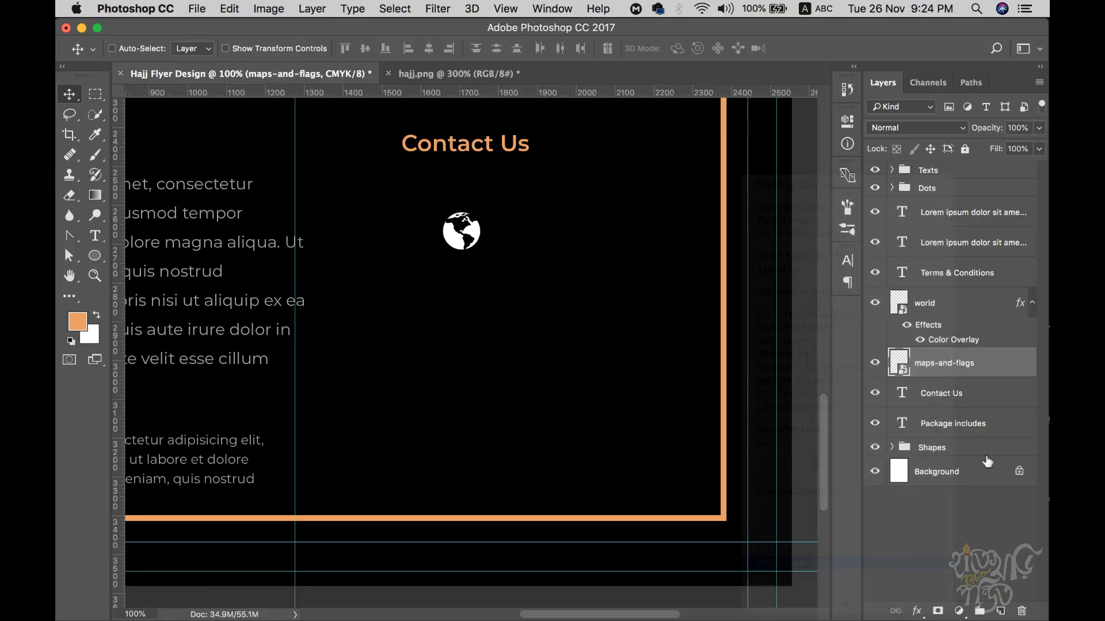
left_click(1032, 365)
left_click(1033, 304)
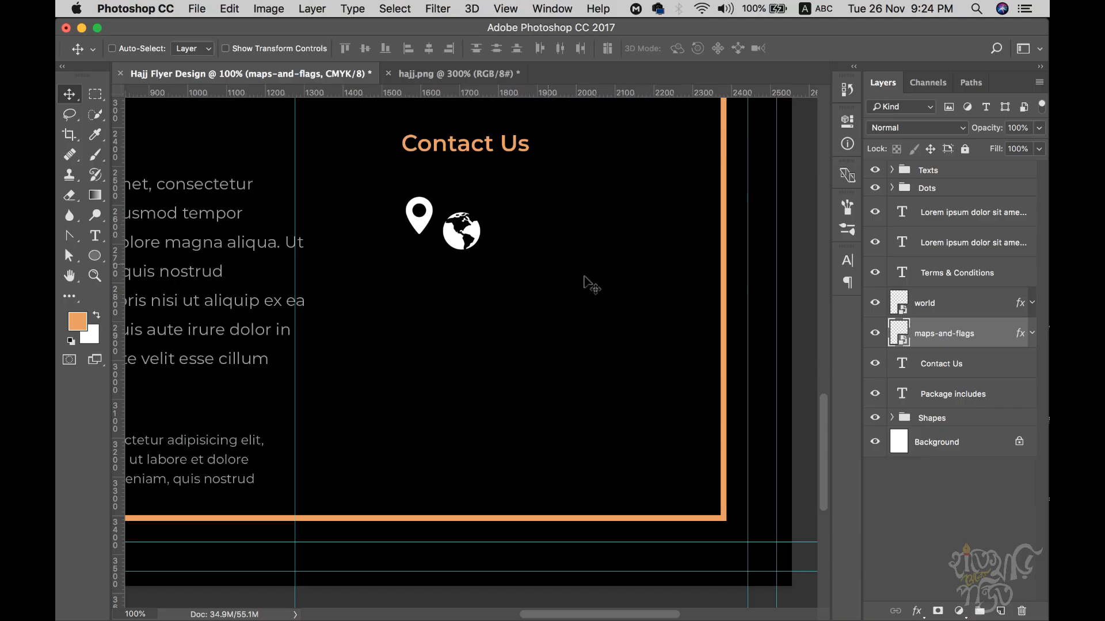
- Sample the reference pin's gold in hajj.png and brighten the foreground colour to d5b140
left_click(474, 73)
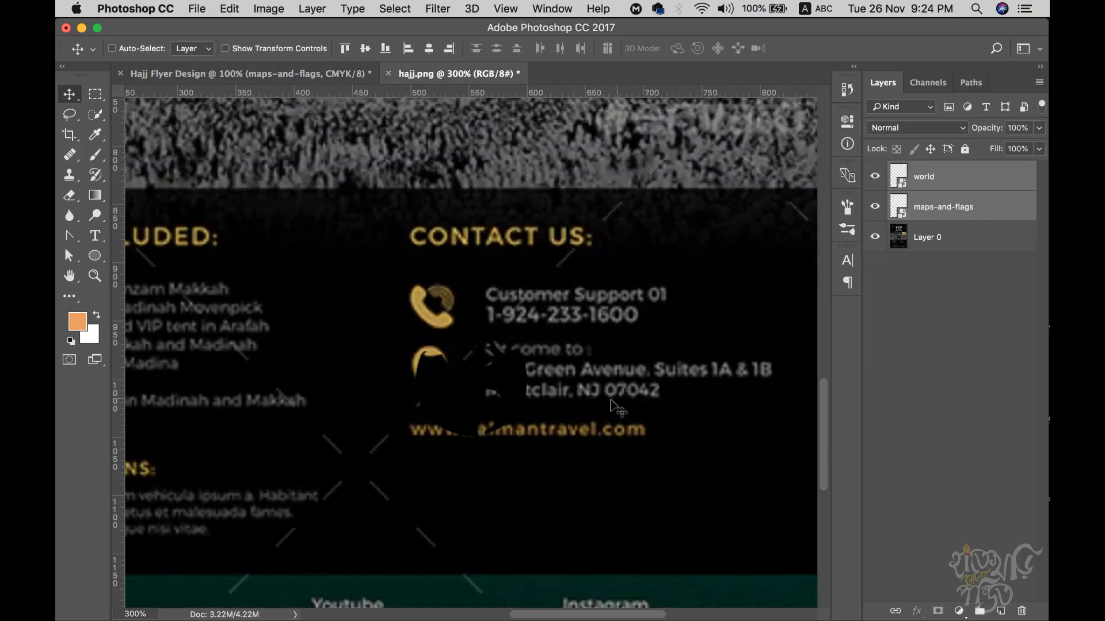
key("super+shift+e")
key("i")
left_click(433, 370)
left_click(77, 320)
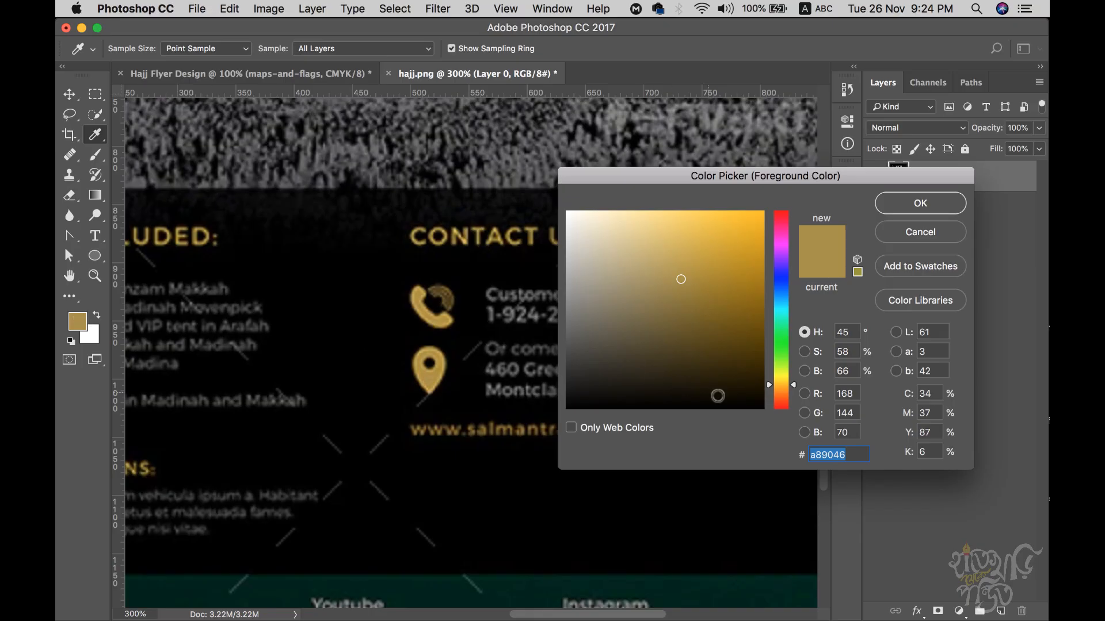
left_click(696, 267)
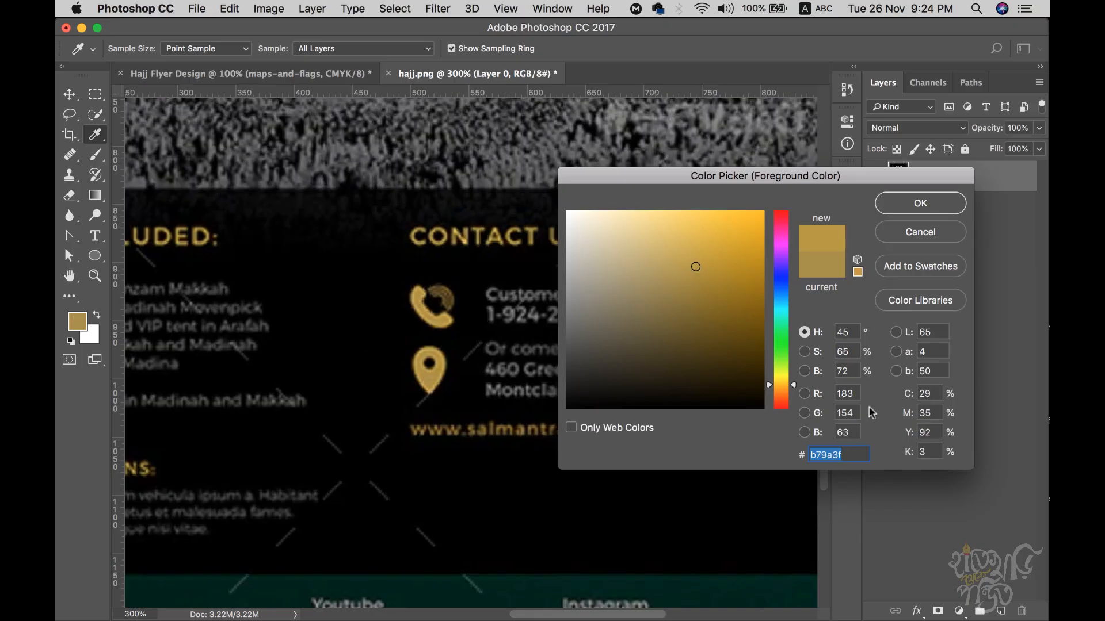
left_click(704, 243)
left_click(918, 213)
- Change the maps-and-flags Color Overlay from white to the gold d5b140
left_click(363, 73)
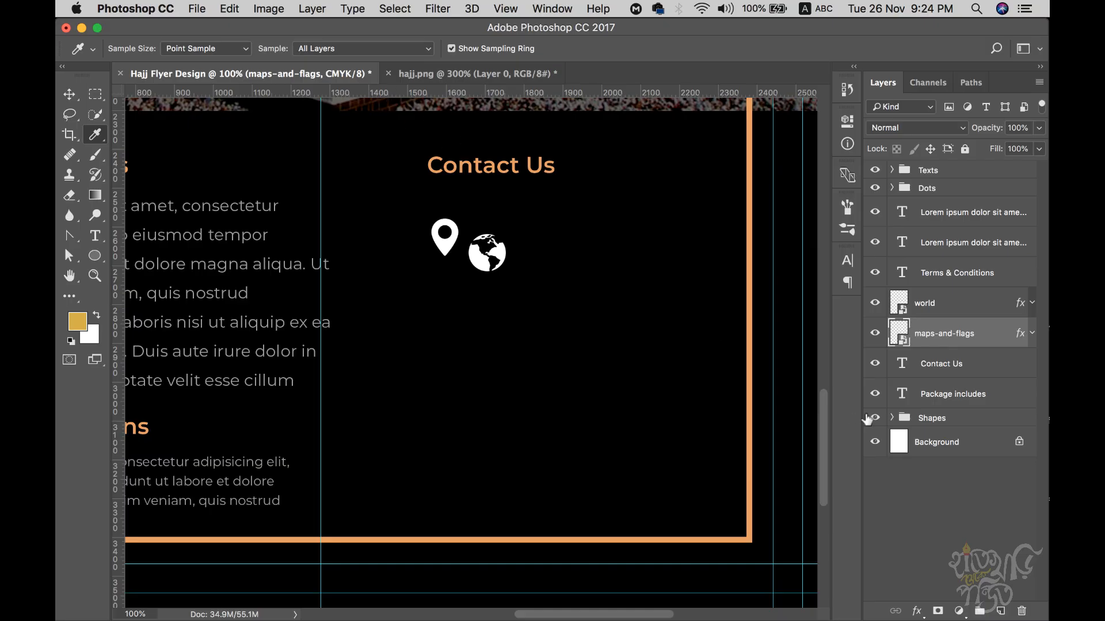
left_click(1032, 334)
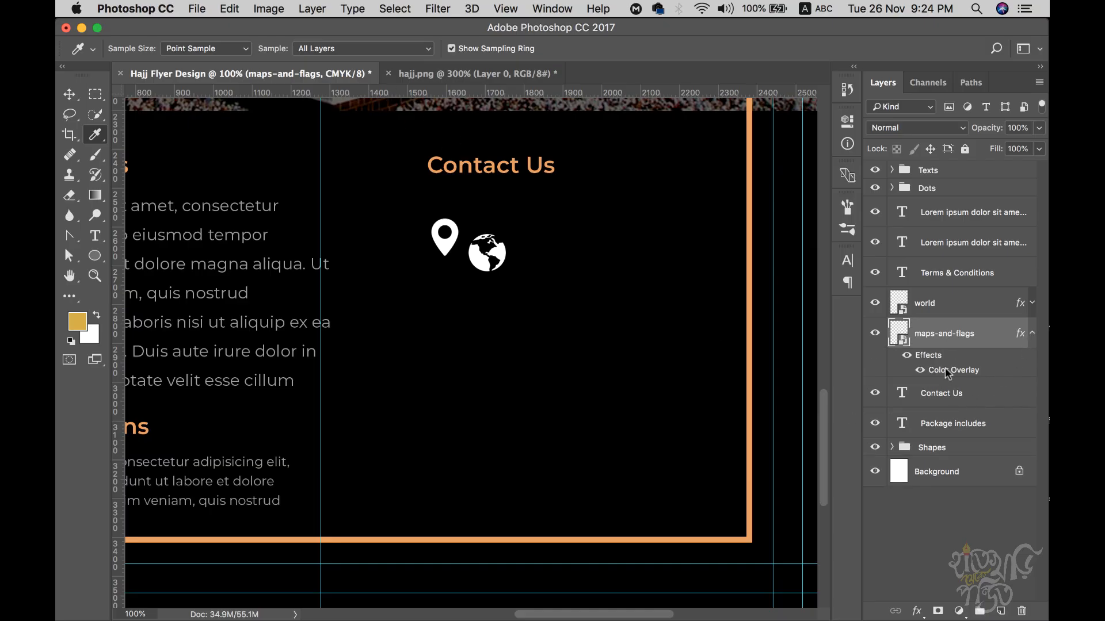
double_click(948, 373)
left_click(767, 186)
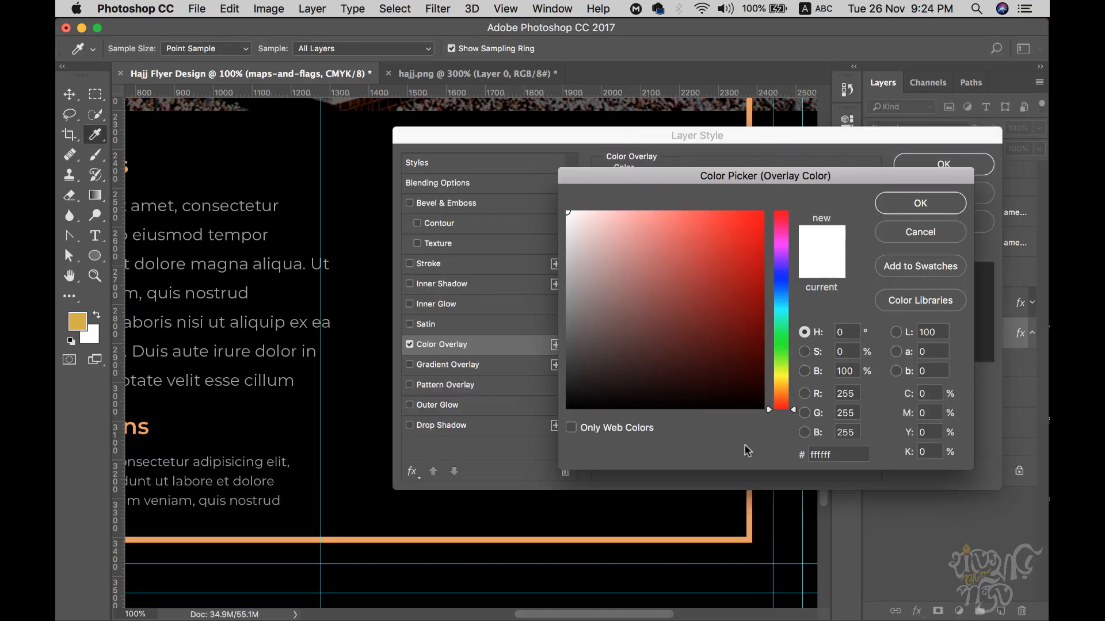
key("super+v")
left_click(925, 206)
left_click(923, 169)
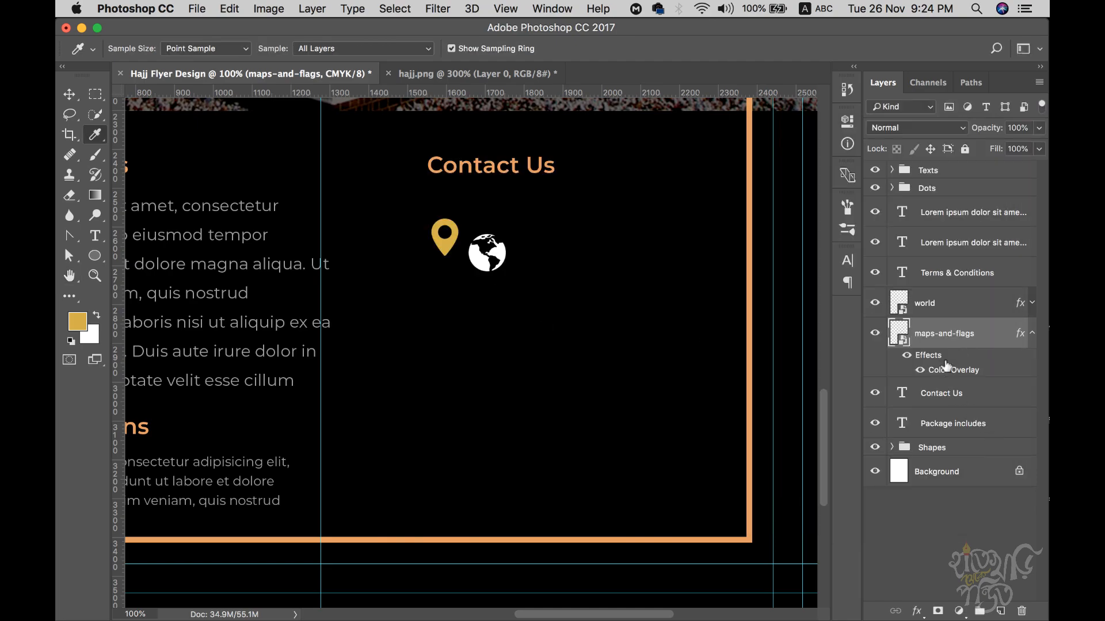
- Copy the pin's gold overlay style and paste it onto the world globe
right_click(938, 337)
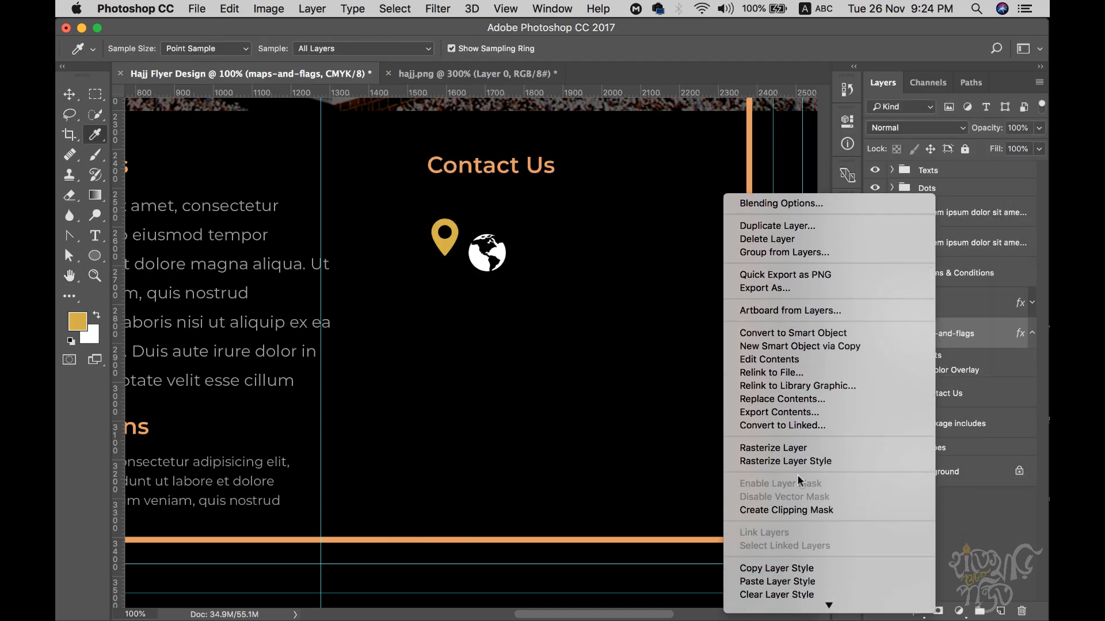
left_click(800, 568)
left_click(923, 304)
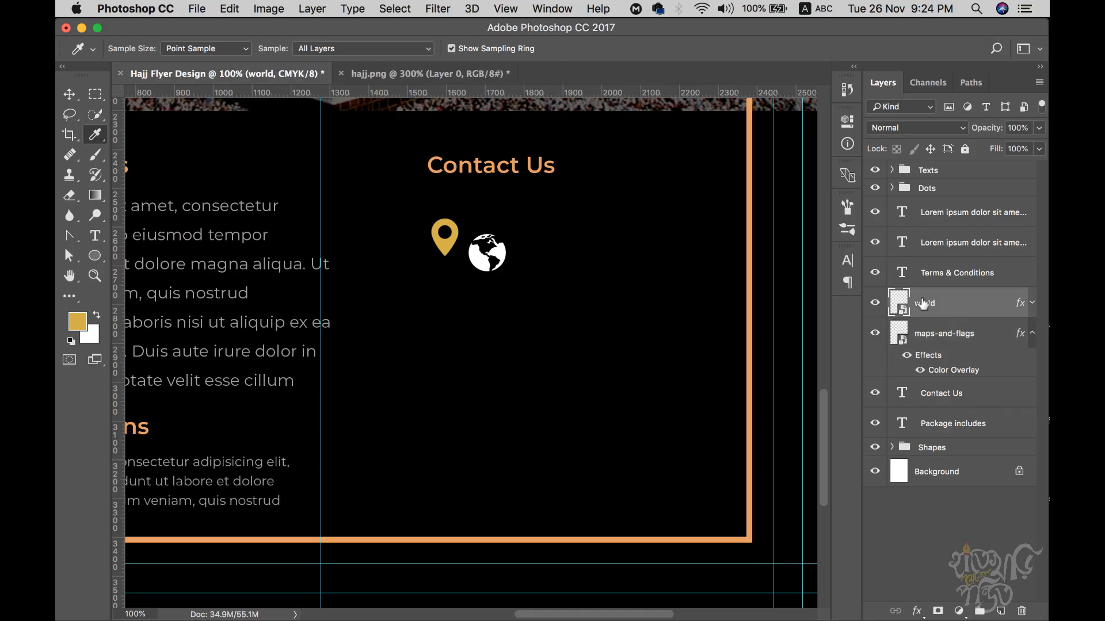
right_click(923, 303)
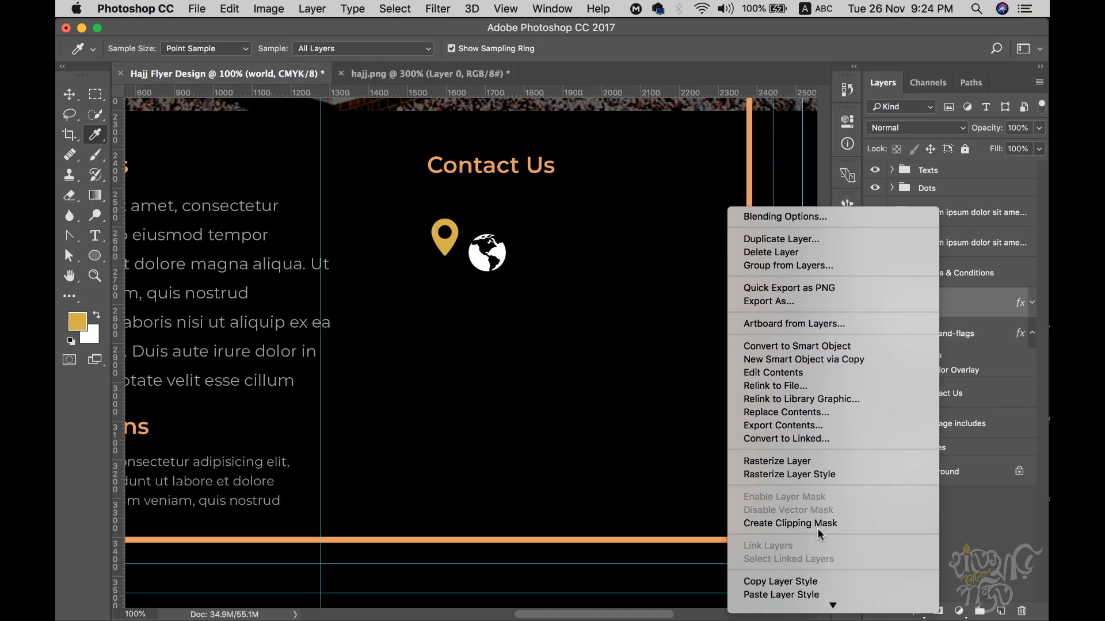
left_click(796, 593)
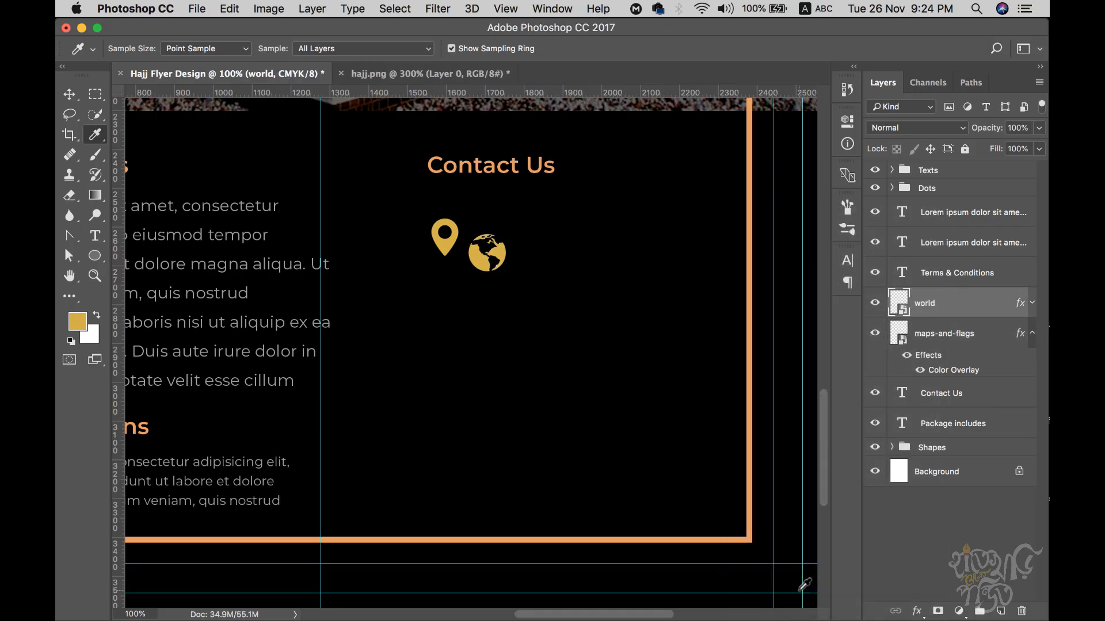
left_click(1032, 304)
left_click(1033, 304)
left_click(1031, 335)
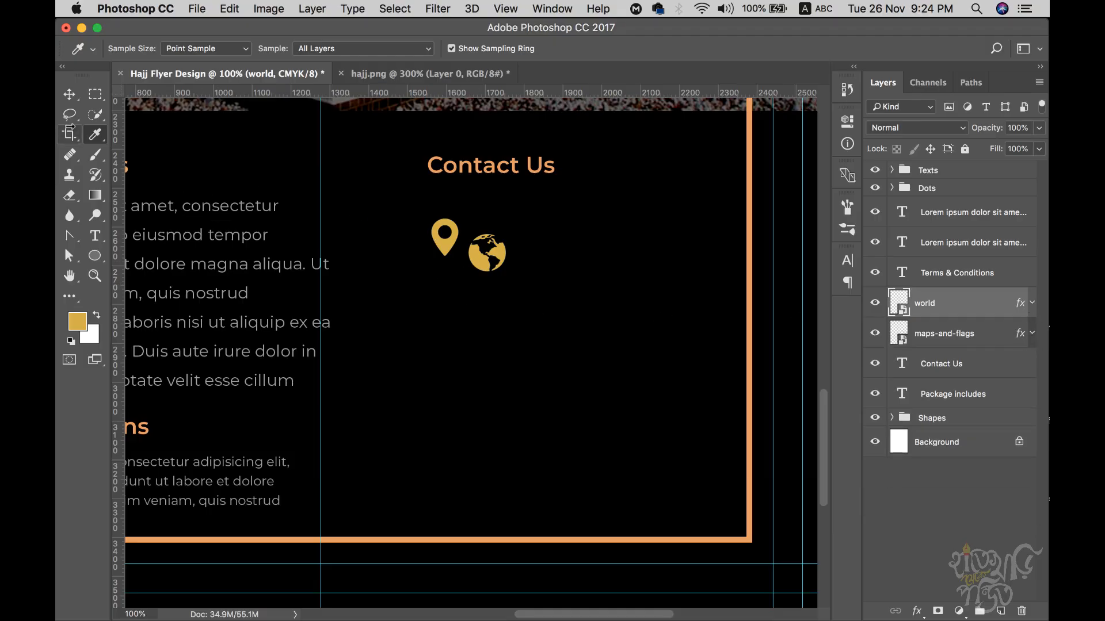
left_click(68, 96)
- Stack the map pin above the globe under Contact Us and zoom in to 200%
left_click(958, 340)
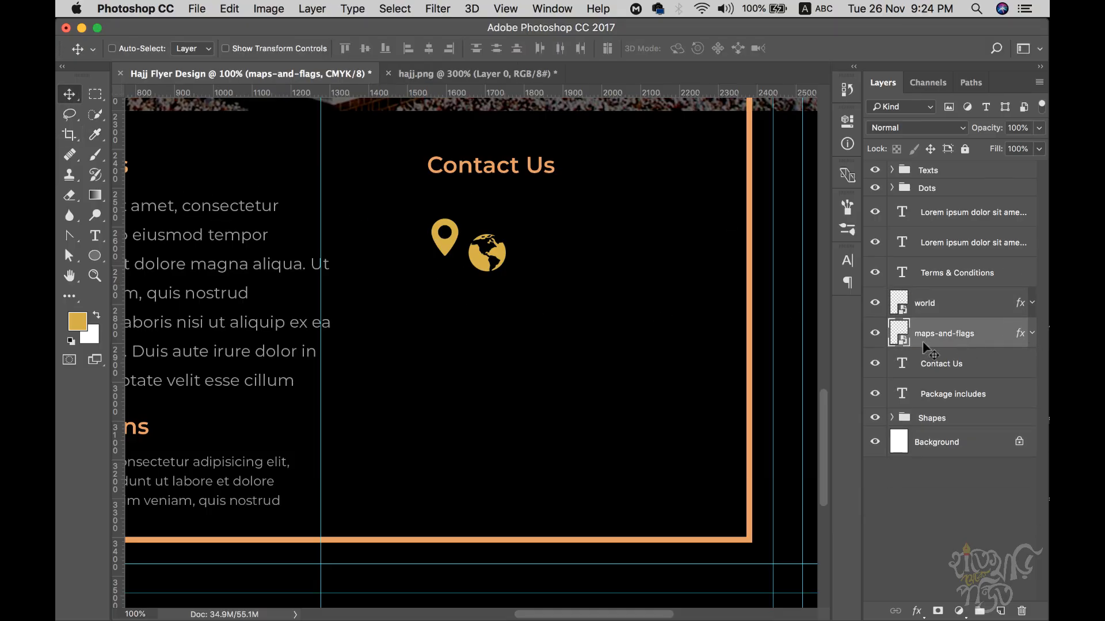
left_click_drag(448, 239, 430, 327)
left_click(934, 299)
left_click(926, 338)
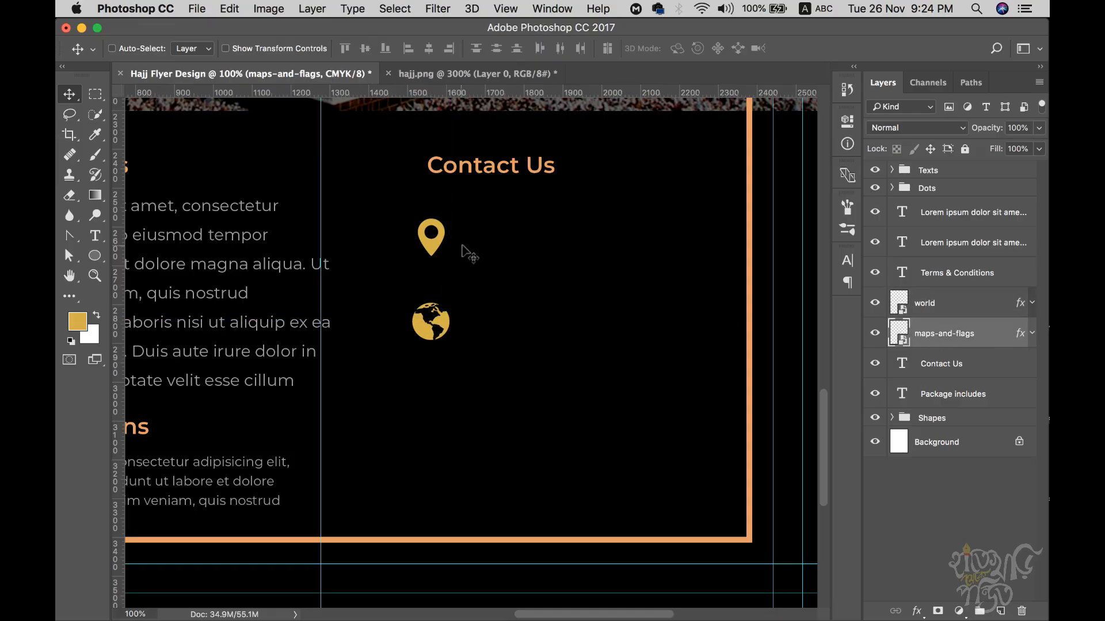
left_click_drag(439, 247, 435, 259)
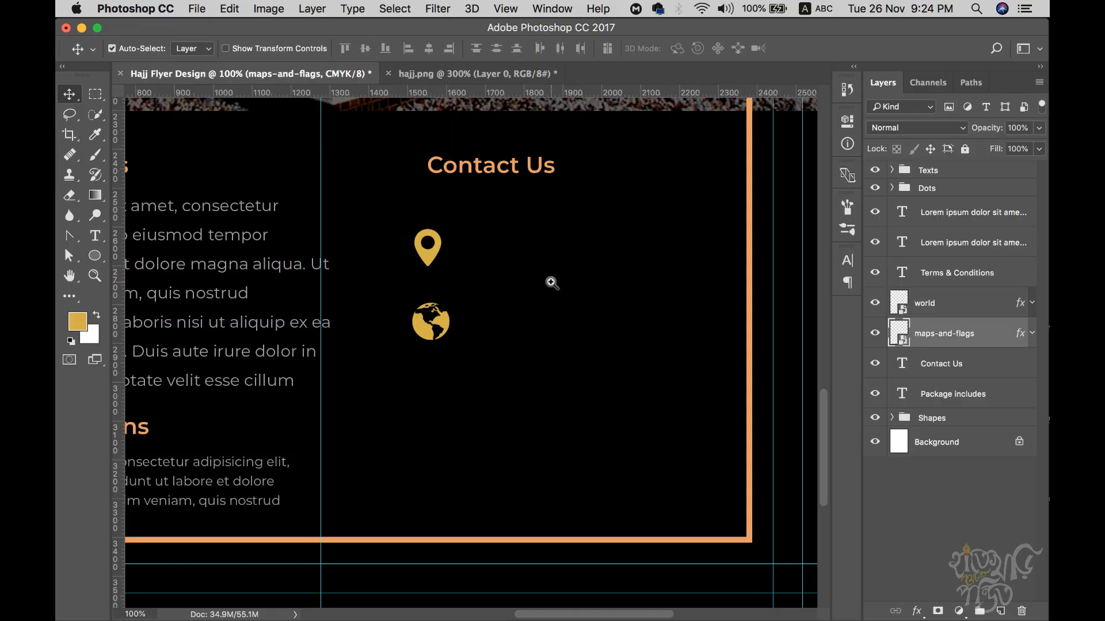
key("super+equal")
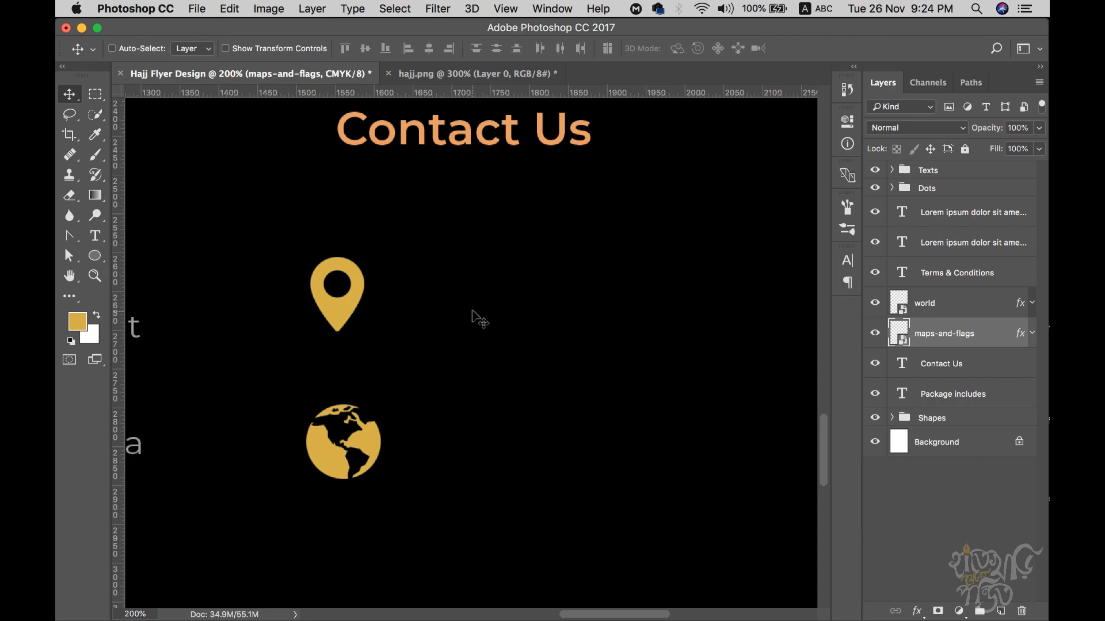
key("t")
left_click(431, 300)
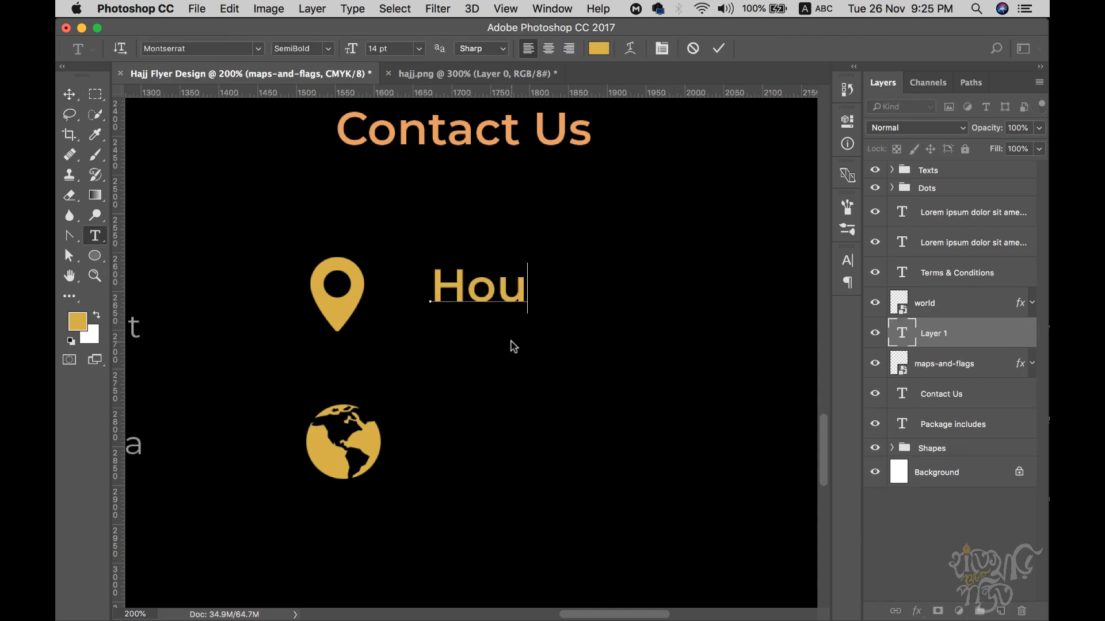
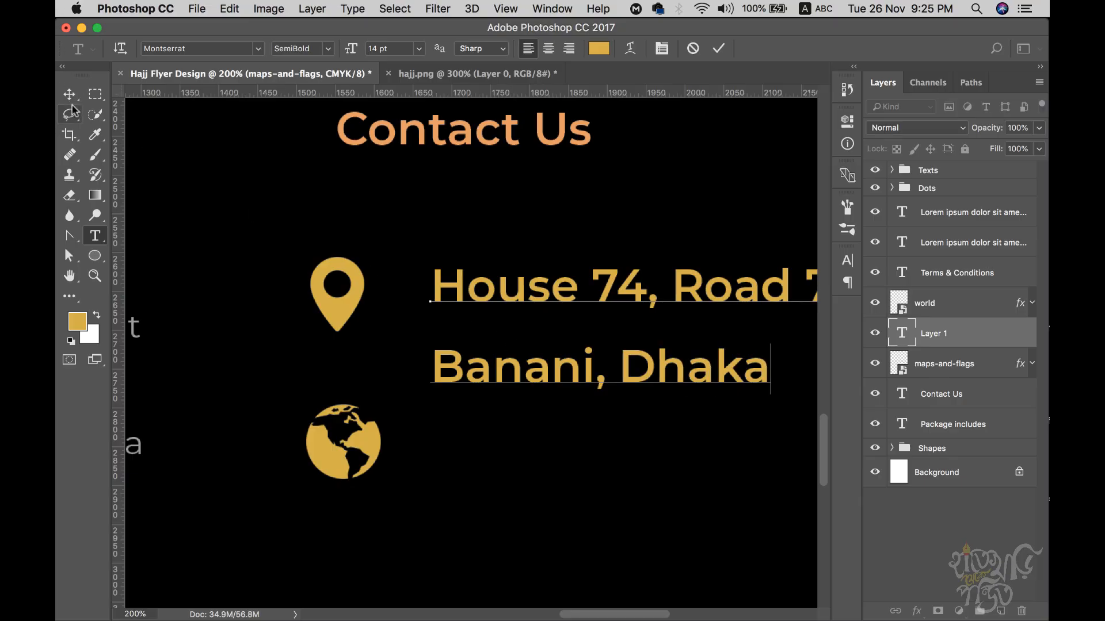
key("super+a")
left_click(847, 260)
left_click(713, 304)
type("12")
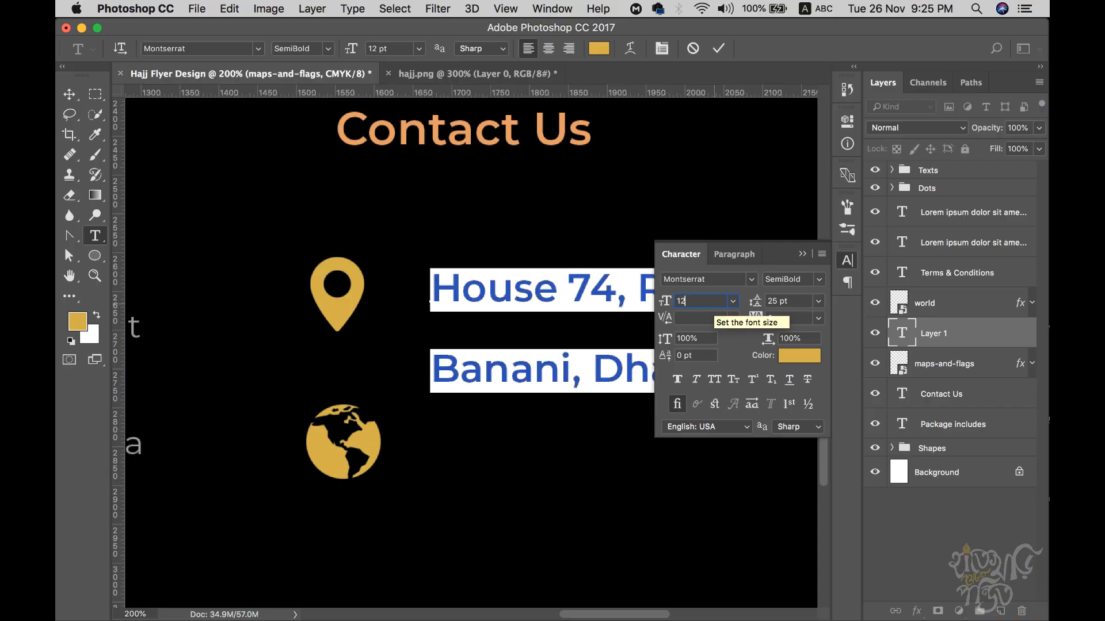
key("BackSpace")
type("0")
key("Return")
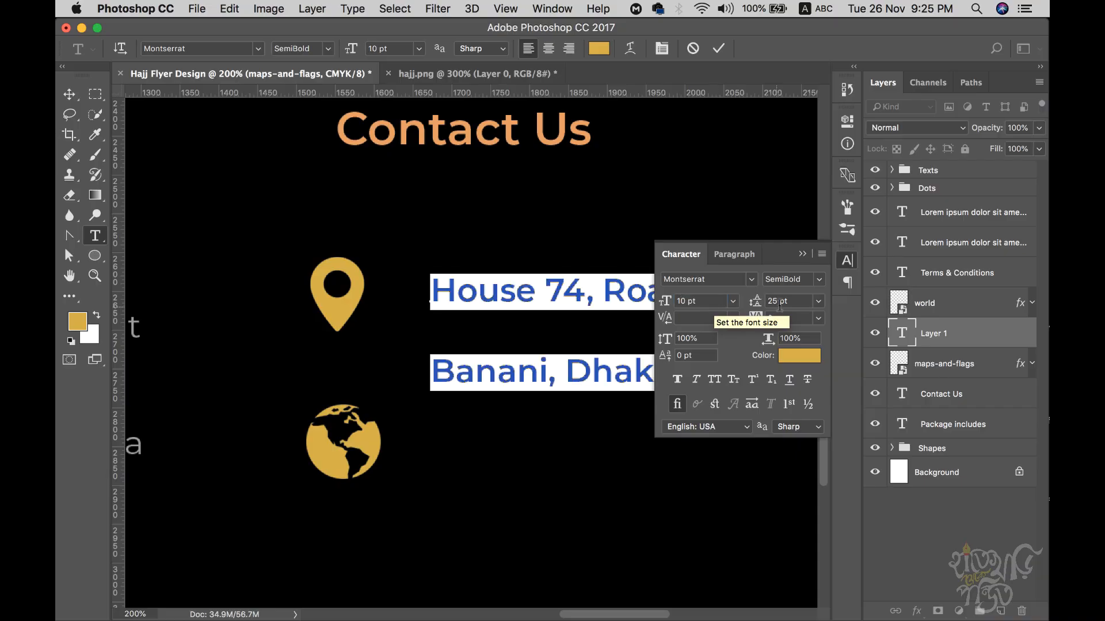
- Give the address 16 pt leading, white colour and Montserrat Regular weight
left_click(806, 301)
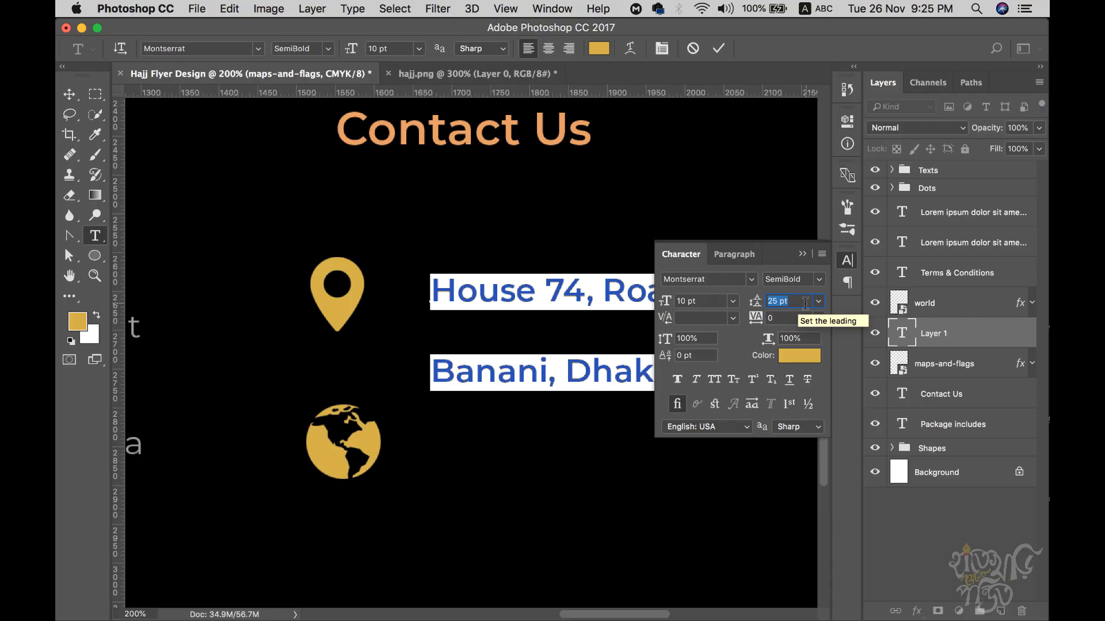
type("18")
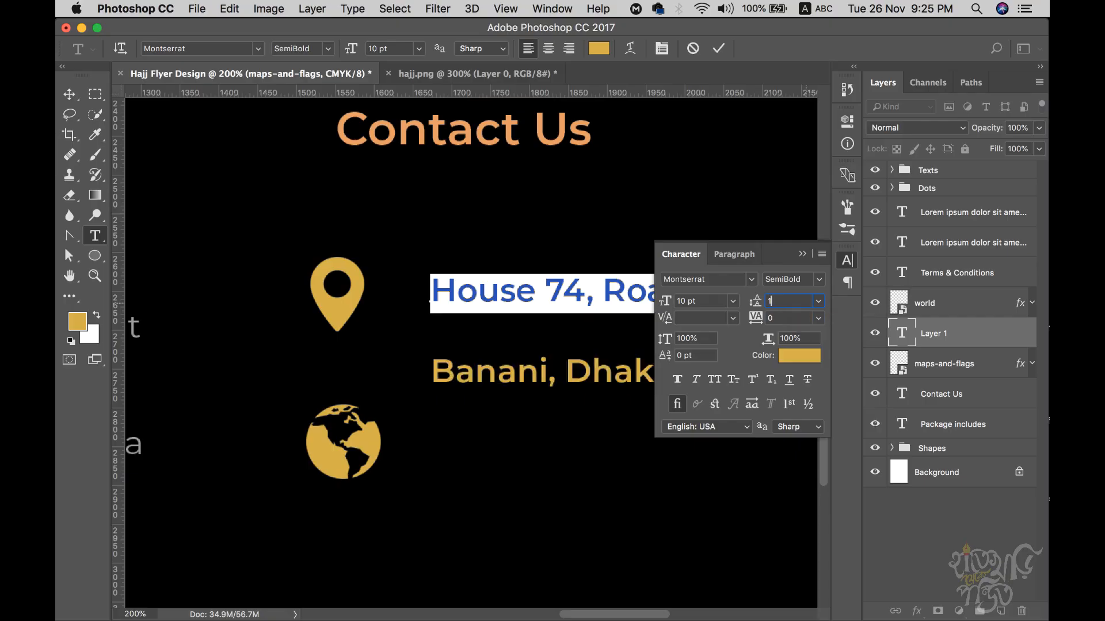
key("BackSpace")
key("BackSpace")
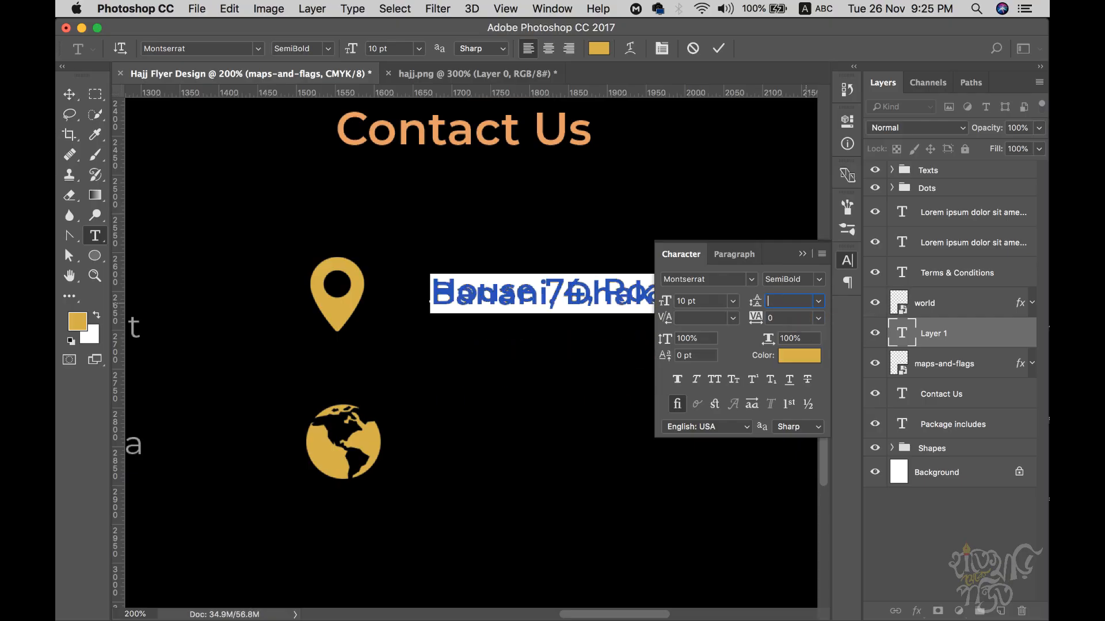
type("16")
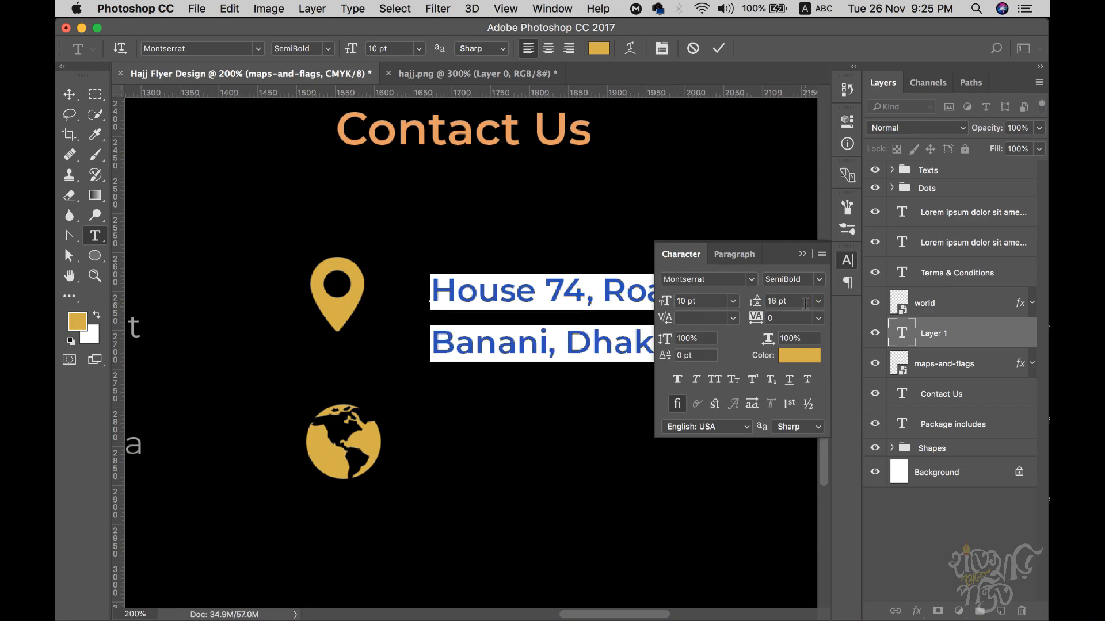
left_click(800, 355)
left_click_drag(631, 330, 567, 213)
left_click(944, 205)
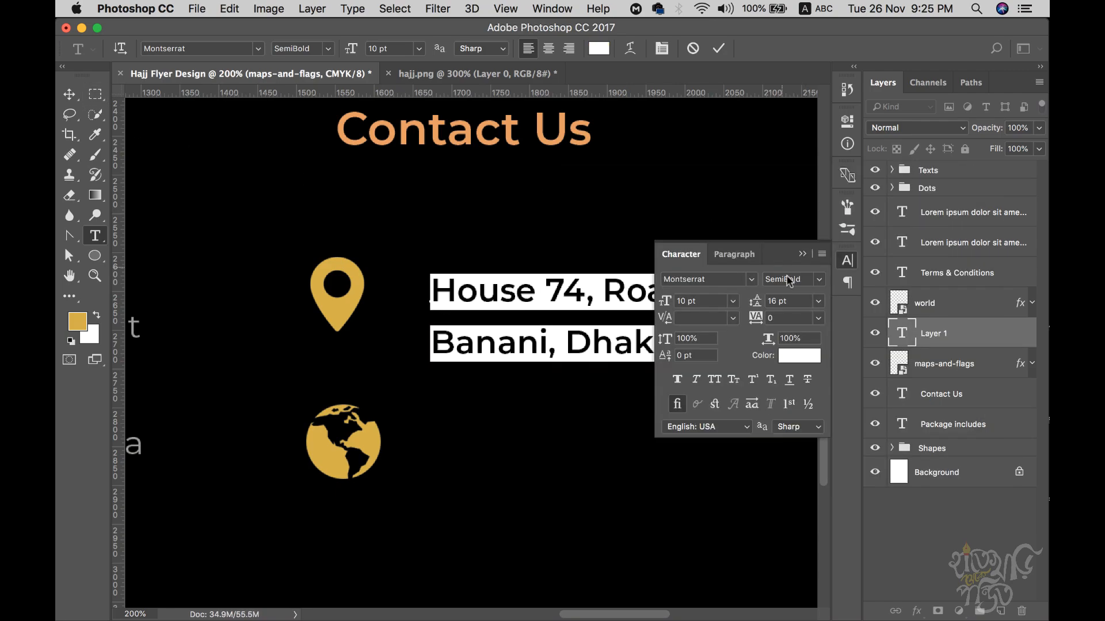
left_click(818, 280)
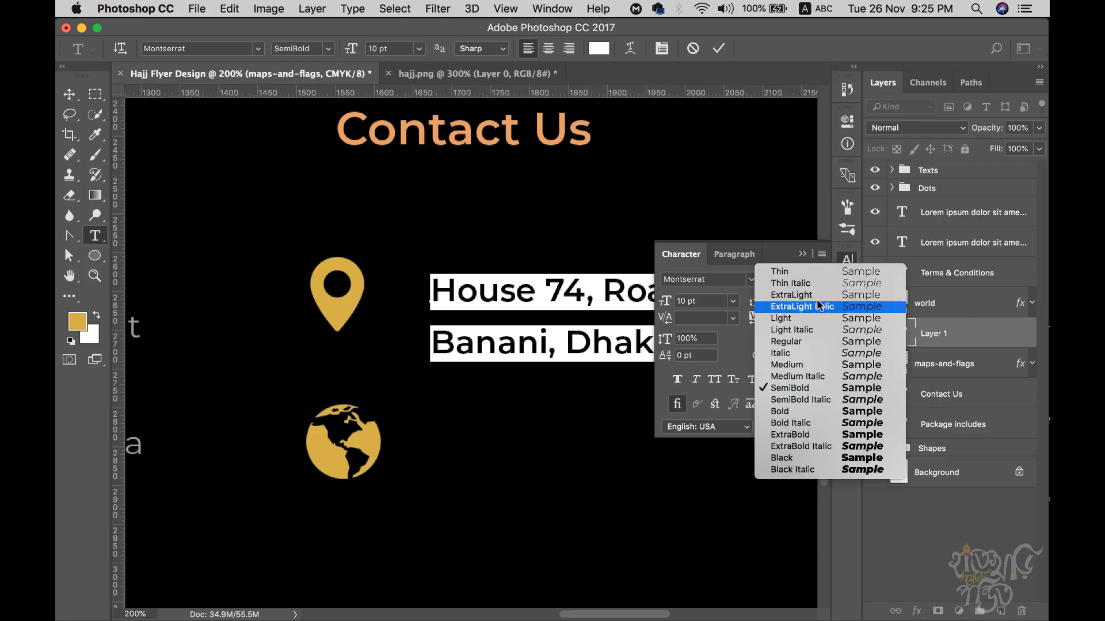
left_click(796, 343)
left_click(69, 94)
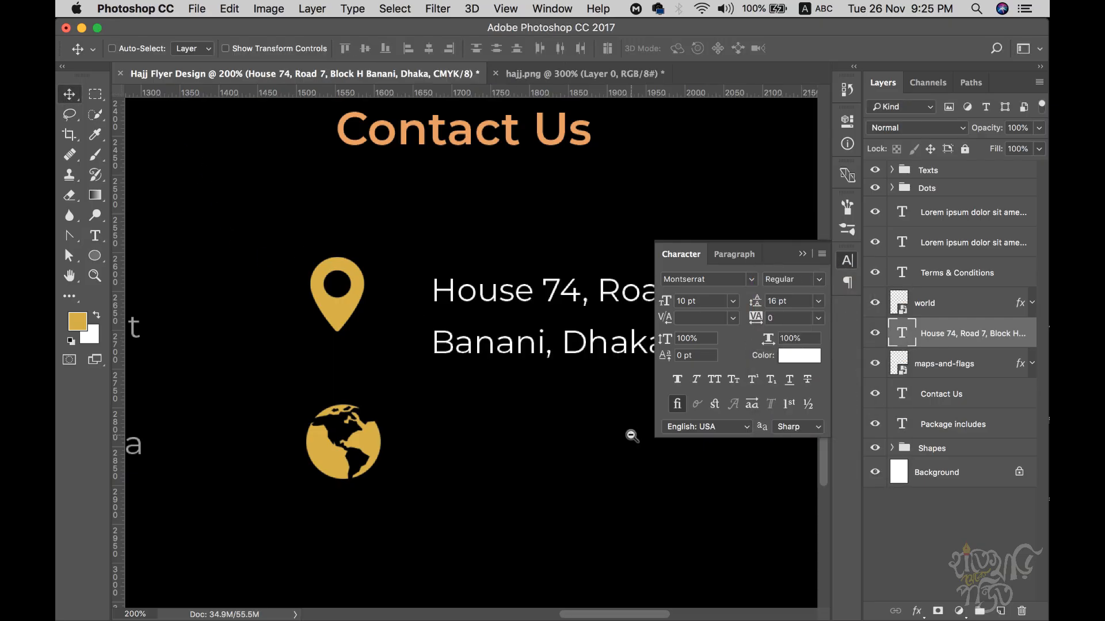
- Line the address text up beside the map pin in the Contact Us section
left_click(628, 439, "alt")
left_click_drag(539, 452, 424, 433)
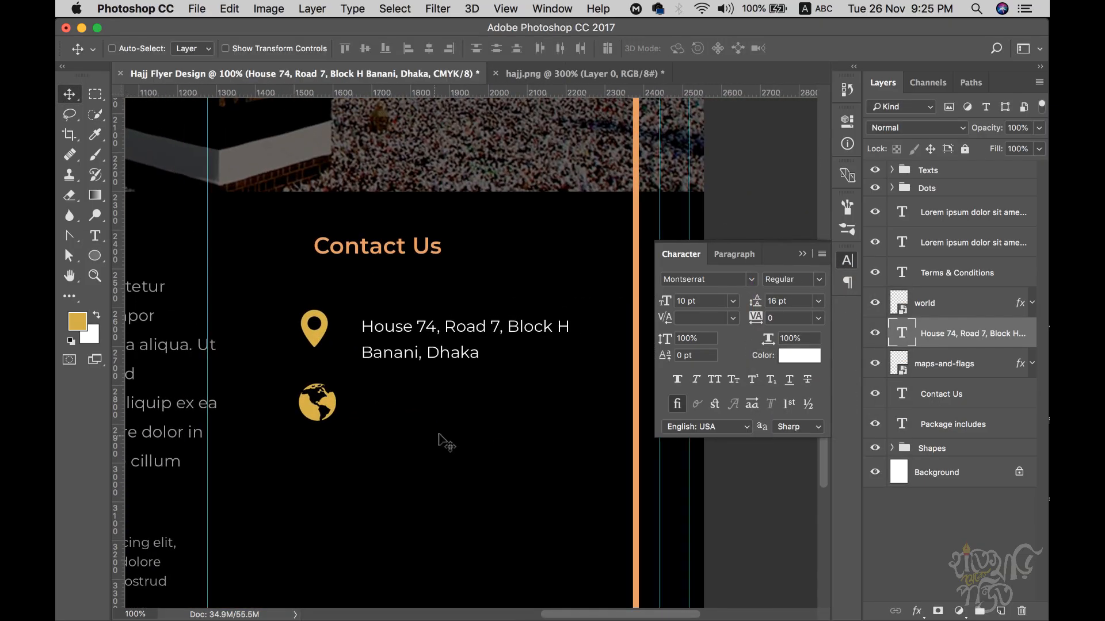
left_click_drag(373, 335, 372, 326)
left_click_drag(459, 420, 486, 390)
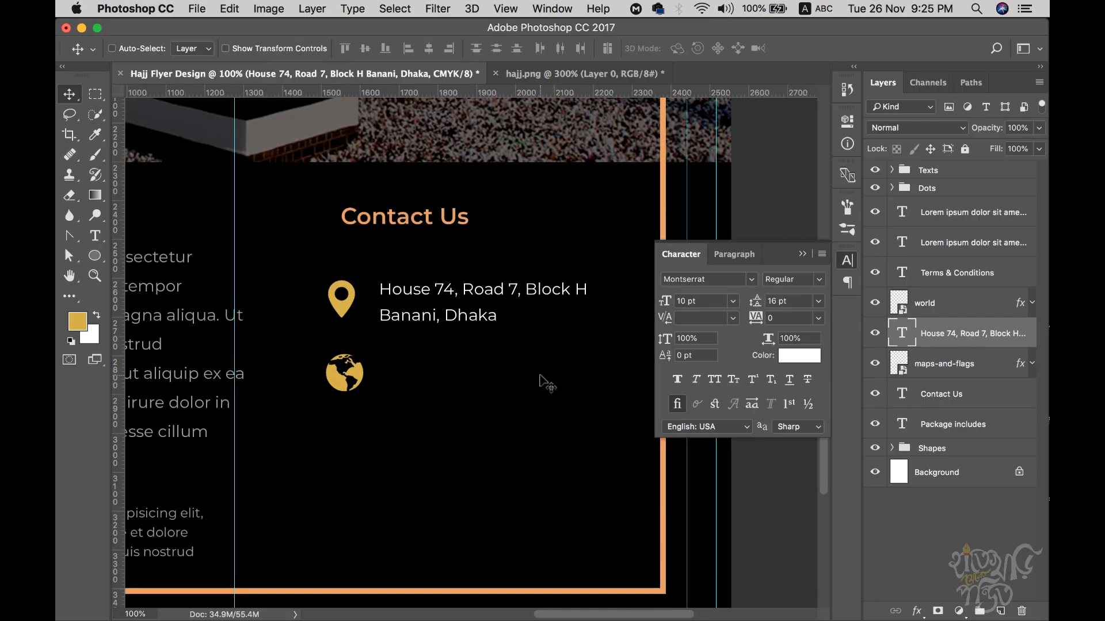
- Shrink the globe slightly, nudge it left, and Alt-drag a copy of the address beside it
left_click(943, 303)
key("super")
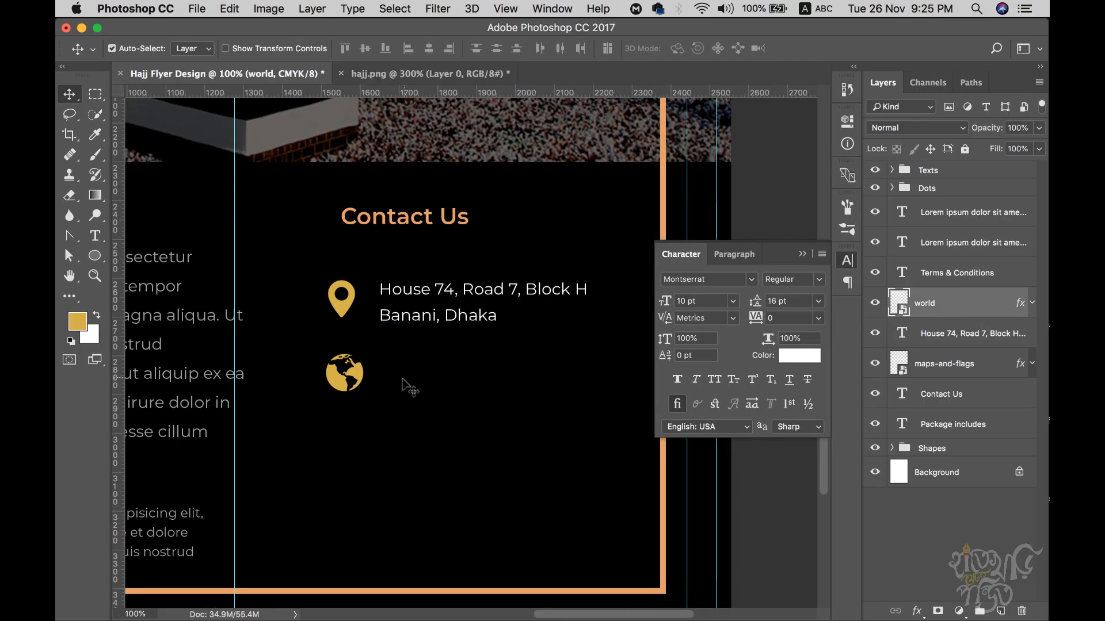
key("super+t")
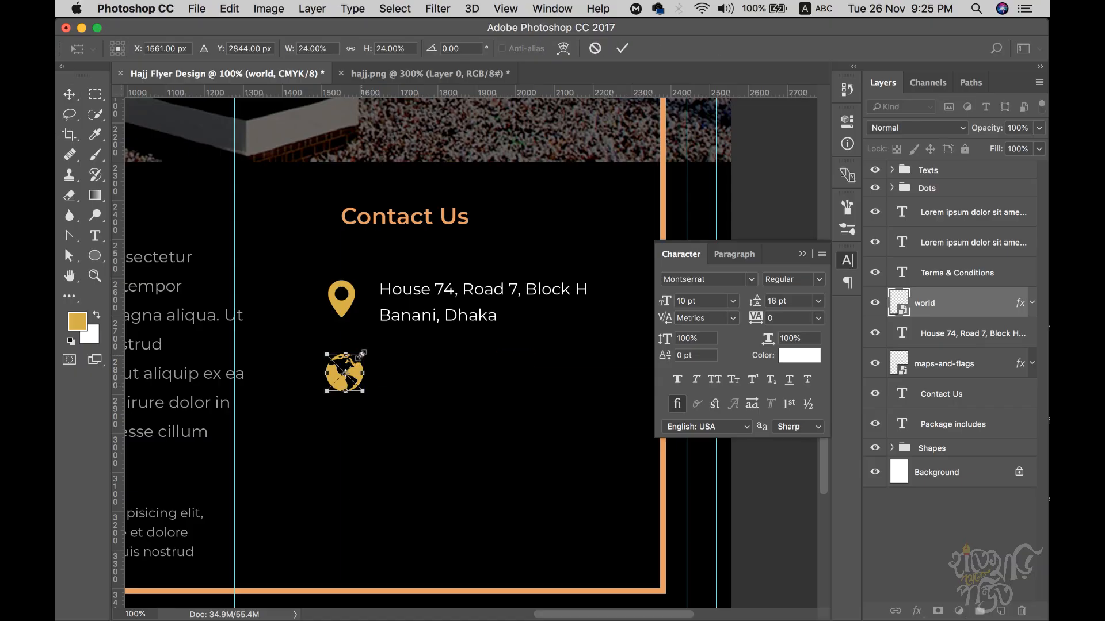
left_click_drag(362, 354, 358, 362)
key("Return")
key("Left")
key("Left")
left_click(967, 333)
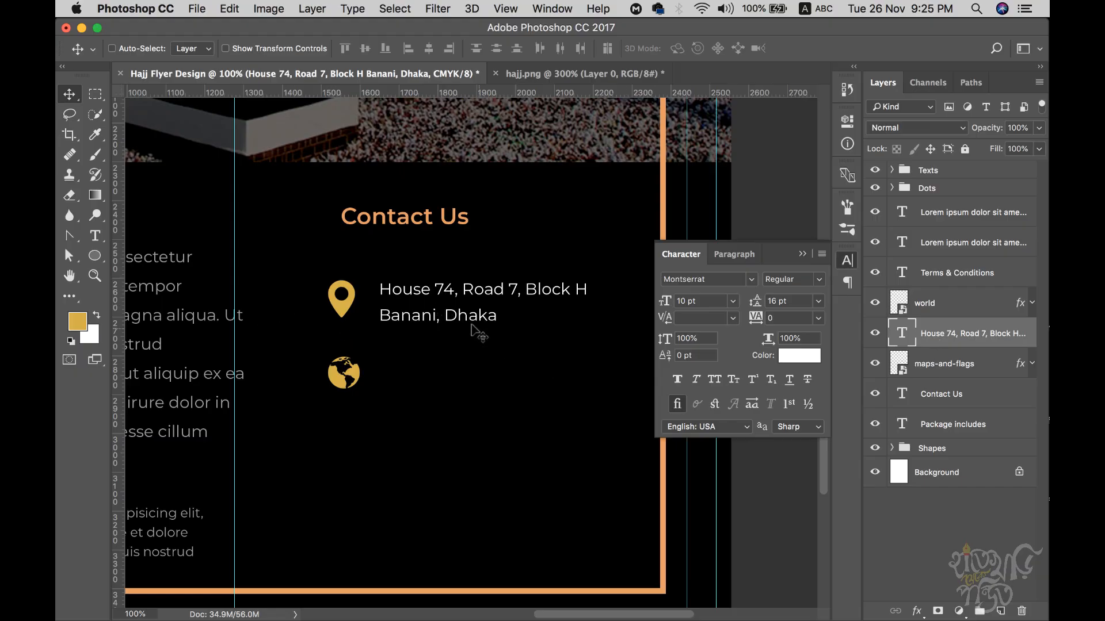
left_click_drag(462, 295, 464, 367, "alt")
key("t")
left_click(415, 345)
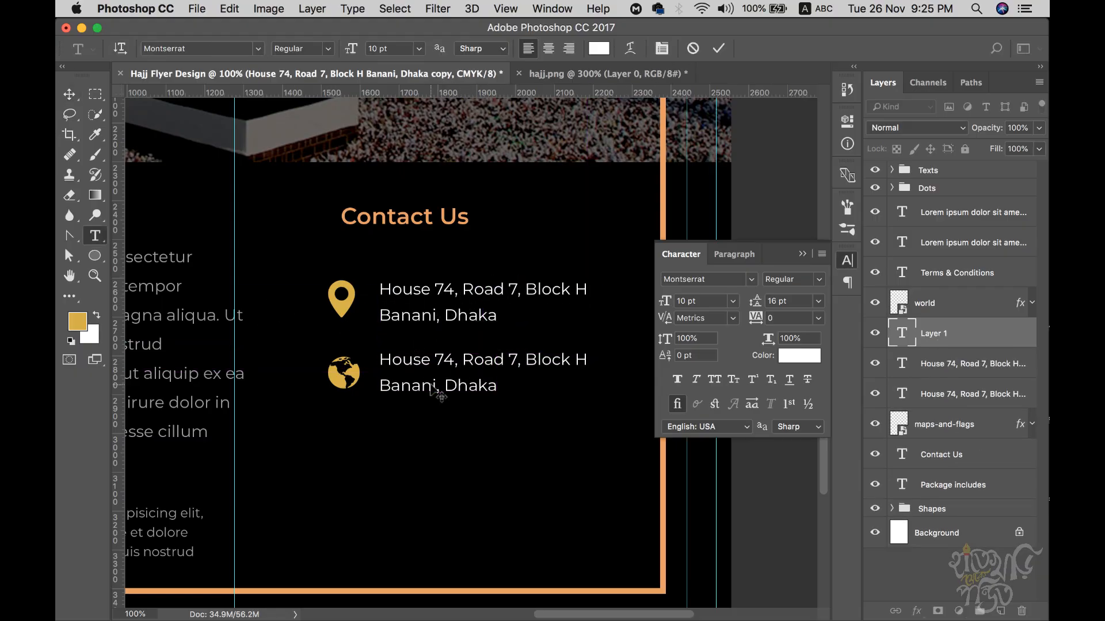
left_click(420, 358)
key("super+a")
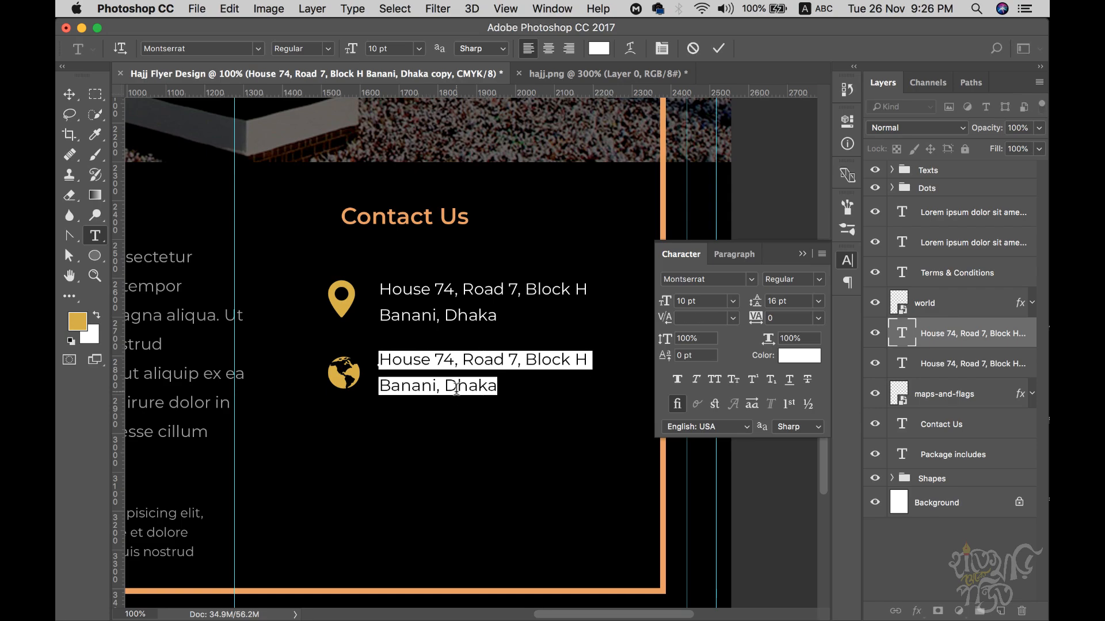
type("email")
key("BackSpace")
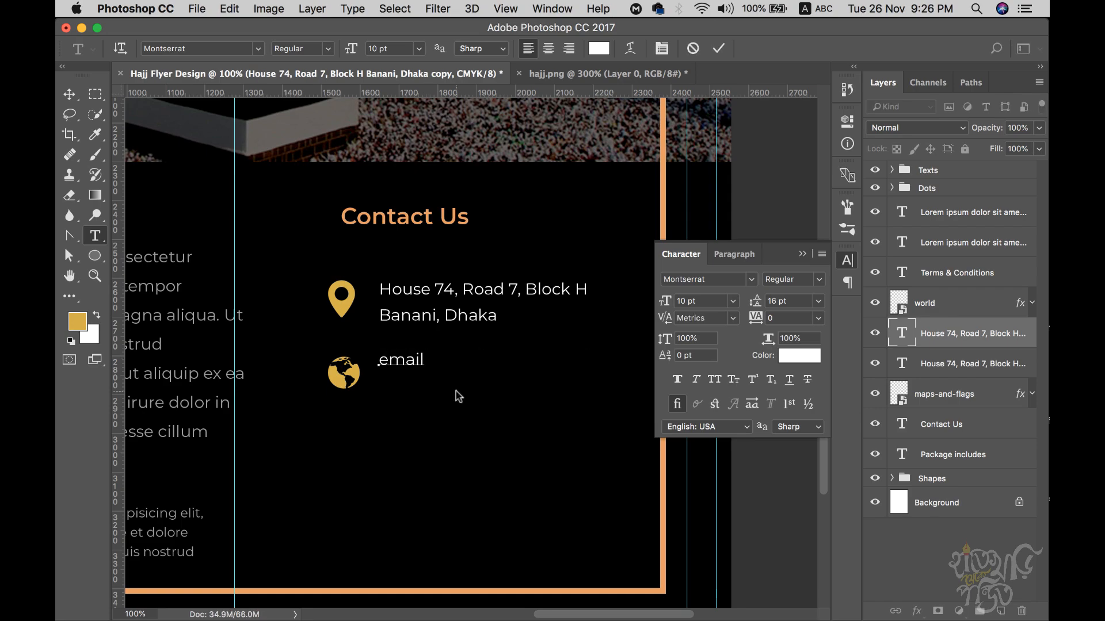
type("@domain.com")
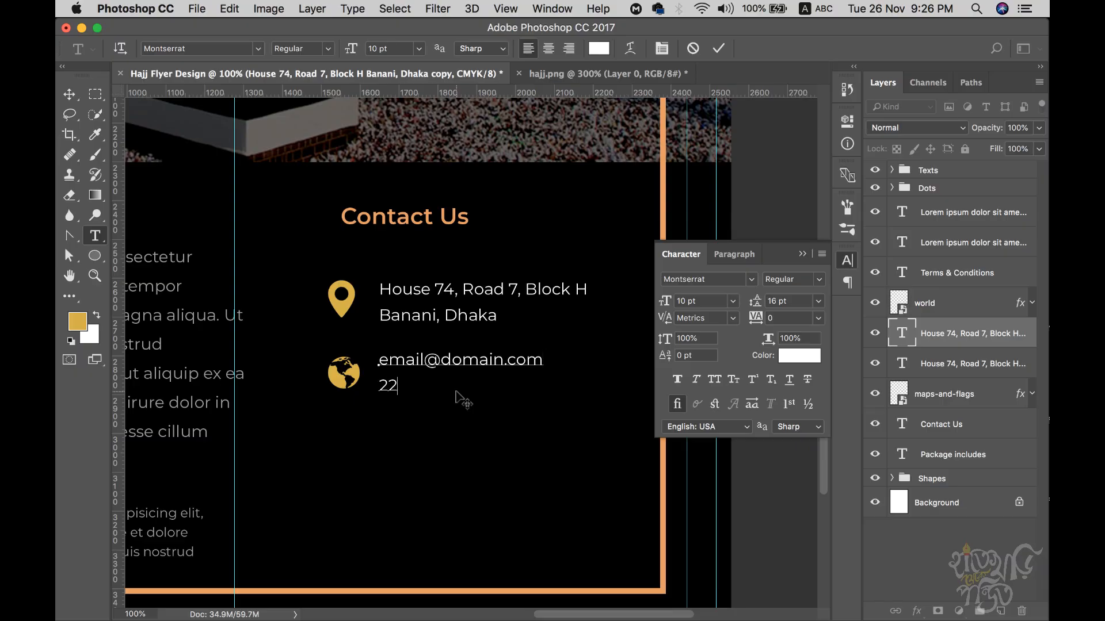
type("em")
type("omain.com")
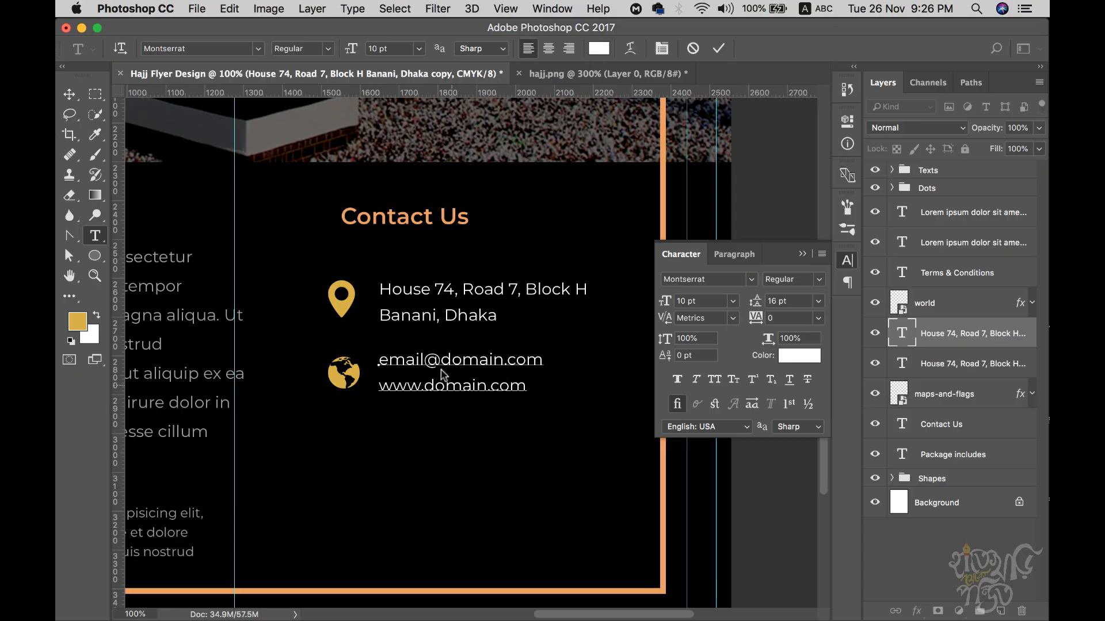
left_click(69, 93)
left_click_drag(628, 468, 628, 429)
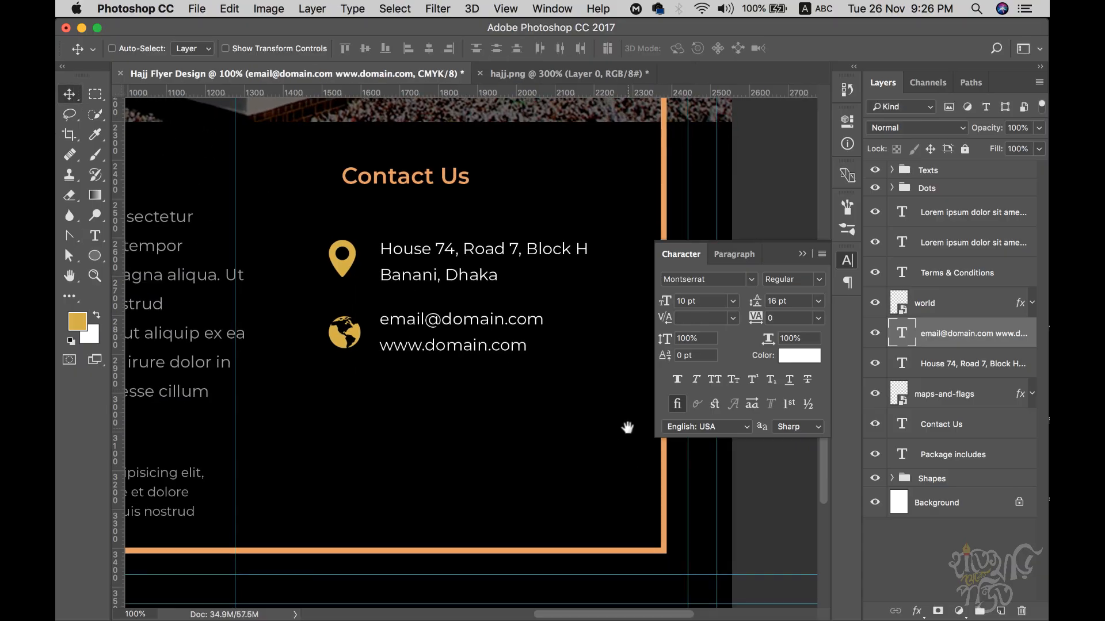
left_click(511, 73)
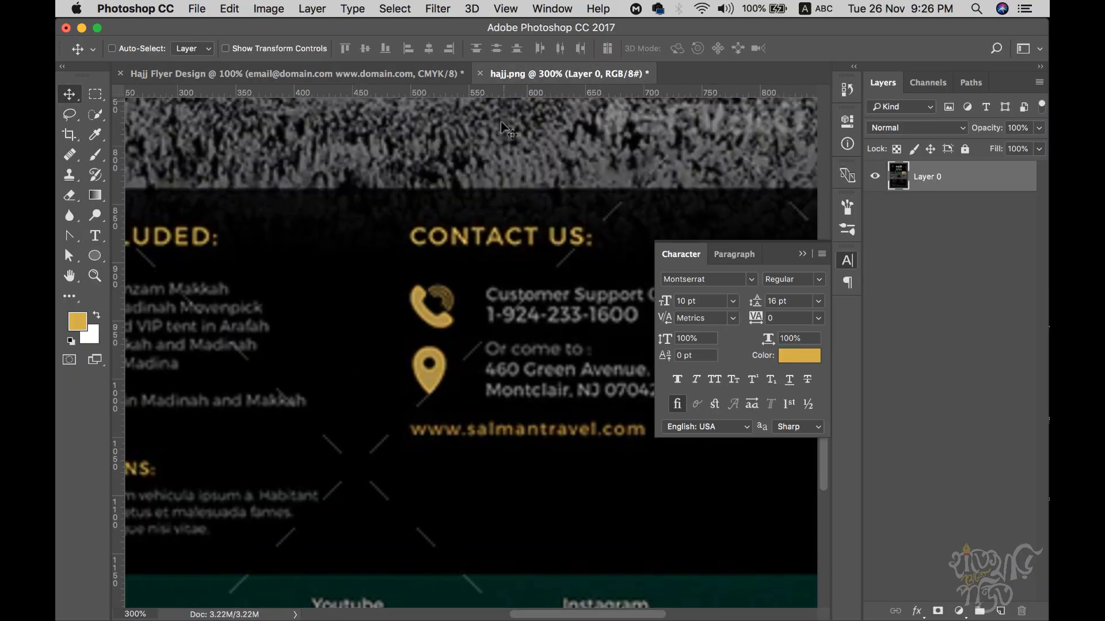
left_click(803, 254)
key("super+minus")
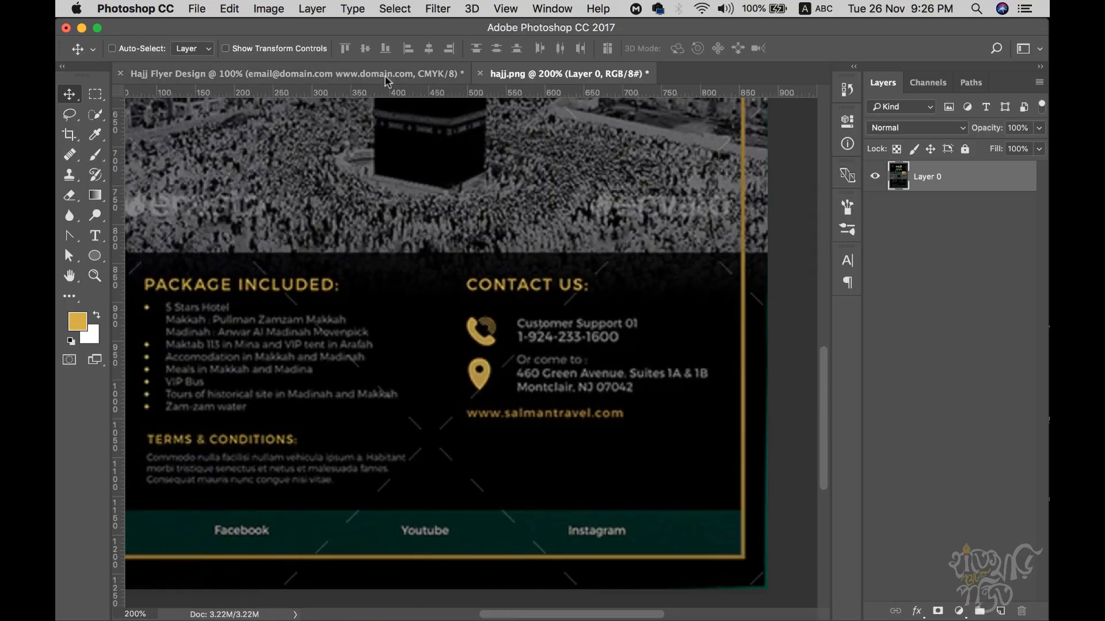
left_click(387, 75)
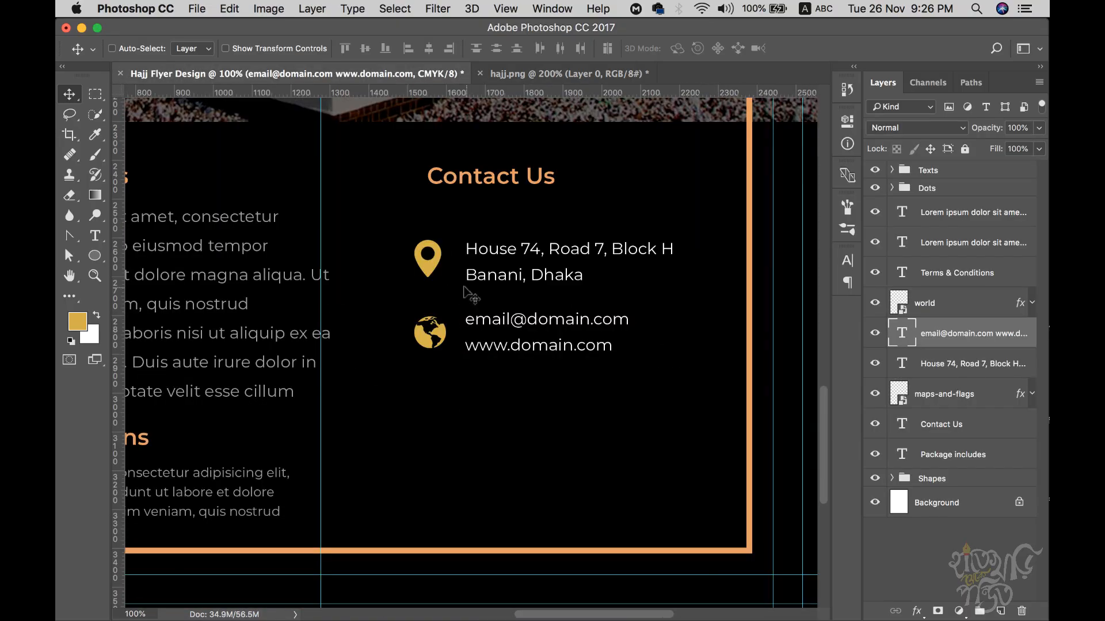
left_click(513, 76)
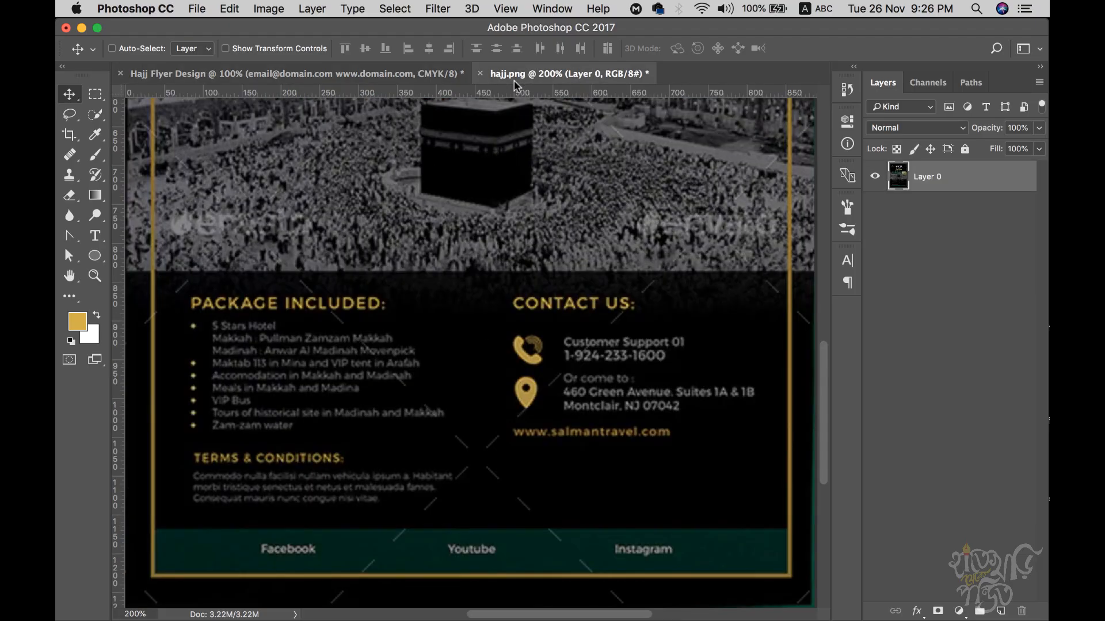
left_click(448, 528, "alt")
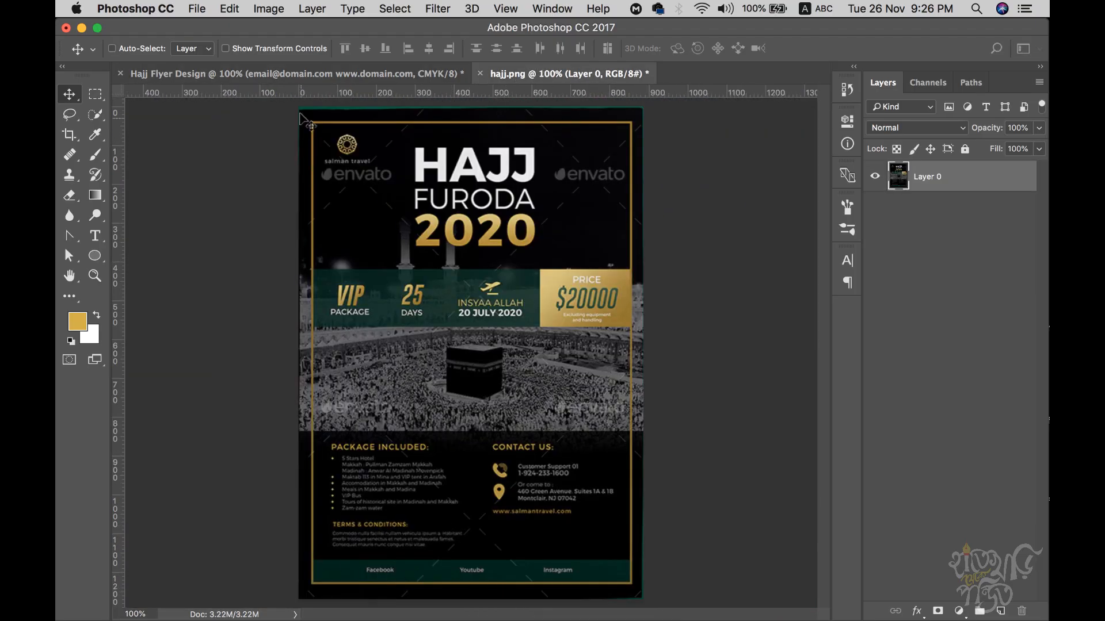
left_click(304, 75)
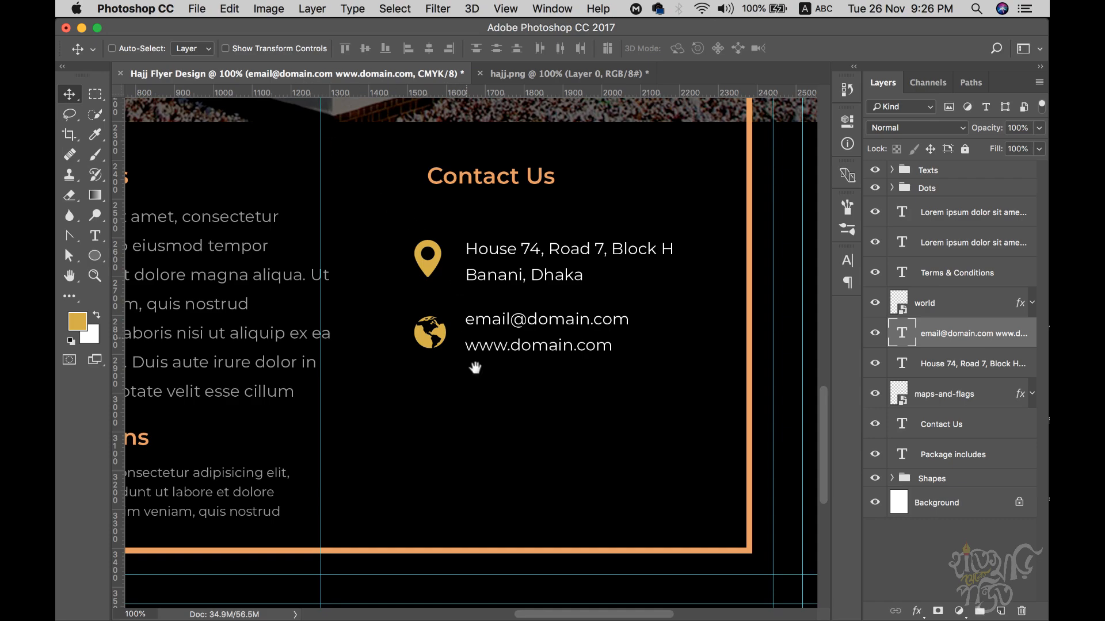
left_click(518, 450, "alt")
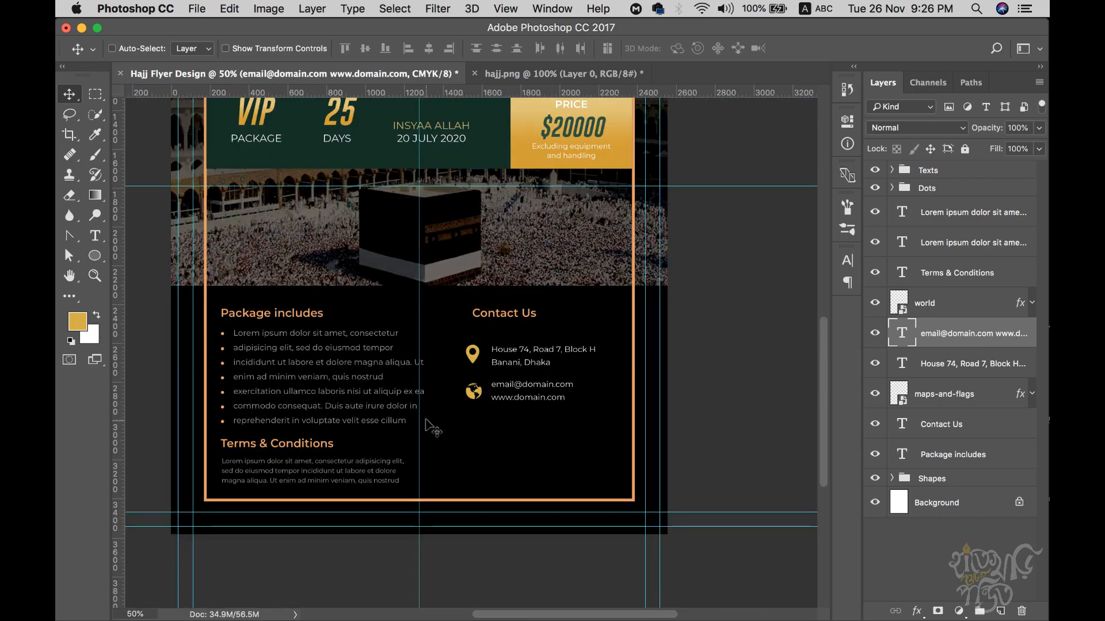
scroll(434, 420, "up", 5)
scroll(434, 419, "left", 5)
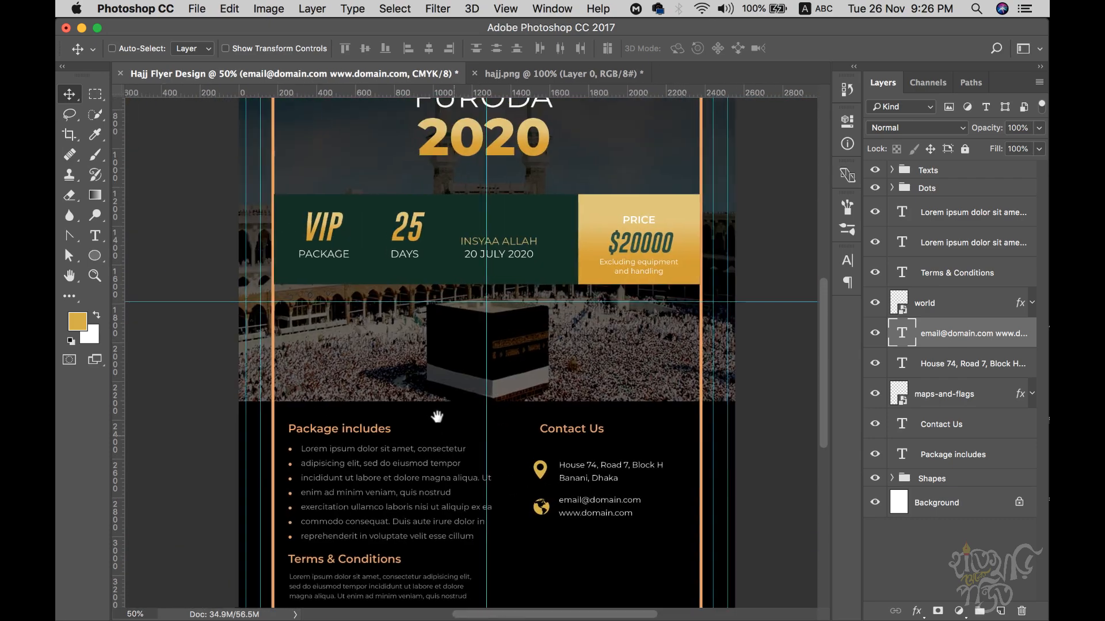
scroll(483, 300, "down", 5)
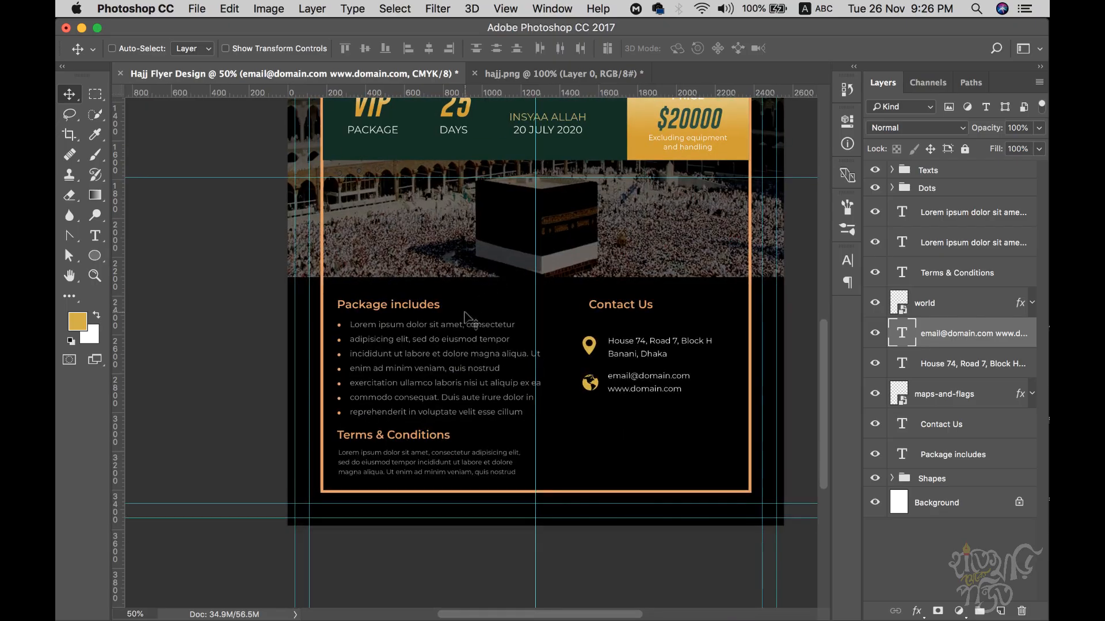
left_click(960, 215)
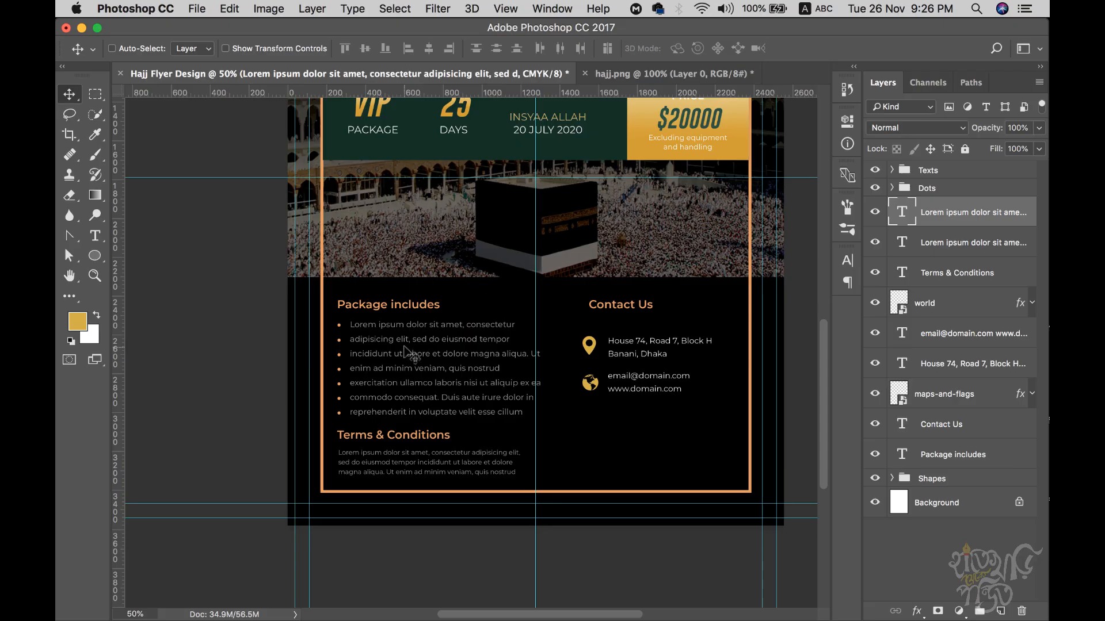
left_click(604, 81)
left_click(459, 510, "super")
left_click_drag(504, 499, 523, 403)
left_click(497, 420, "alt+super")
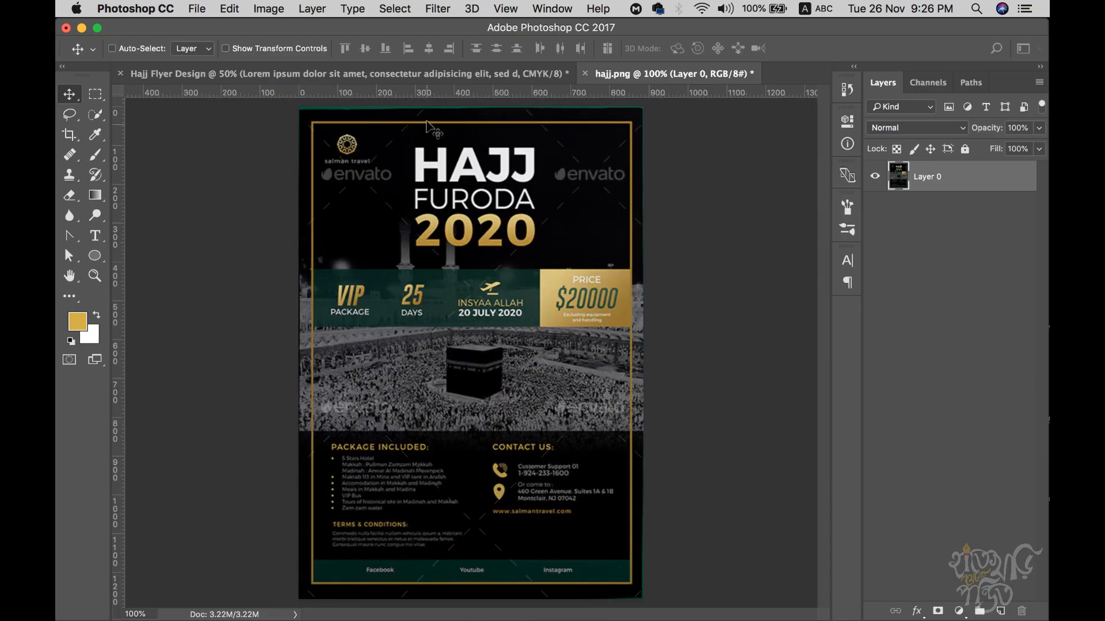
left_click(322, 74)
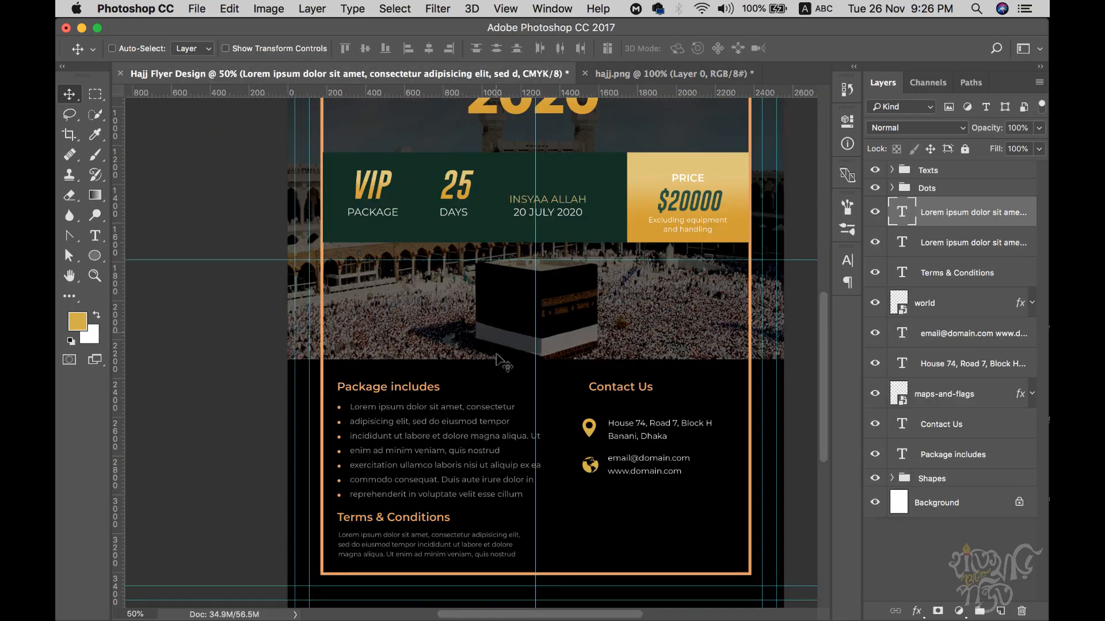
left_click_drag(516, 403, 517, 316)
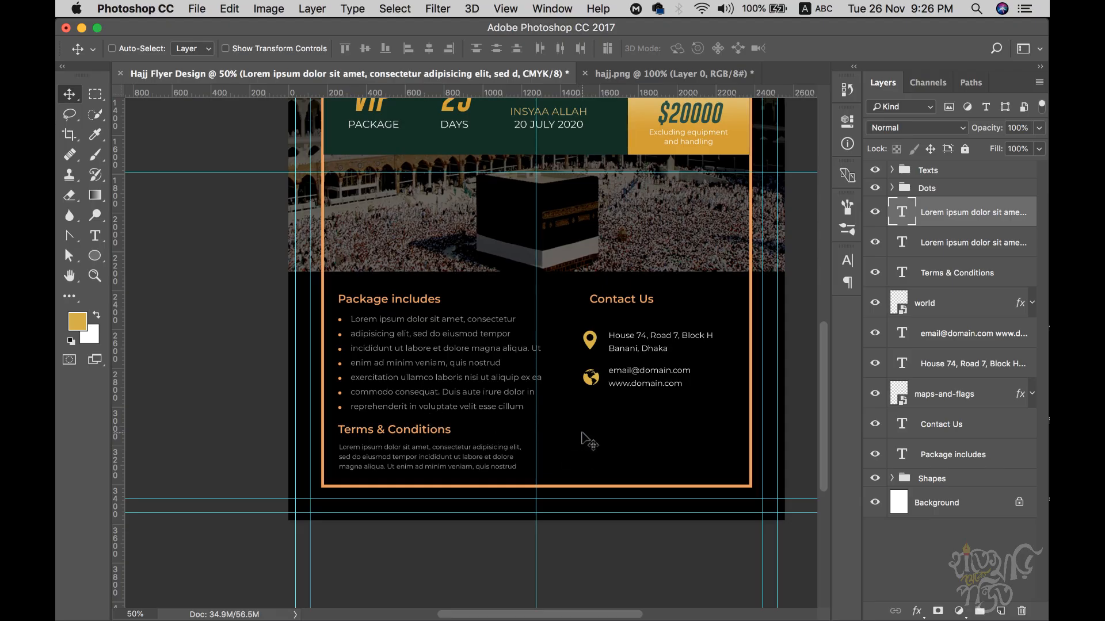
left_click(668, 74)
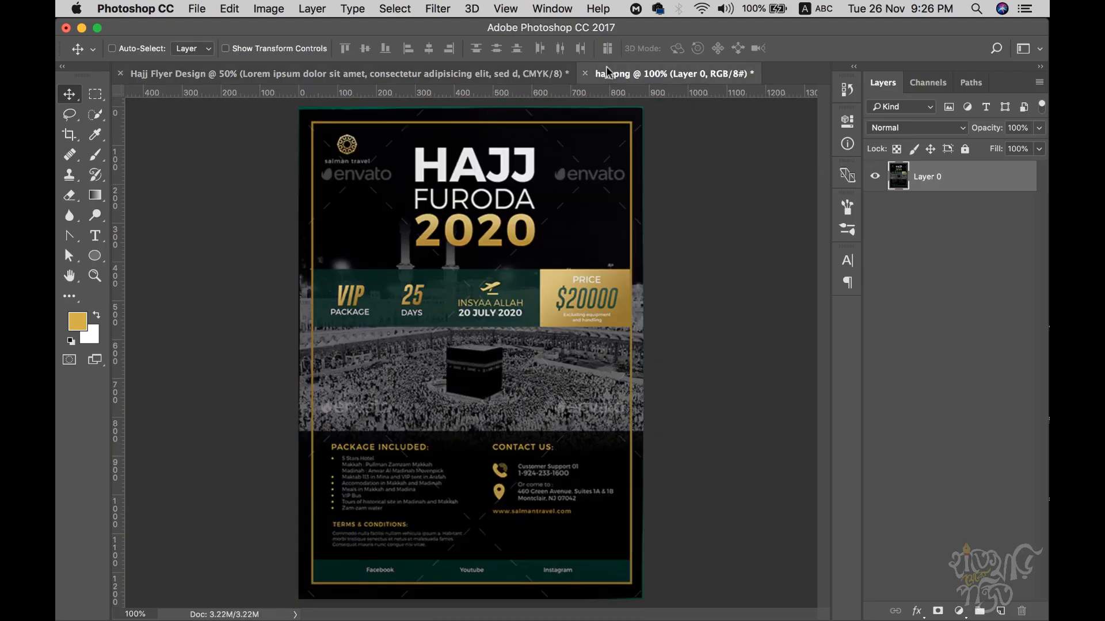
left_click(505, 488, "alt")
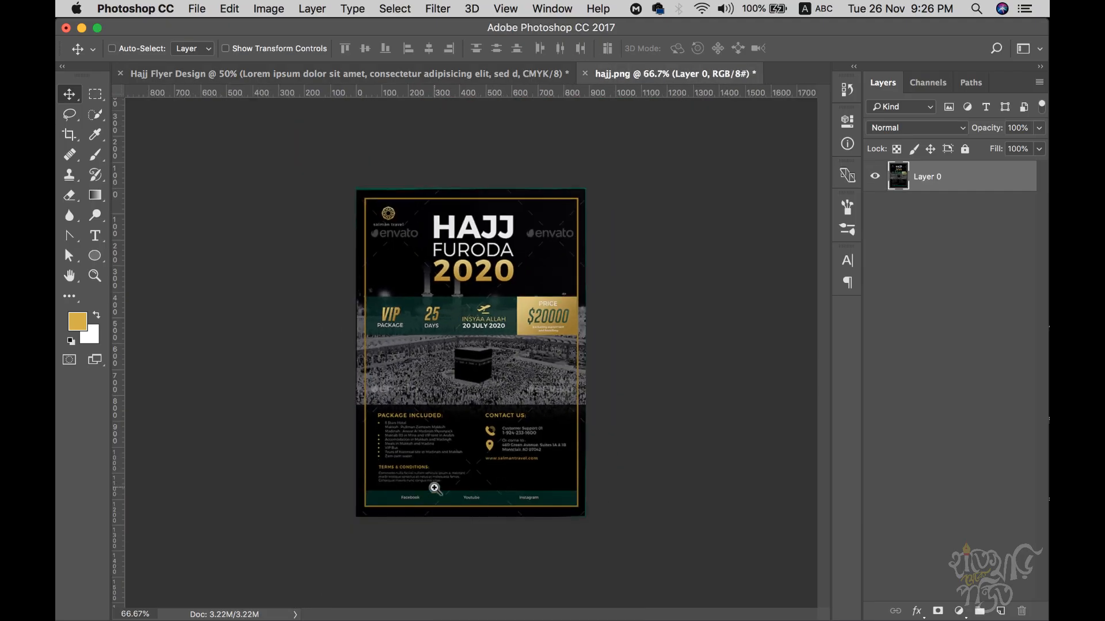
left_click(419, 77)
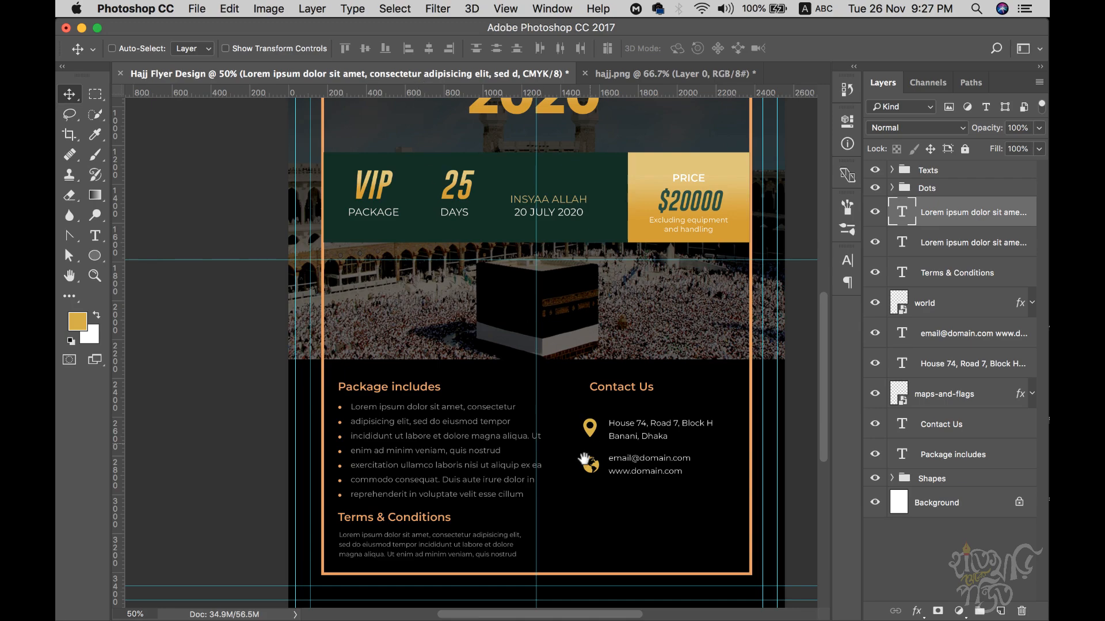
- Move the seven text layers, from Lorem ipsum to Package includes, into the Texts group
key("super+minus")
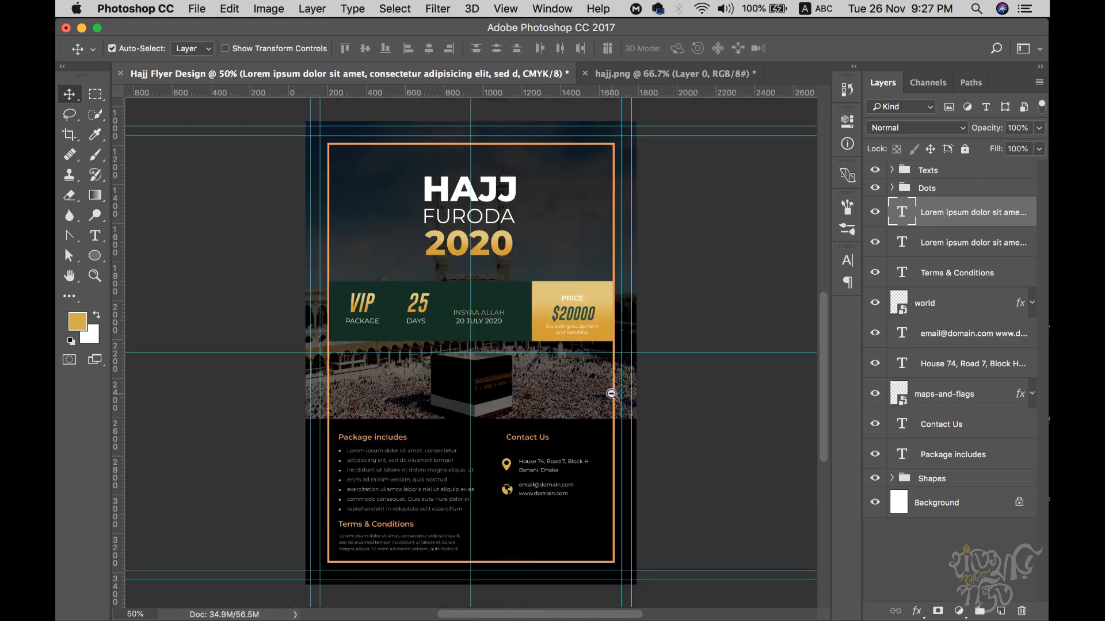
left_click(941, 238, "super")
left_click(943, 279, "super")
left_click(942, 340, "super")
left_click(940, 369, "super")
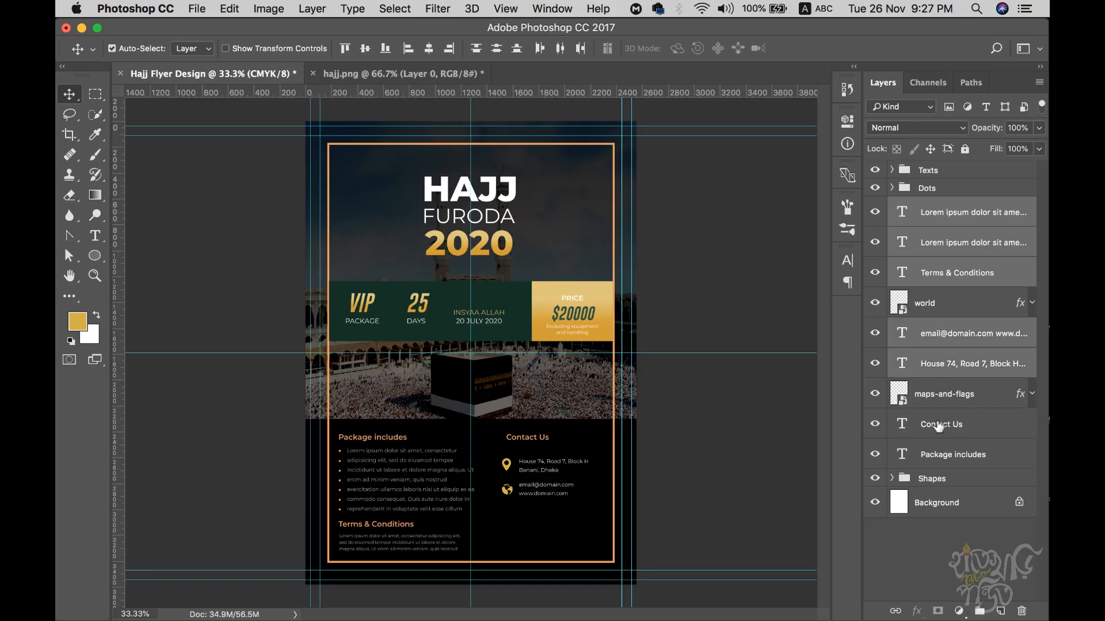
left_click(937, 433, "super")
left_click(939, 462, "super")
left_click_drag(932, 214, 929, 173)
- Group the world and maps-and-flags layers into a group named Icons
left_click(931, 210)
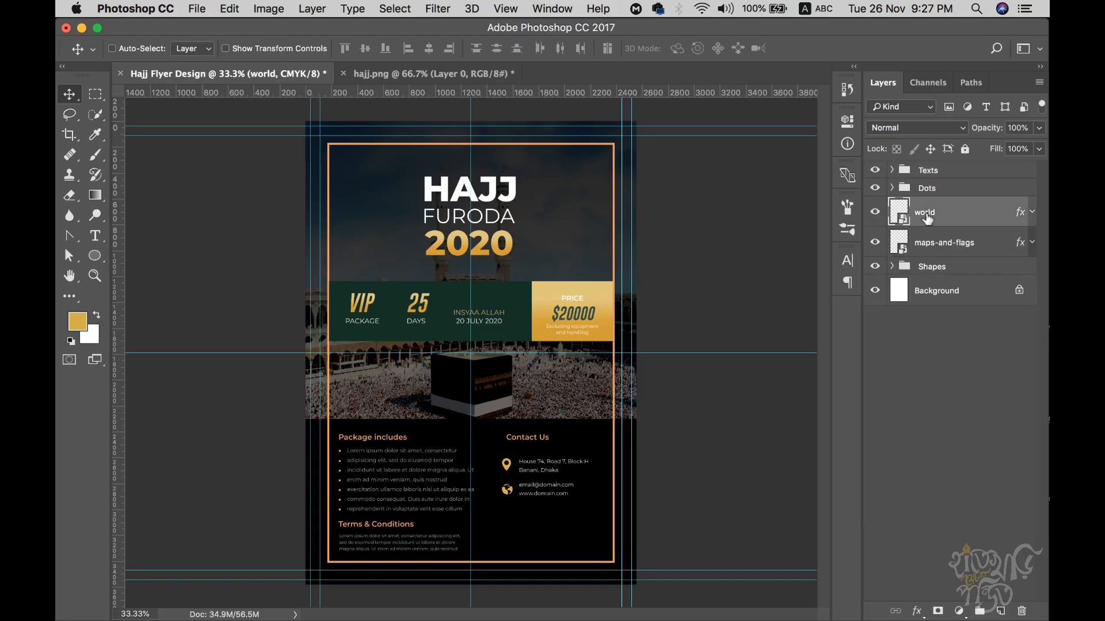
left_click(932, 247, "super")
key("super+h")
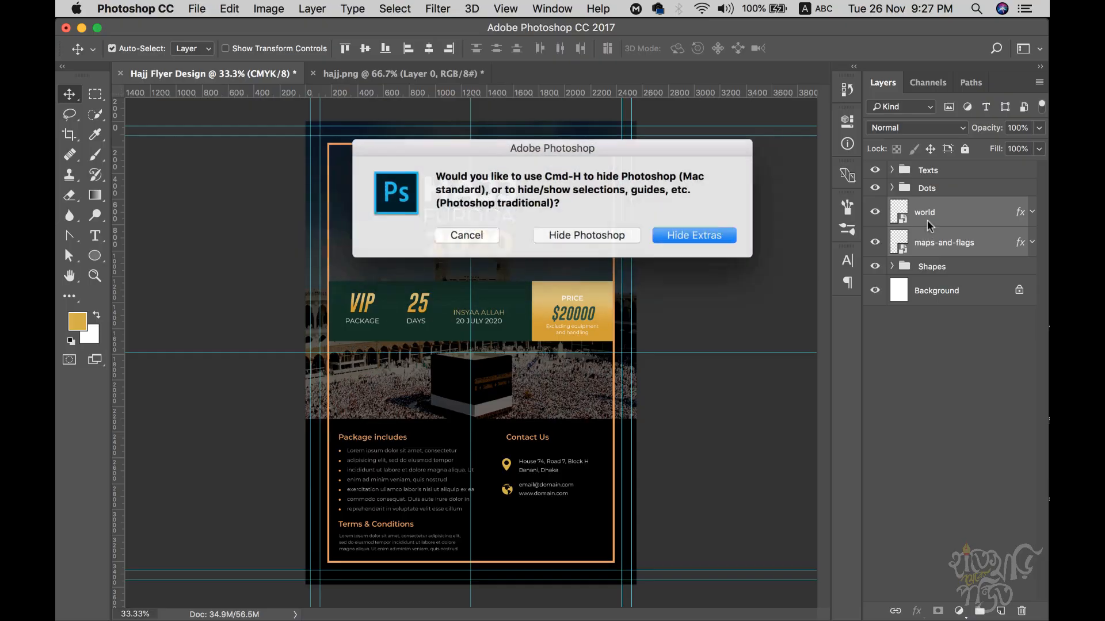
left_click(619, 240)
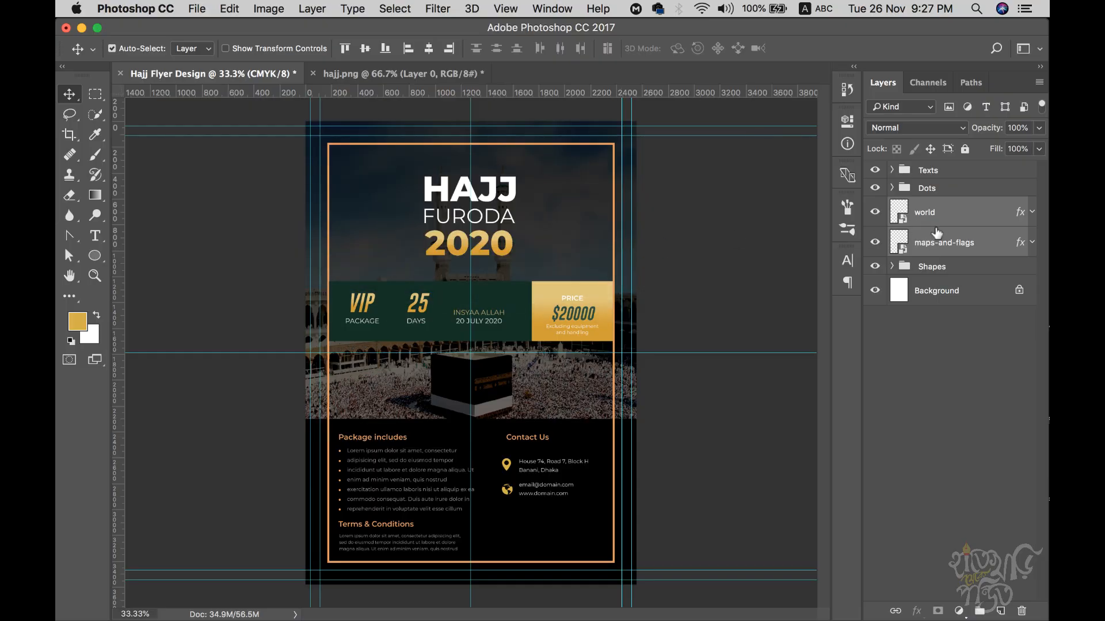
key("super+g")
double_click(932, 207)
type("Icons")
key("Return")
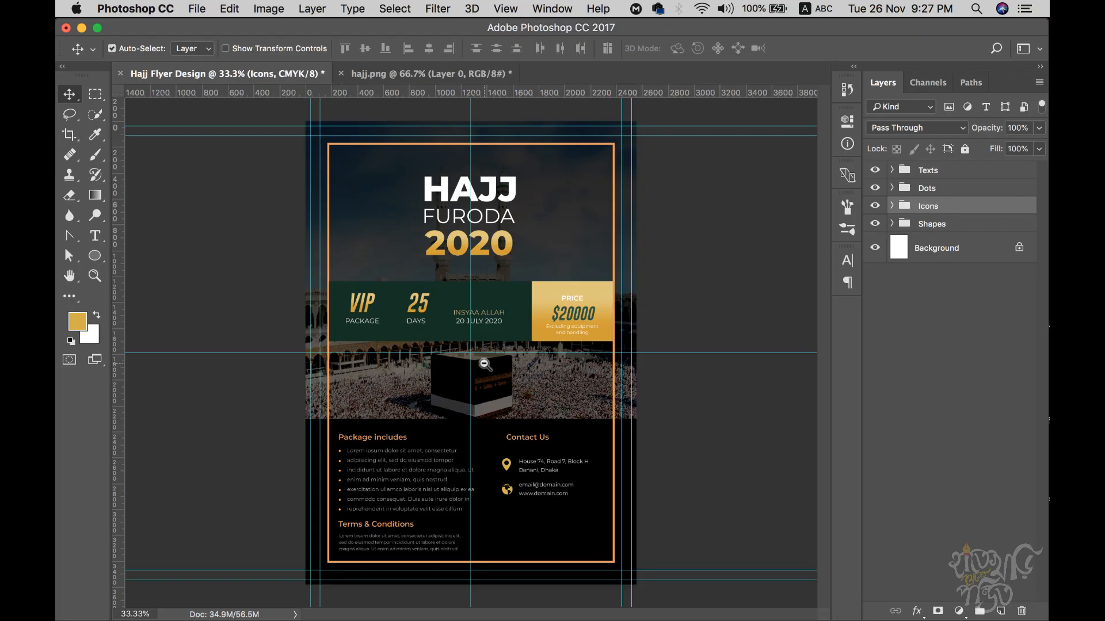
- Toggle the Texts and Dots groups' visibility to verify their contents
key("super+minus")
key("super+plus")
left_click(930, 170)
left_click(875, 171)
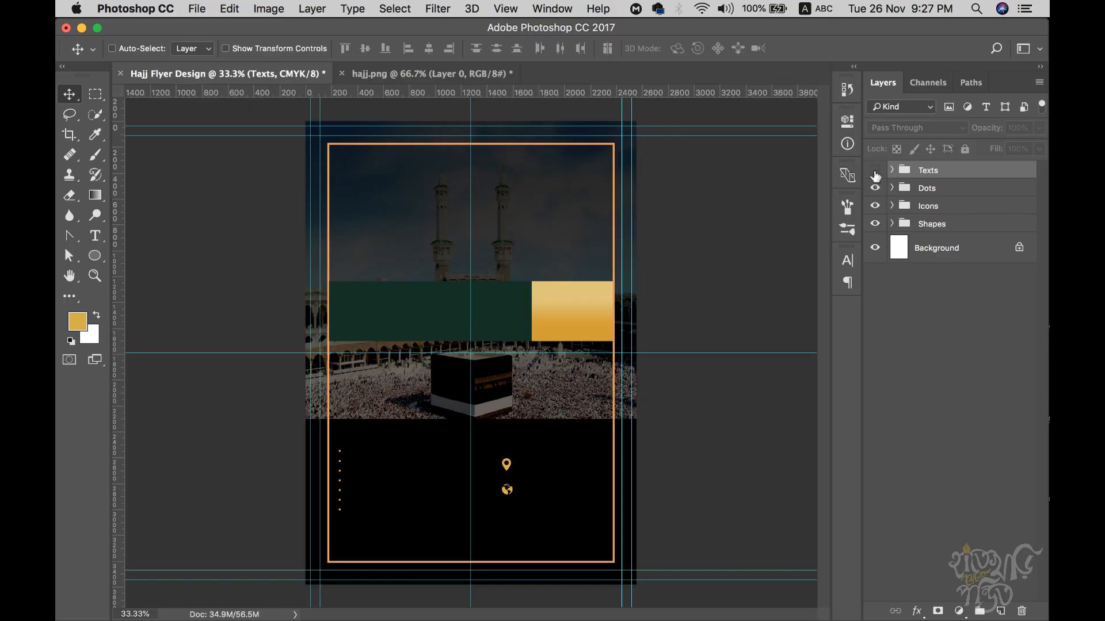
left_click(875, 172)
left_click(915, 190)
left_click(876, 188)
left_click(875, 189)
- Move the Dots group inside the Shapes group
left_click(932, 211)
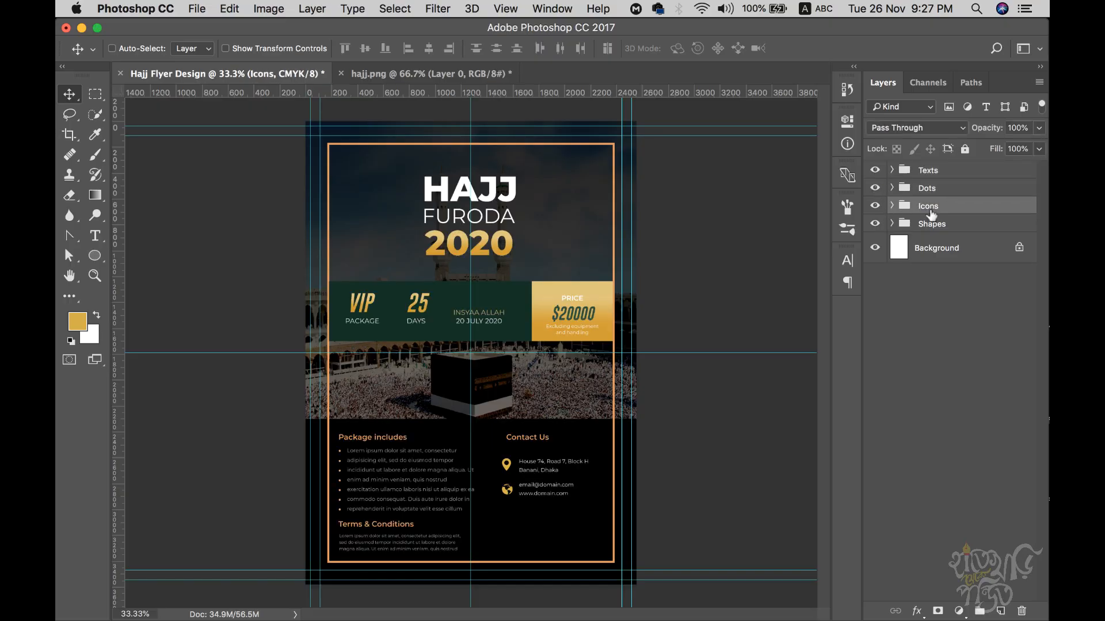
left_click(930, 190)
left_click(892, 224)
left_click(945, 225)
left_click_drag(927, 192, 934, 235)
left_click(893, 207)
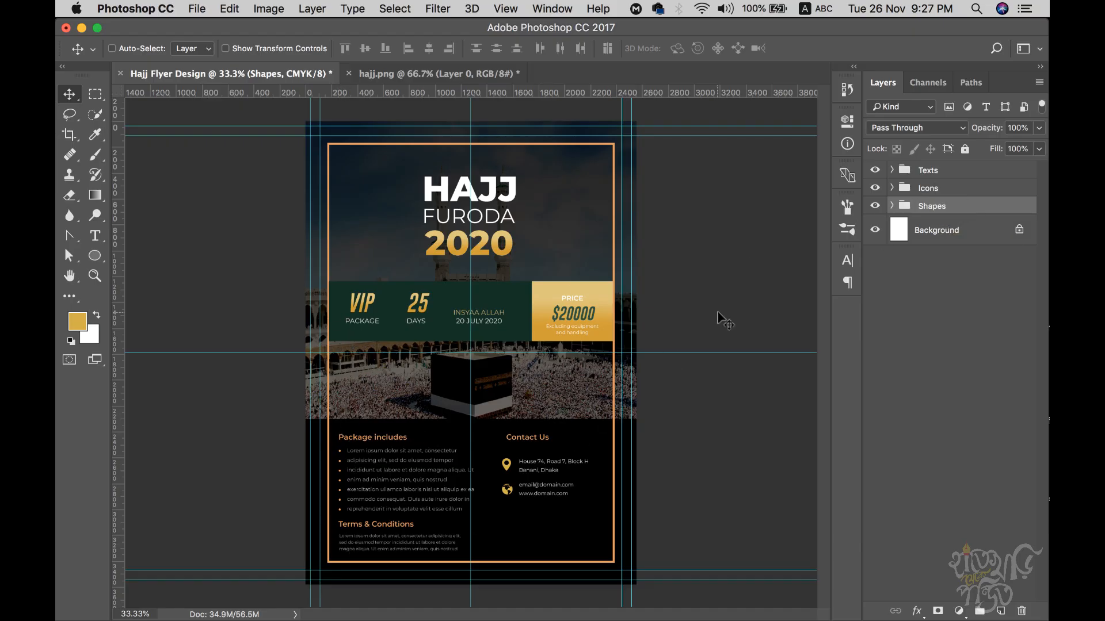
- Toggle the Icons, Shapes and Texts groups' visibility to confirm the organisation
left_click(876, 188)
left_click(875, 188)
left_click(875, 206)
left_click(875, 206)
left_click(875, 170)
left_click(876, 171)
key("super")
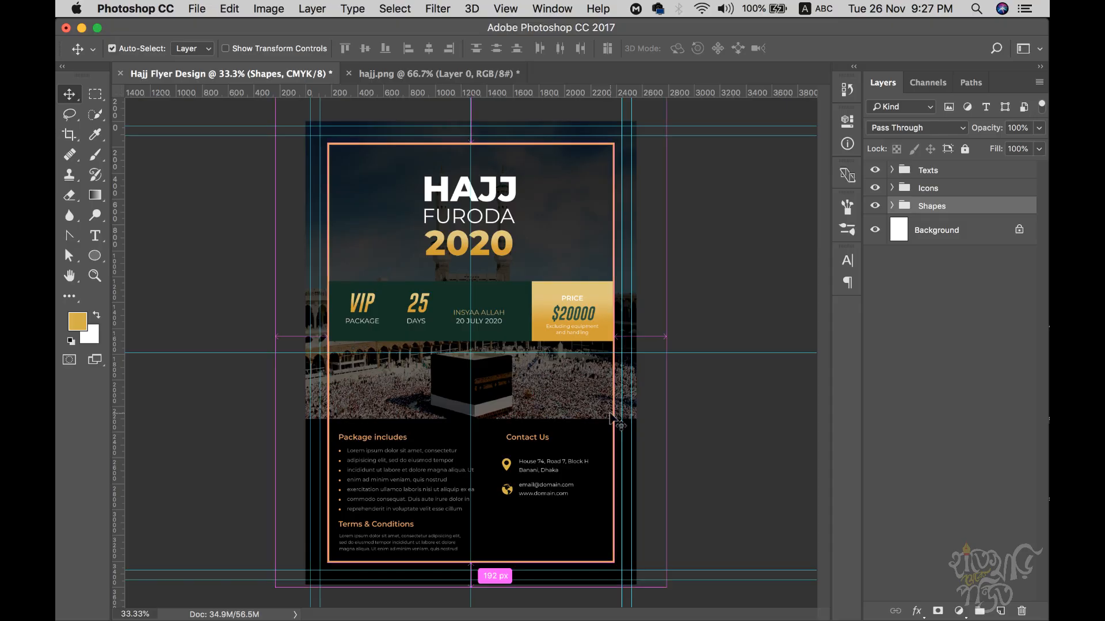
key("super+s")
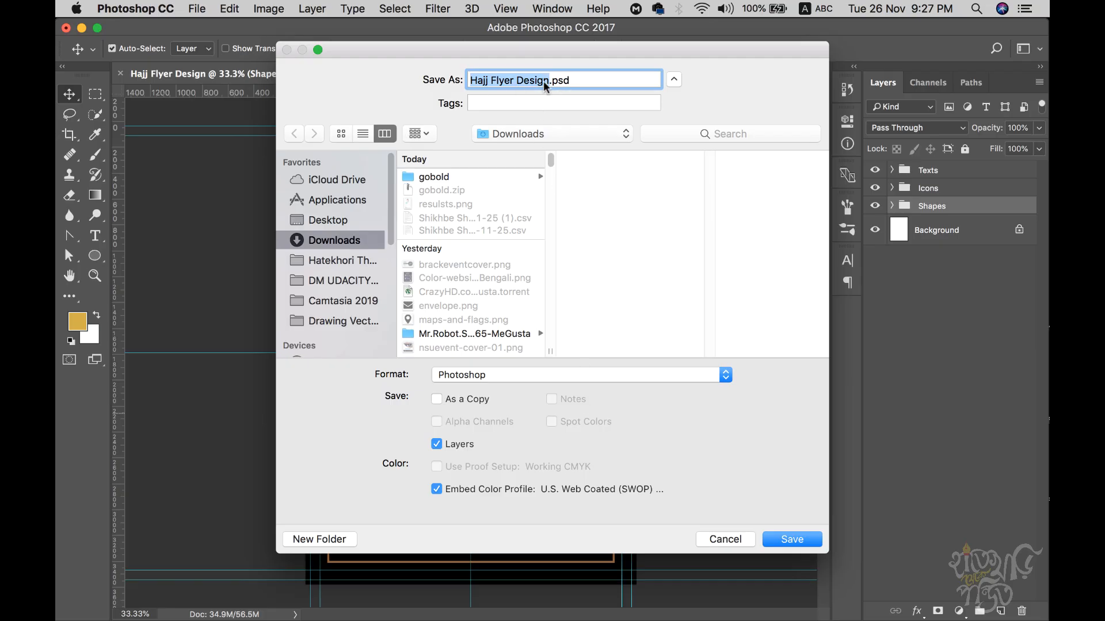
left_click(576, 377)
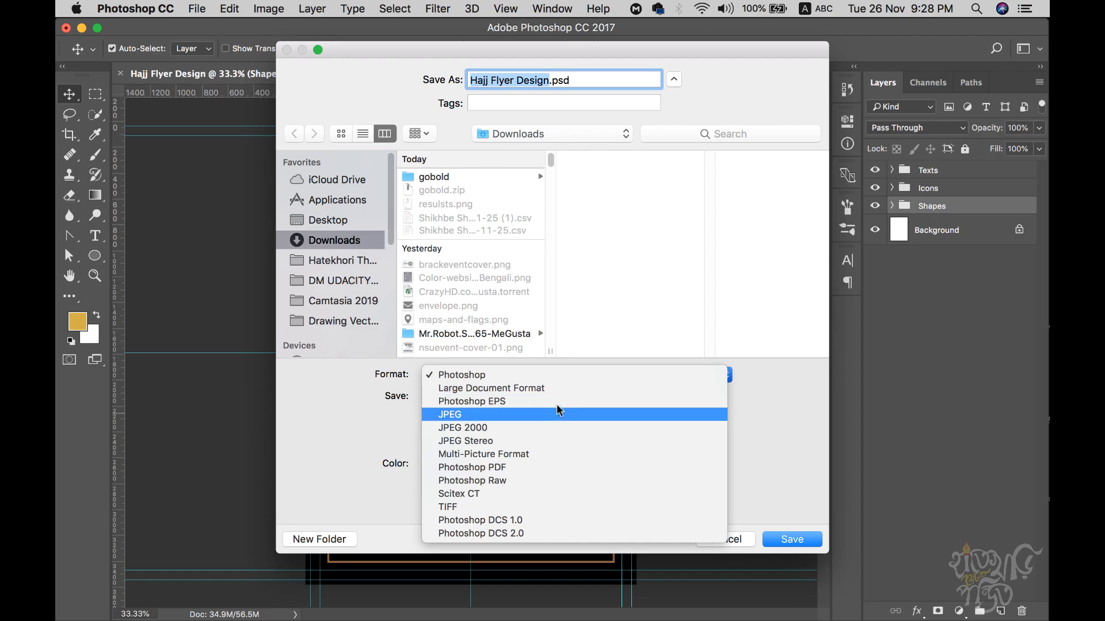
left_click(748, 506)
left_click(726, 539)
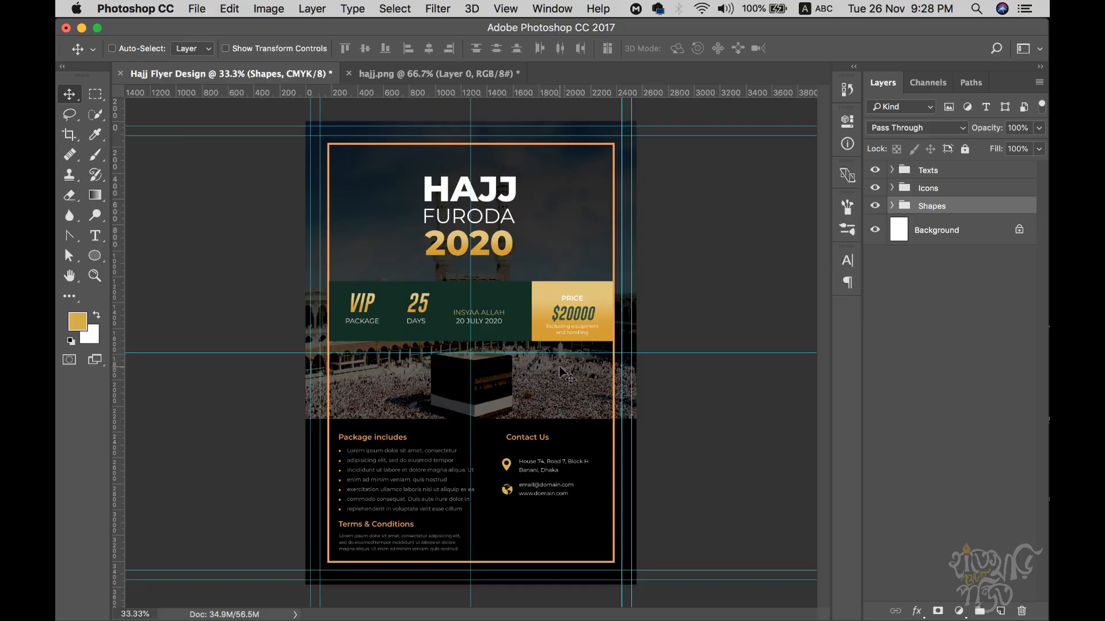
key("super")
key("super+s")
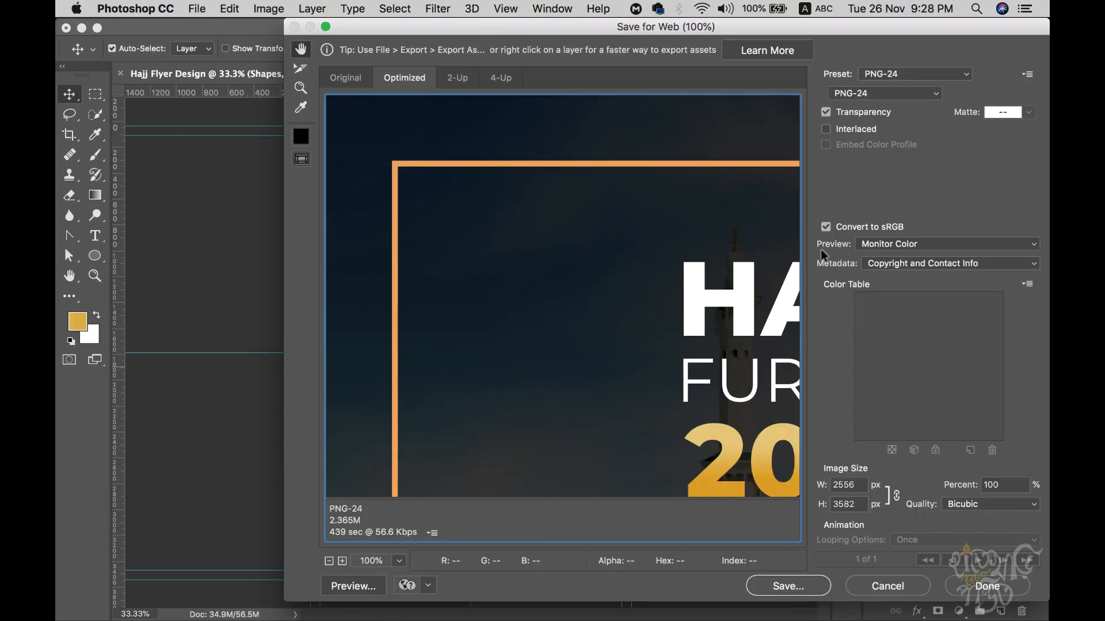
left_click_drag(714, 414, 637, 370)
left_click(871, 590)
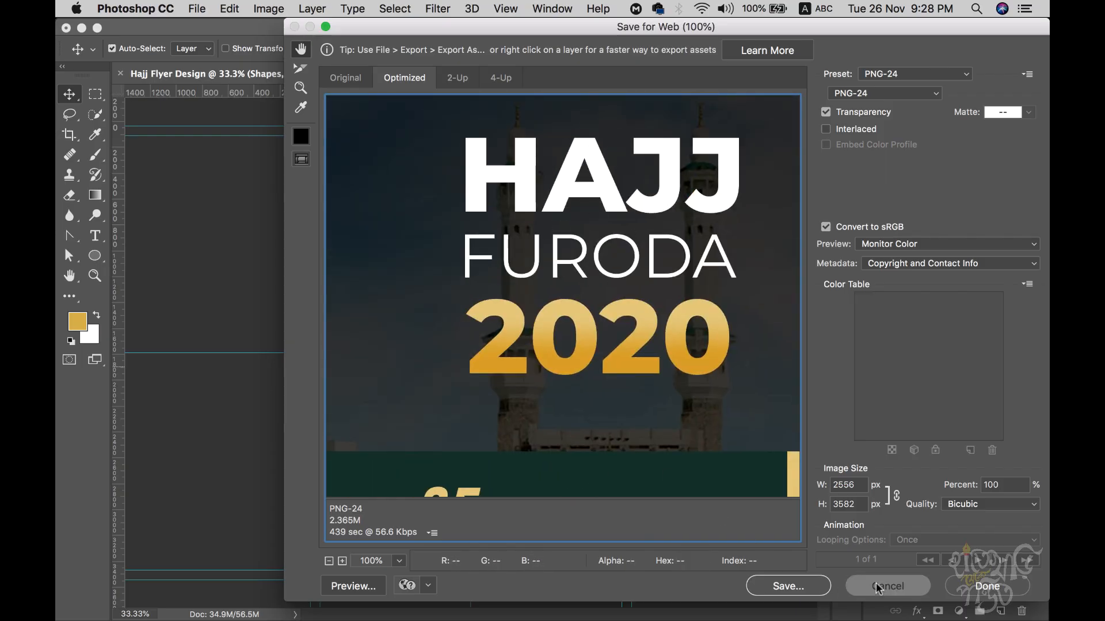